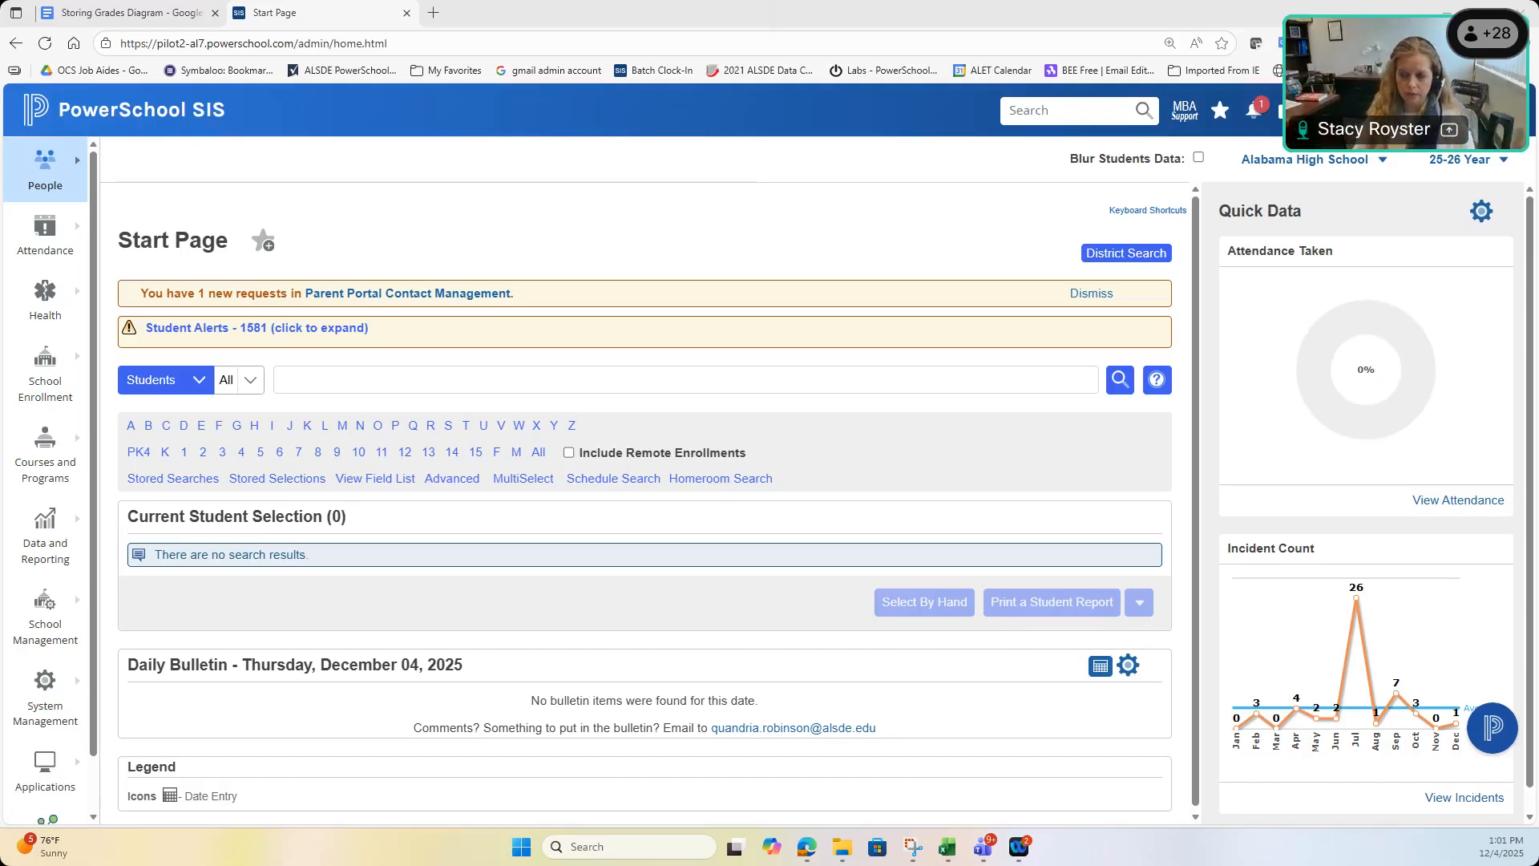
- Switch to the Storing Grades Diagram document and examine its term layout and the end-of-quarter storing tables
click(137, 14)
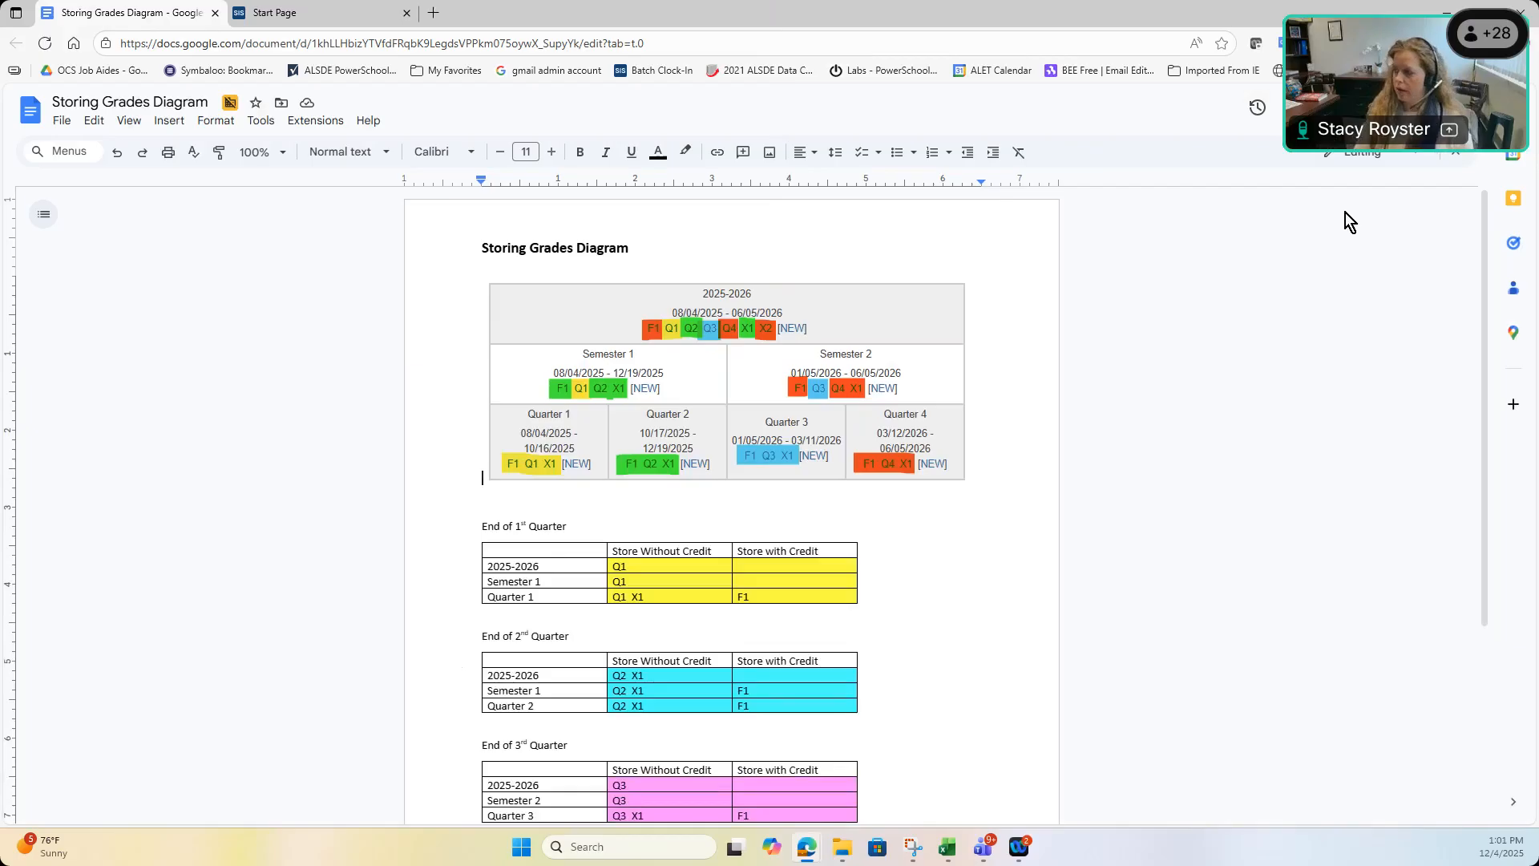
scroll(1445, 588, down, 2)
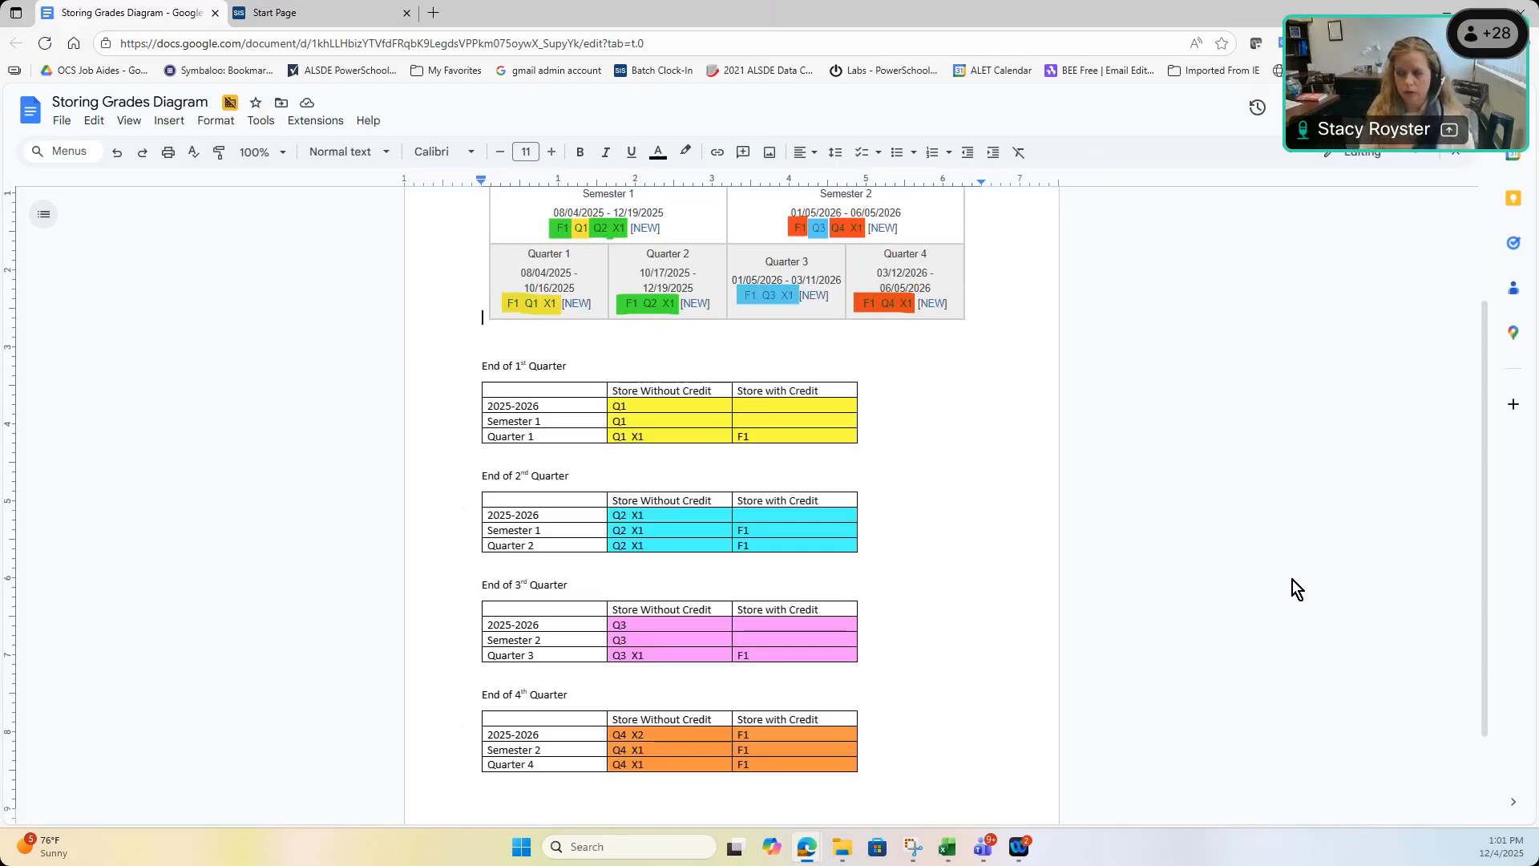
mouse_move(586, 405)
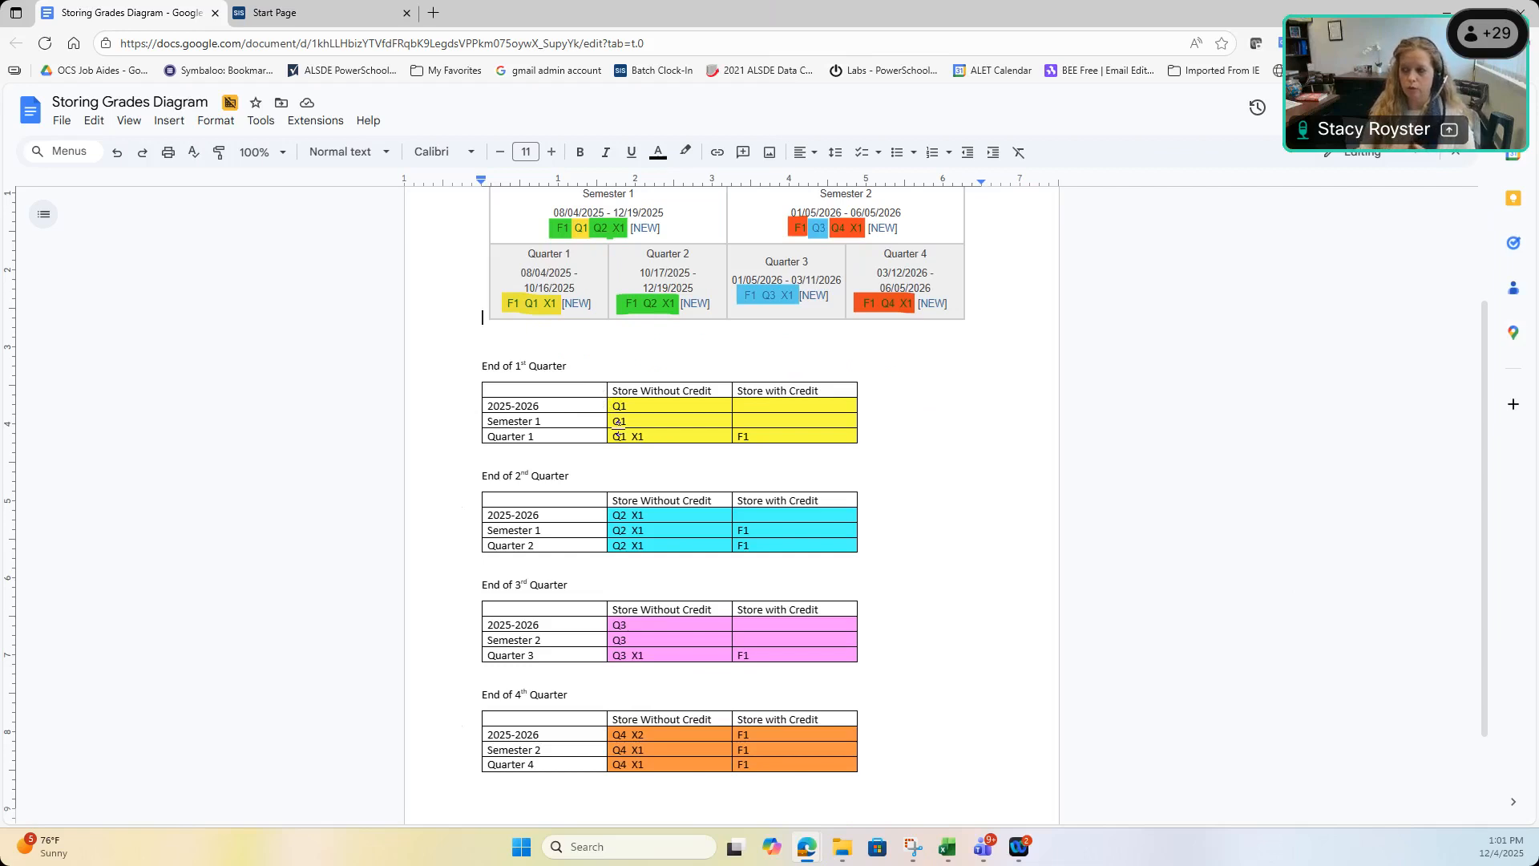
scroll(618, 433, up, 2)
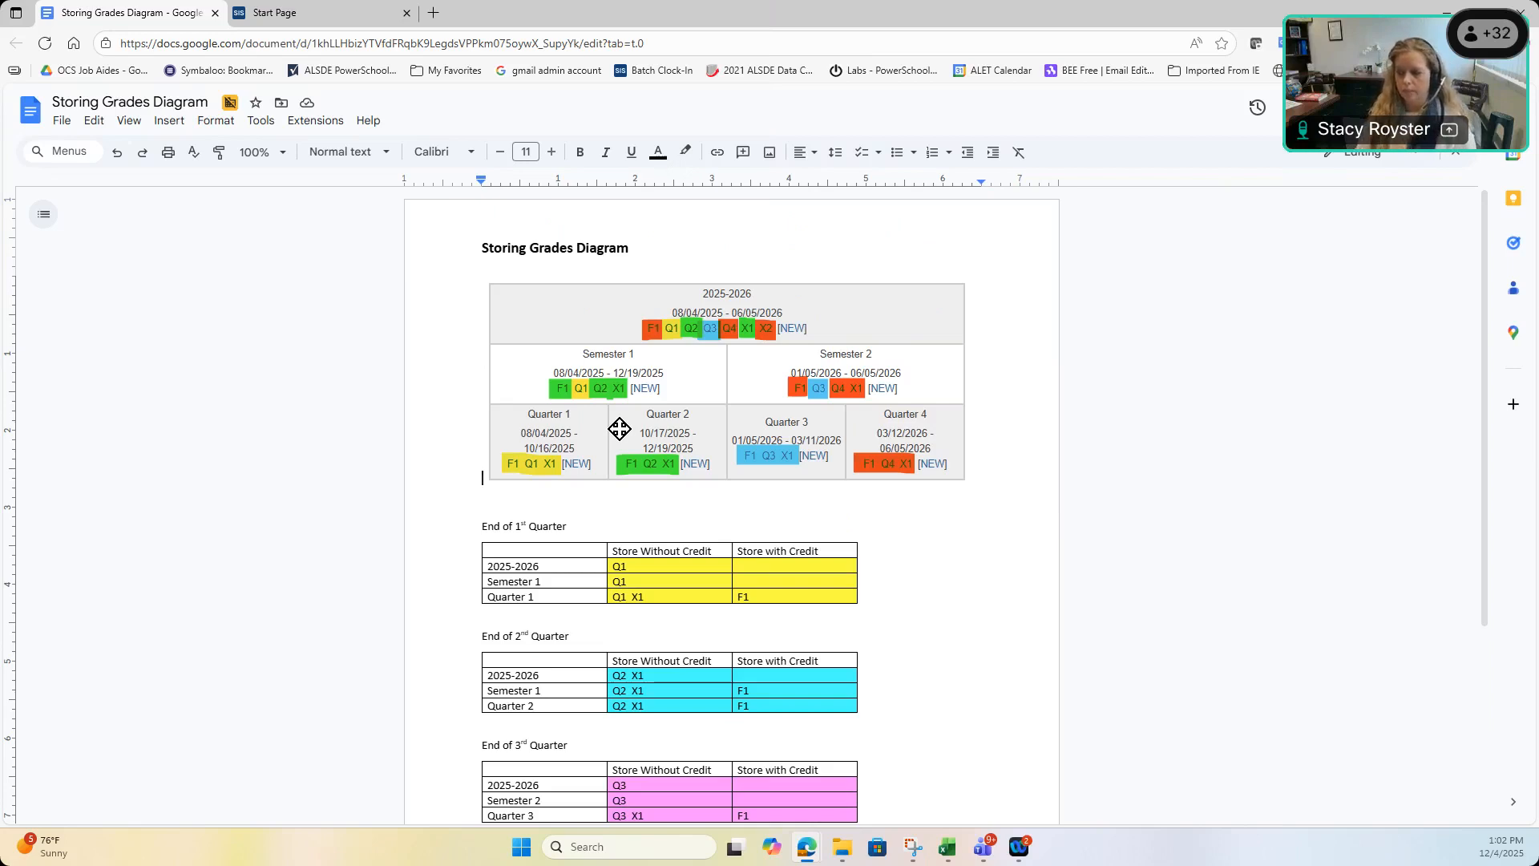
- Copy the sharing link of the Storing Grades Diagram document and close its sharing settings
click(1418, 107)
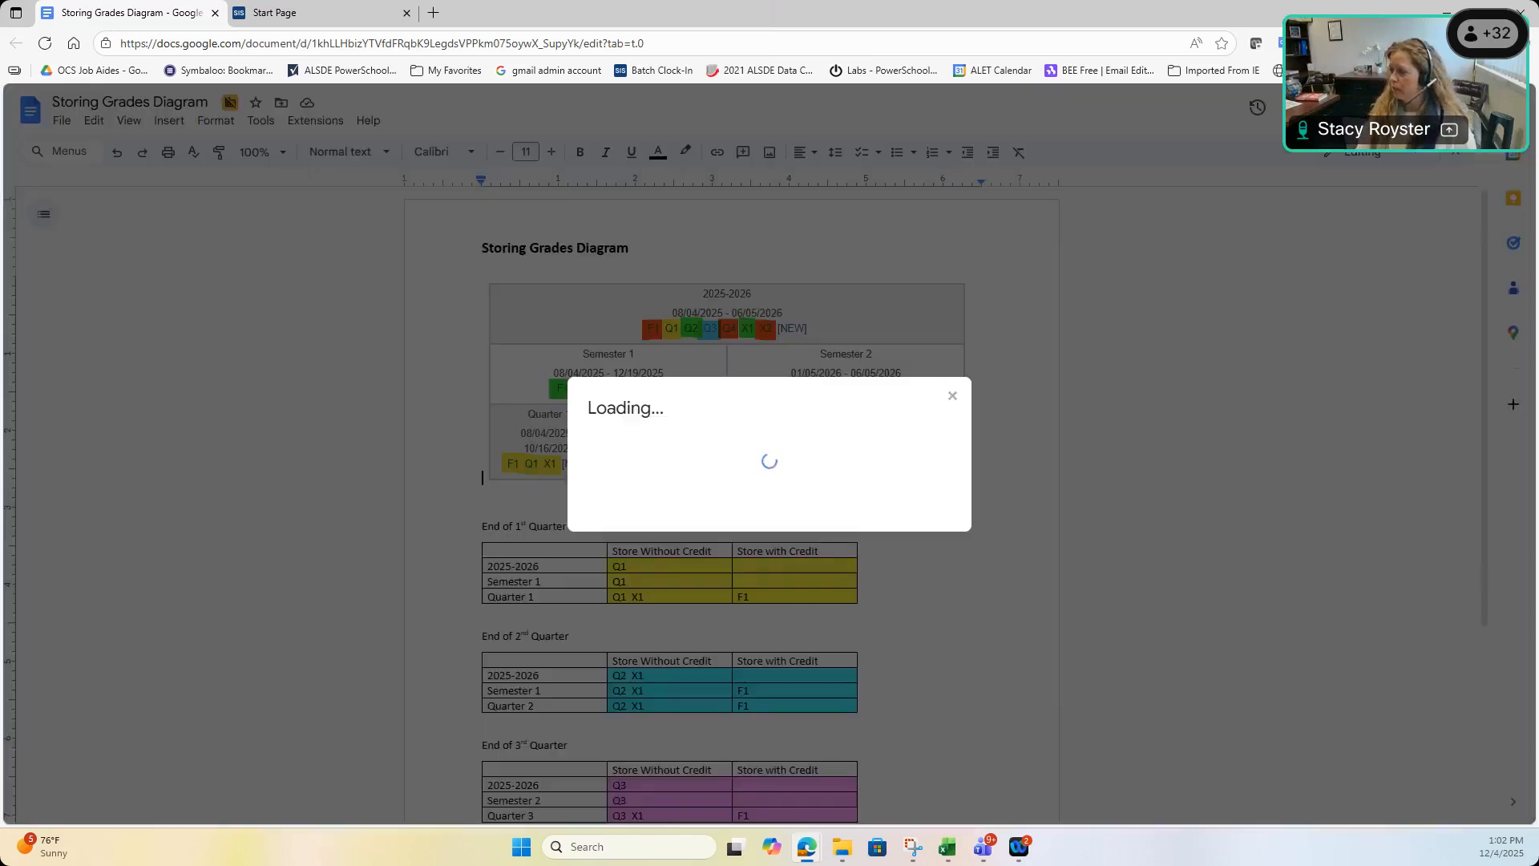
click(656, 661)
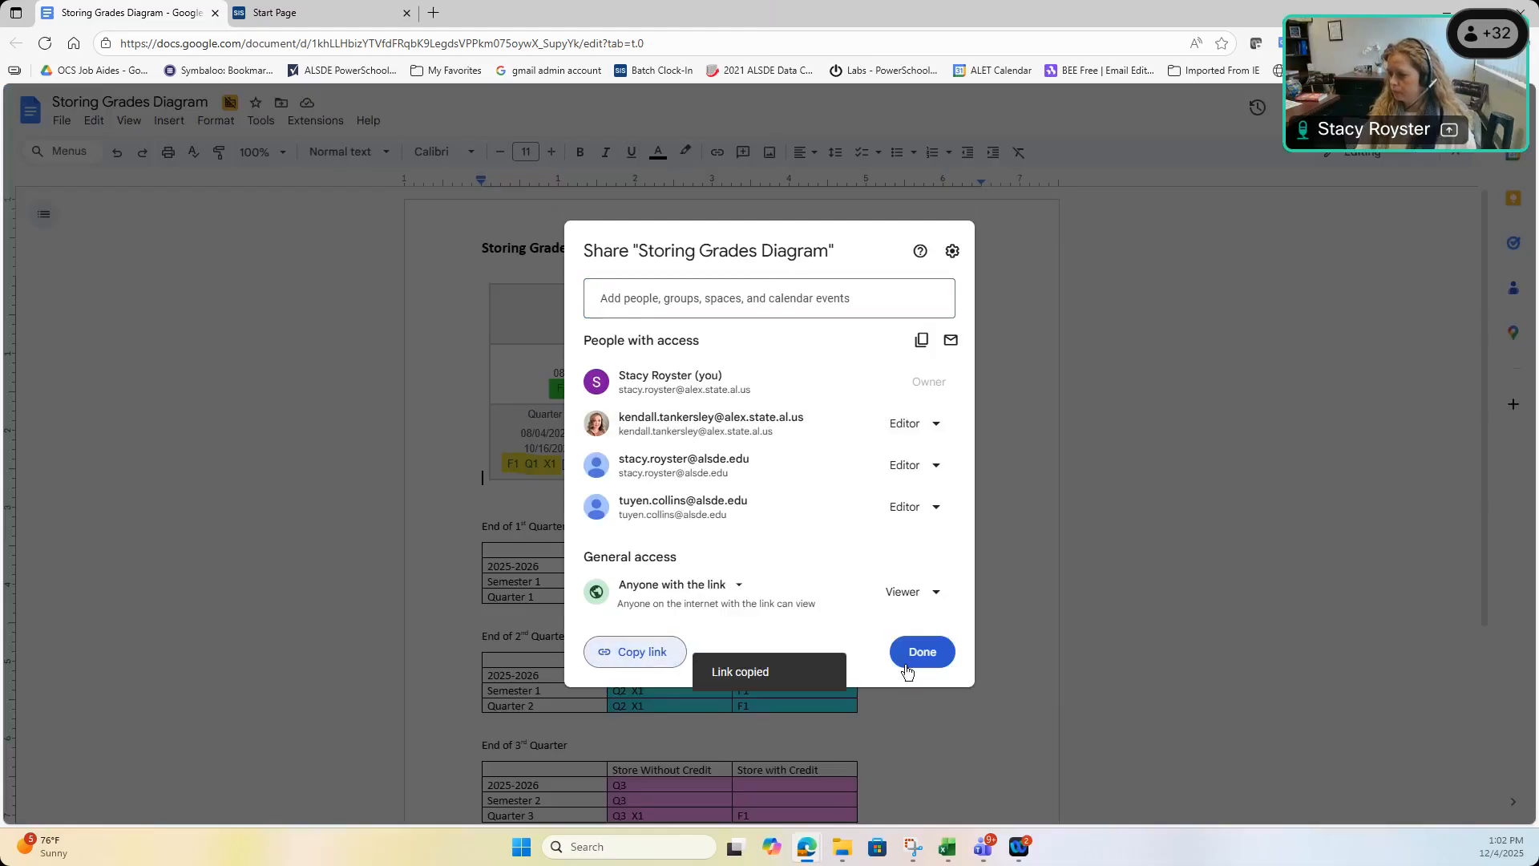
click(926, 661)
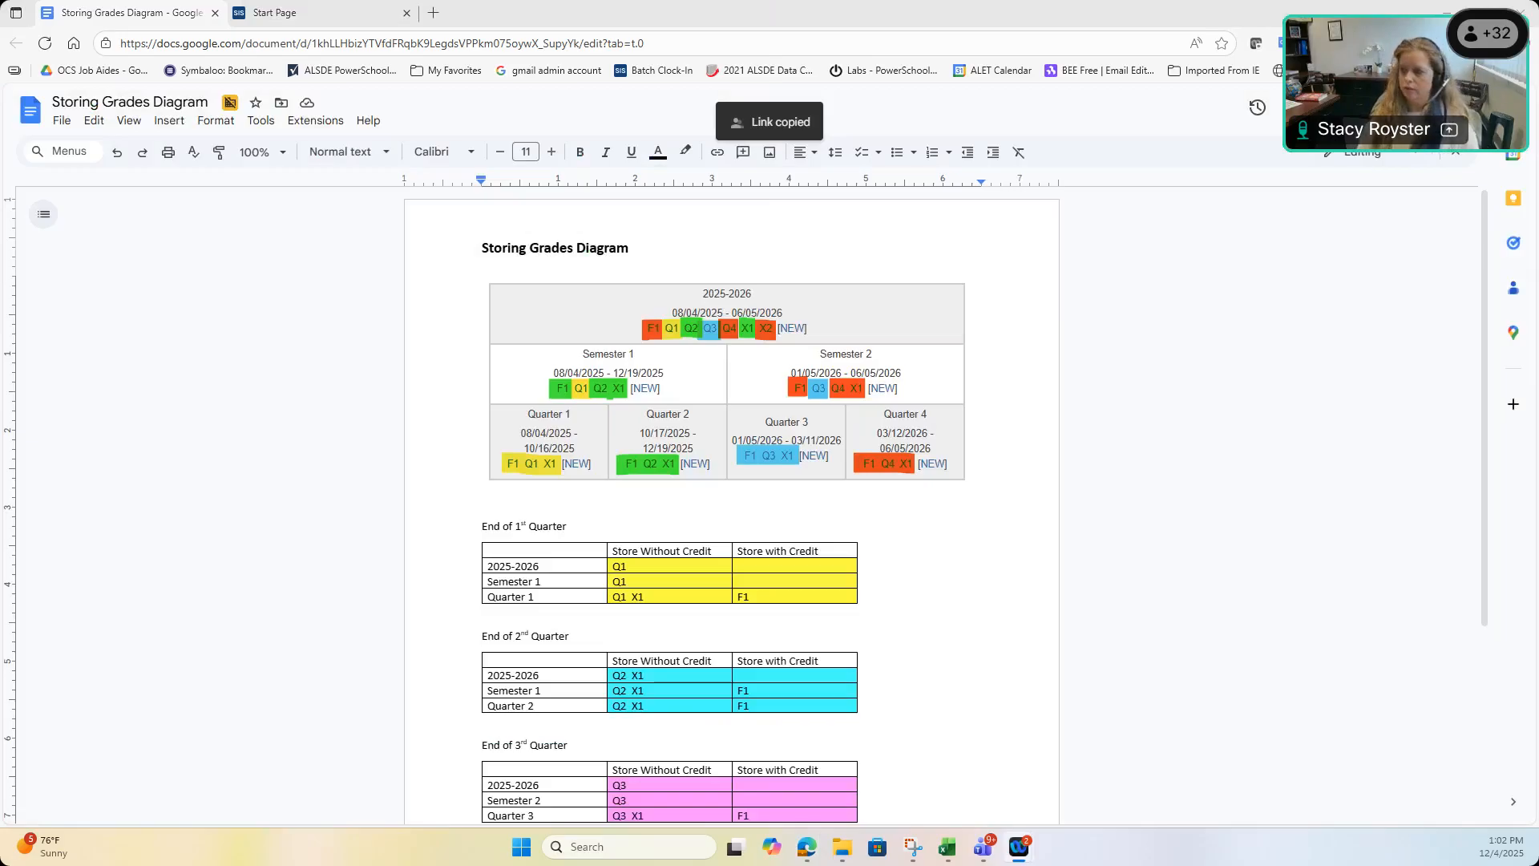
- Open the Grading page of the PowerSchool - The Alabama Edition site in a new browser tab
click(445, 17)
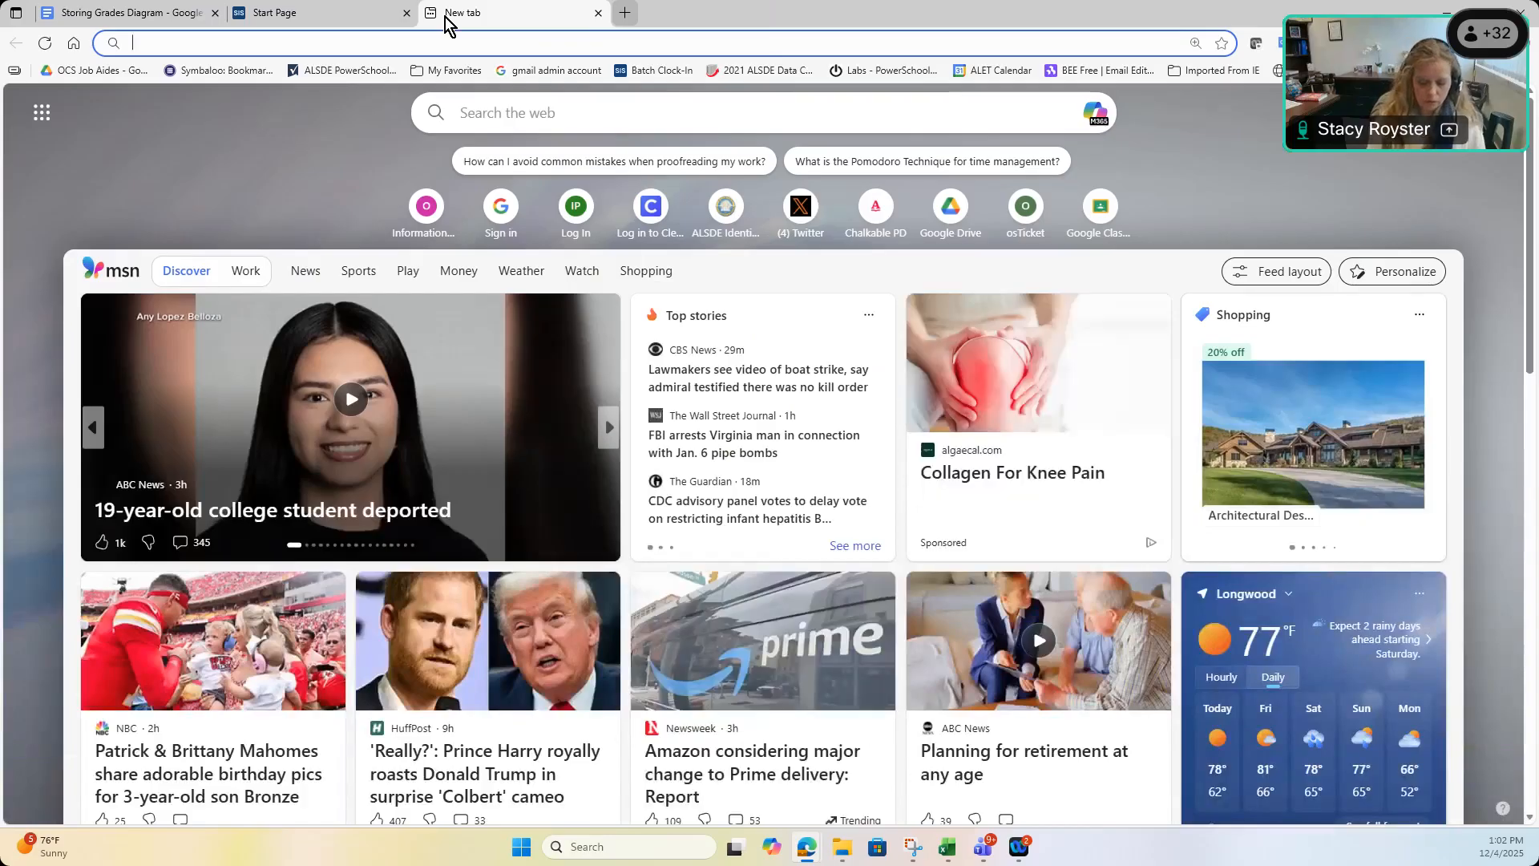
text(sites)
key(Return)
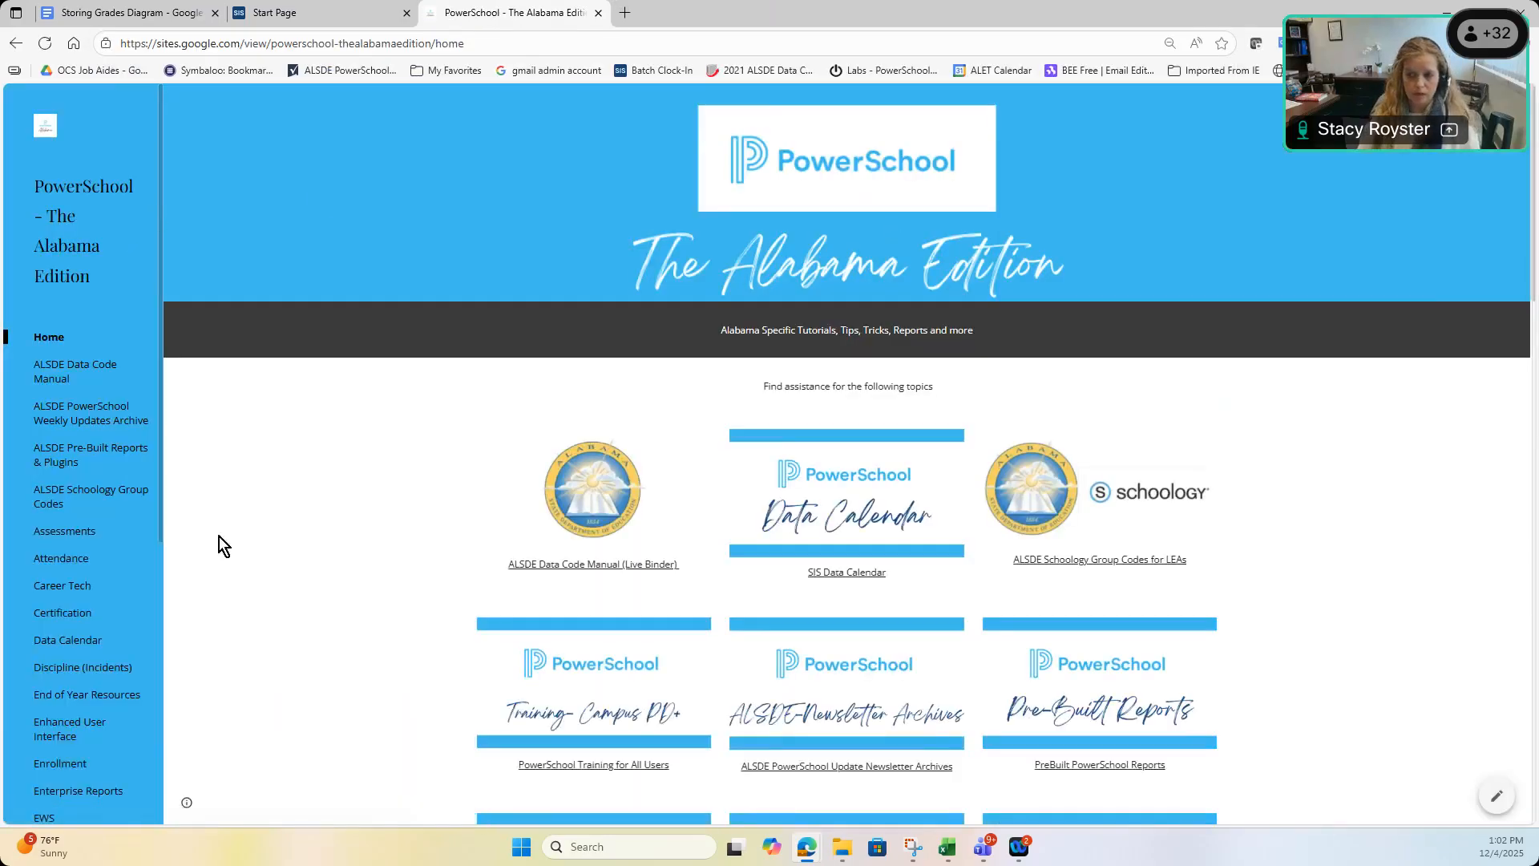
scroll(79, 651, down, 2)
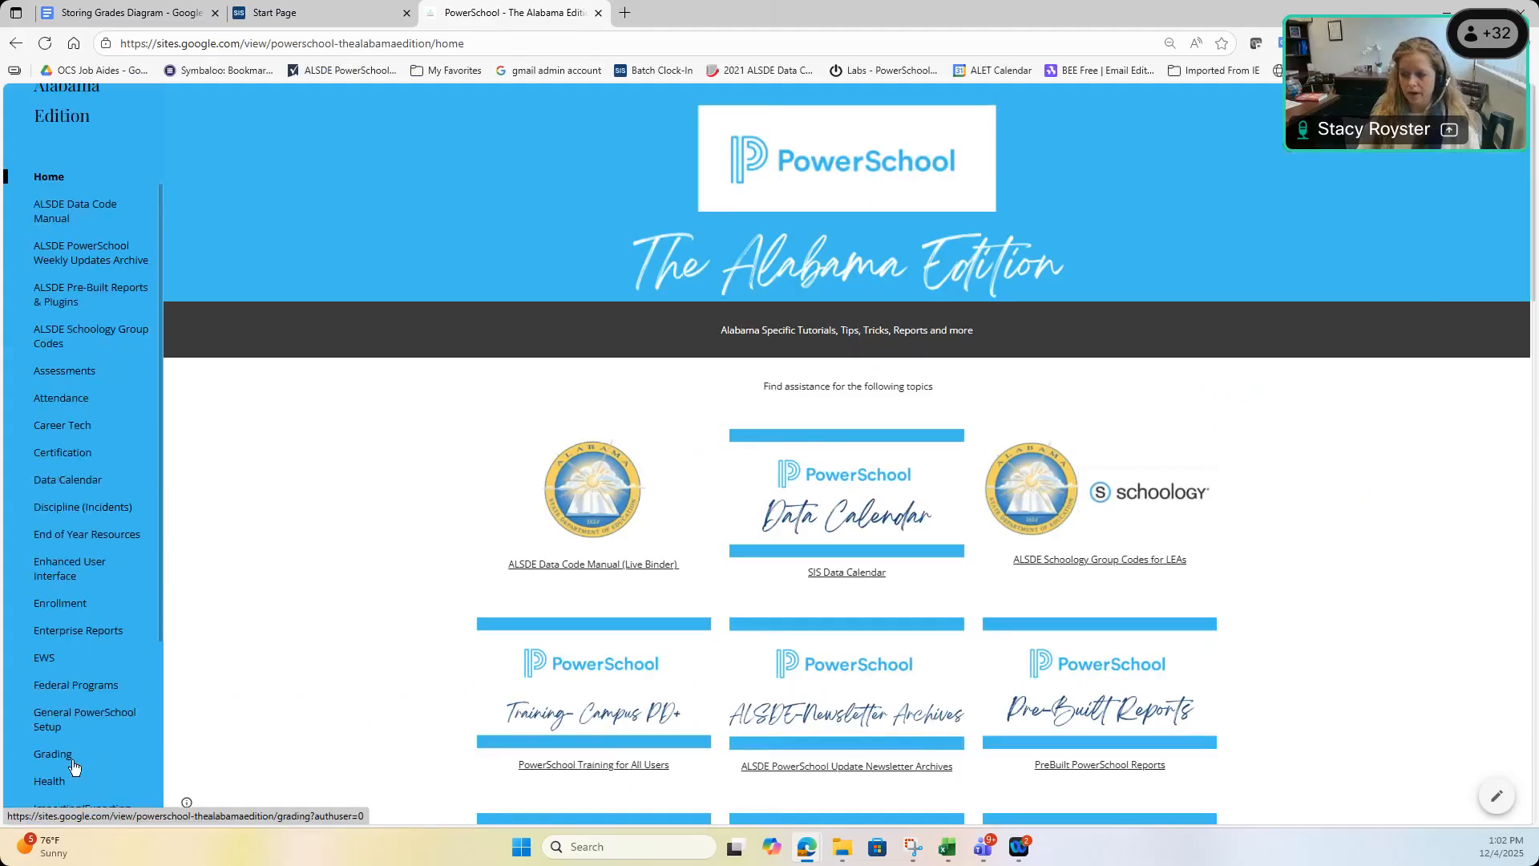
click(75, 762)
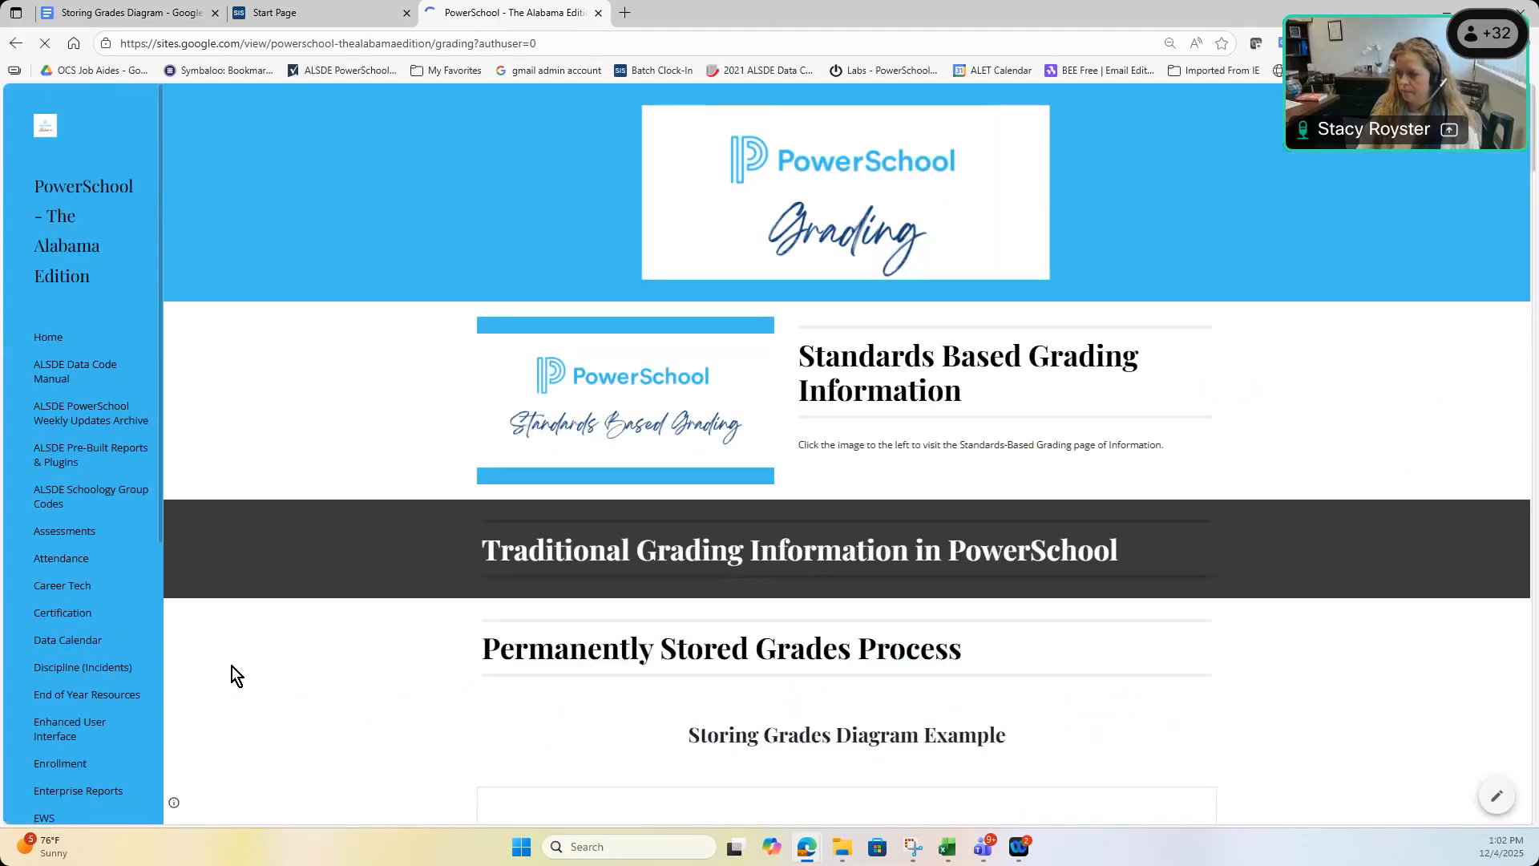
- Look through the Permanently Stored Grades Process section, including the diagram example, overview videos and knowledgebase links
scroll(642, 772, down, 3)
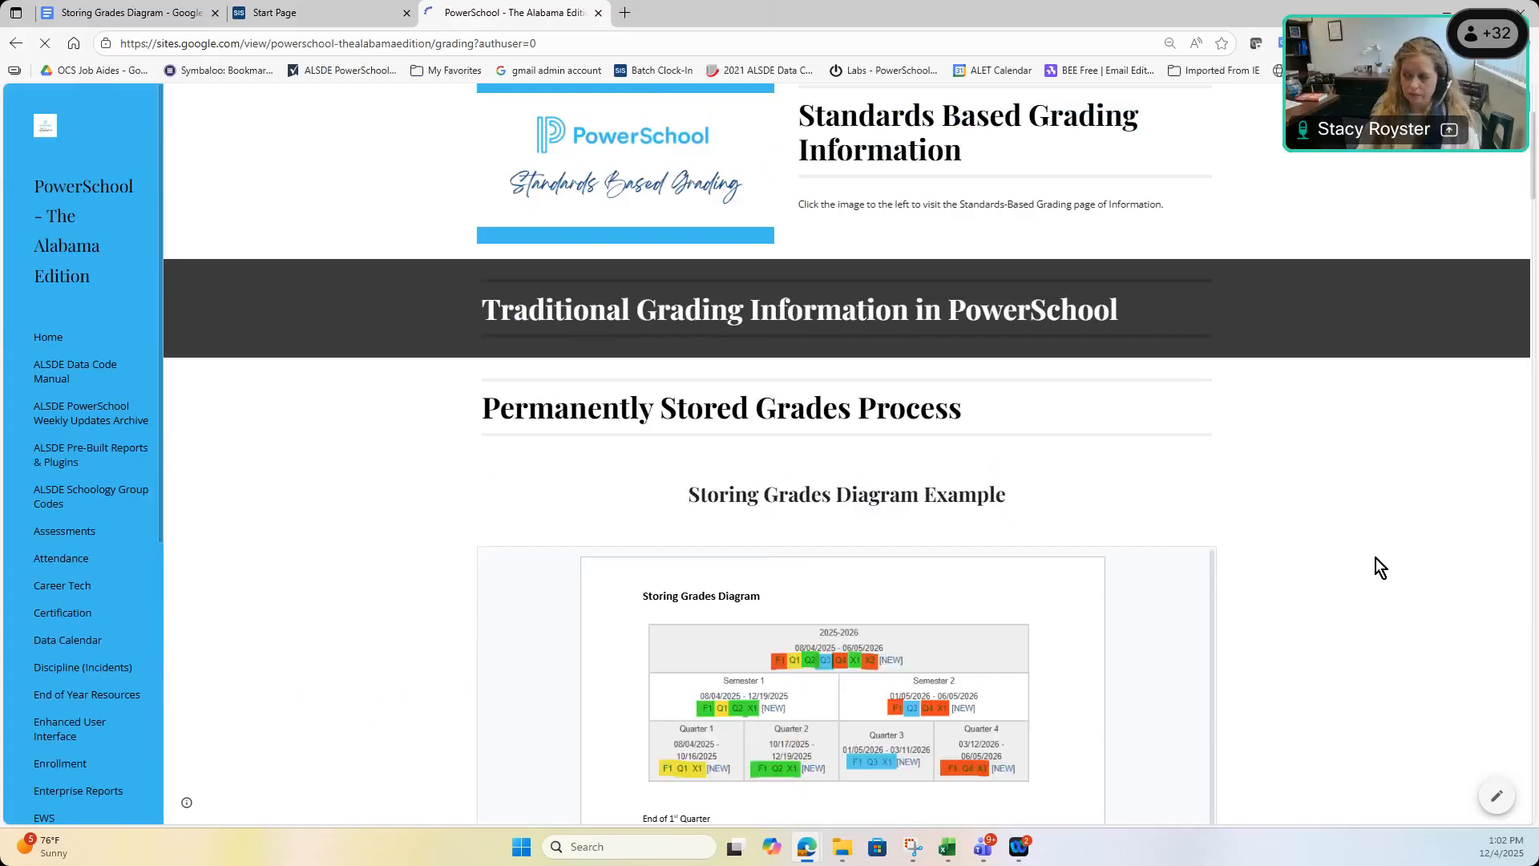
scroll(1375, 557, down, 8)
scroll(1370, 561, down, 1)
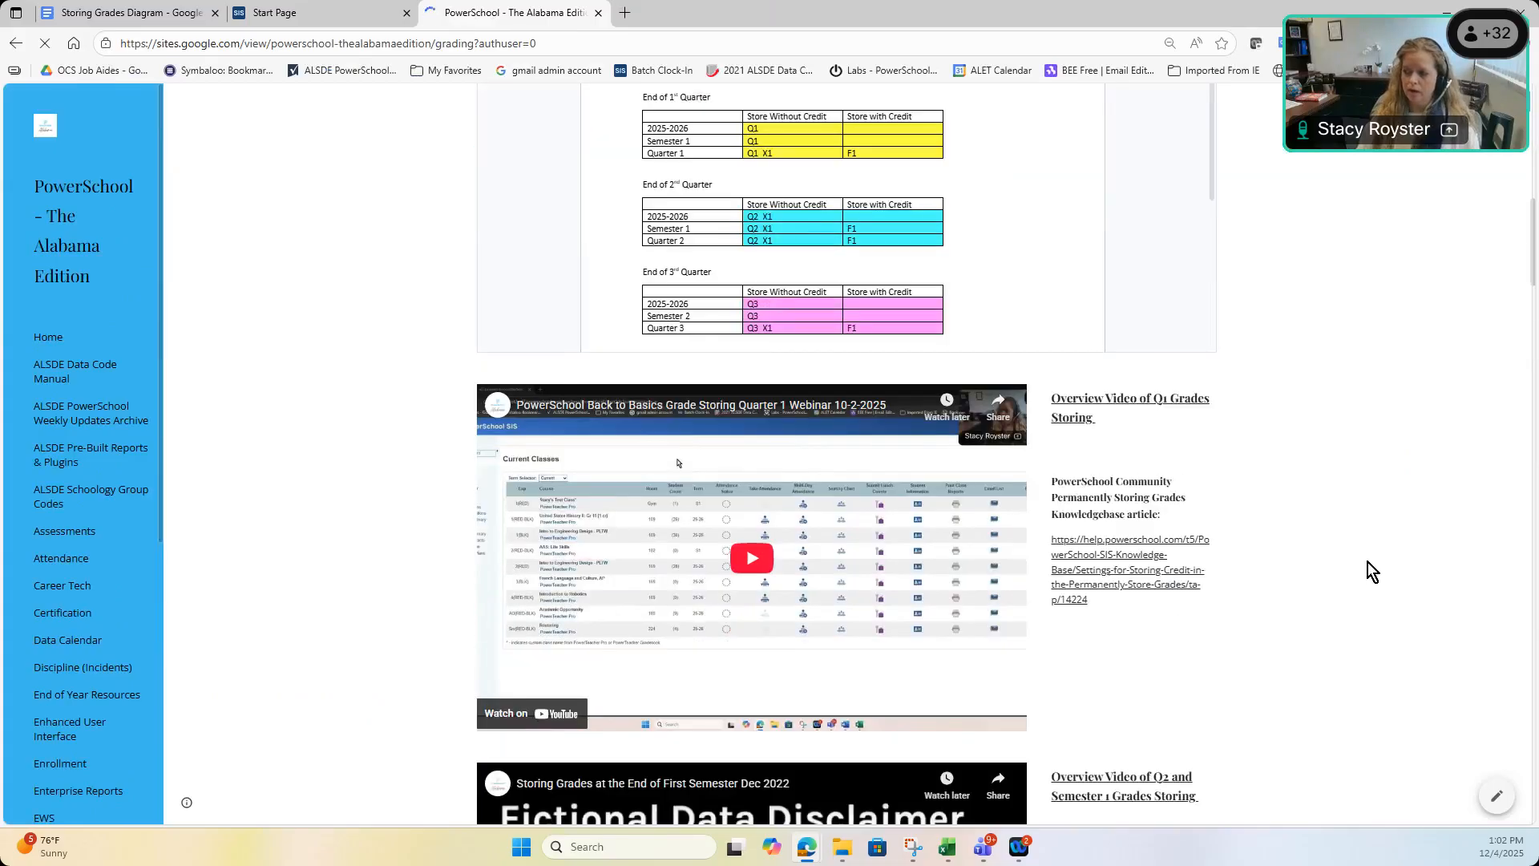
scroll(1435, 421, down, 2)
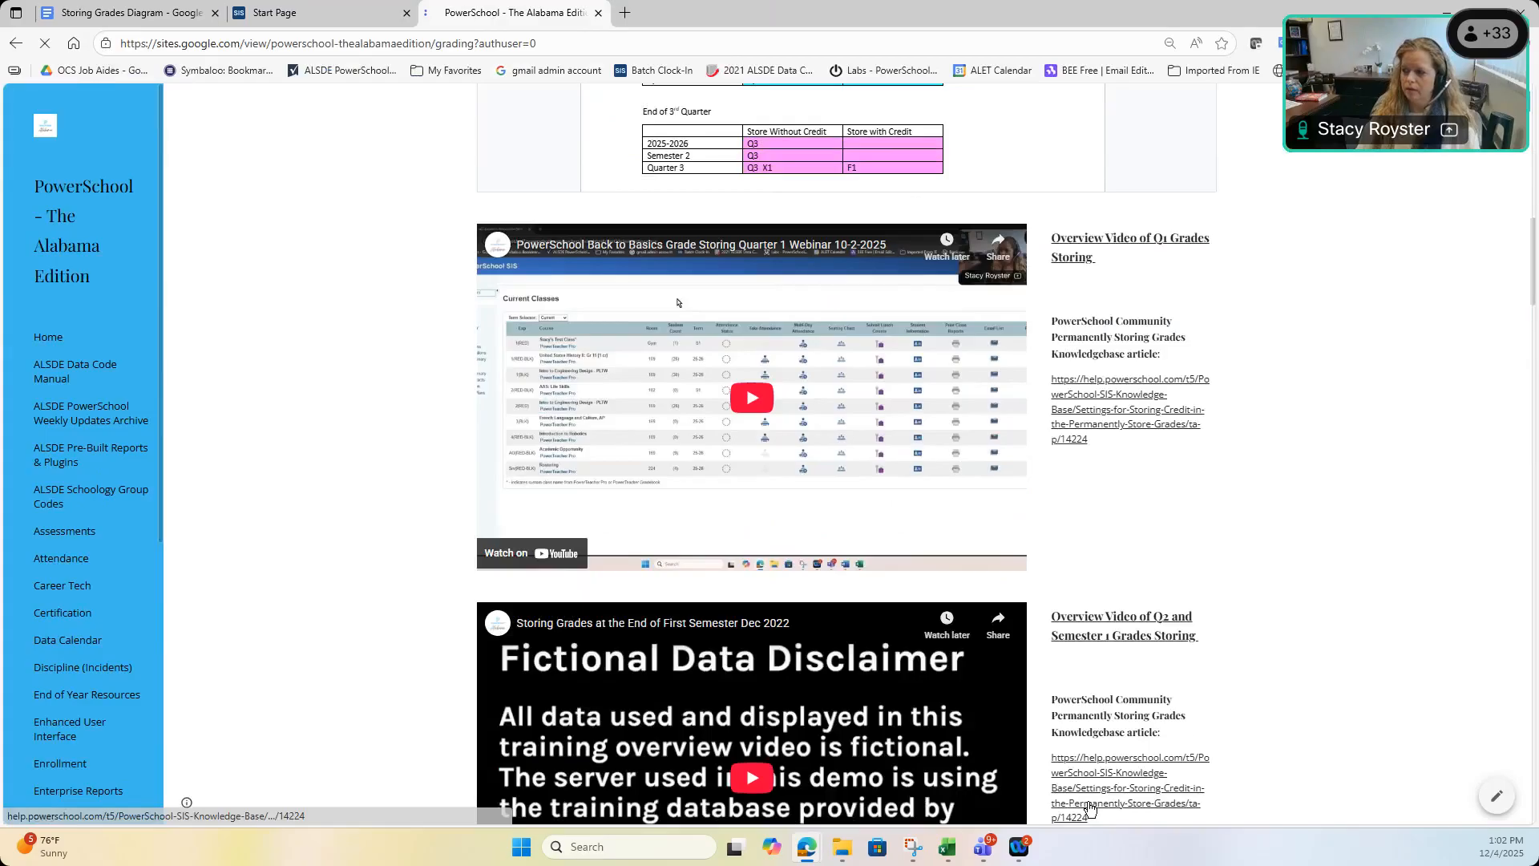
scroll(1344, 553, up, 6)
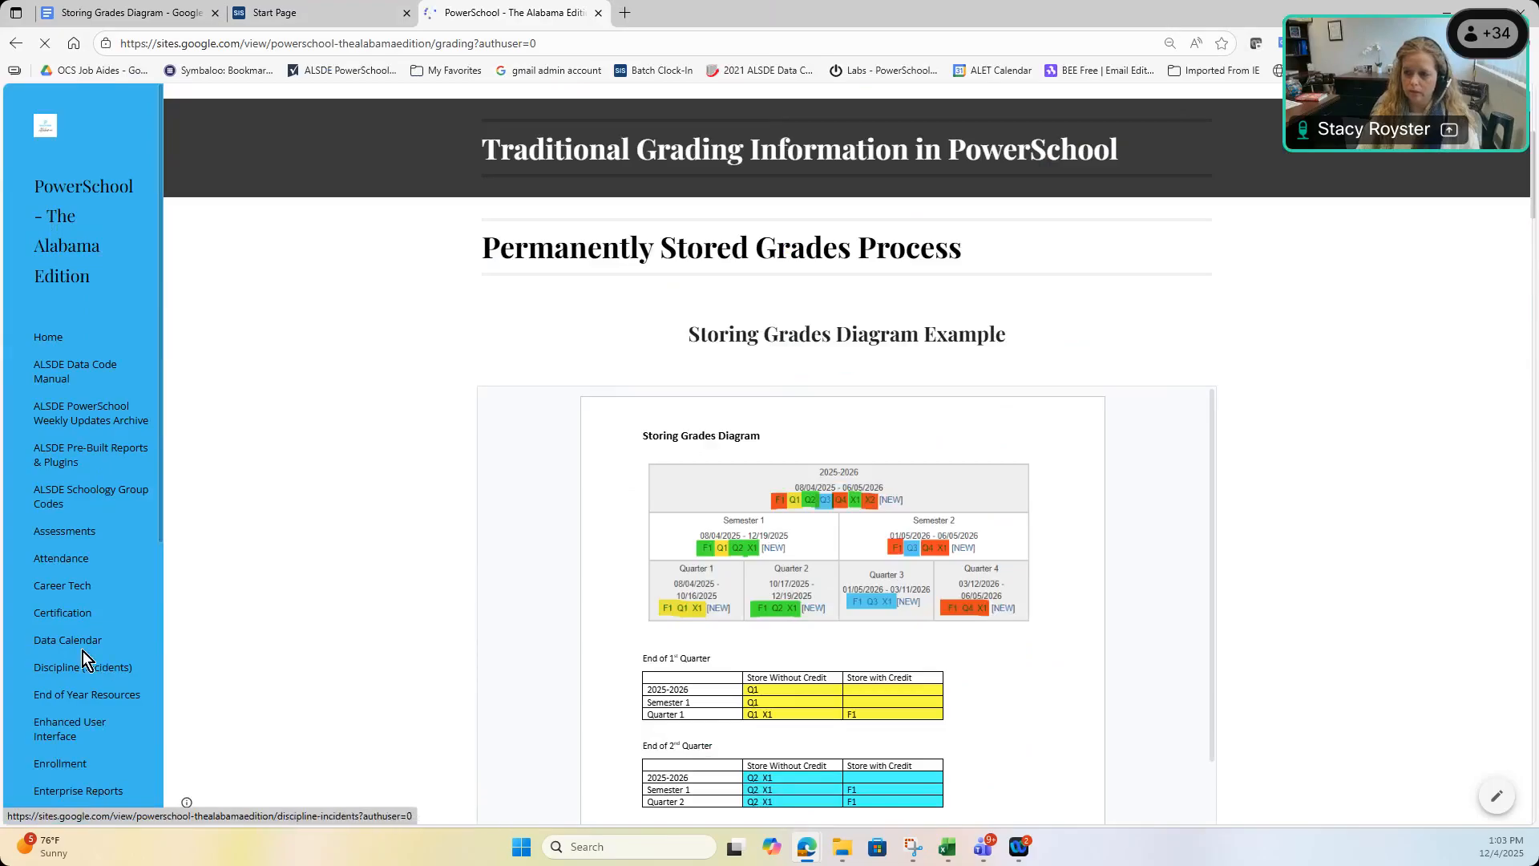
scroll(61, 767, down, 2)
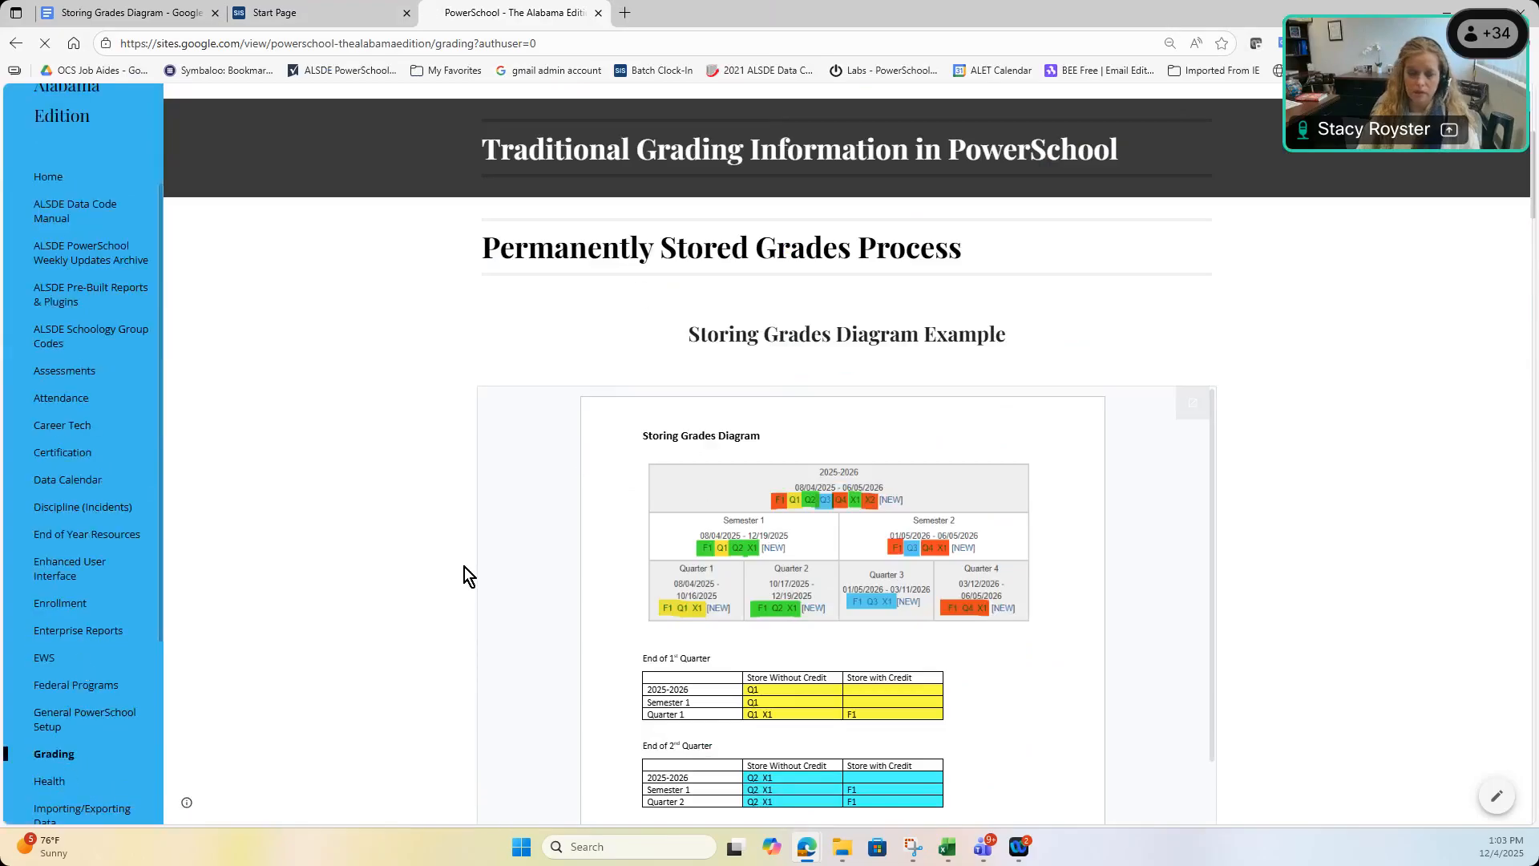
scroll(464, 566, down, 2)
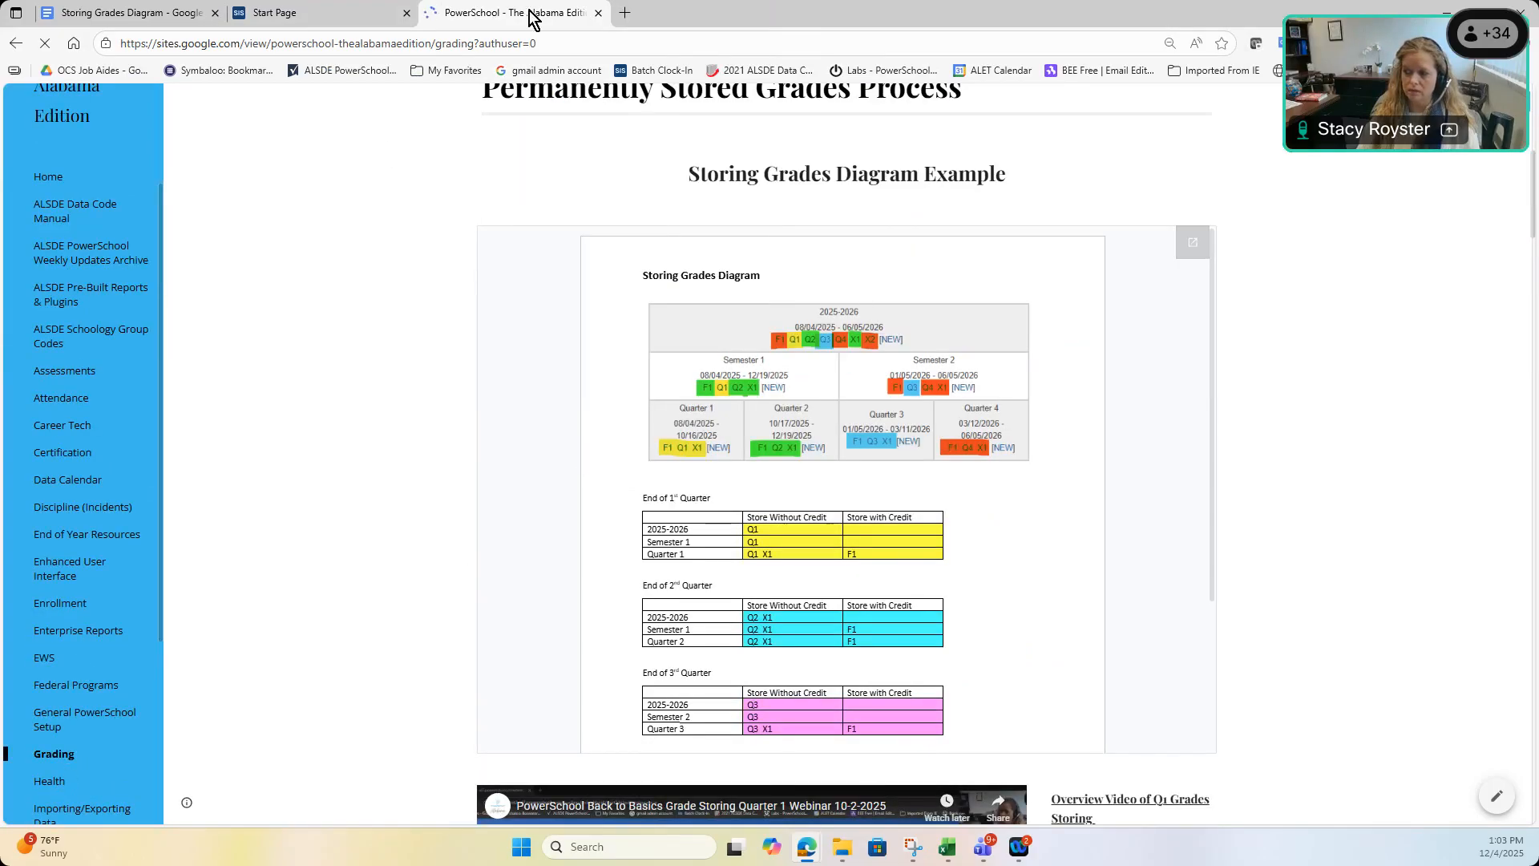
- Close the Alabama Edition site and examine the quarter tables in the Storing Grades Diagram document
click(598, 13)
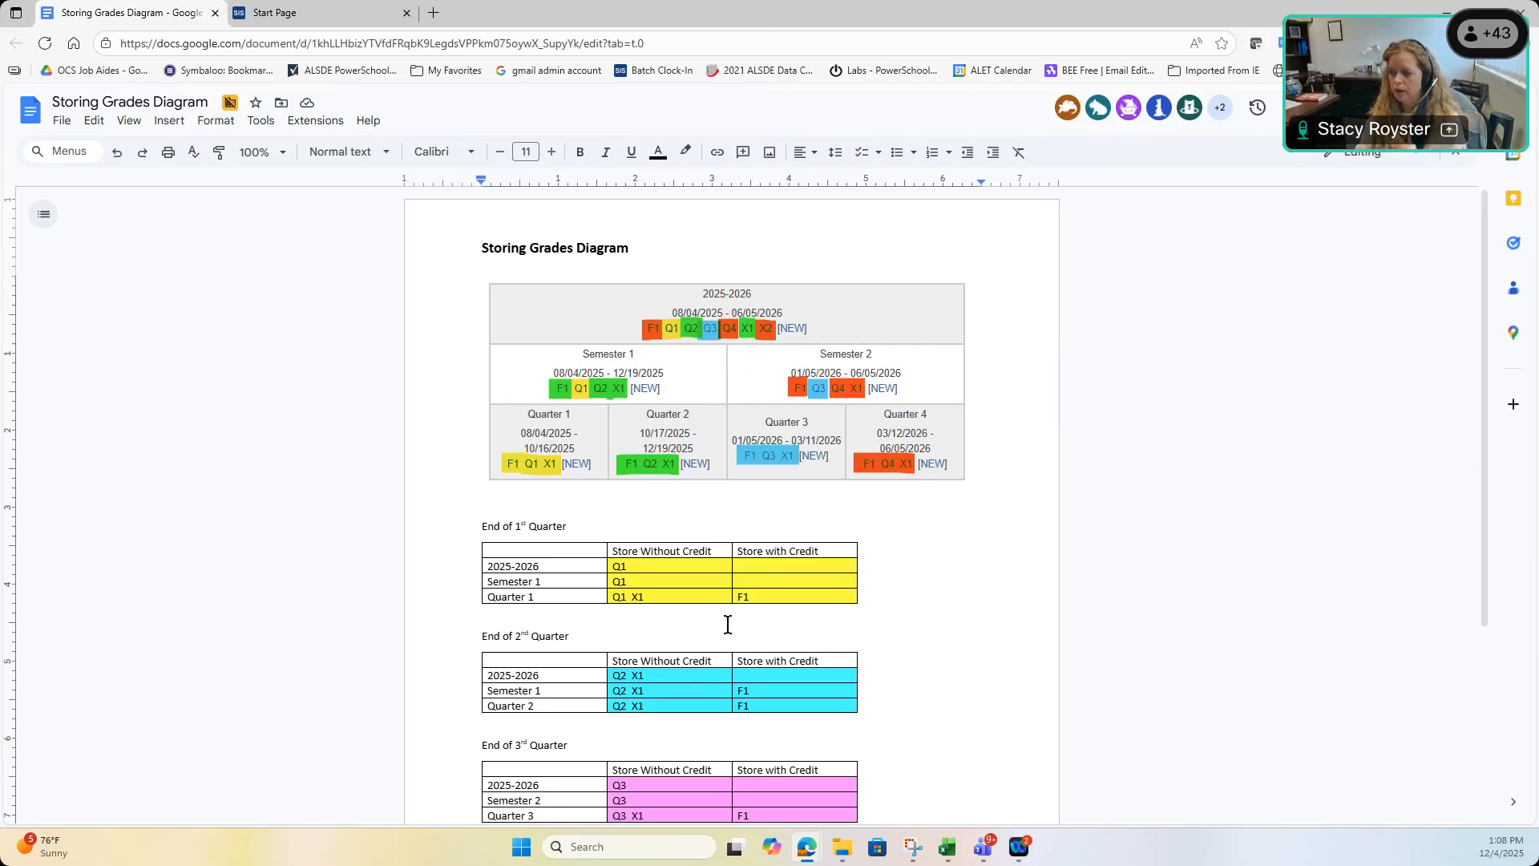
scroll(728, 625, down, 1)
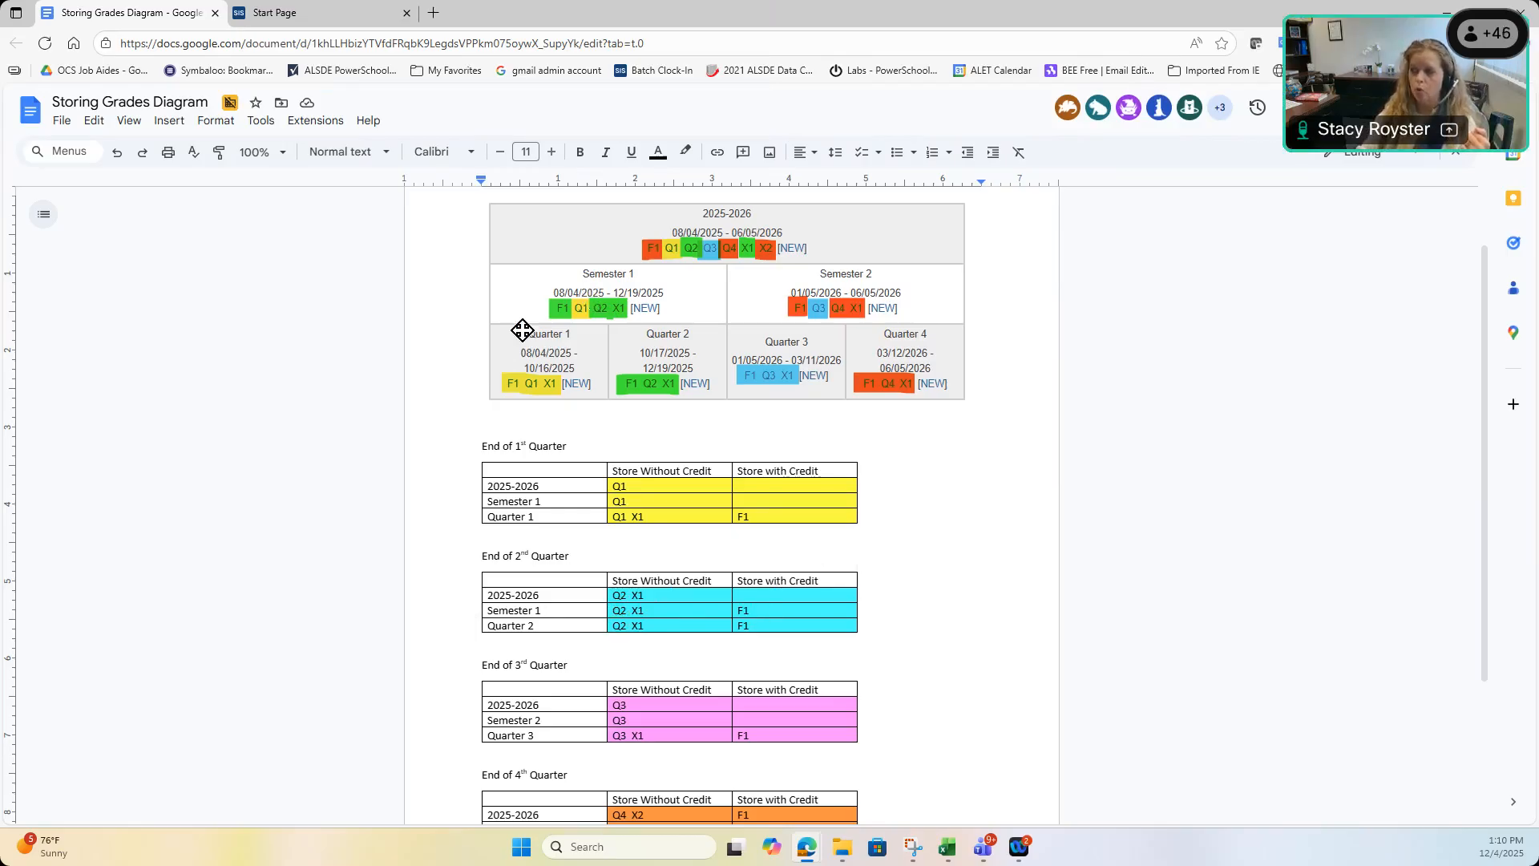
mouse_move(808, 577)
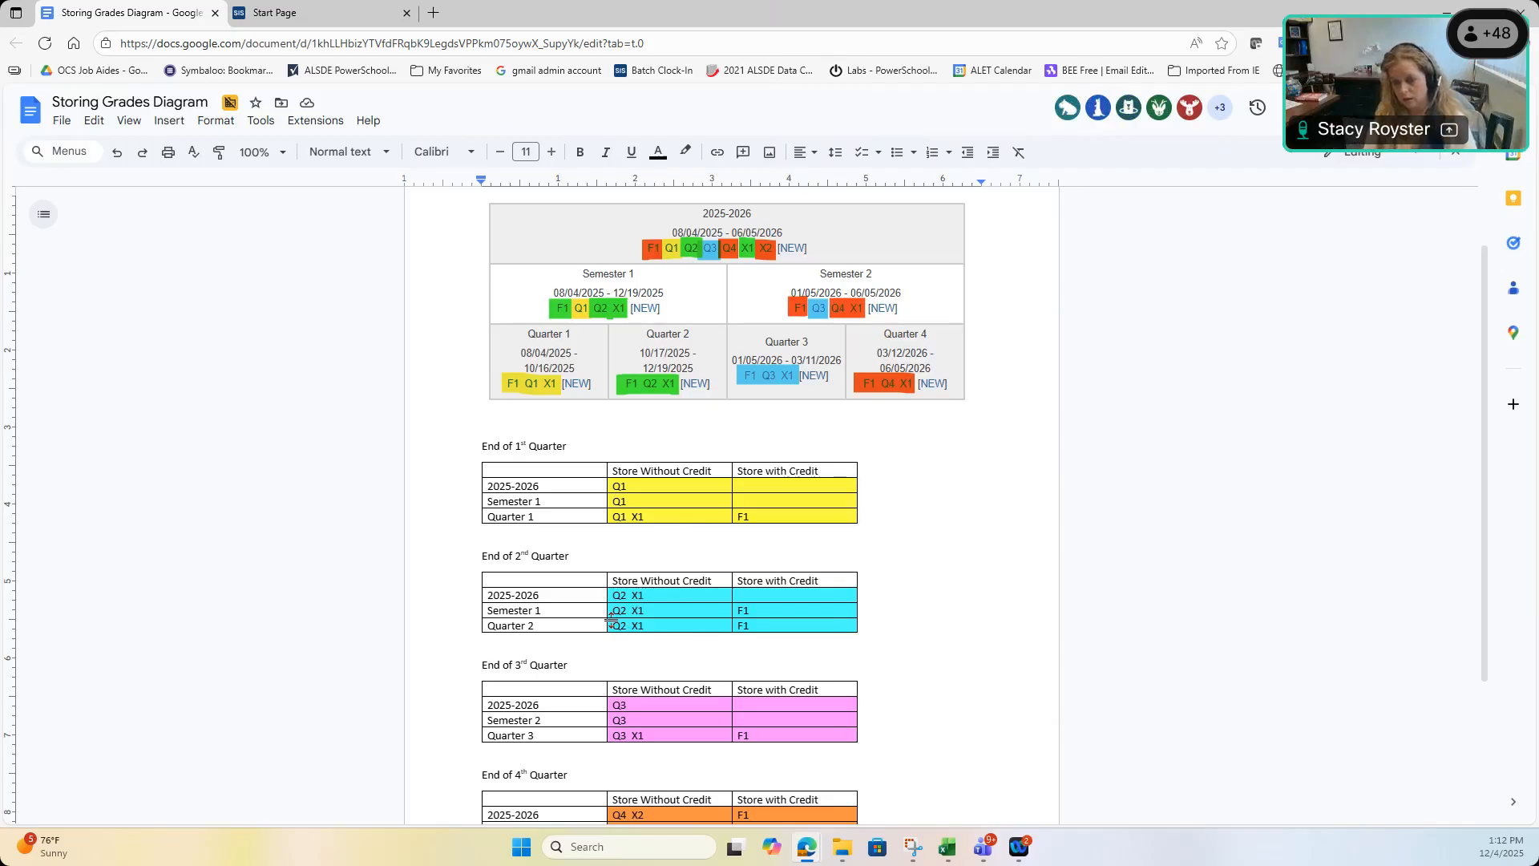
- Switch to PowerTeacher Pro and display the traditional Q2 grades for the 1(RED-BLK) United States History II class
click(335, 12)
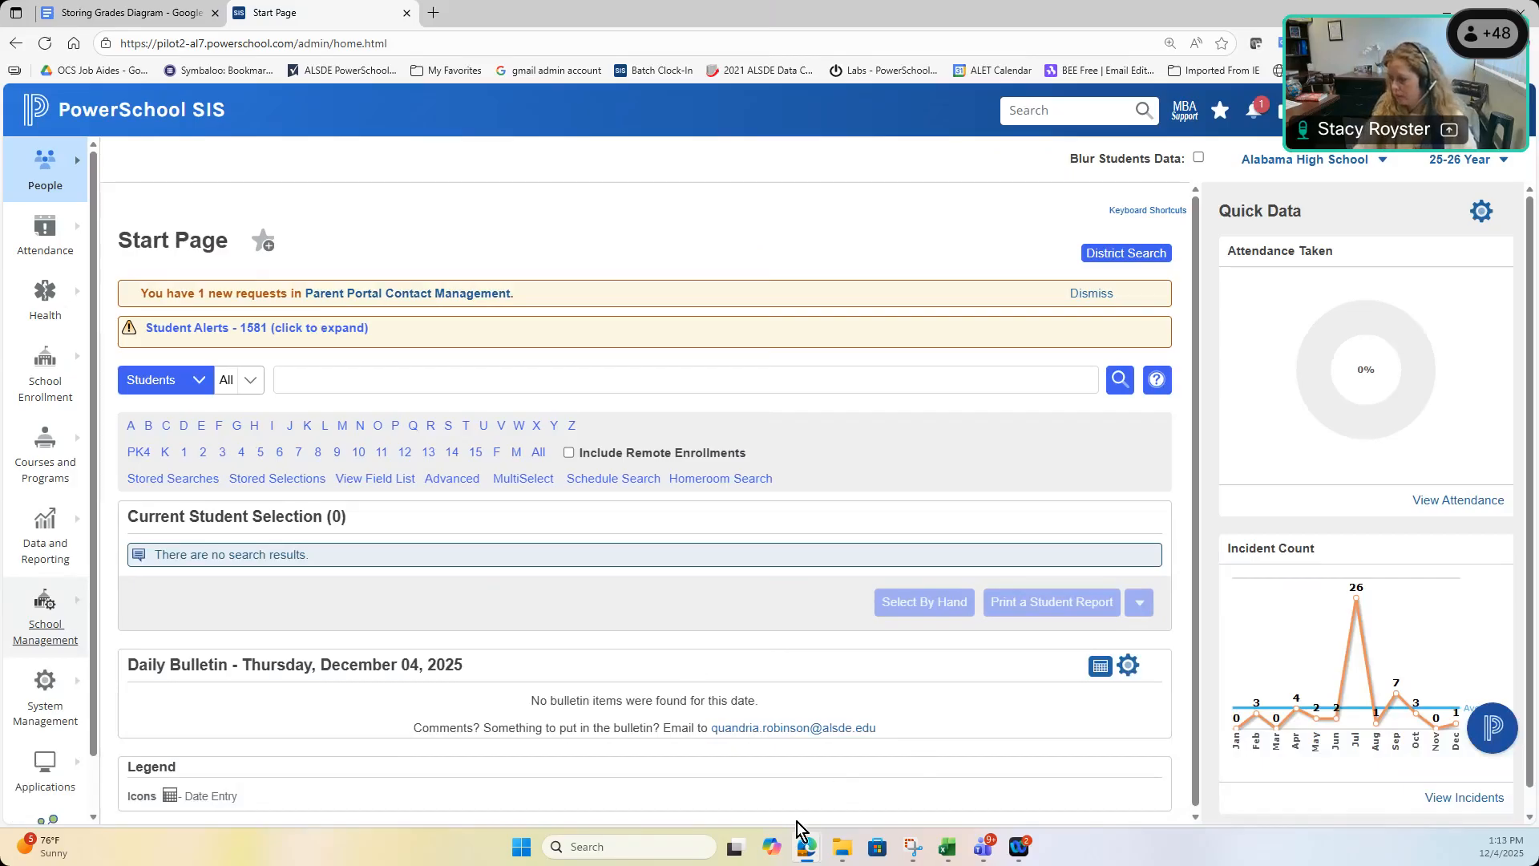
mouse_move(840, 822)
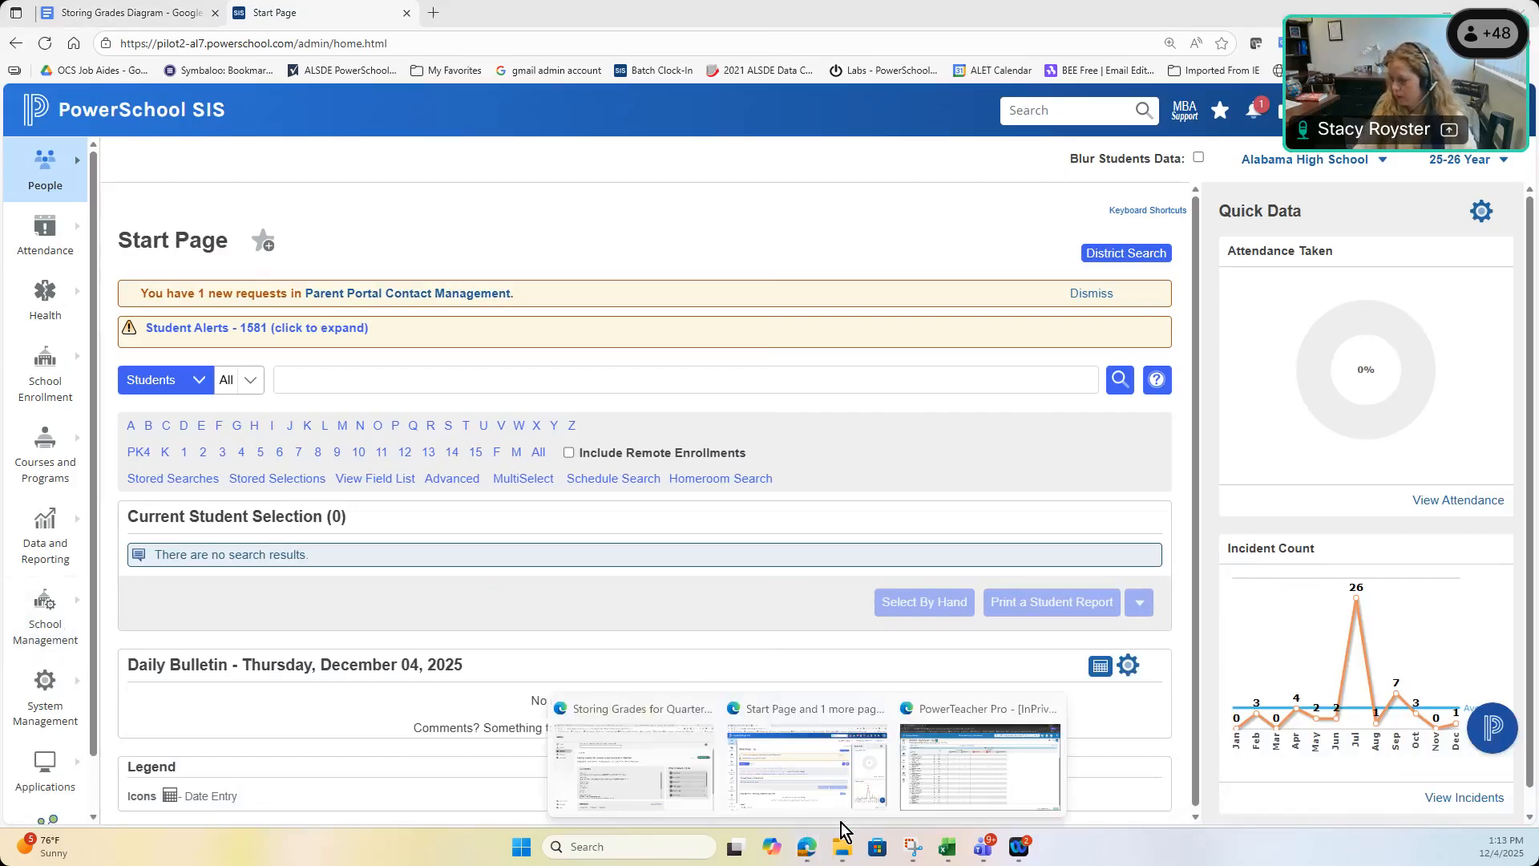
click(951, 790)
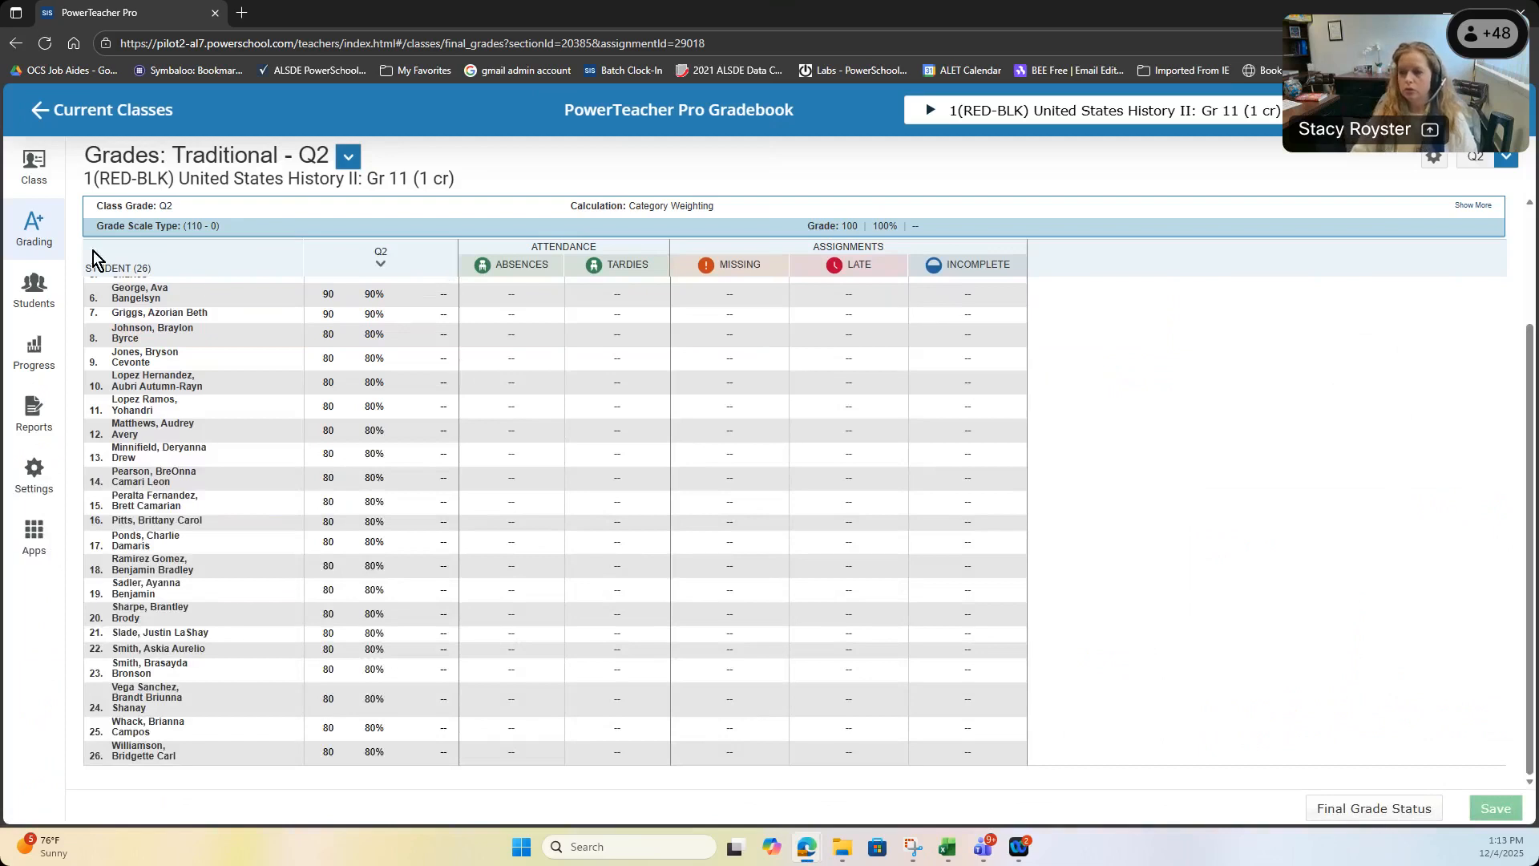
click(30, 252)
click(152, 402)
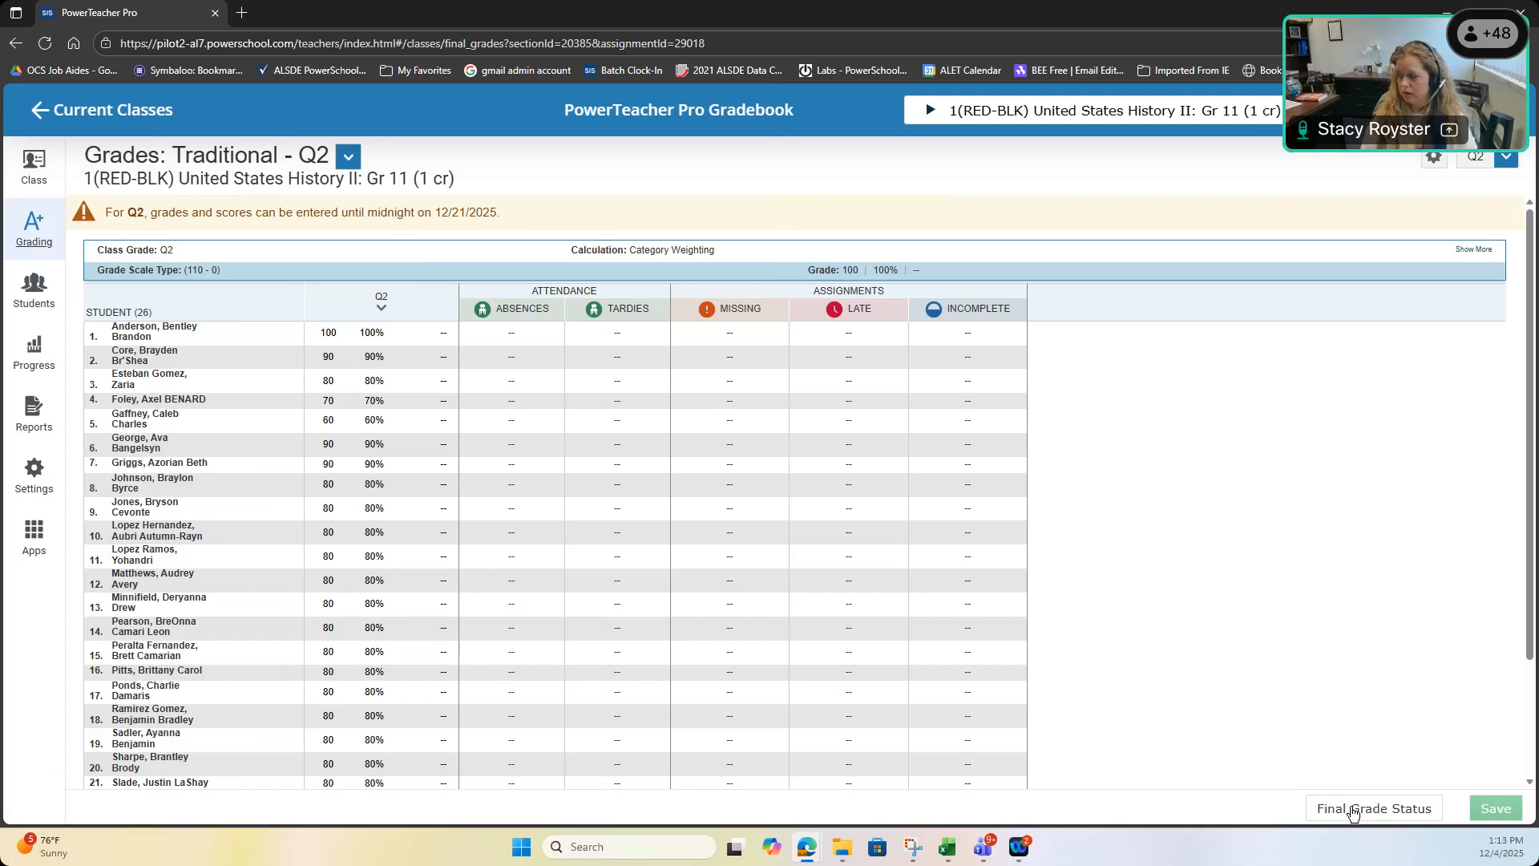
- Mark the Q2 final grades as complete for the United States History II class and save the status
click(1354, 810)
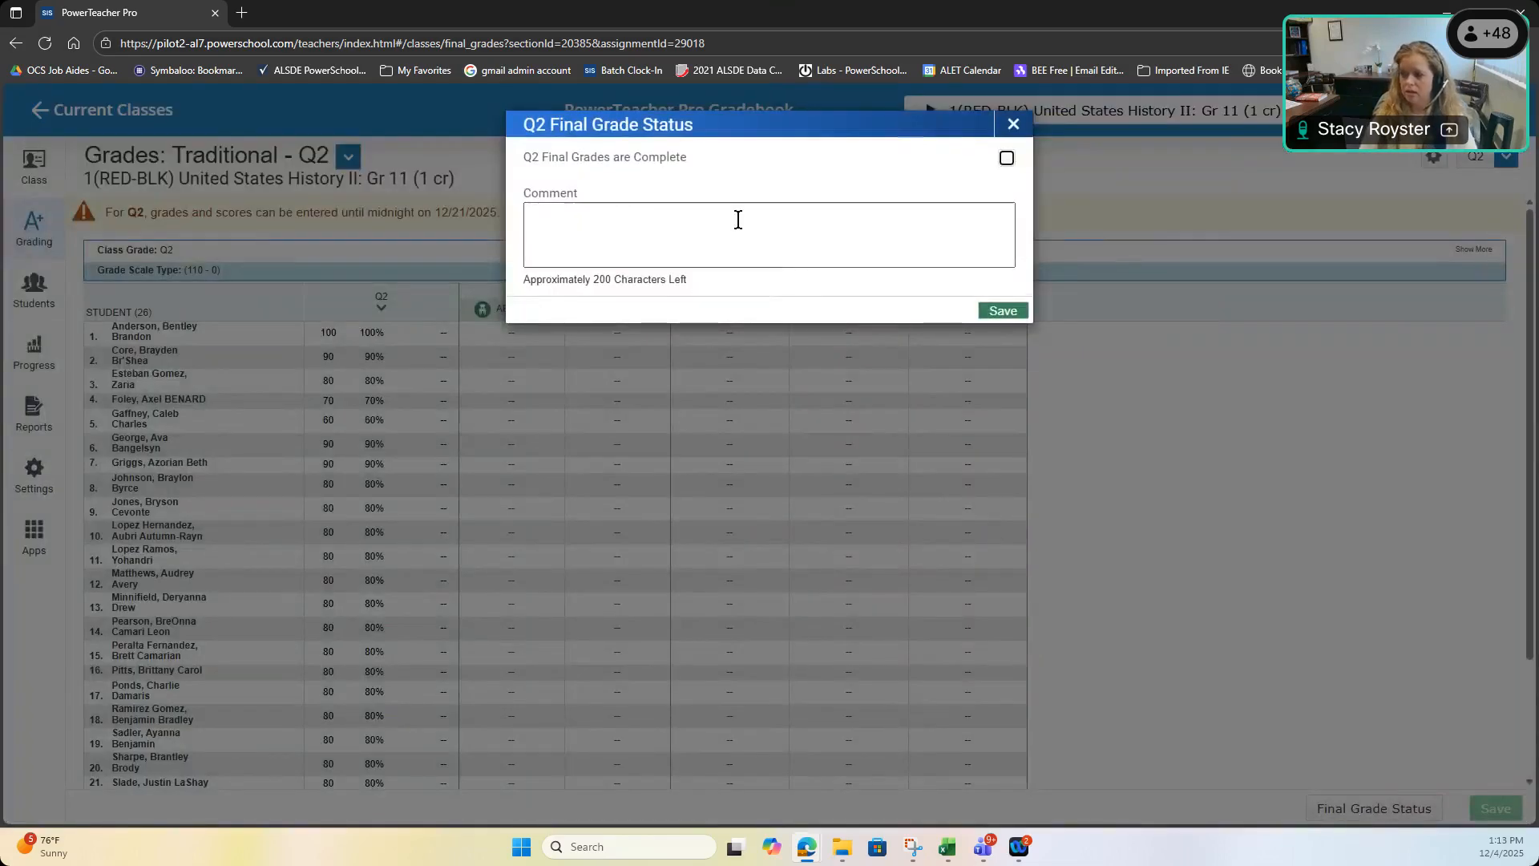
click(1007, 158)
click(1009, 312)
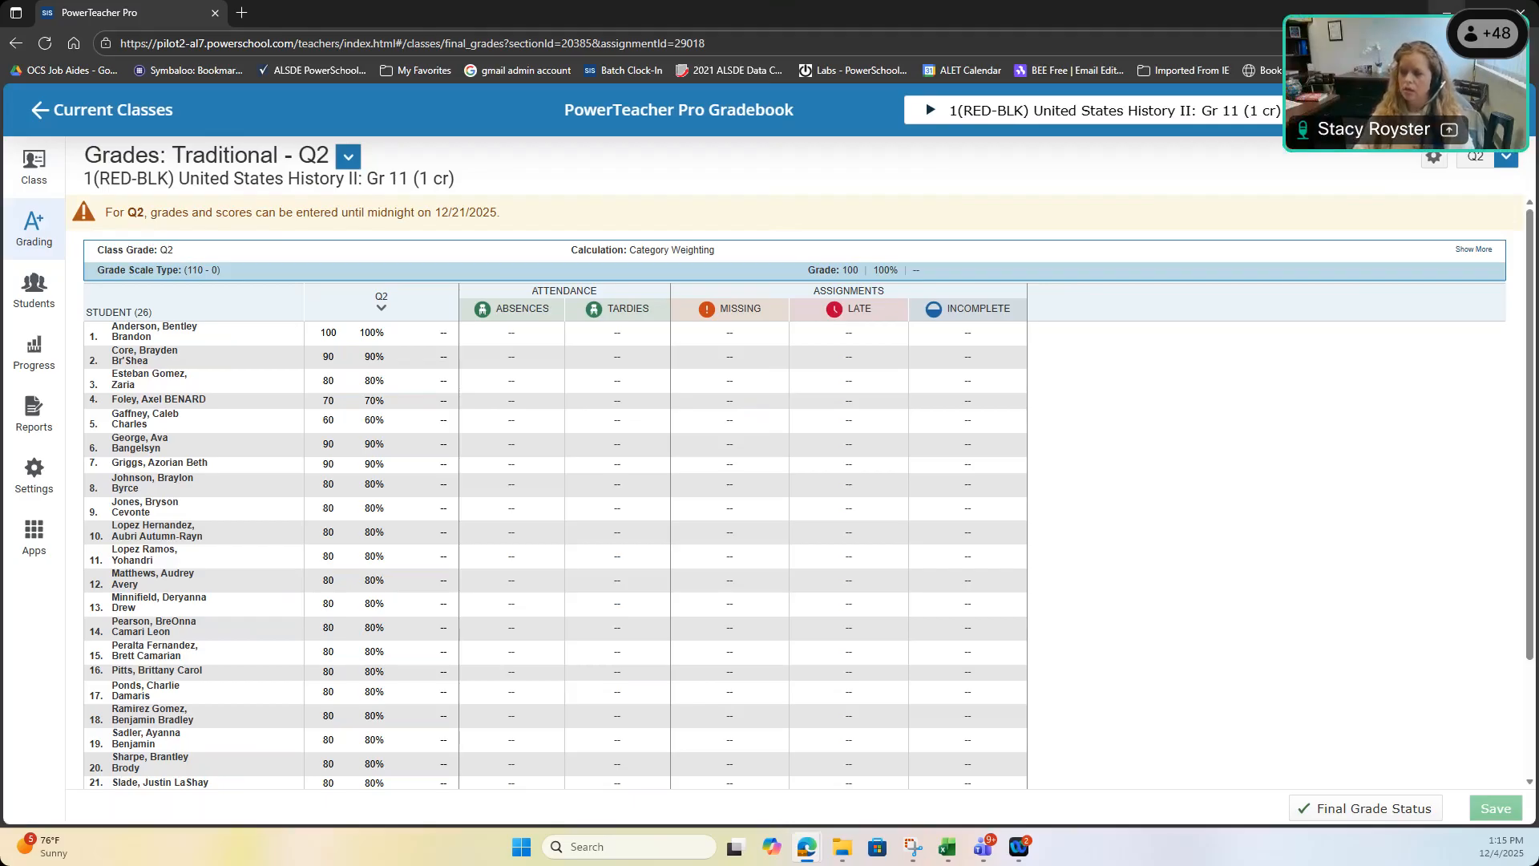
- Return to PowerSchool SIS and open the school's Store Grades page
click(1447, 13)
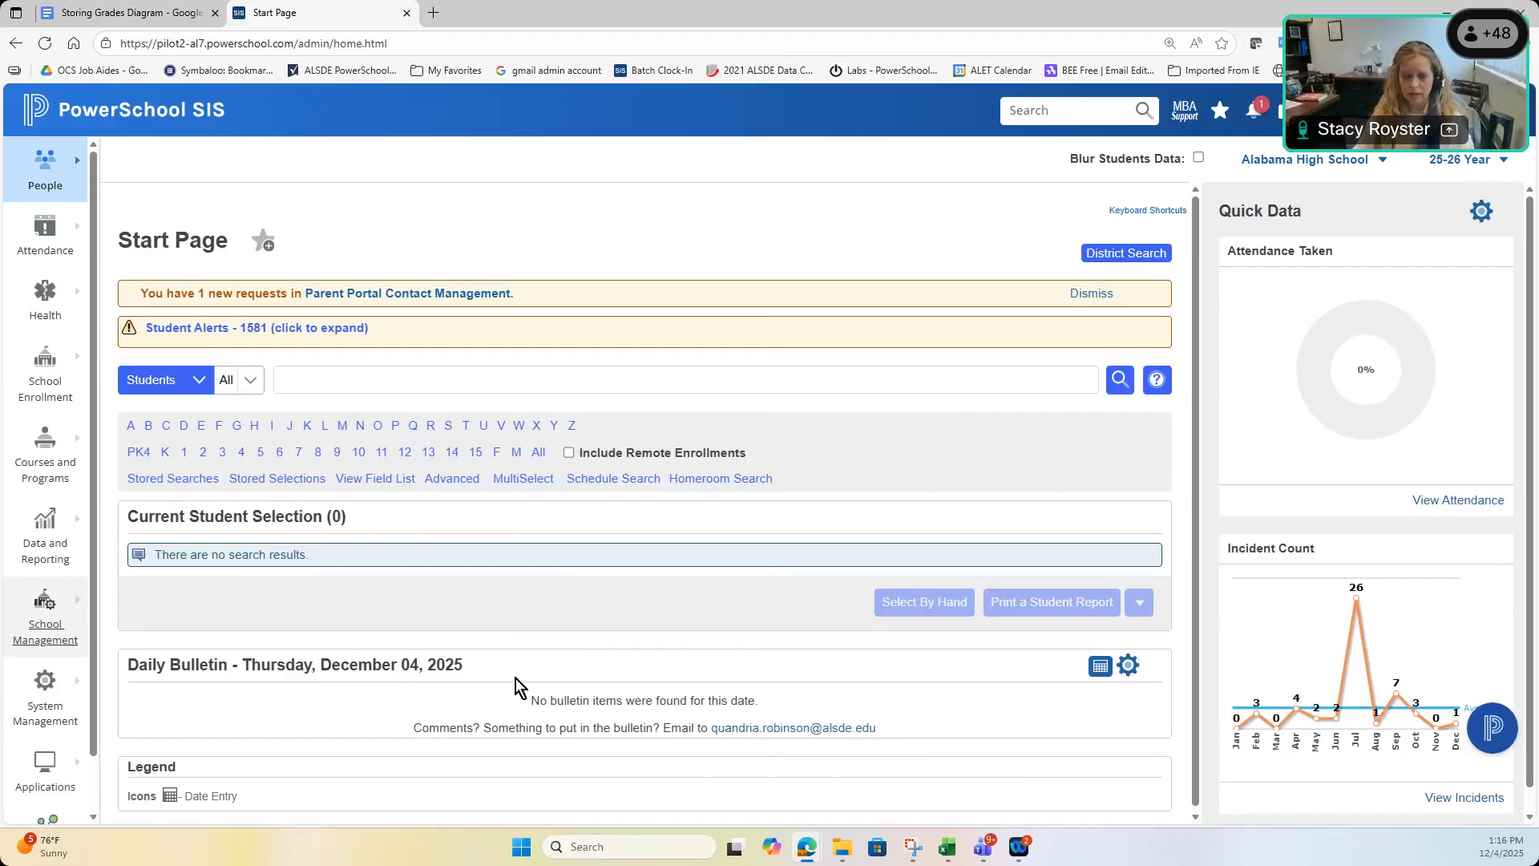
click(44, 621)
mouse_move(172, 311)
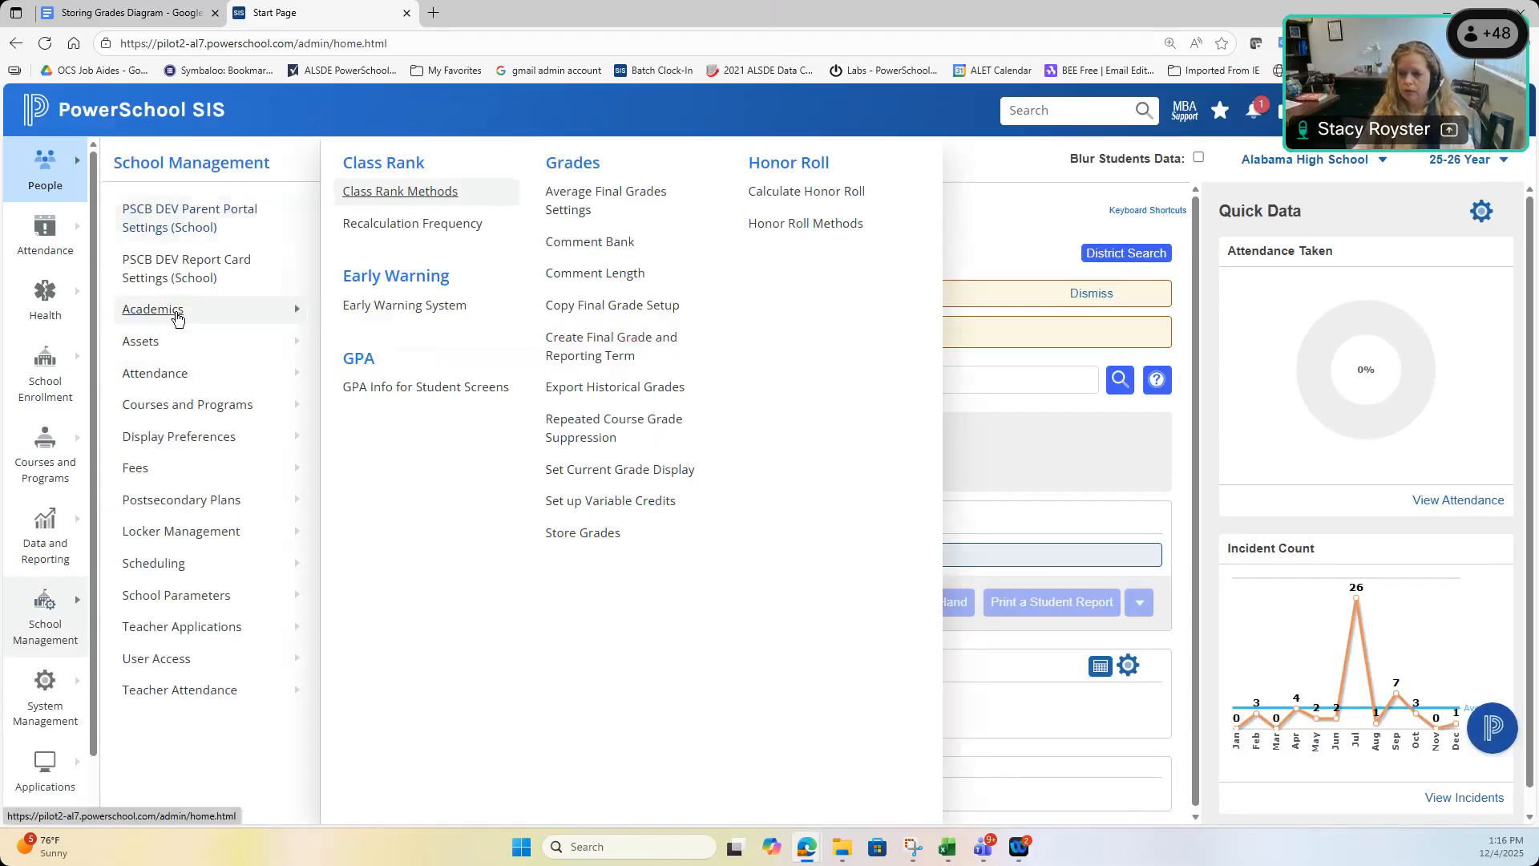
click(582, 534)
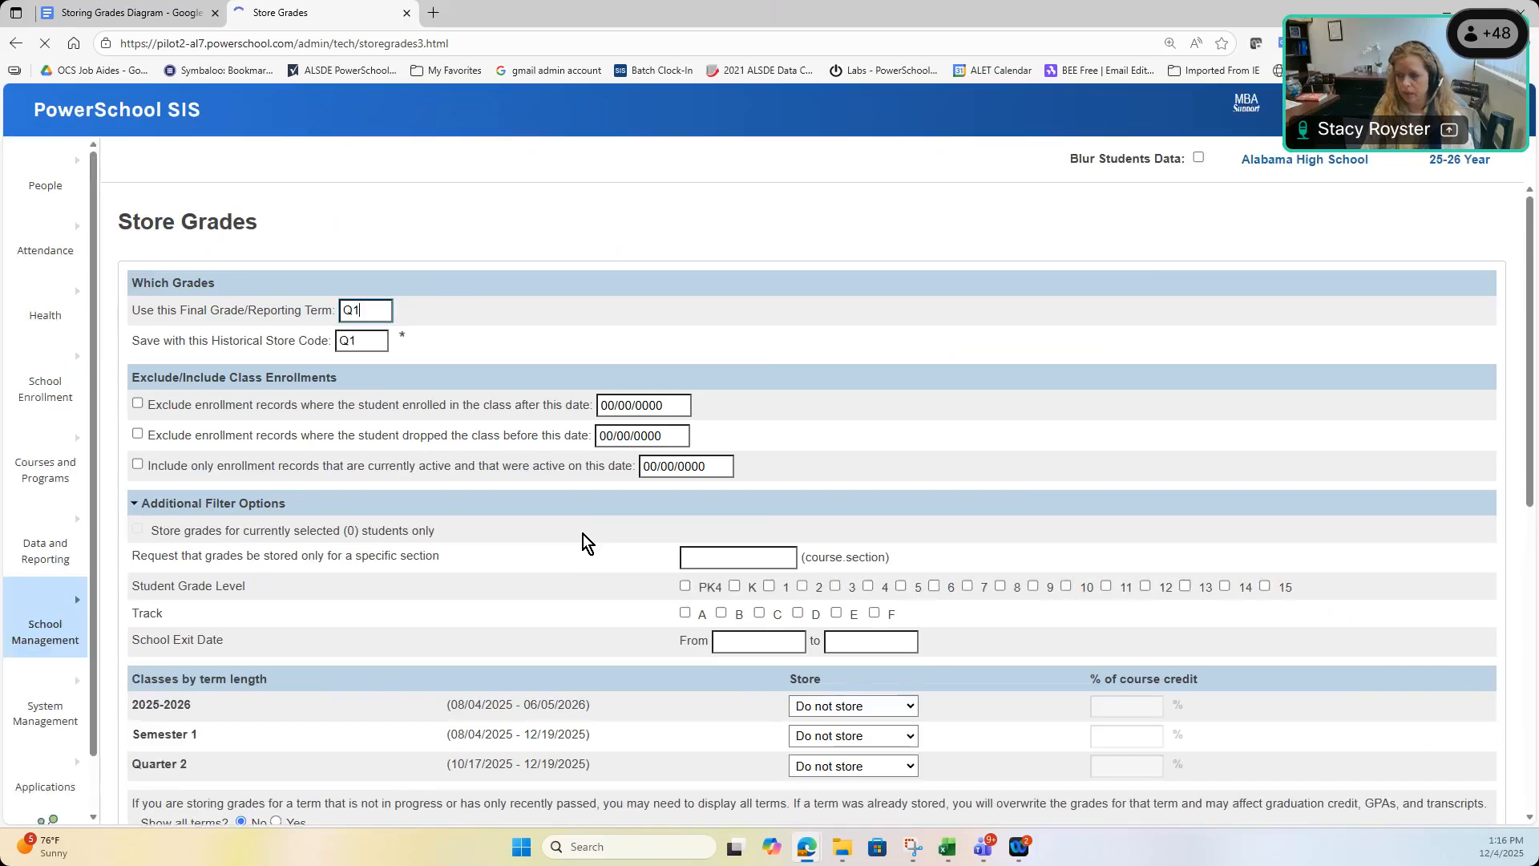
- Review the Store Grades options, from class enrollments and term lengths to credit and grade suppression settings
scroll(613, 583, down, 5)
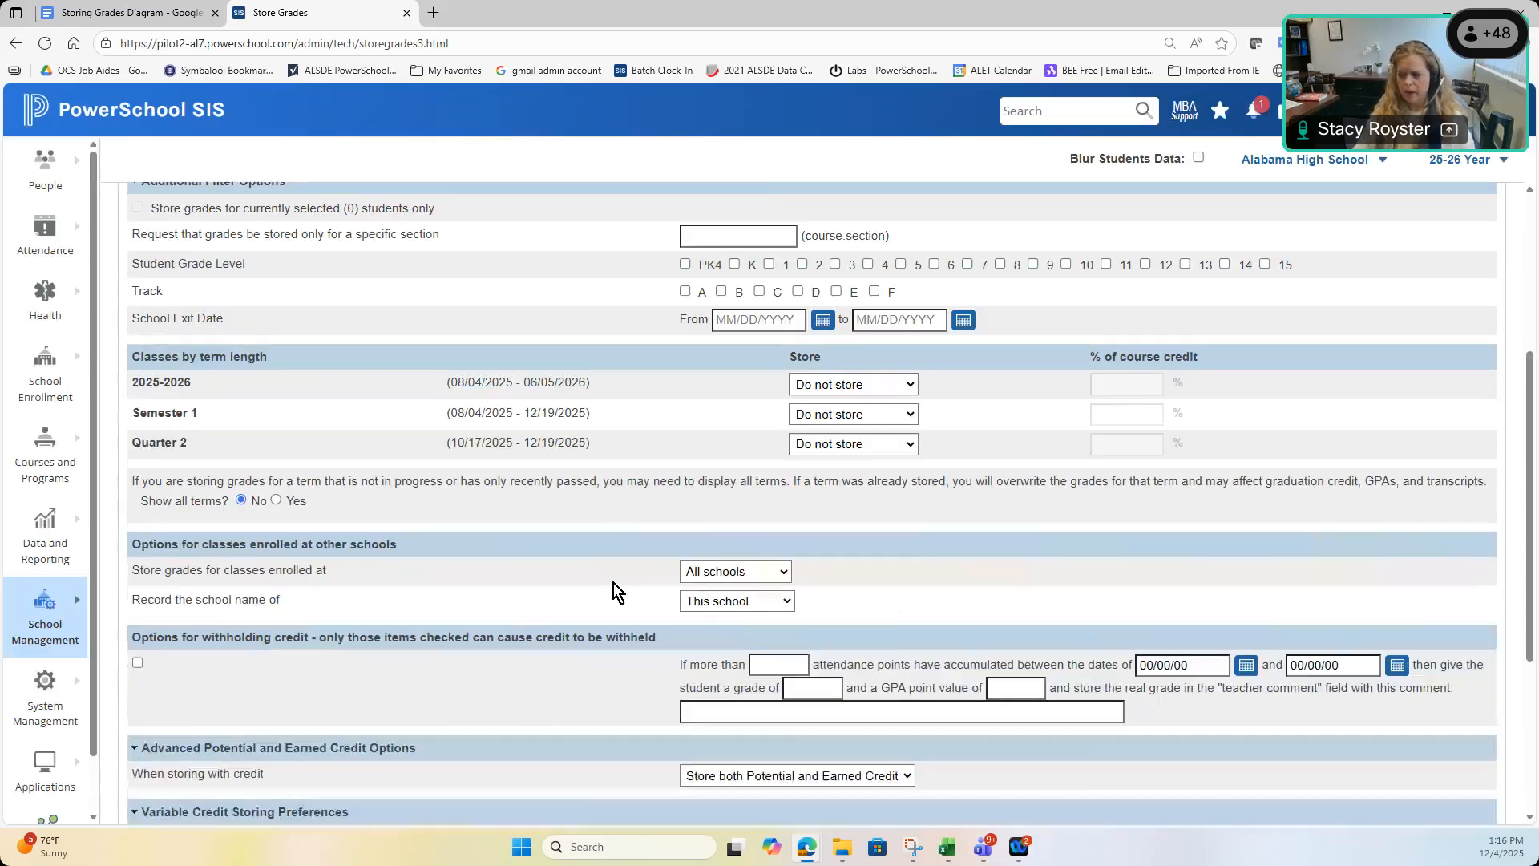
scroll(618, 603, down, 2)
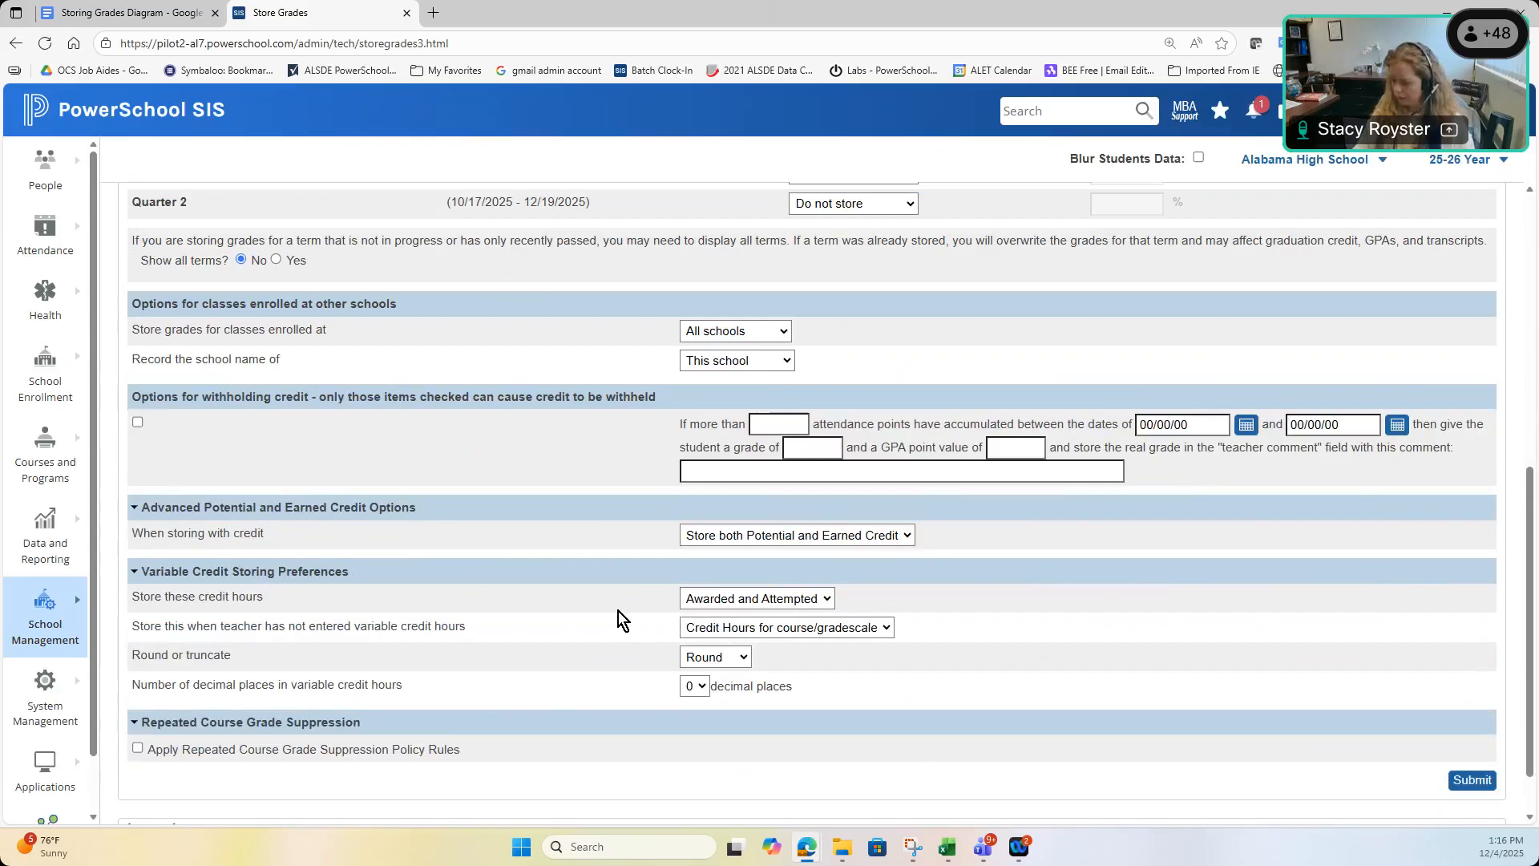
scroll(580, 677, up, 7)
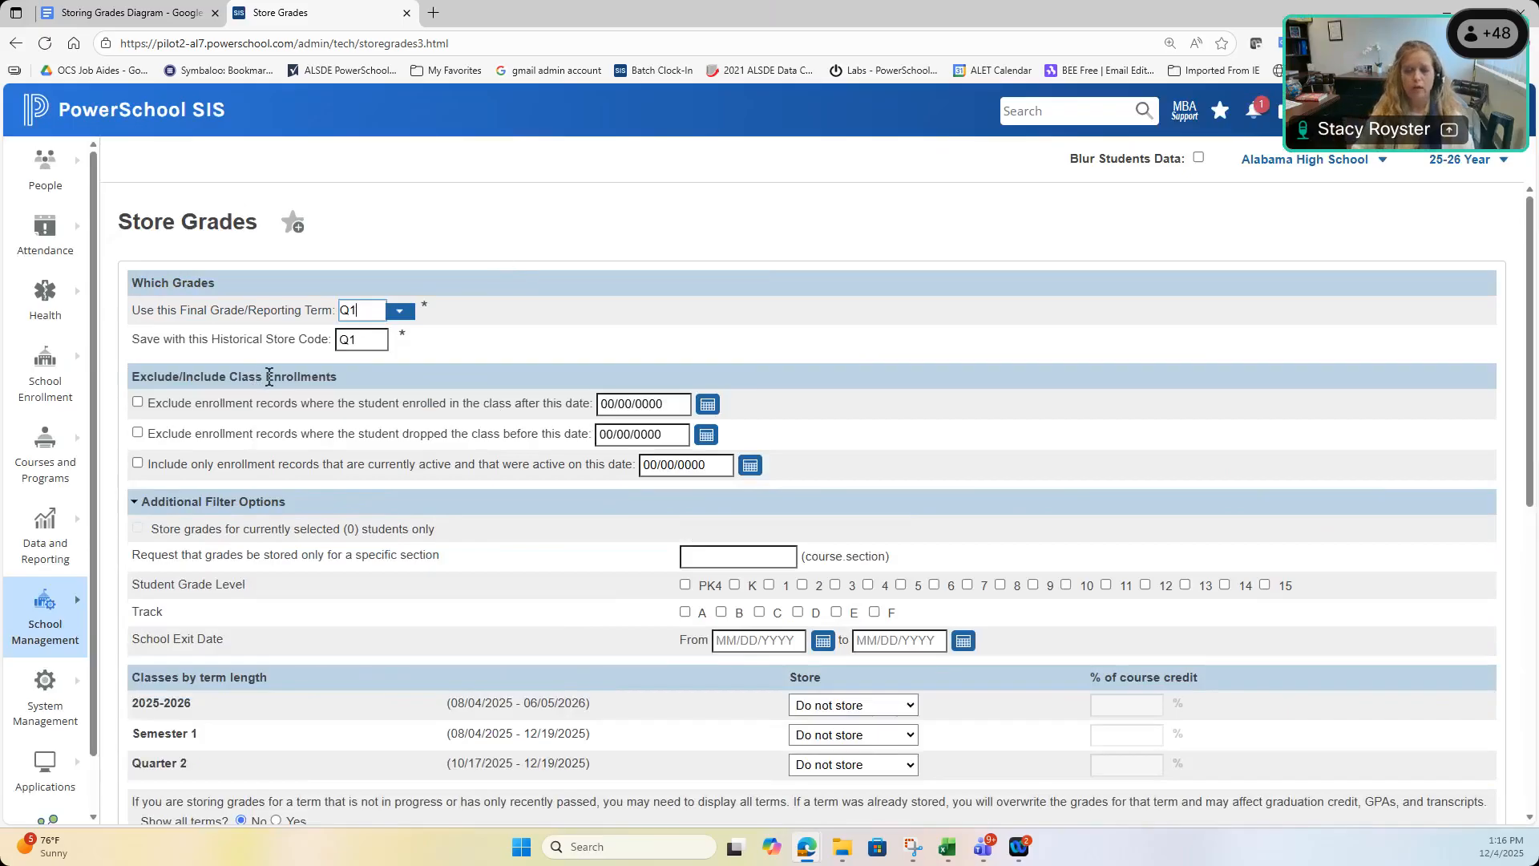
- Check the End of 2nd Quarter table in the Storing Grades Diagram and set the Final Grade/Reporting Term to Q2
click(148, 13)
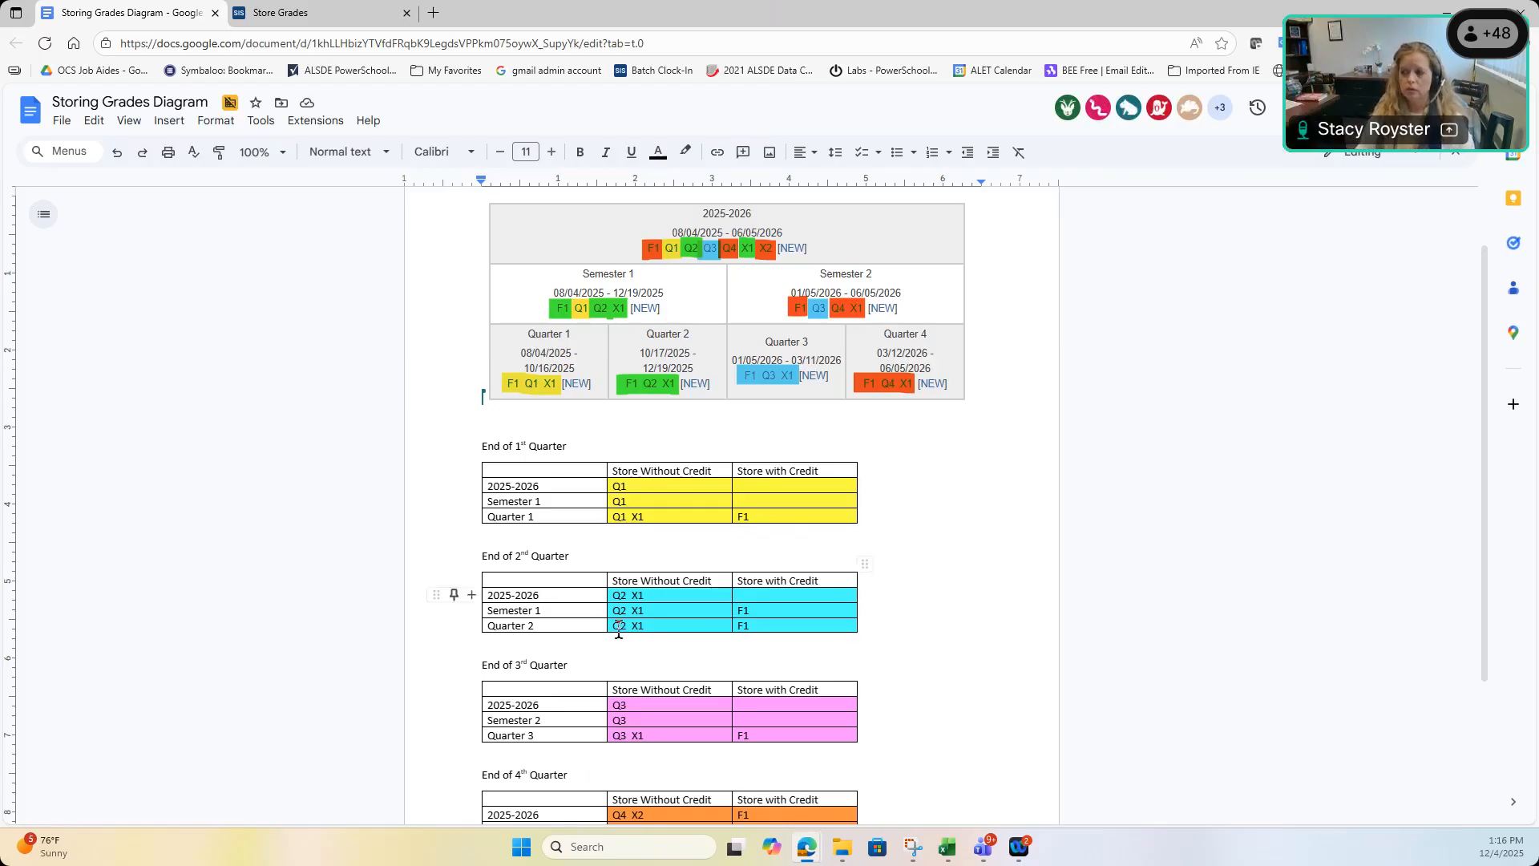
click(261, 12)
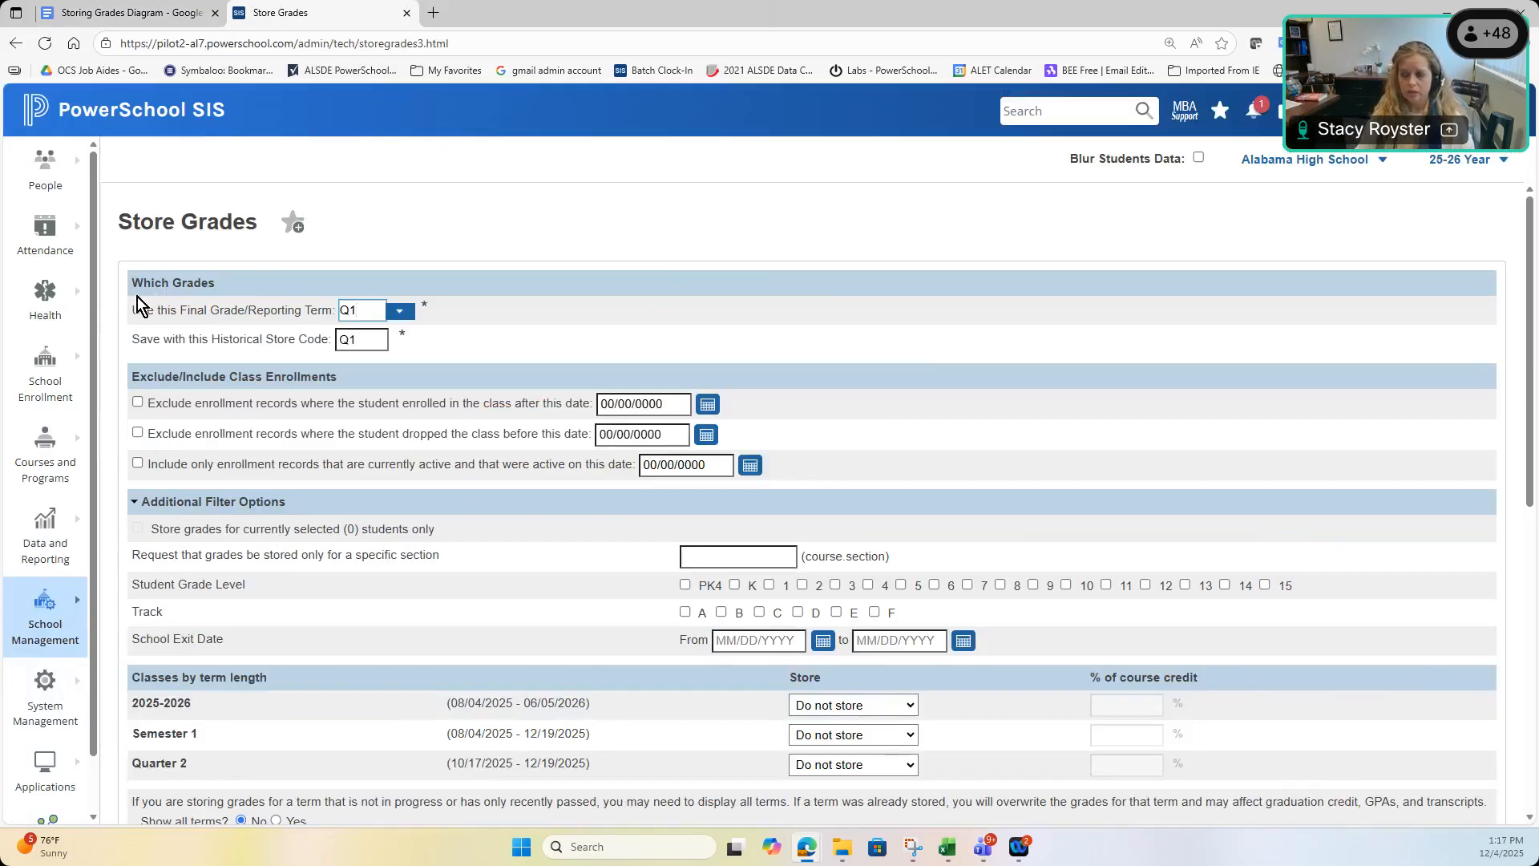
click(399, 311)
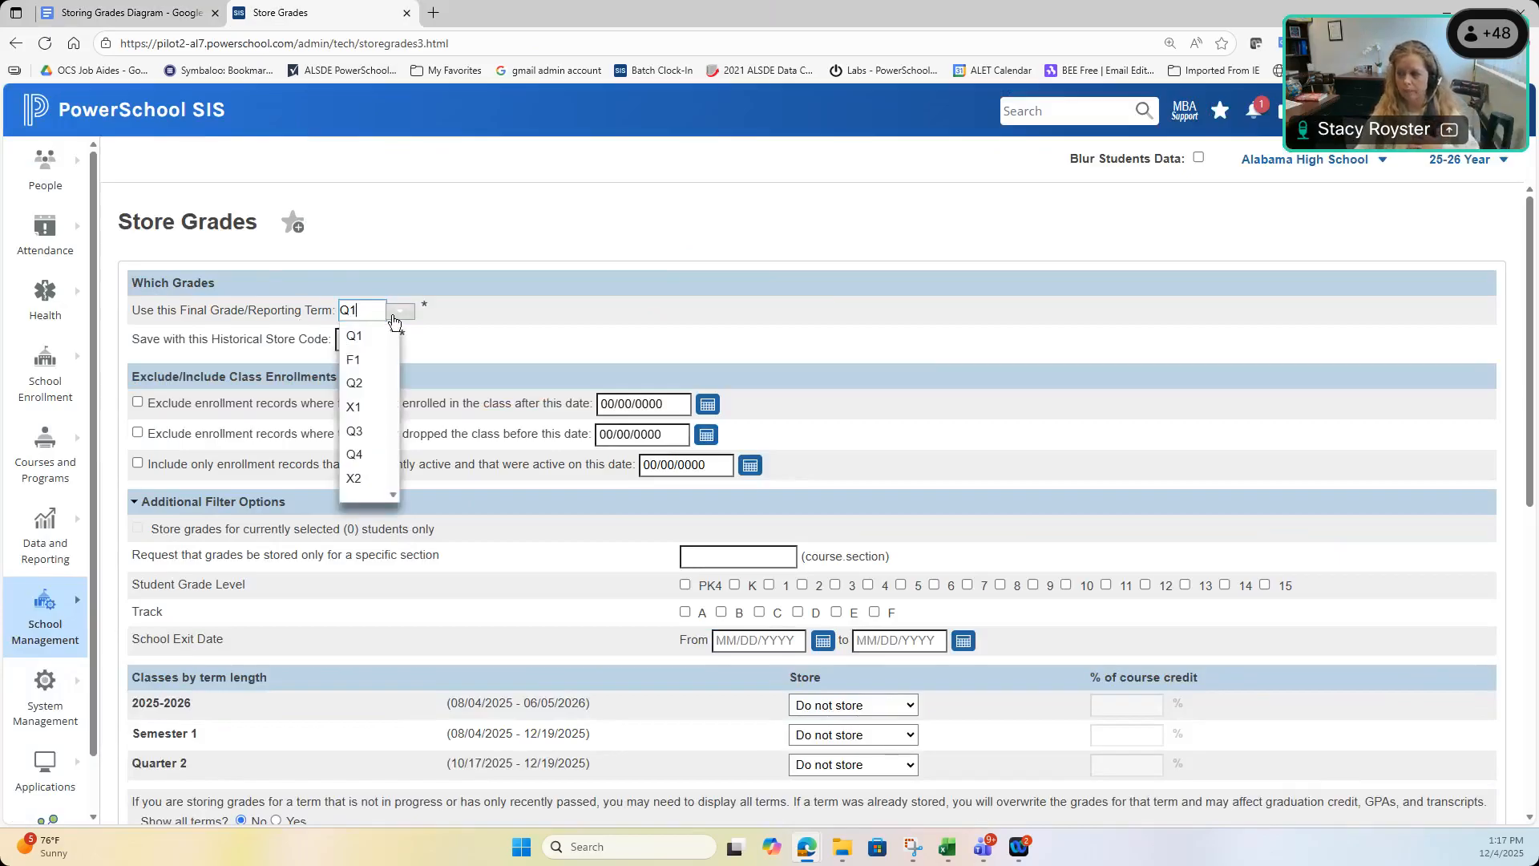
click(365, 385)
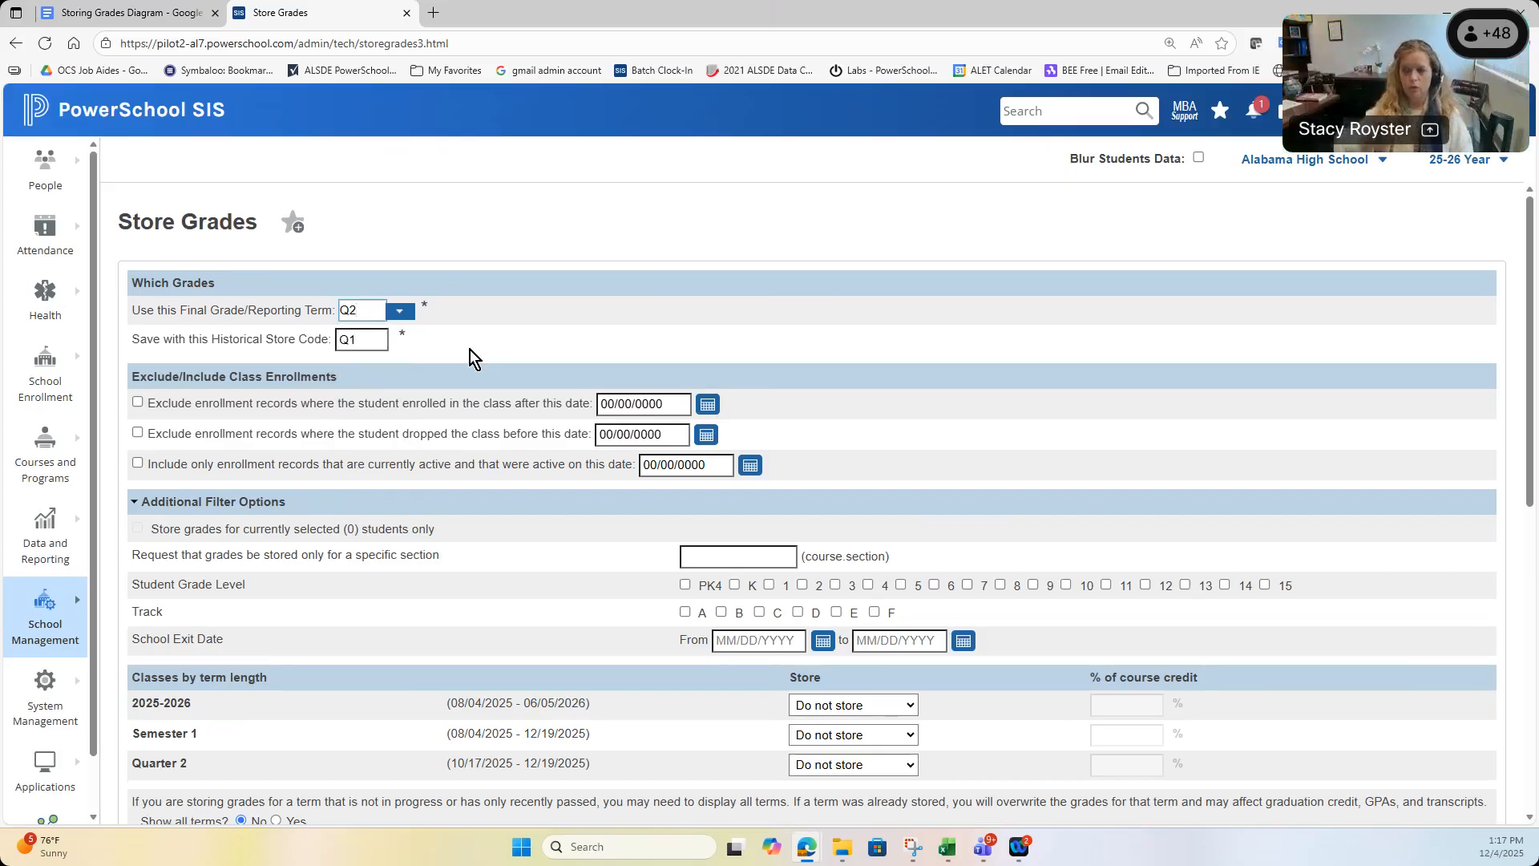
- Search for the sample student by last name and open the student's Historical Course Grades
click(1074, 113)
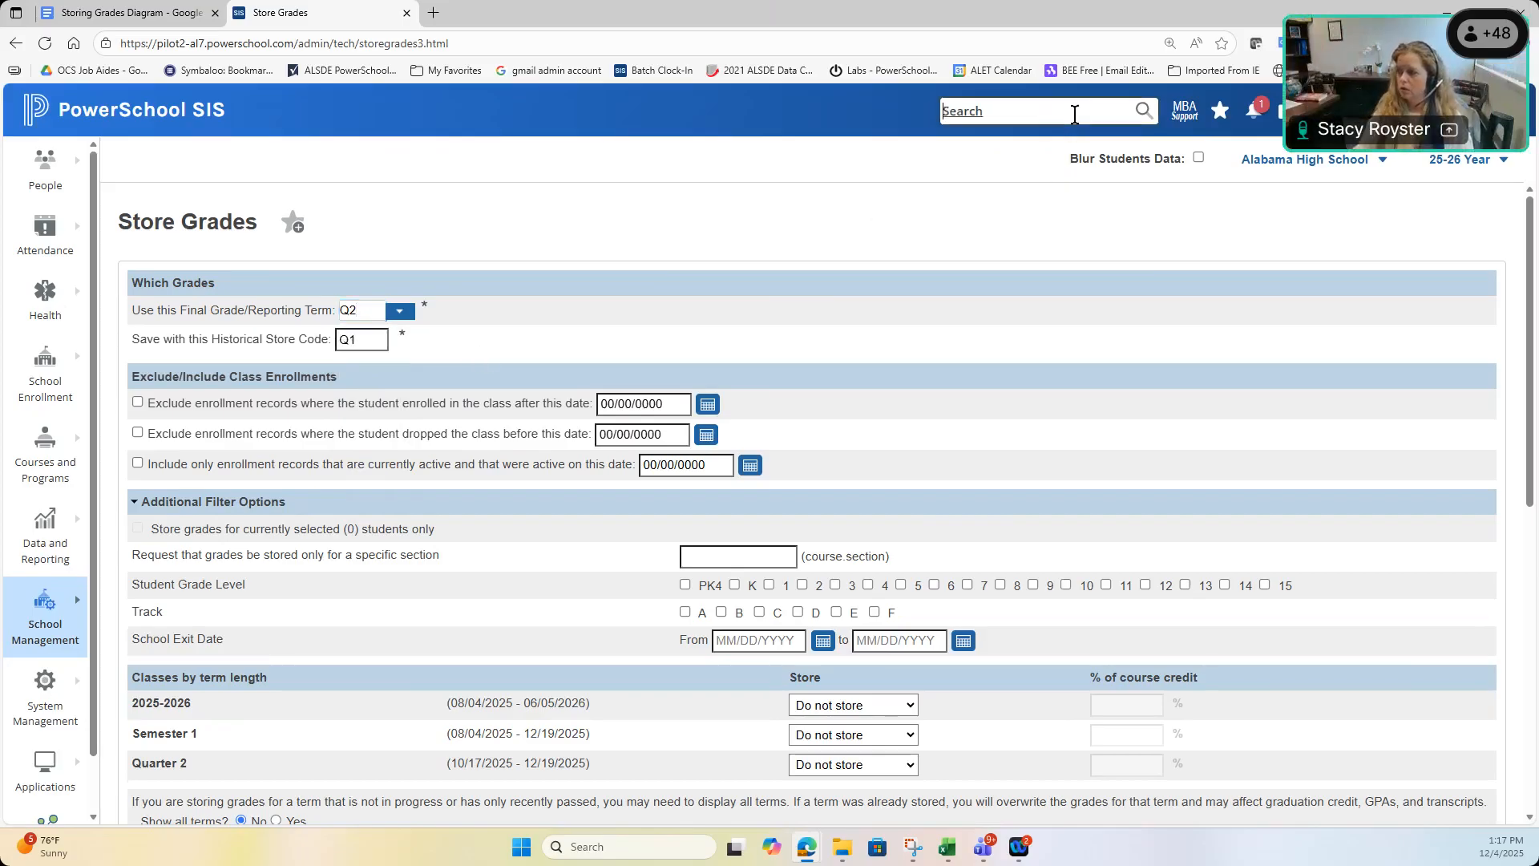
text(,aute)
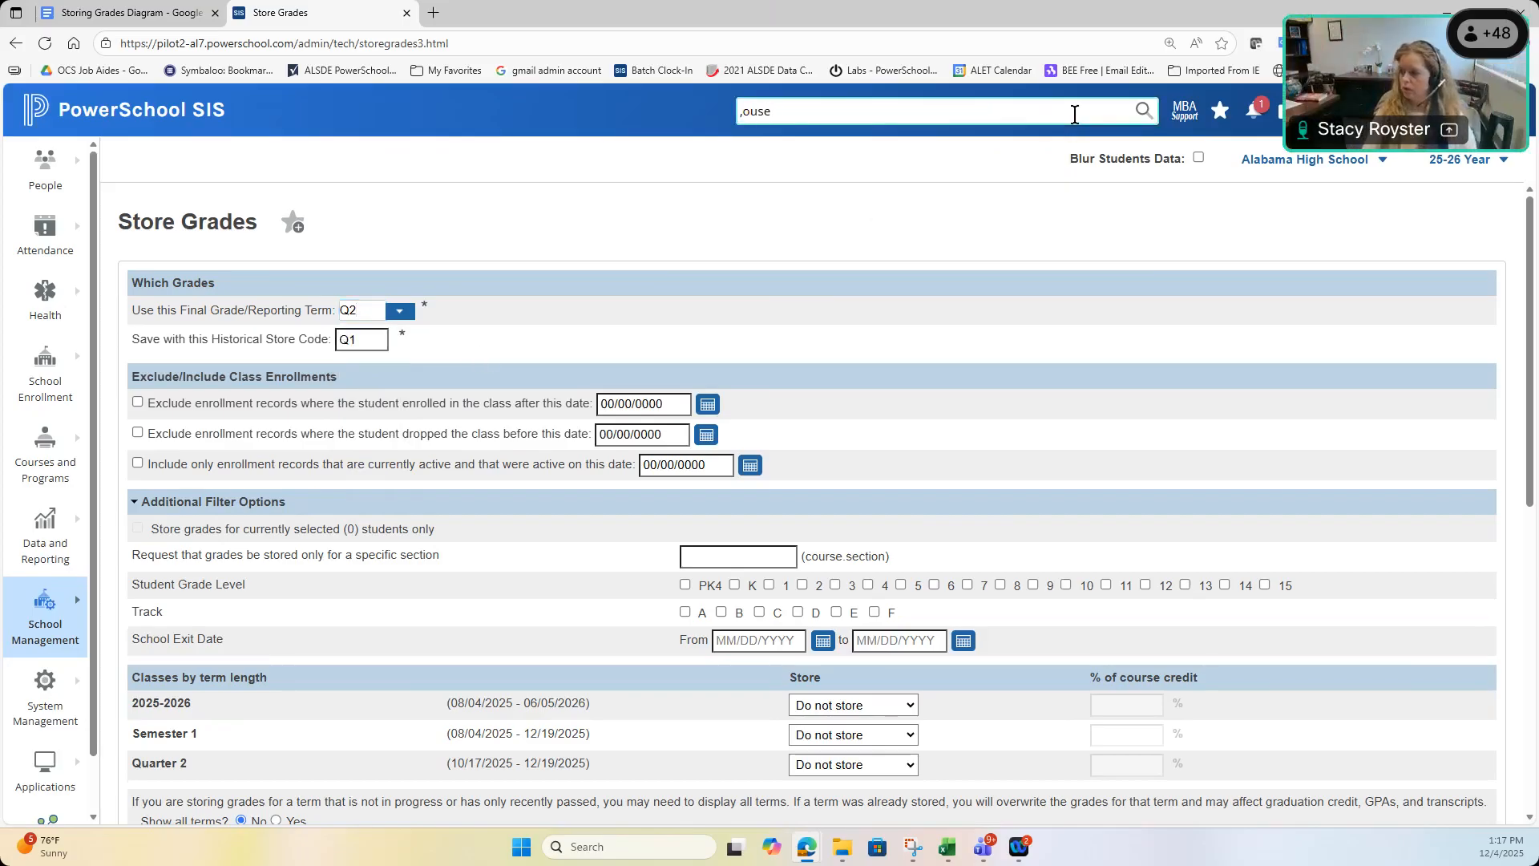
key(BackSpace)
key(BackSpace)
key(BackSpace)
key(BackSpace)
key(BackSpace)
text(mouse)
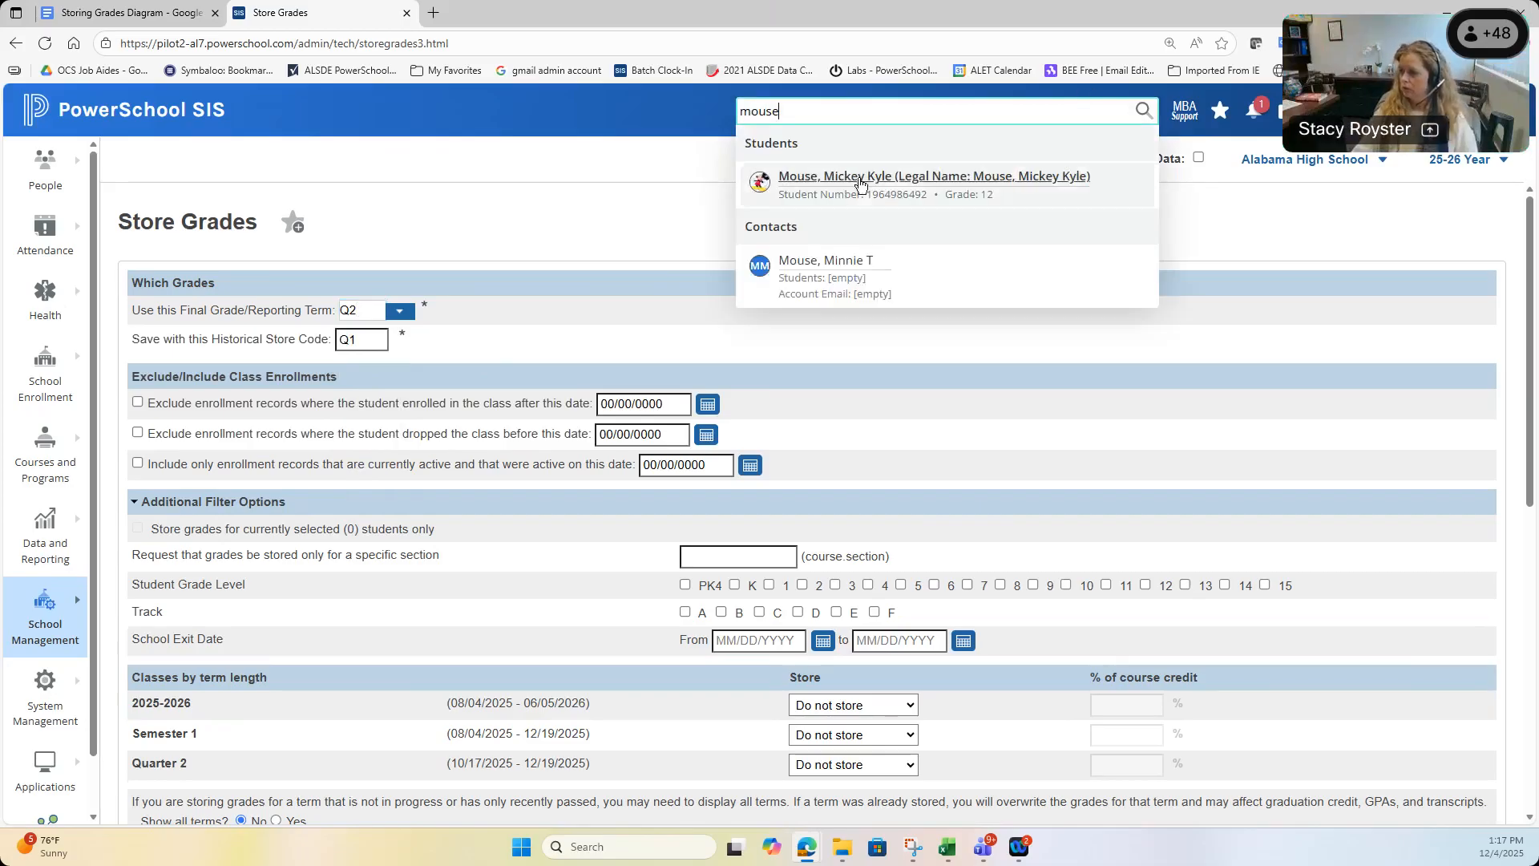
key(Return)
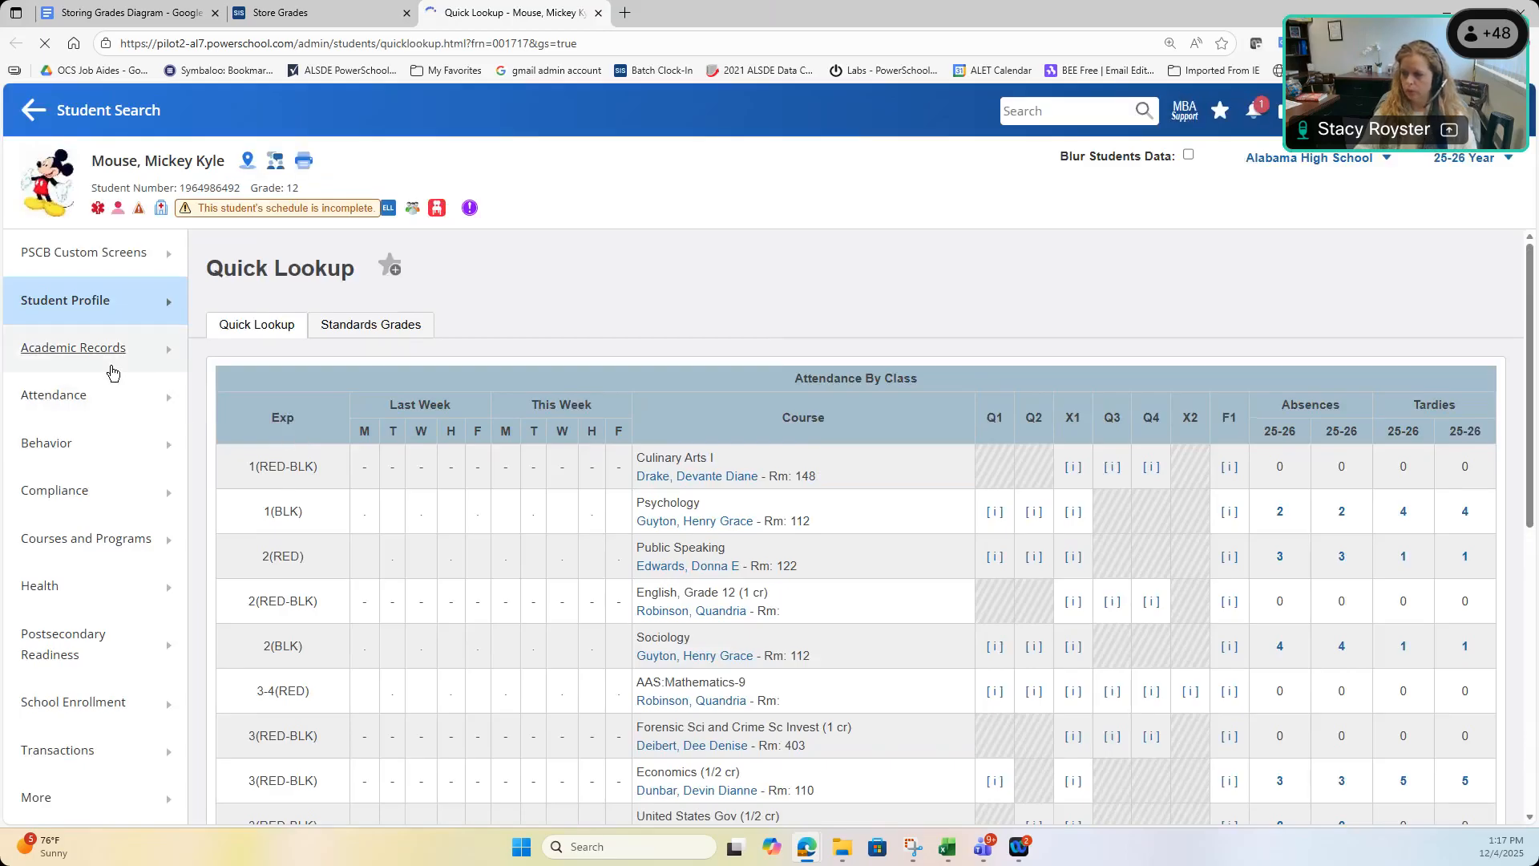
click(112, 357)
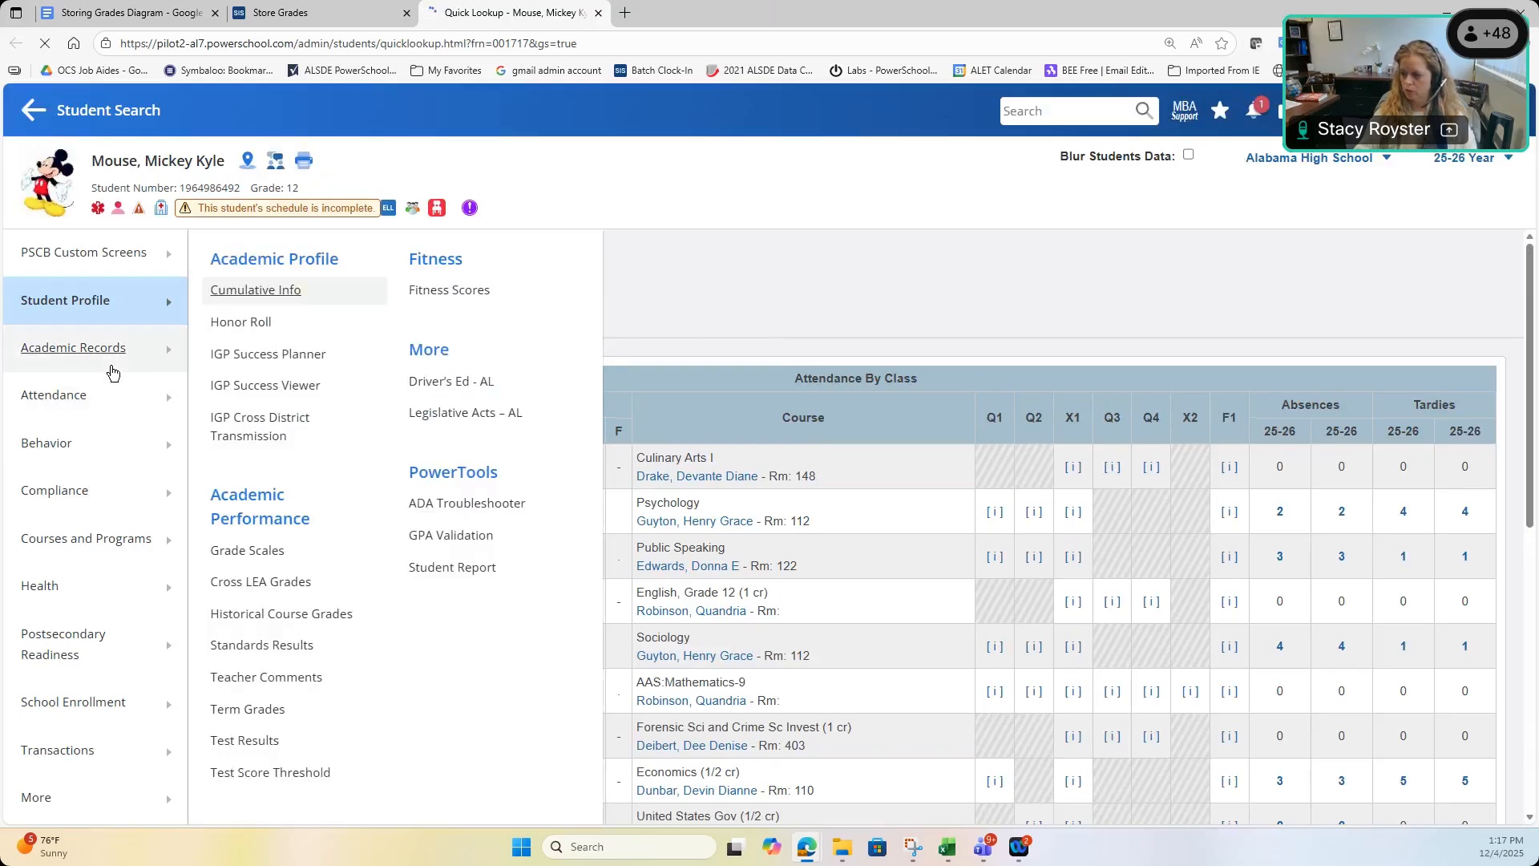
click(300, 618)
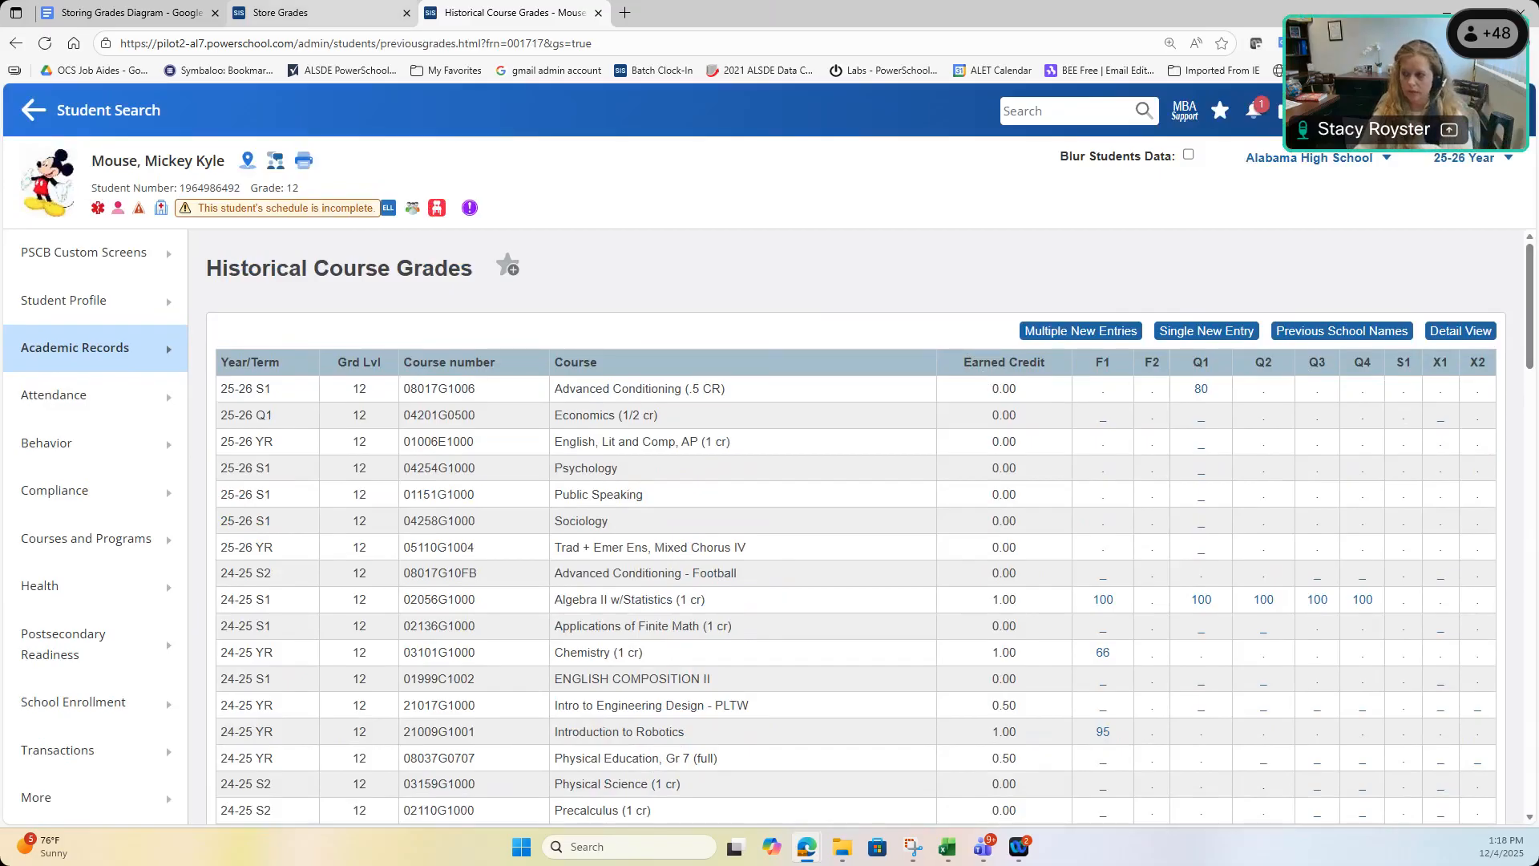
- Return to the Store Grades page and set the Historical Store Code to Q2
click(297, 13)
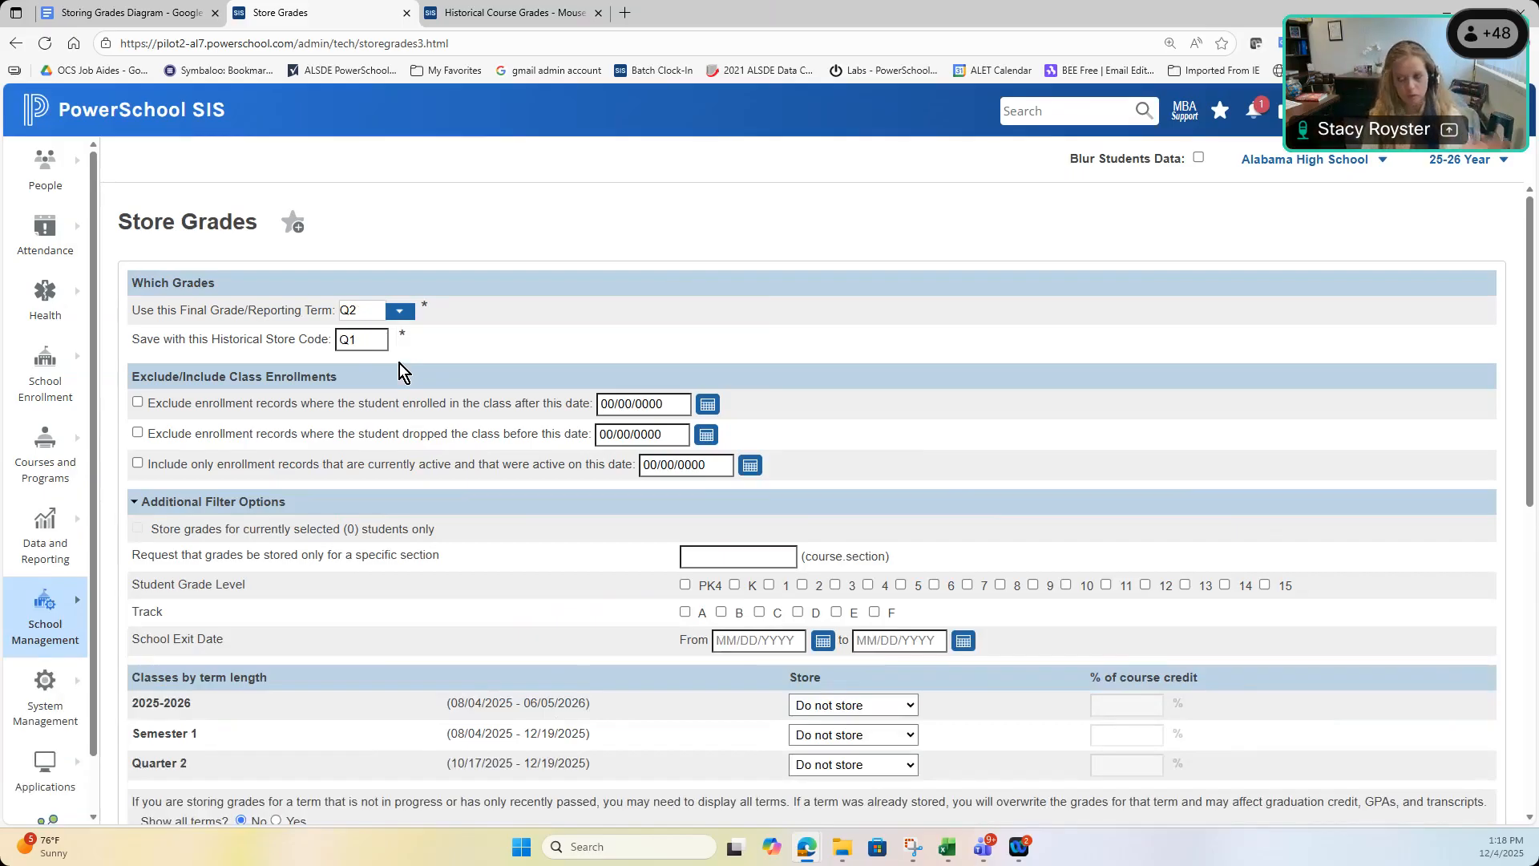
drag(385, 340, 239, 343)
text(Q2)
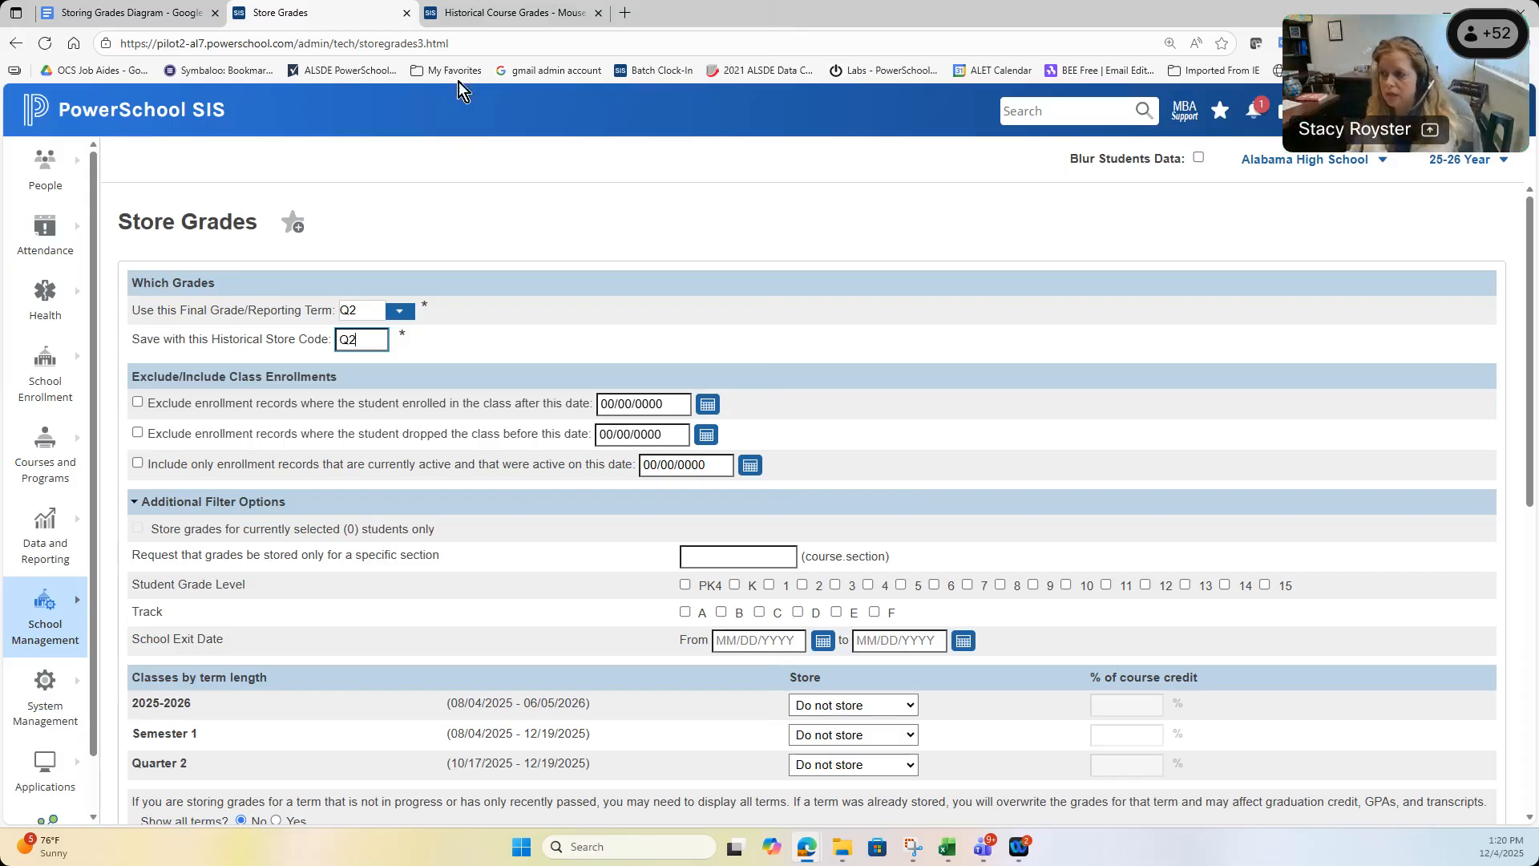
- Compare the student's Historical Course Grades columns with the Store Grades reporting term and historical store code
click(497, 13)
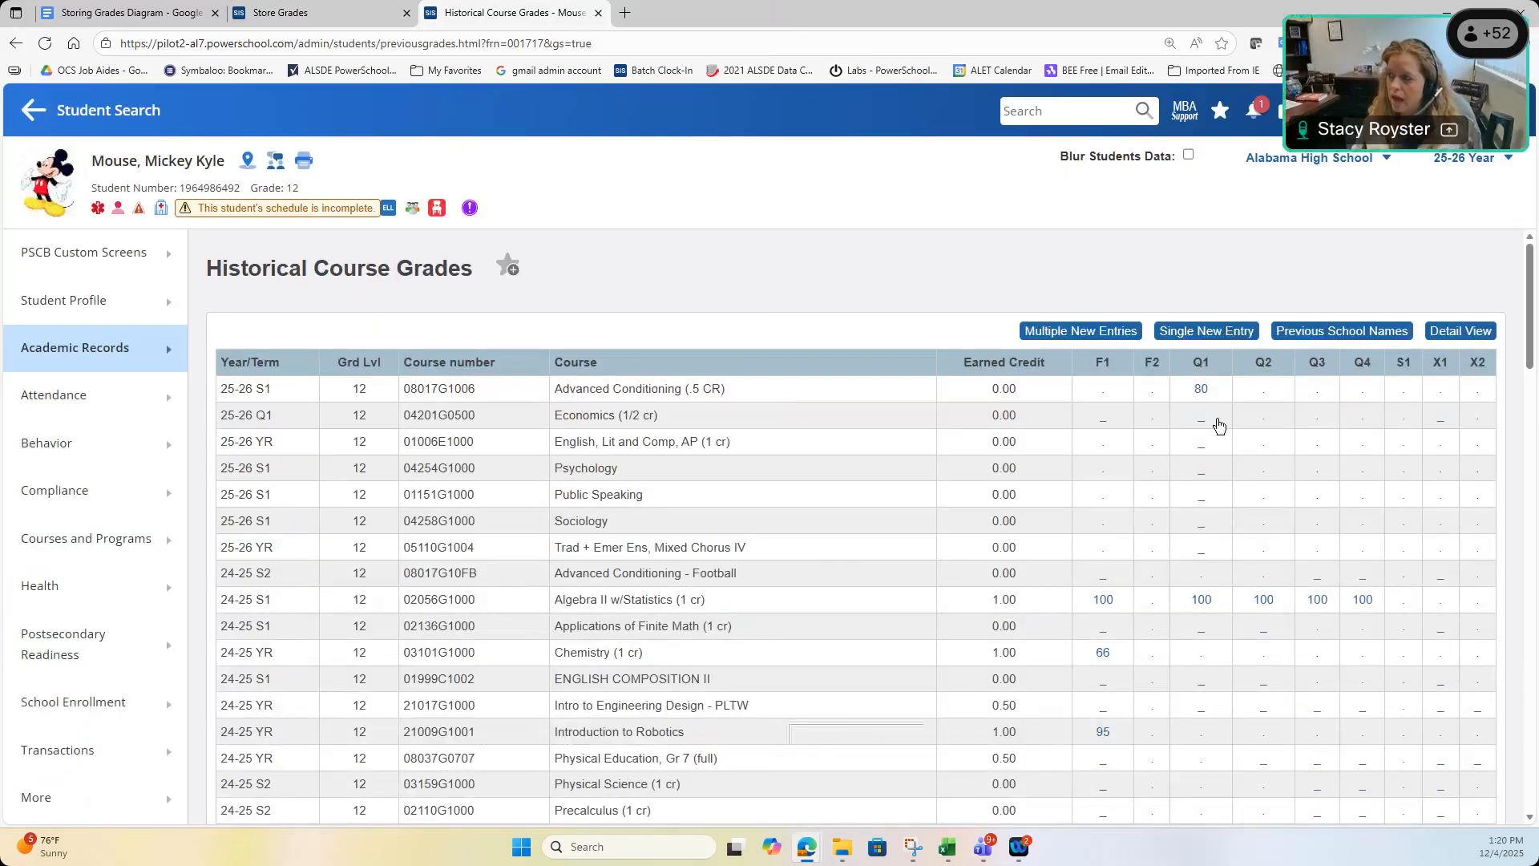
click(290, 17)
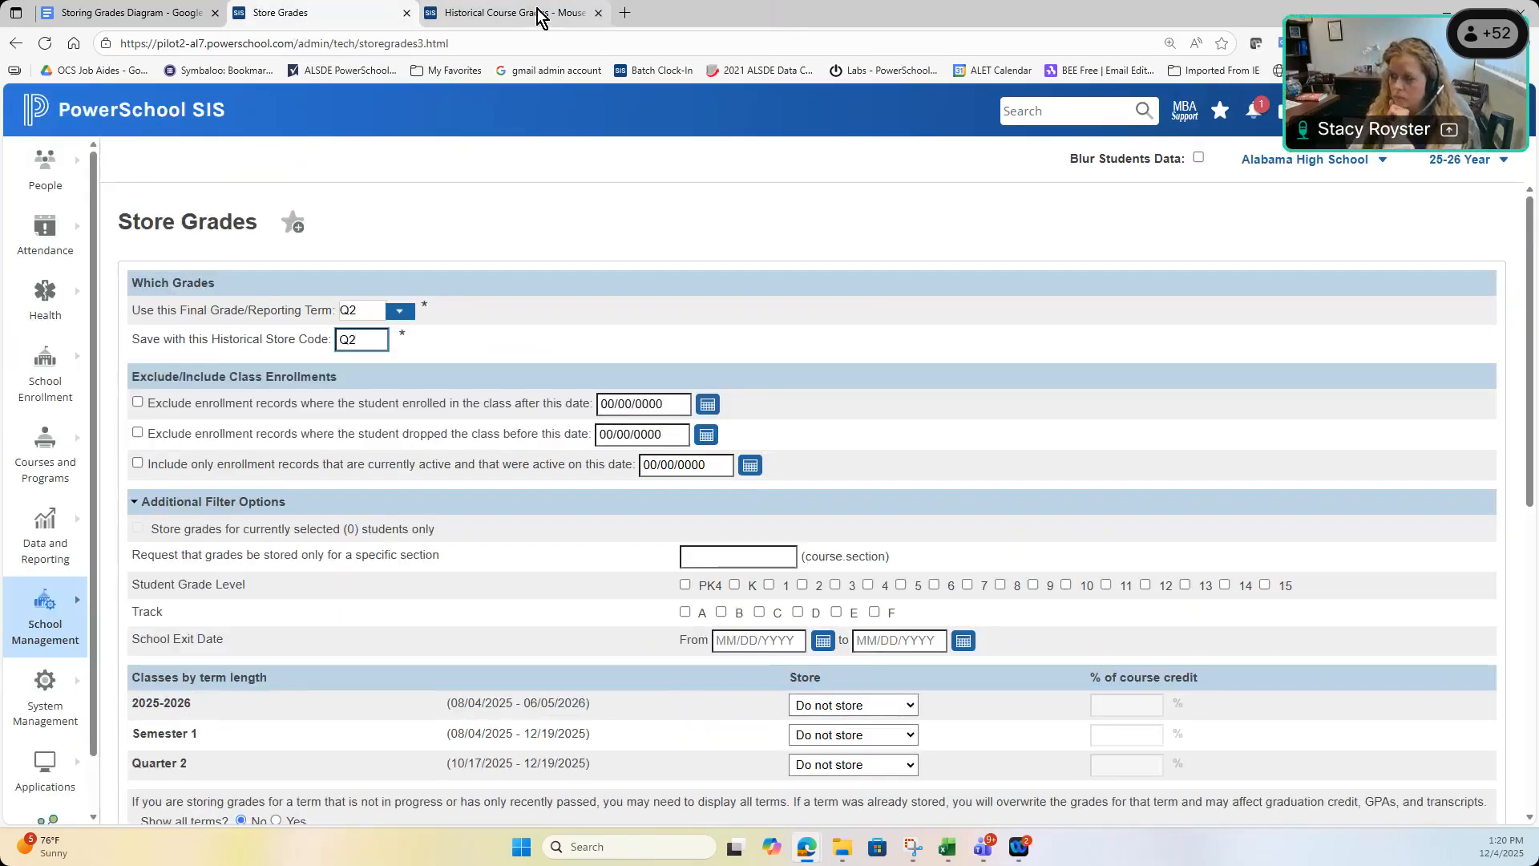
click(497, 13)
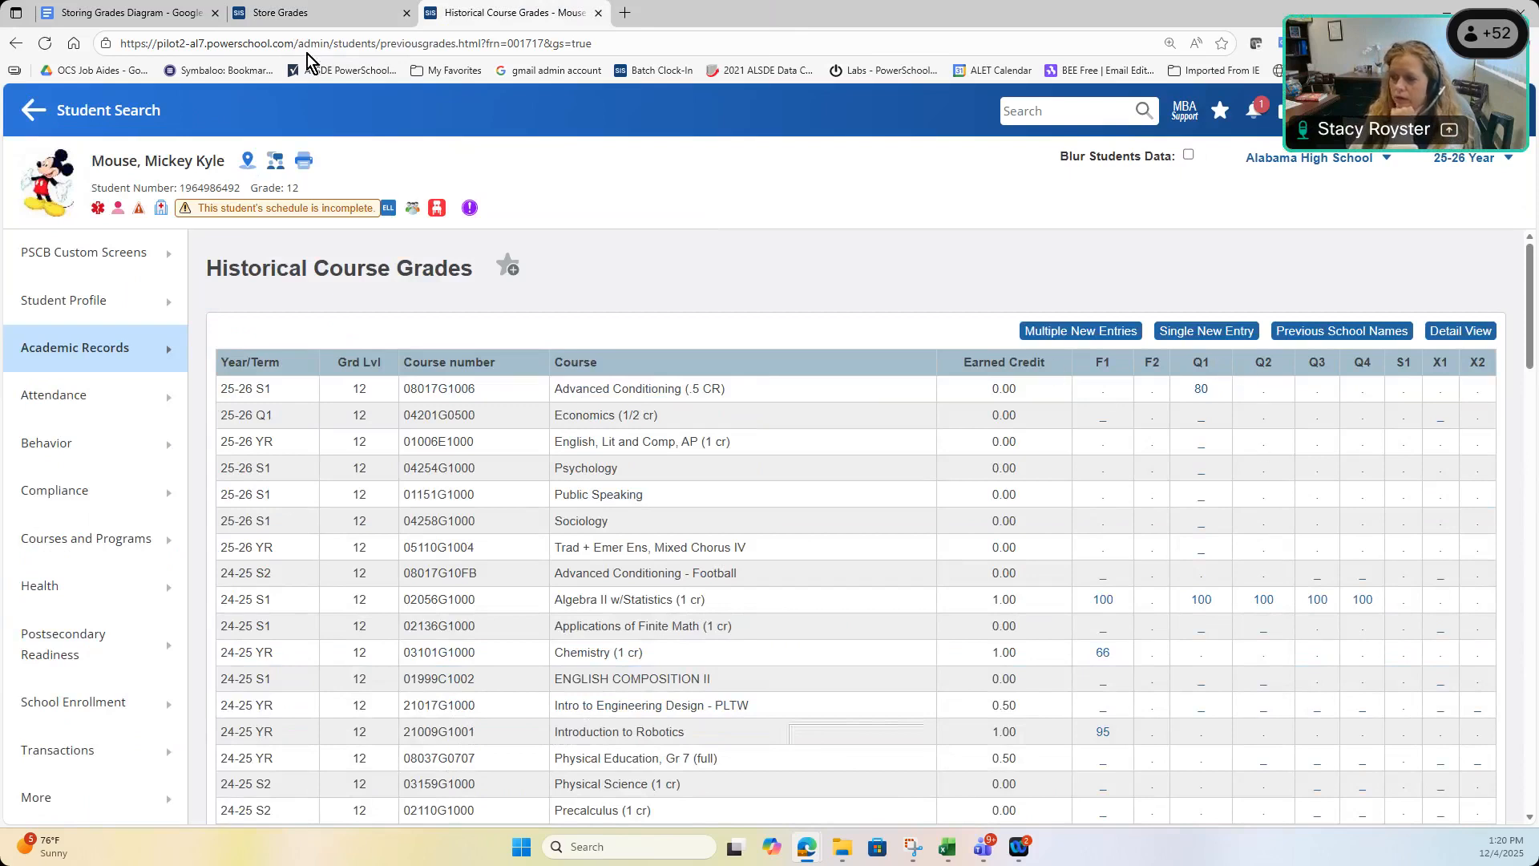
click(311, 26)
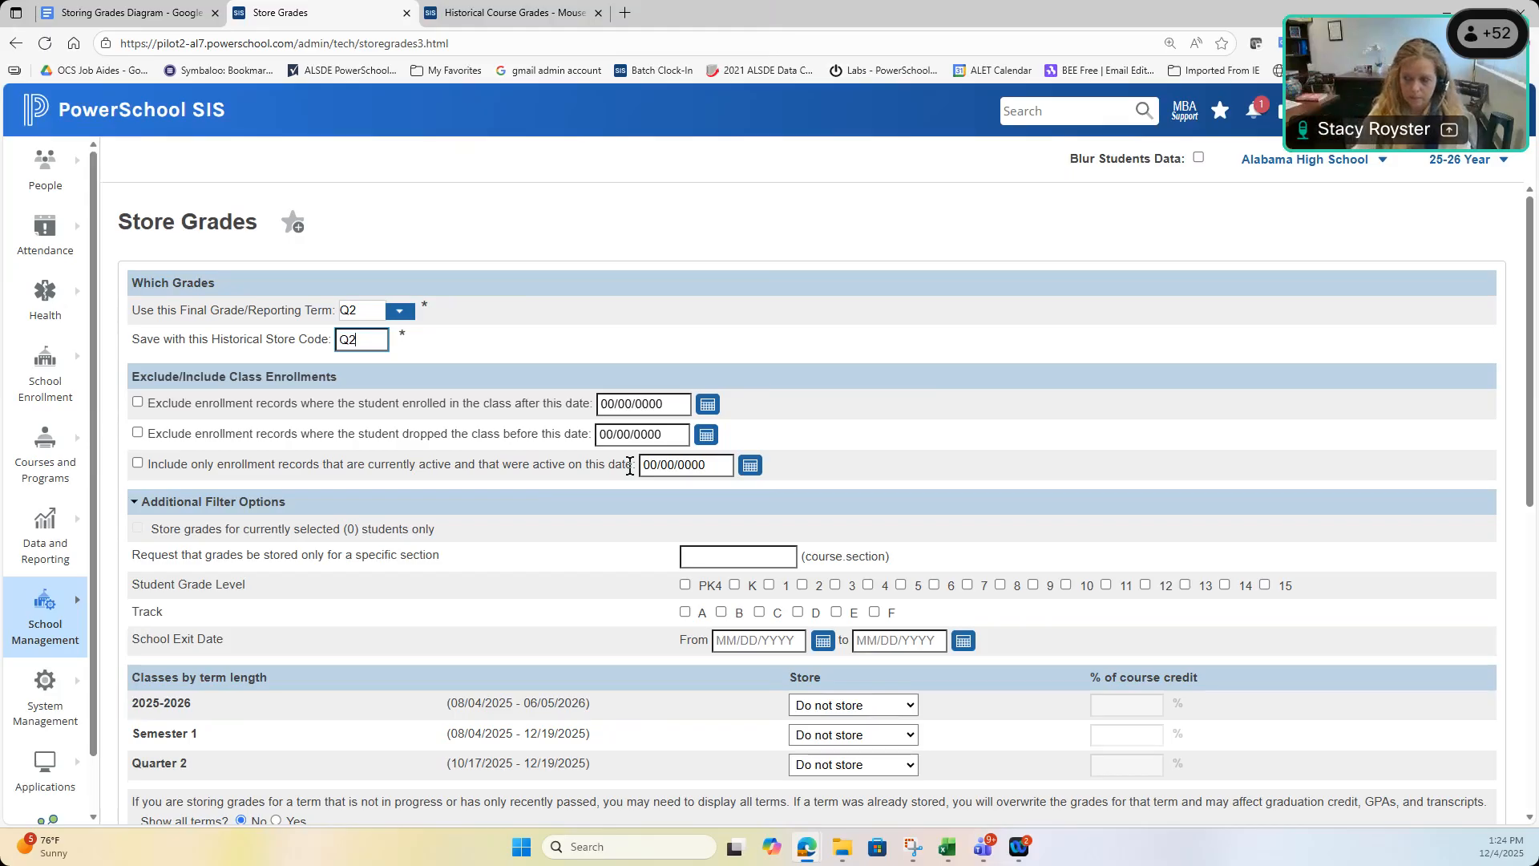
- Include only enrollment records that are currently active and were active on 12/16/2025
click(138, 463)
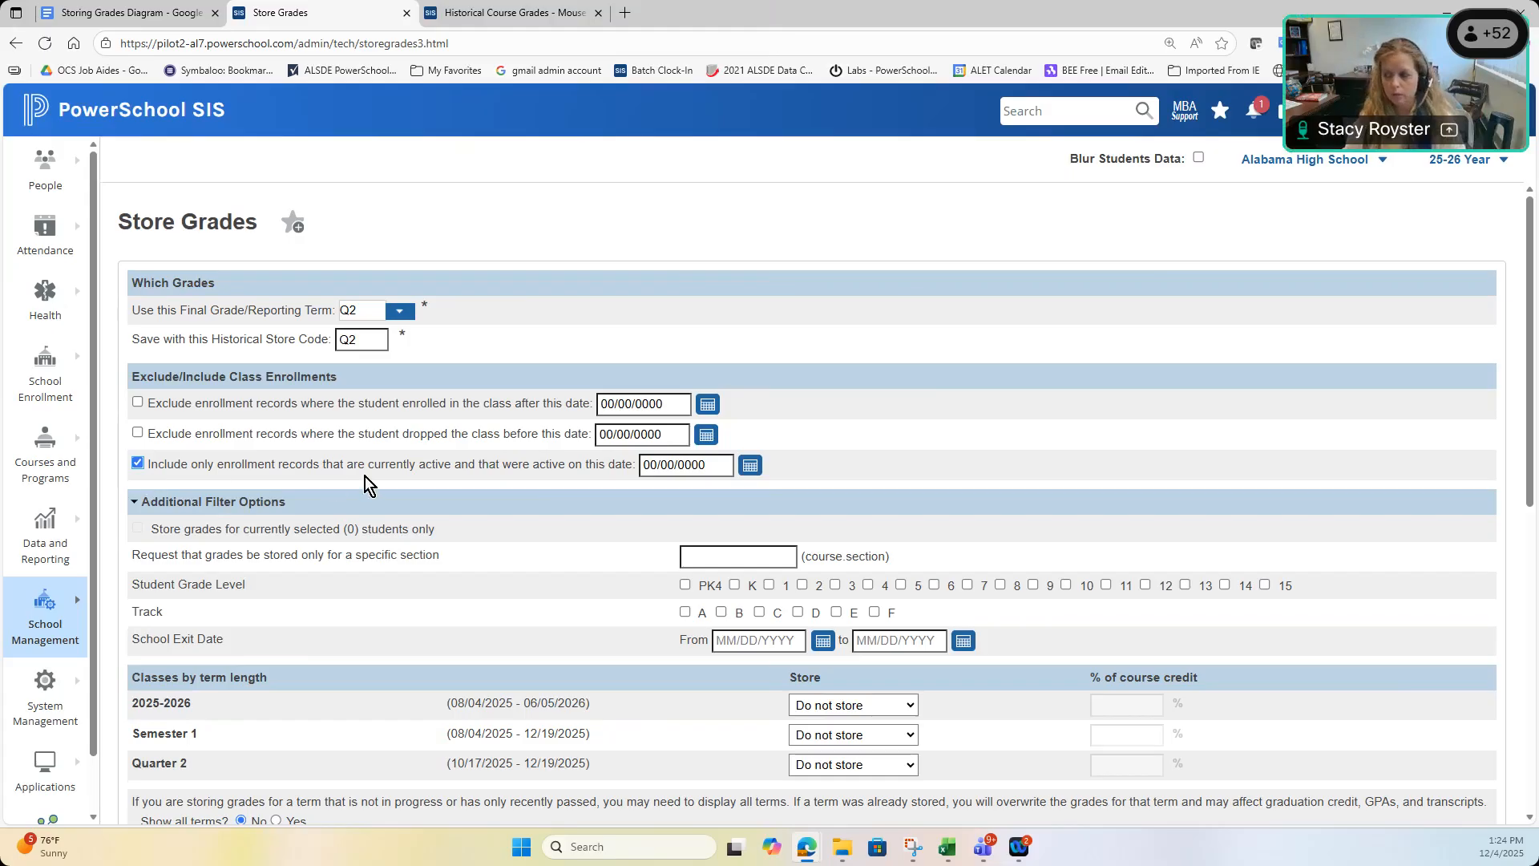
click(756, 470)
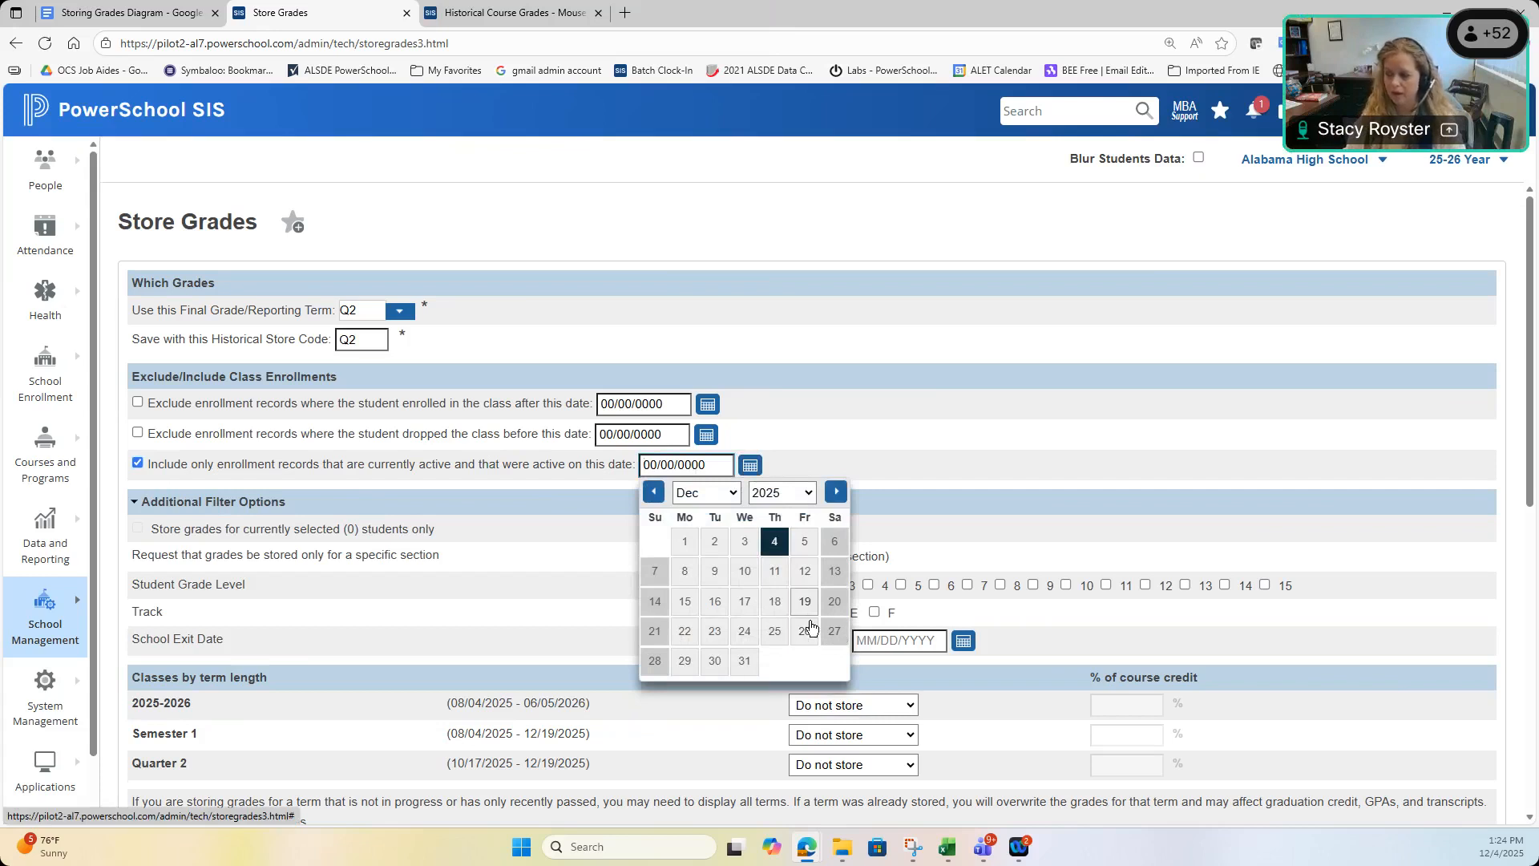
click(714, 602)
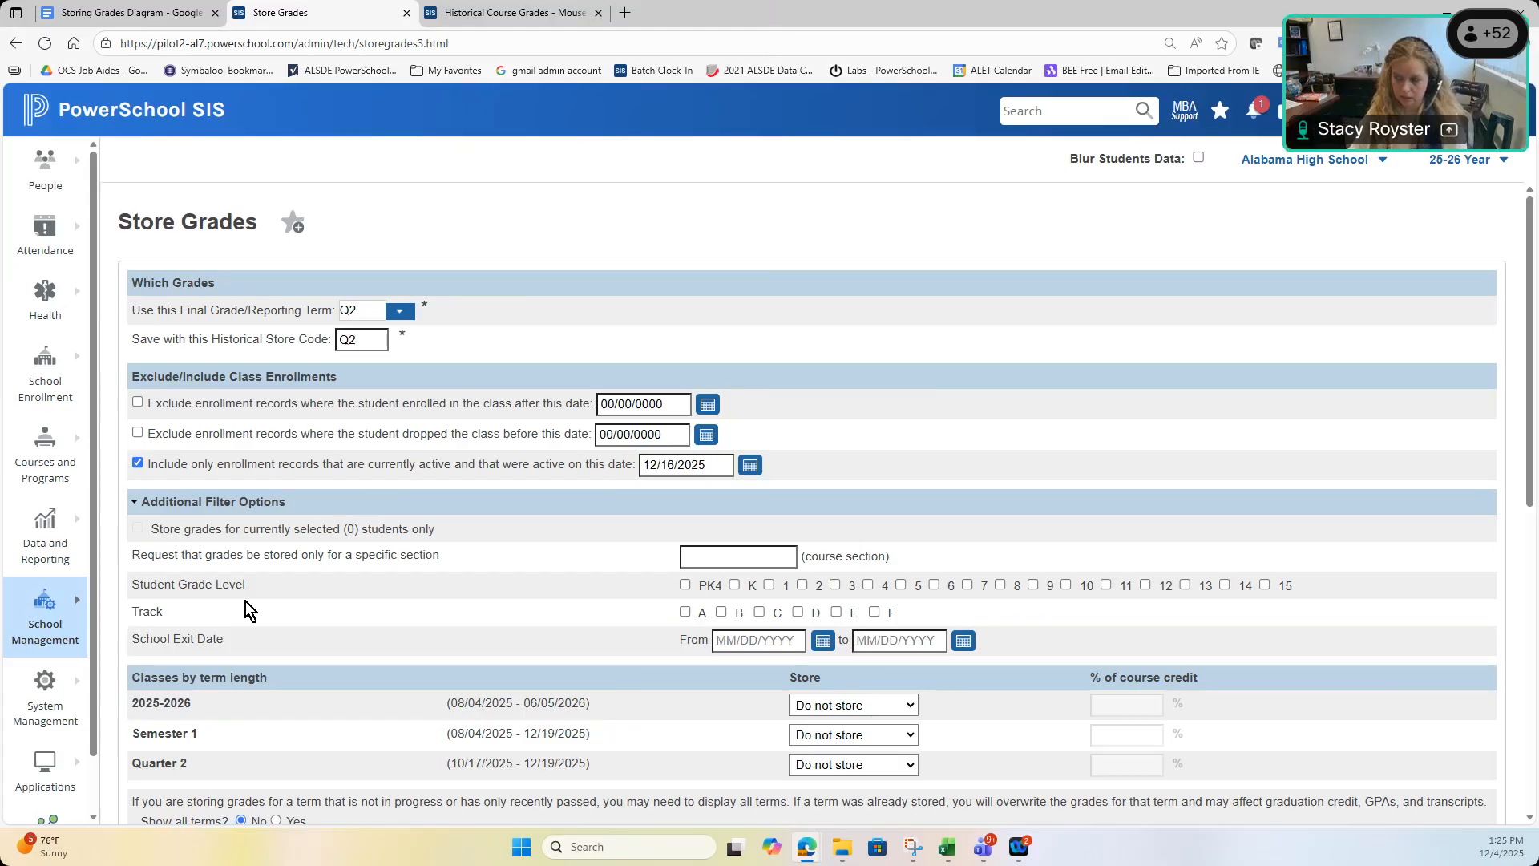
click(134, 505)
click(134, 505)
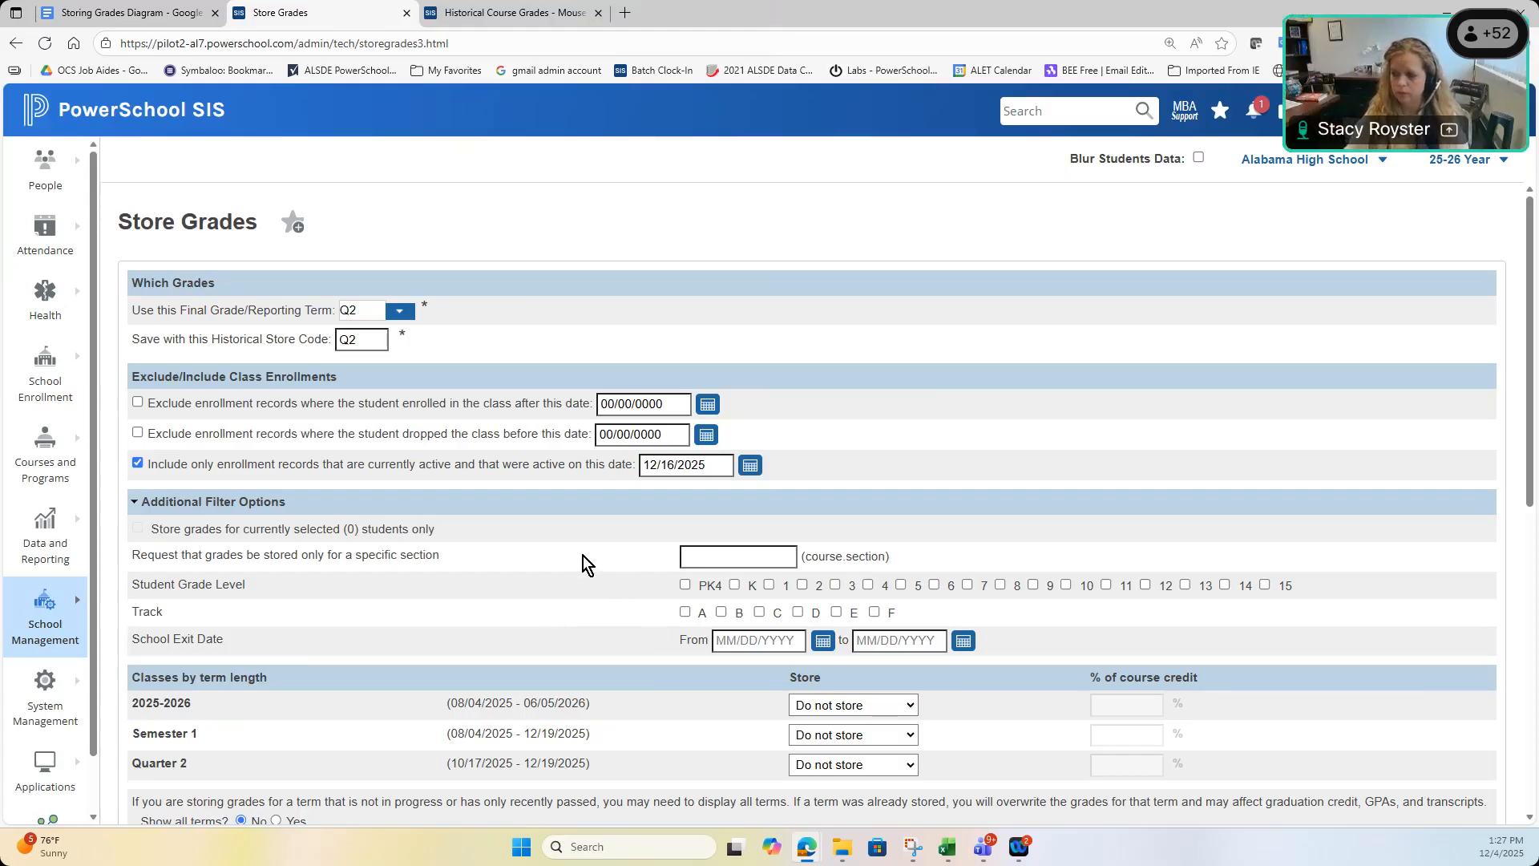
- Compare the classes by term length on the Store Grades page with the diagram's End of 2nd Quarter table
scroll(583, 556, down, 1)
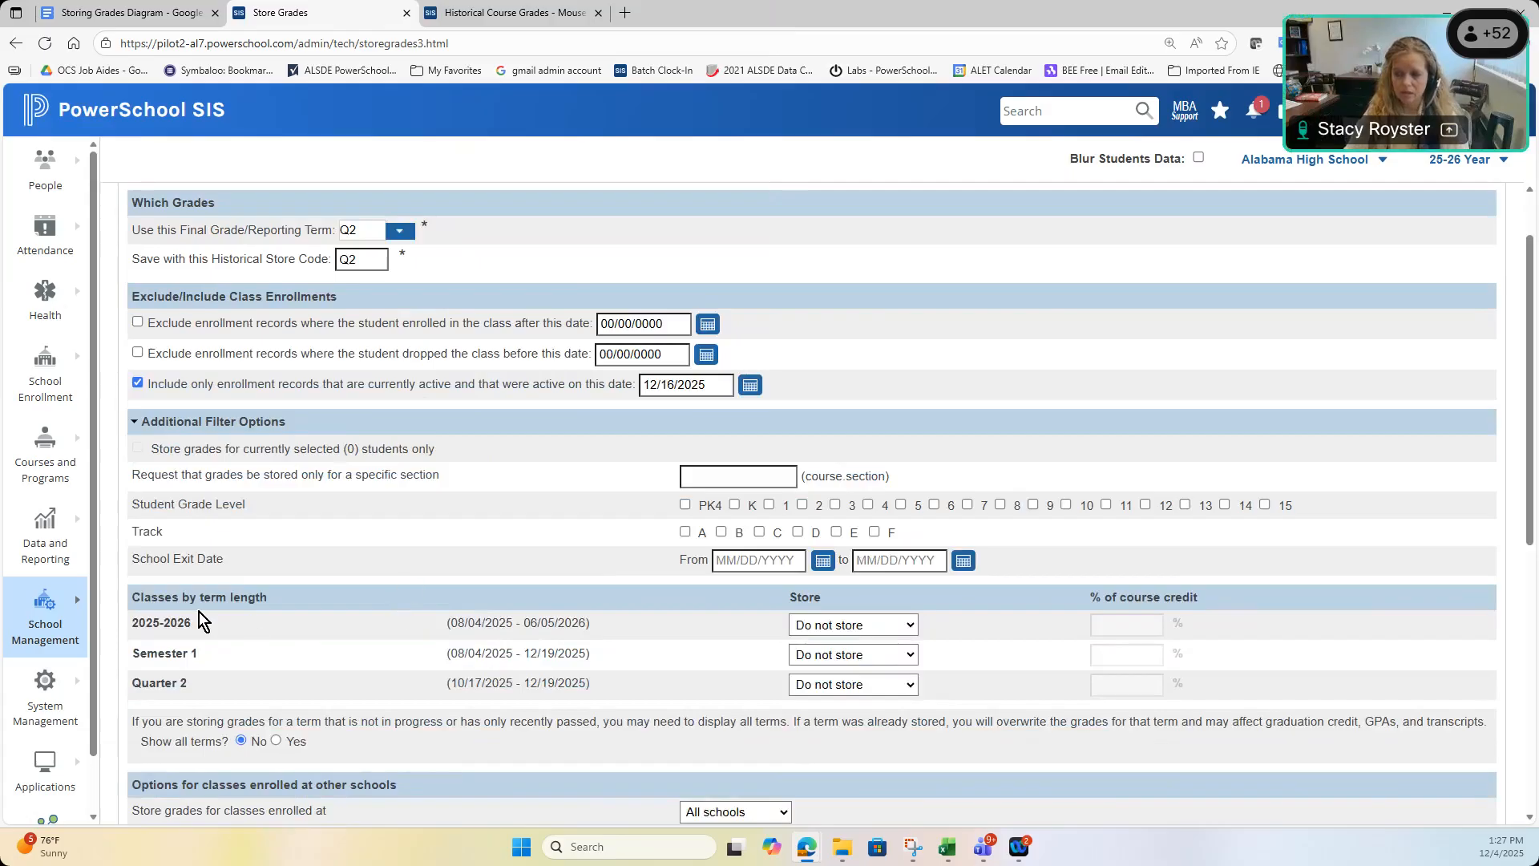
click(133, 12)
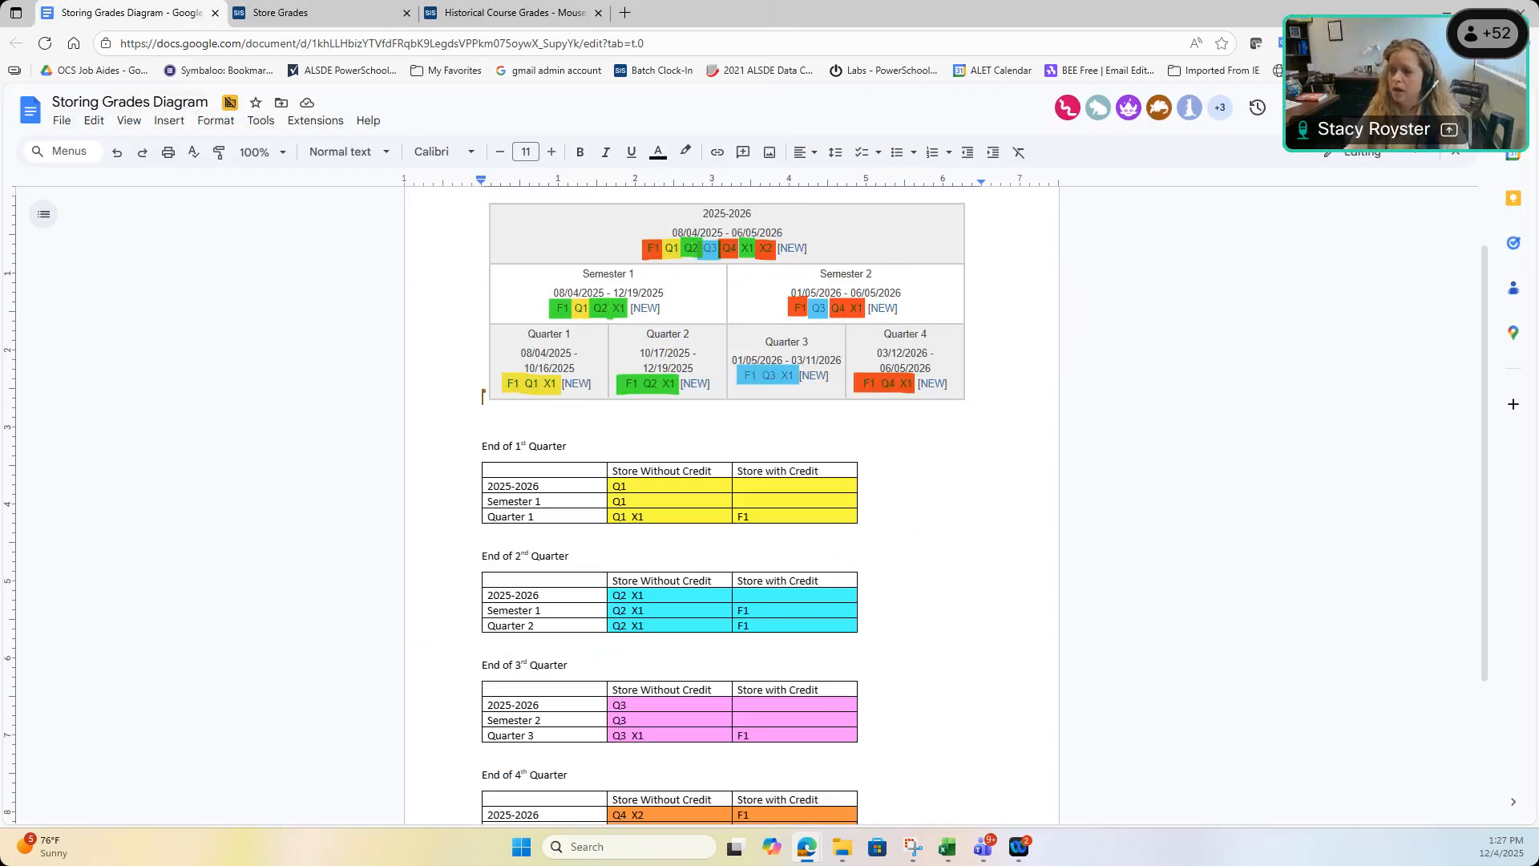
click(324, 22)
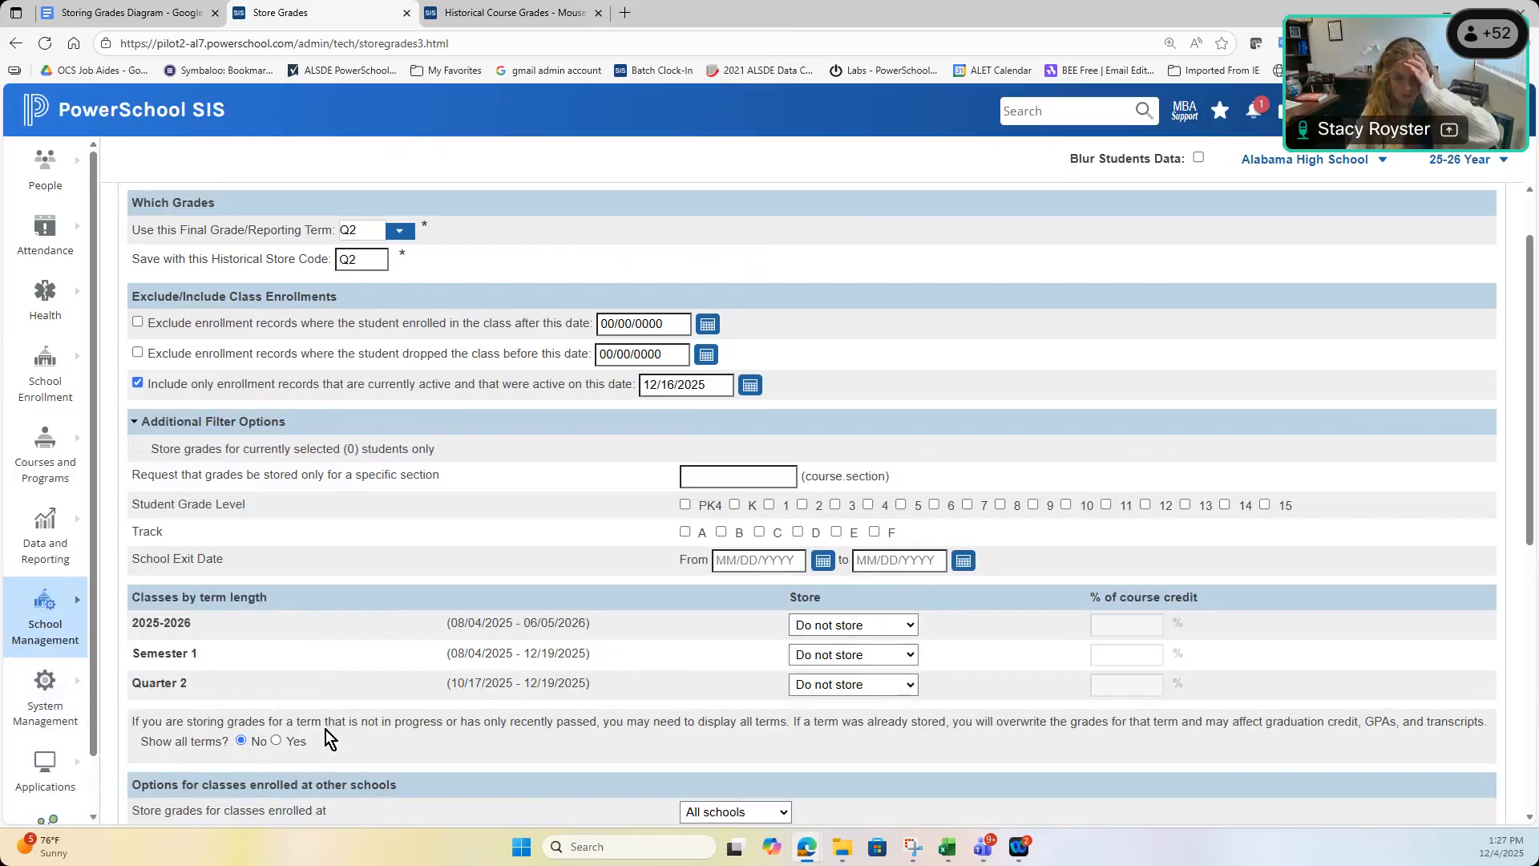
- Show all terms under Classes by term length, and switch the Show all terms option back to No
click(277, 741)
scroll(305, 716, down, 2)
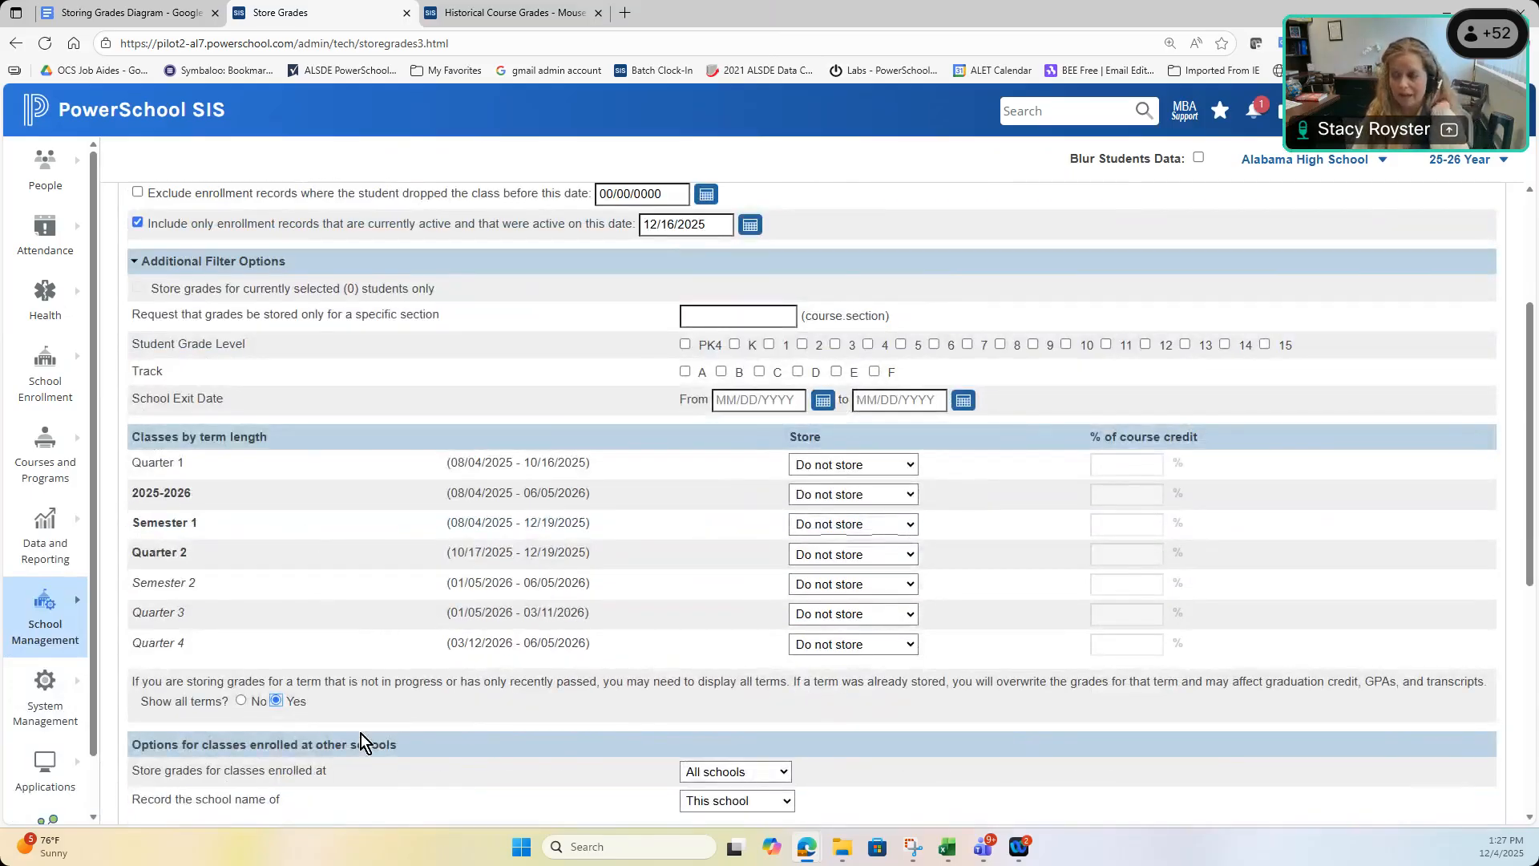
click(241, 700)
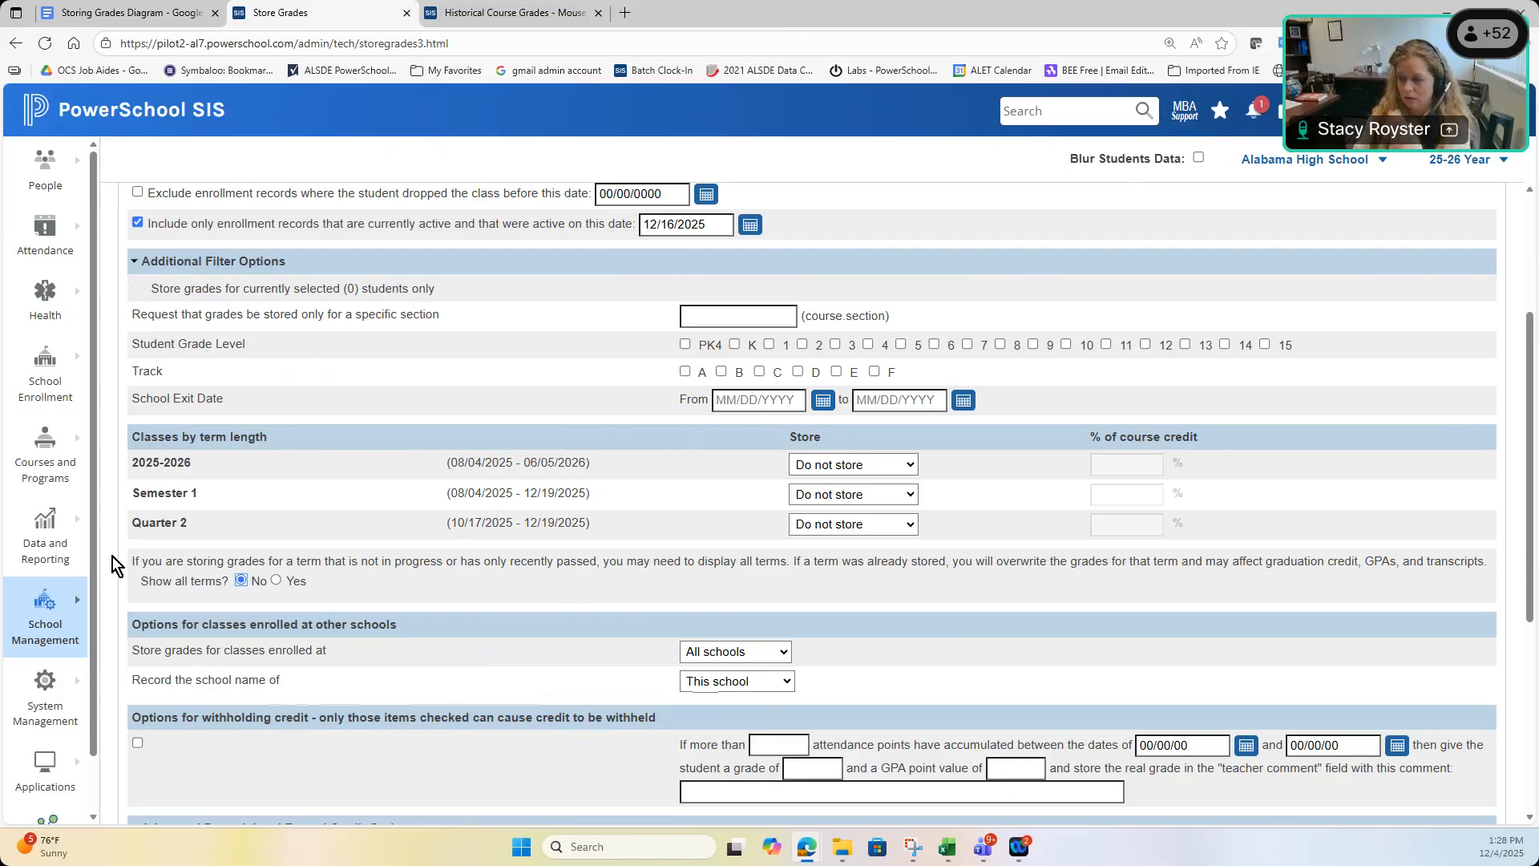
click(279, 582)
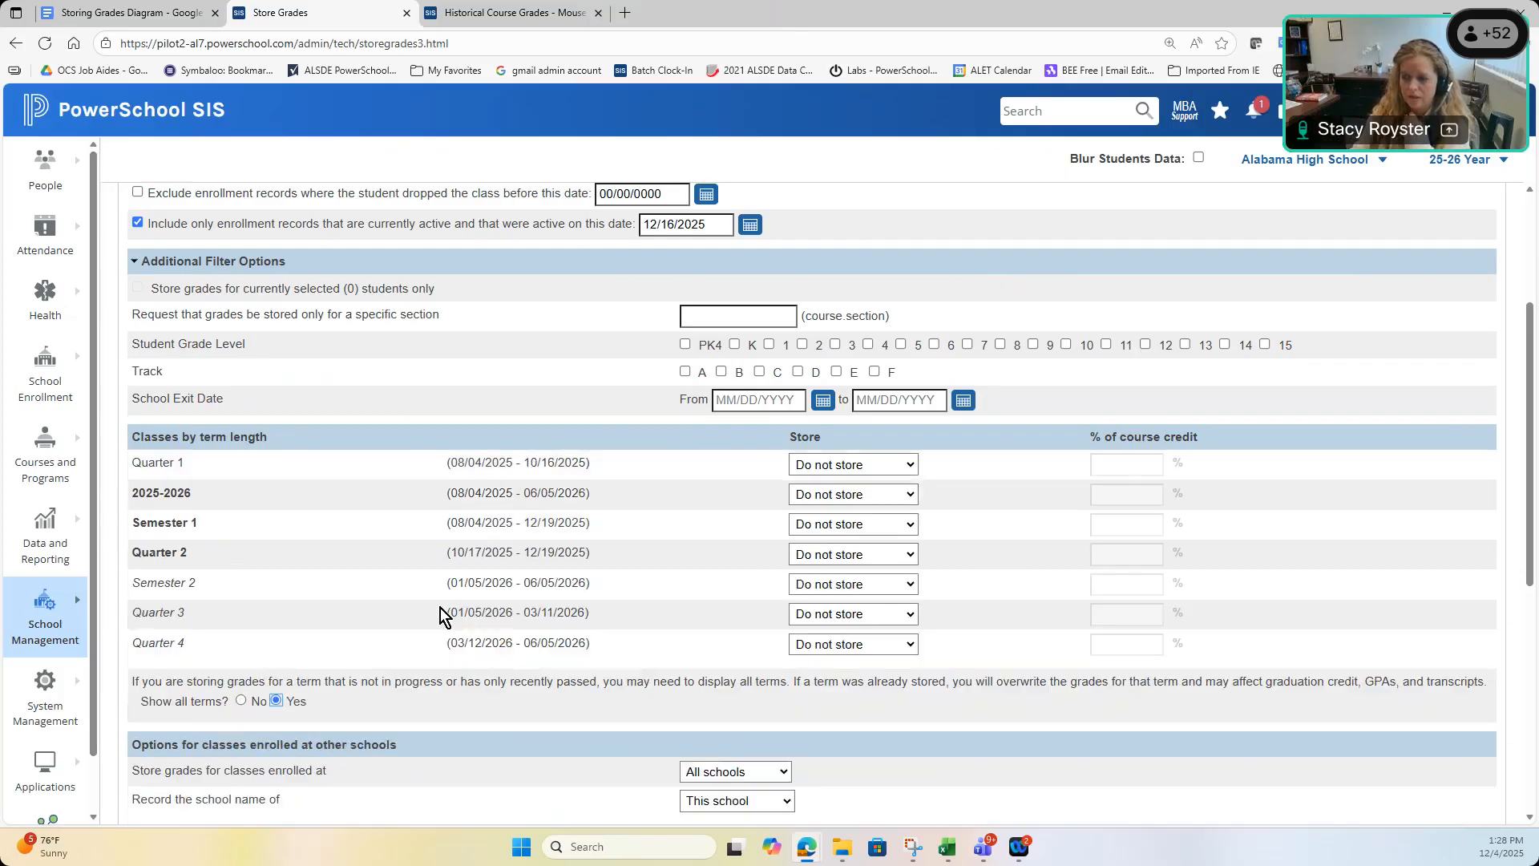
click(241, 700)
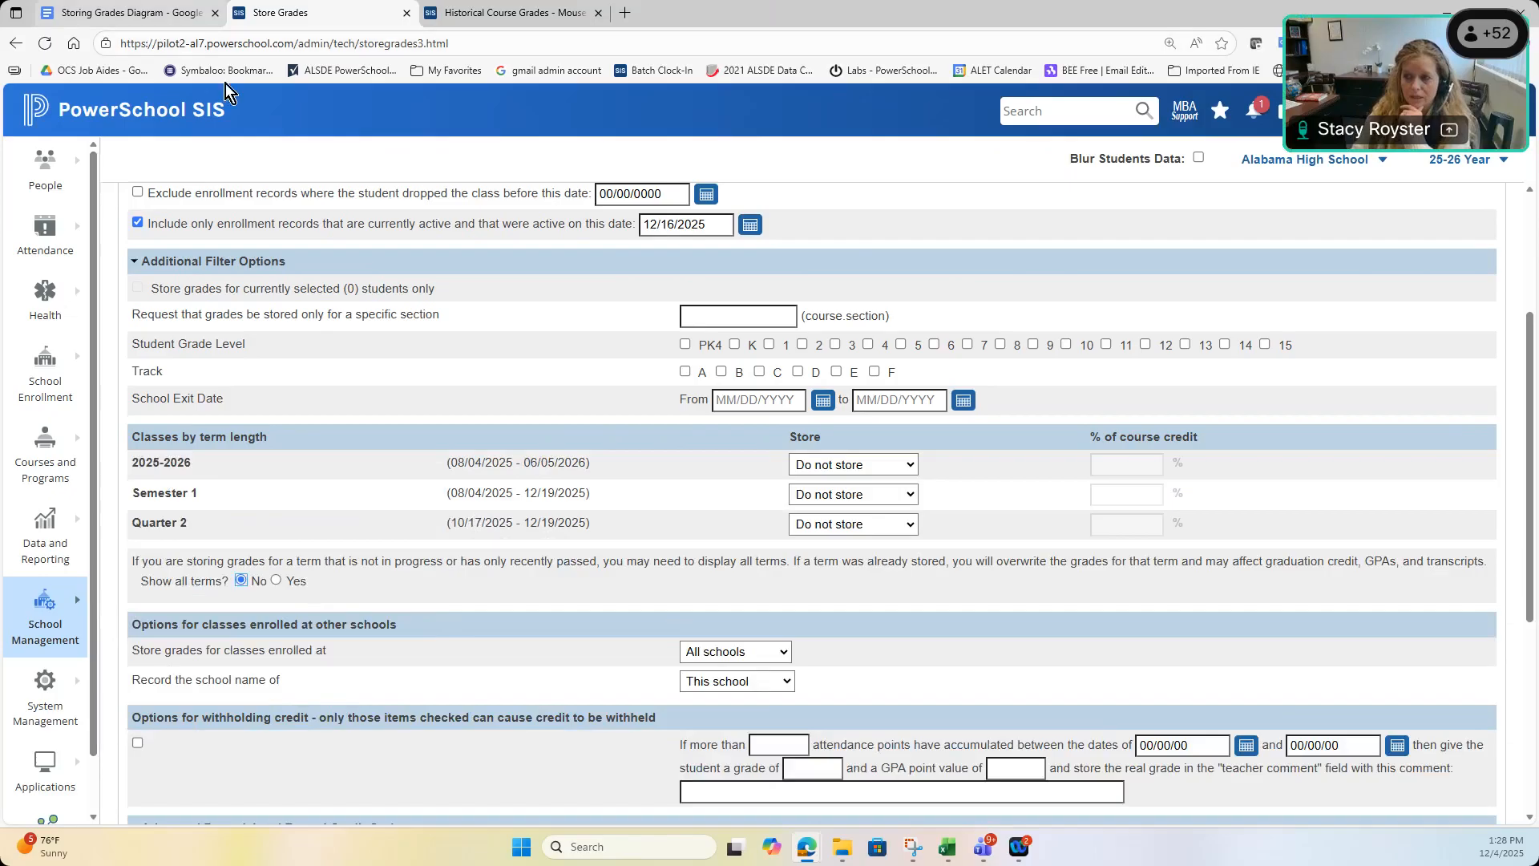
- Following the diagram's End of 2nd Quarter table, set the 2025-2026 term classes to Store with no credit for Q2
click(128, 12)
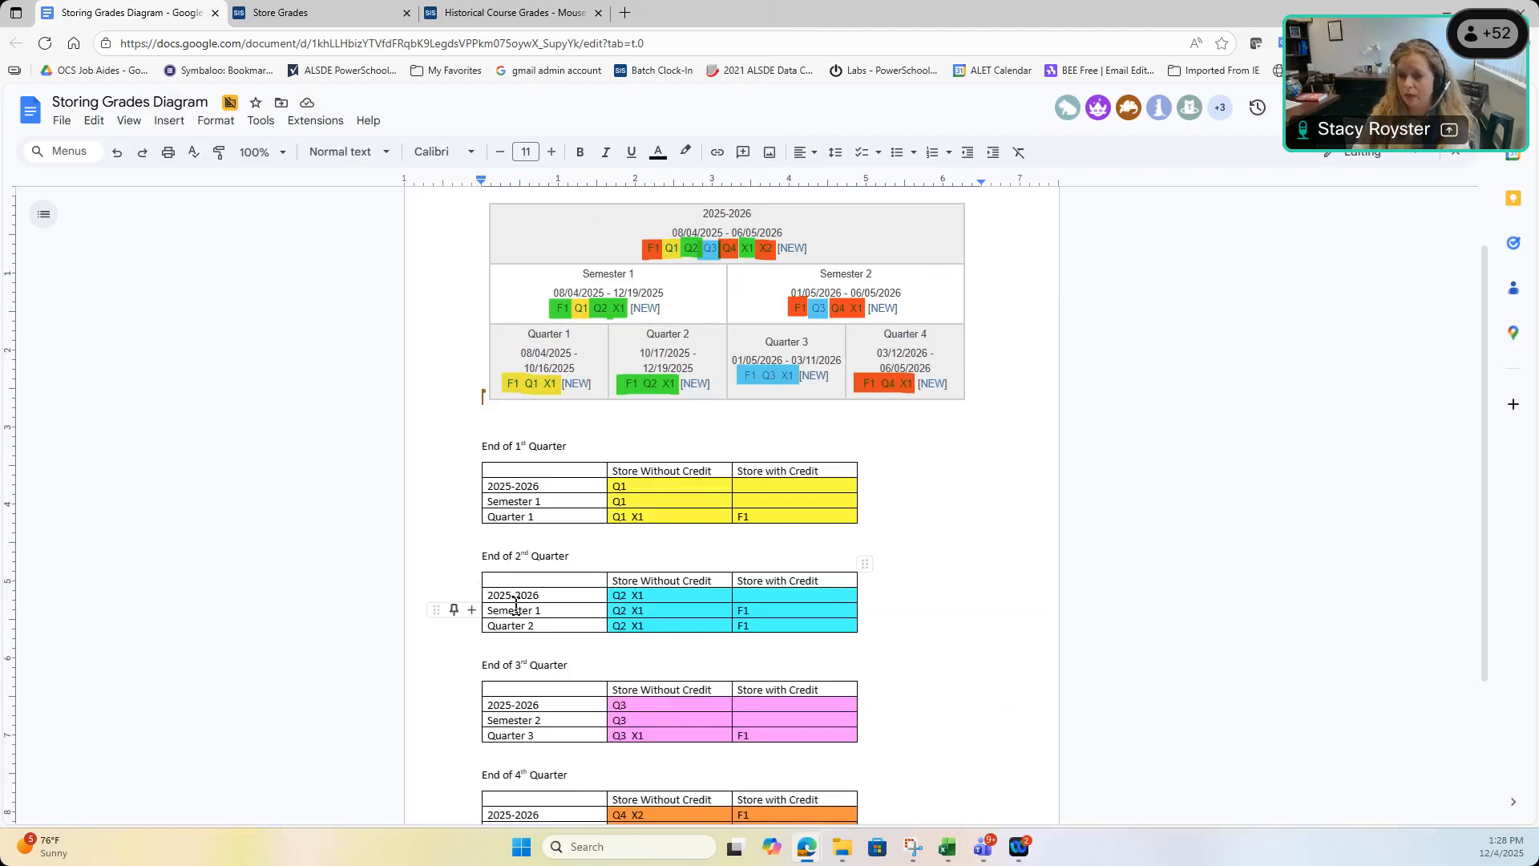
click(329, 15)
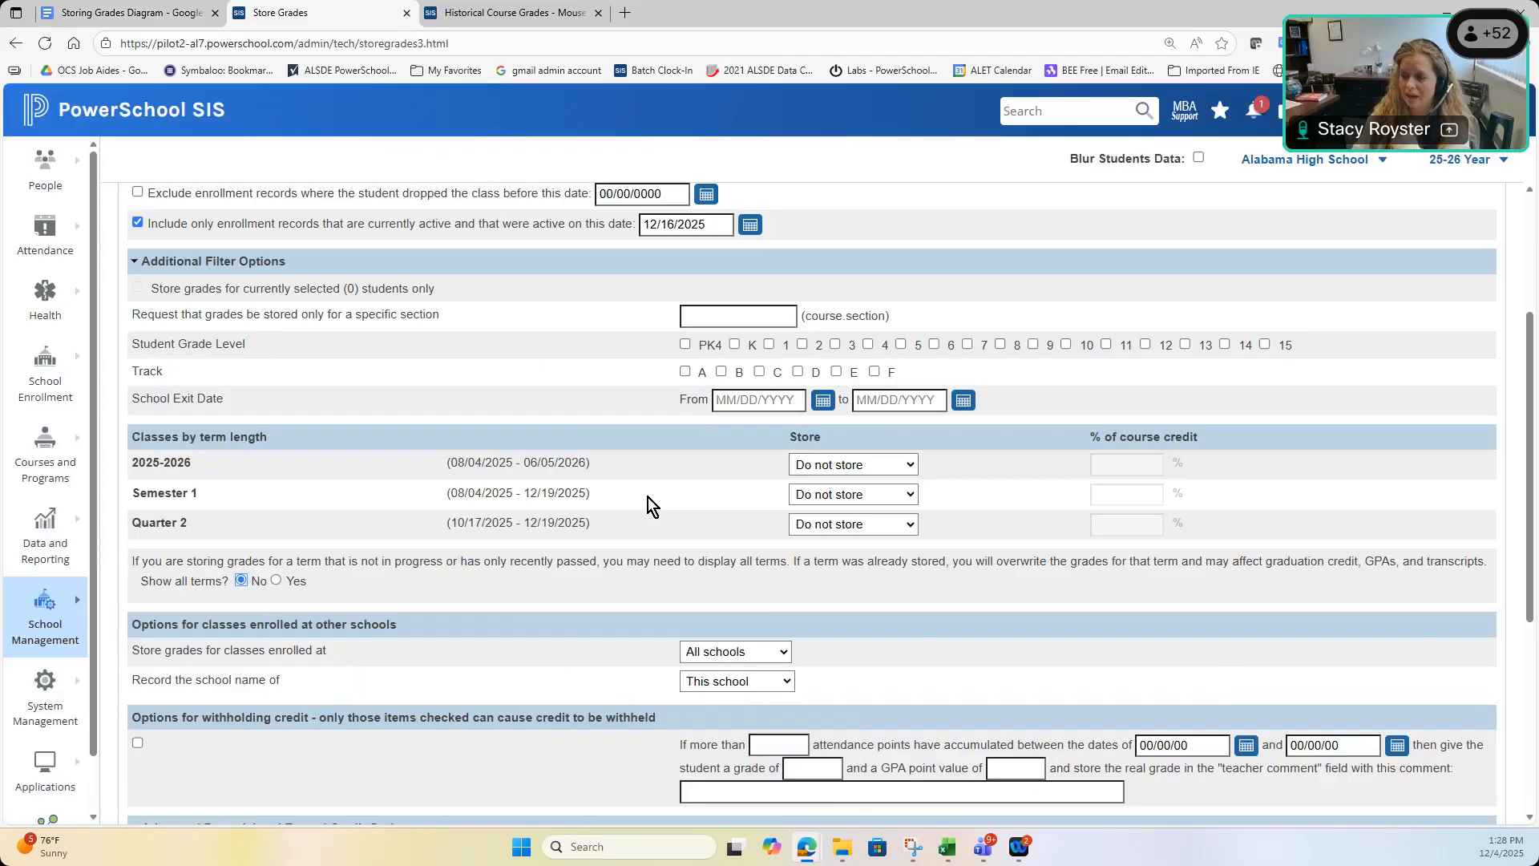
scroll(532, 552, up, 3)
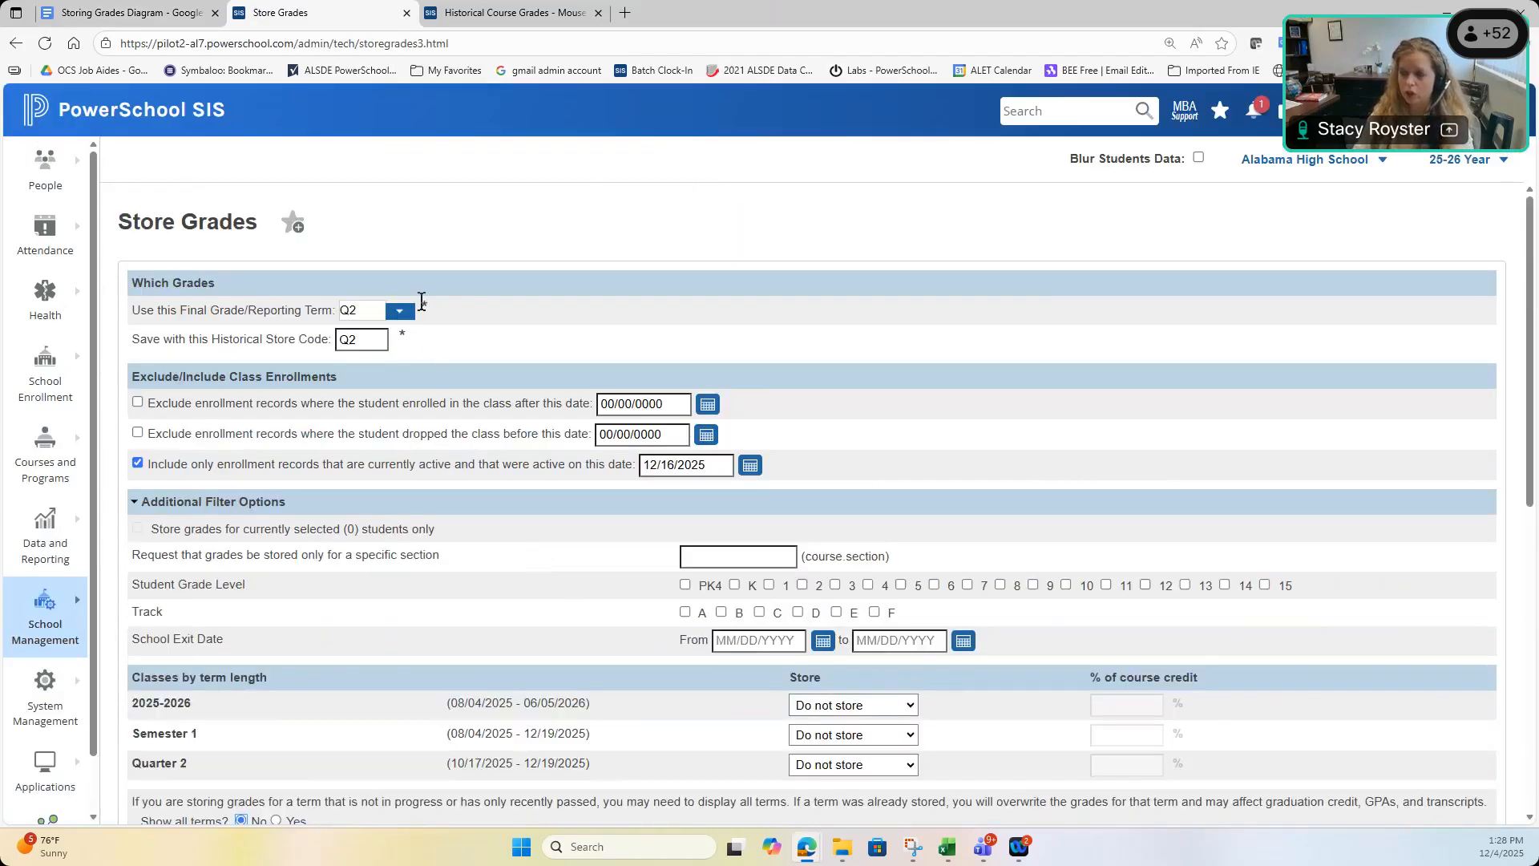
scroll(421, 301, down, 1)
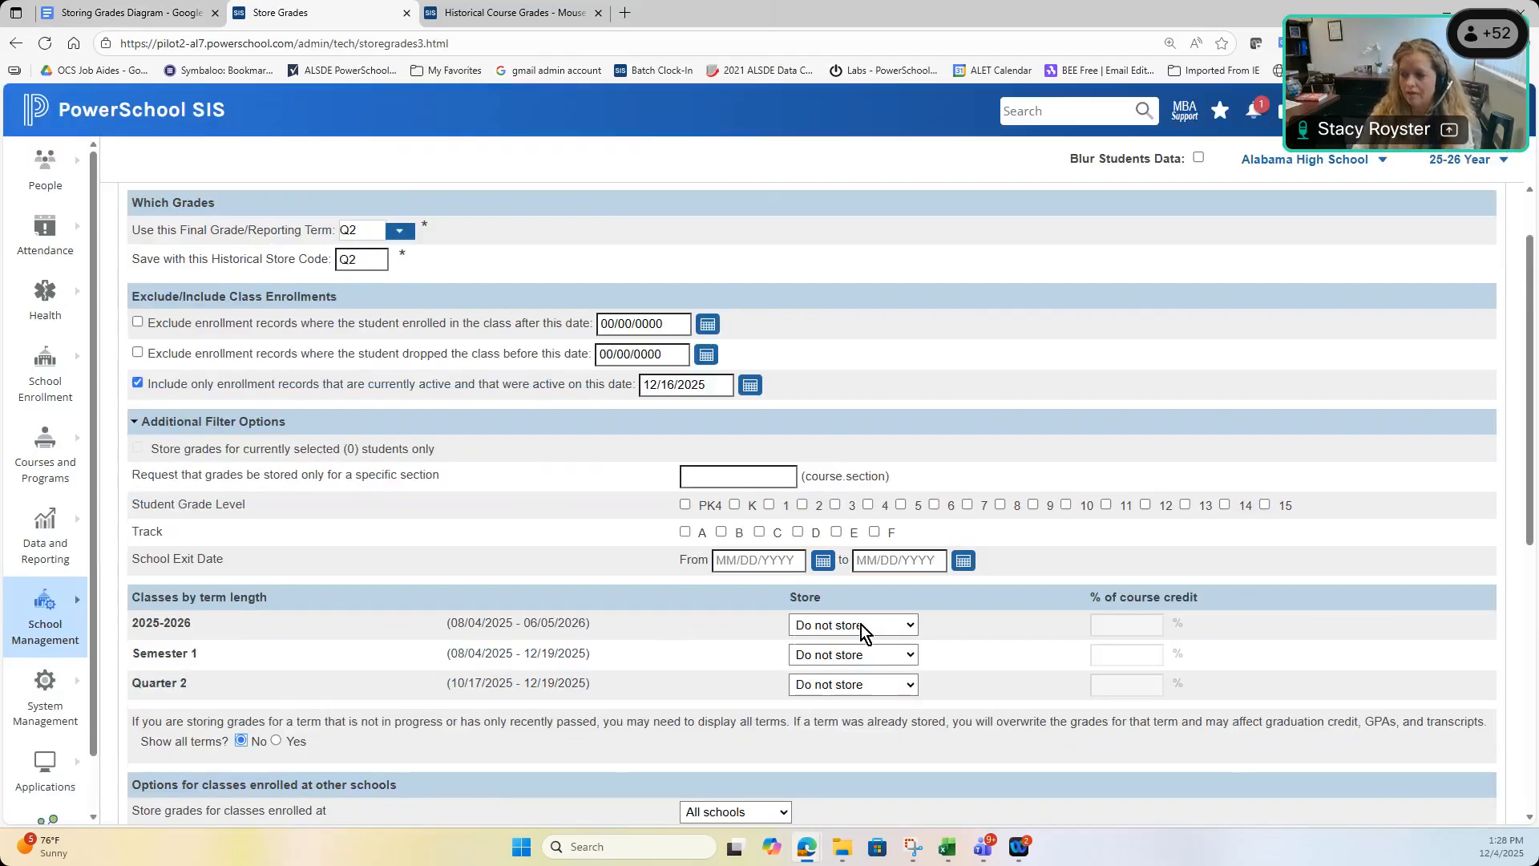
click(894, 633)
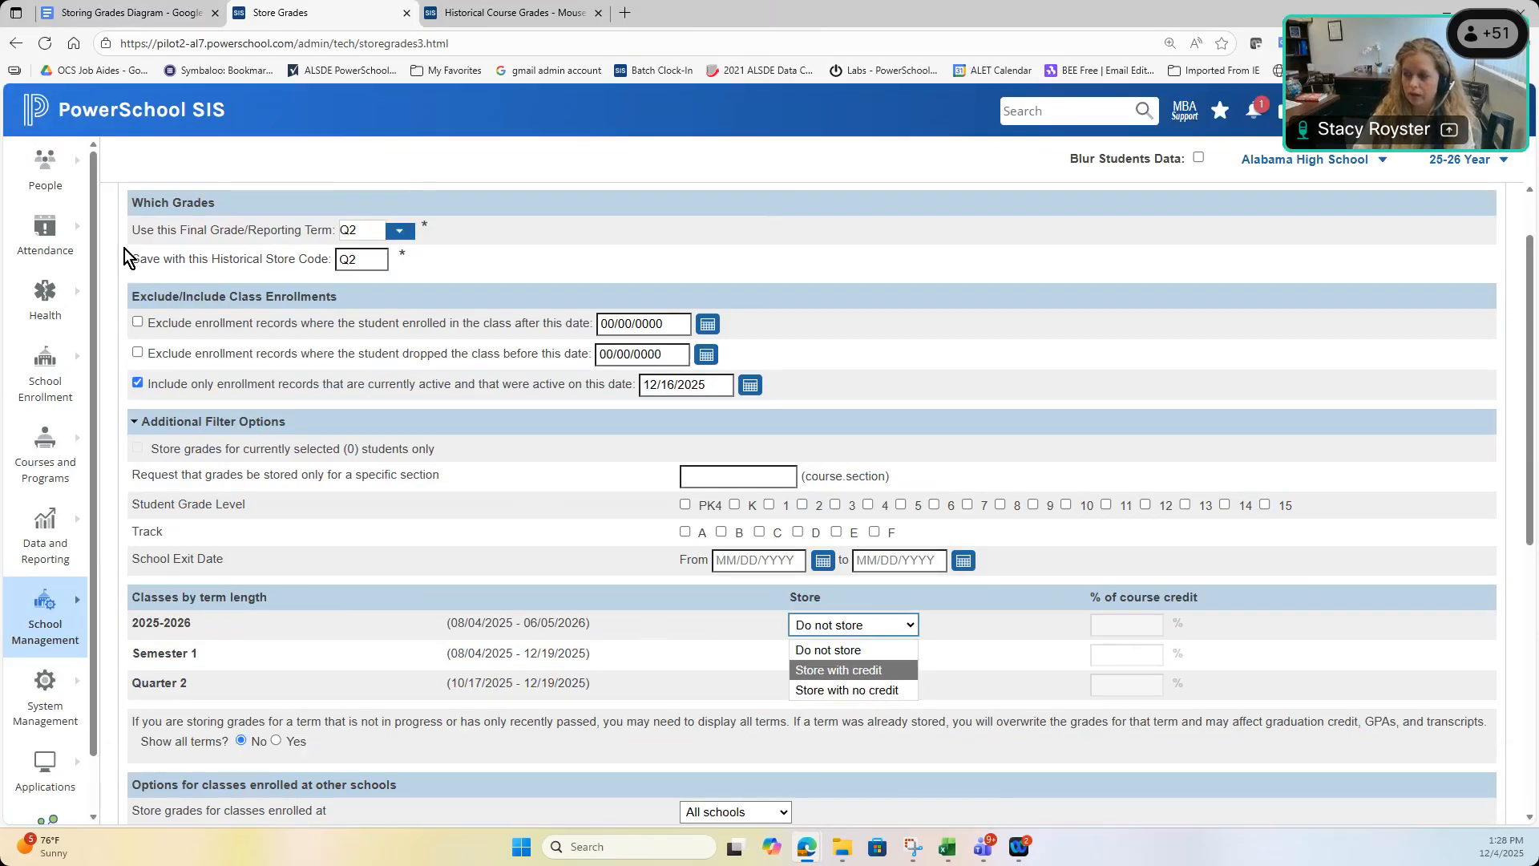
click(121, 14)
click(120, 14)
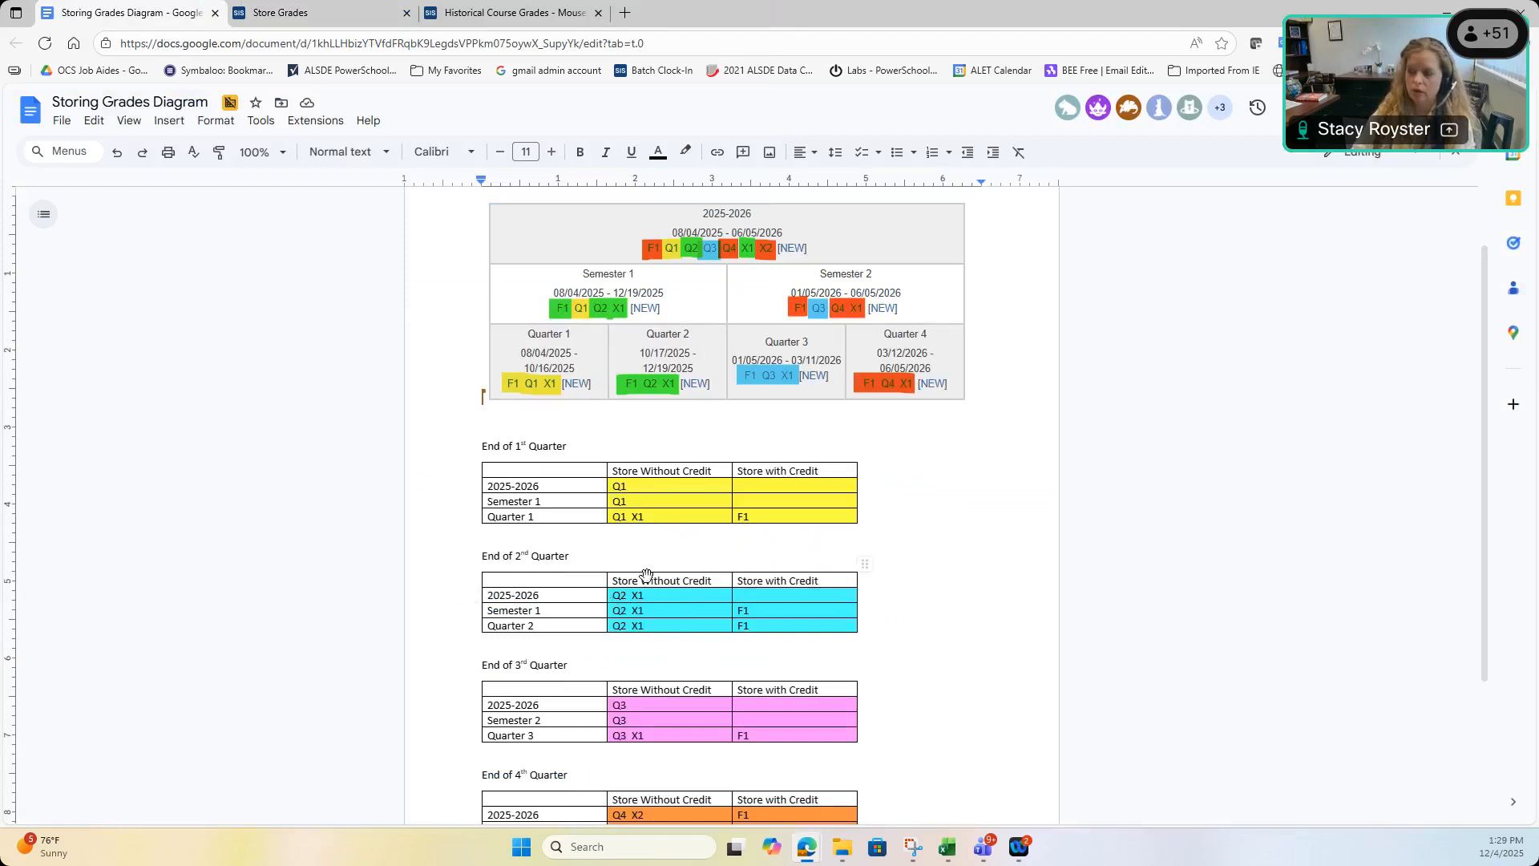
click(264, 12)
click(882, 630)
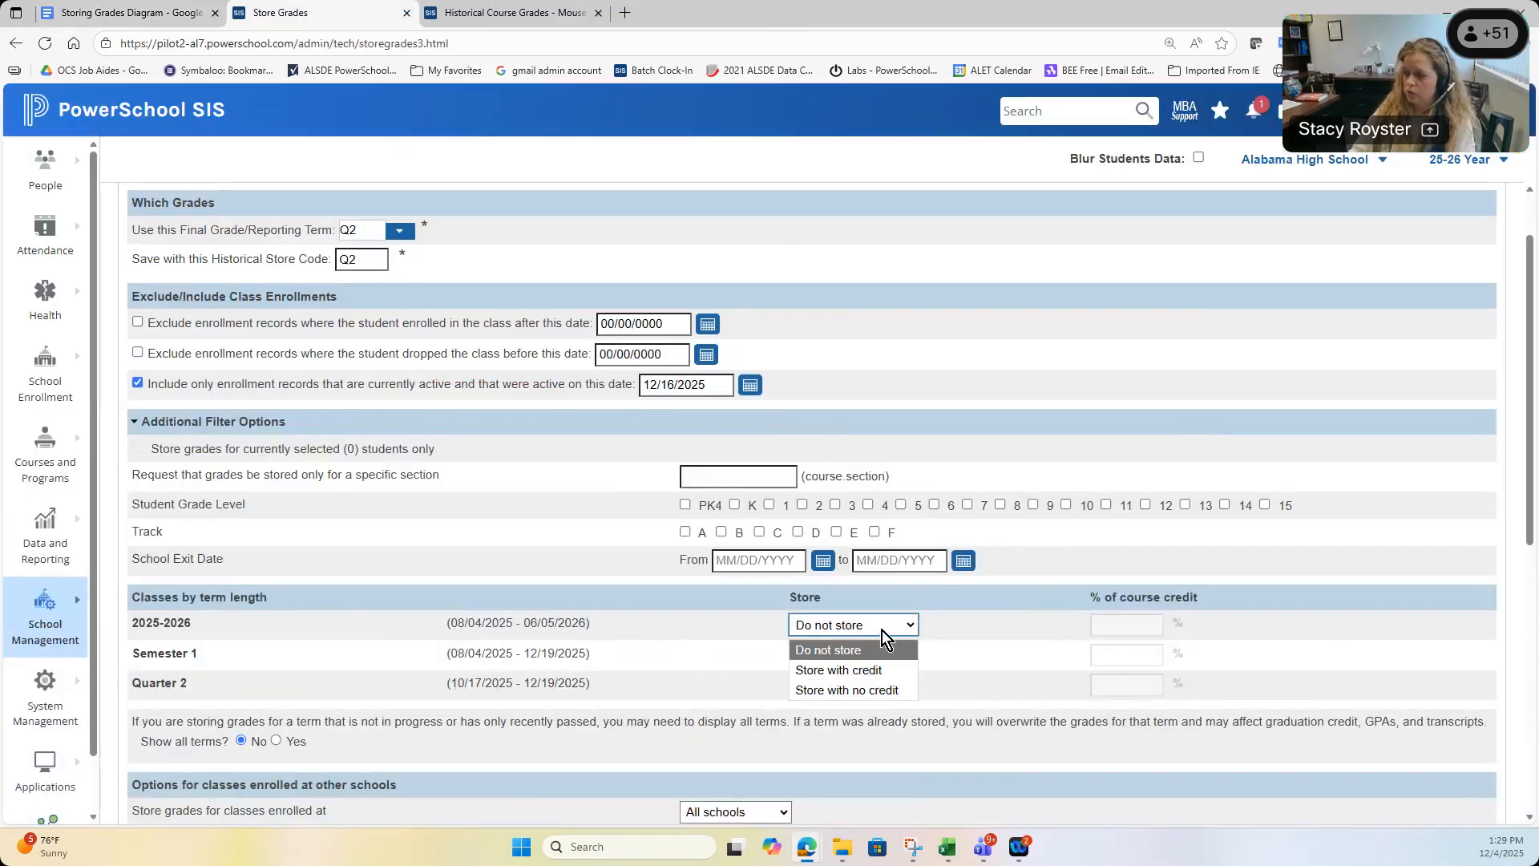
click(895, 691)
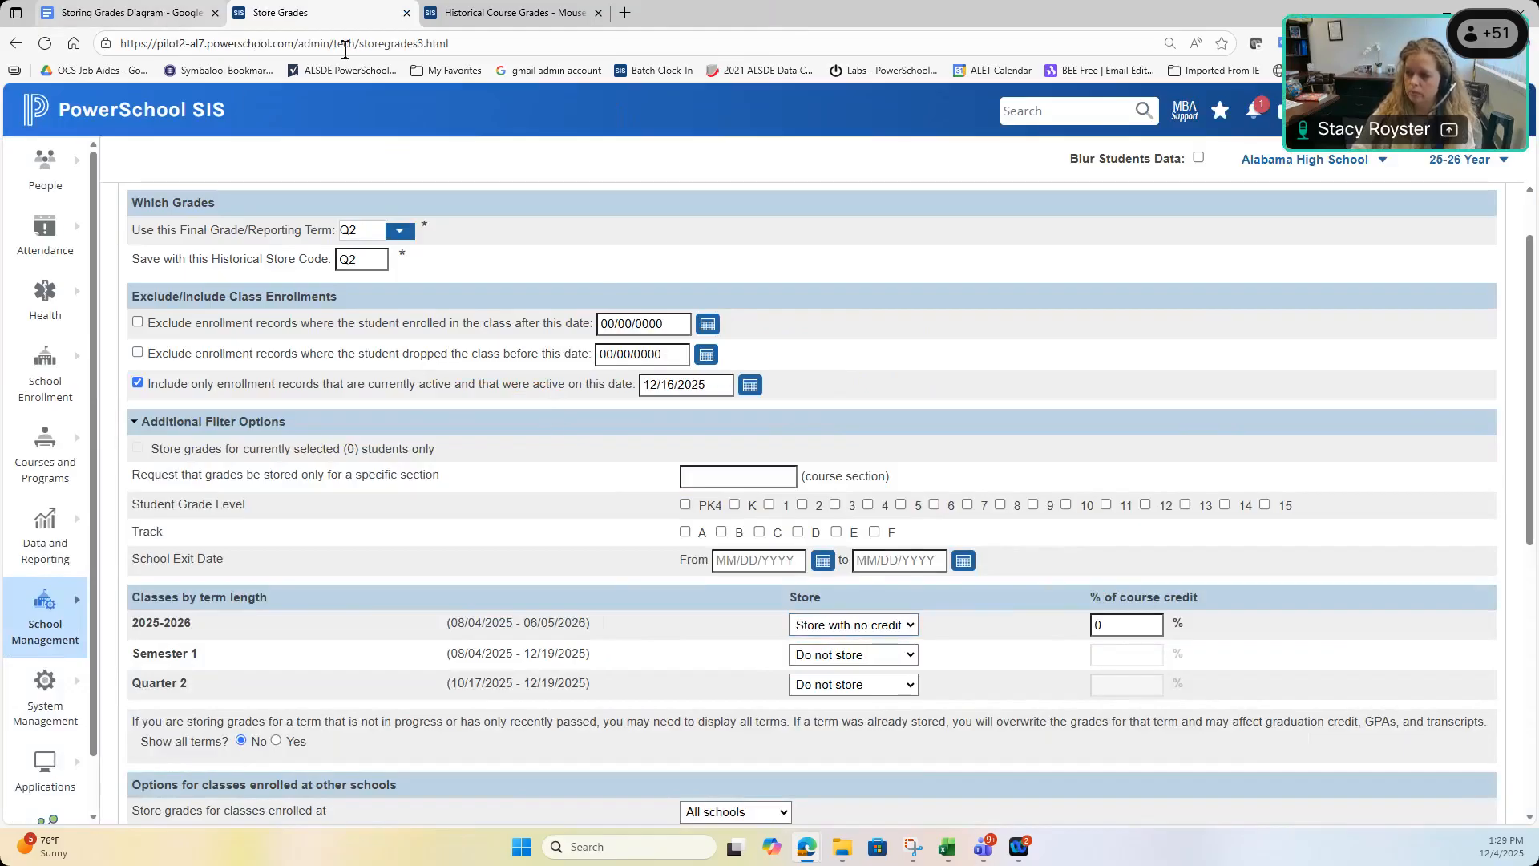
- Following the diagram's End of 2nd Quarter table, set the Semester 1 and Quarter 2 classes to Store with no credit
click(167, 13)
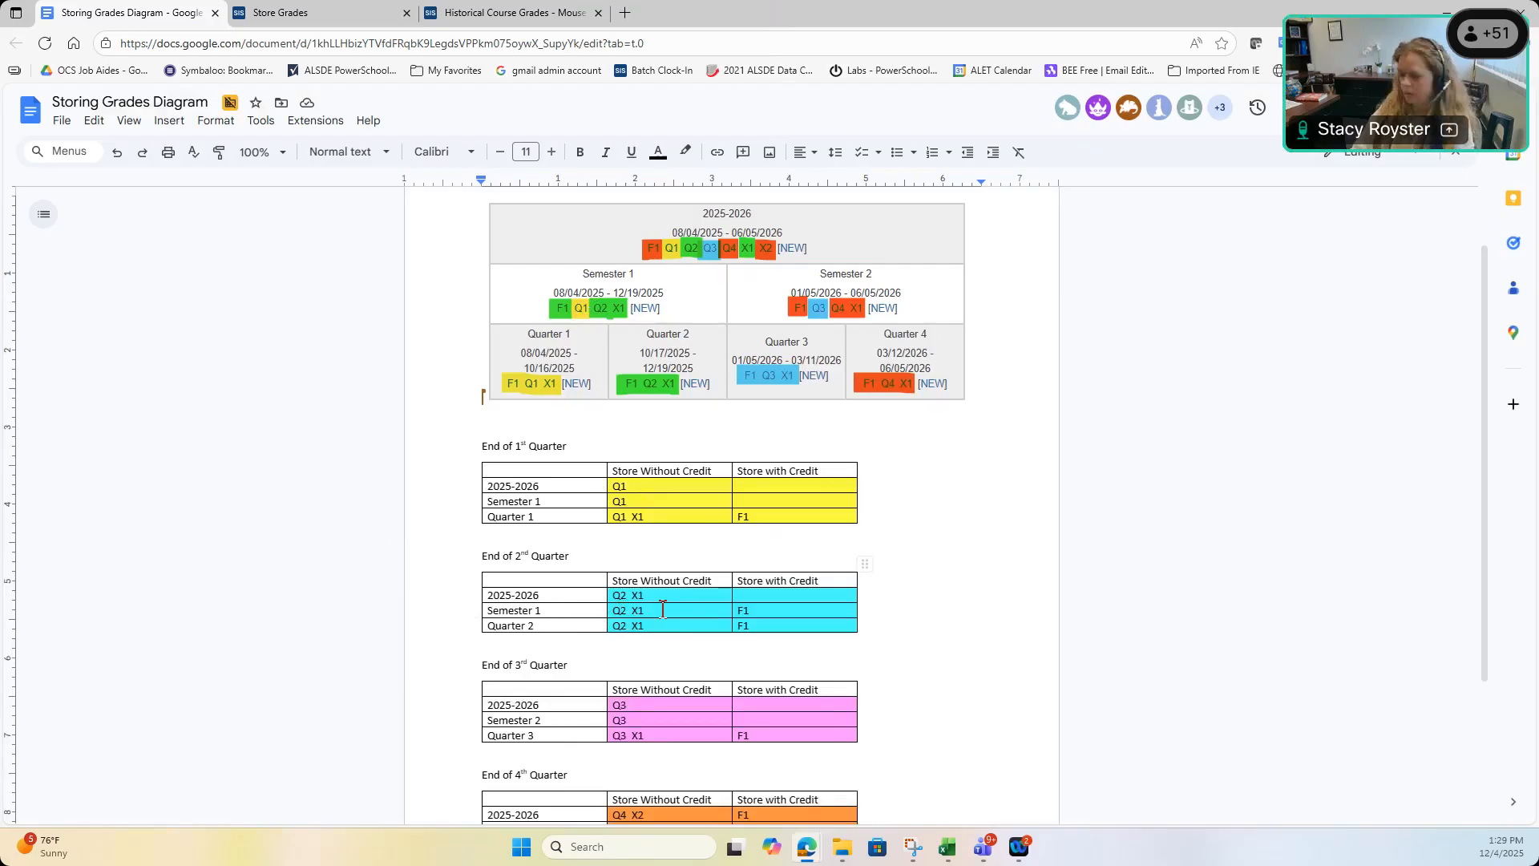
key(ctrl+Tab)
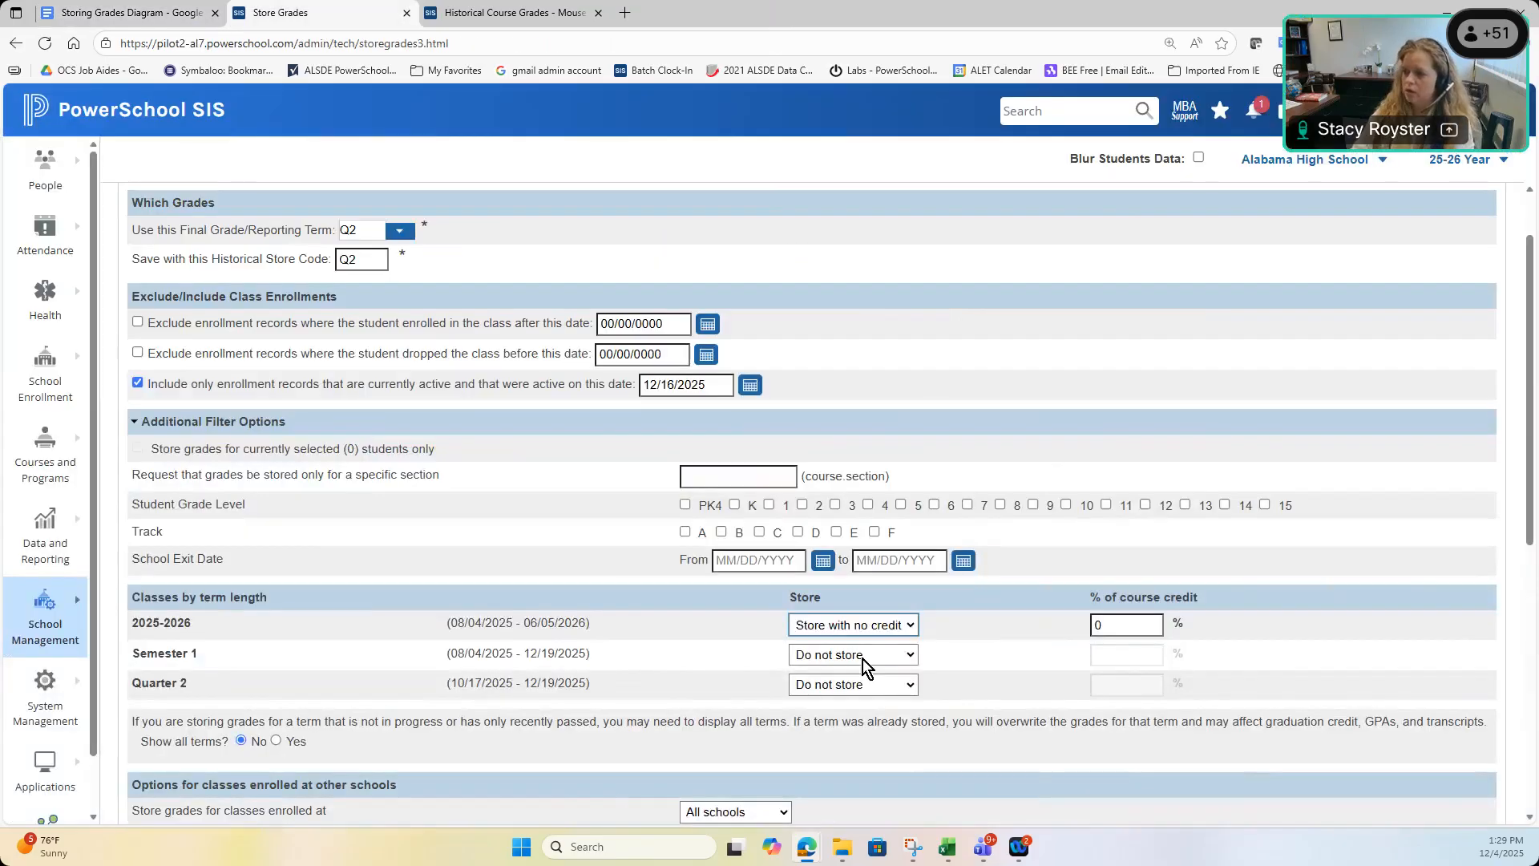
click(863, 656)
click(874, 724)
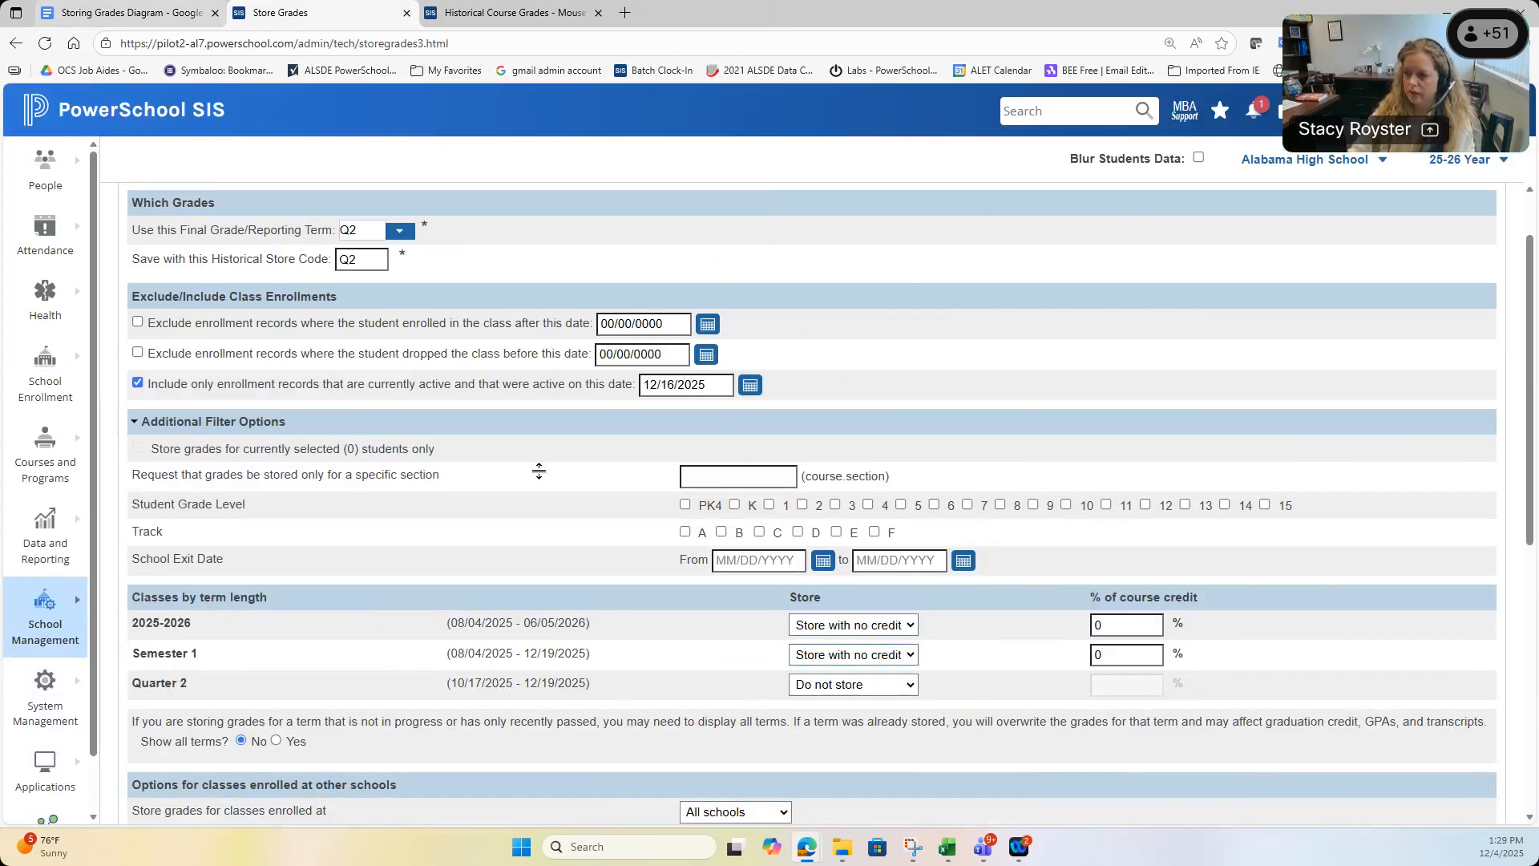
key(ctrl+shift+Tab)
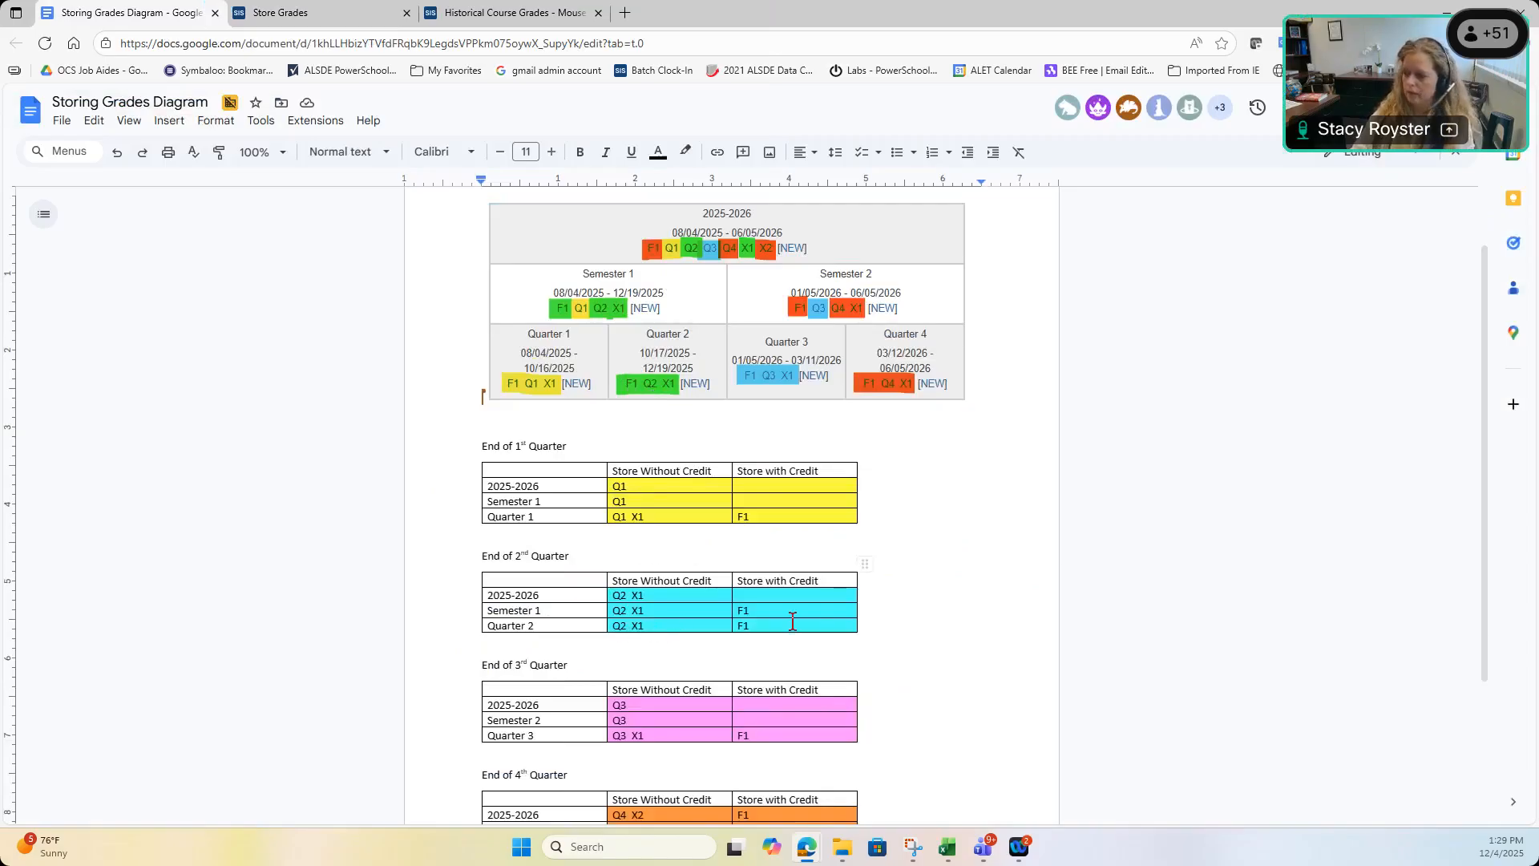
click(341, 11)
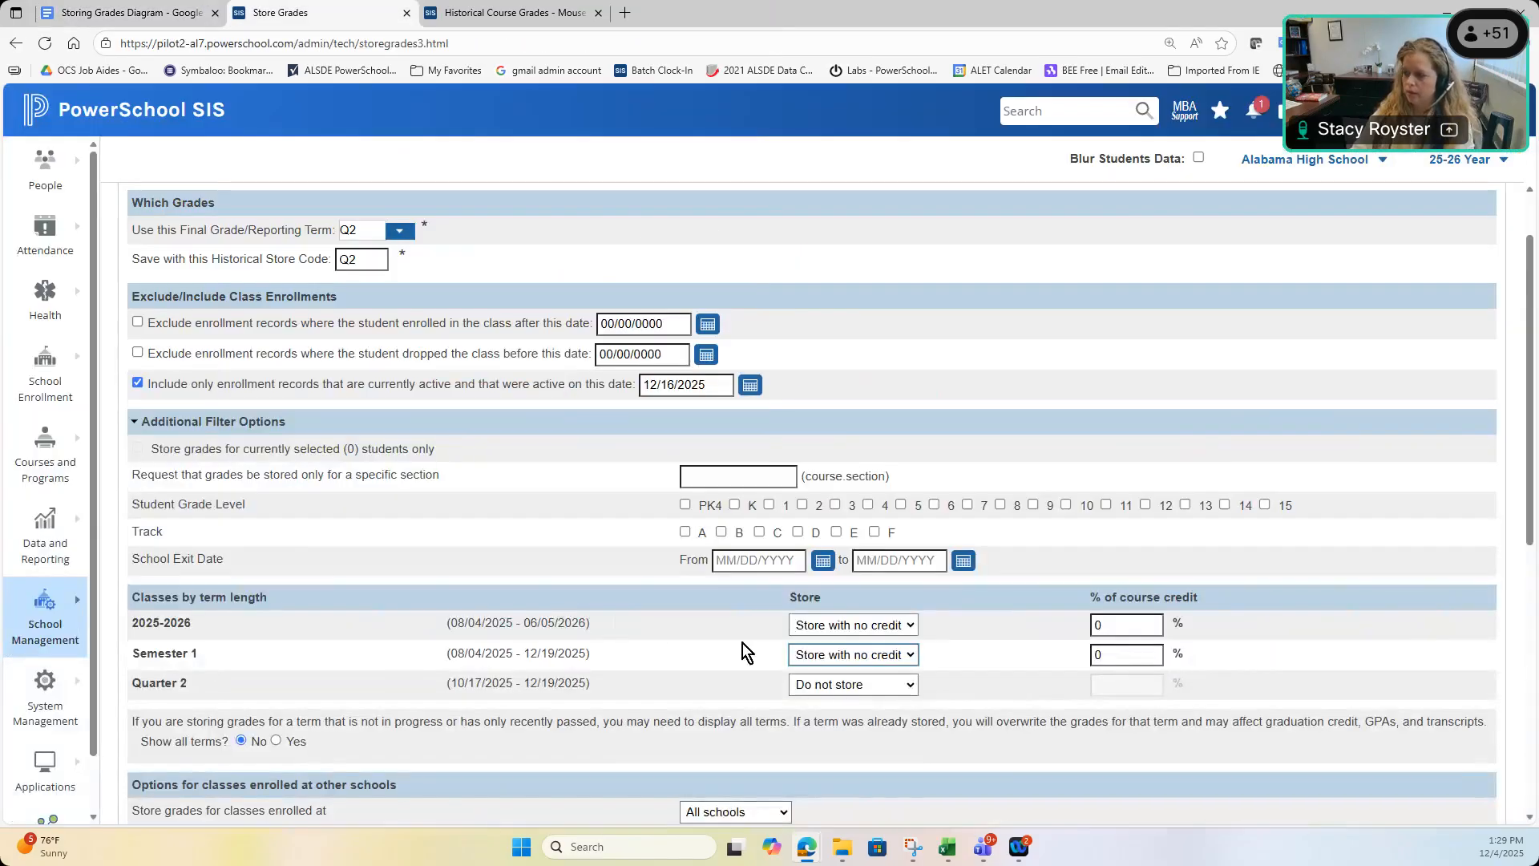
click(854, 688)
click(859, 751)
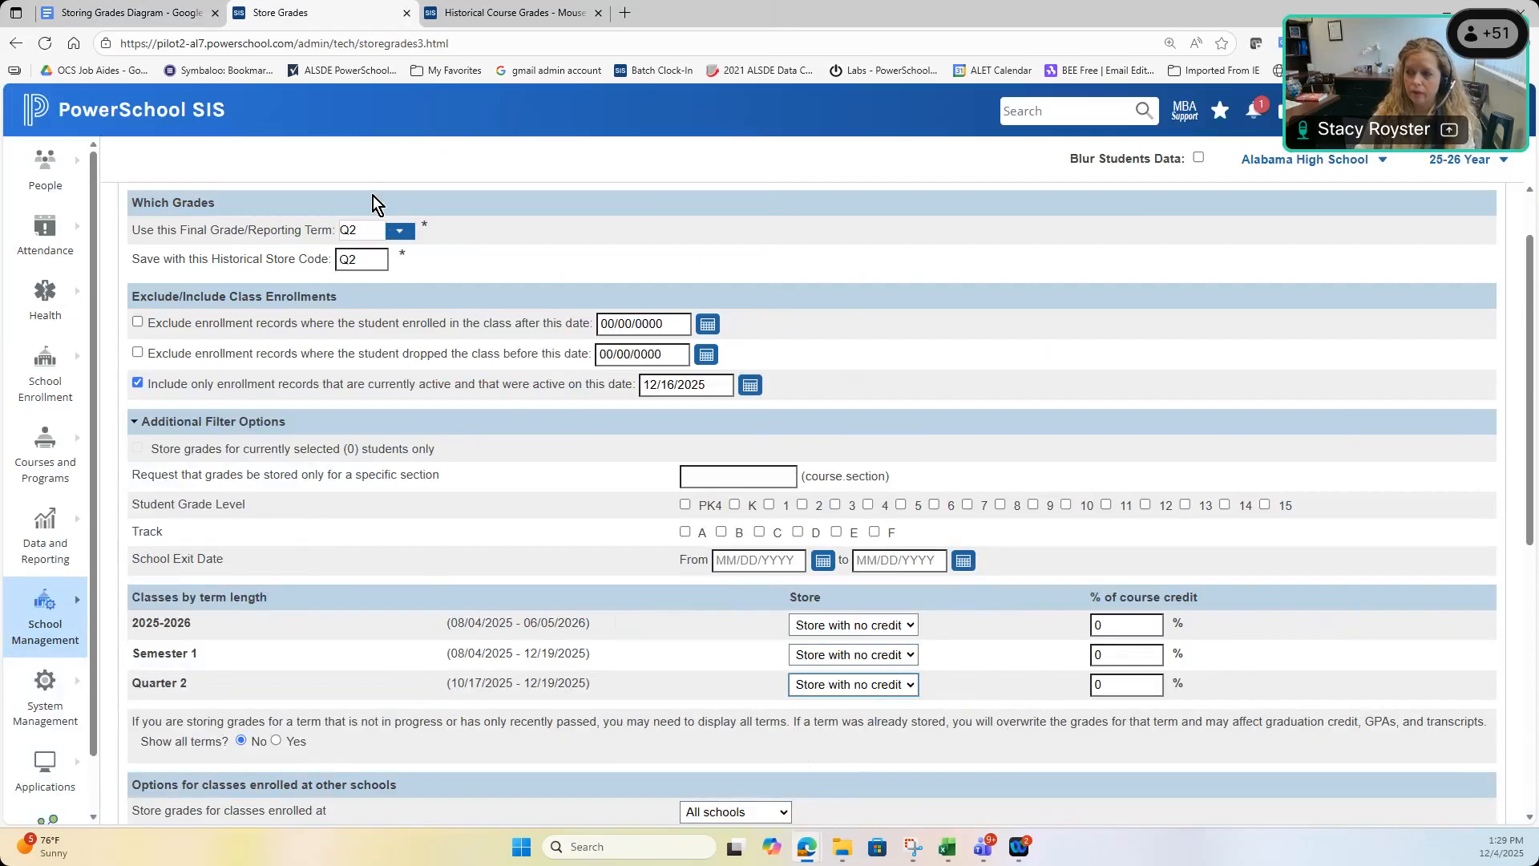
- Collapse the Additional Filter Options and set Store grades for classes enrolled at to This school only
scroll(778, 408, down, 1)
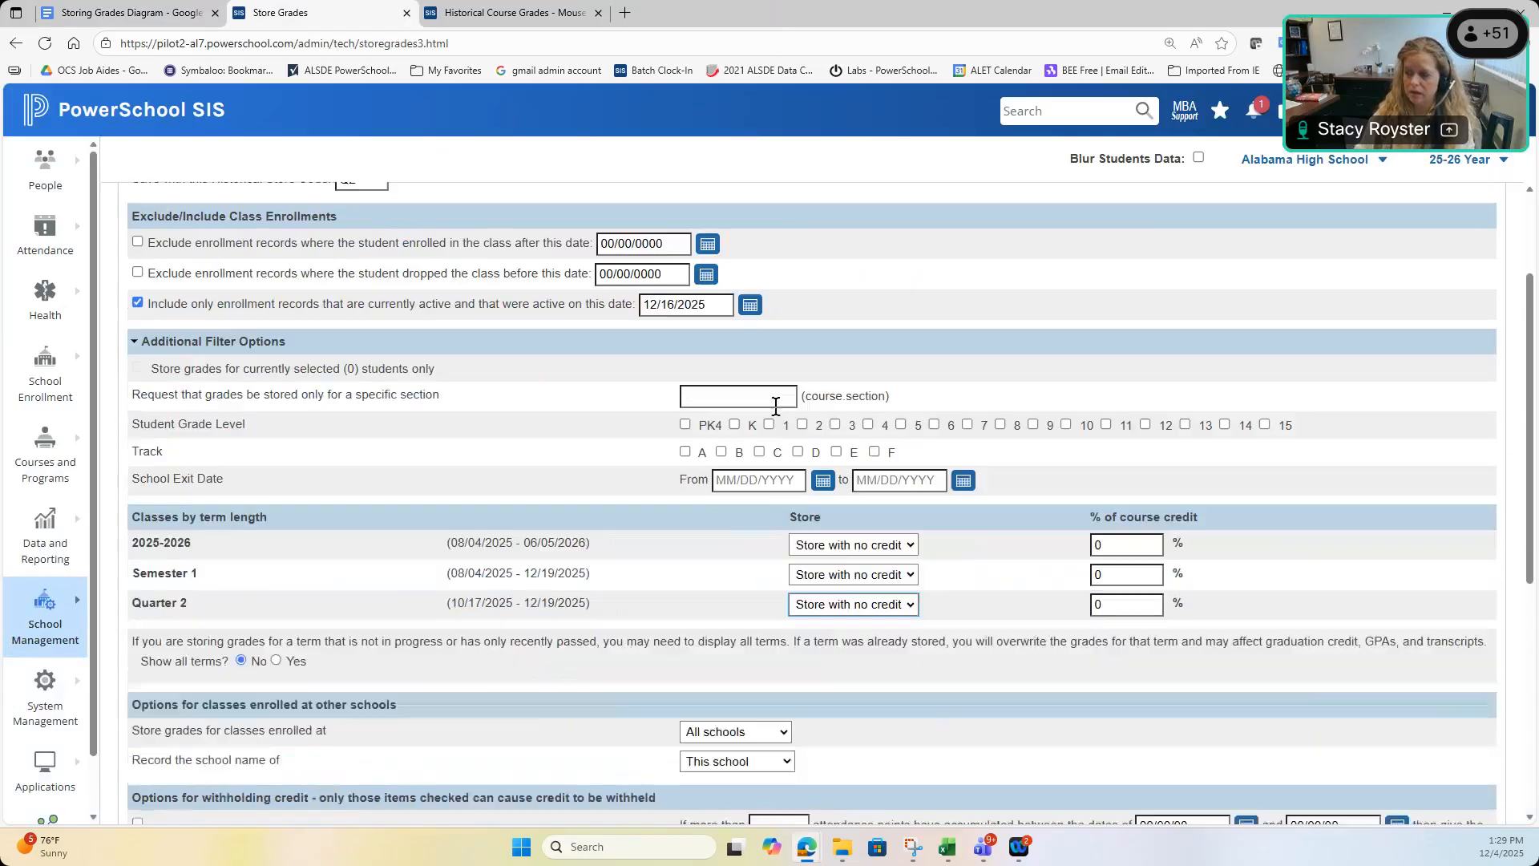
click(137, 342)
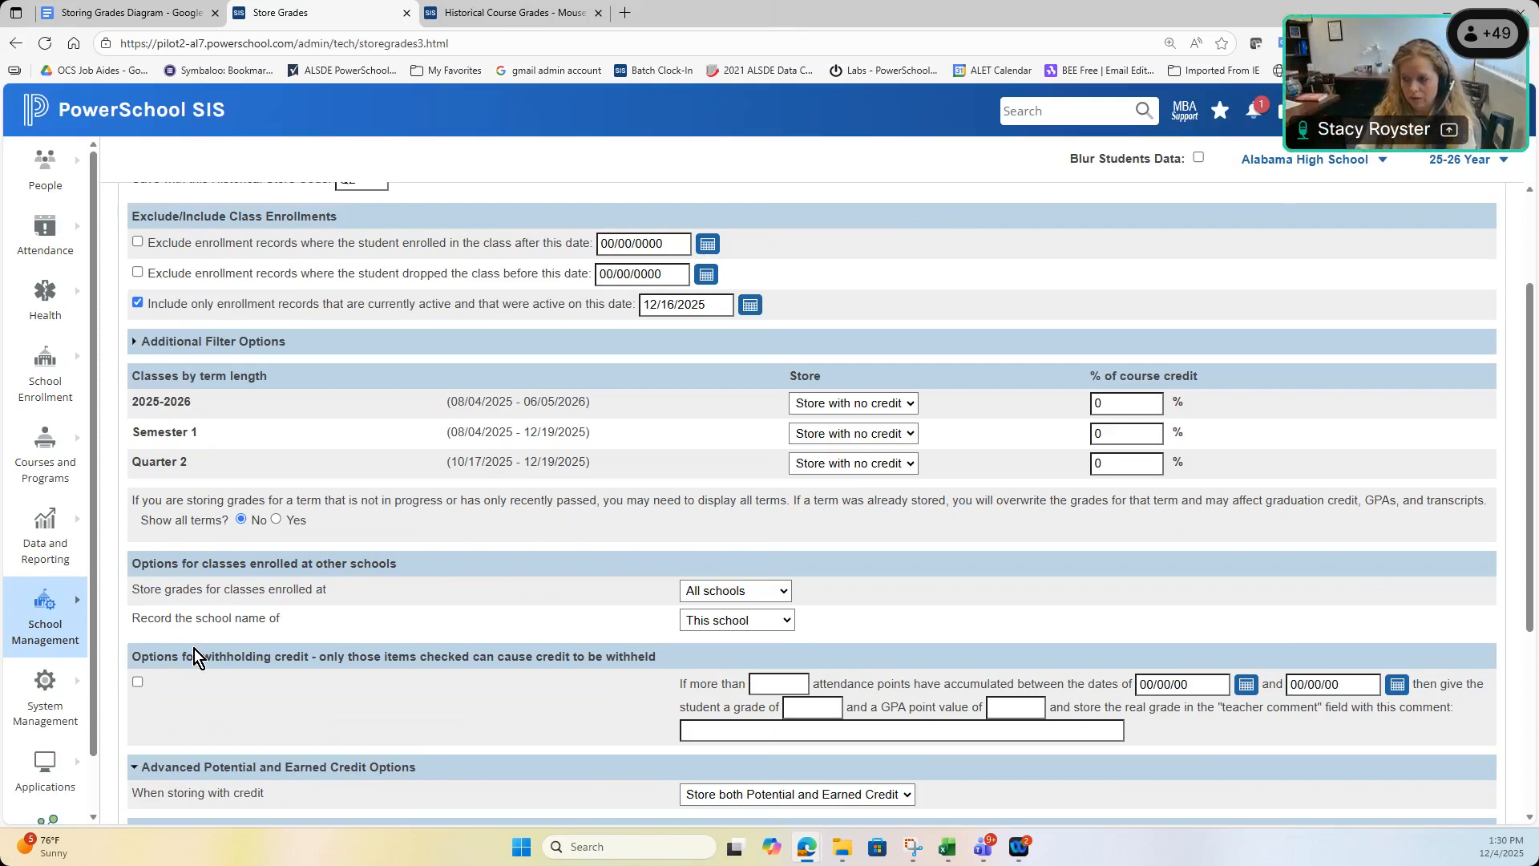
click(764, 595)
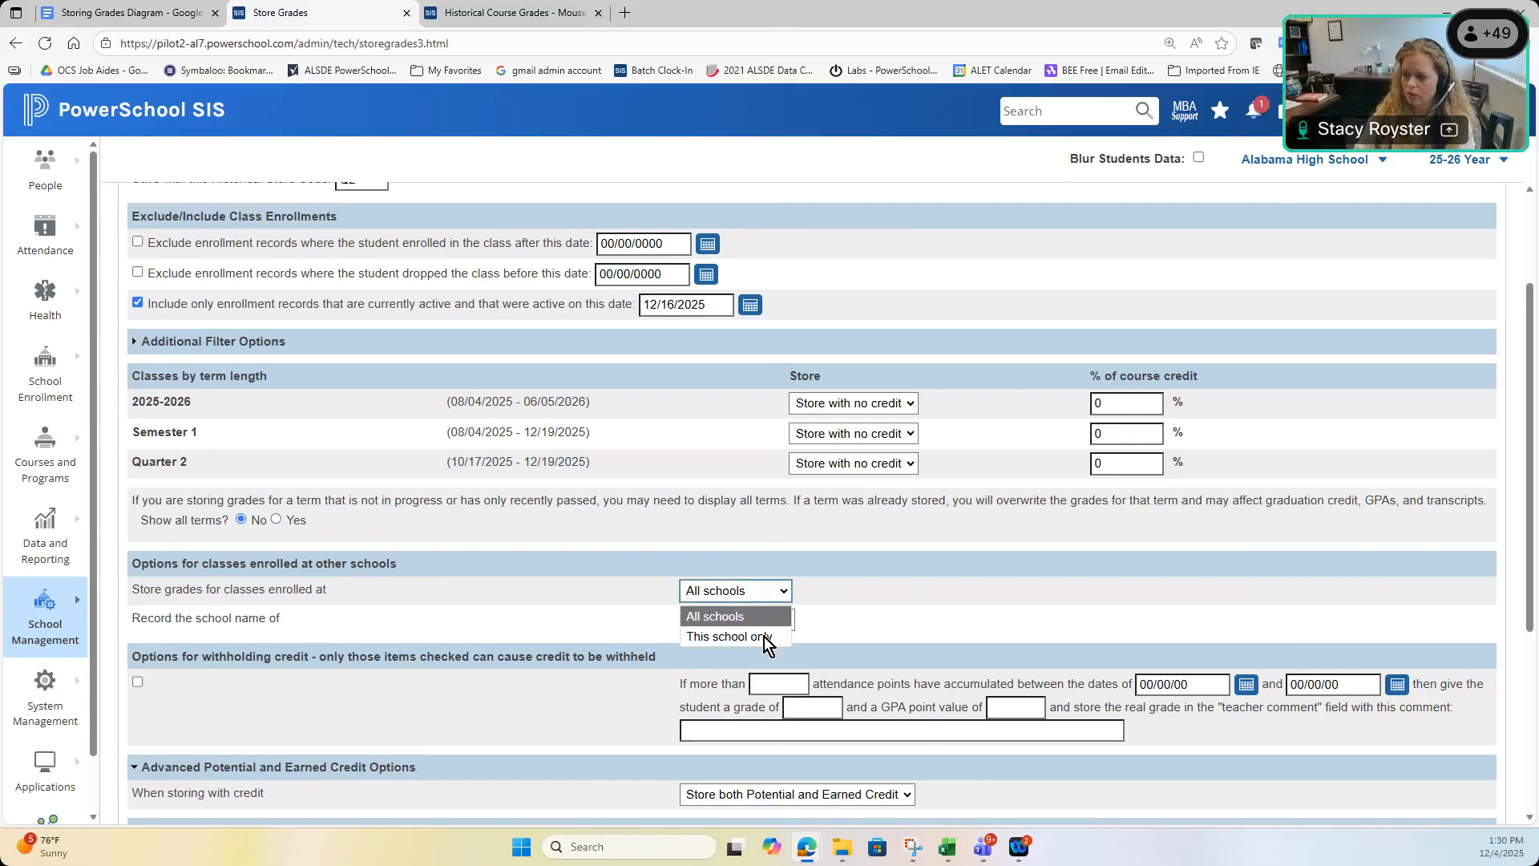
click(753, 637)
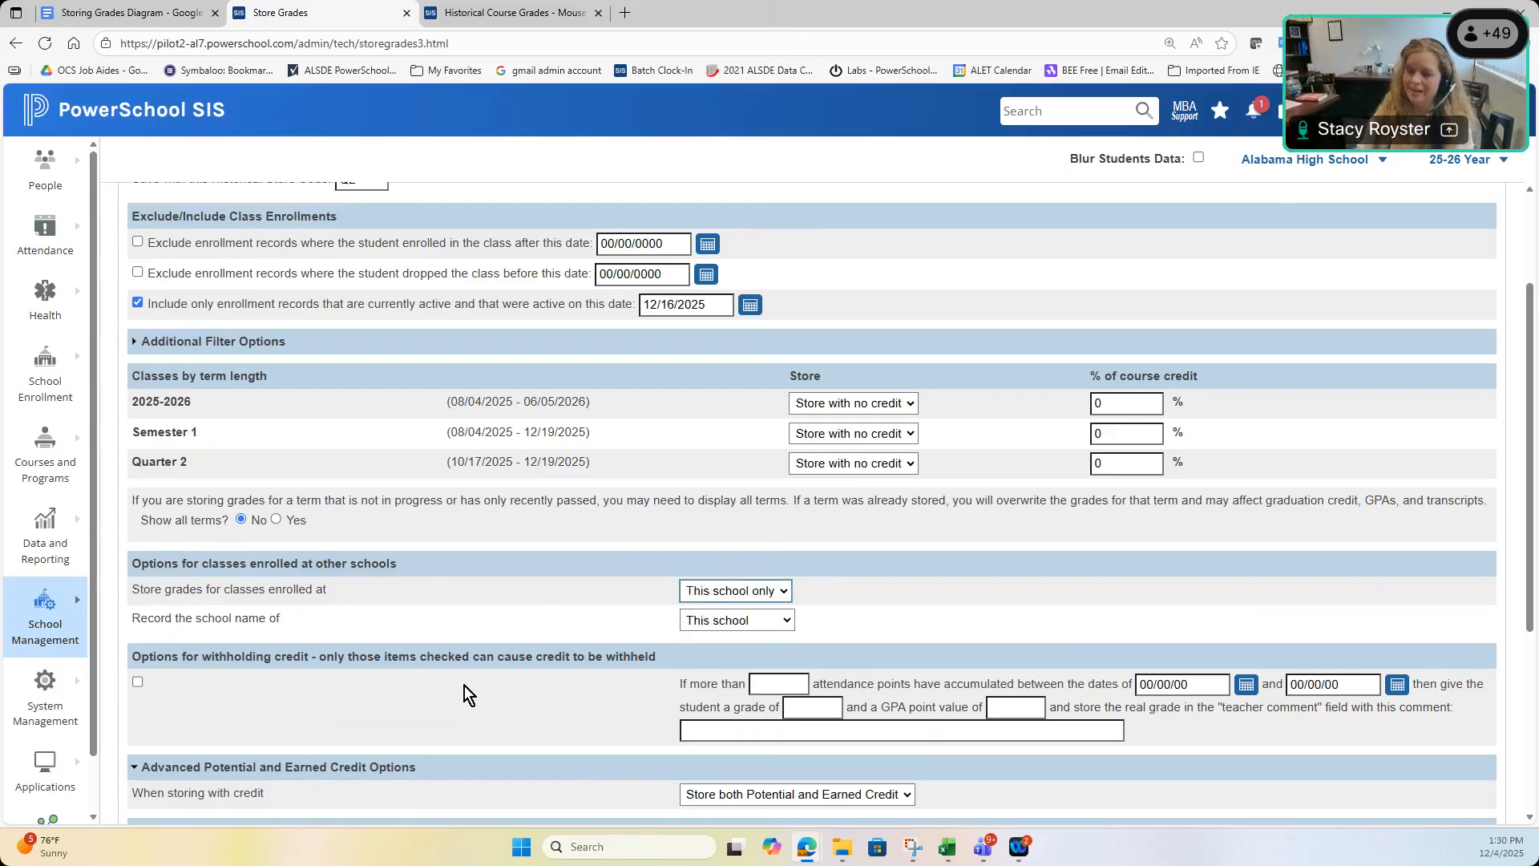
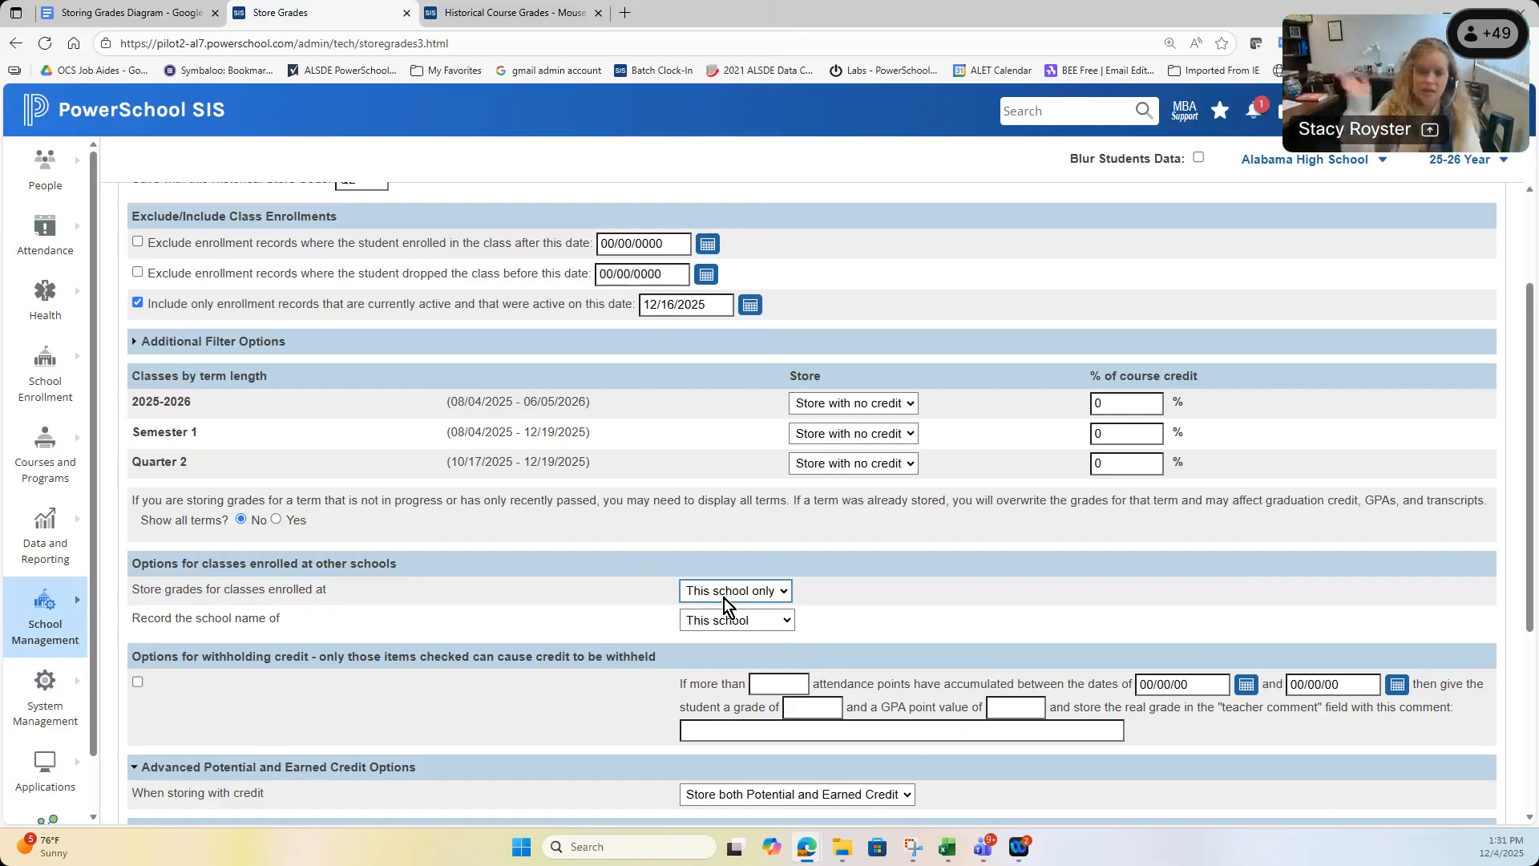
- Switch the Store grades for classes enrolled at option between All schools and This school only, ending on This school only
click(752, 591)
click(755, 617)
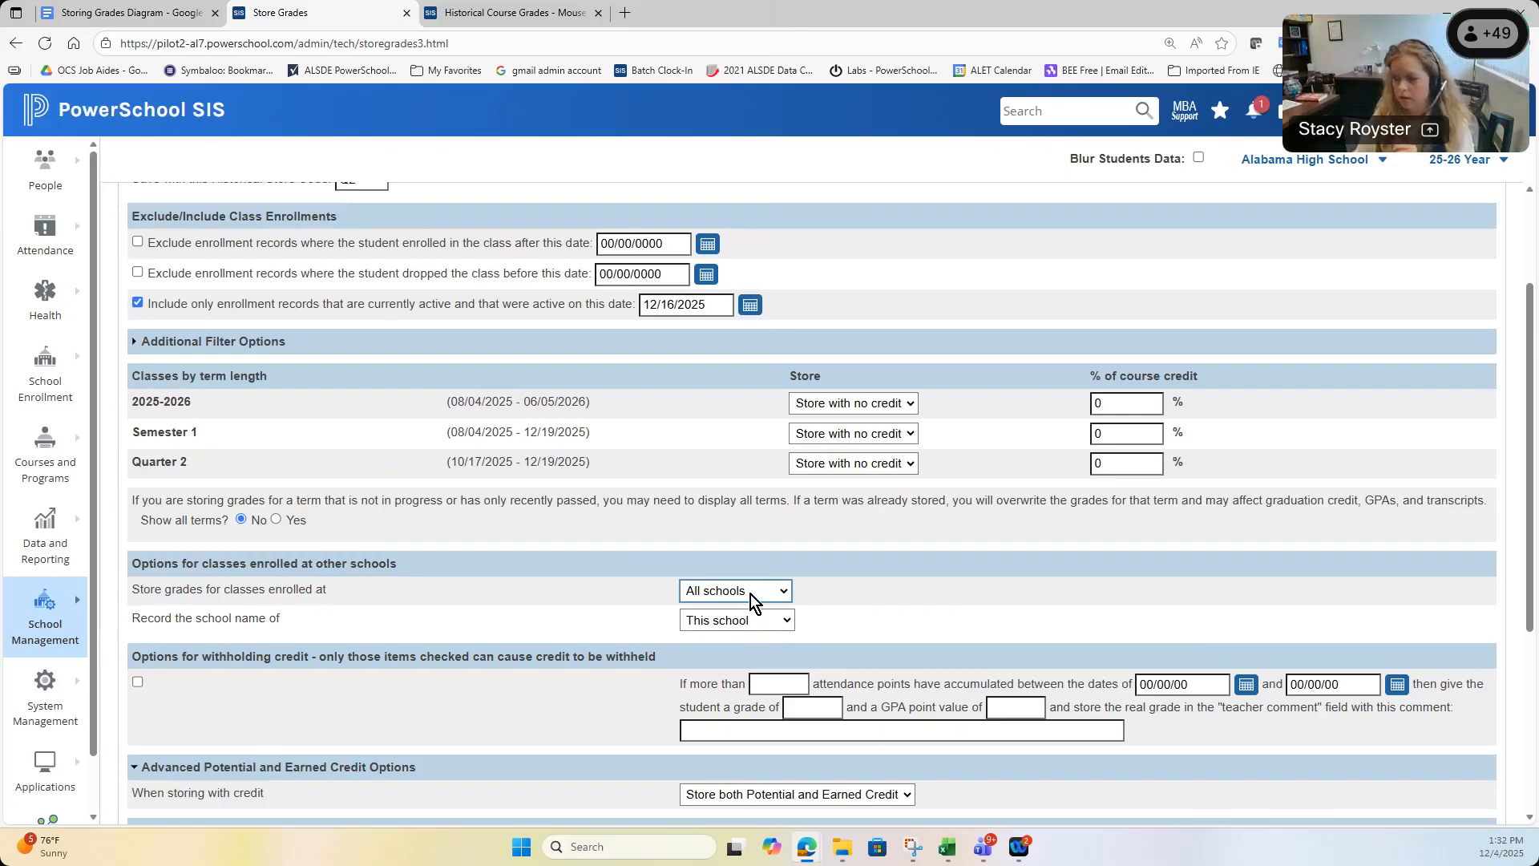
click(757, 590)
click(752, 630)
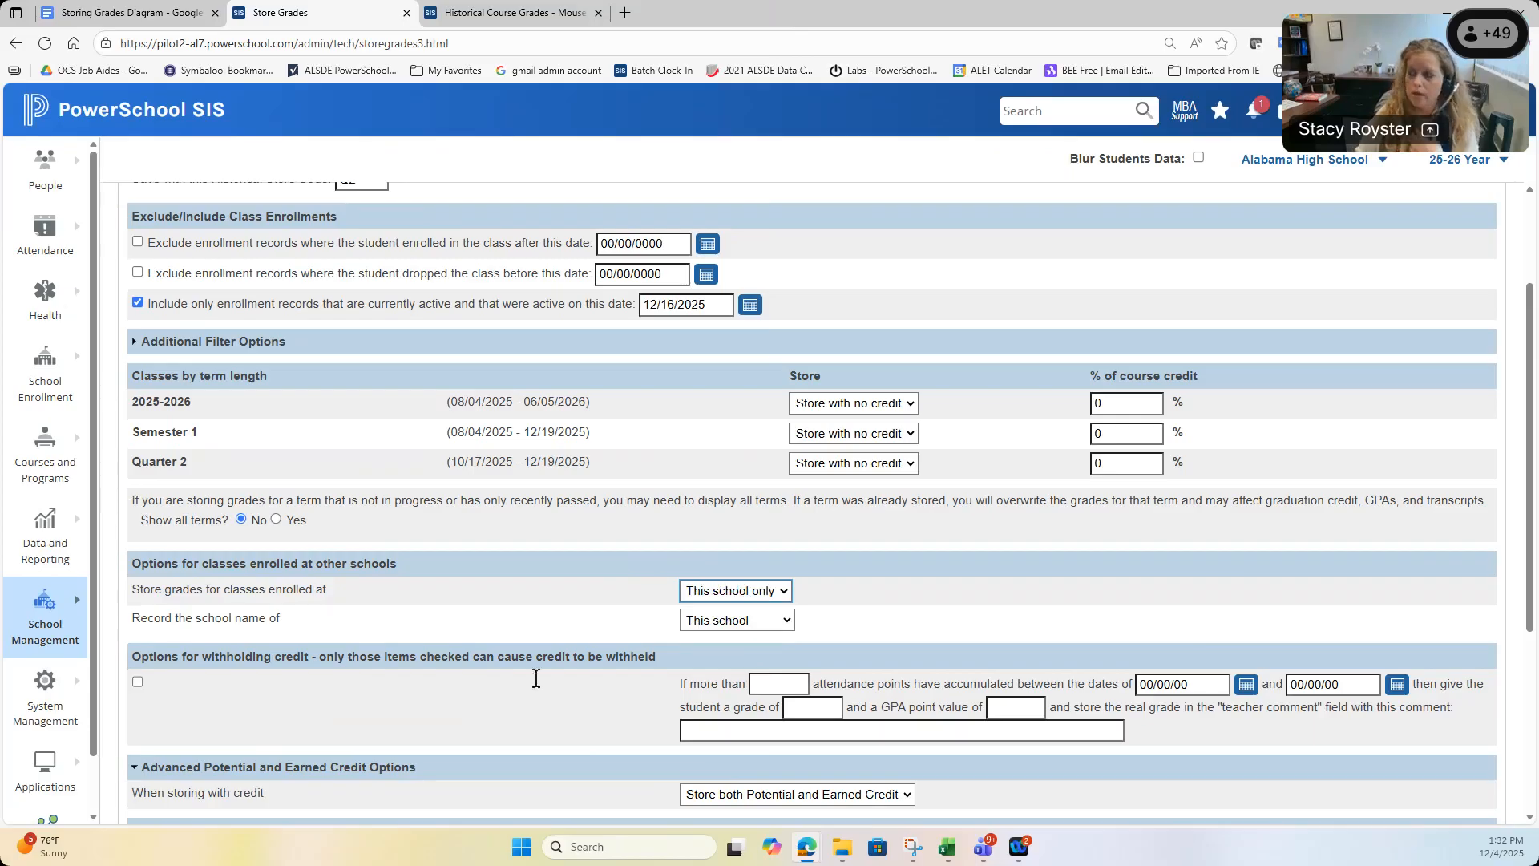
click(710, 592)
click(722, 625)
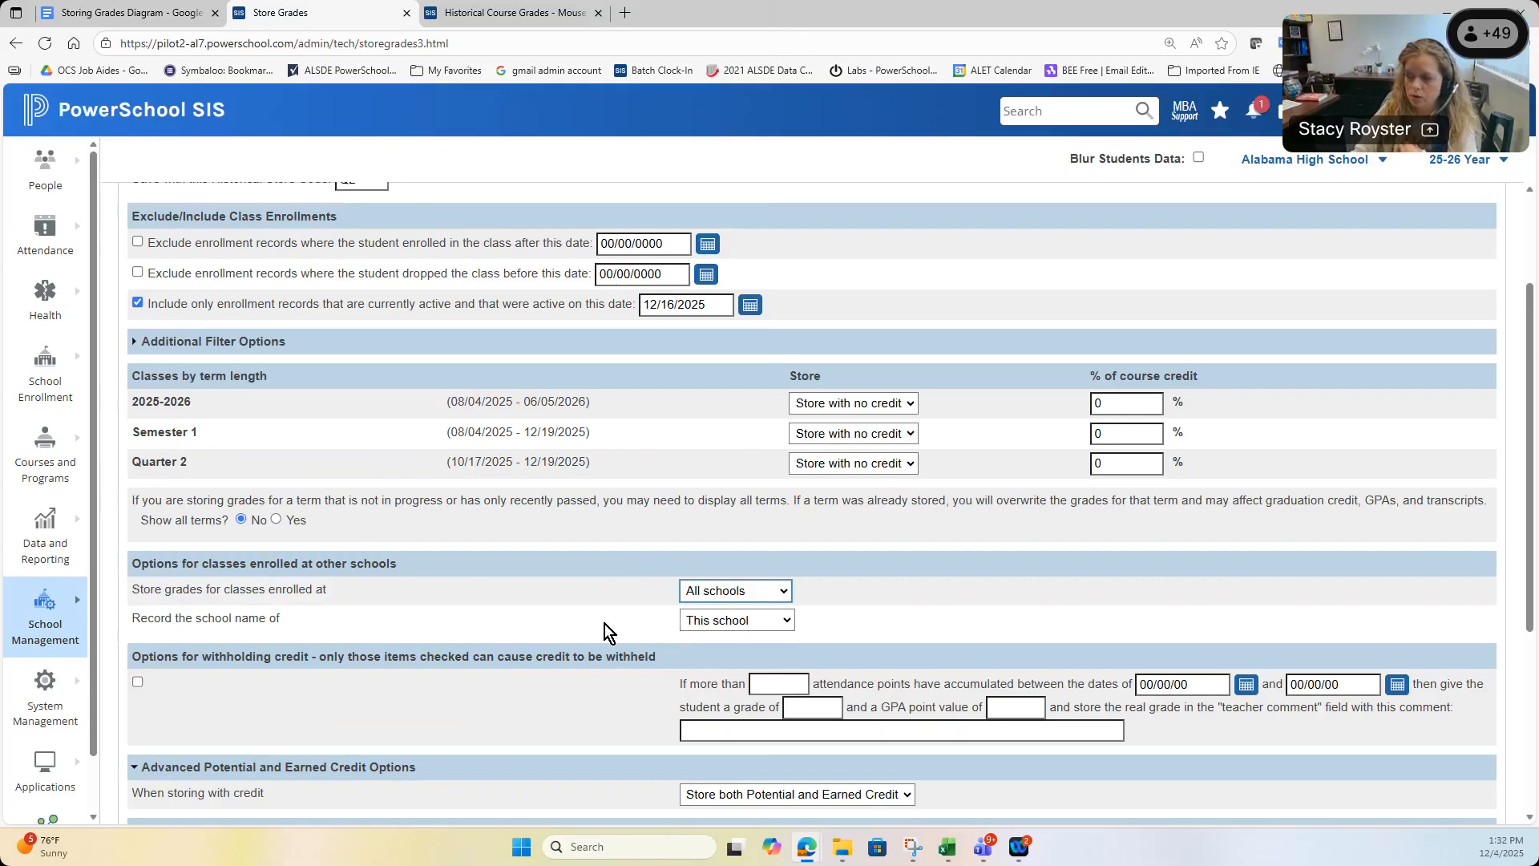
drag(132, 622, 271, 629)
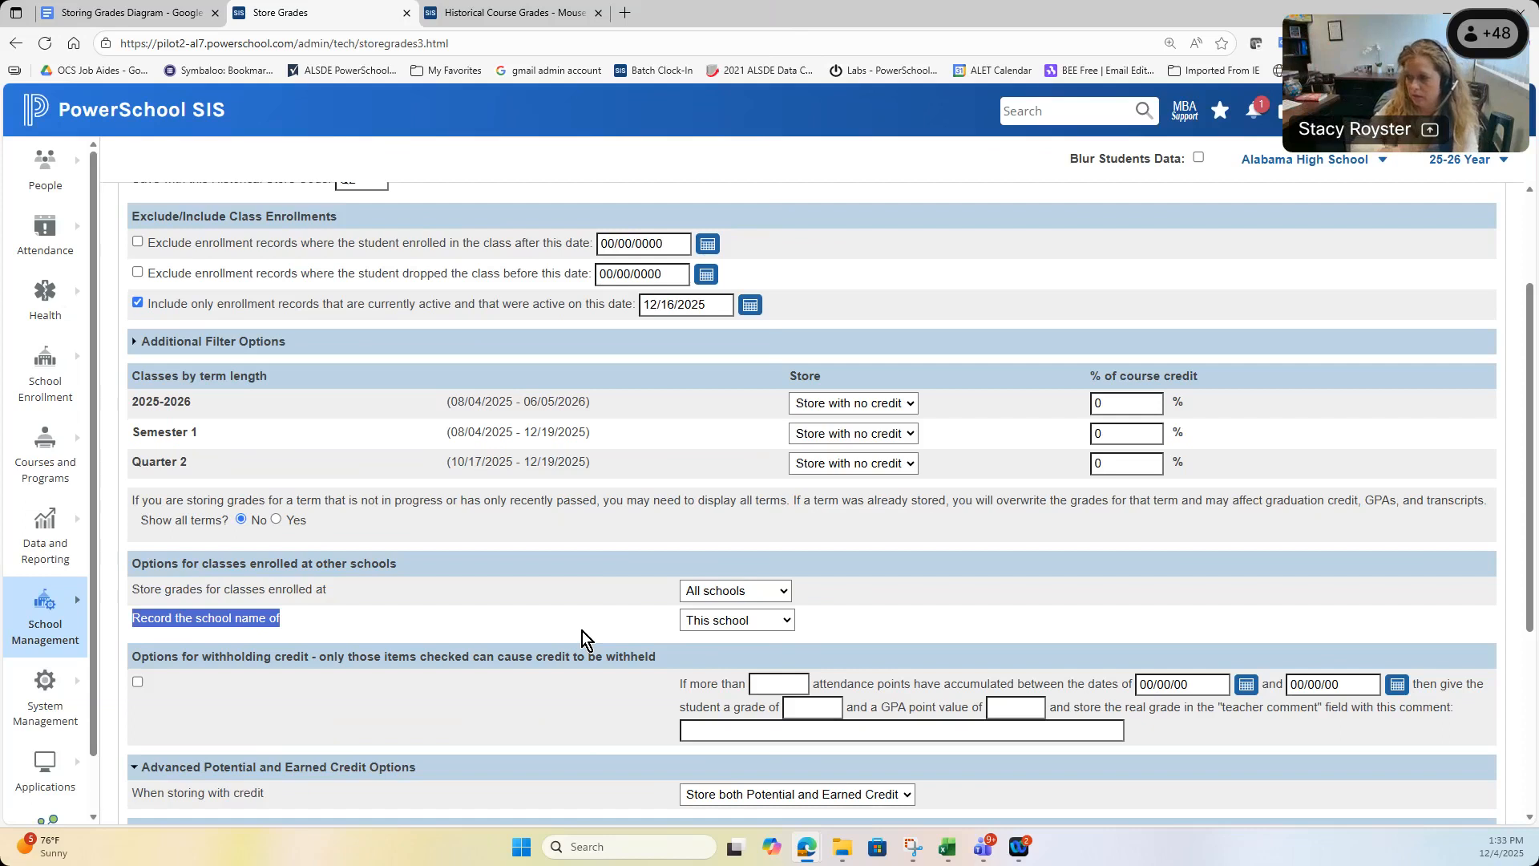
click(706, 590)
click(721, 639)
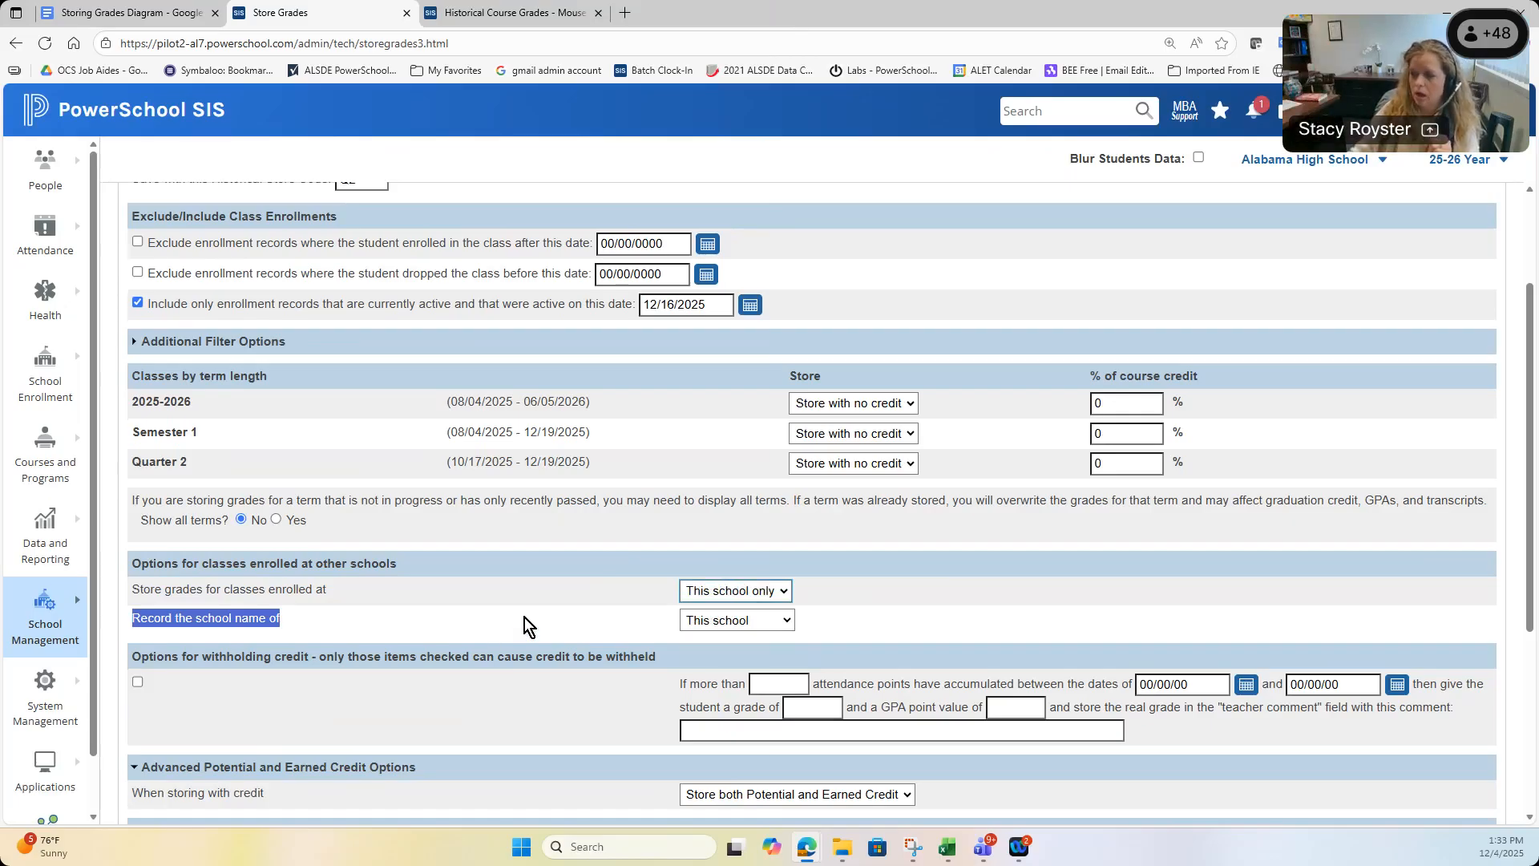
- Review the remaining Store Grades options and submit the page to permanently store the Q2 grades
scroll(524, 619, down, 3)
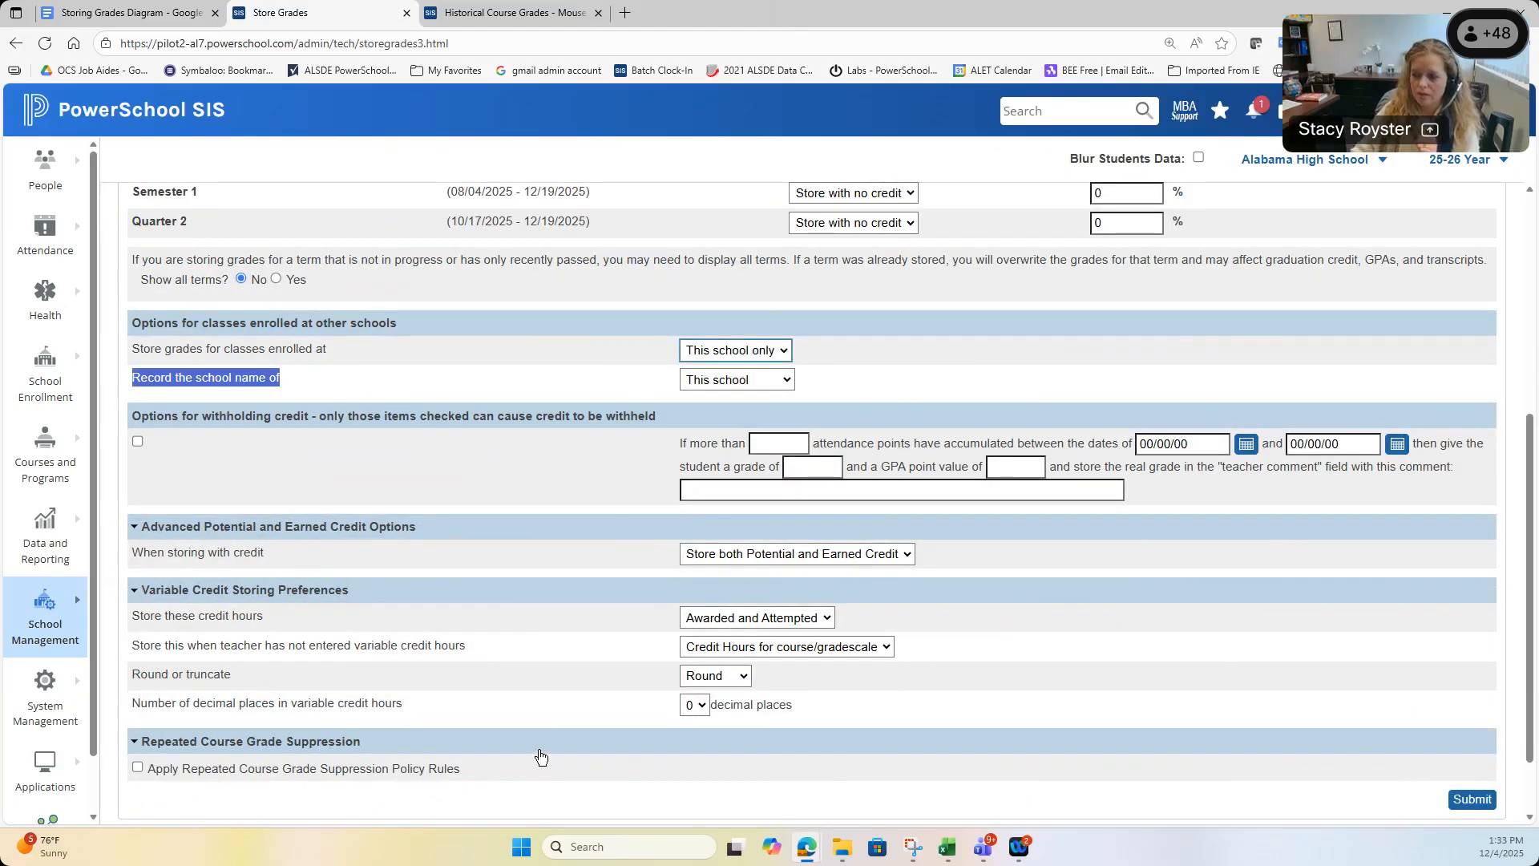
scroll(535, 755, up, 4)
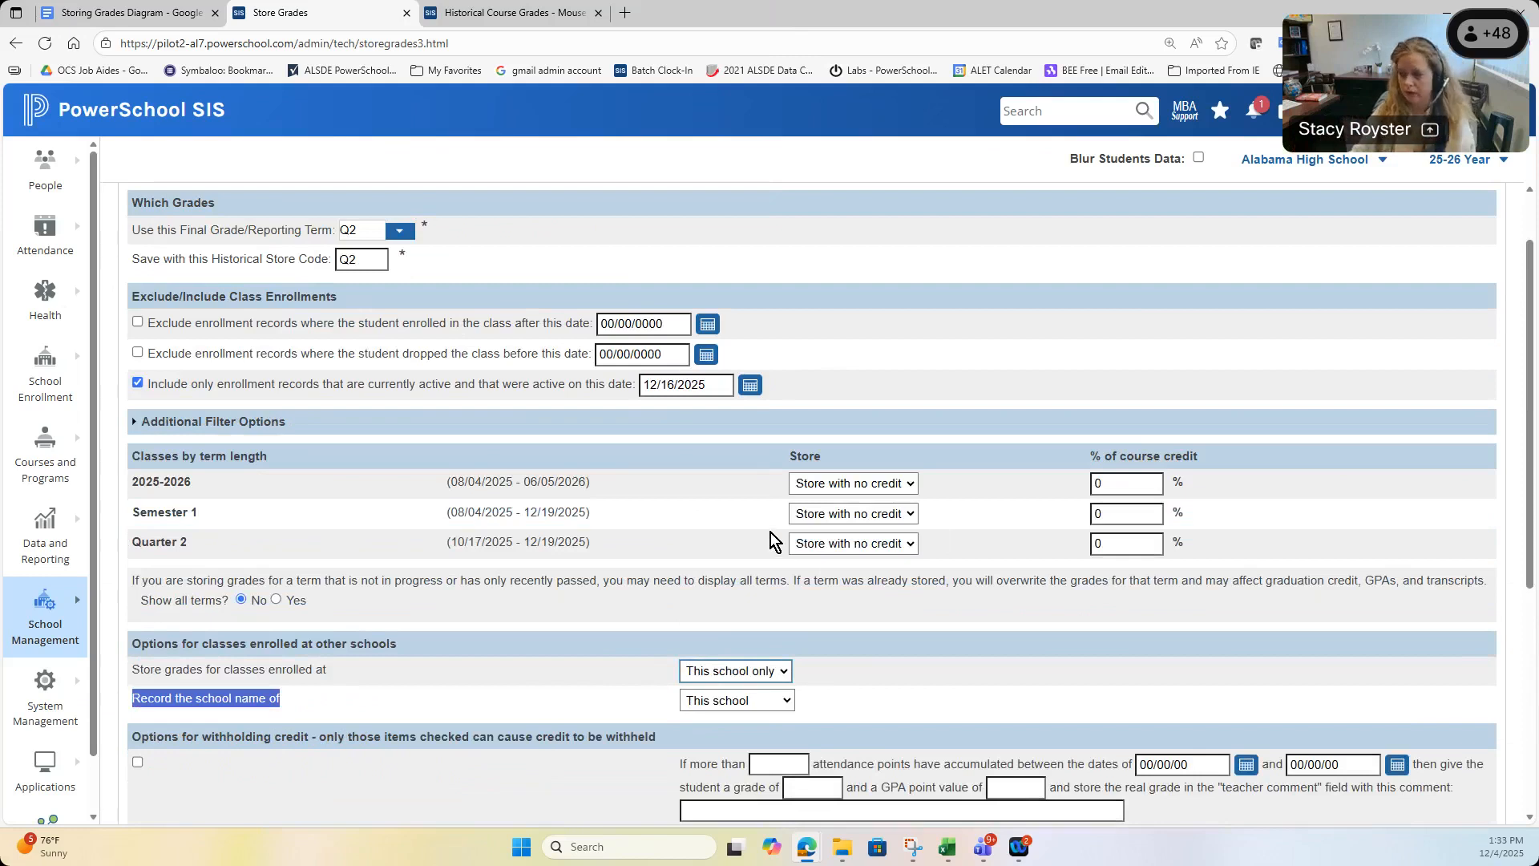
scroll(788, 523, down, 5)
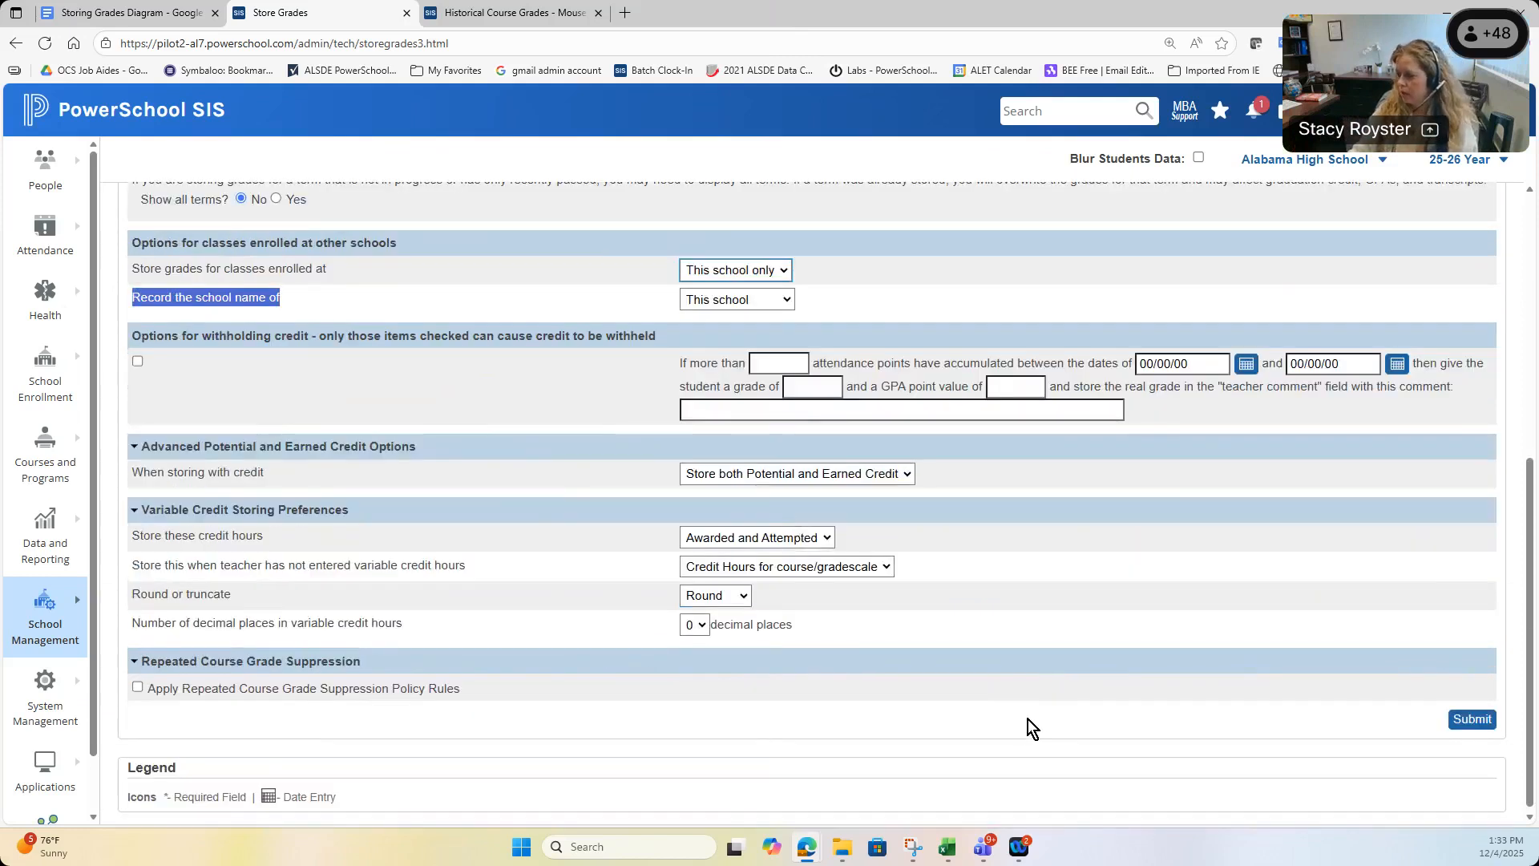
click(1469, 720)
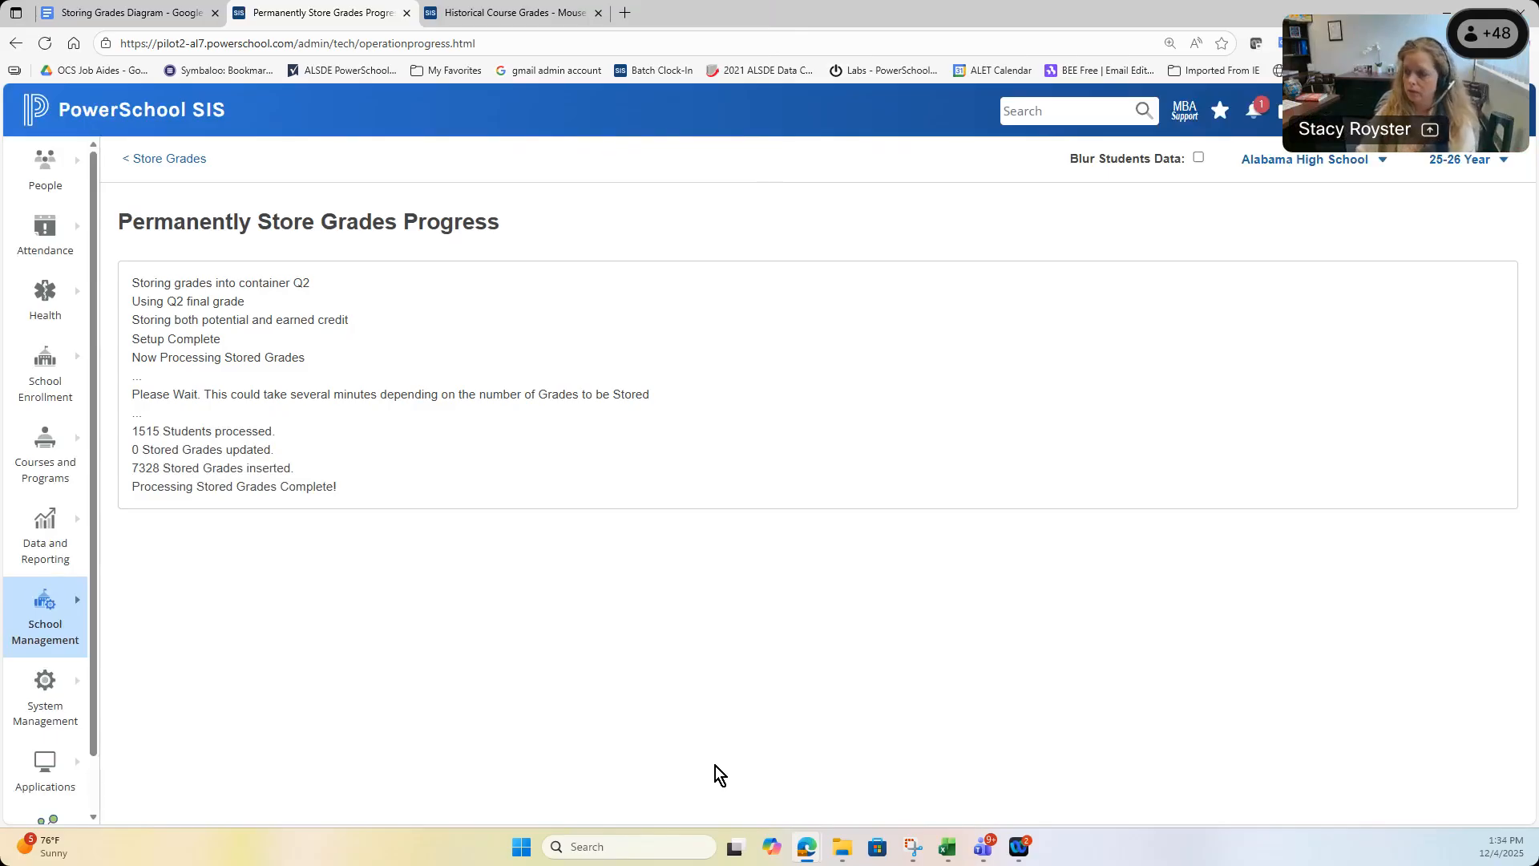
- Check the open student's Historical Course Grades, and view the United States History II class's Q2 grades in PowerTeacher Pro
click(519, 13)
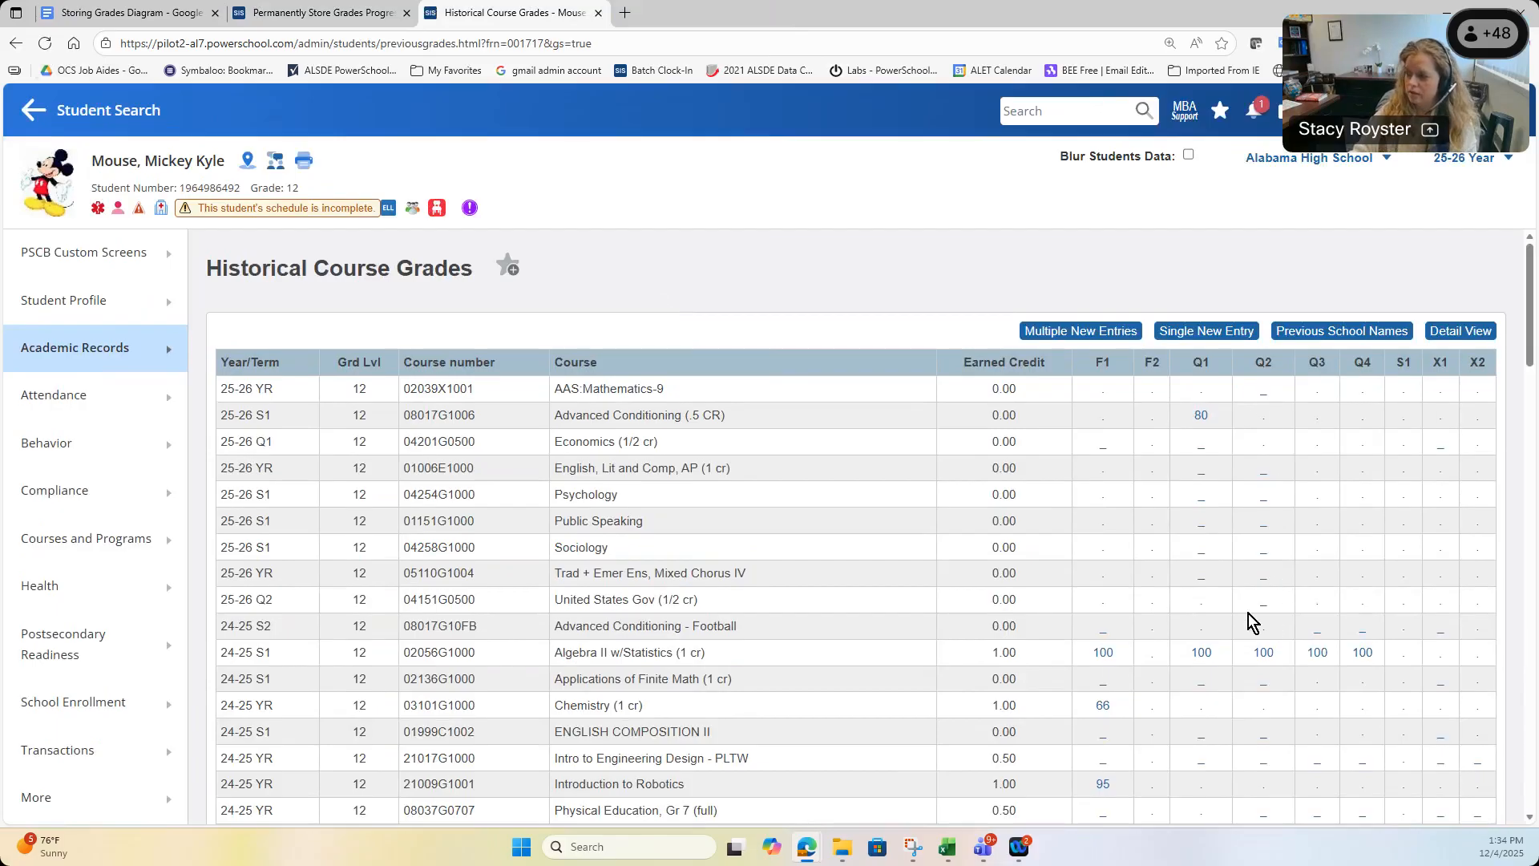
mouse_move(818, 849)
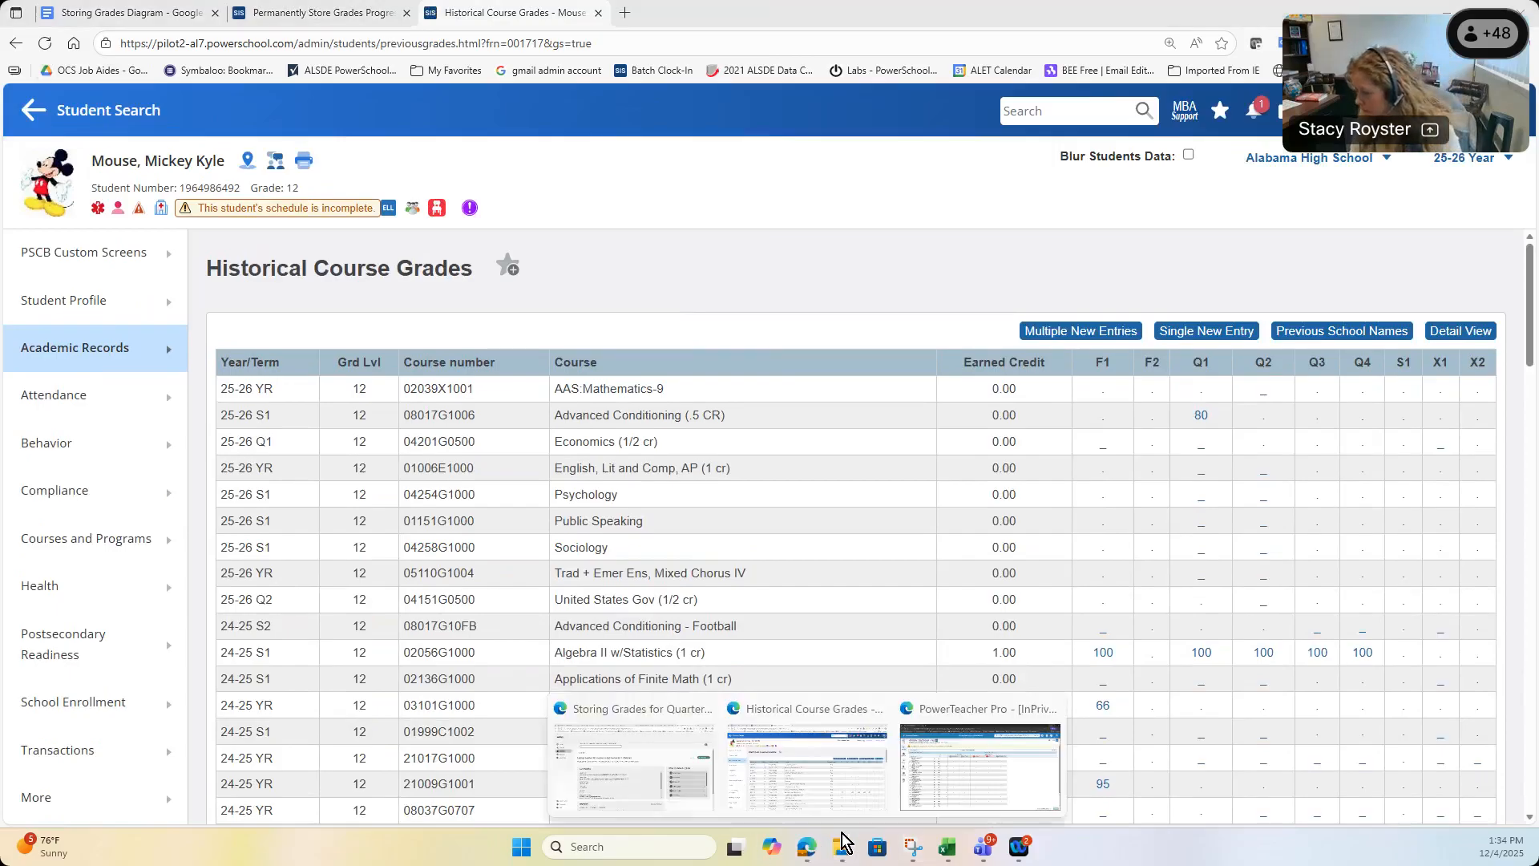
click(973, 797)
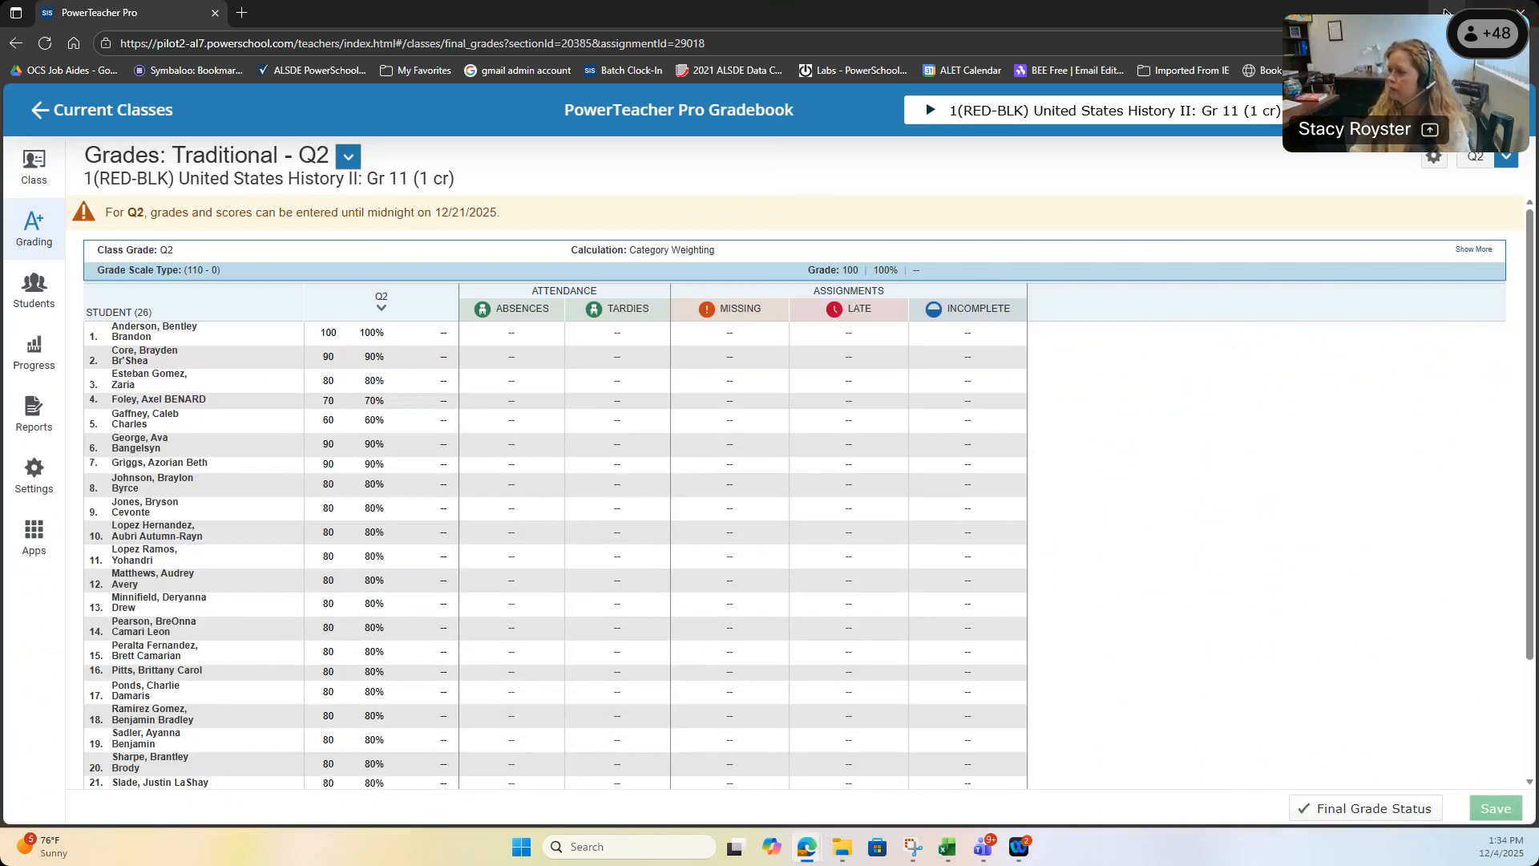
- Back in PowerSchool SIS, search for the class's first listed student and view their Historical Course Grades, closing the previous student's page
click(1445, 11)
click(1024, 120)
text(anderson)
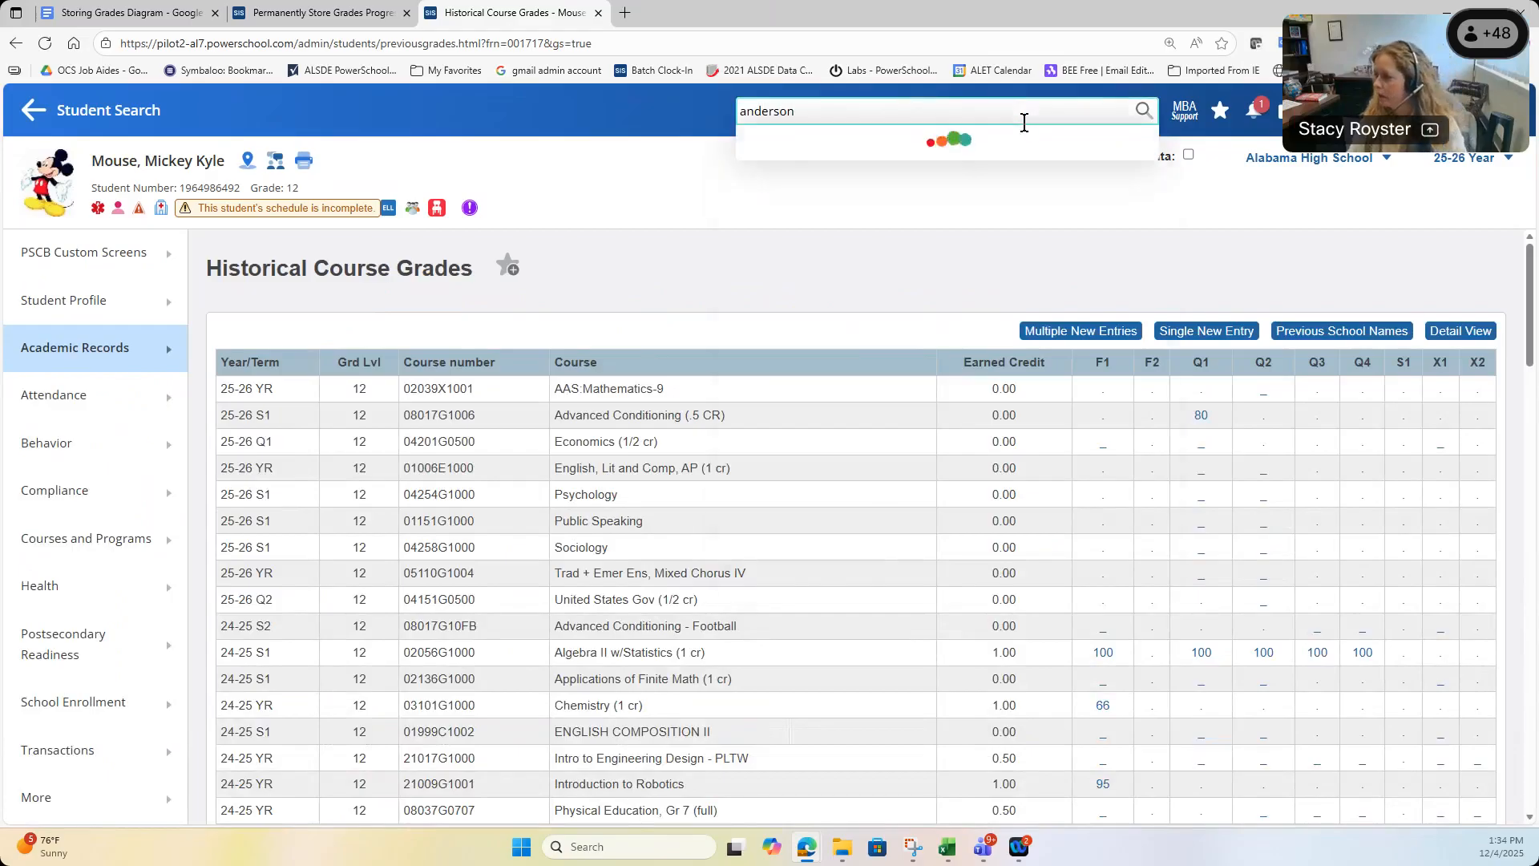
click(906, 176)
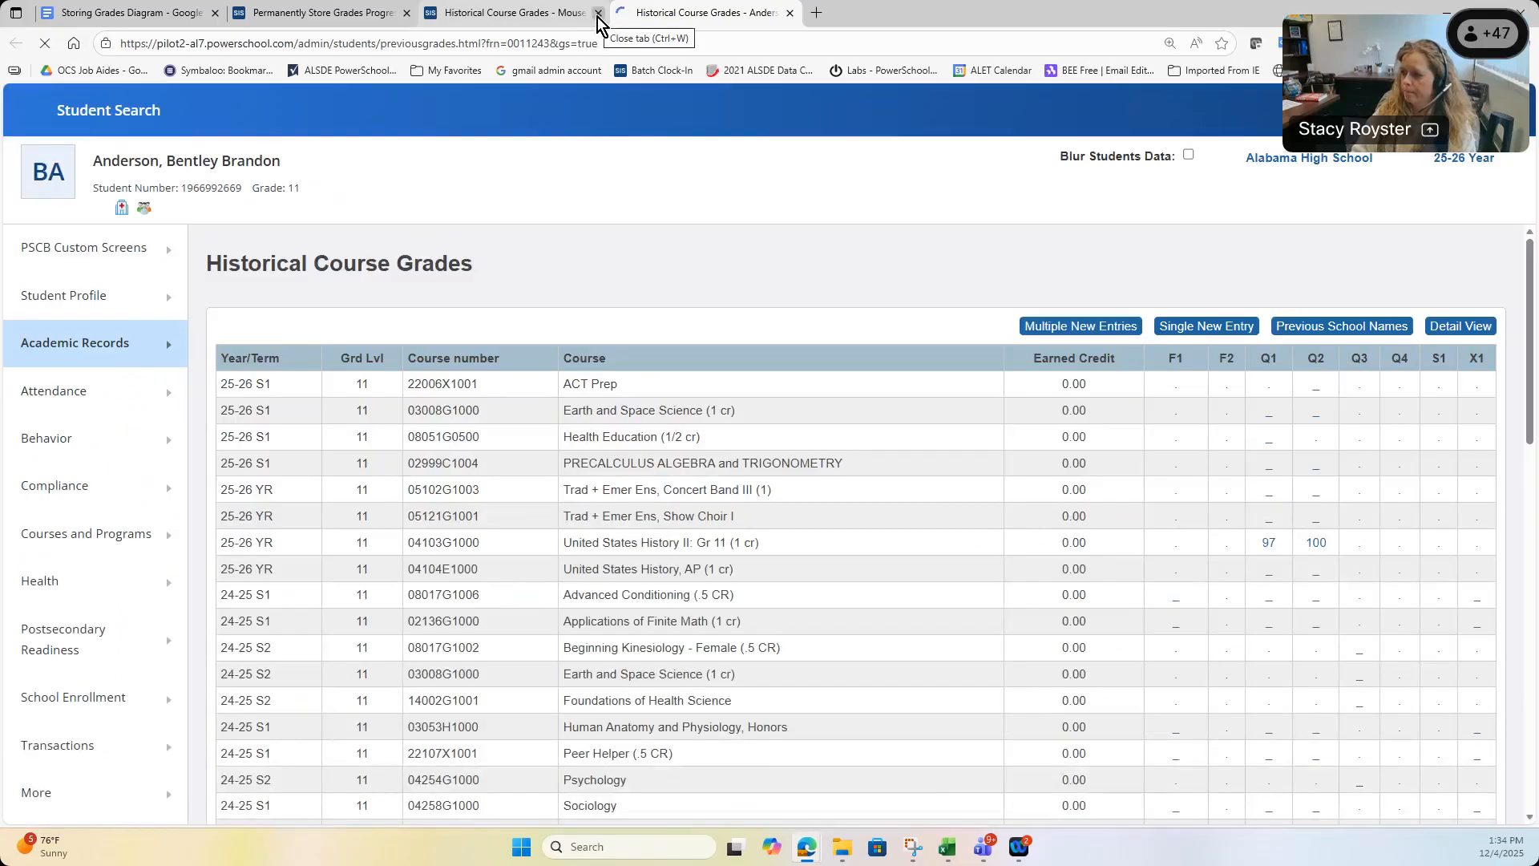
click(598, 14)
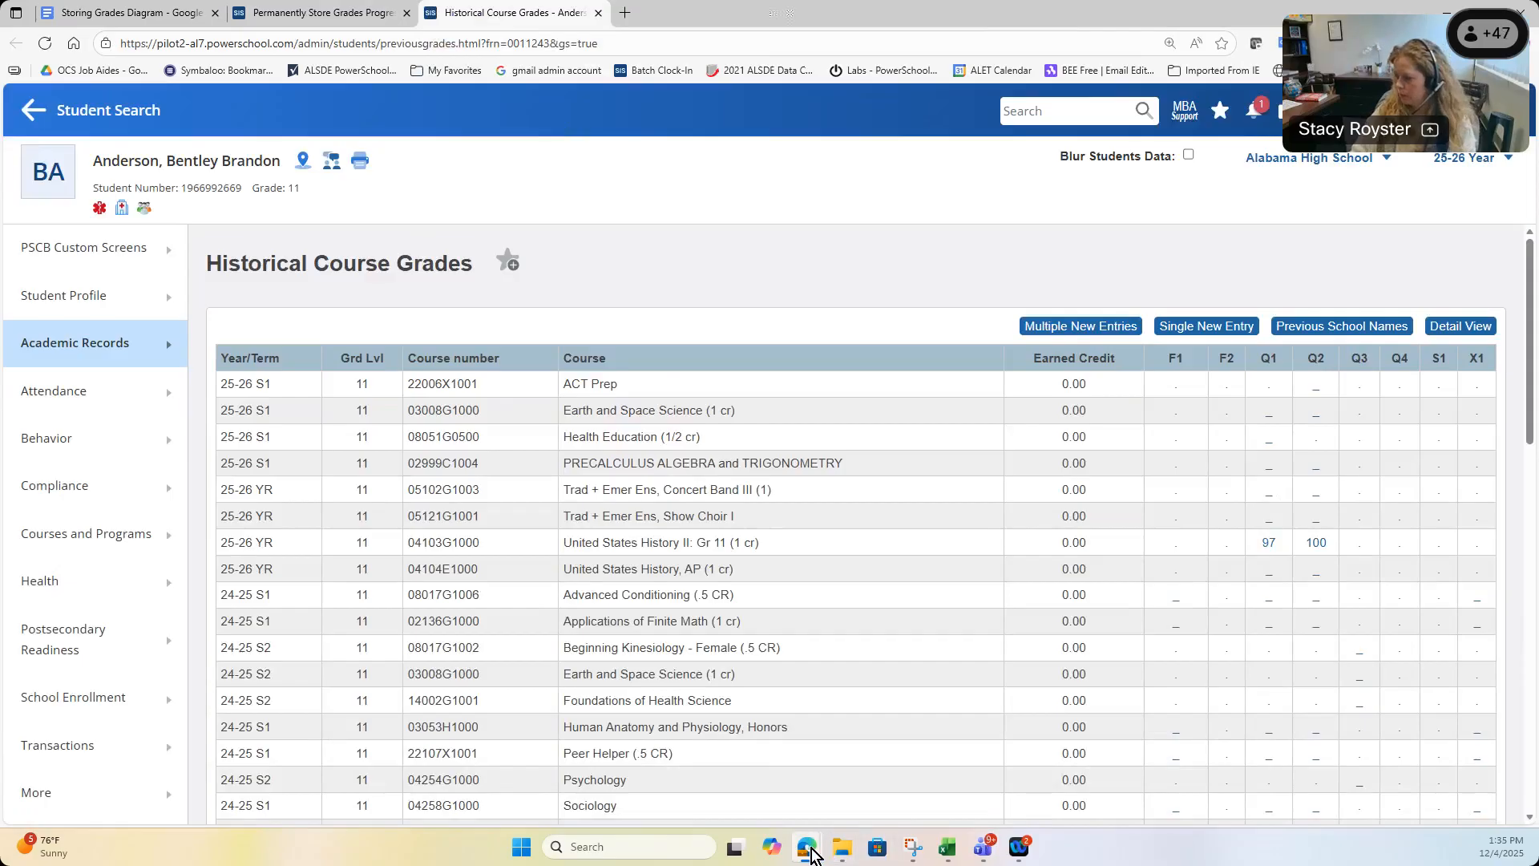
- In PowerTeacher Pro's All Reporting Terms grades, enter an X1 grade of 88 for the first listed student and save it
mouse_move(808, 848)
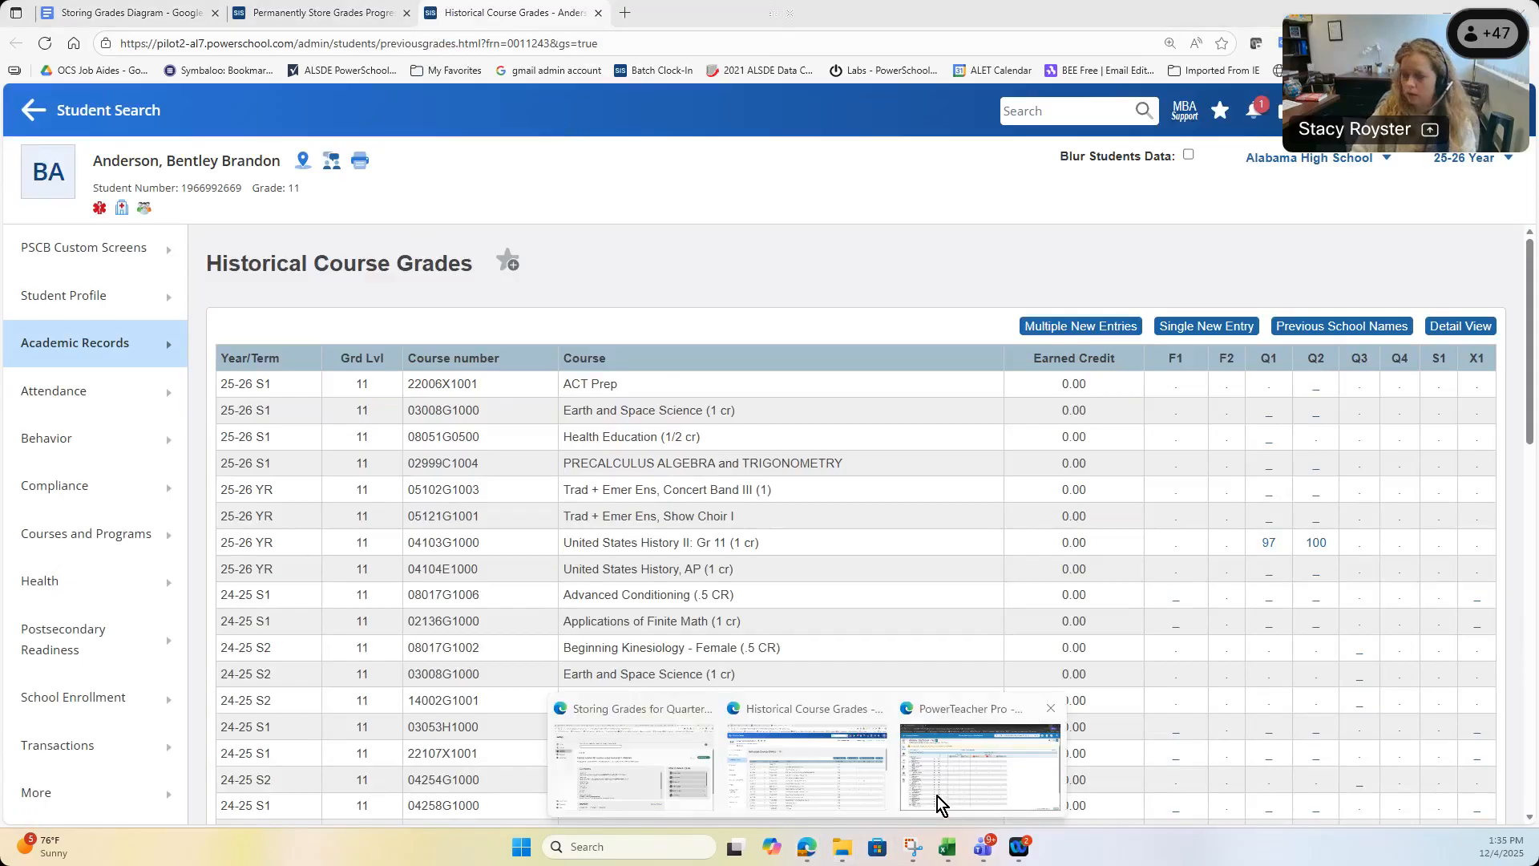
click(940, 802)
click(34, 233)
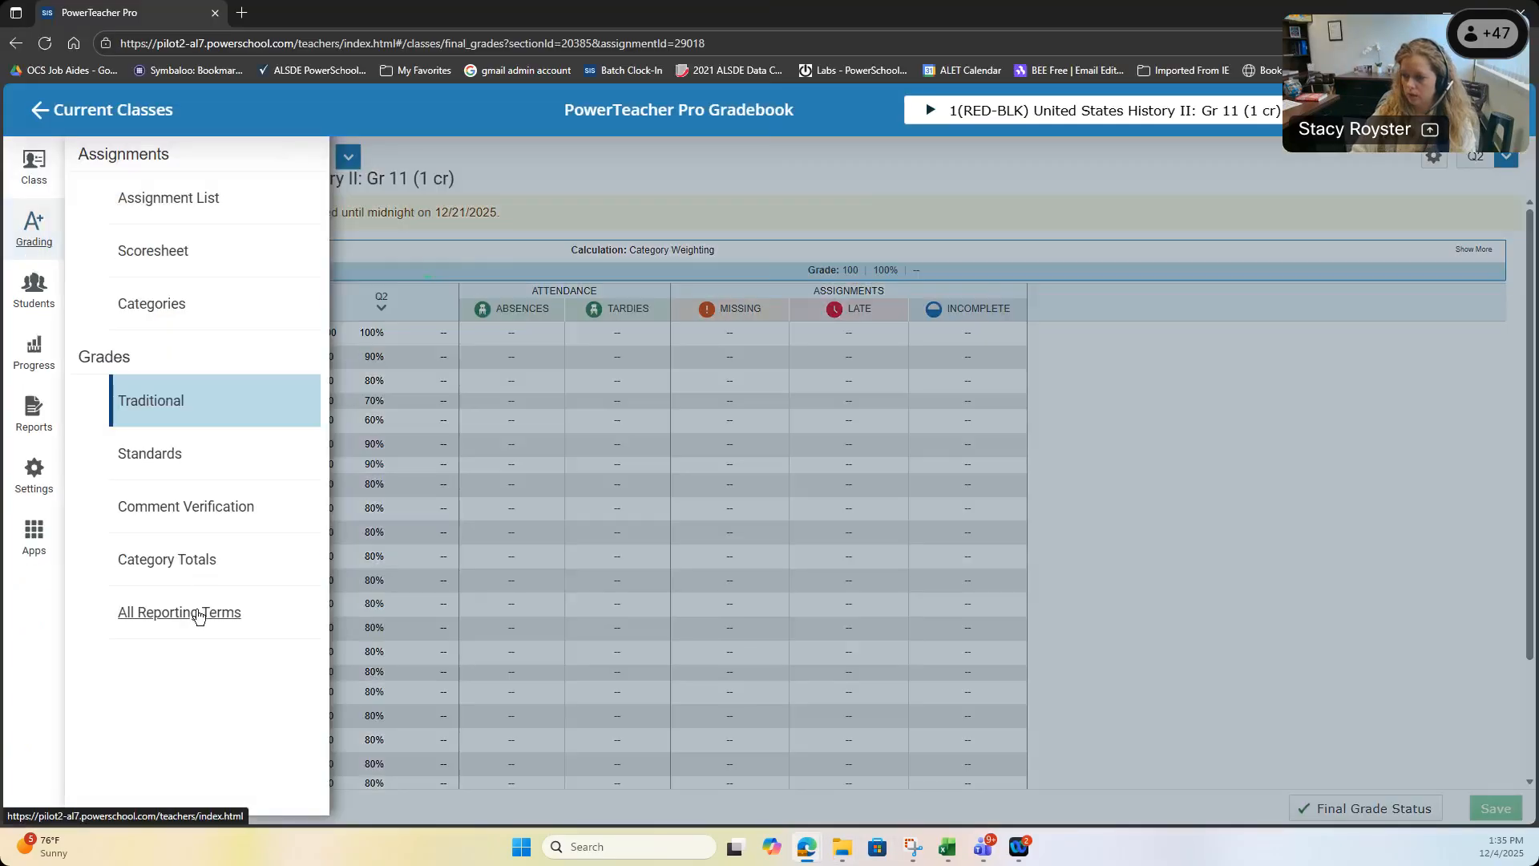
click(206, 612)
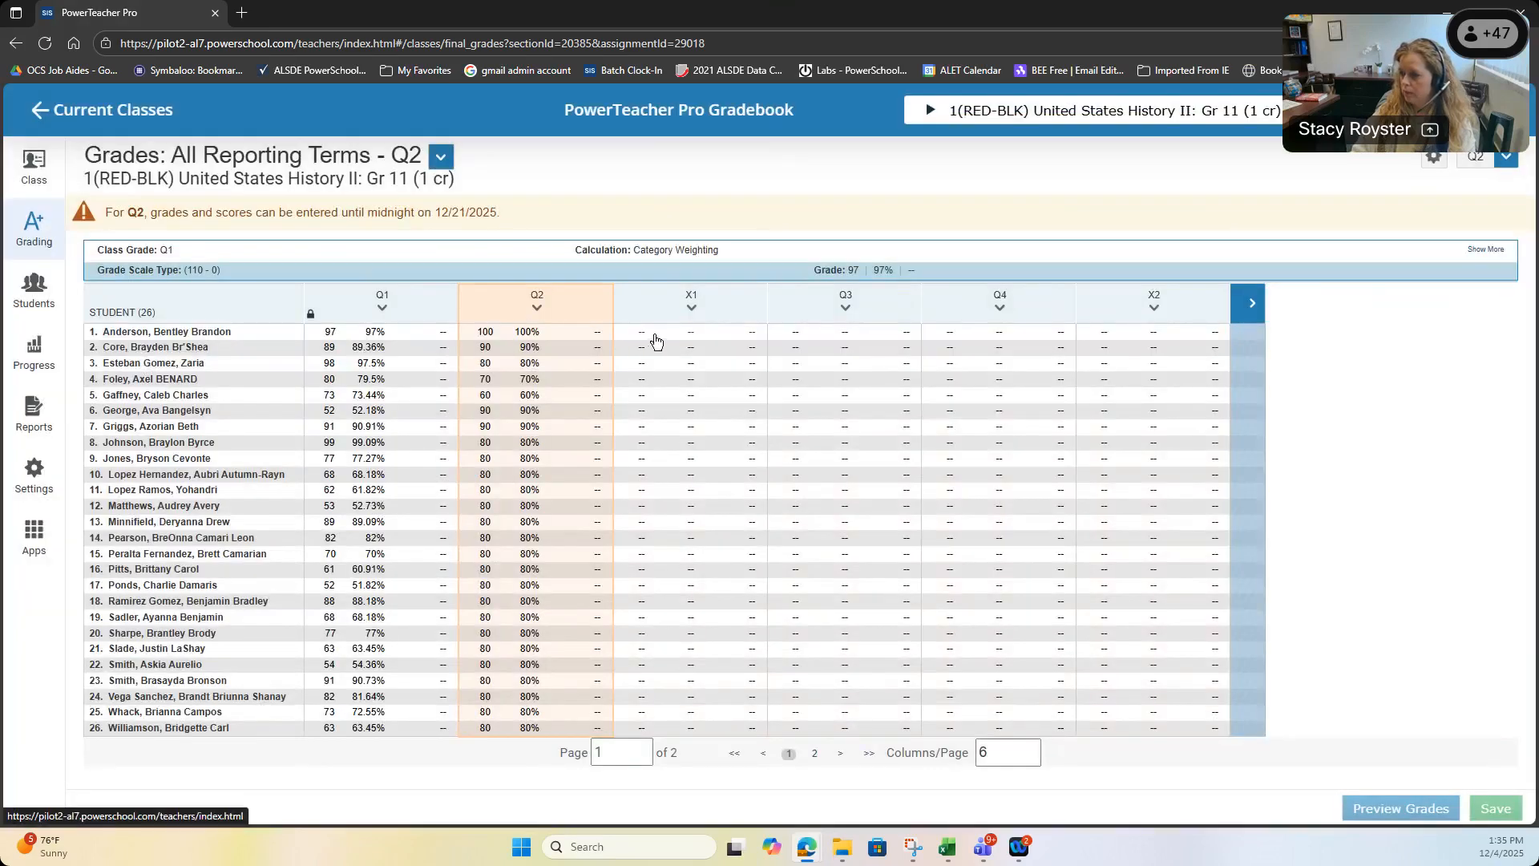
click(656, 339)
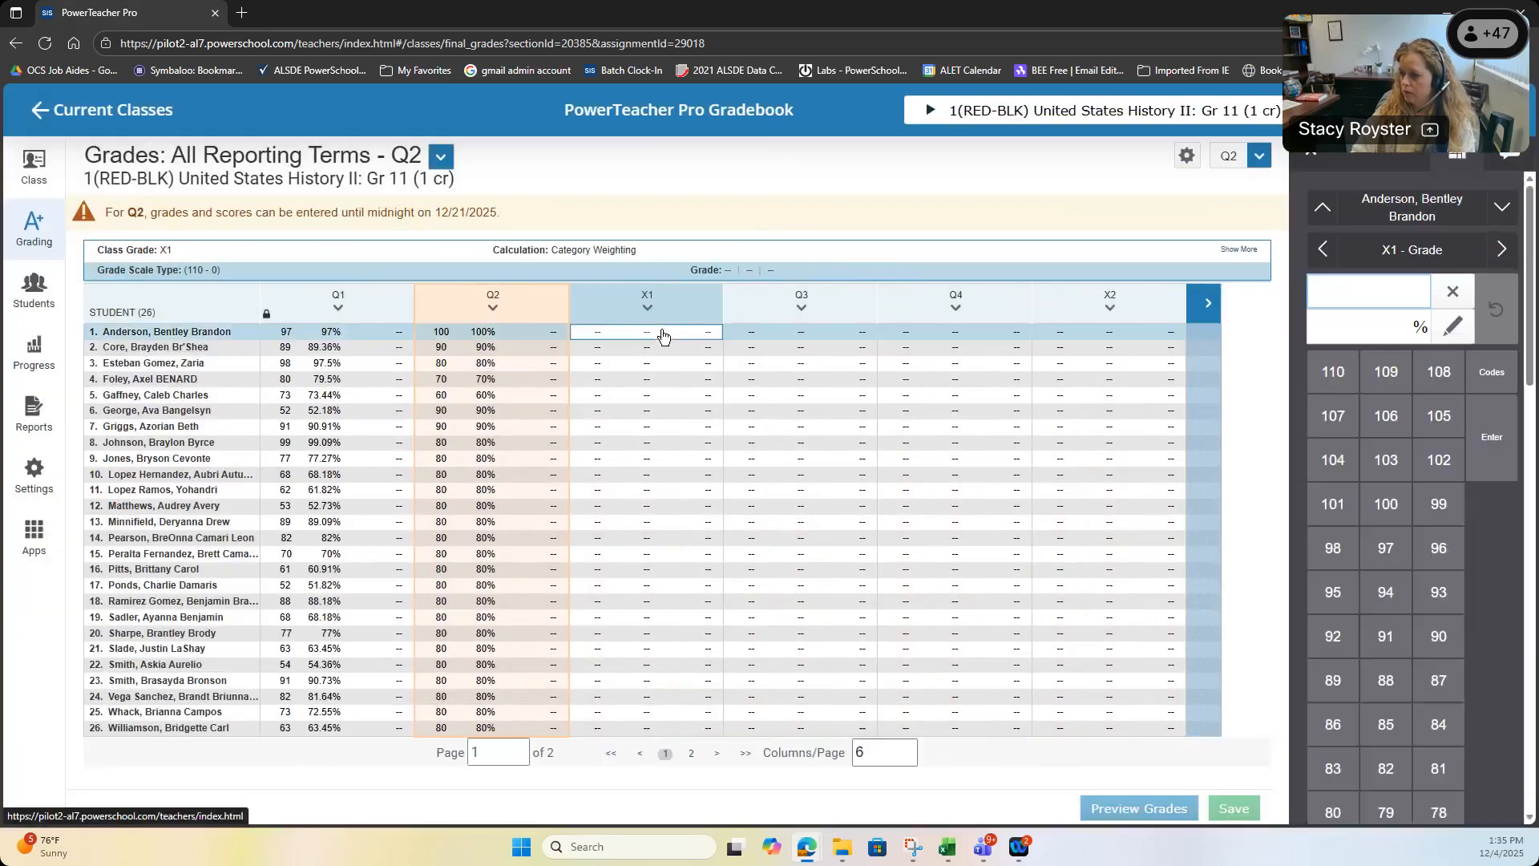
click(1385, 680)
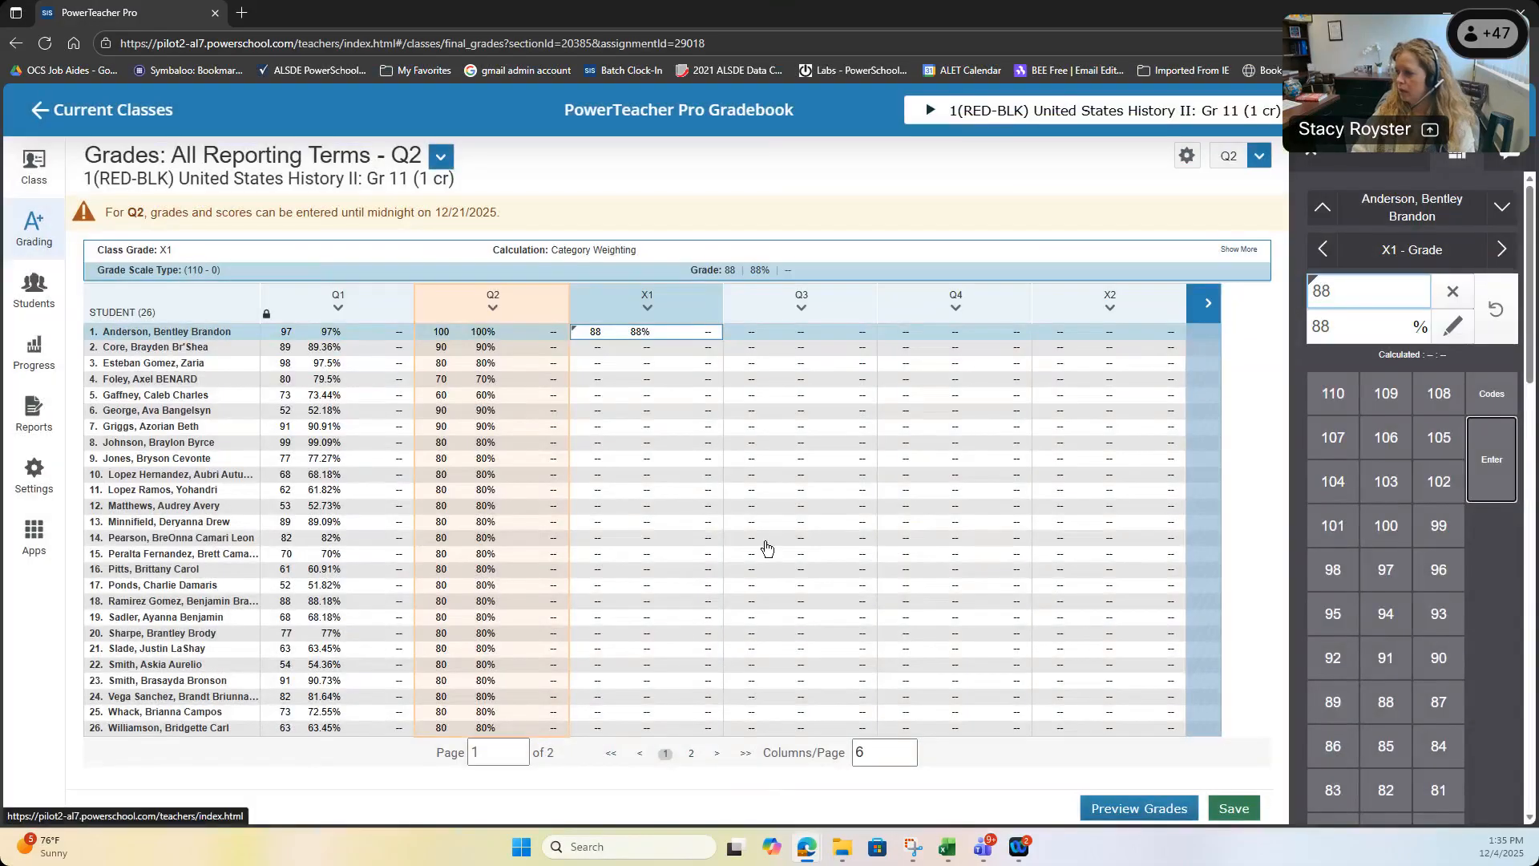
click(1235, 808)
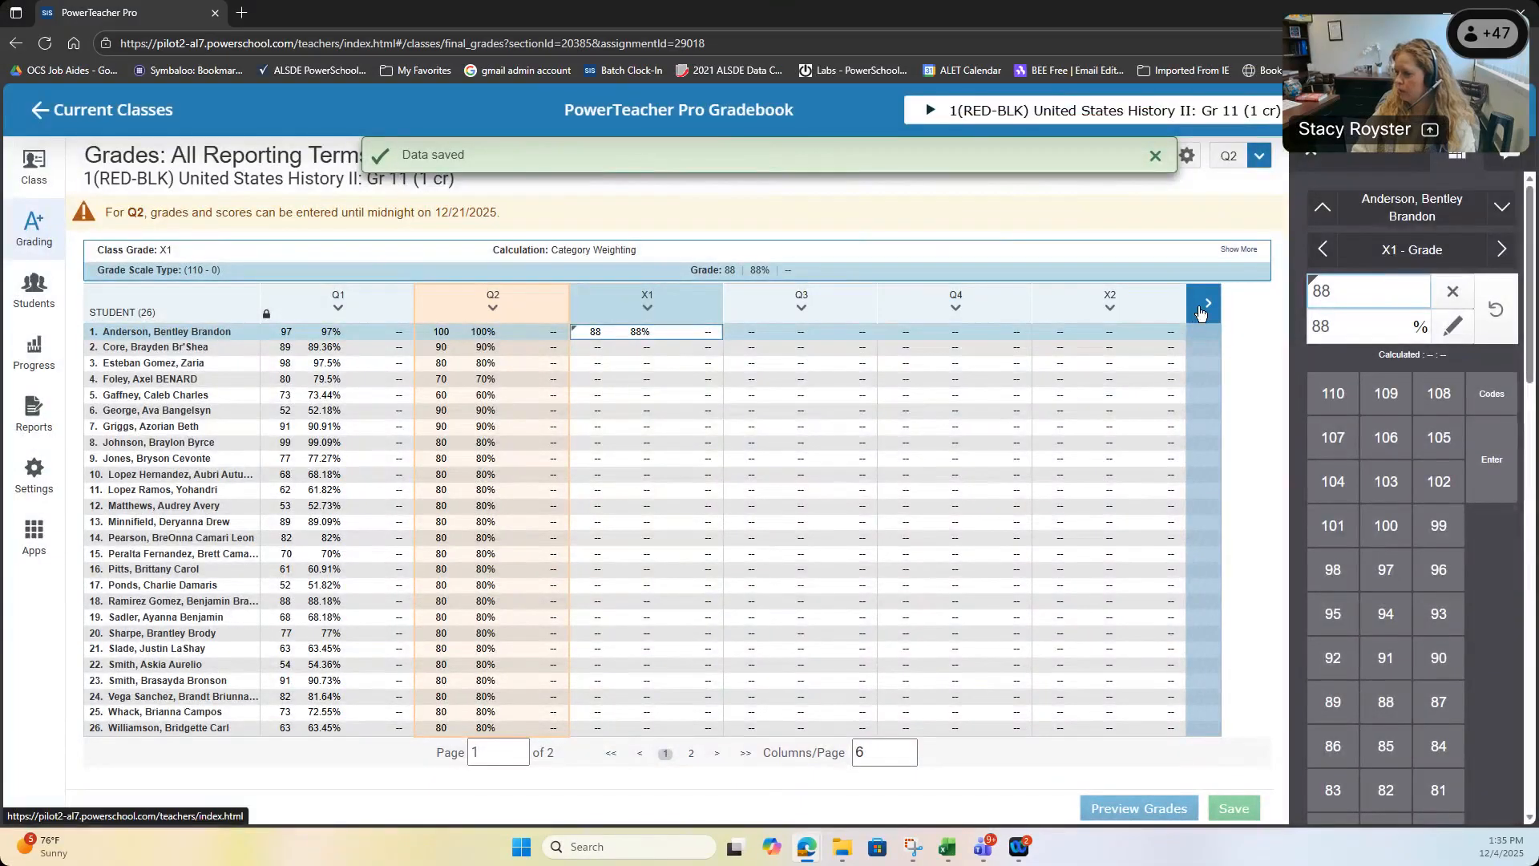
- View the class's F1 grades, and return to the Storing Grades Diagram to consult its End of 2nd Quarter table
click(1201, 309)
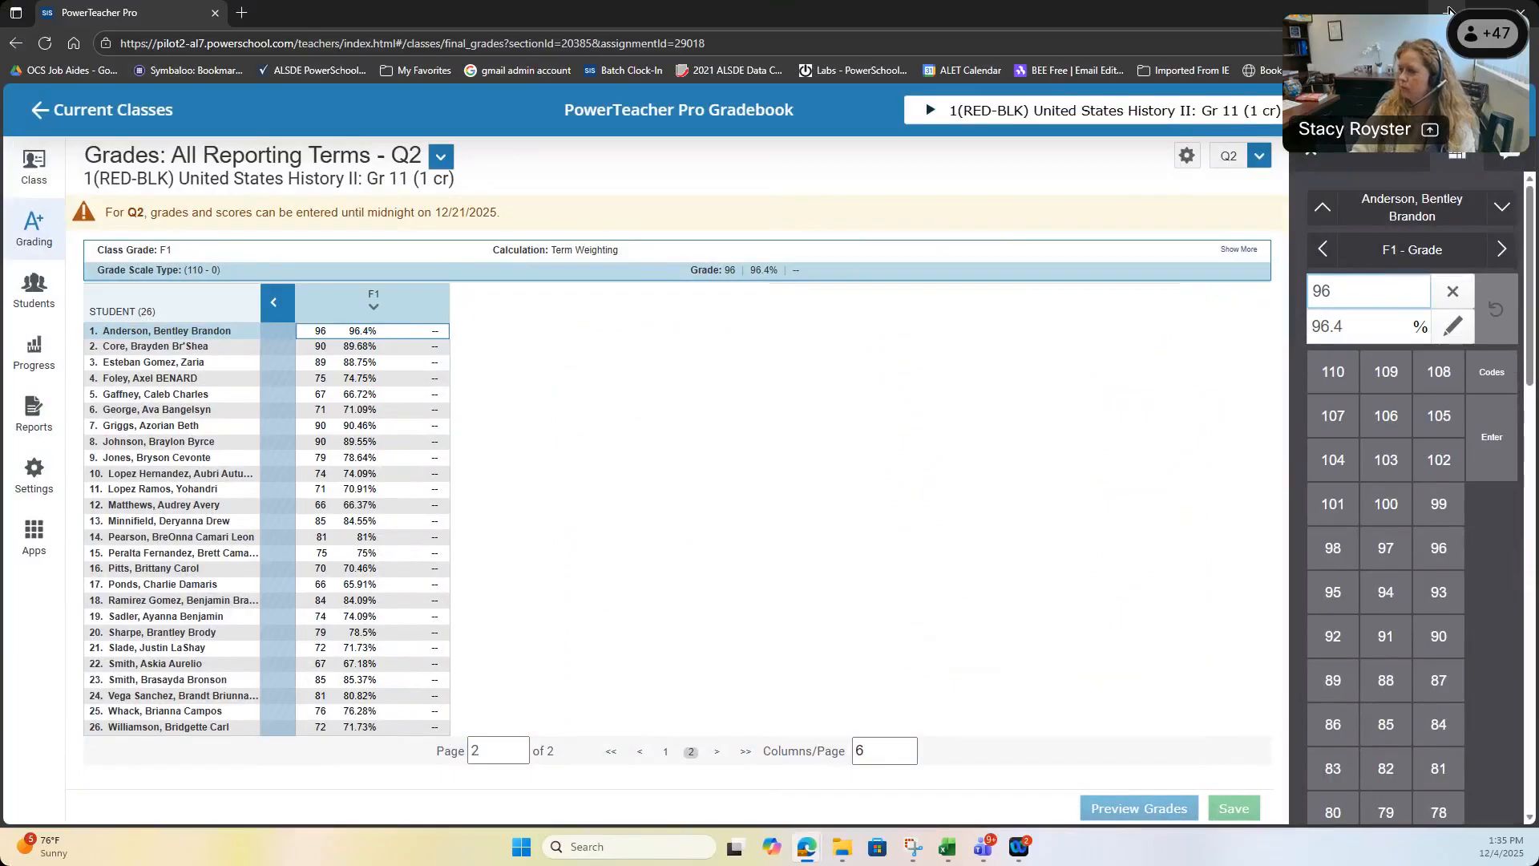
click(1449, 9)
click(320, 12)
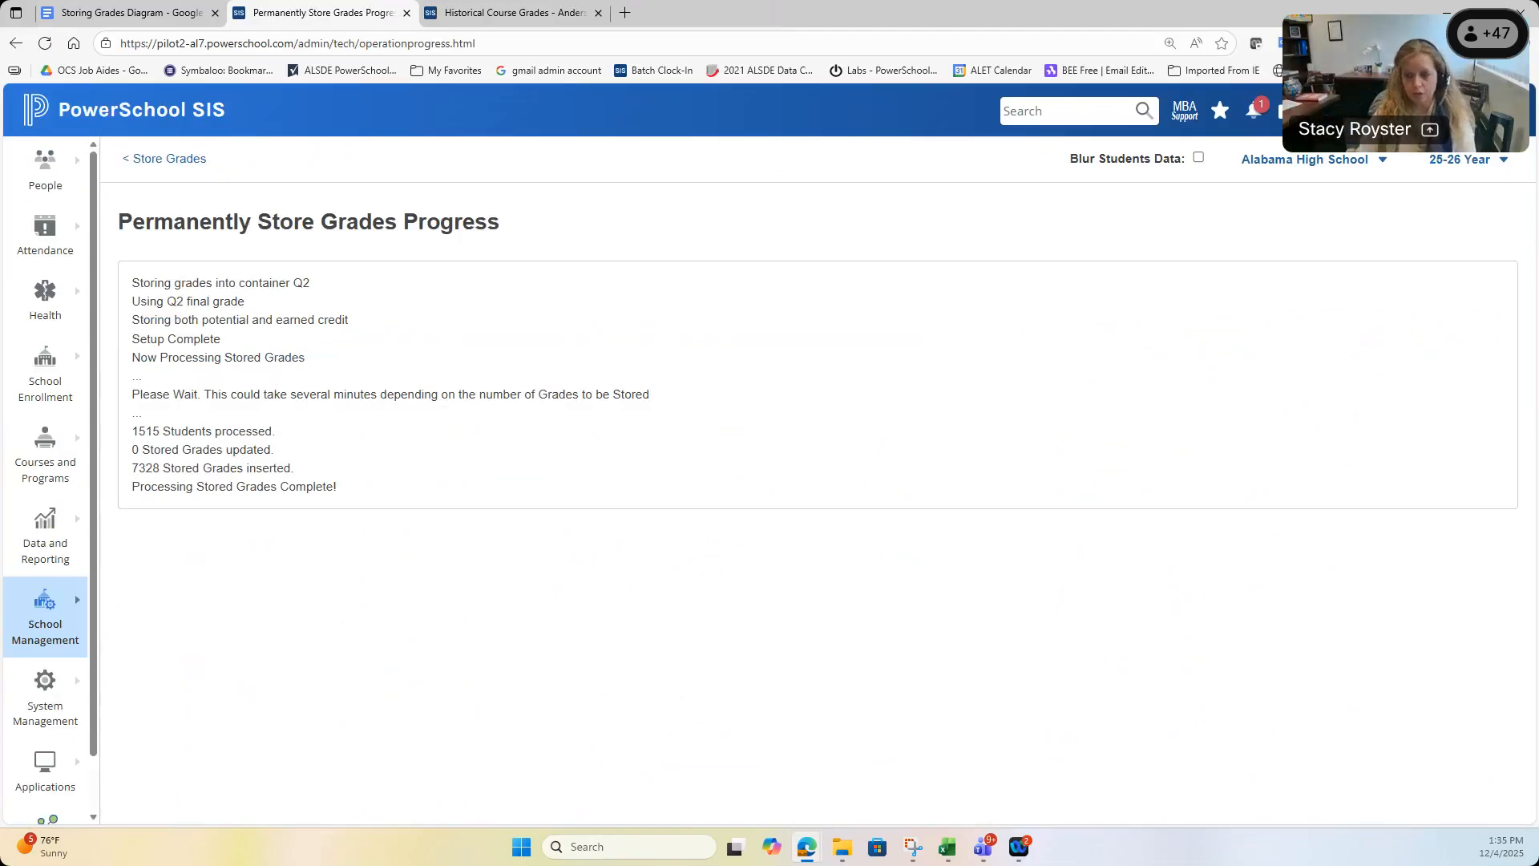
click(122, 24)
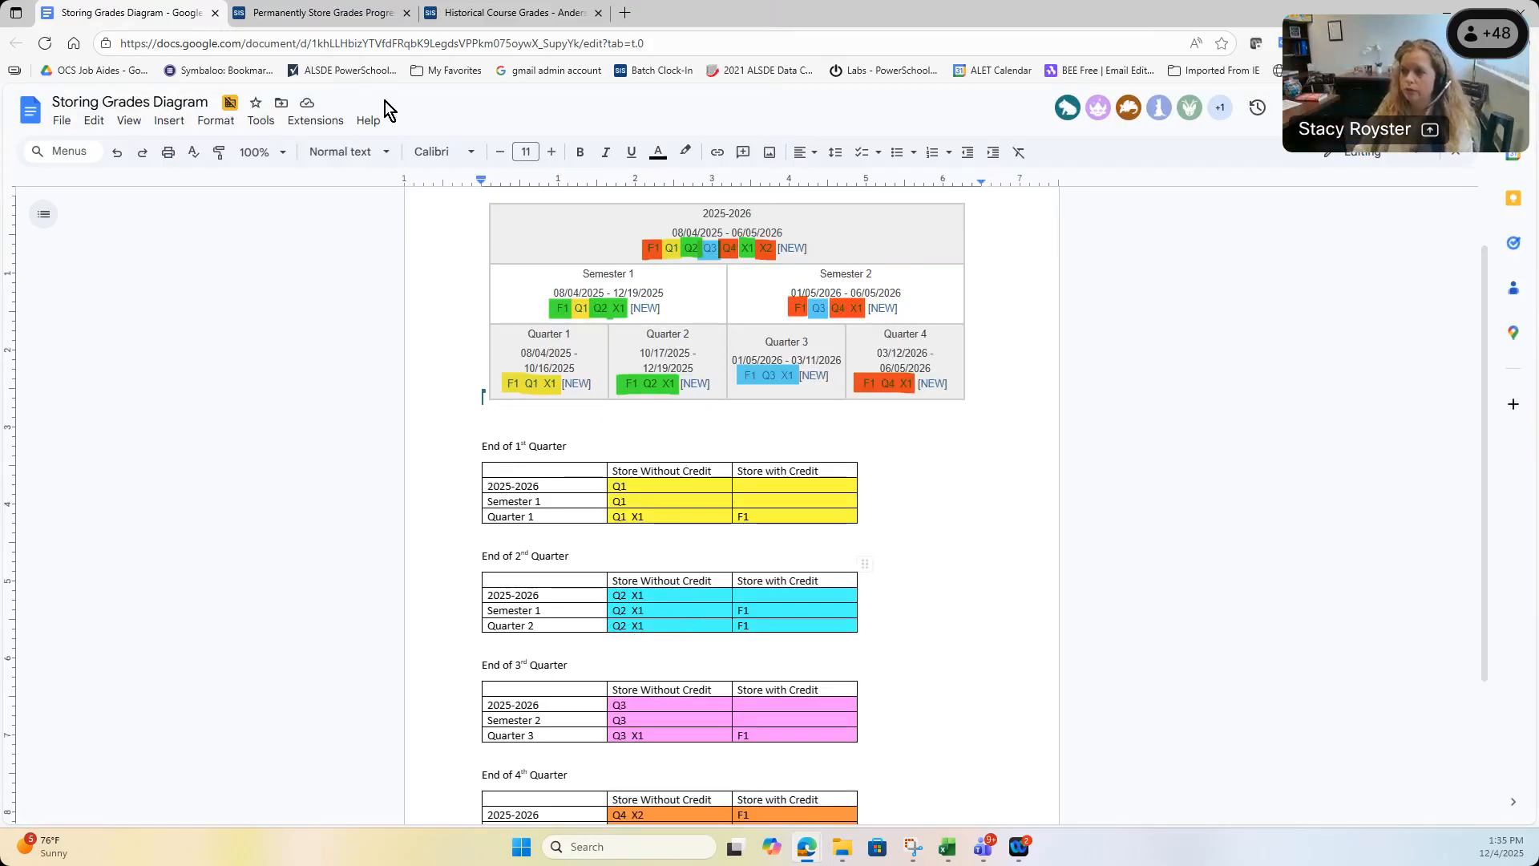
- Back in PowerSchool SIS, reopen the Store Grades form and set the final grade/reporting term and the historical store code to X1
click(353, 13)
click(204, 159)
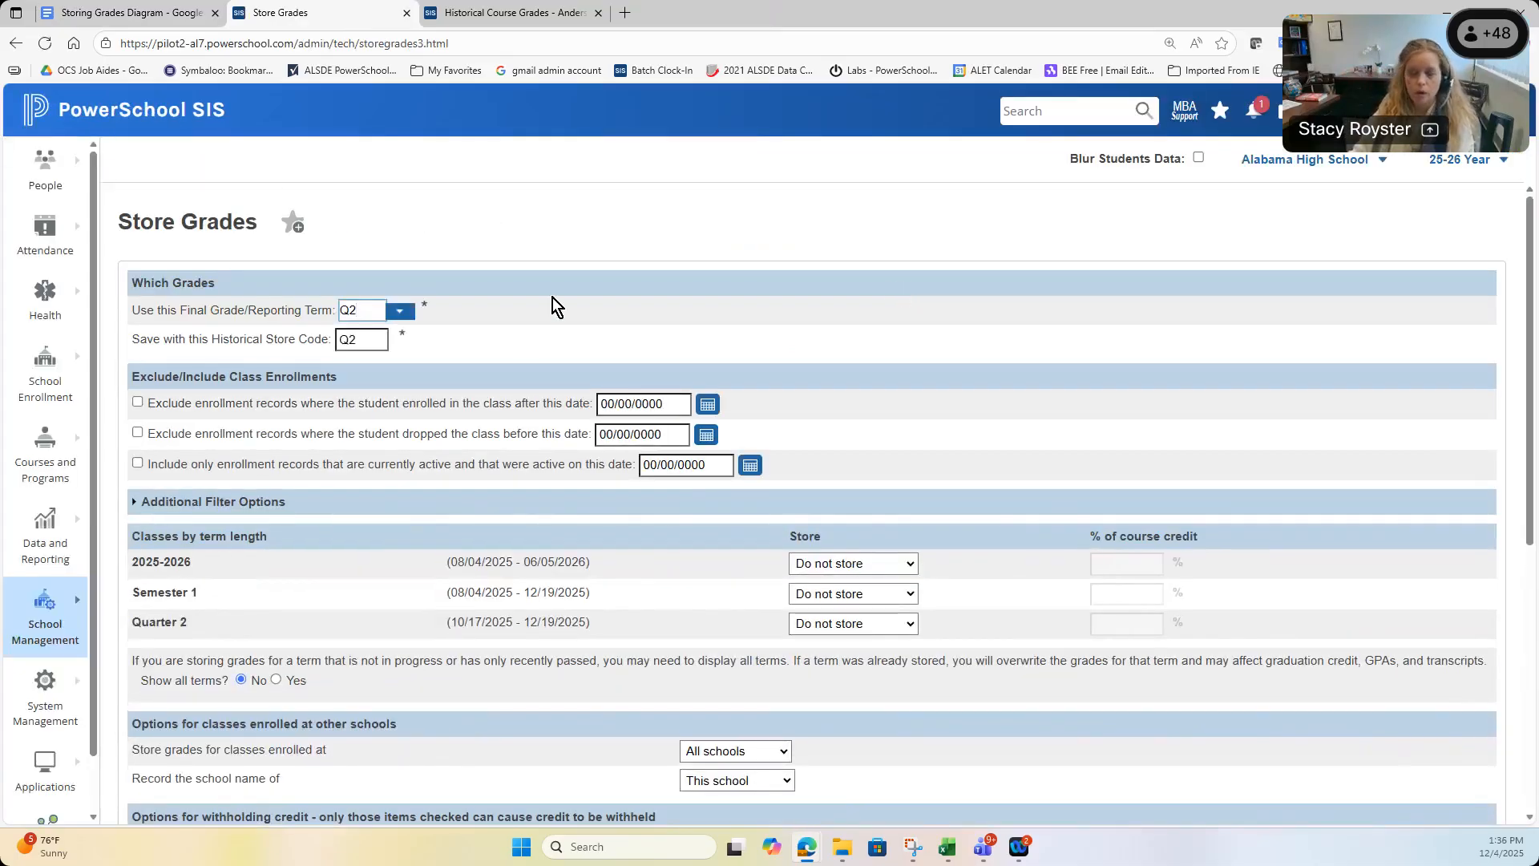
click(409, 317)
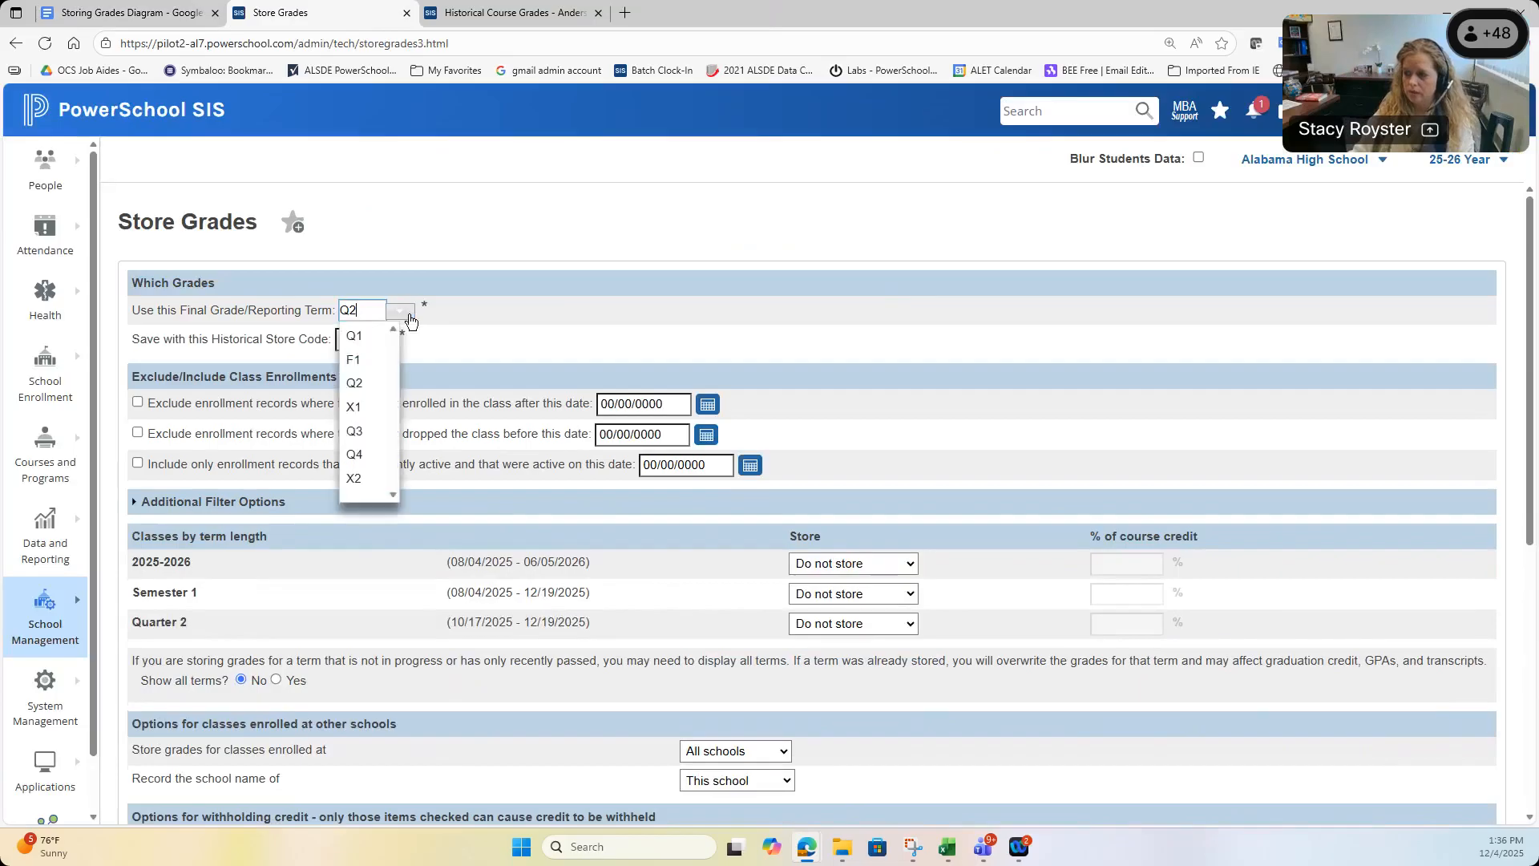
click(391, 408)
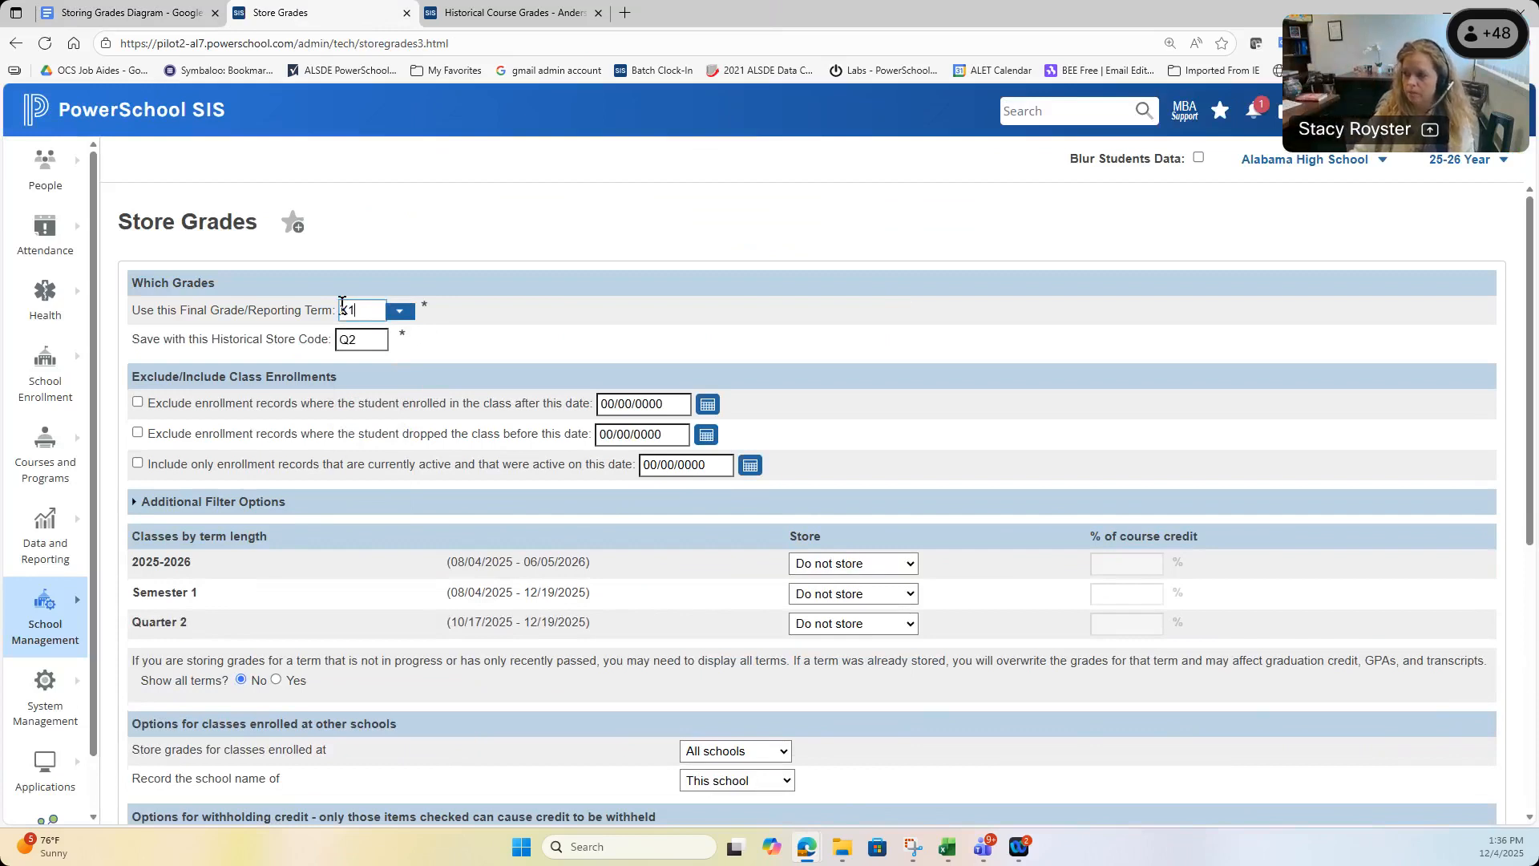
double_click(369, 339)
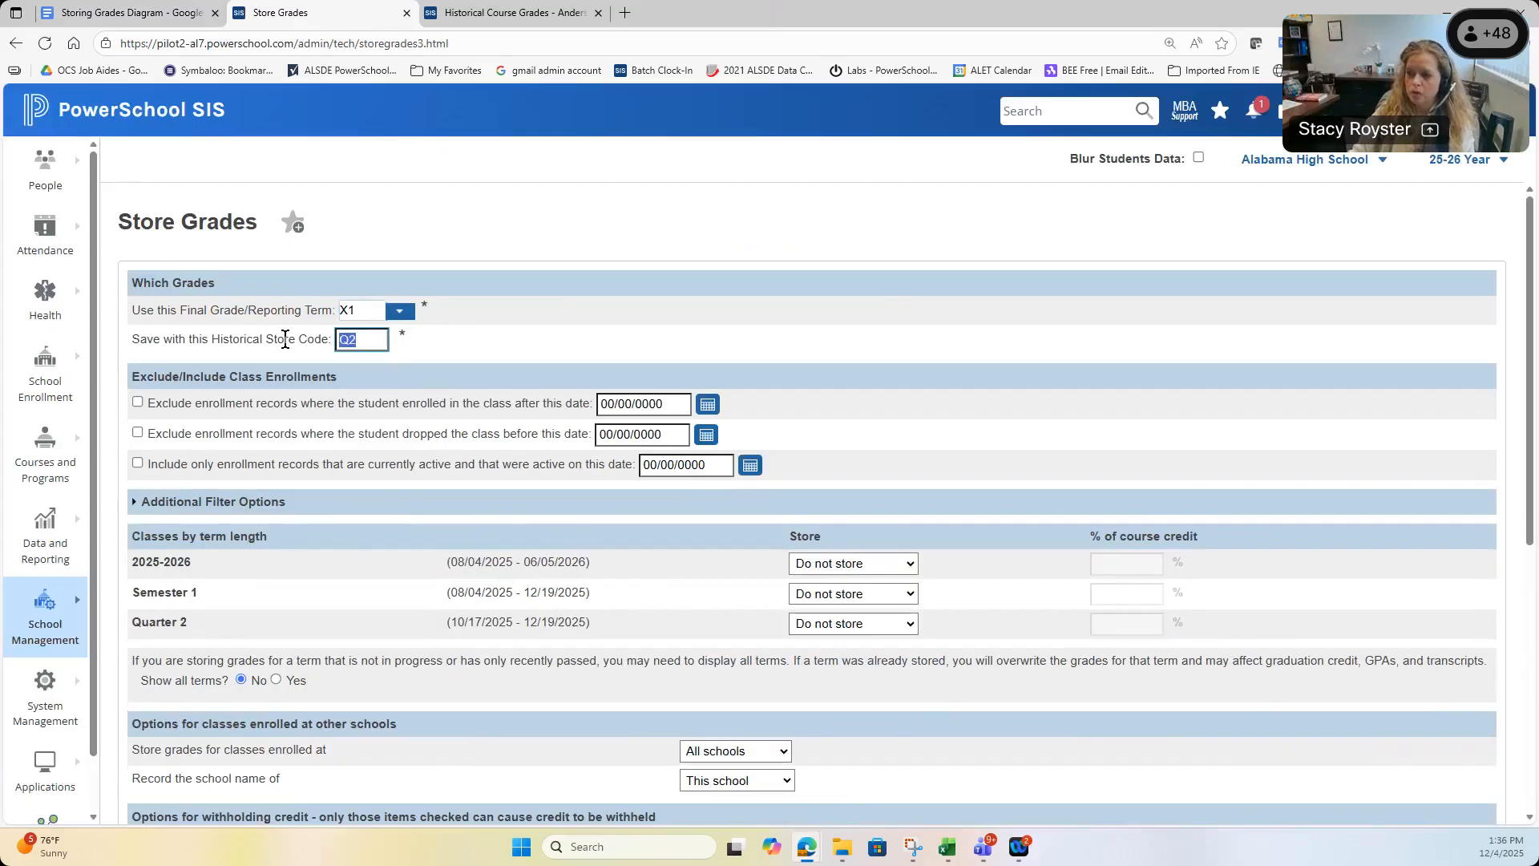
text(X1)
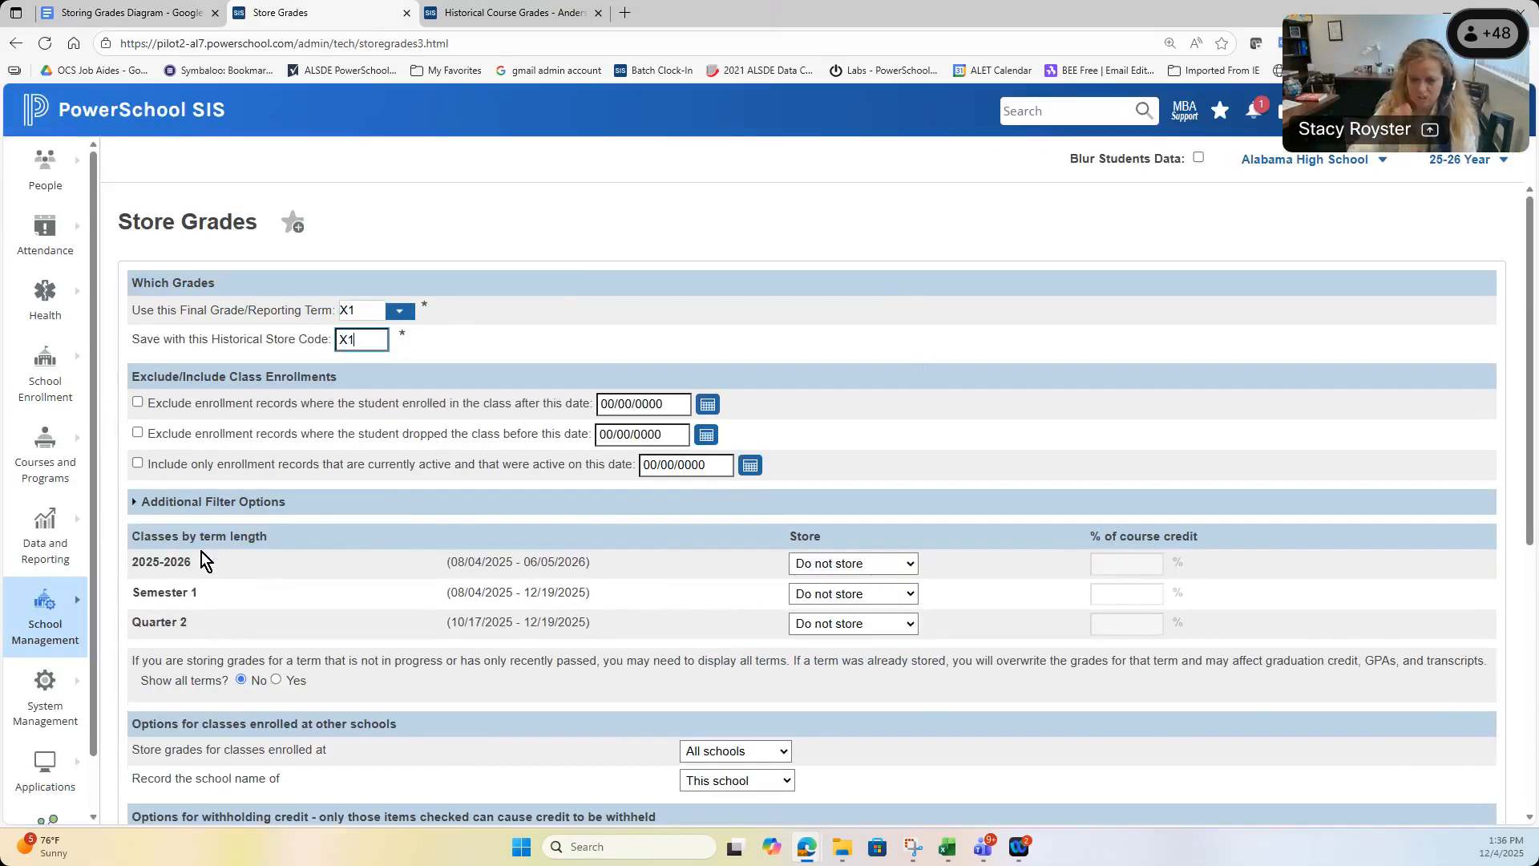
- Include only enrollment records that are currently active and were active on 12/16/2025
click(138, 463)
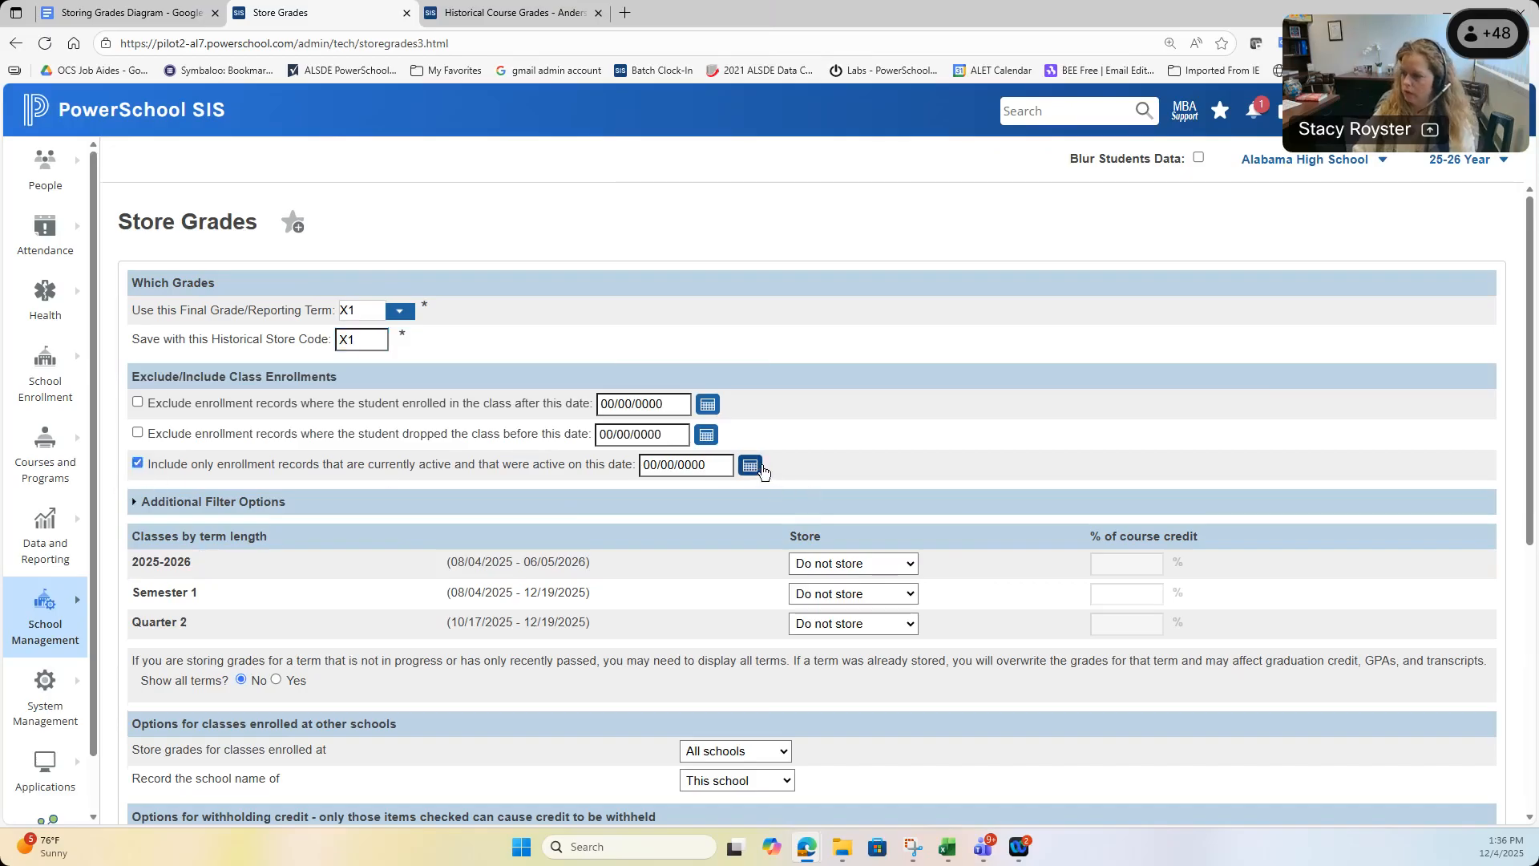
click(750, 466)
click(714, 600)
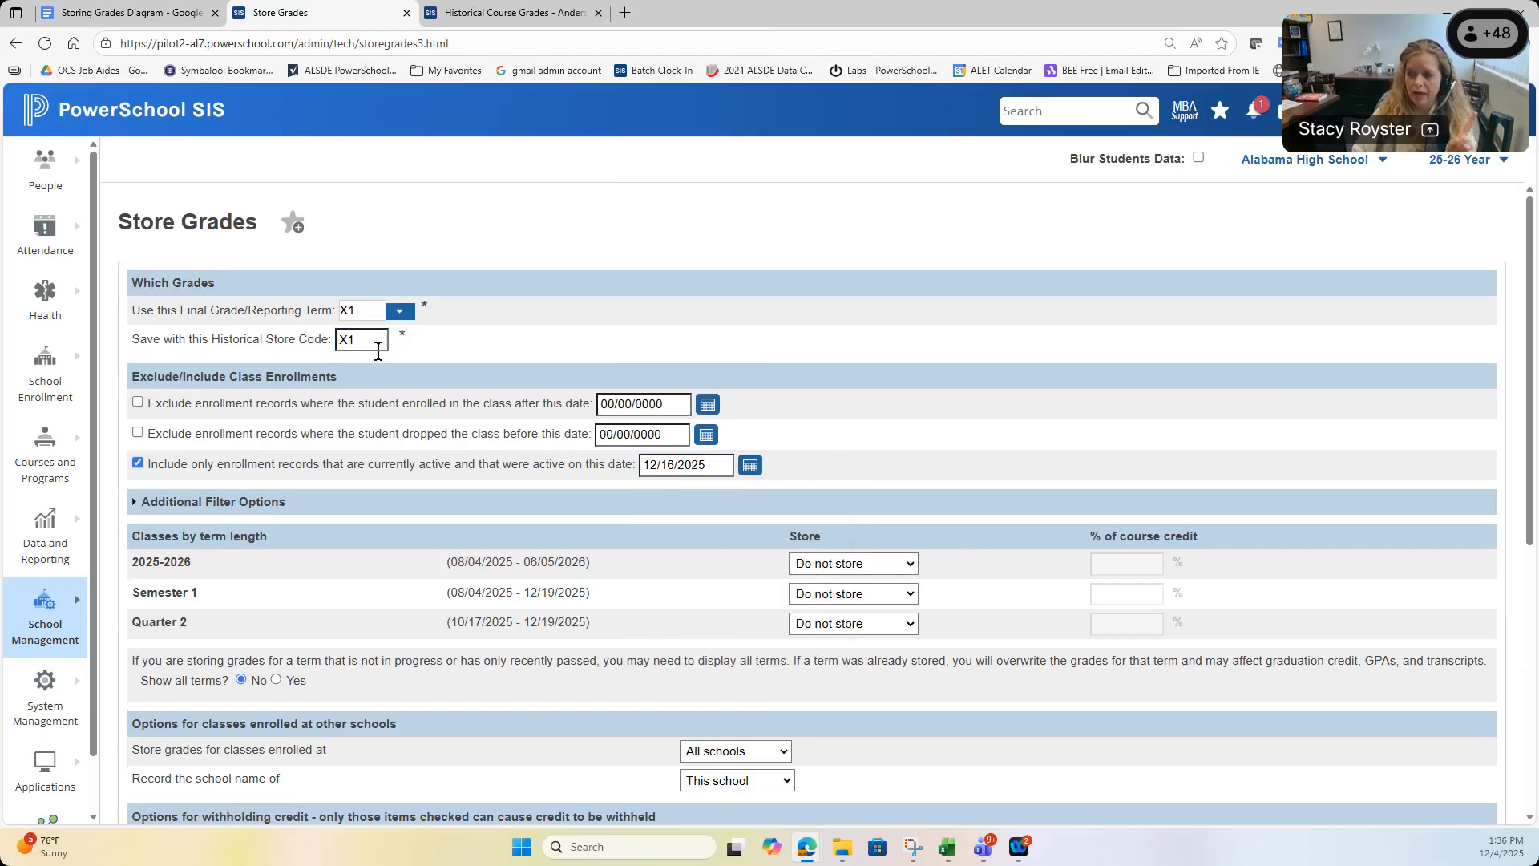
- Set the 2025-2026, Semester 1 and Quarter 2 classes to Store with no credit, checking the choices against the Storing Grades Diagram
click(840, 565)
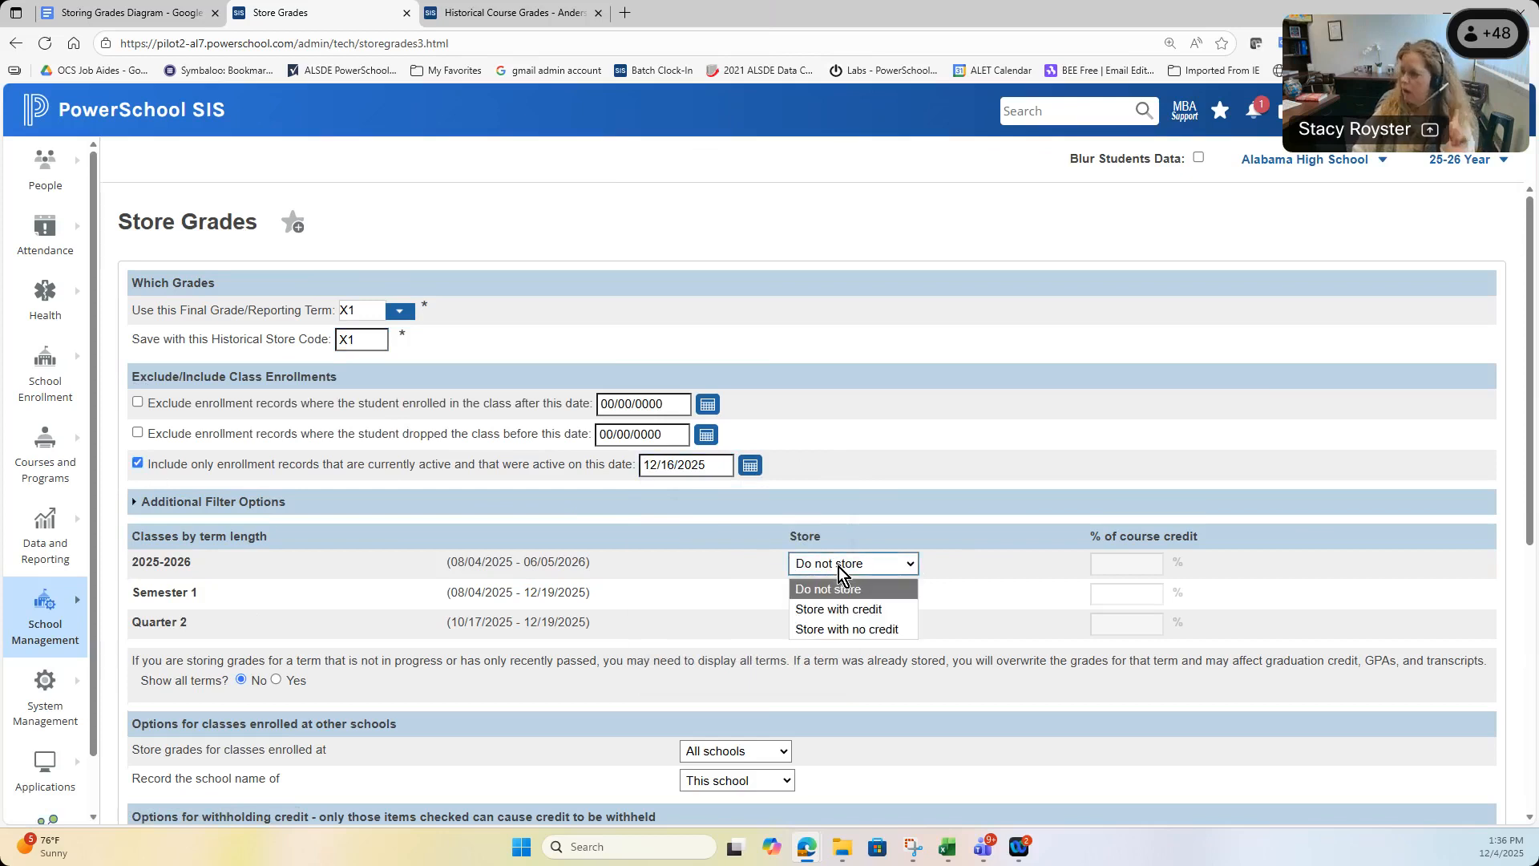
click(858, 632)
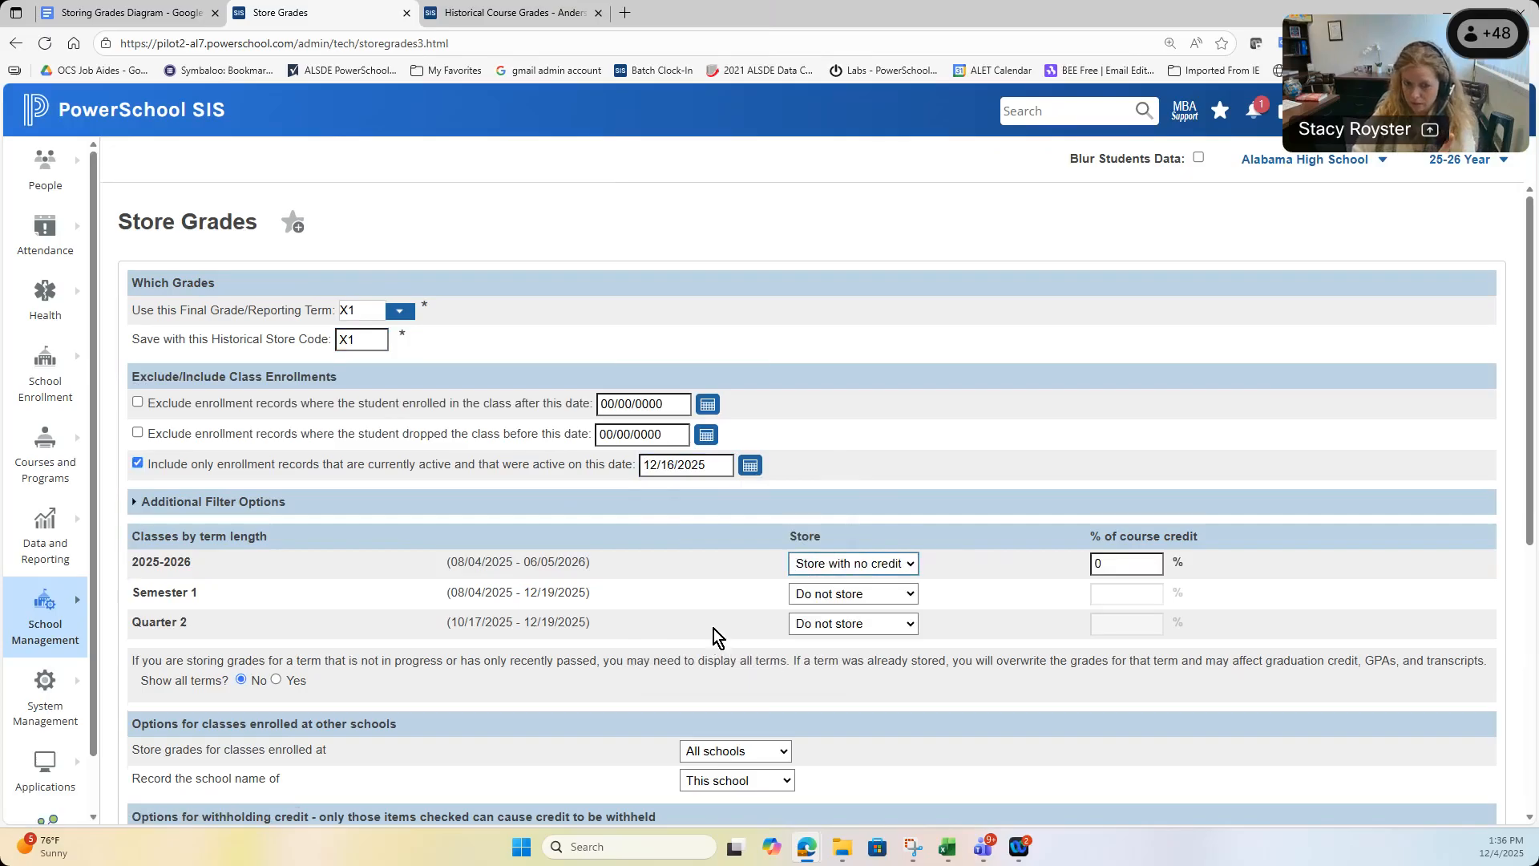
click(833, 598)
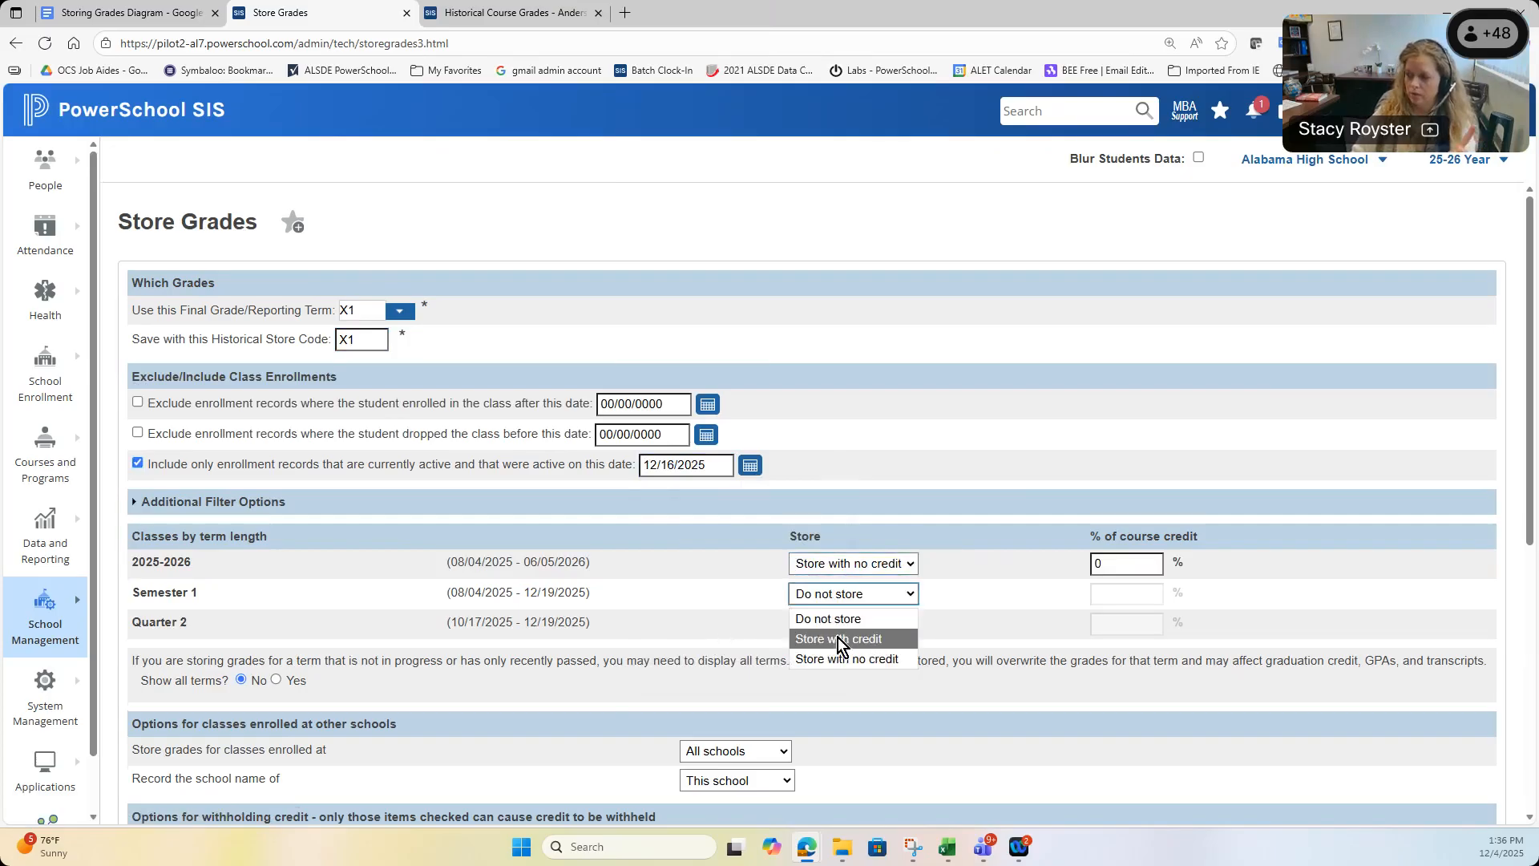
click(839, 661)
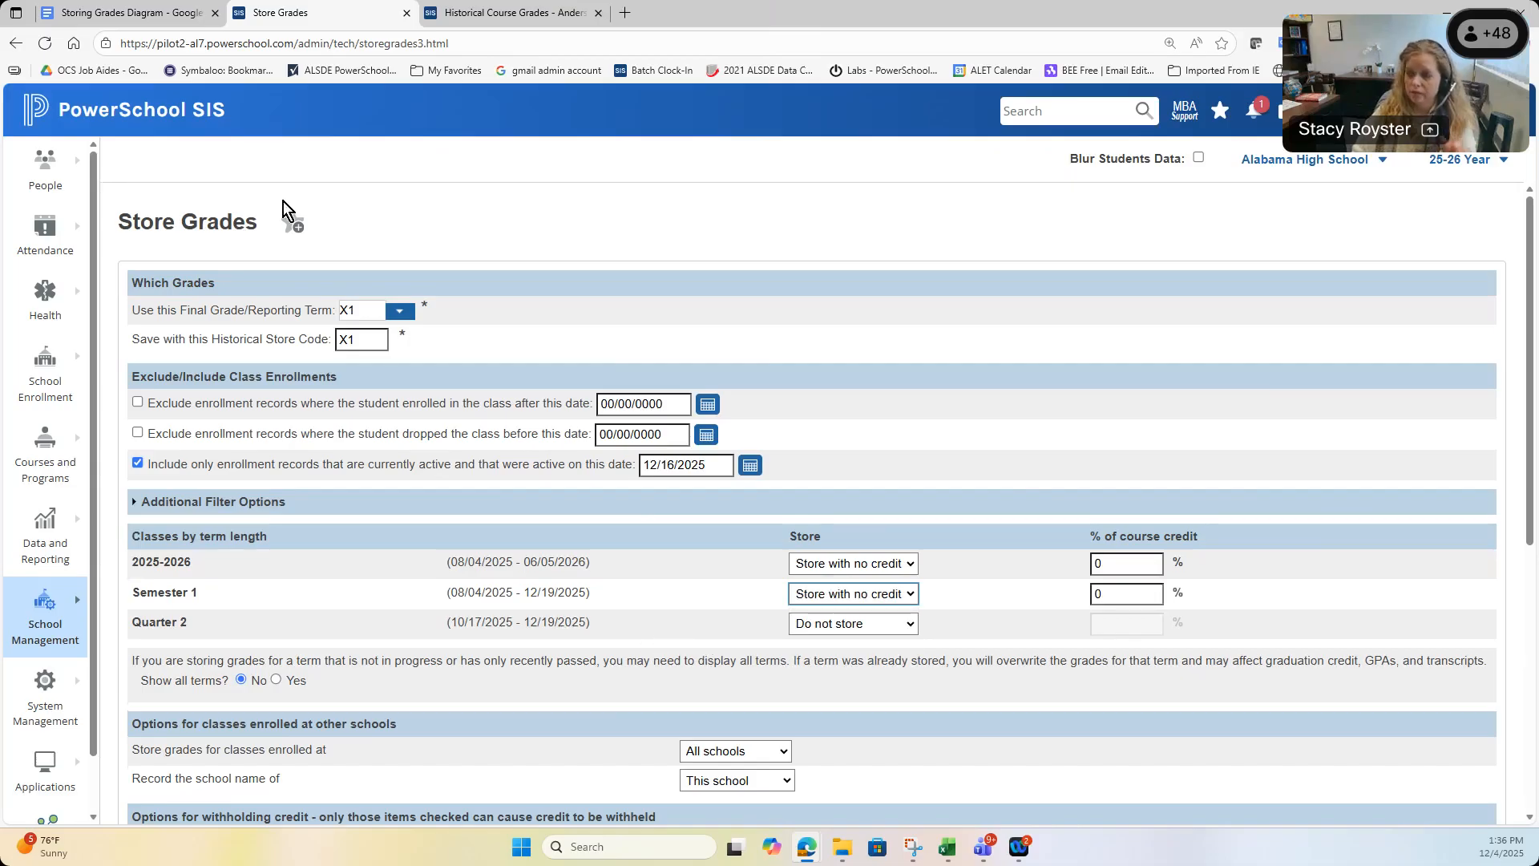
click(128, 13)
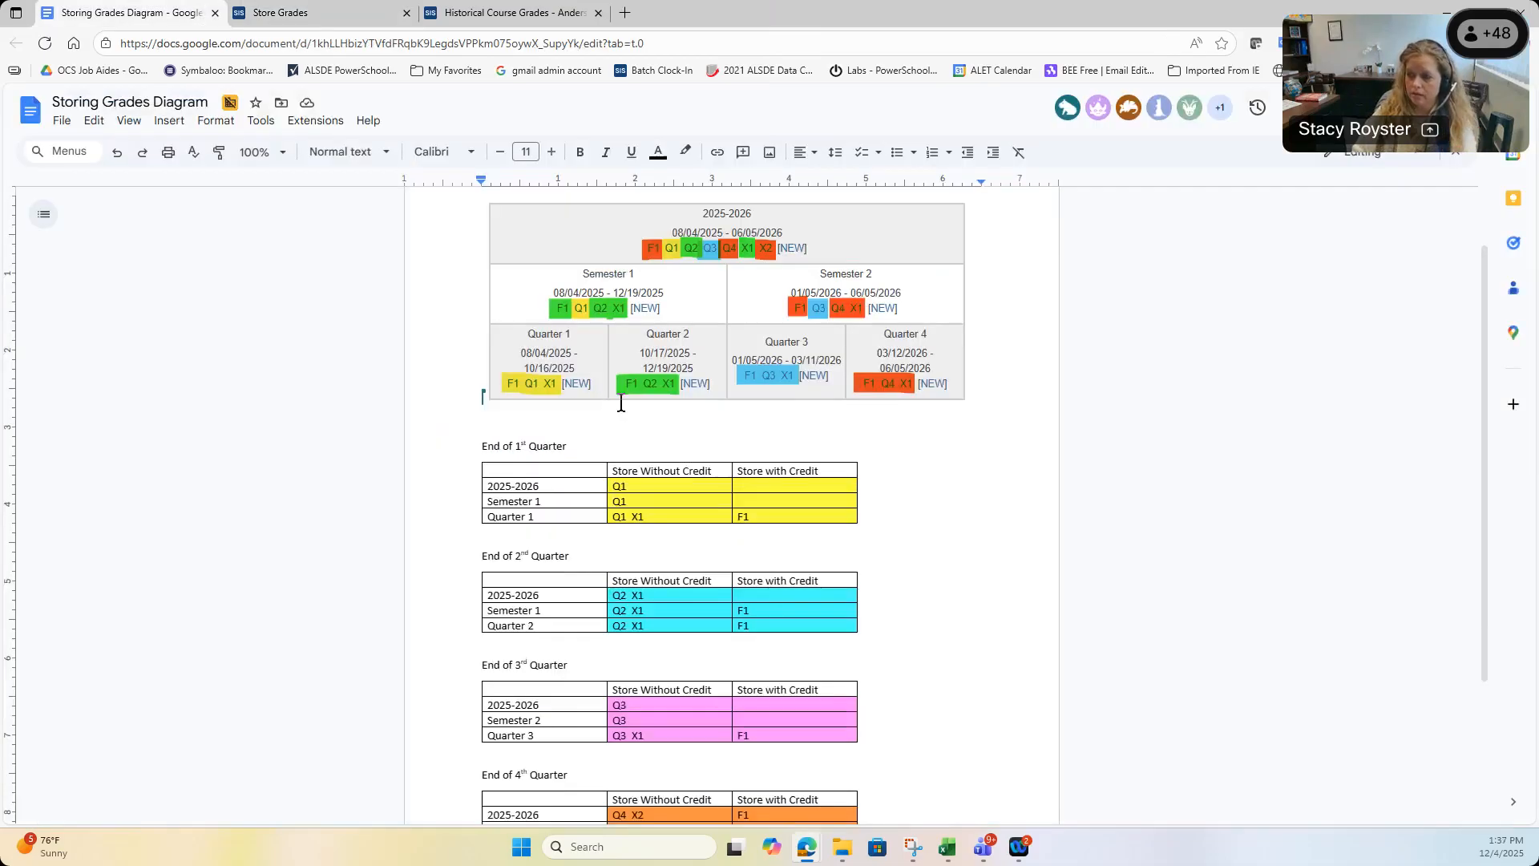
click(302, 13)
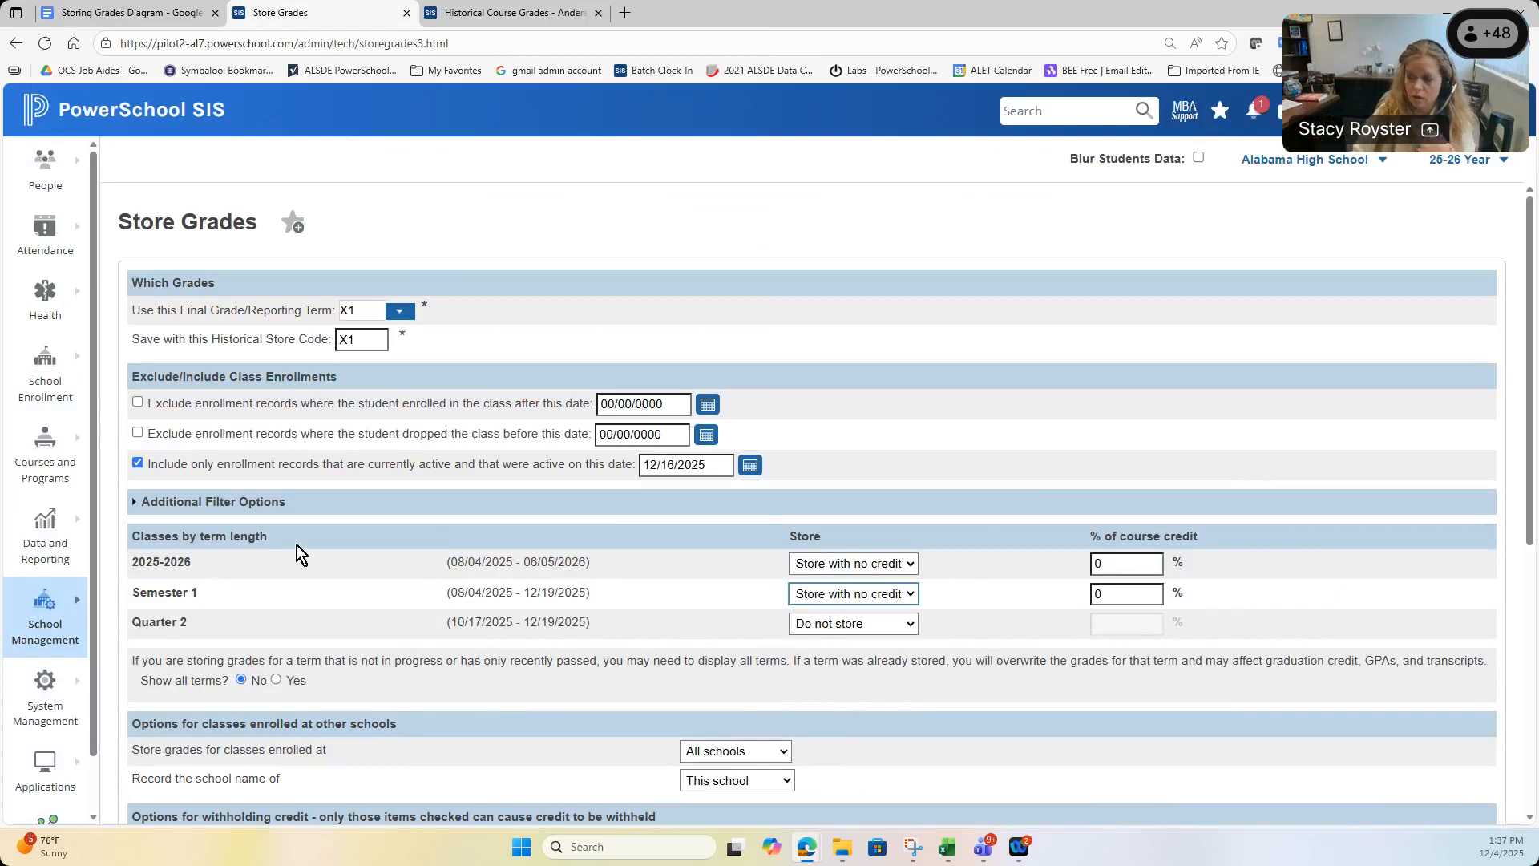
click(890, 628)
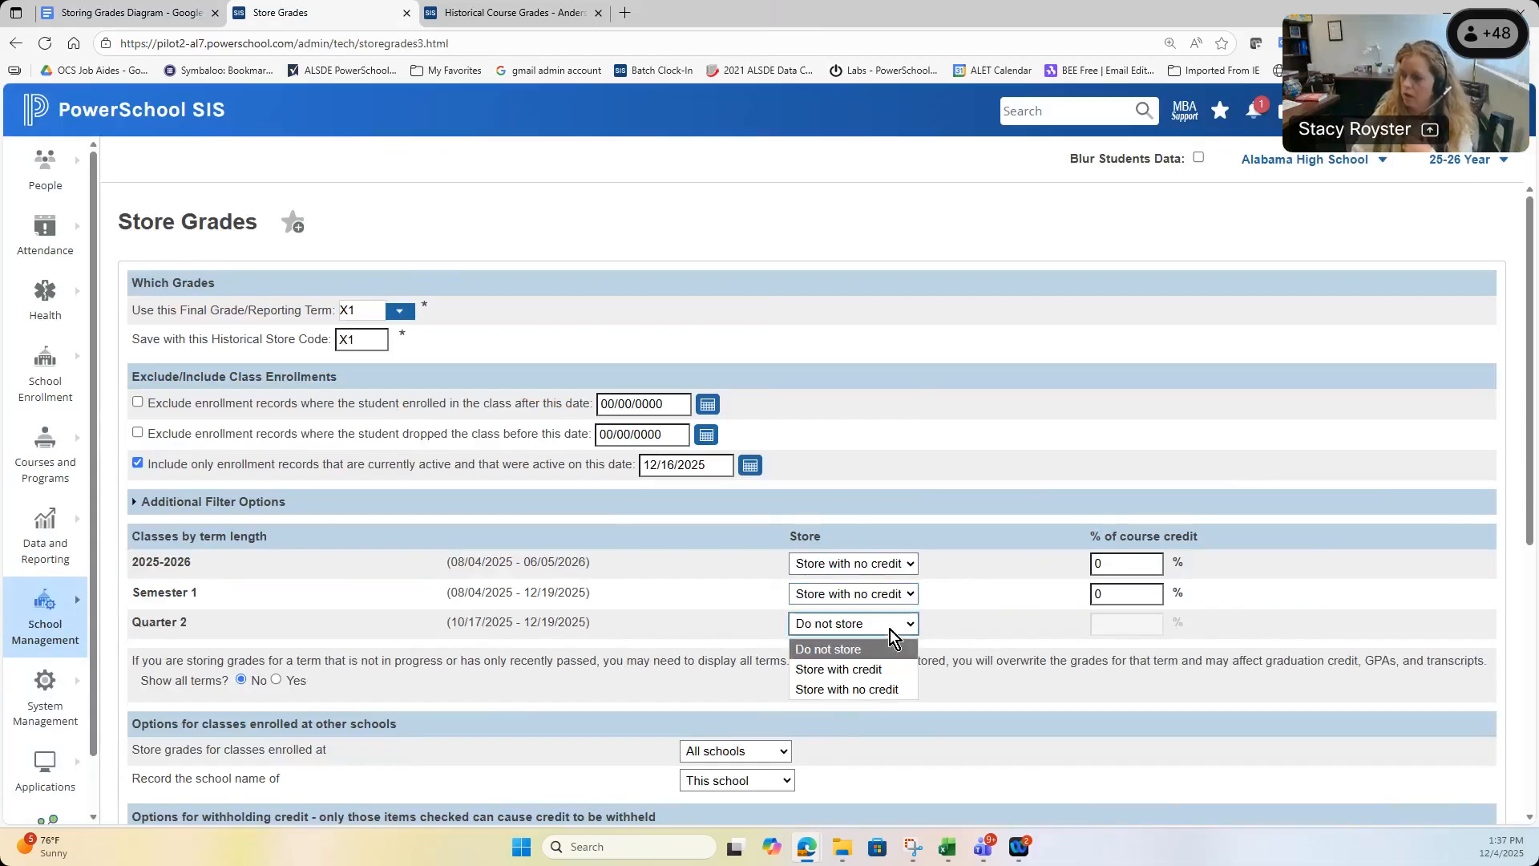
click(897, 690)
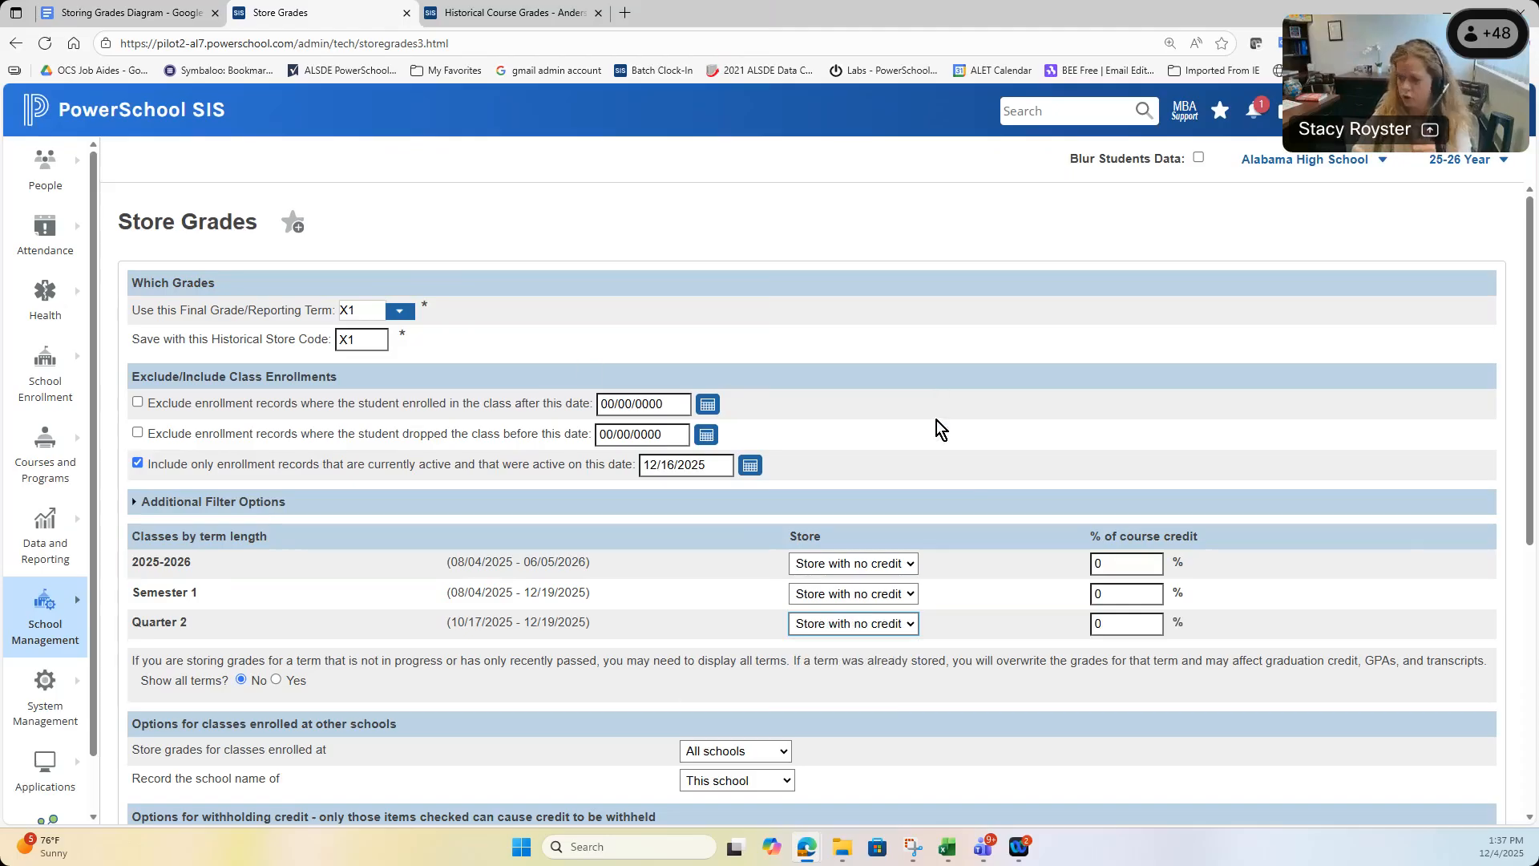
- Limit storing to classes enrolled at This school only, review the X1 settings, and submit the form to store the grades
scroll(938, 420, down, 2)
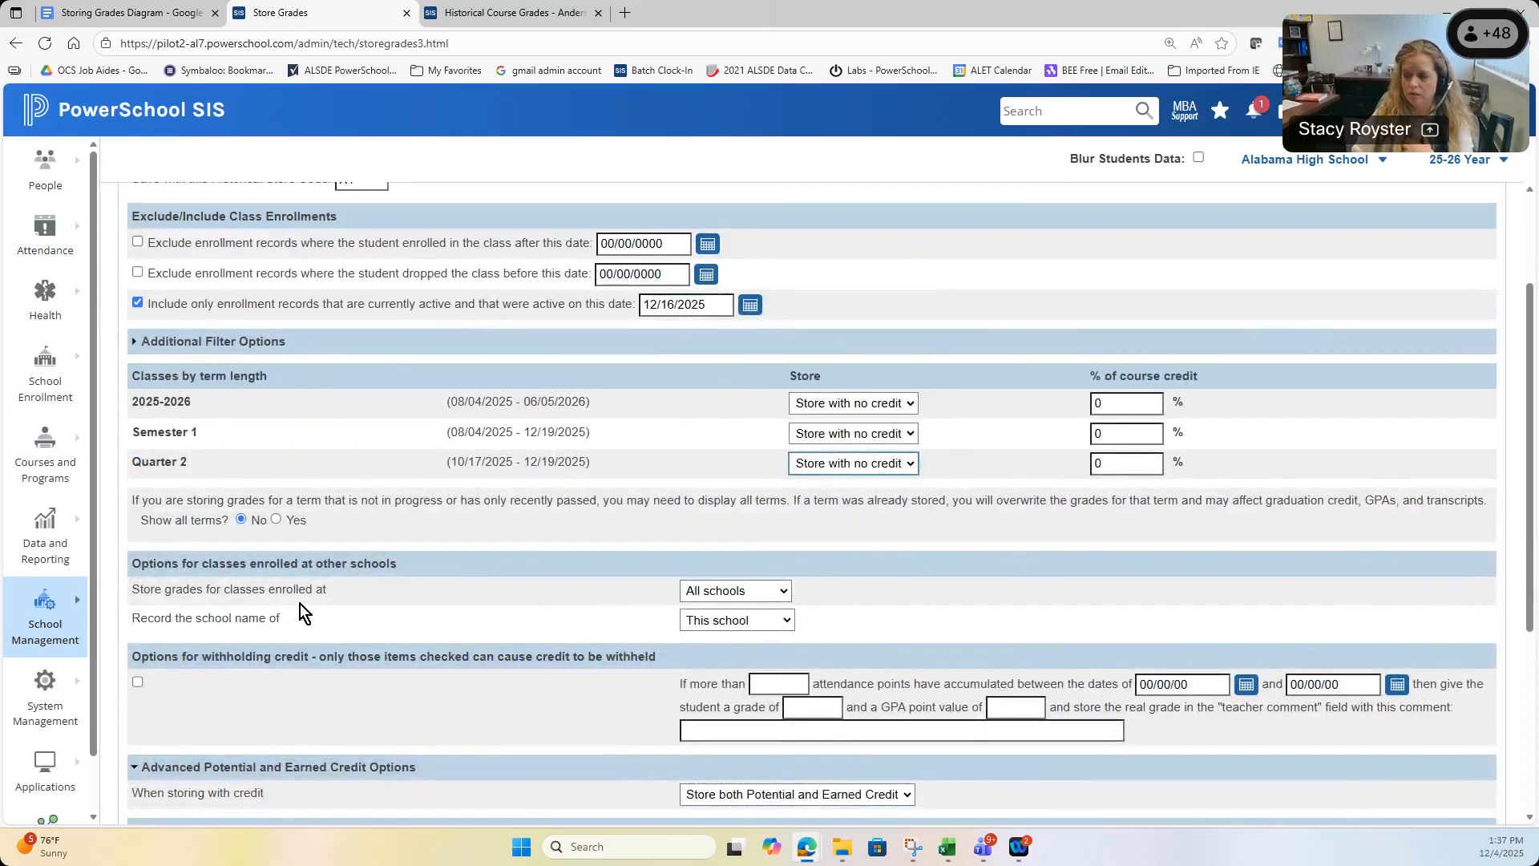
click(751, 590)
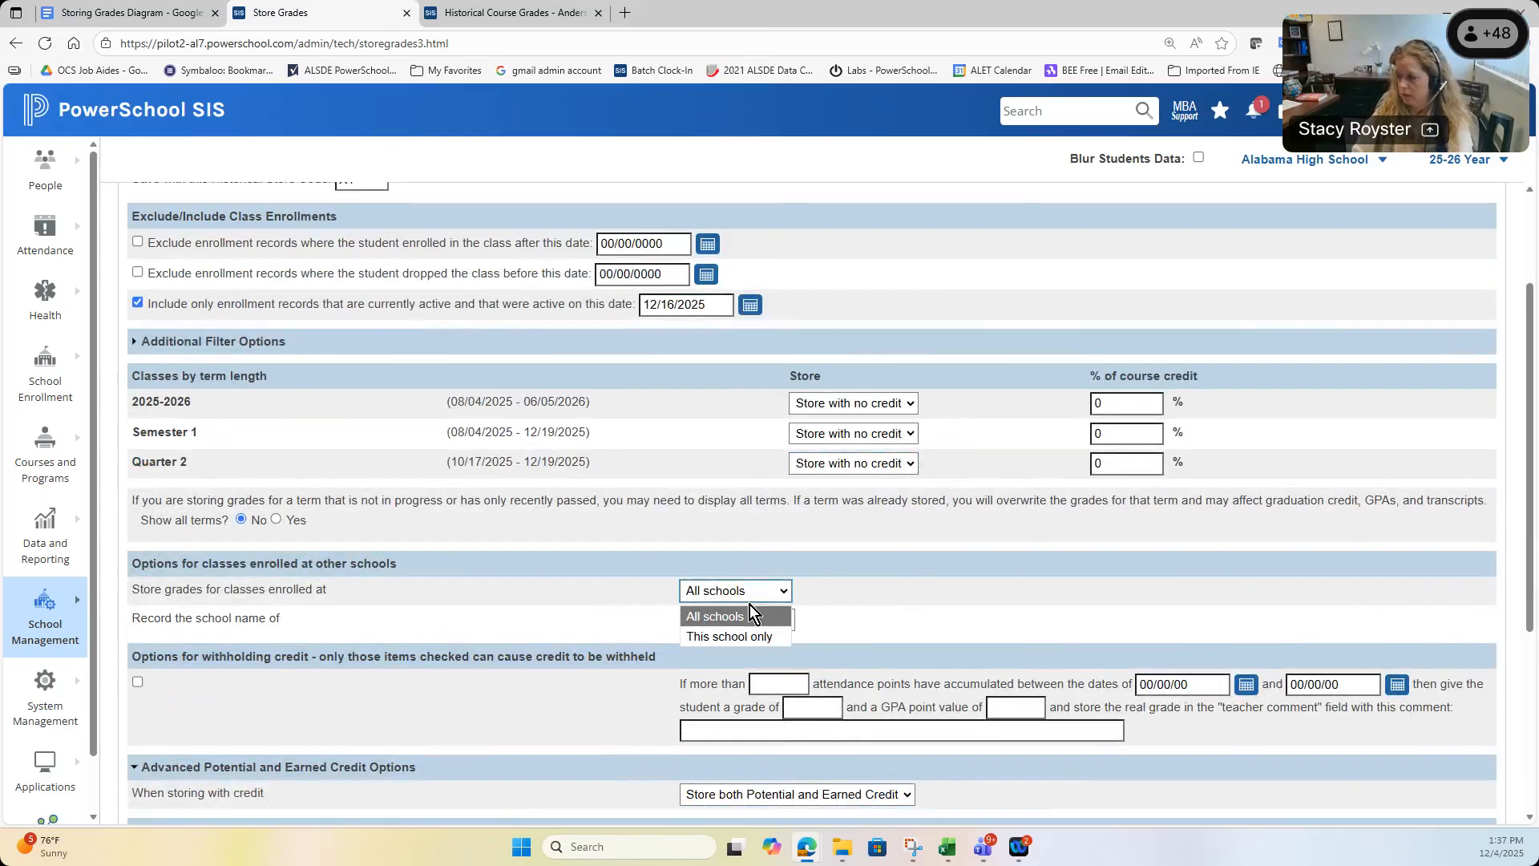
click(748, 635)
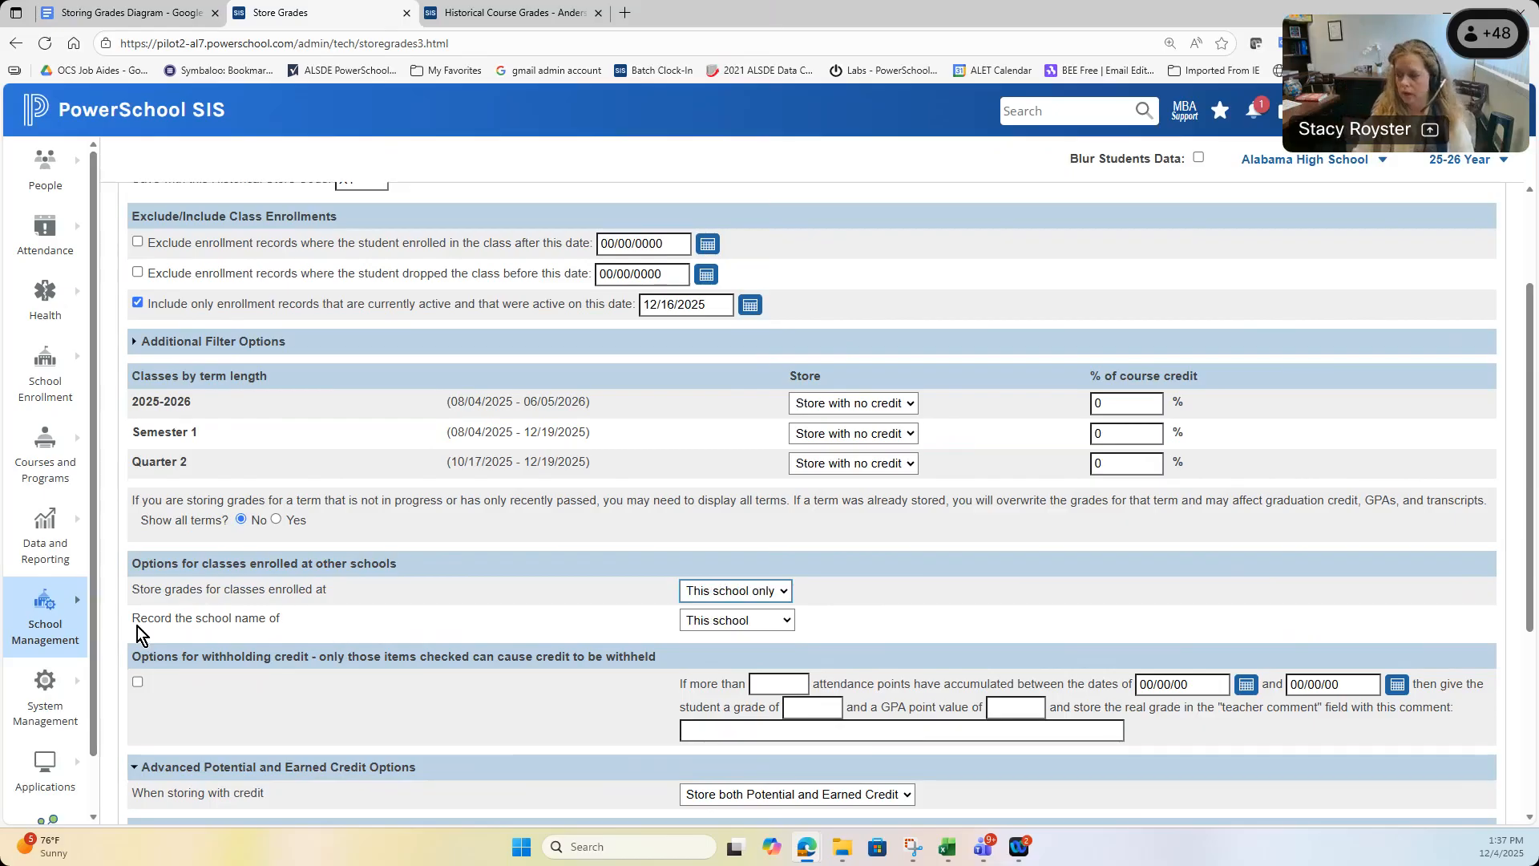
scroll(250, 585, up, 2)
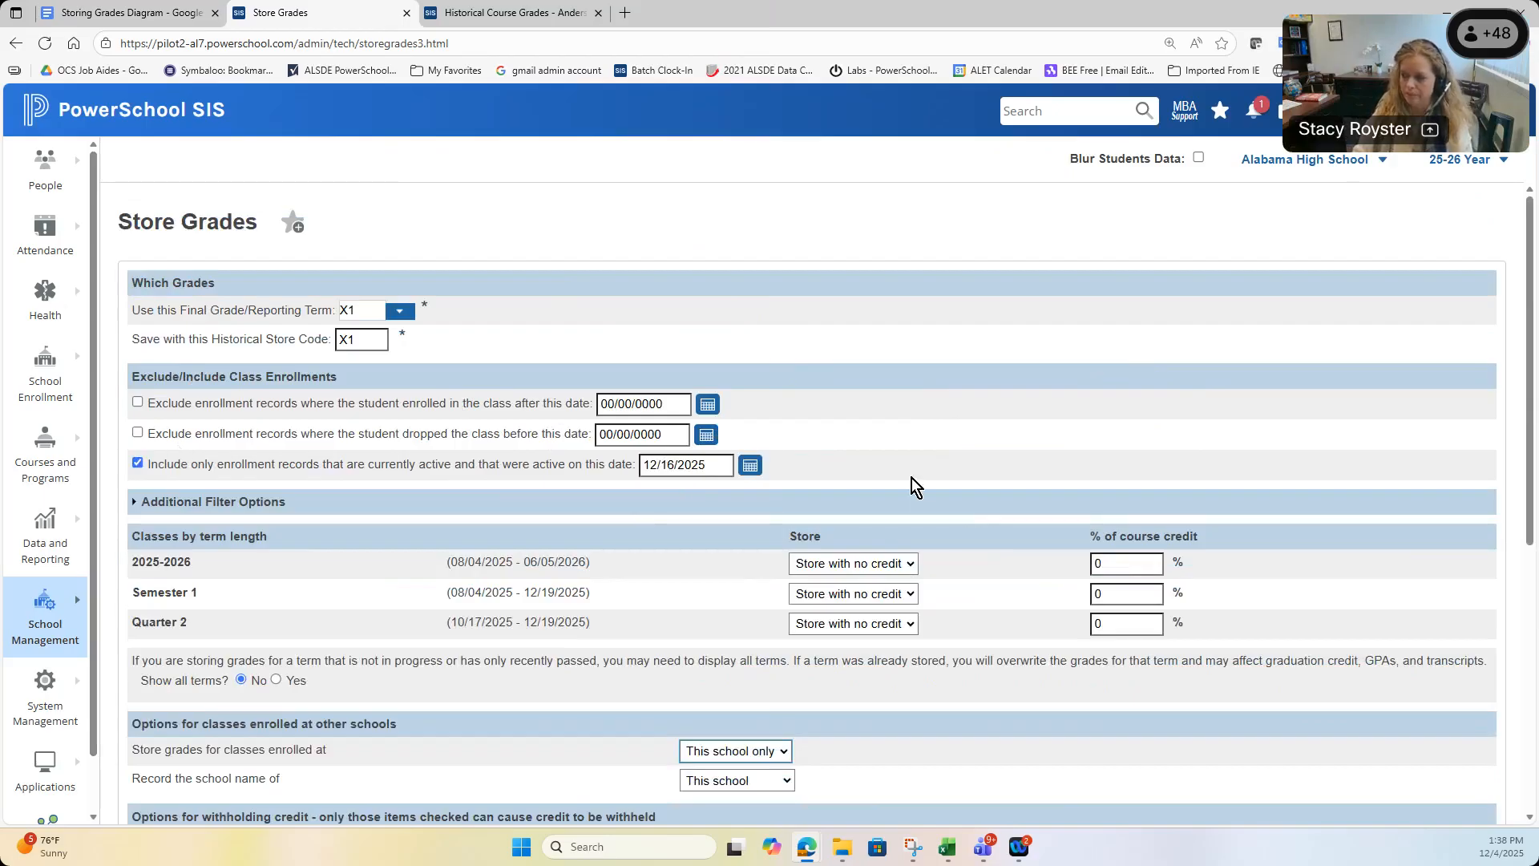
scroll(626, 542, down, 6)
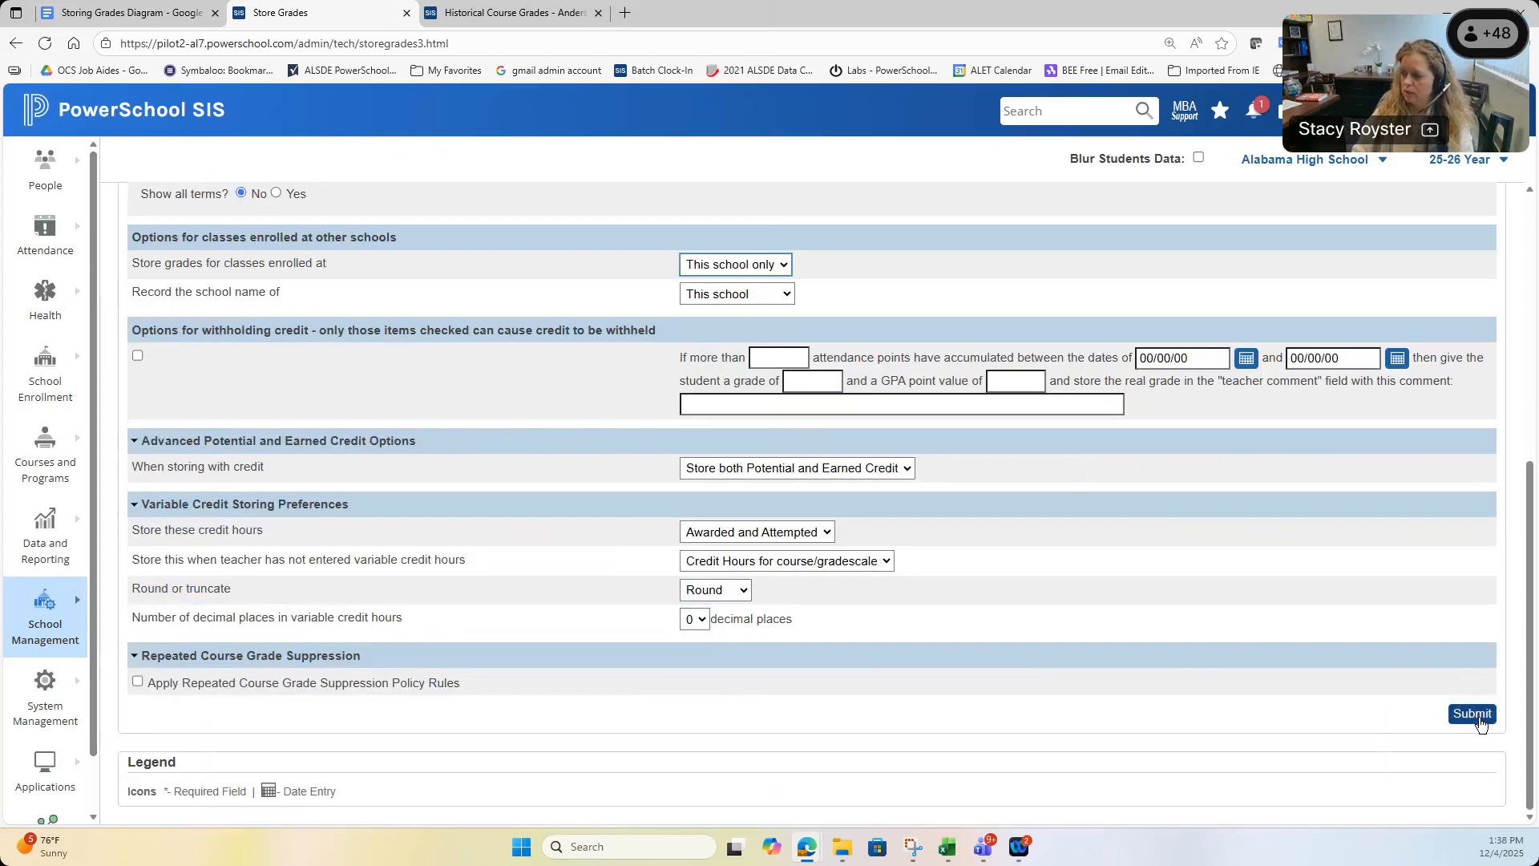
click(1473, 714)
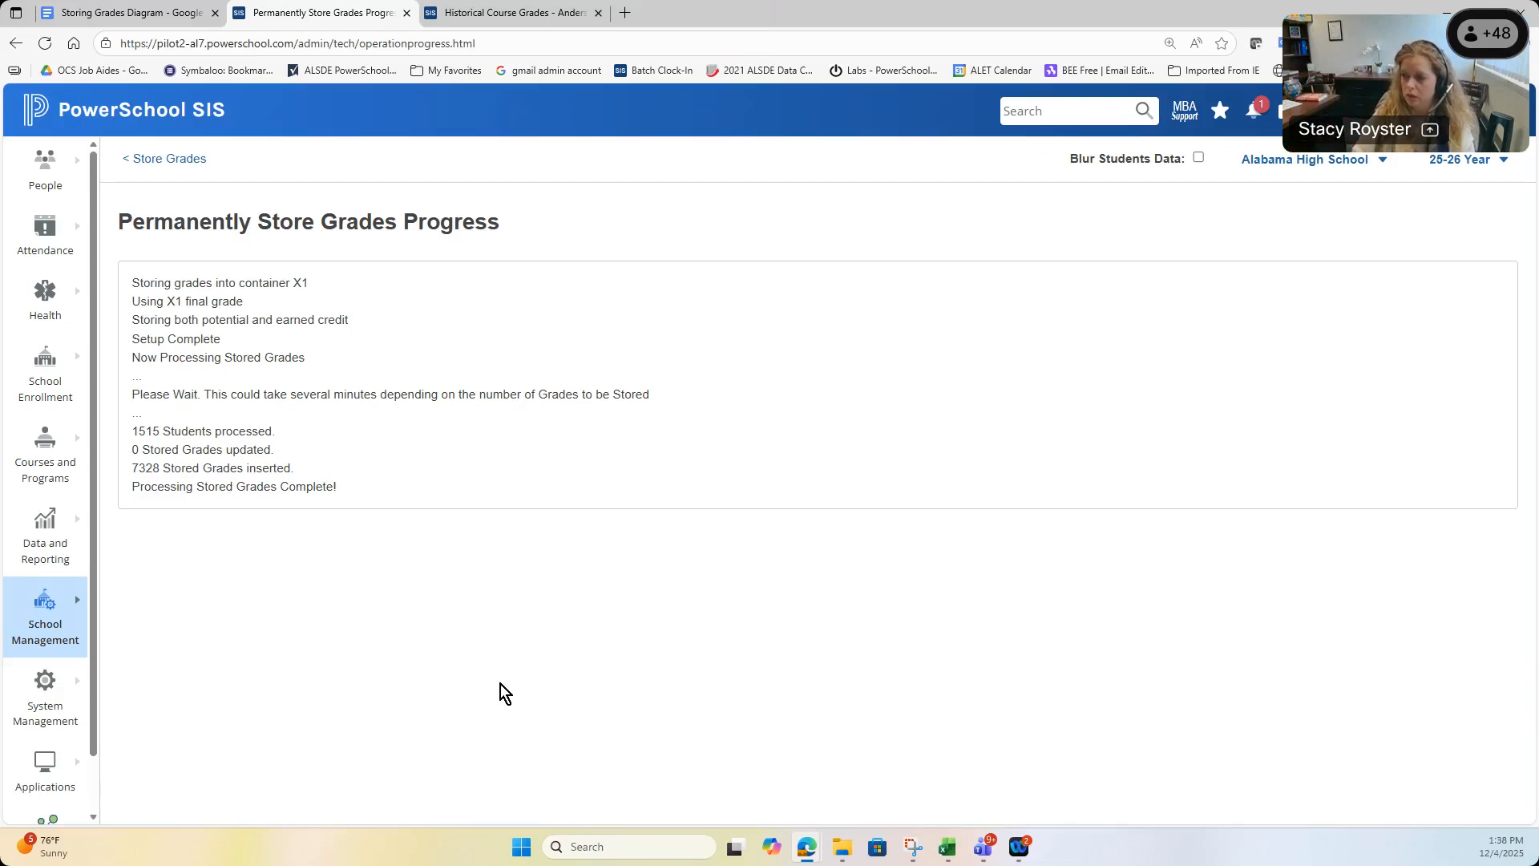
- Refresh the open student's Historical Course Grades to check the X1 column, and return to the Storing Grades Diagram
click(471, 10)
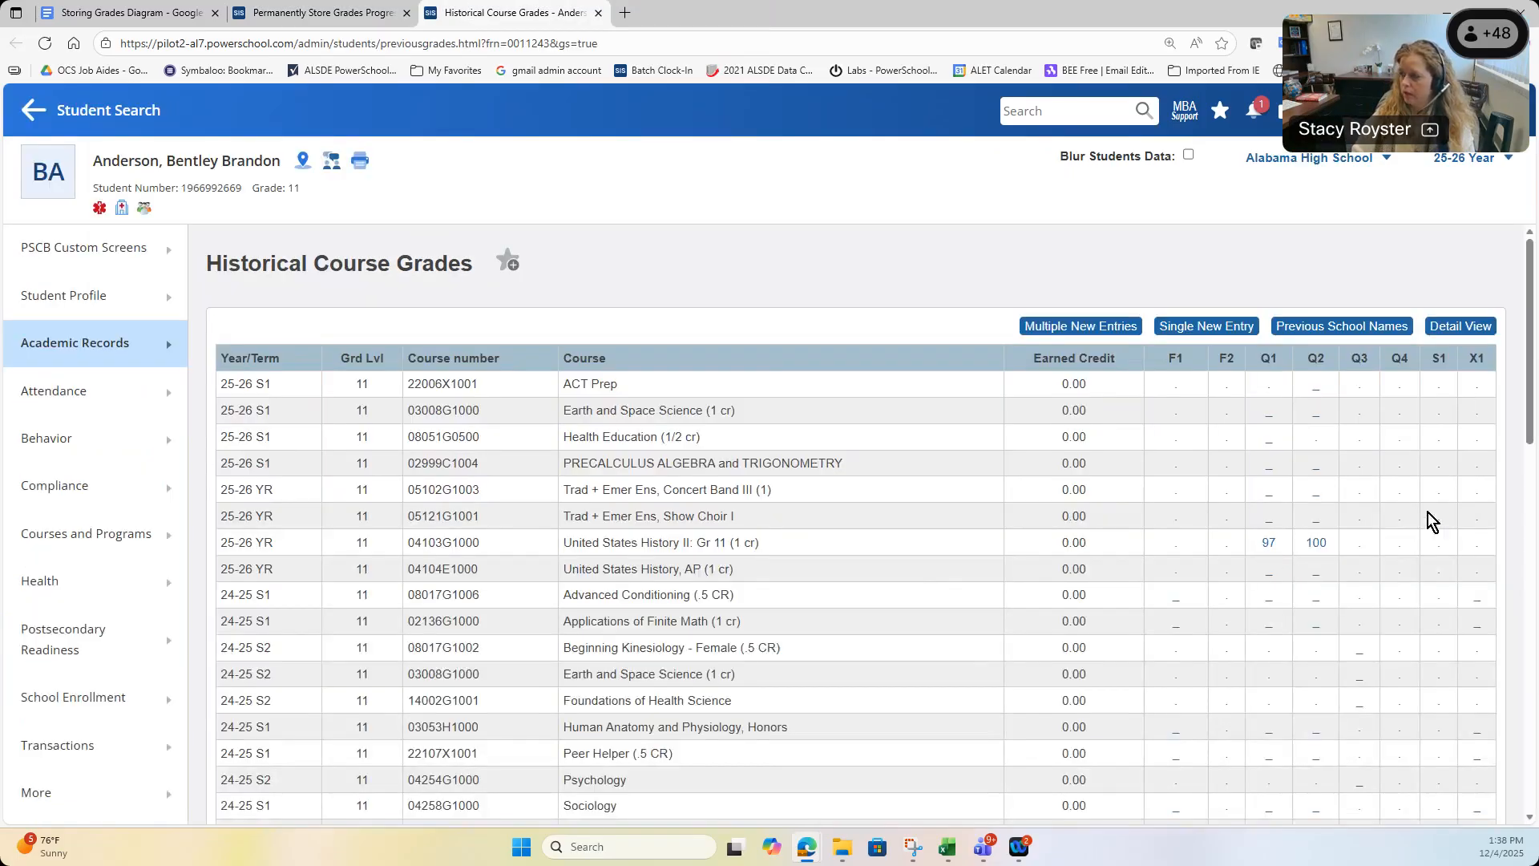
click(46, 49)
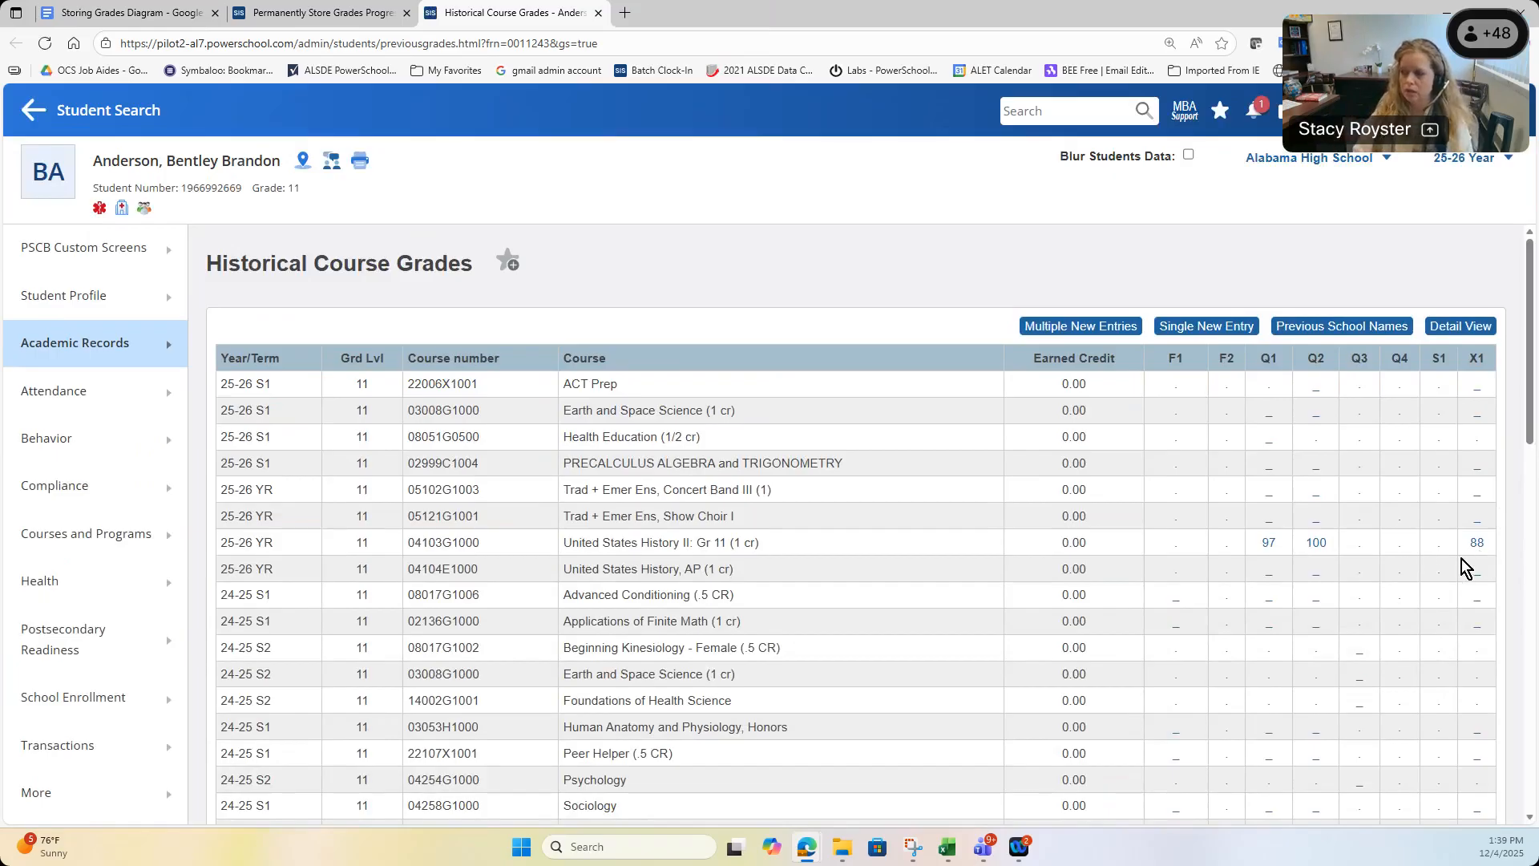
click(142, 16)
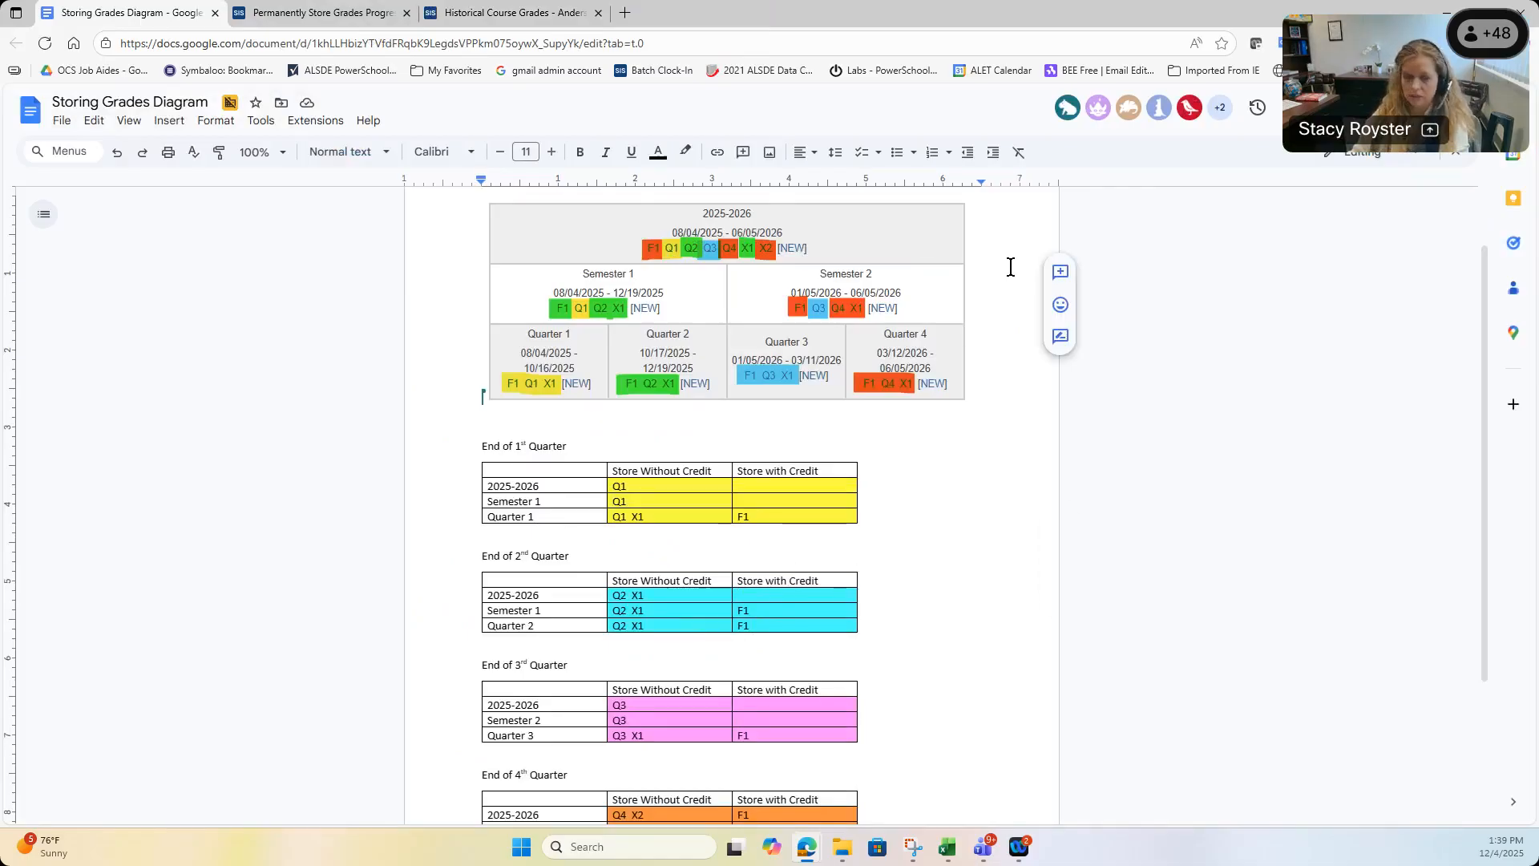
- In PowerSchool SIS, reopen the Store Grades form and set the final grade/reporting term and the historical store code to F1
click(368, 12)
click(137, 161)
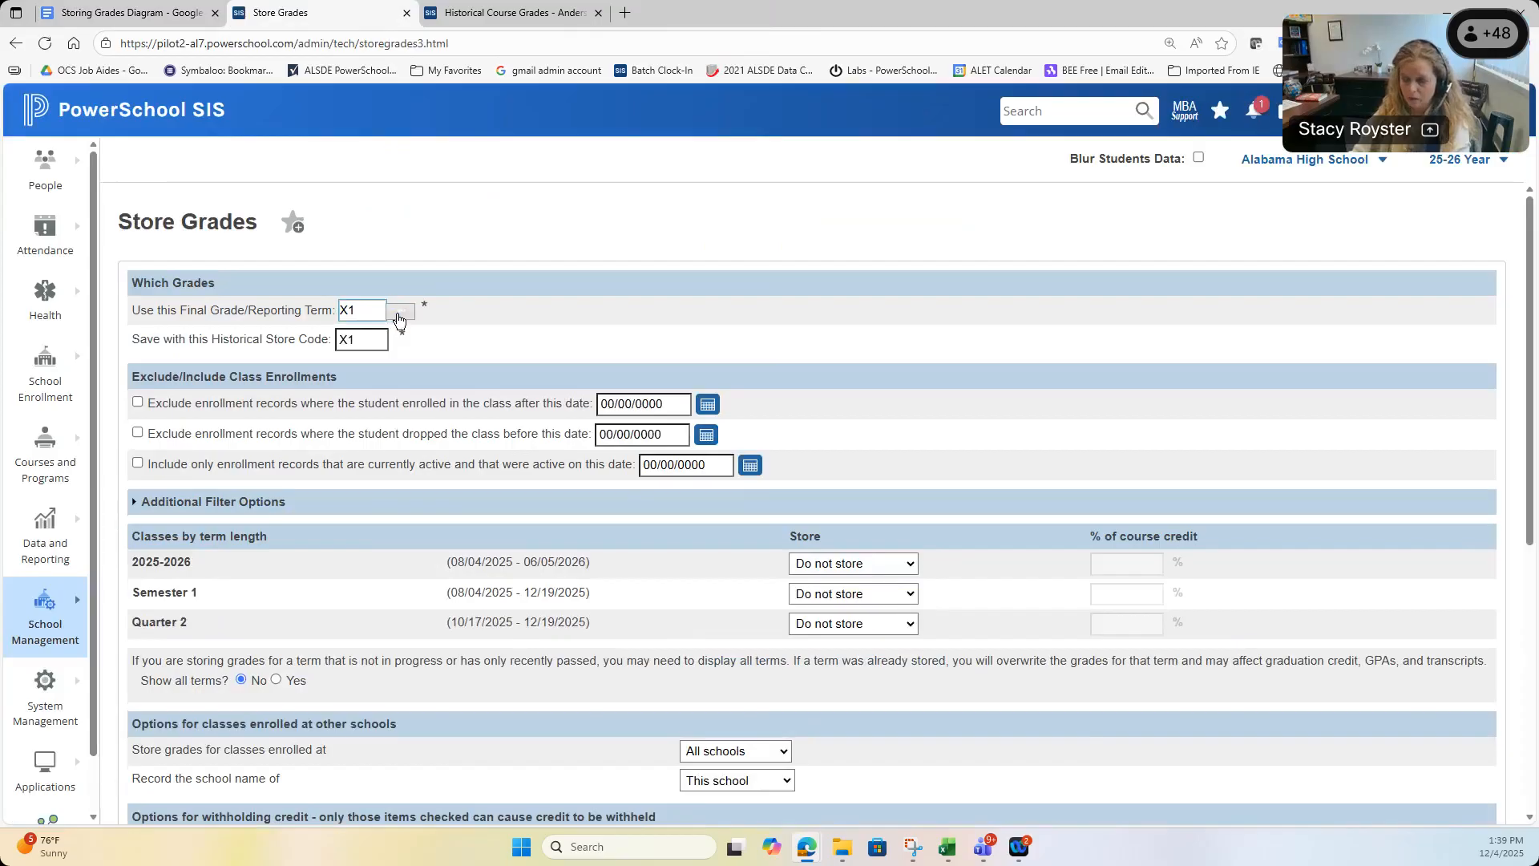
click(398, 311)
click(375, 359)
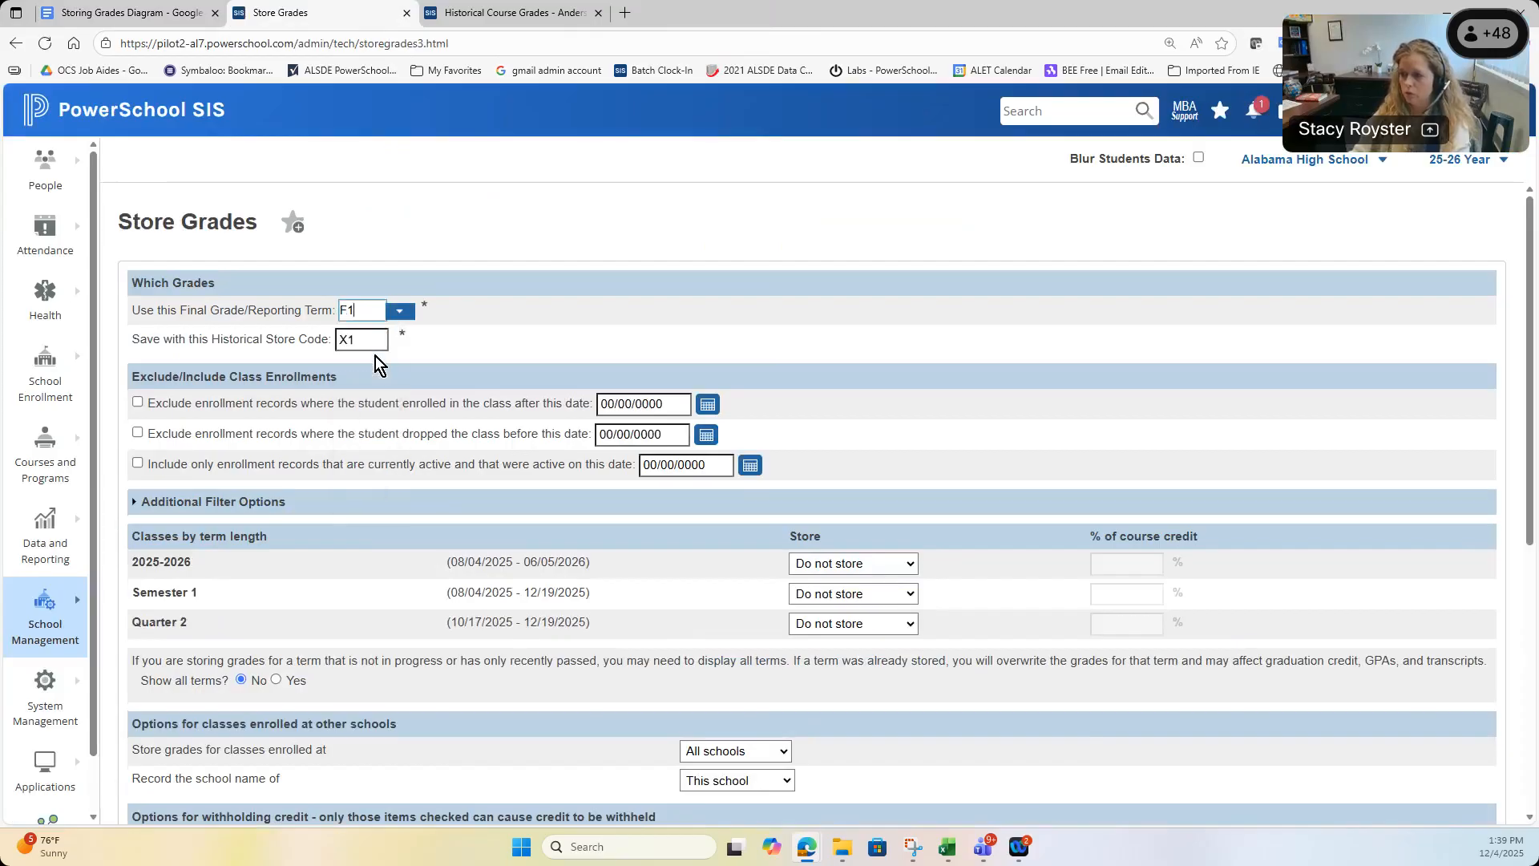
double_click(324, 343)
text(F1)
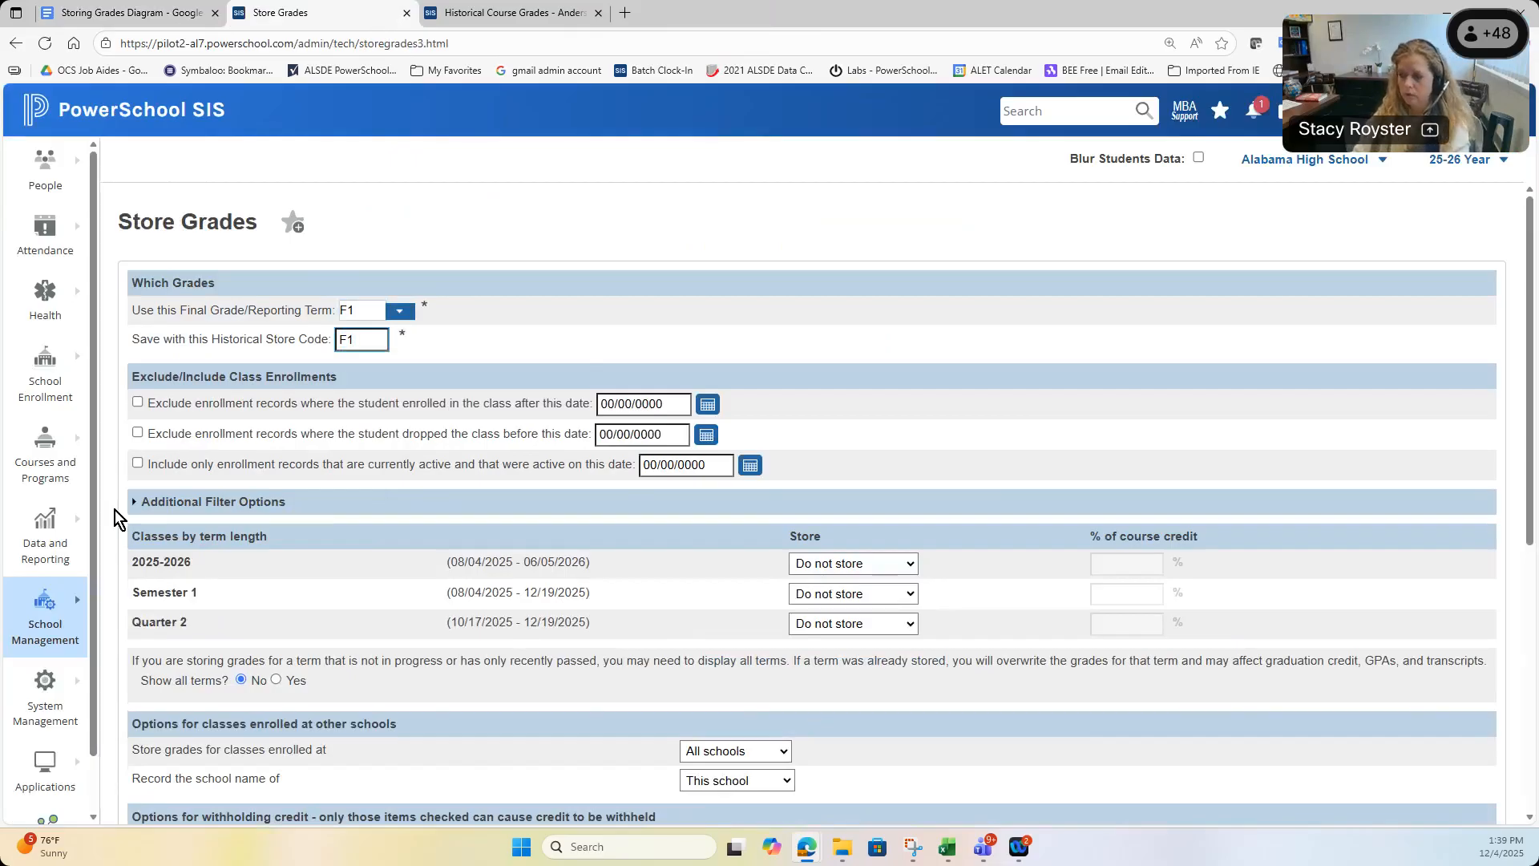
- For the F1 storing, include only enrollment records that are currently active and were active on 12/16/2025
click(137, 464)
click(751, 465)
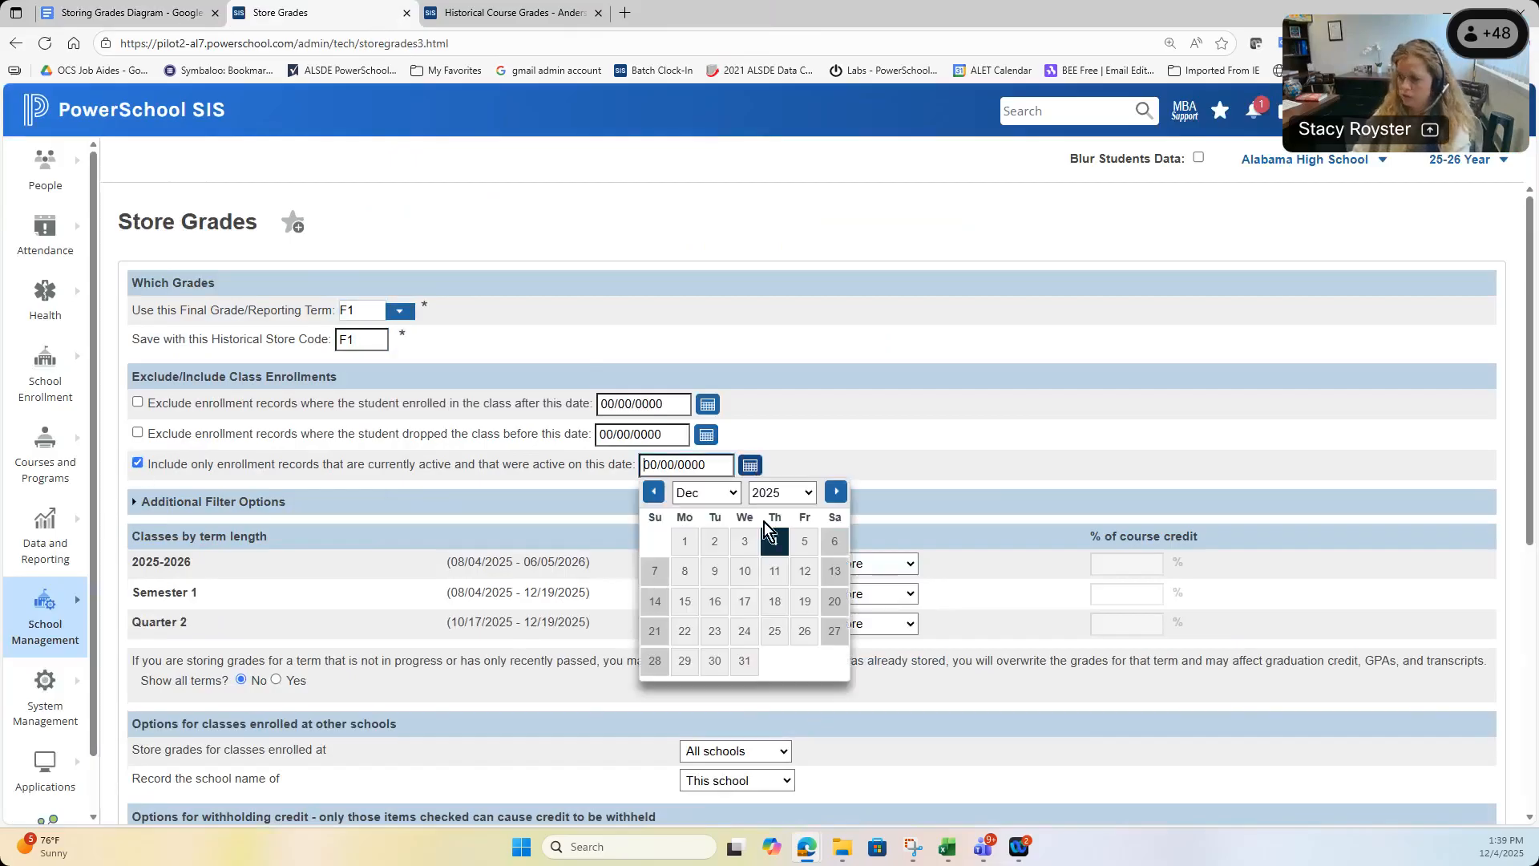
click(716, 611)
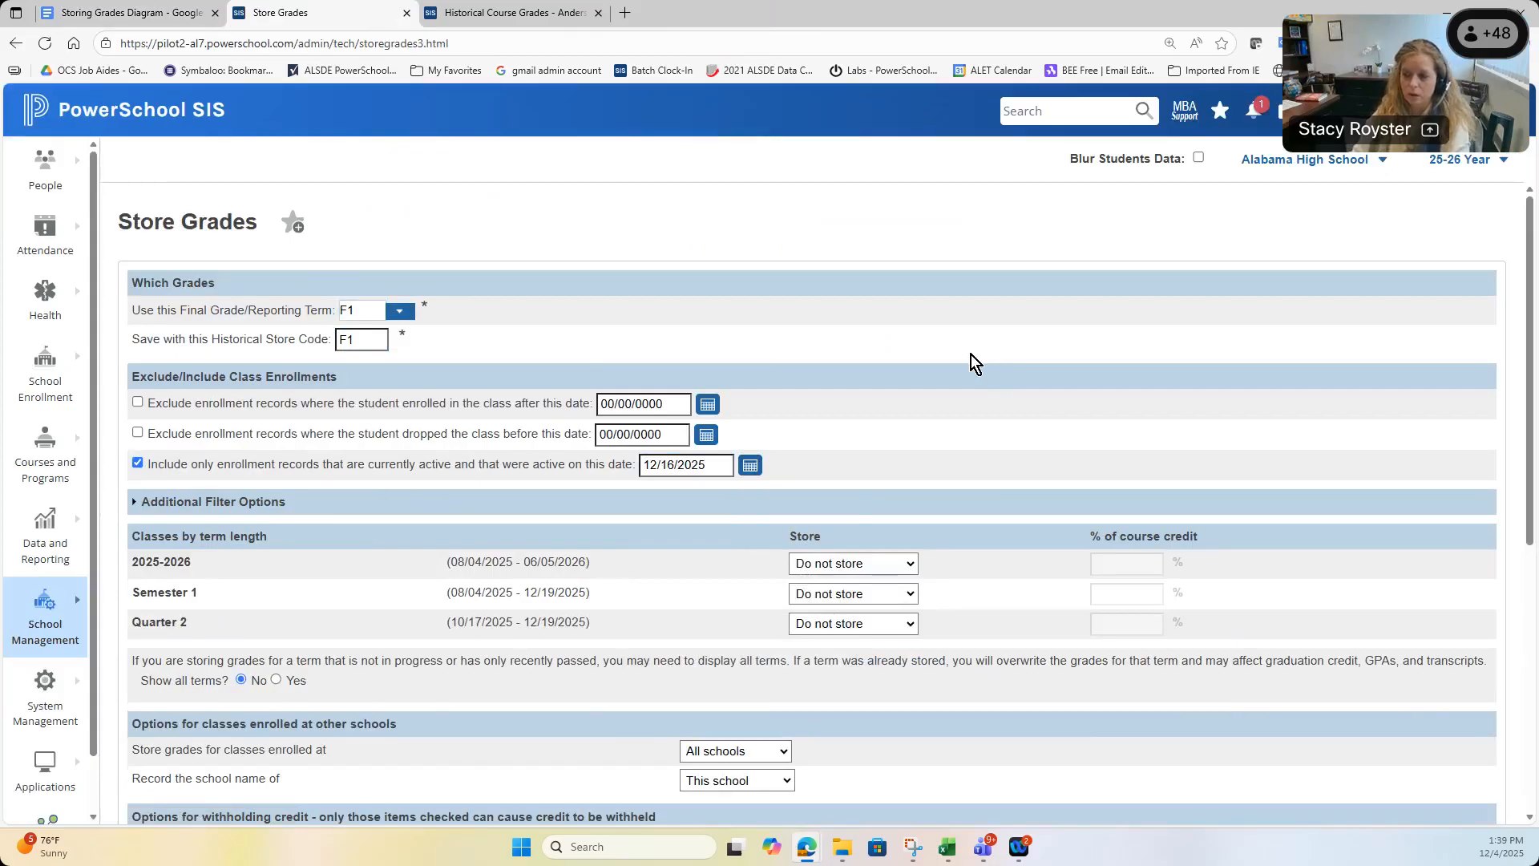
- Consult the Storing Grades Diagram's End of 2nd Quarter table for F1, and keep the 2025-2026 classes on Do not store in PowerSchool SIS
click(170, 21)
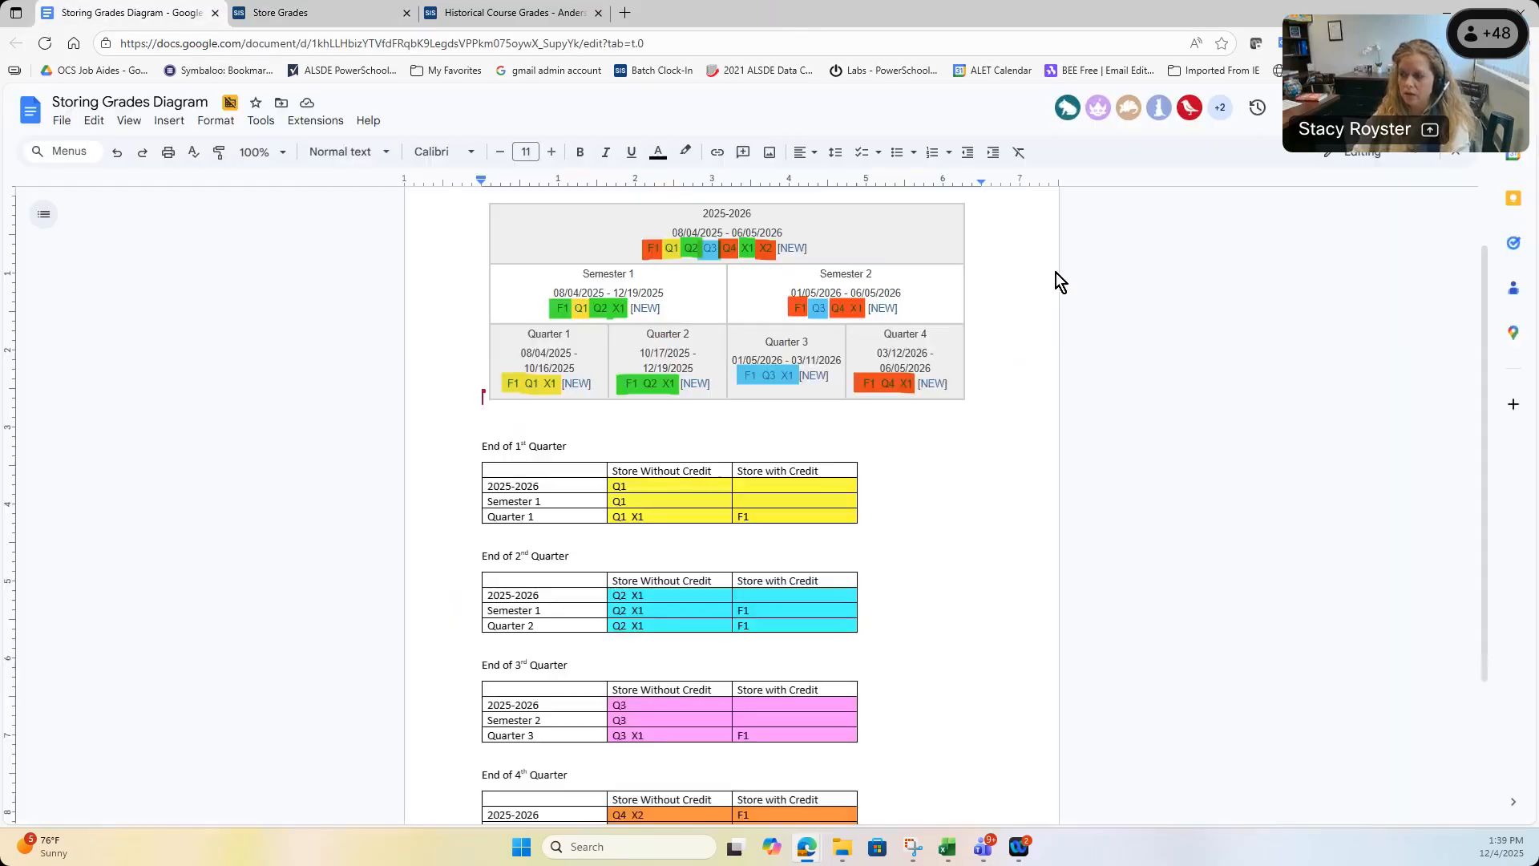
click(335, 18)
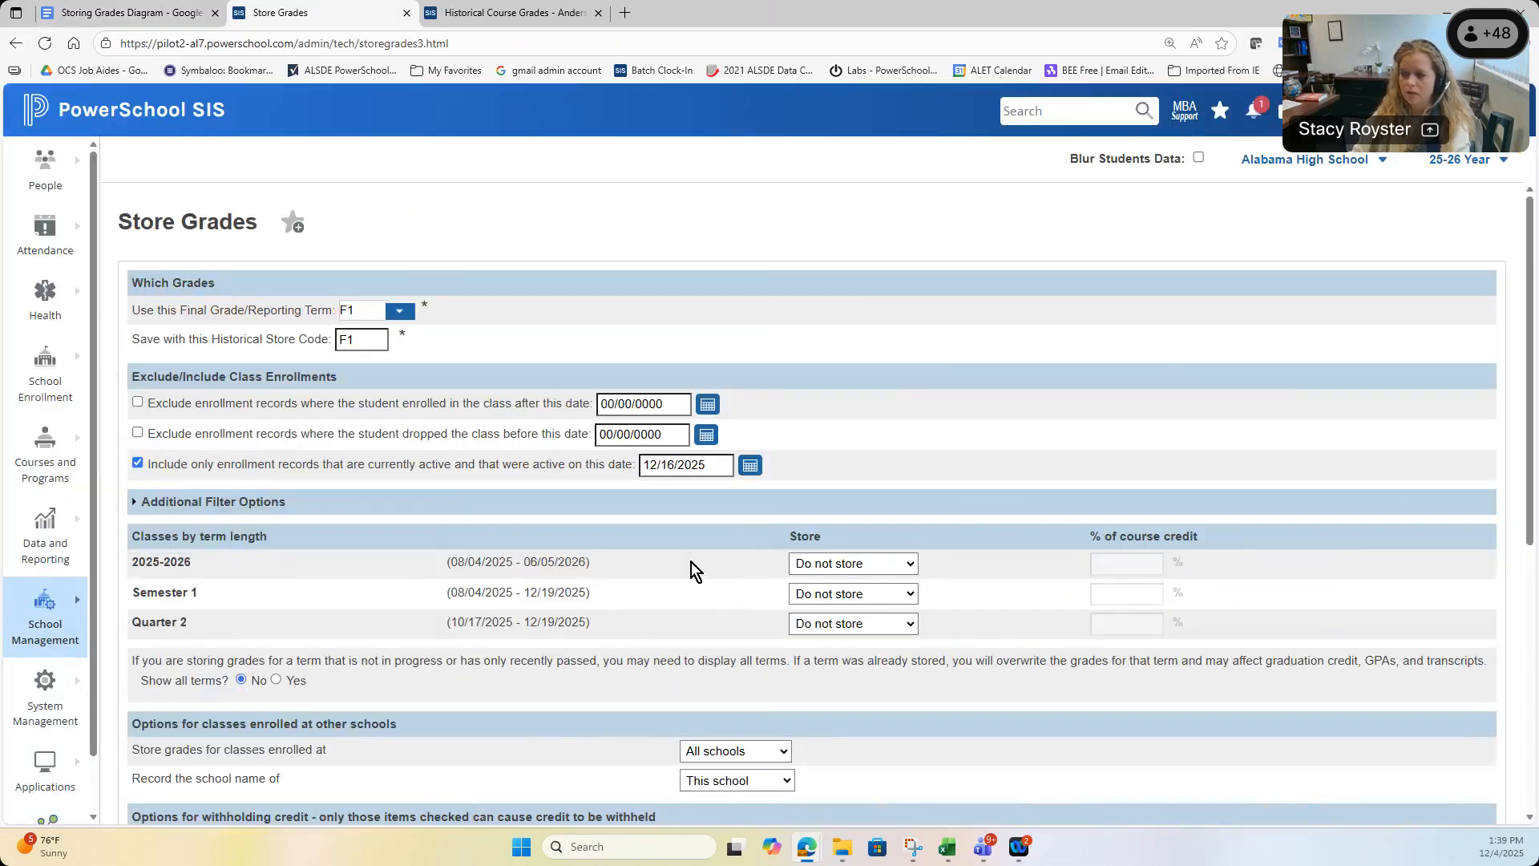
click(882, 570)
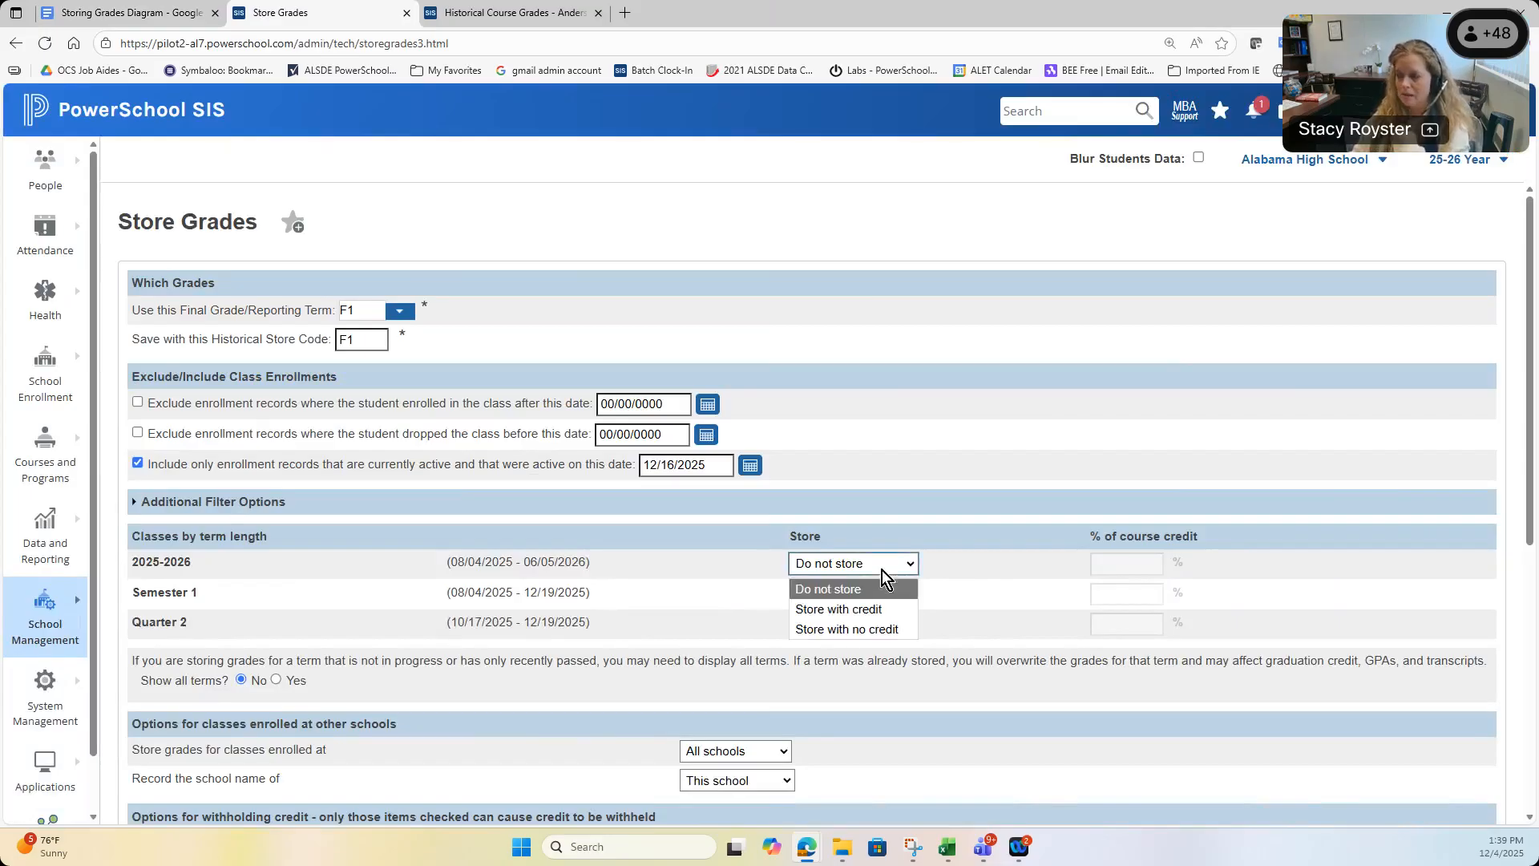
click(877, 590)
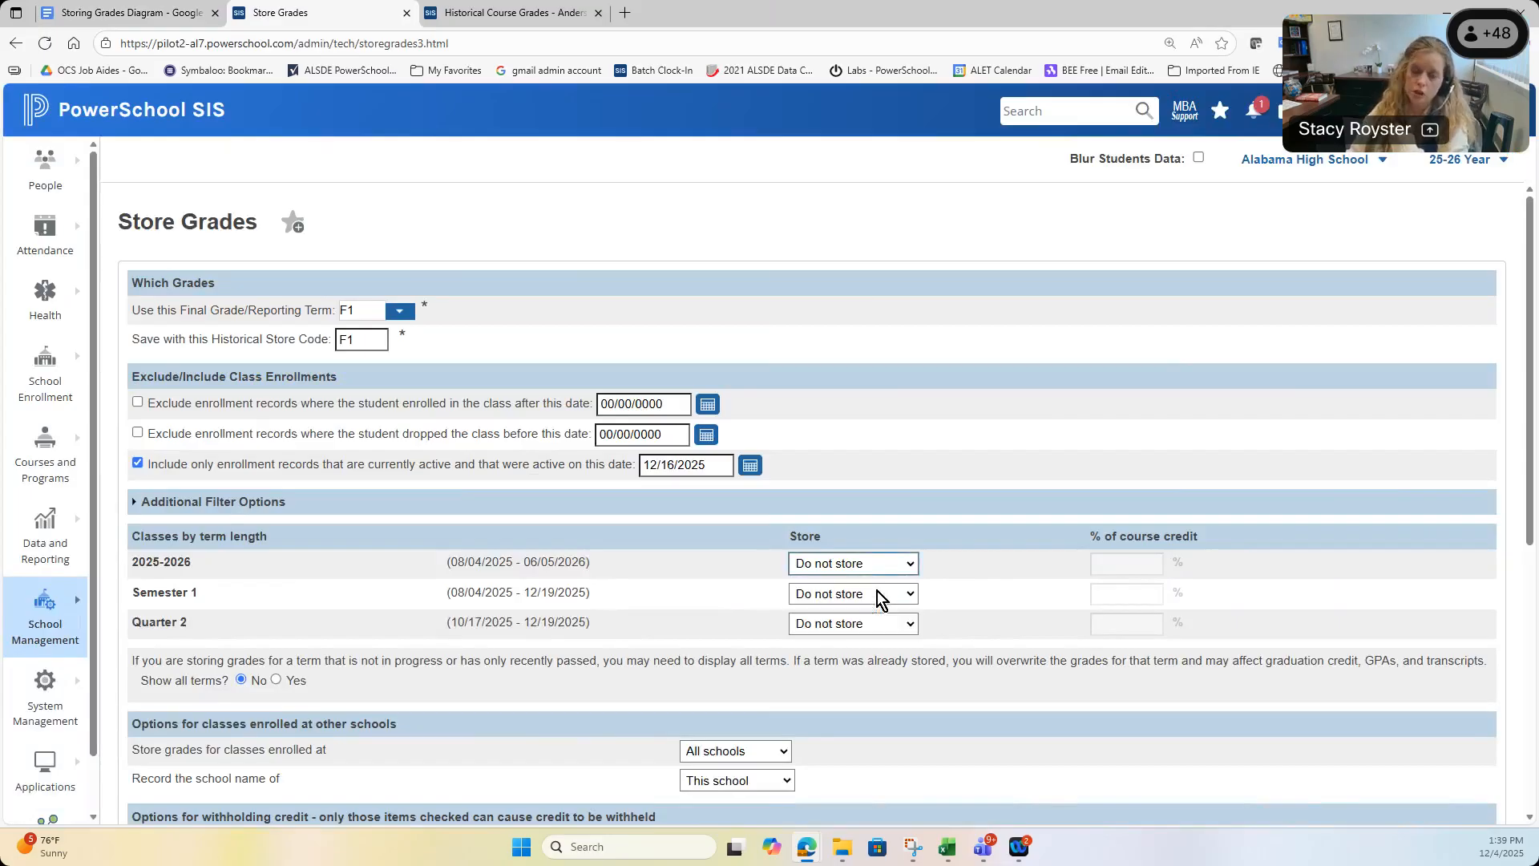
click(180, 14)
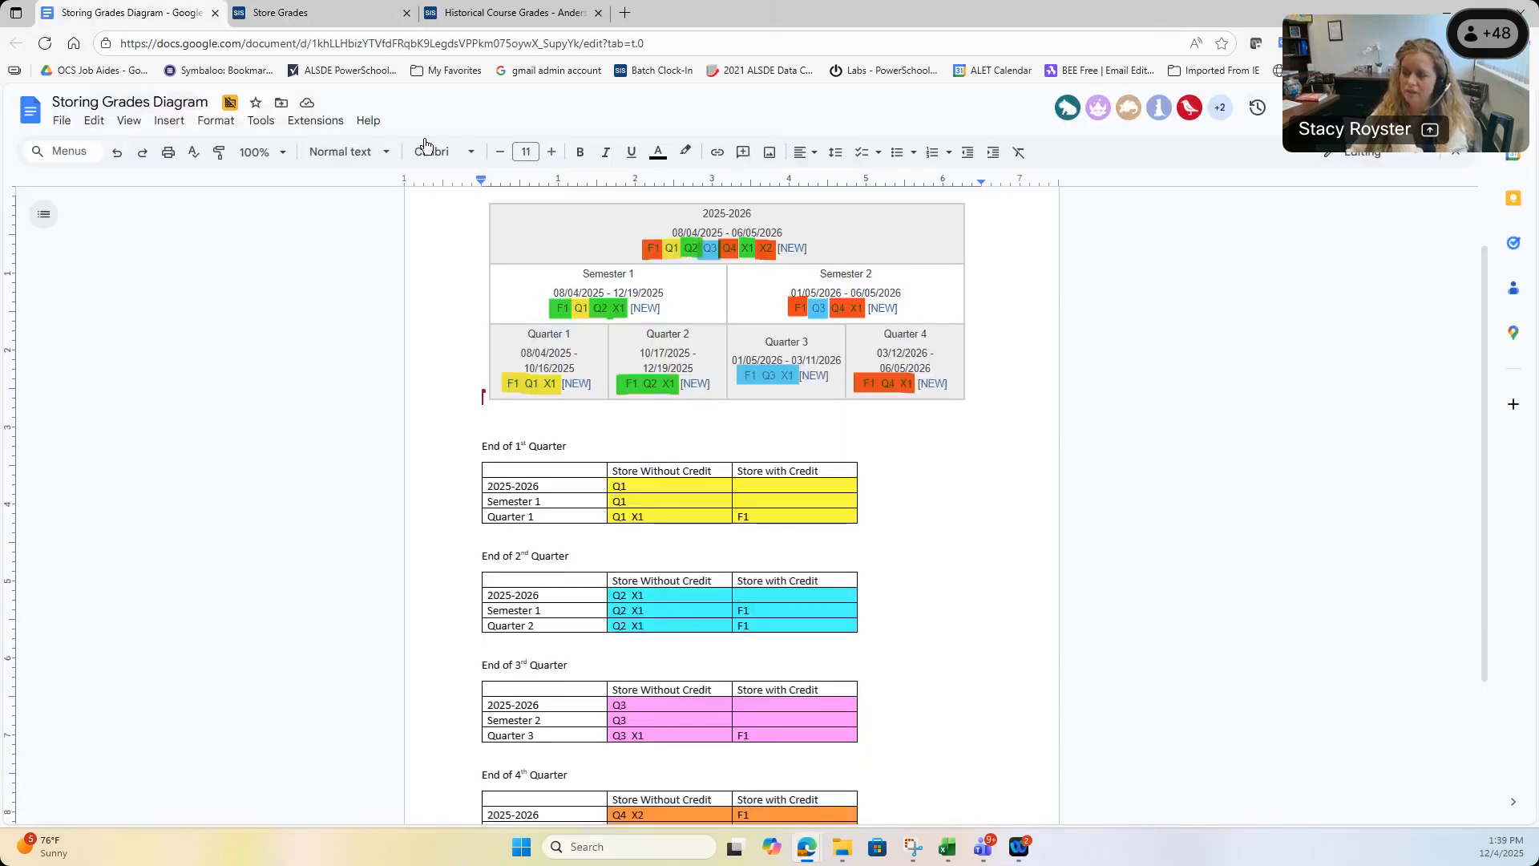
click(309, 18)
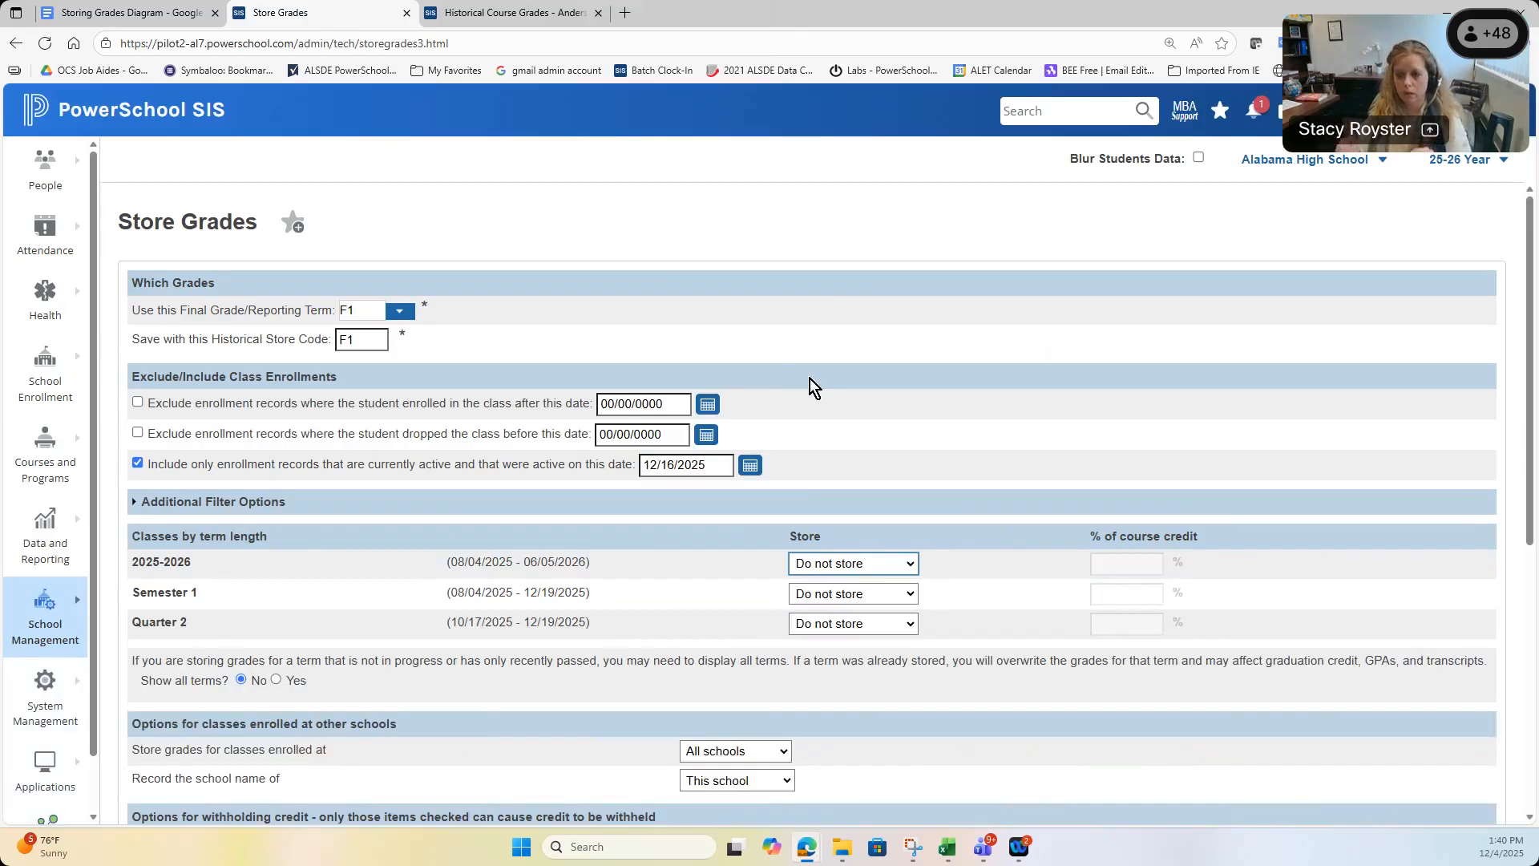
click(160, 12)
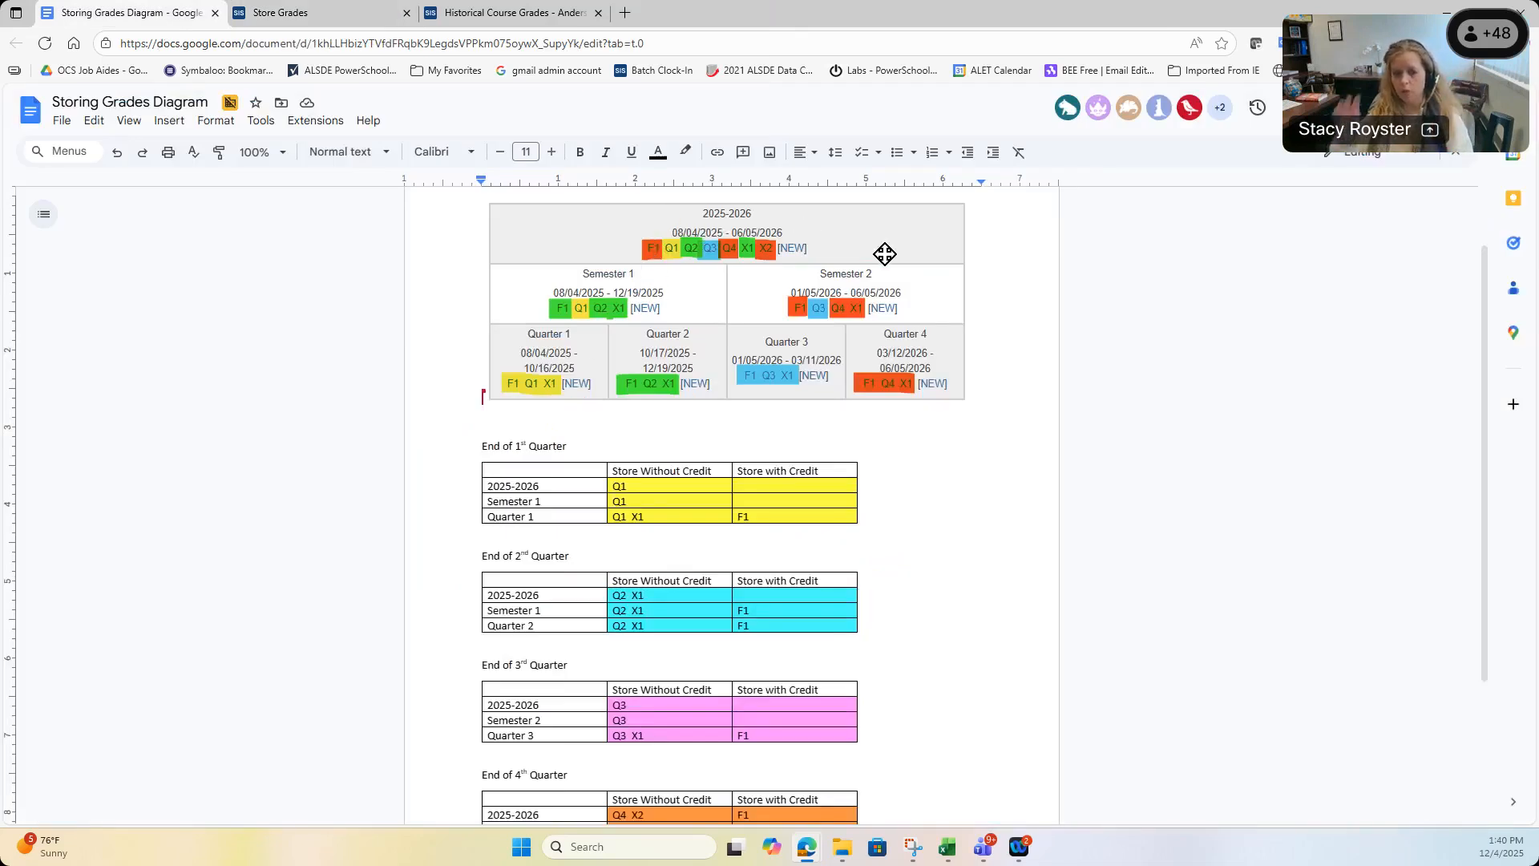
click(269, 12)
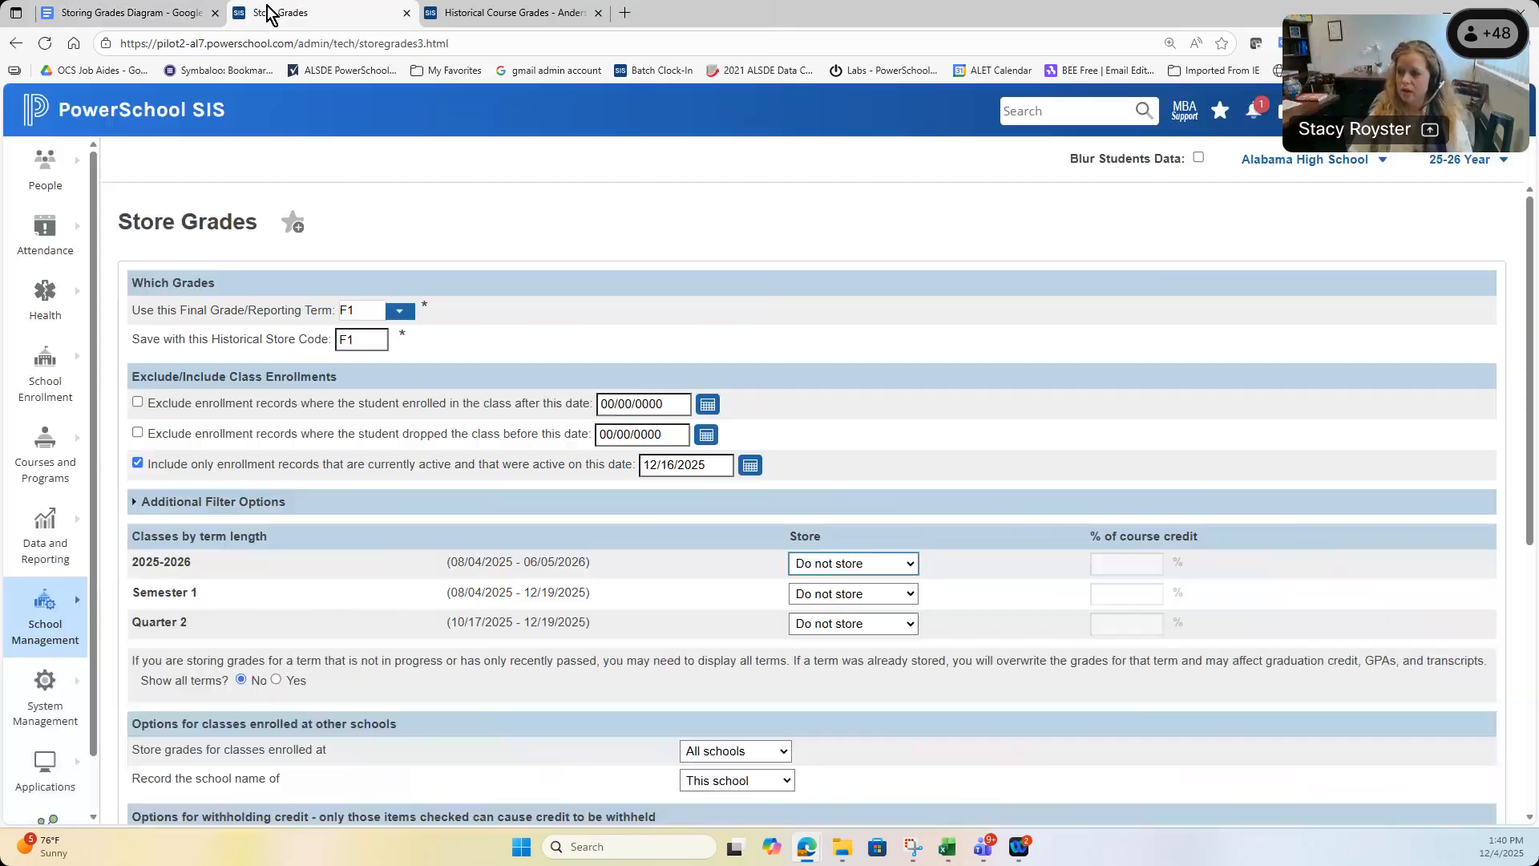
click(868, 561)
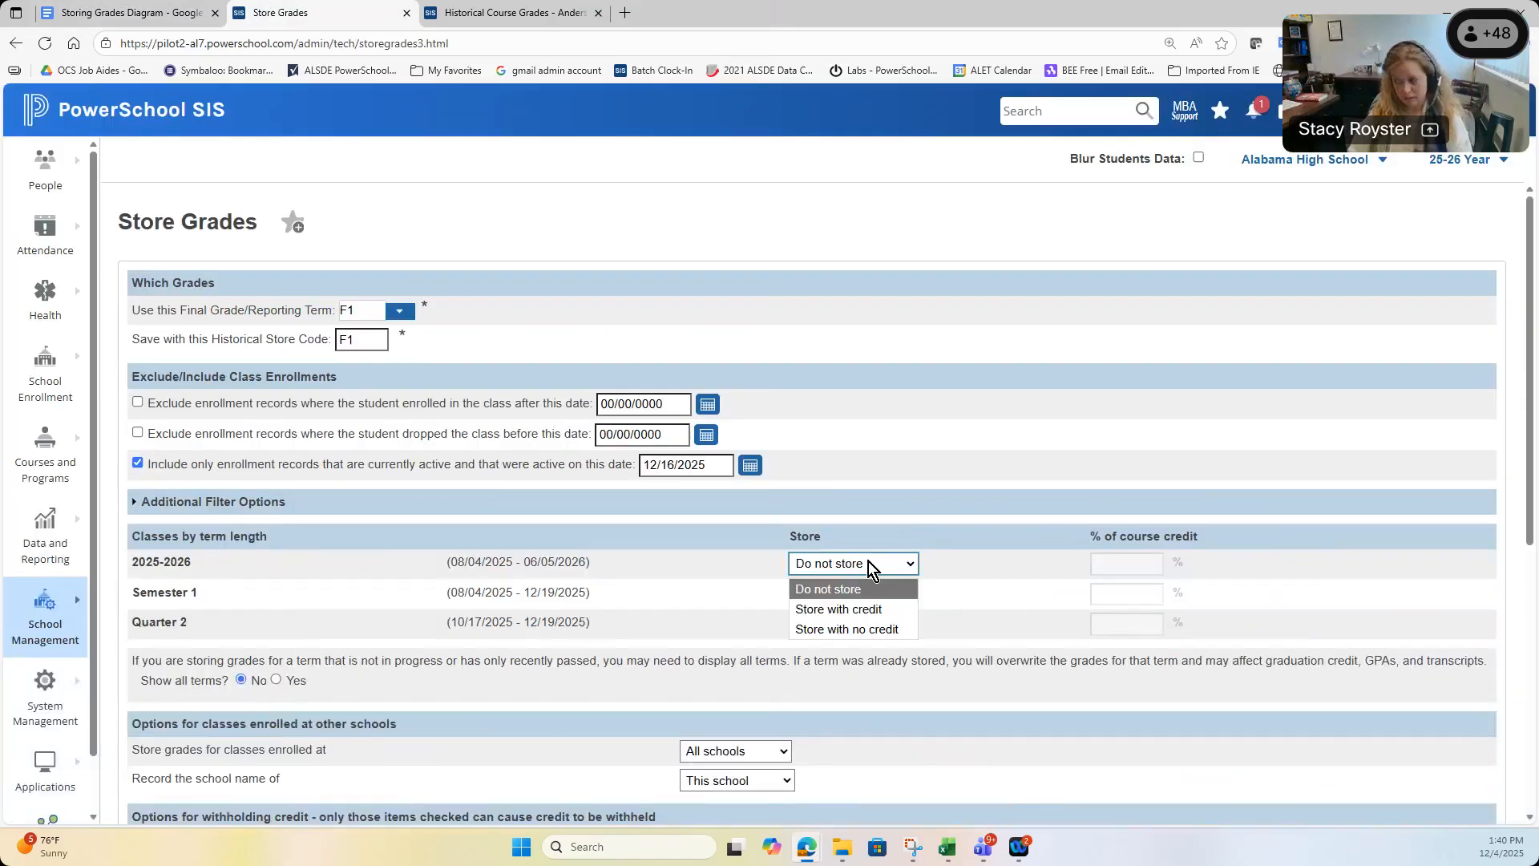
click(839, 609)
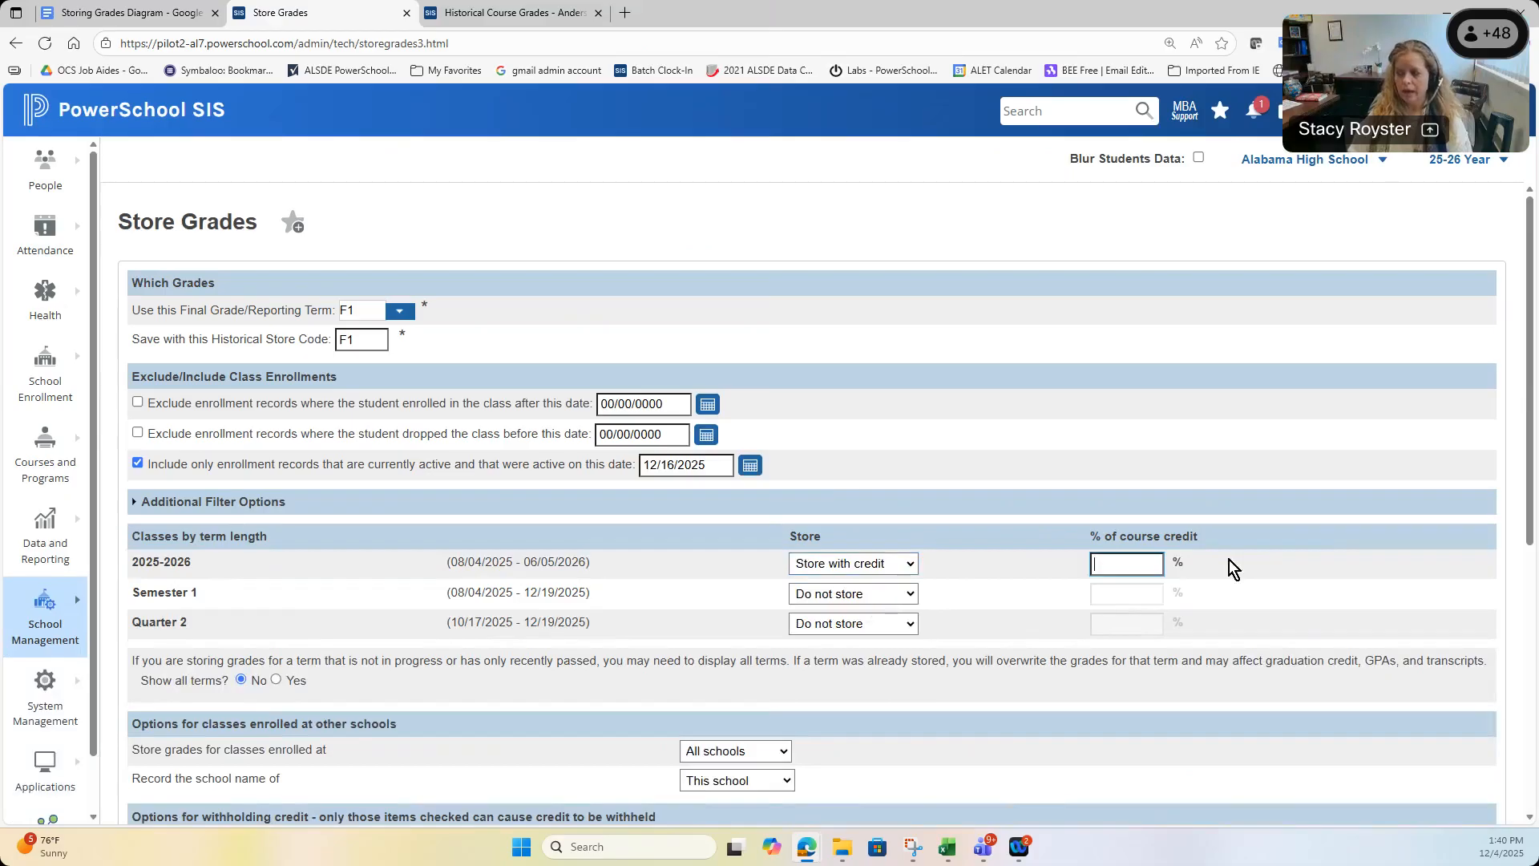
text(50)
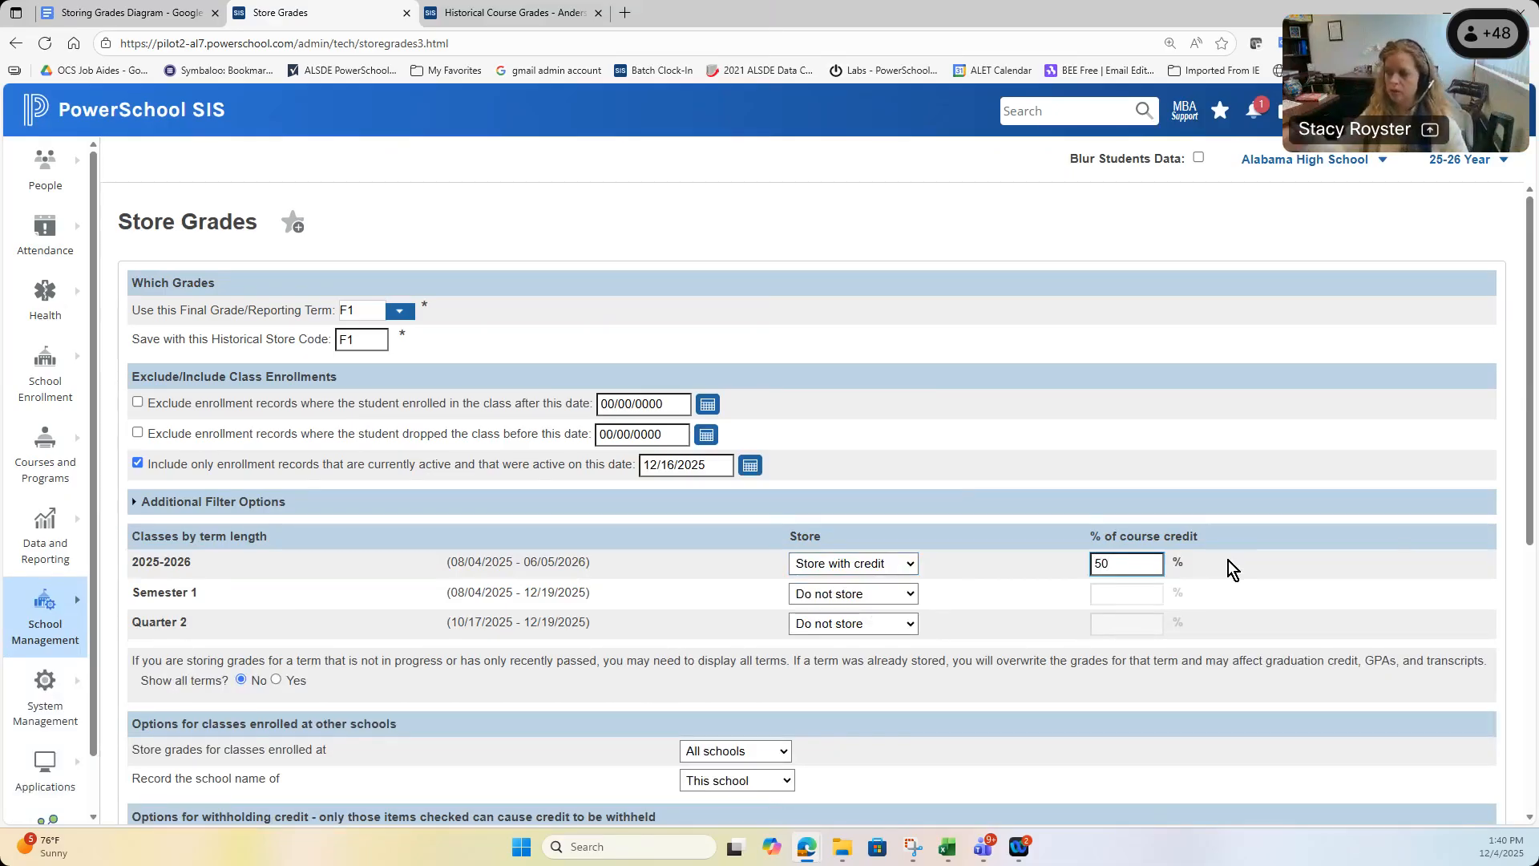
key(BackSpace)
key(BackSpace)
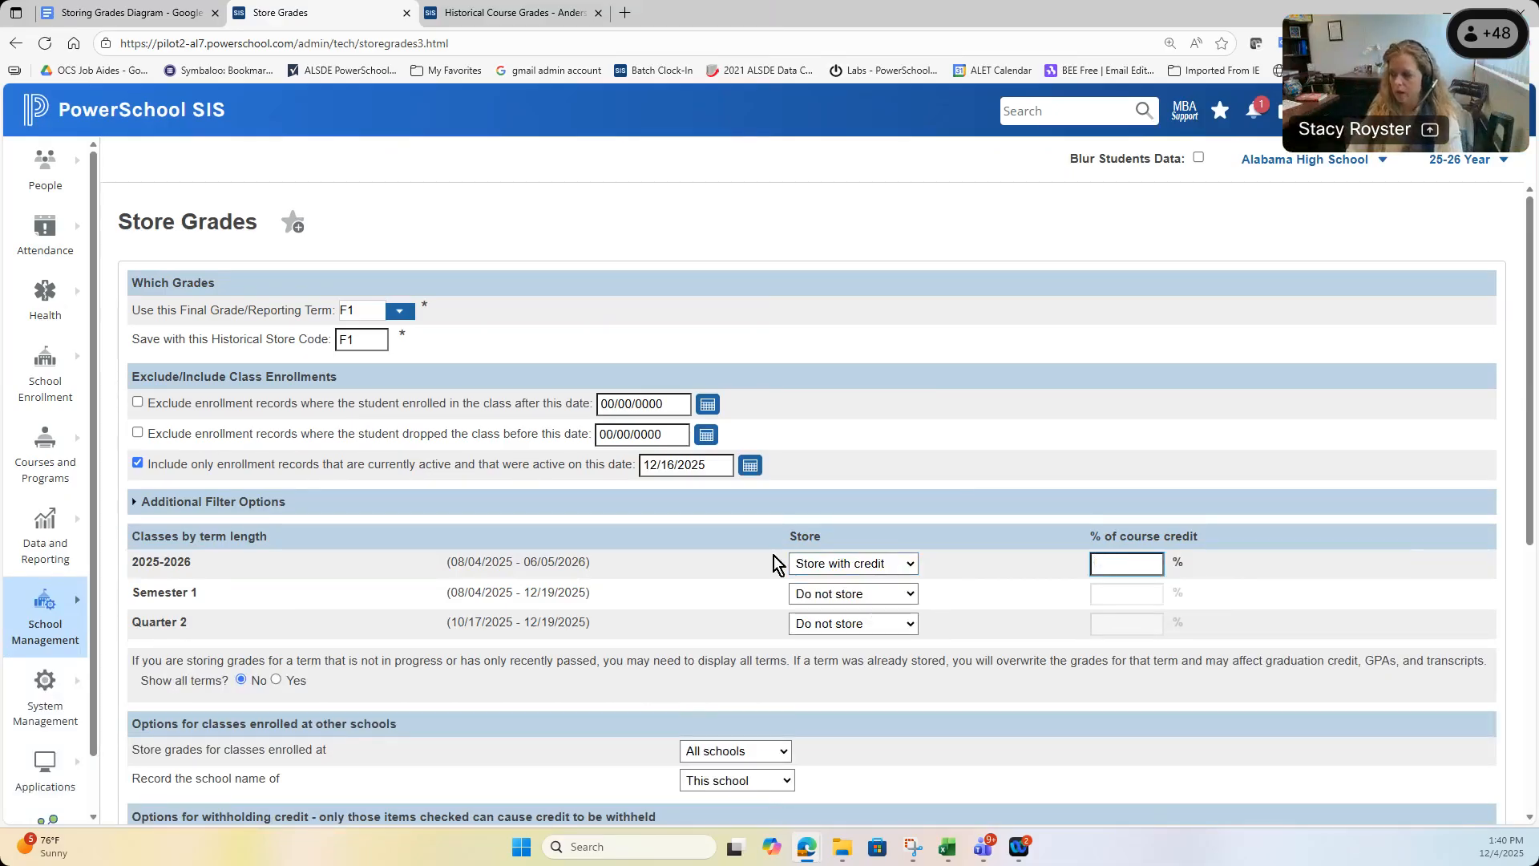
click(877, 565)
click(873, 593)
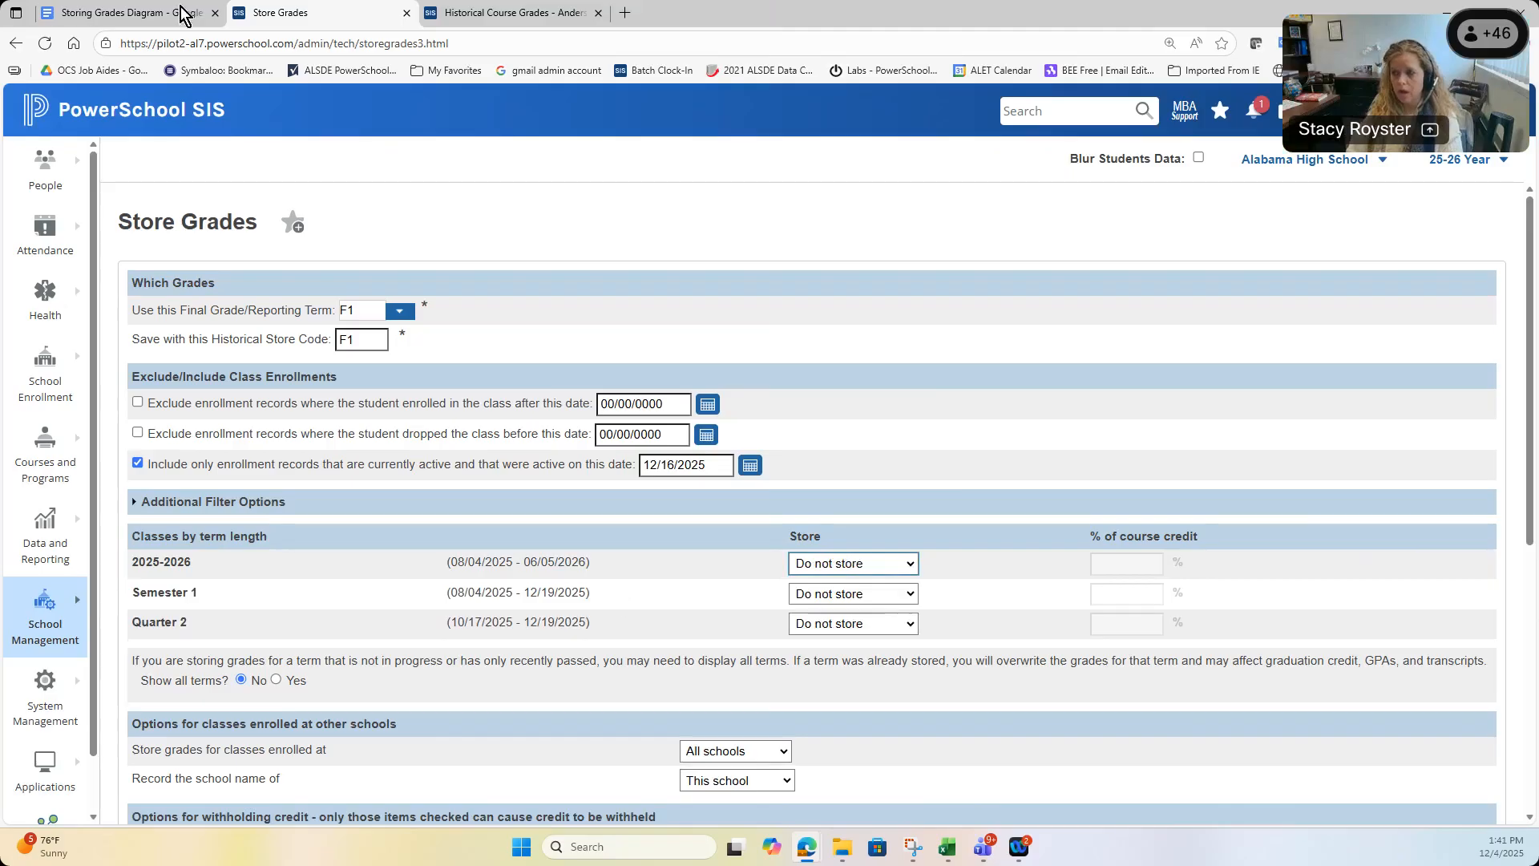
- Consult the Storing Grades Diagram for Semester 1, and set the Semester 1 classes to Store with credit at 100% of course credit
click(128, 13)
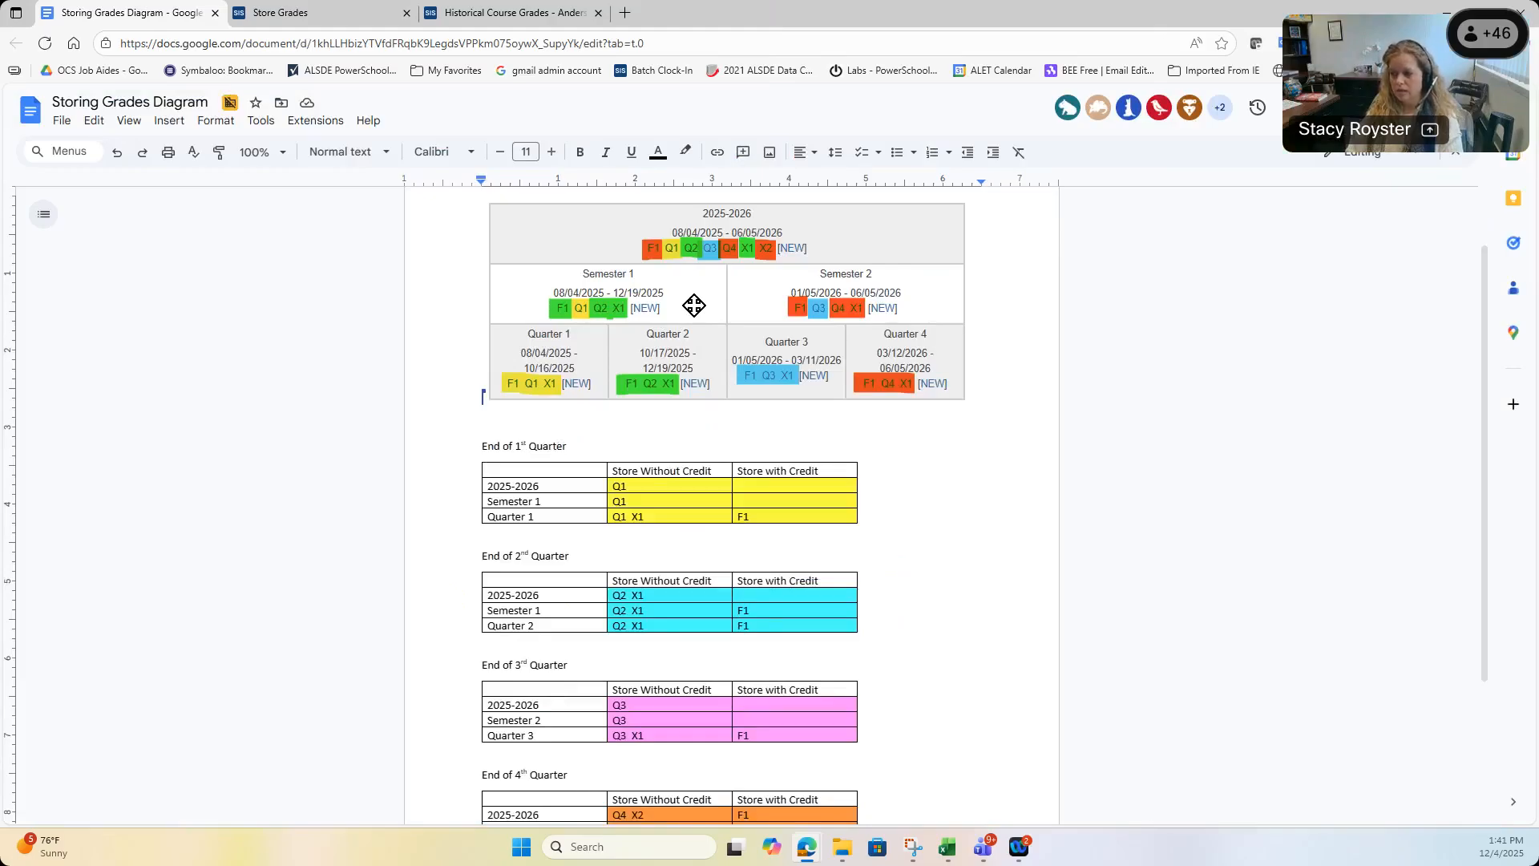
click(302, 14)
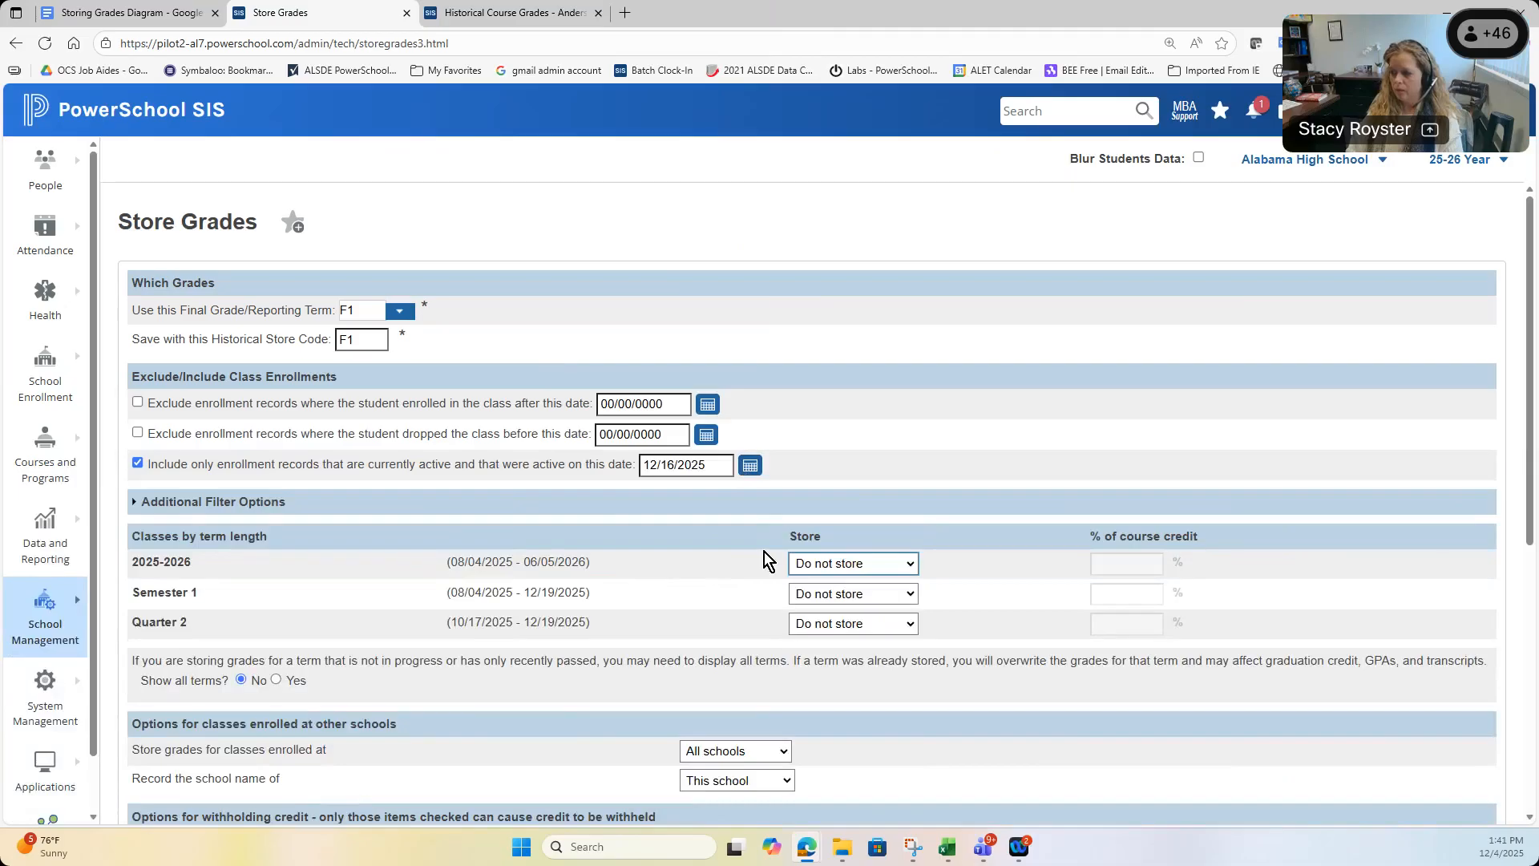
click(883, 599)
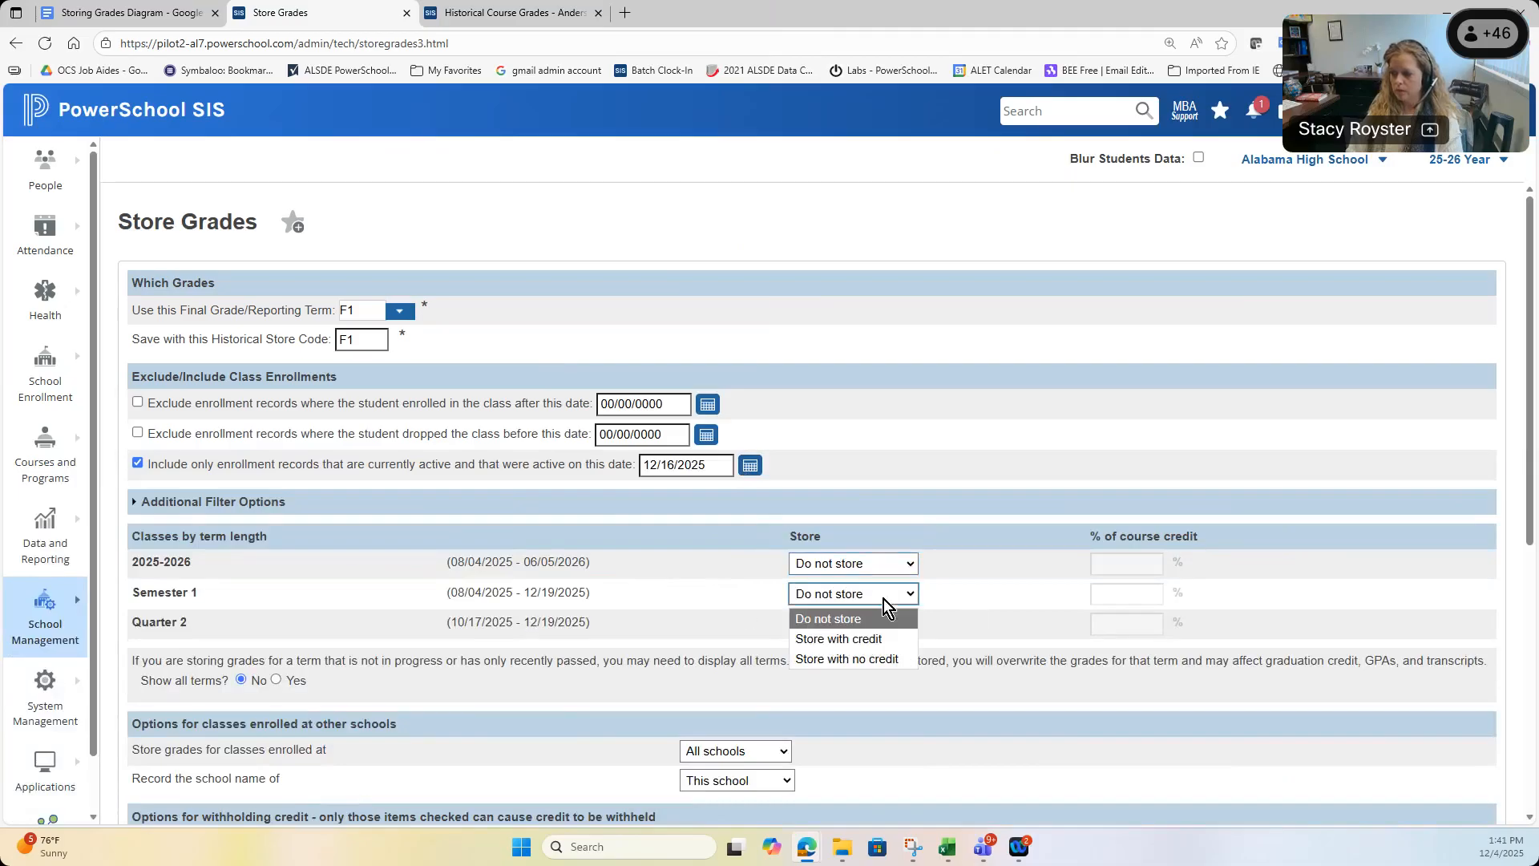
click(882, 645)
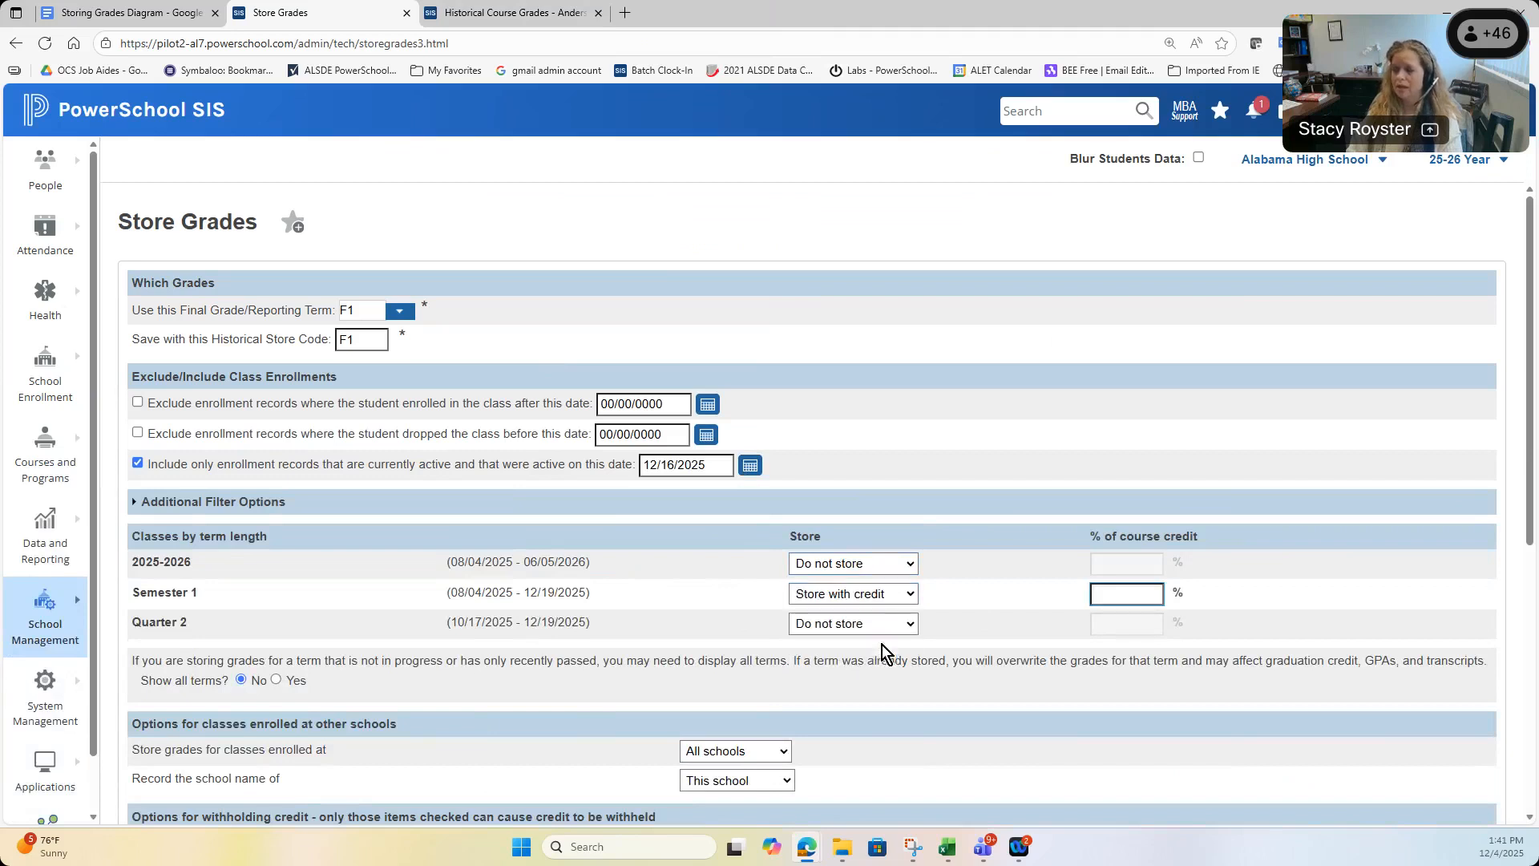
text(100)
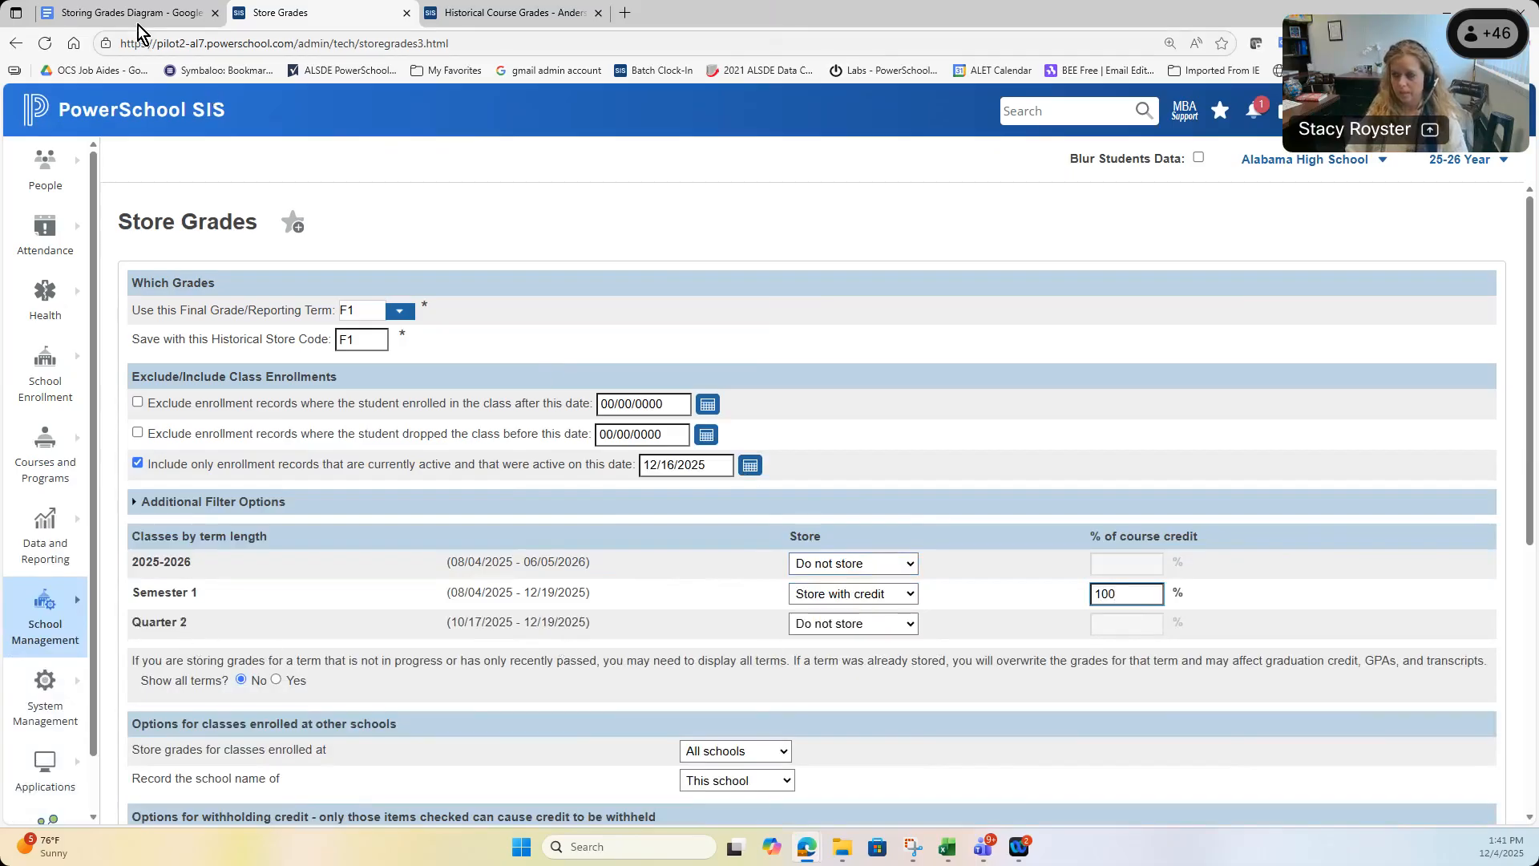
- Check Quarter 2 in the Storing Grades Diagram, and set the Quarter 2 classes to Store with credit at 100% of course credit
click(167, 13)
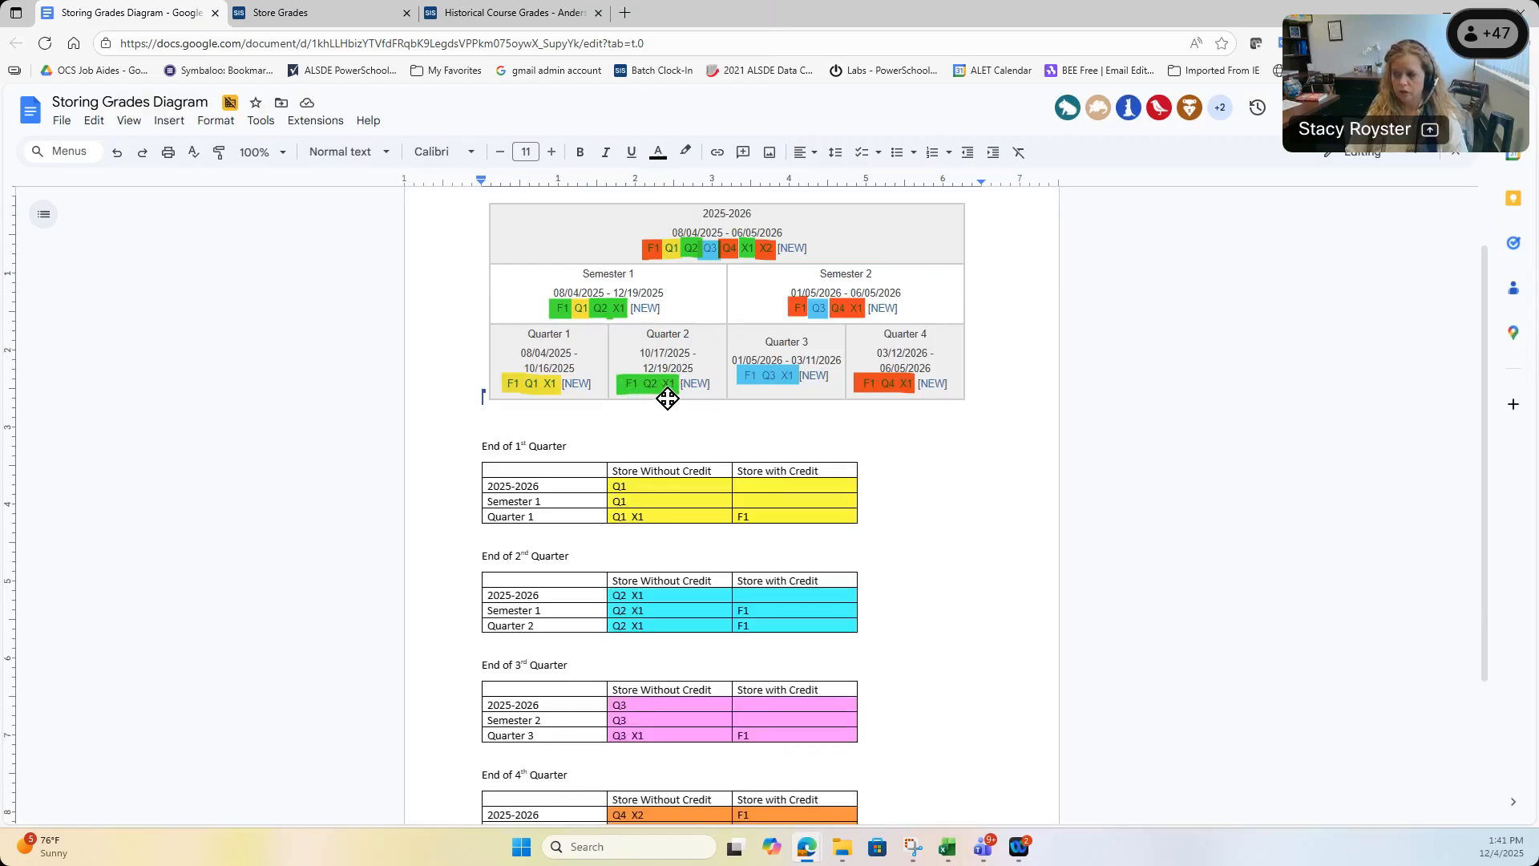
click(359, 24)
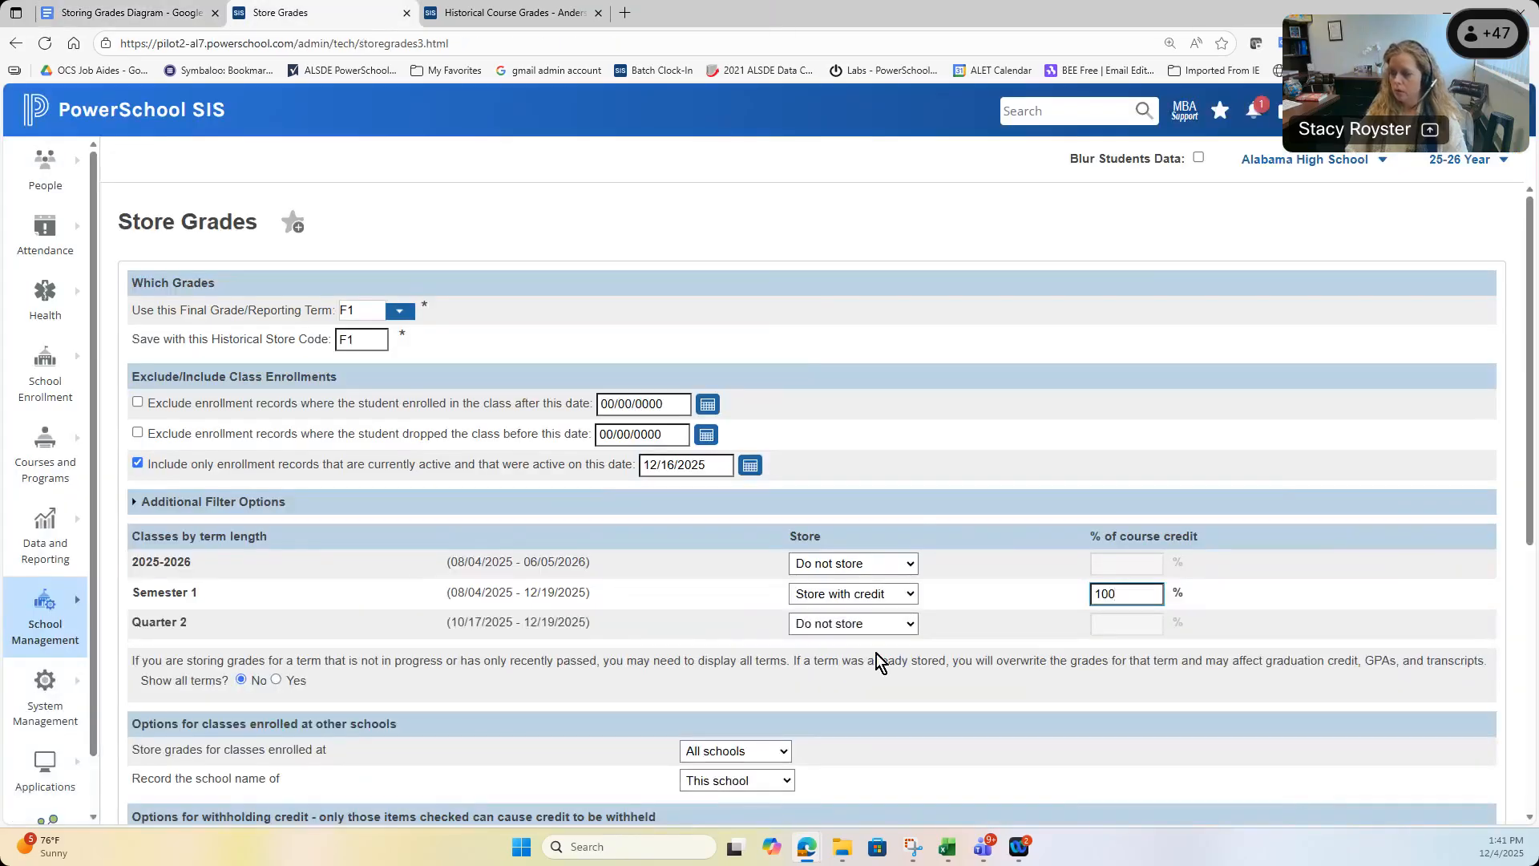
click(886, 625)
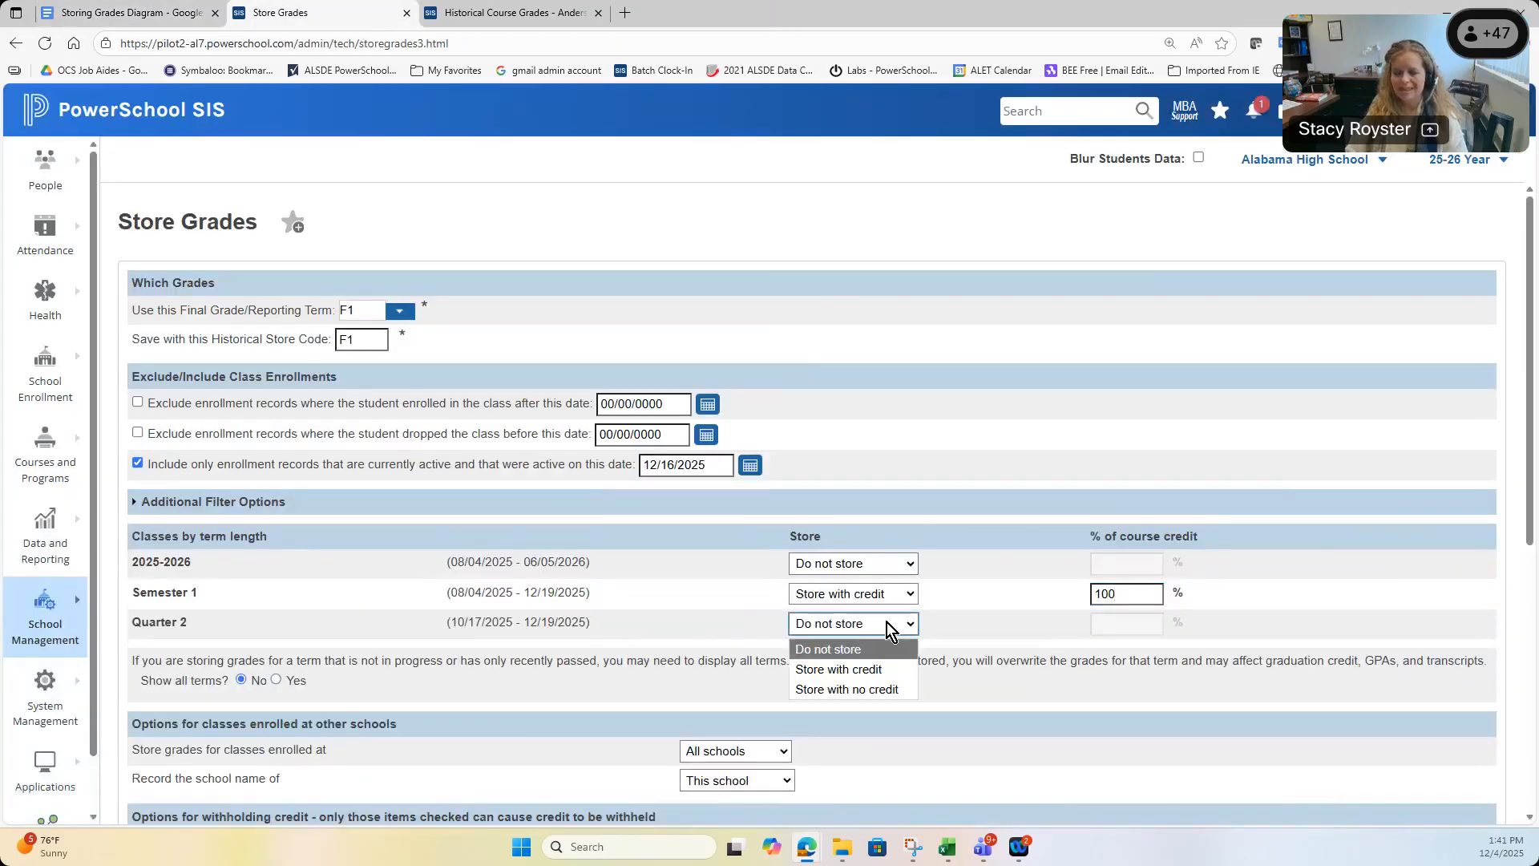
click(906, 672)
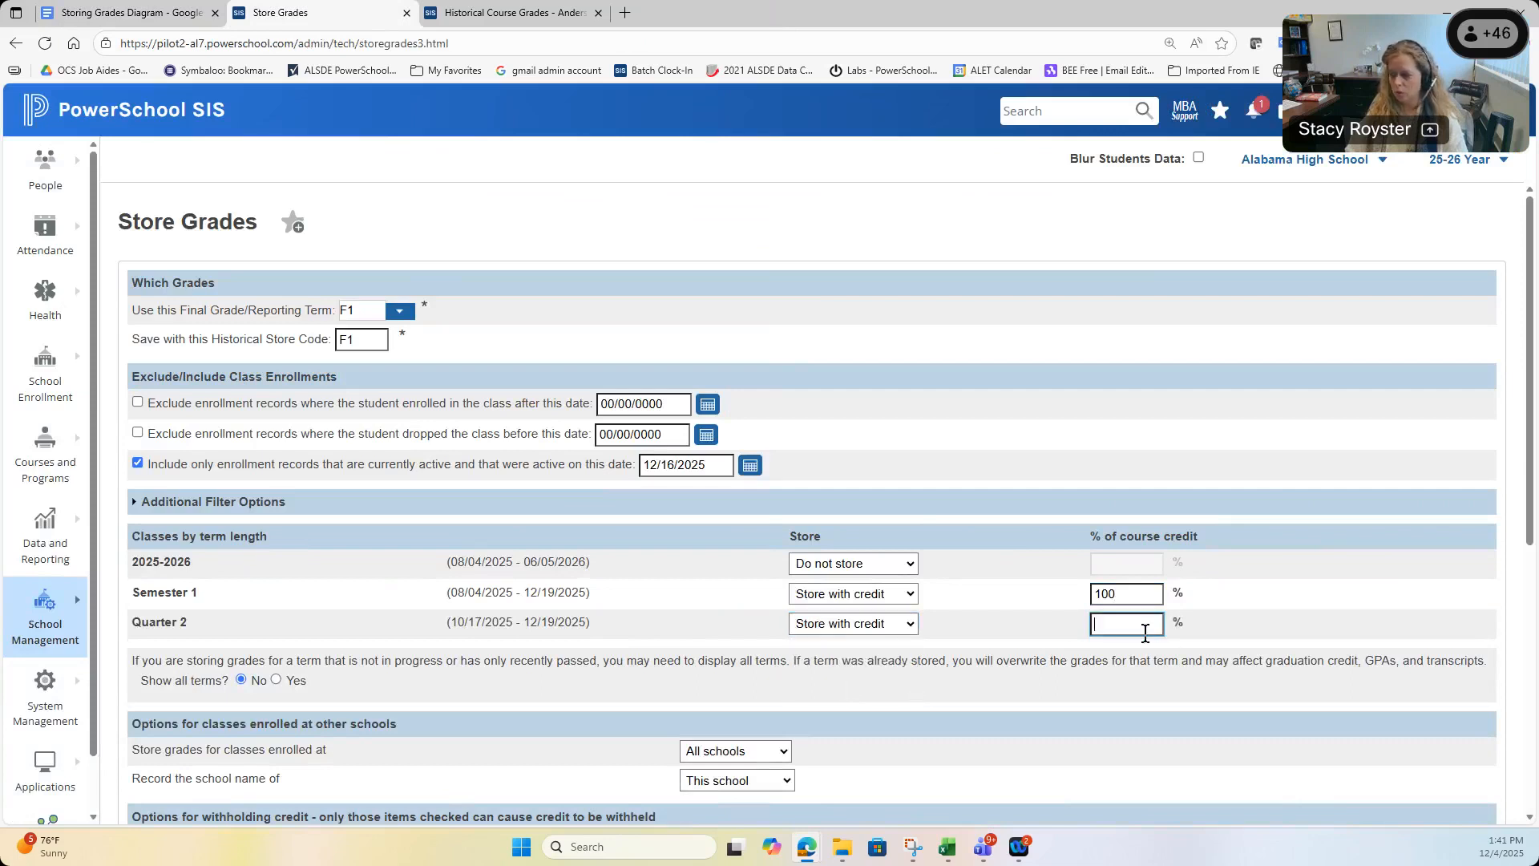
text(100)
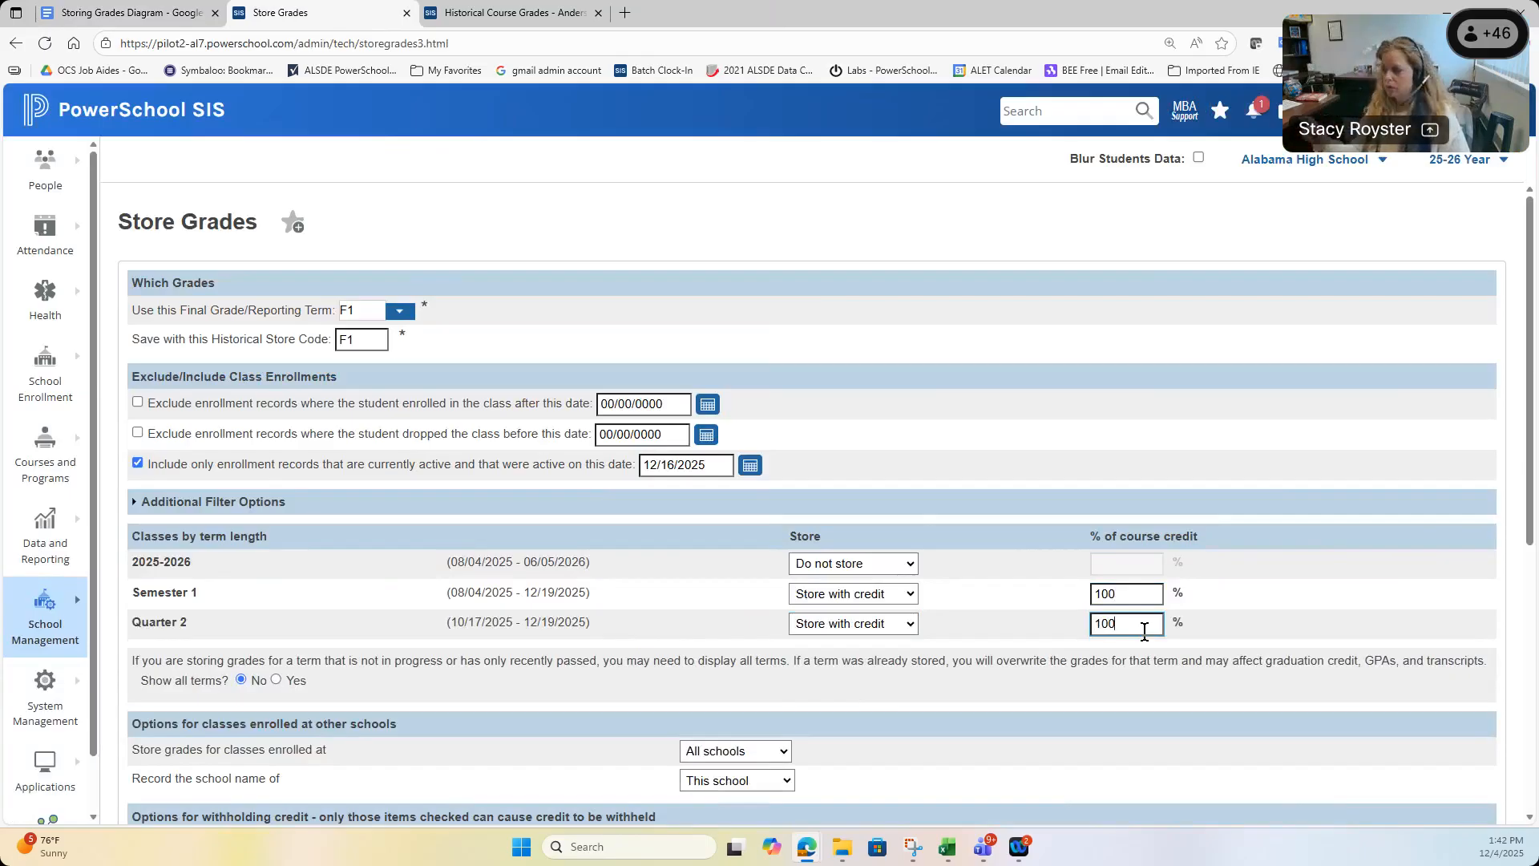
- Limit the F1 storing to classes enrolled at This school only, submit it, and return to the Store Grades form
scroll(1144, 630, down, 1)
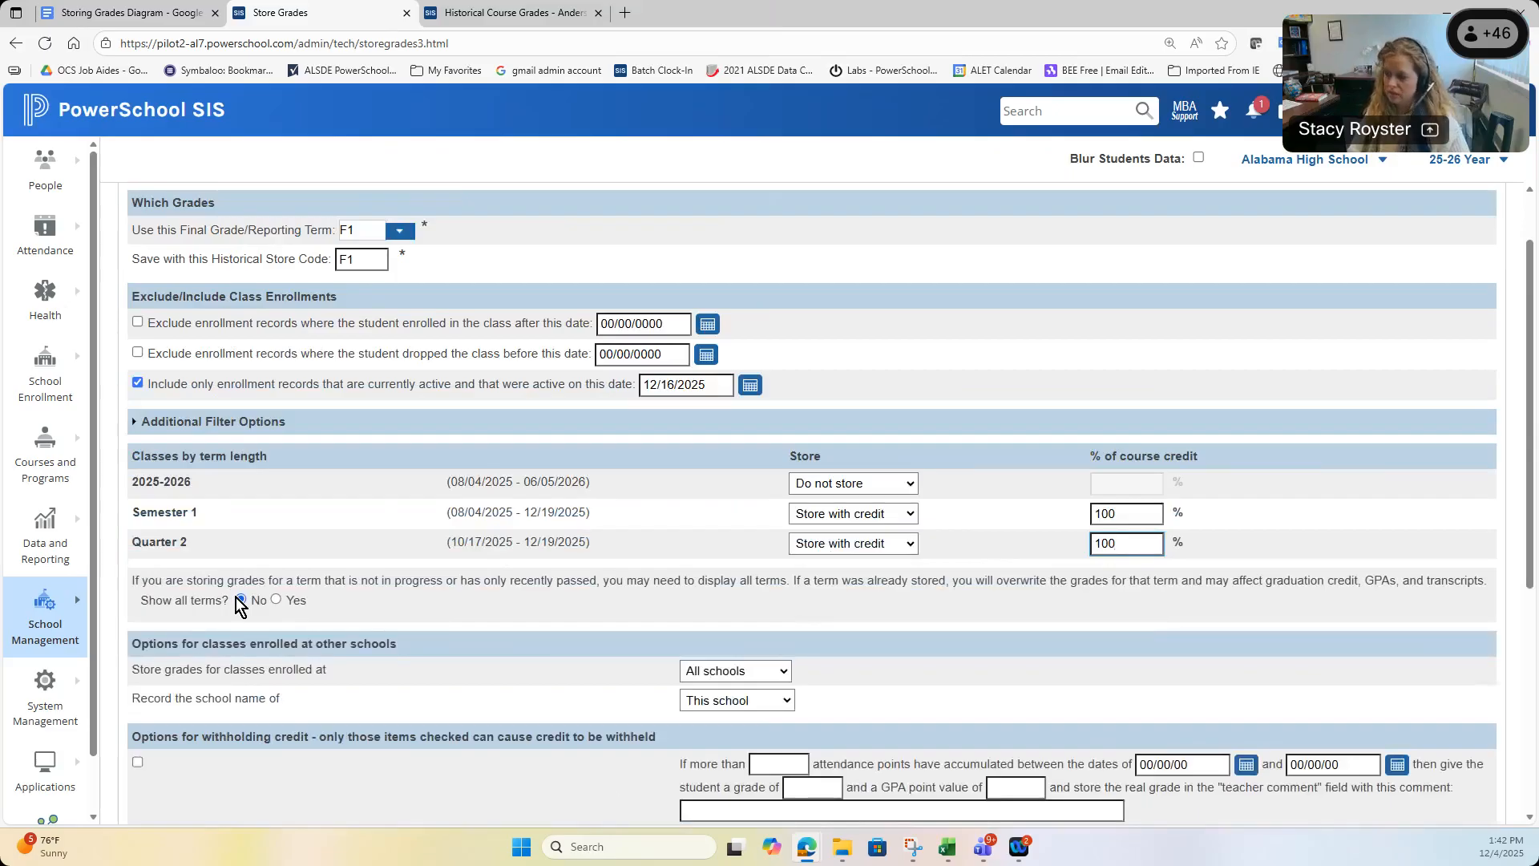
click(728, 680)
click(739, 722)
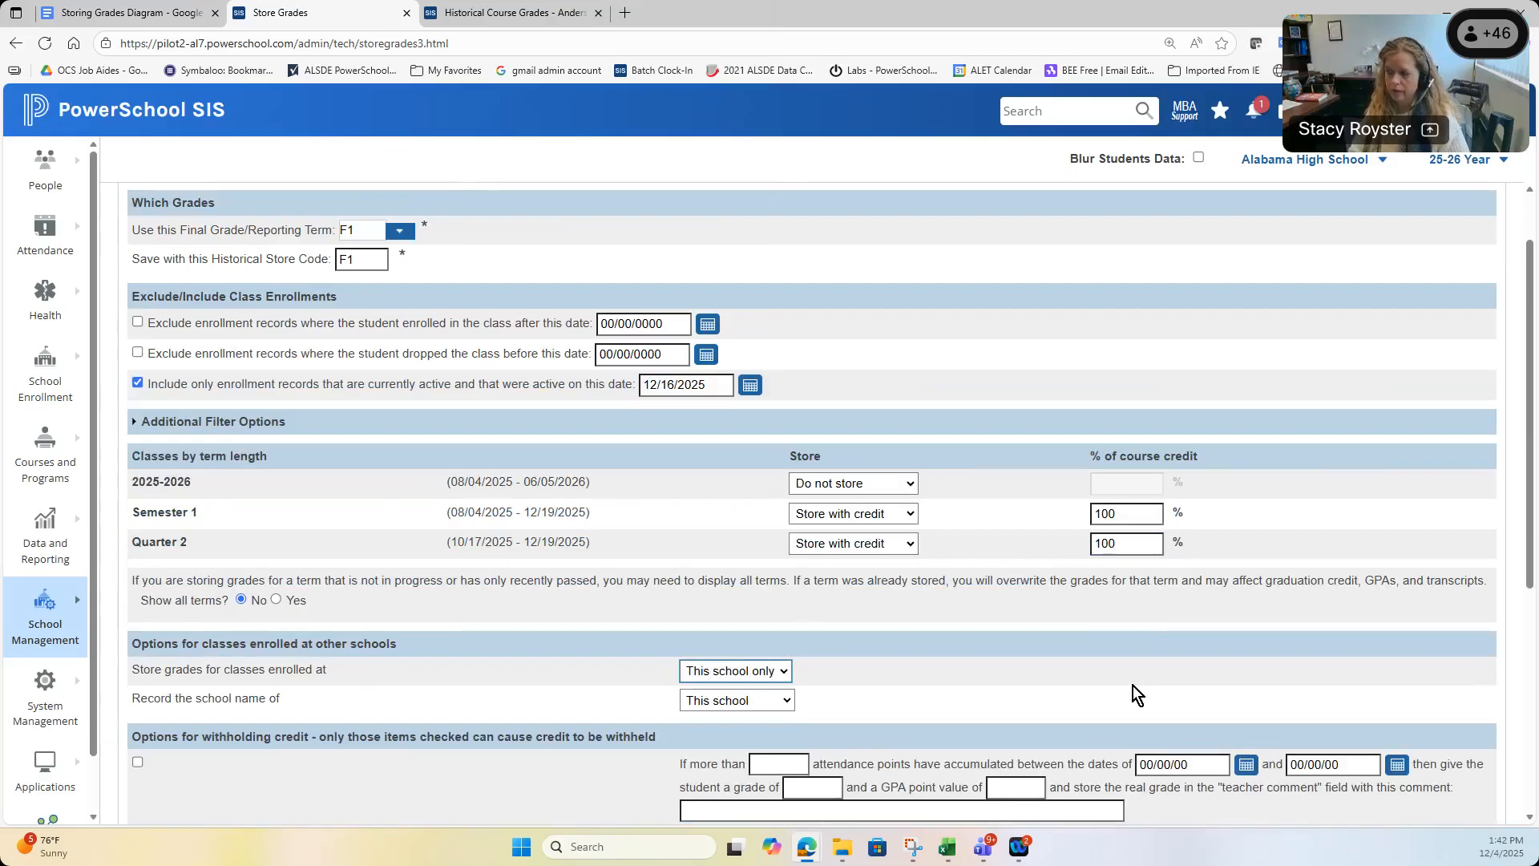
scroll(1133, 685, down, 5)
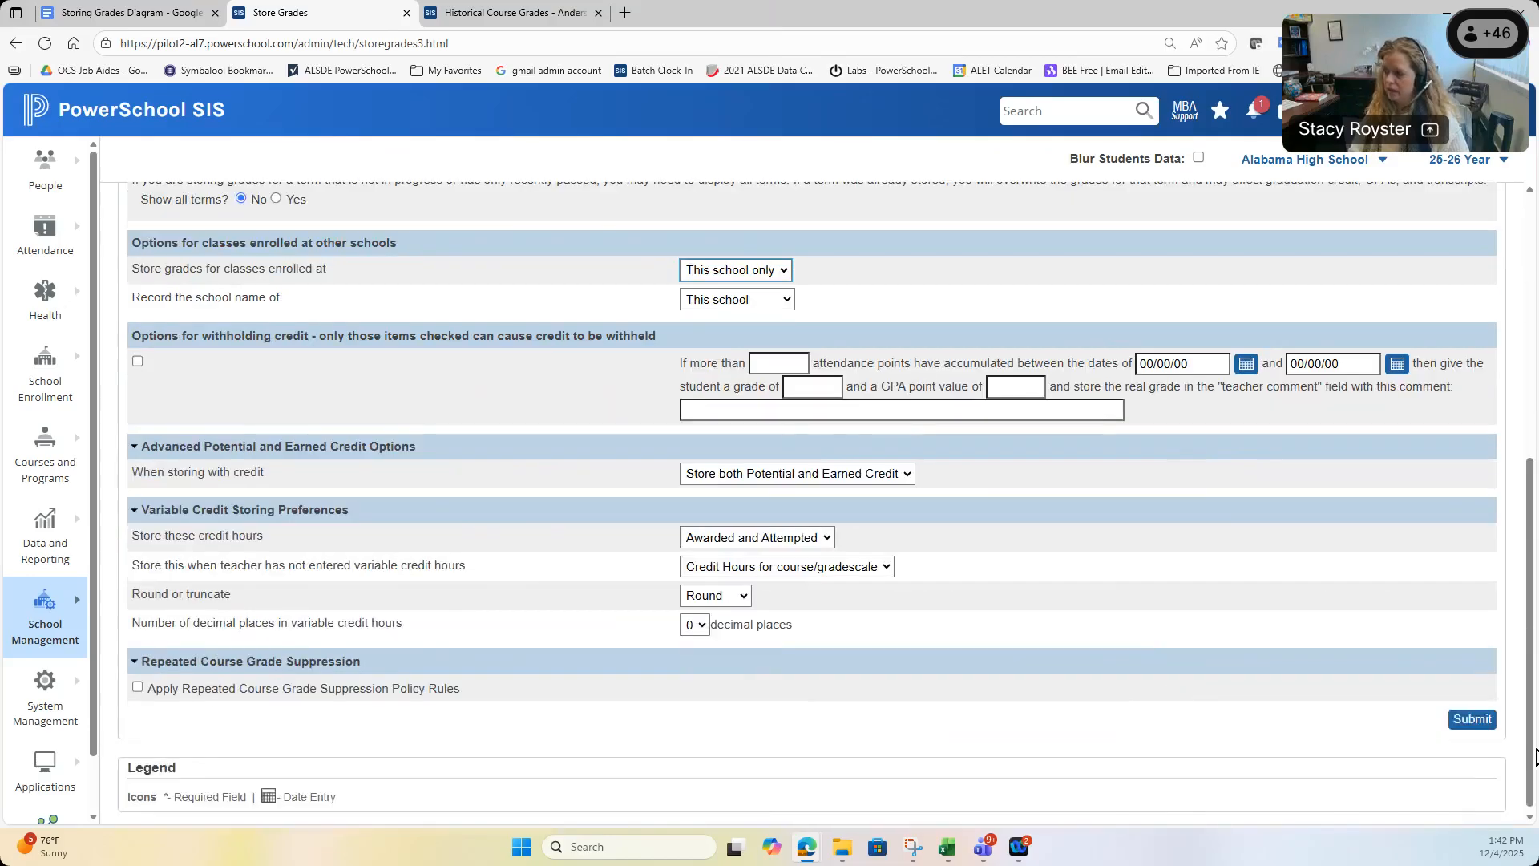
click(1473, 720)
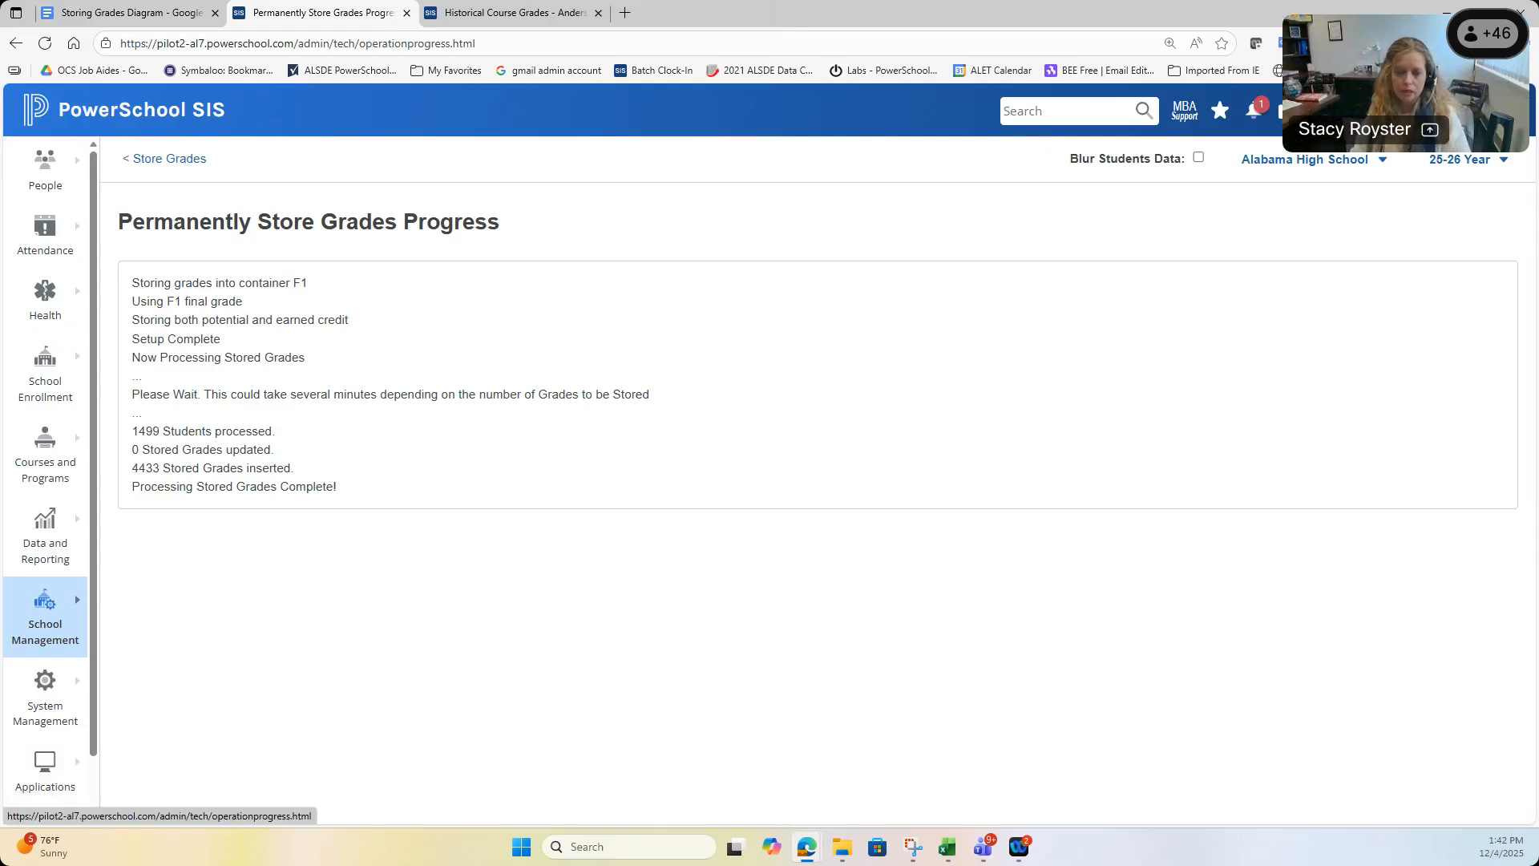
click(184, 166)
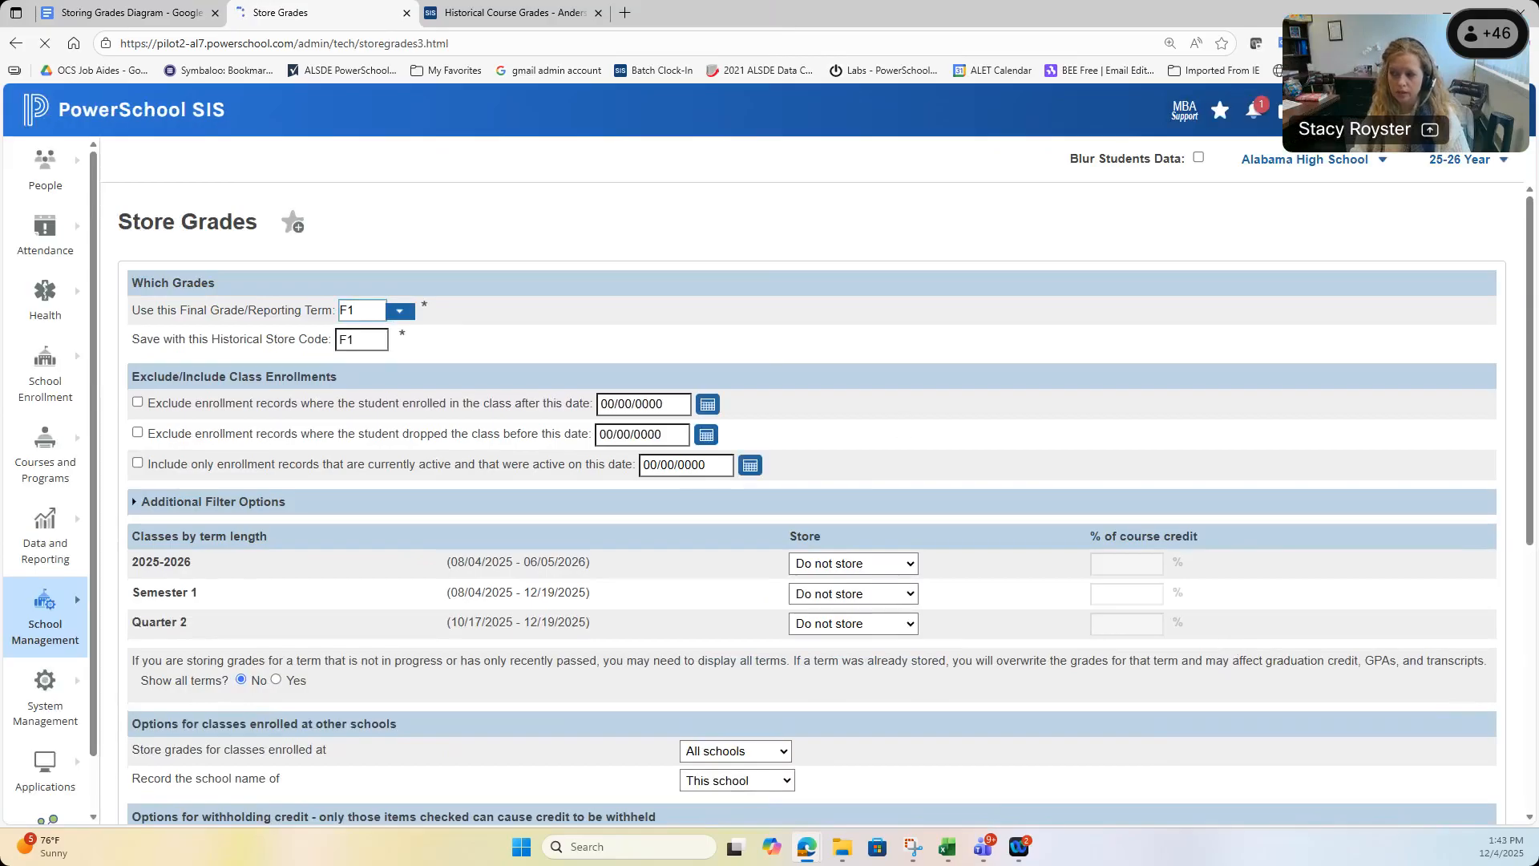
- Review the Storing Grades Diagram, and refresh the open student's Historical Course Grades to check the F1 column
click(132, 13)
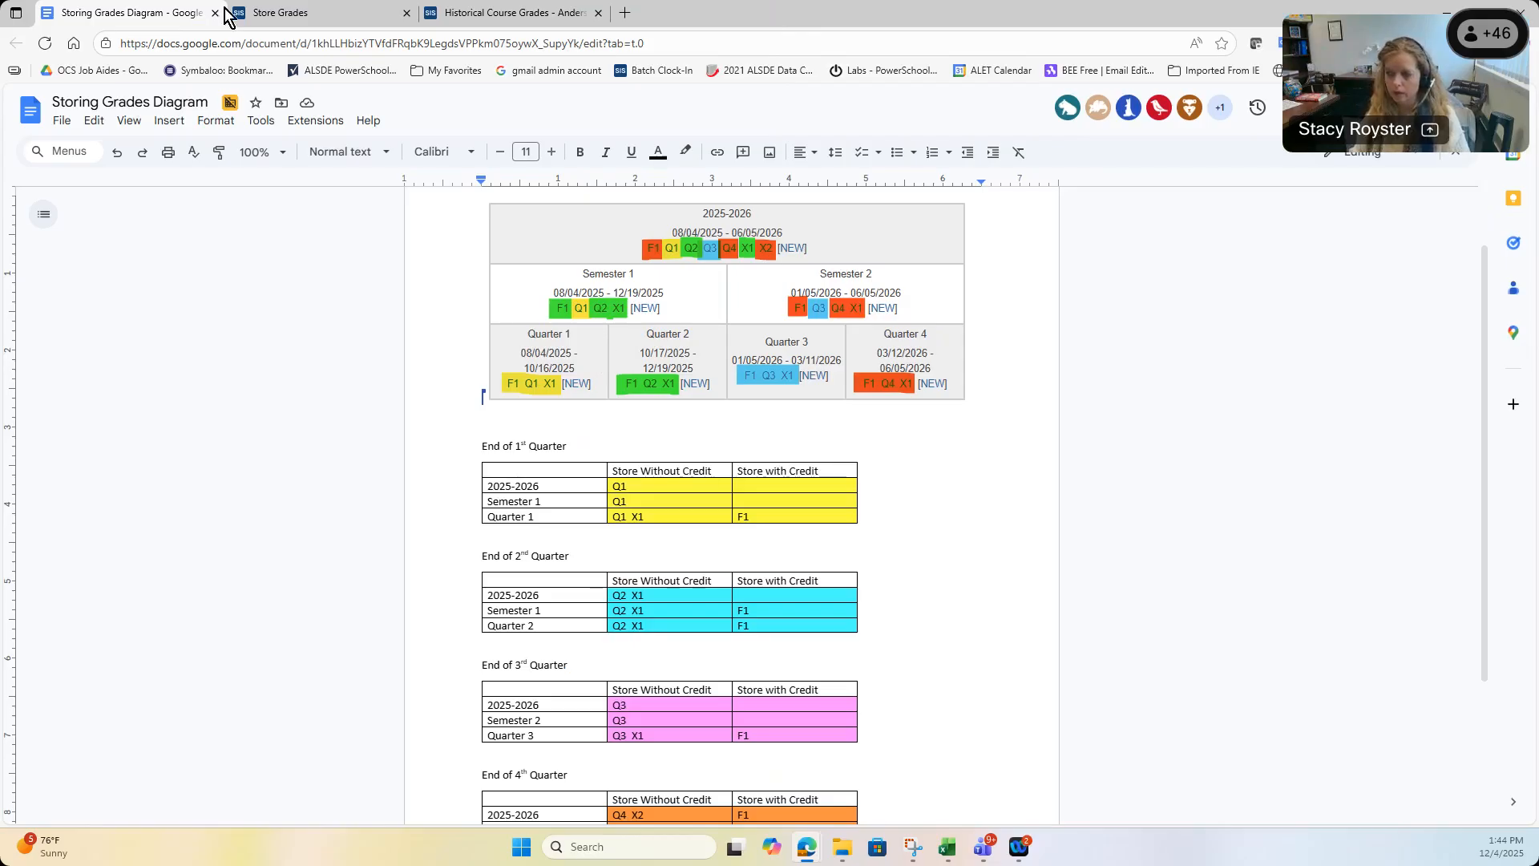
mouse_move(296, 18)
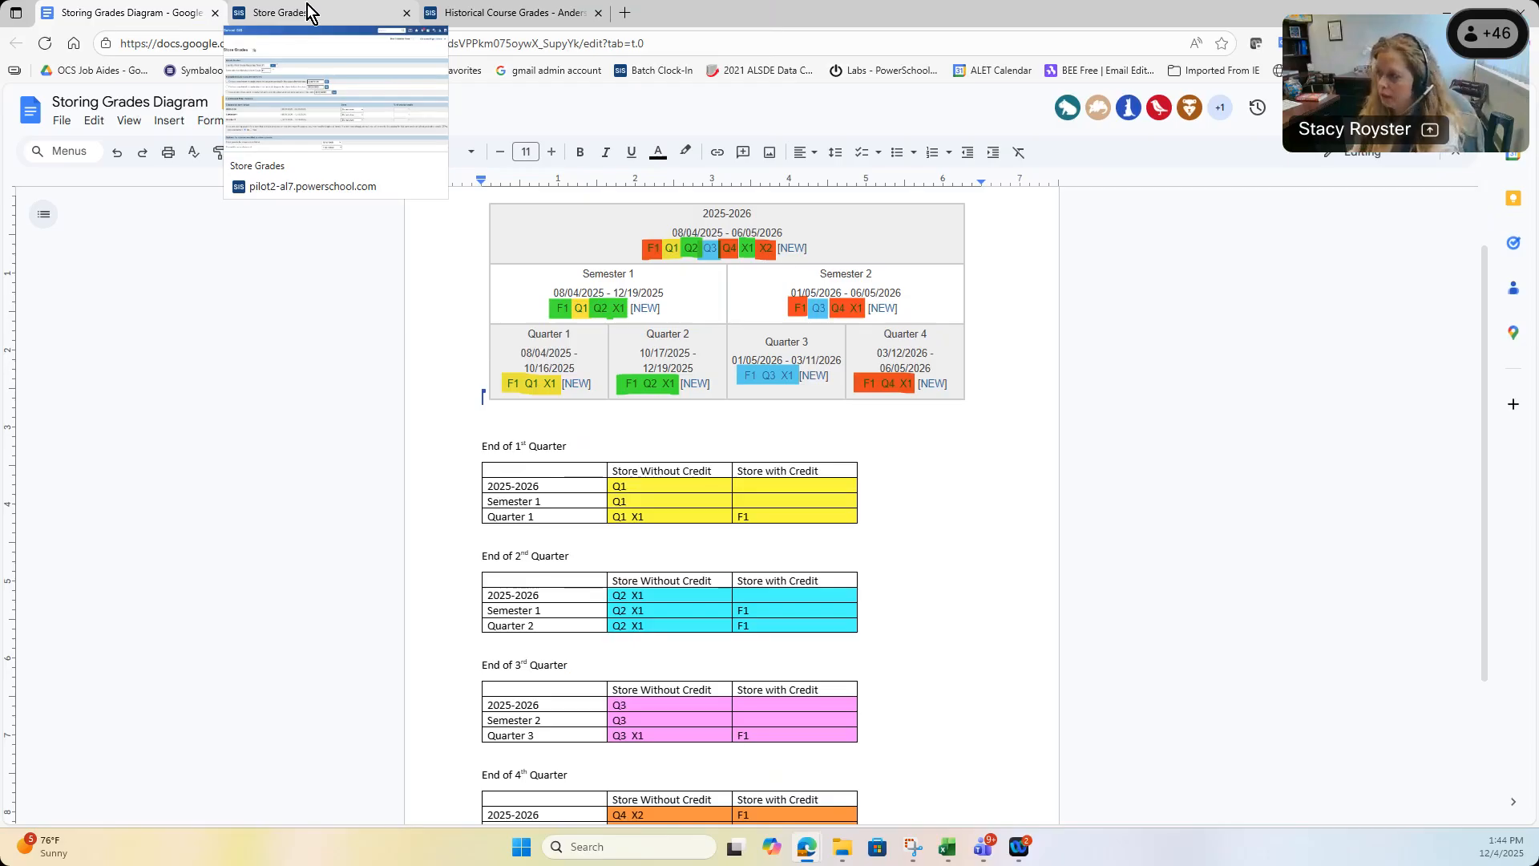
click(309, 14)
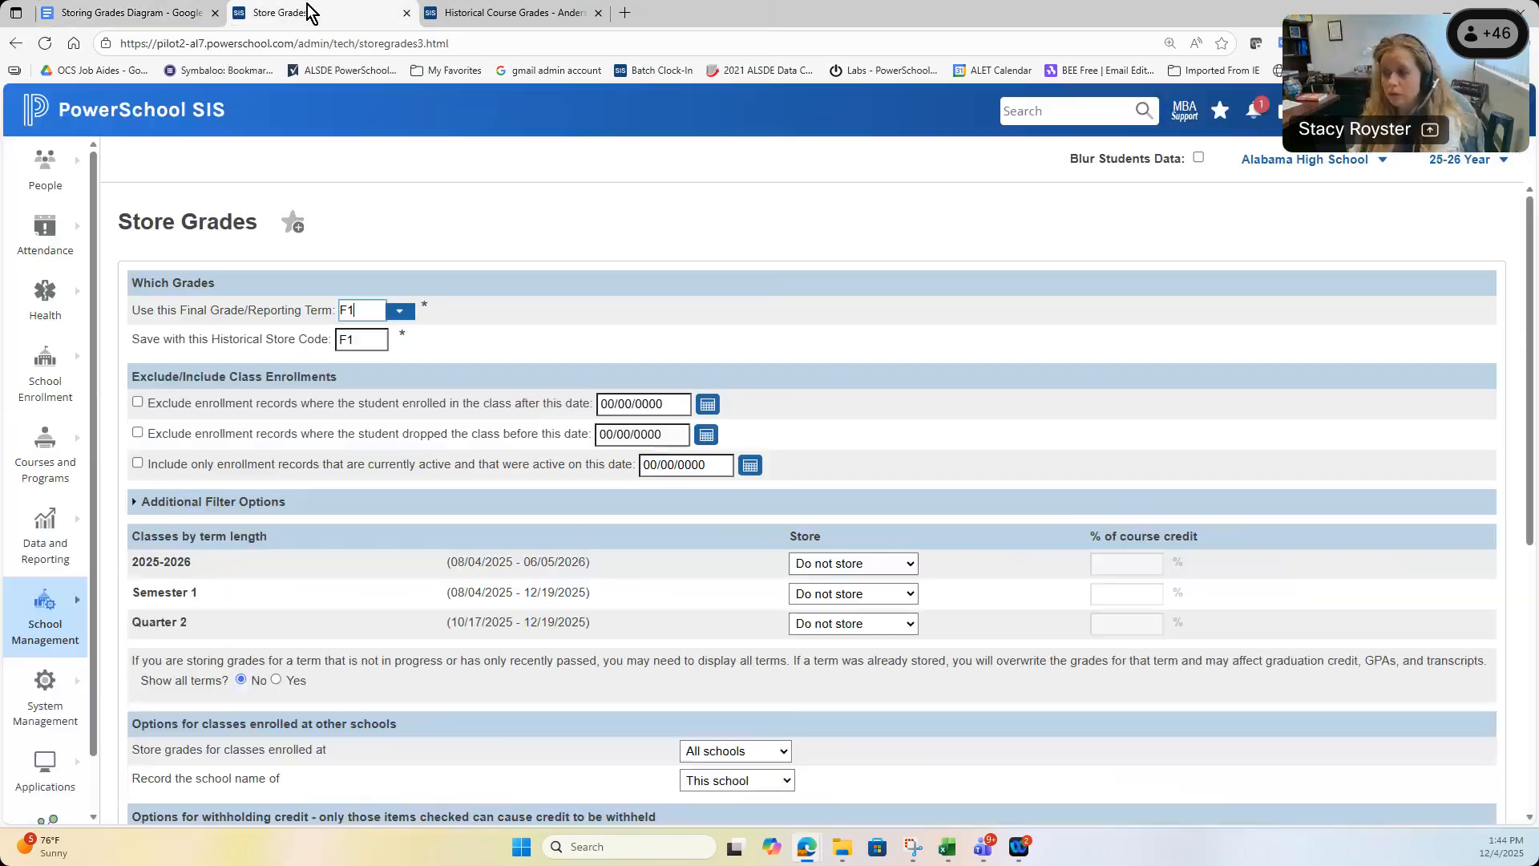
click(545, 14)
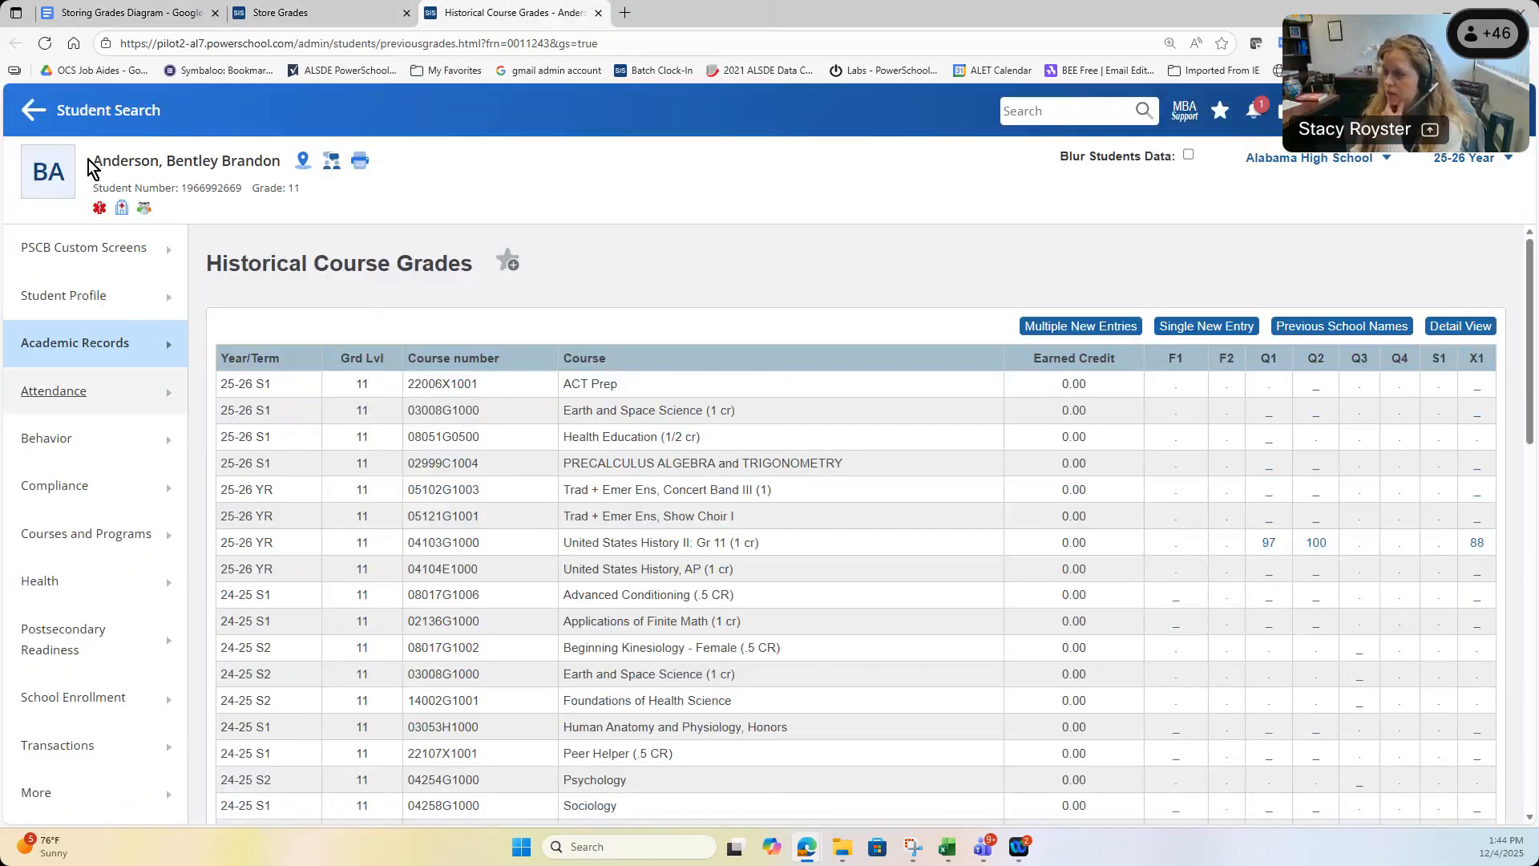
click(50, 44)
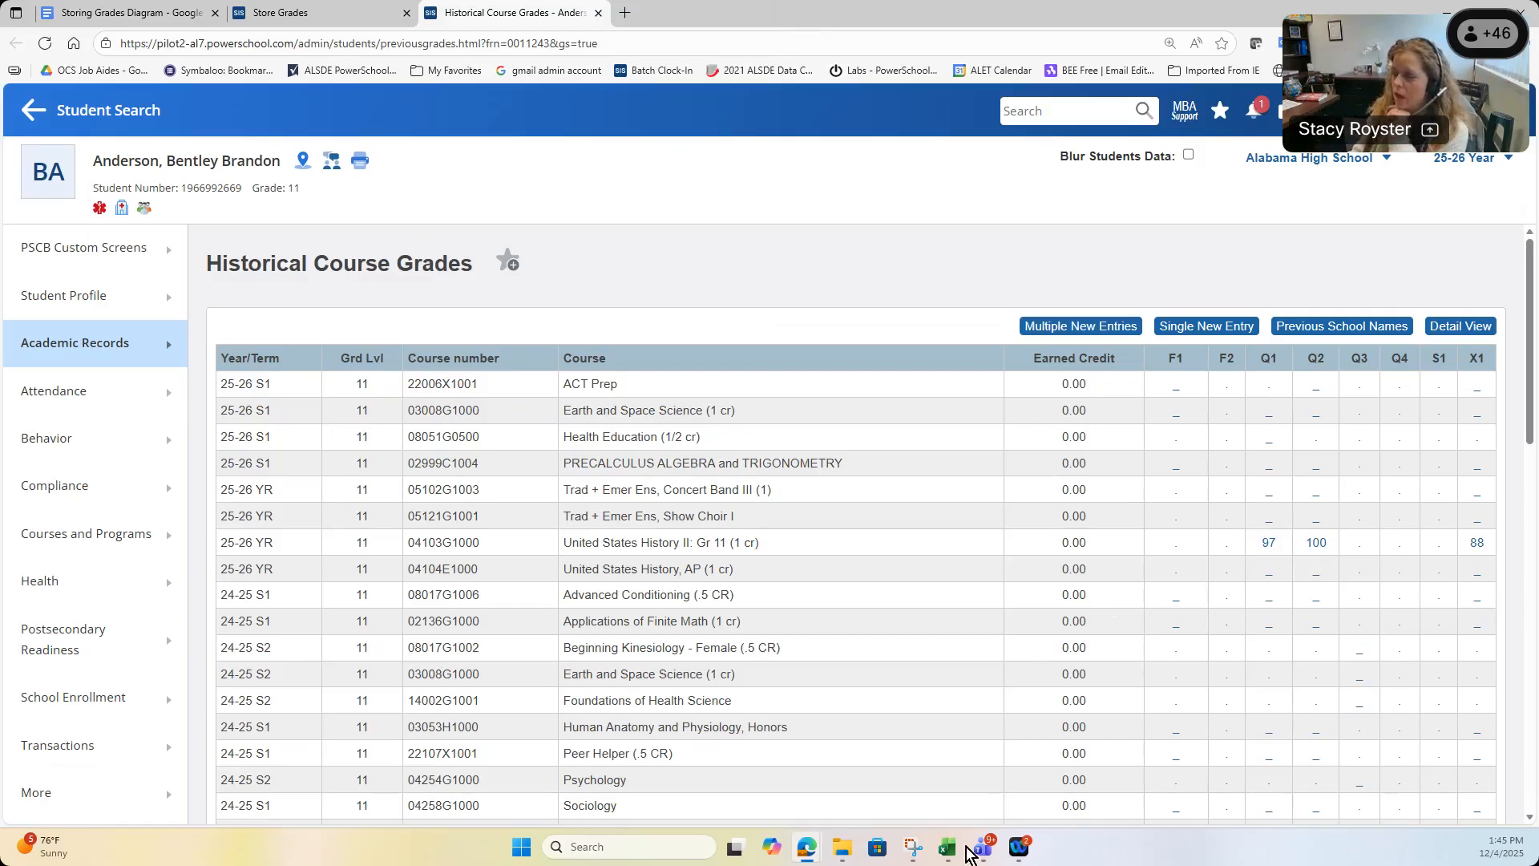
- Switch to PowerTeacher Pro and open the All Reporting Terms grades for the United States History II class
mouse_move(810, 856)
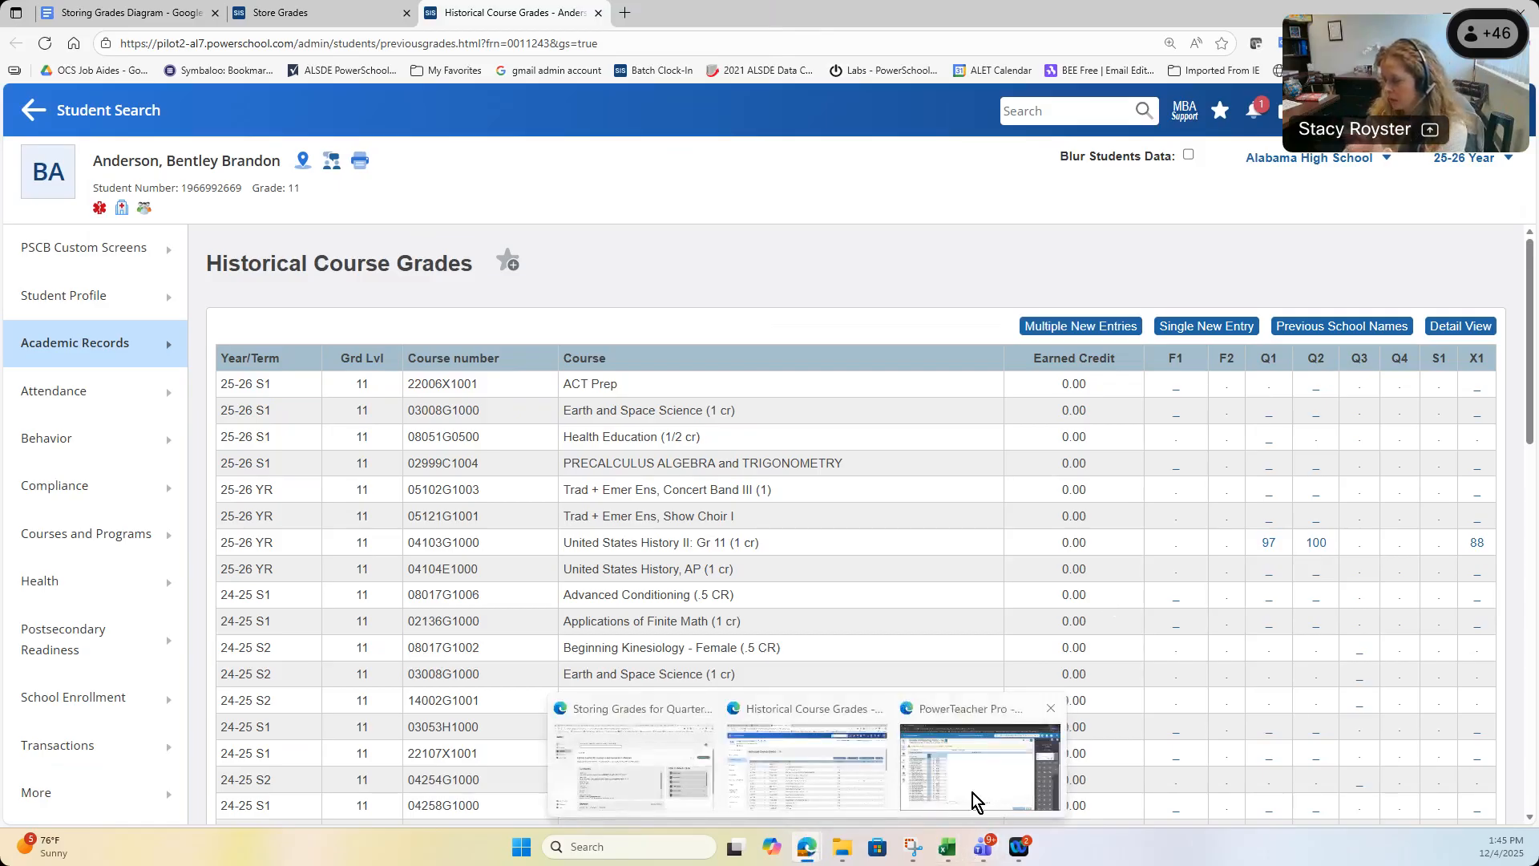
key(alt+Tab)
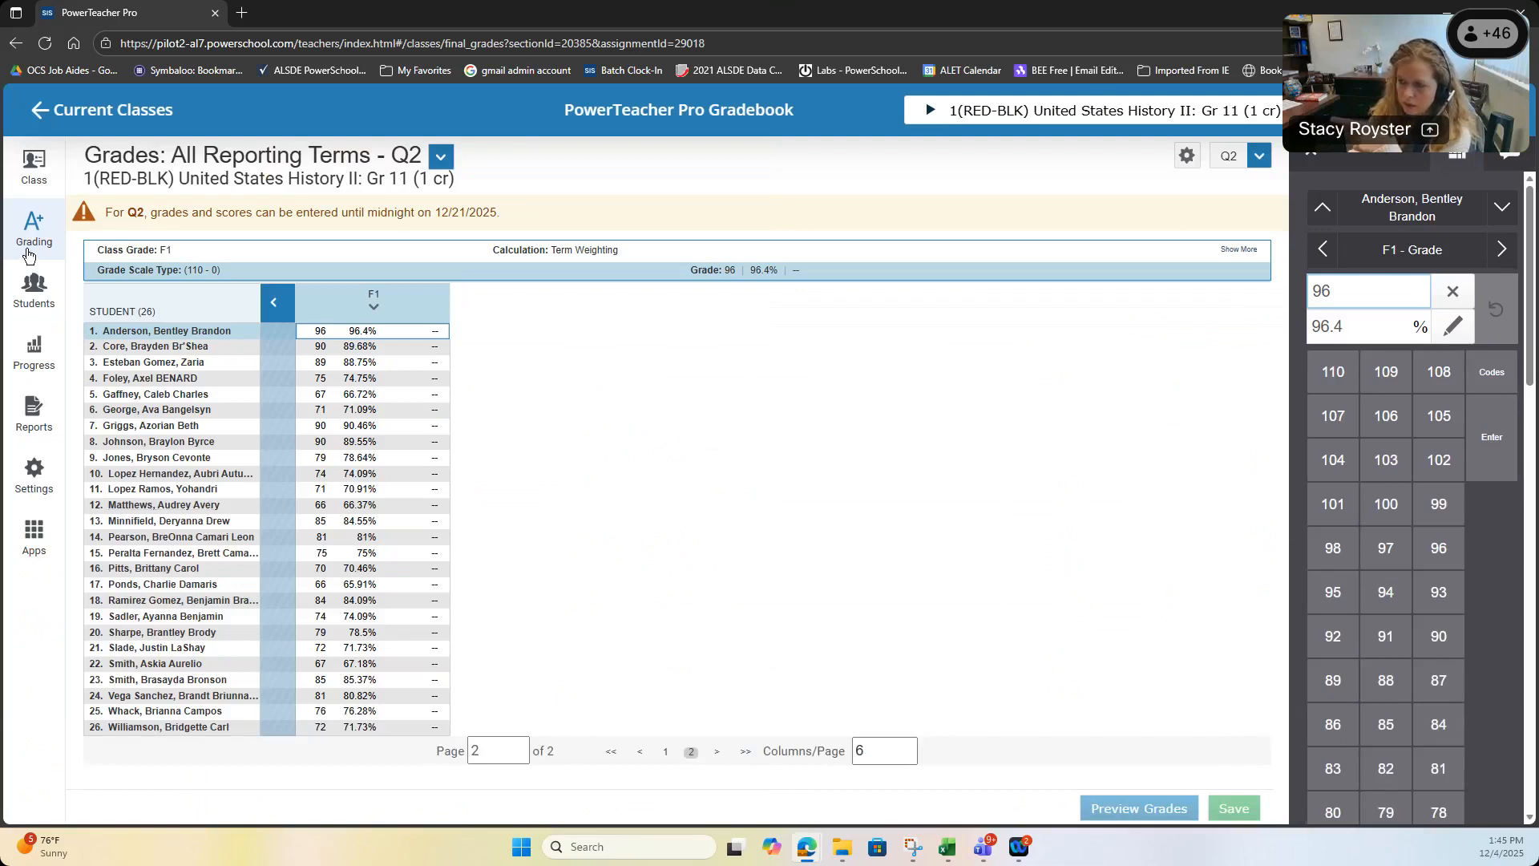
click(34, 232)
click(153, 251)
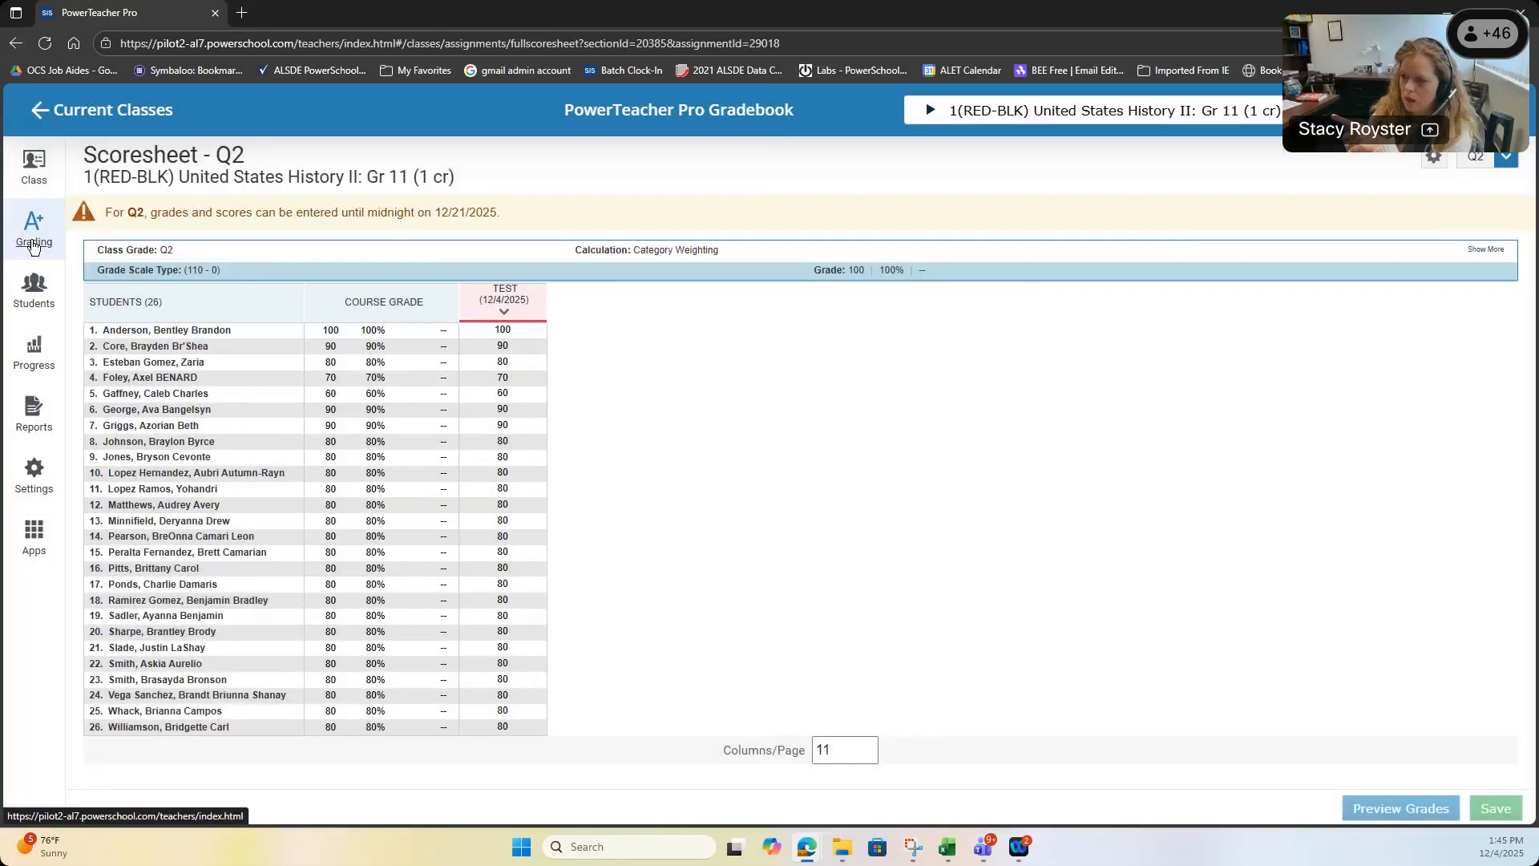
click(32, 244)
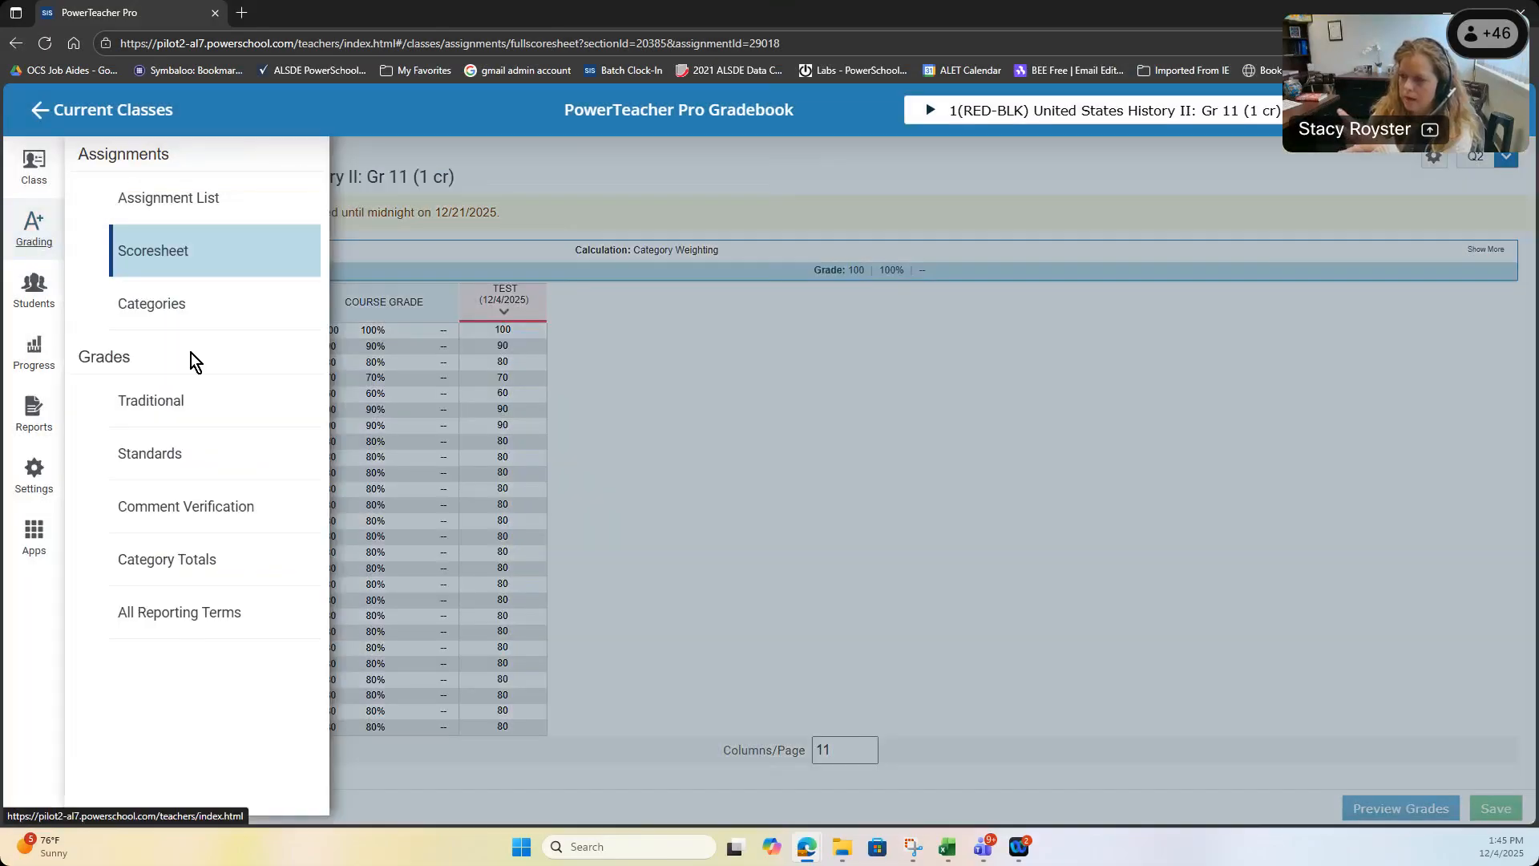
click(193, 621)
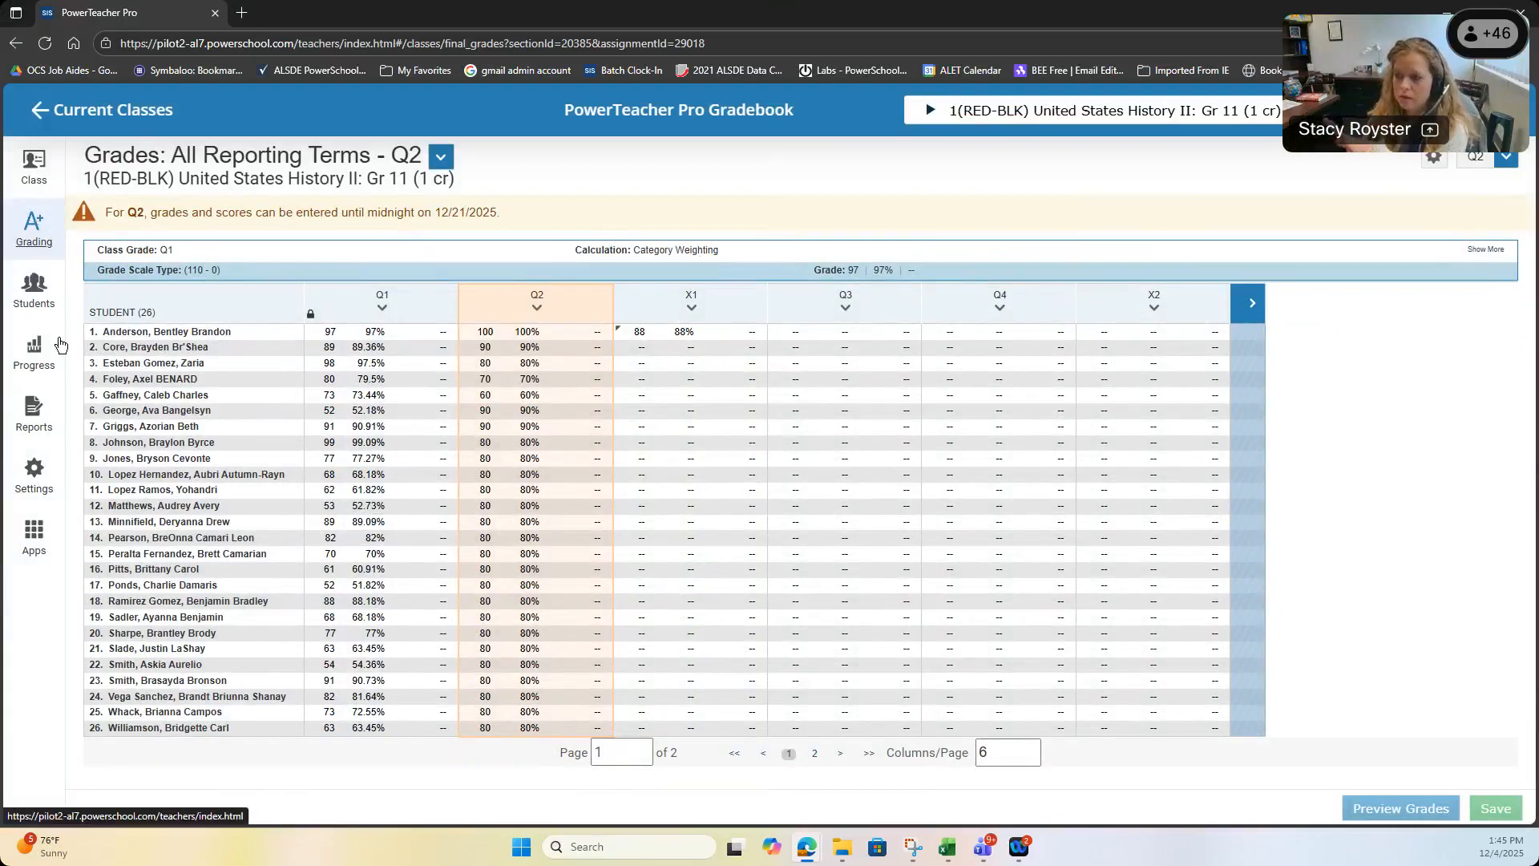
- Enter X1 grades of 40, 70, 85 and 95 for the second, fourth, fifth and sixth students in the class, leaving the third blank
click(705, 348)
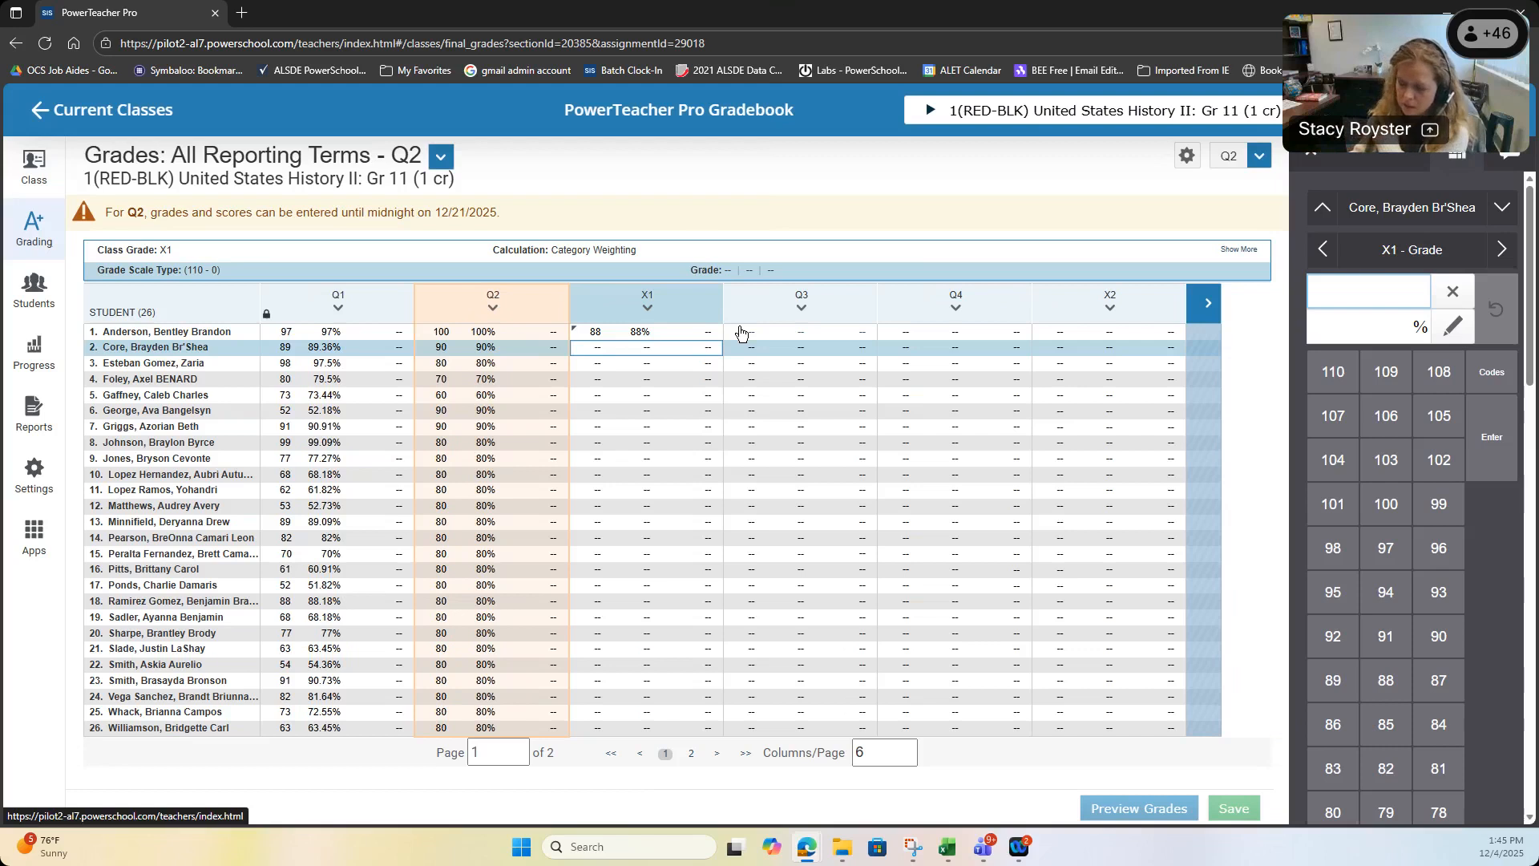
text(40)
key(Return)
key(Return)
text(70)
key(Return)
text(85)
key(Return)
text(95)
key(Return)
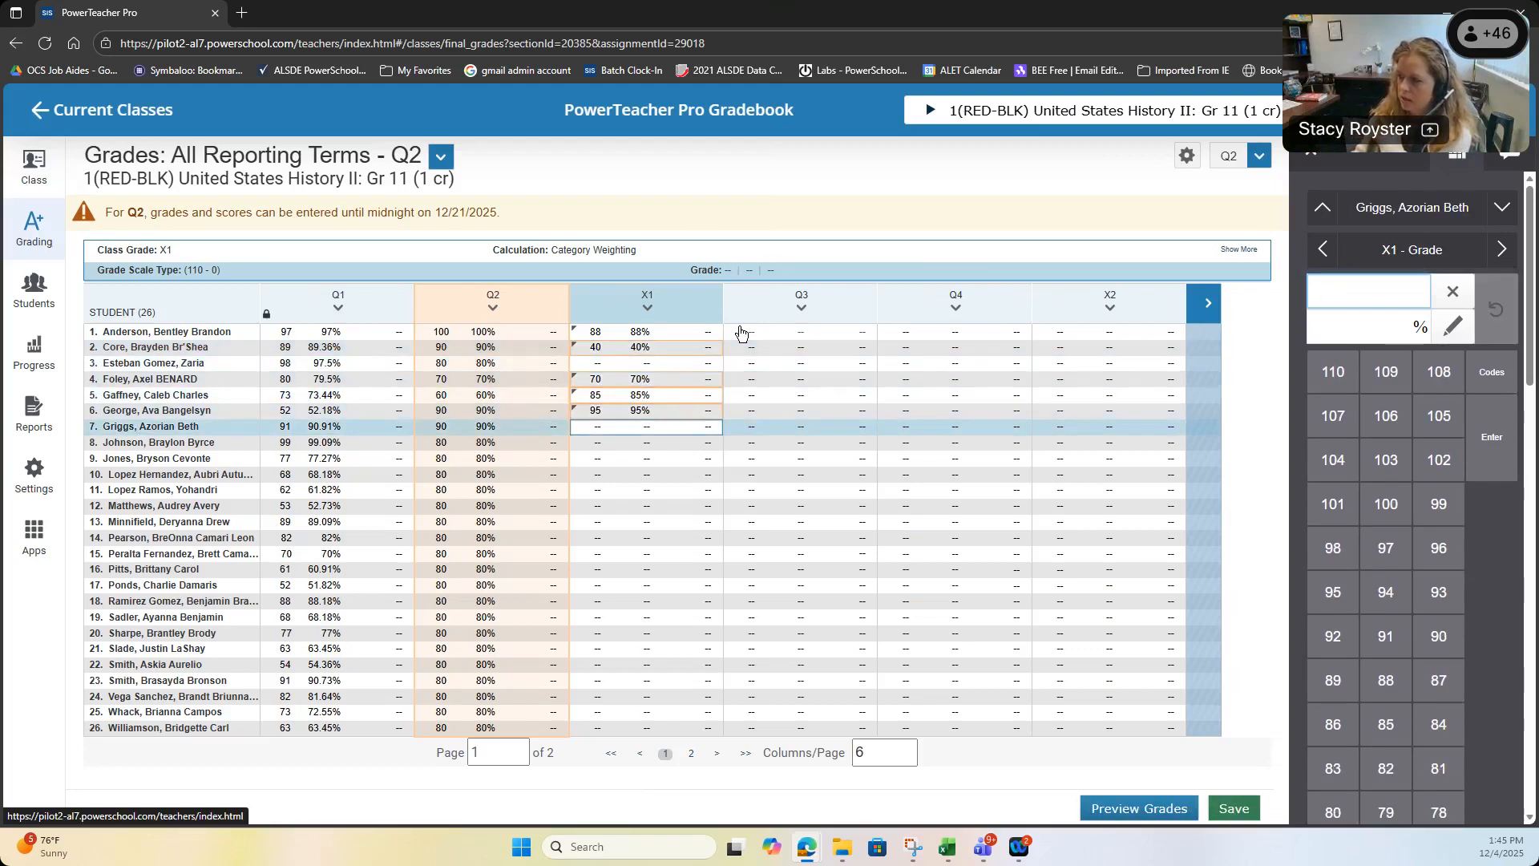
click(676, 412)
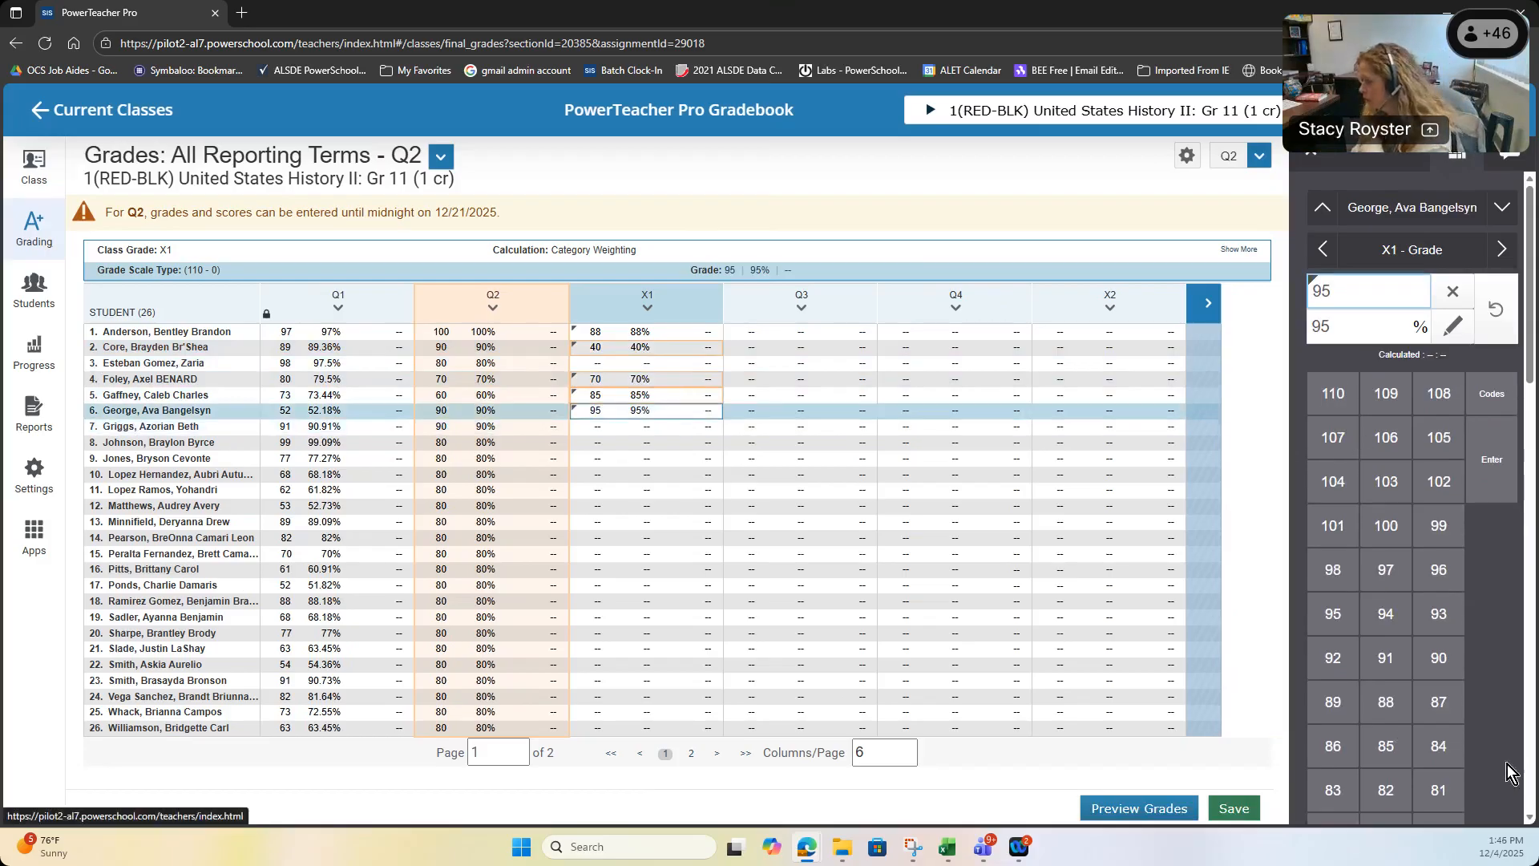
- Fill the remaining blank X1 grades with 95, and assign the X code to the sixth student's X1 grade
scroll(1511, 773, down, 15)
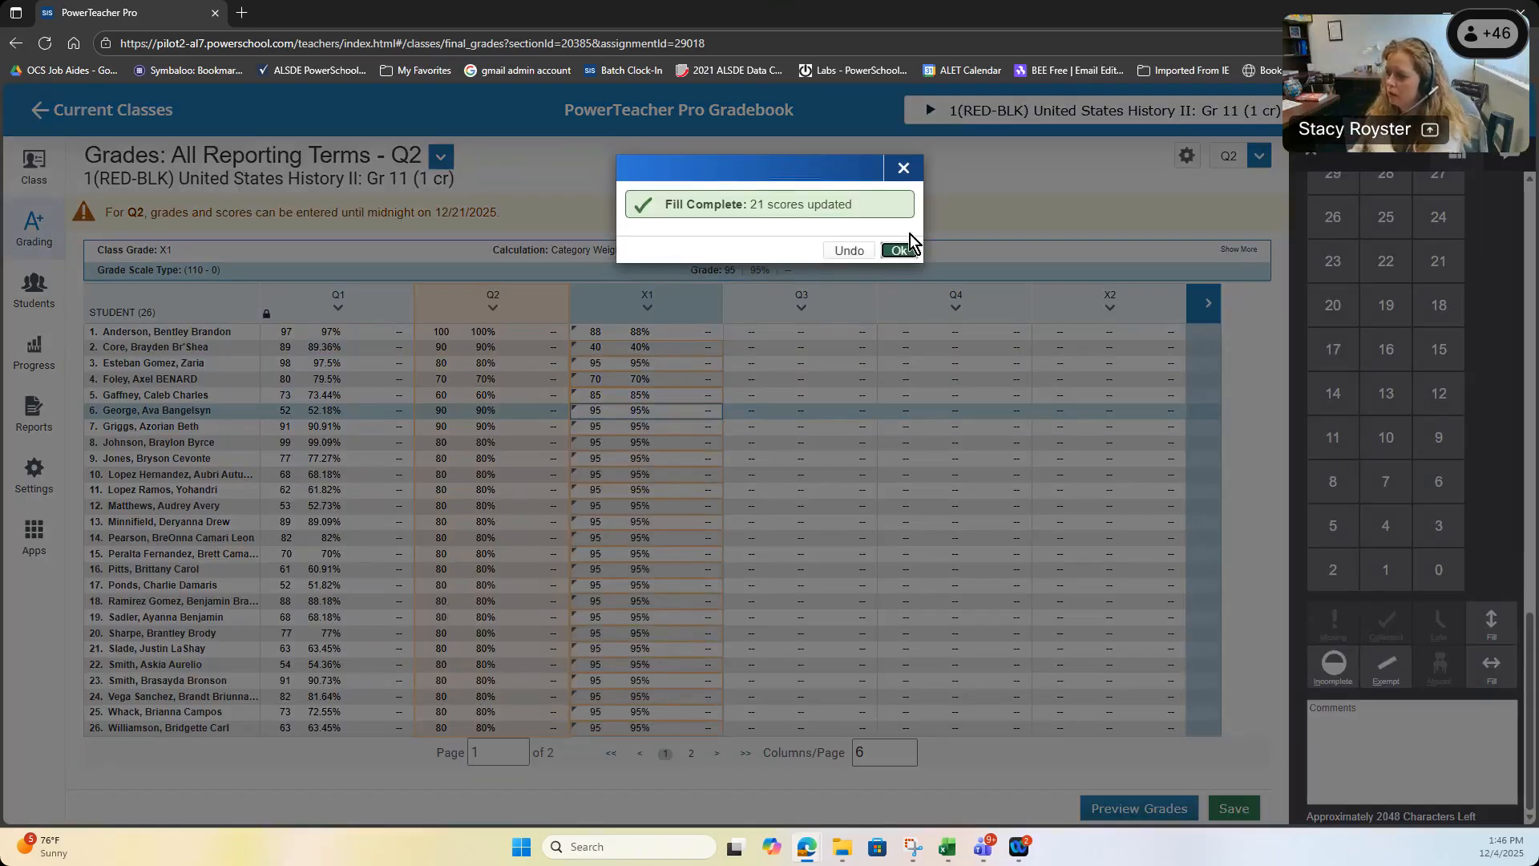
click(898, 239)
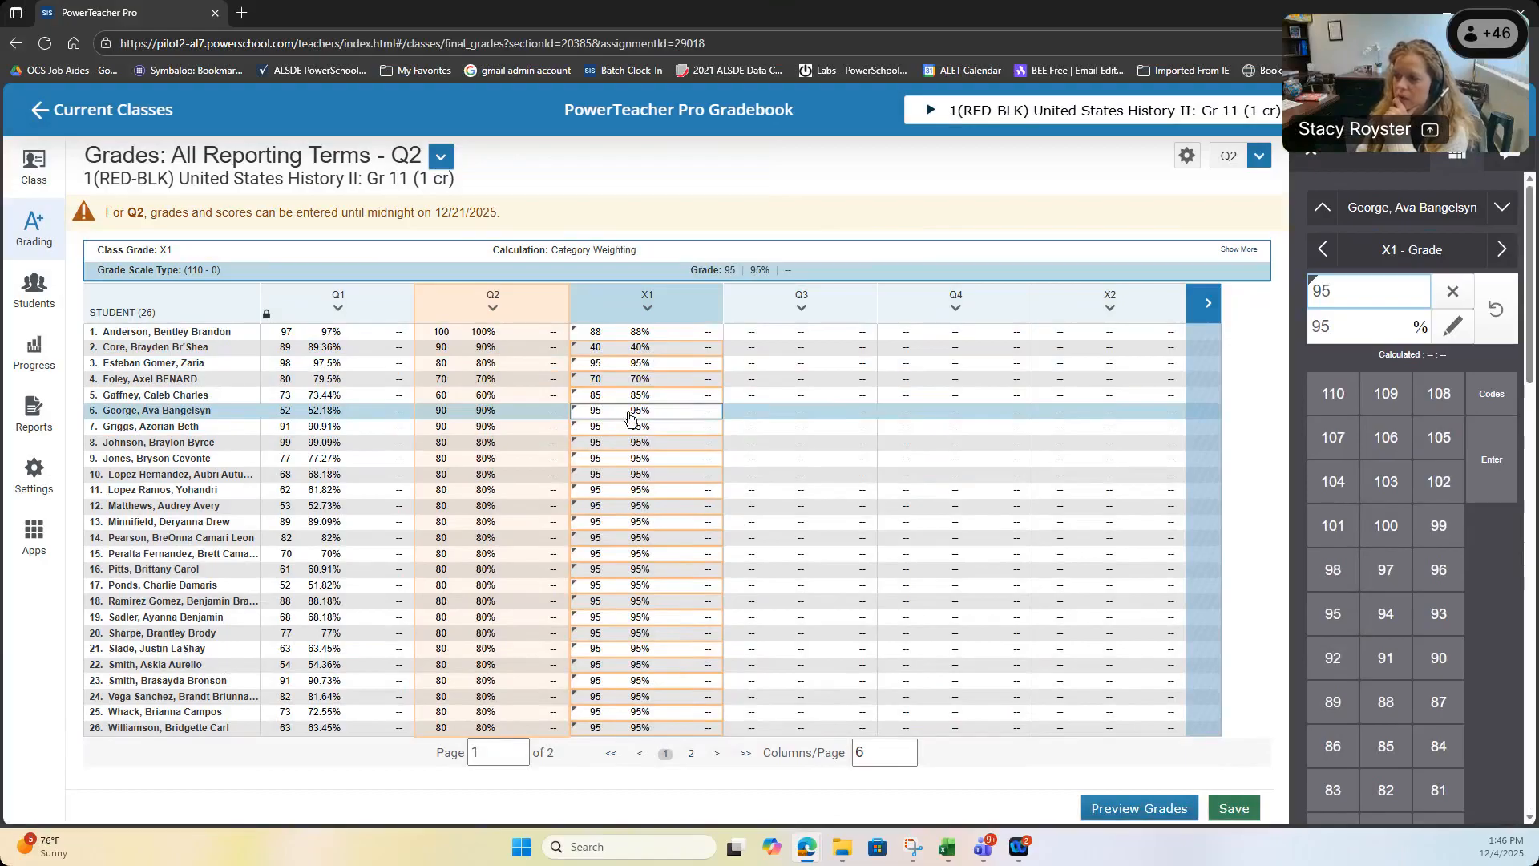
click(1491, 393)
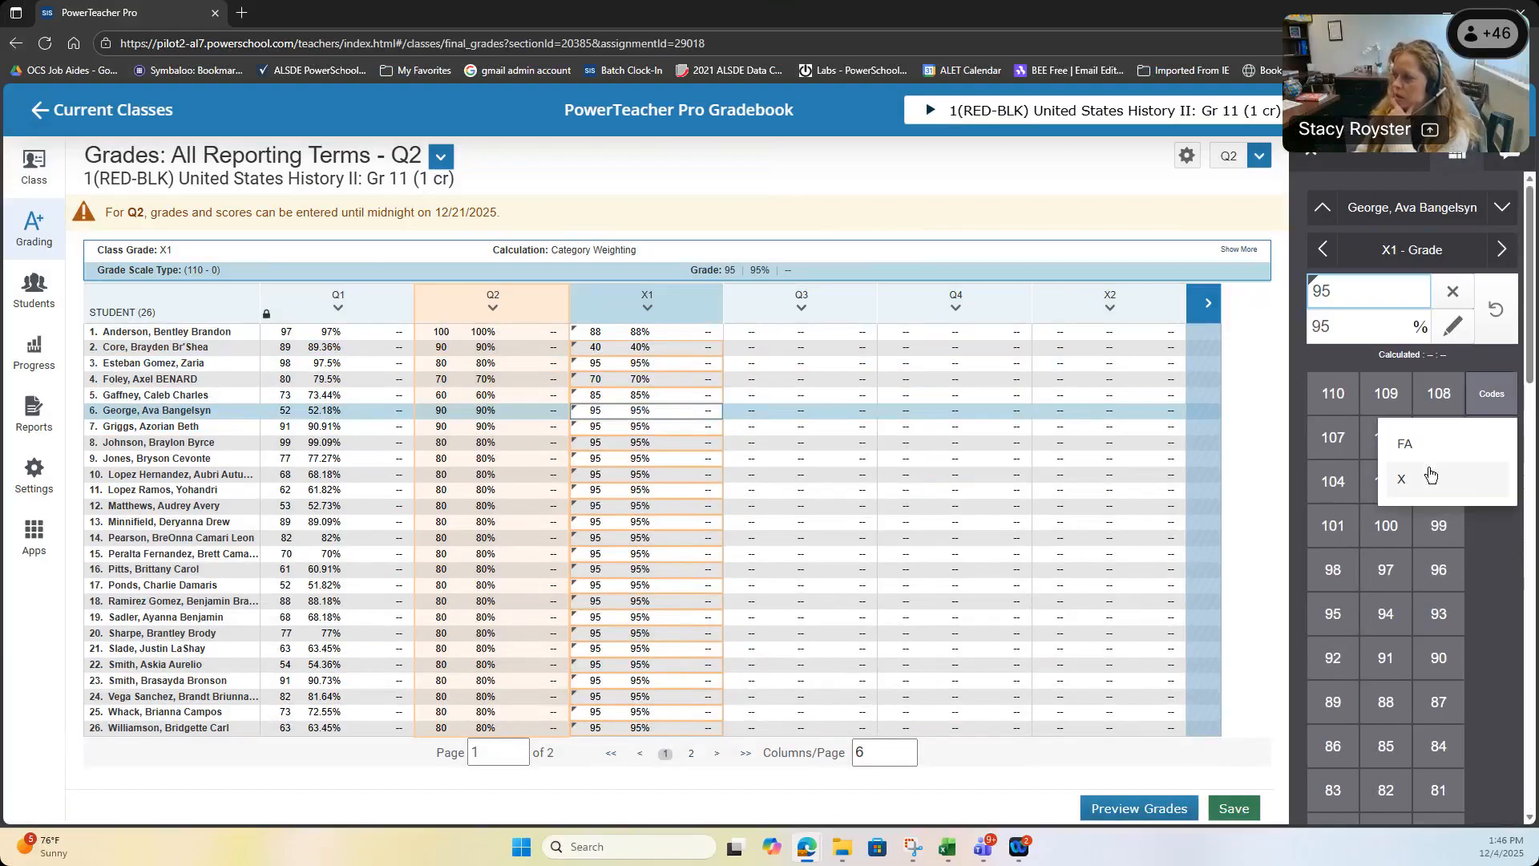
click(1419, 487)
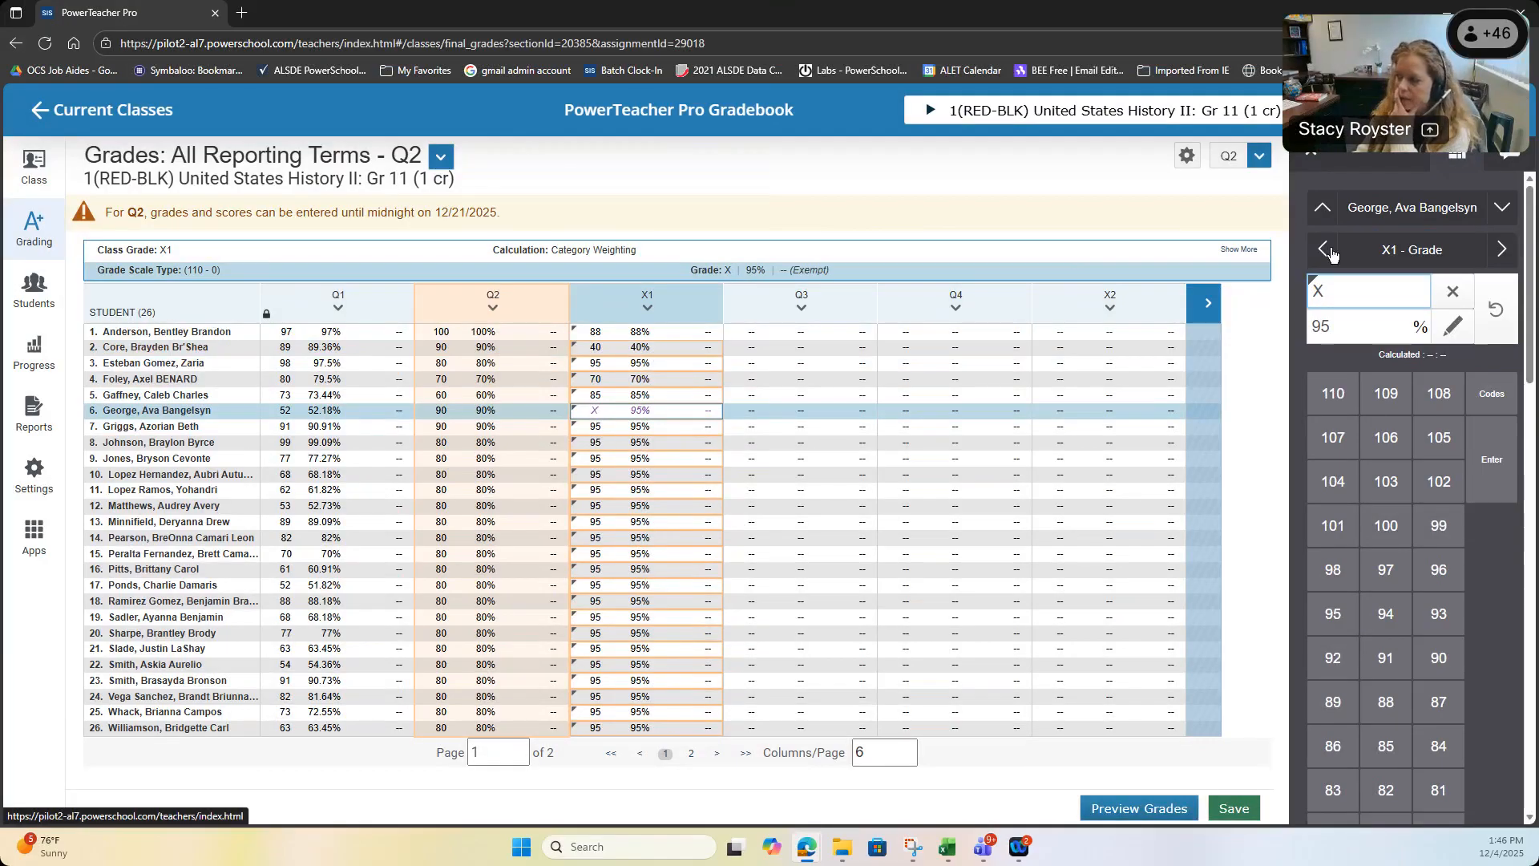
- Clear the sixth student's X1 grade and its Exempt flag, and save the class grades
click(1372, 327)
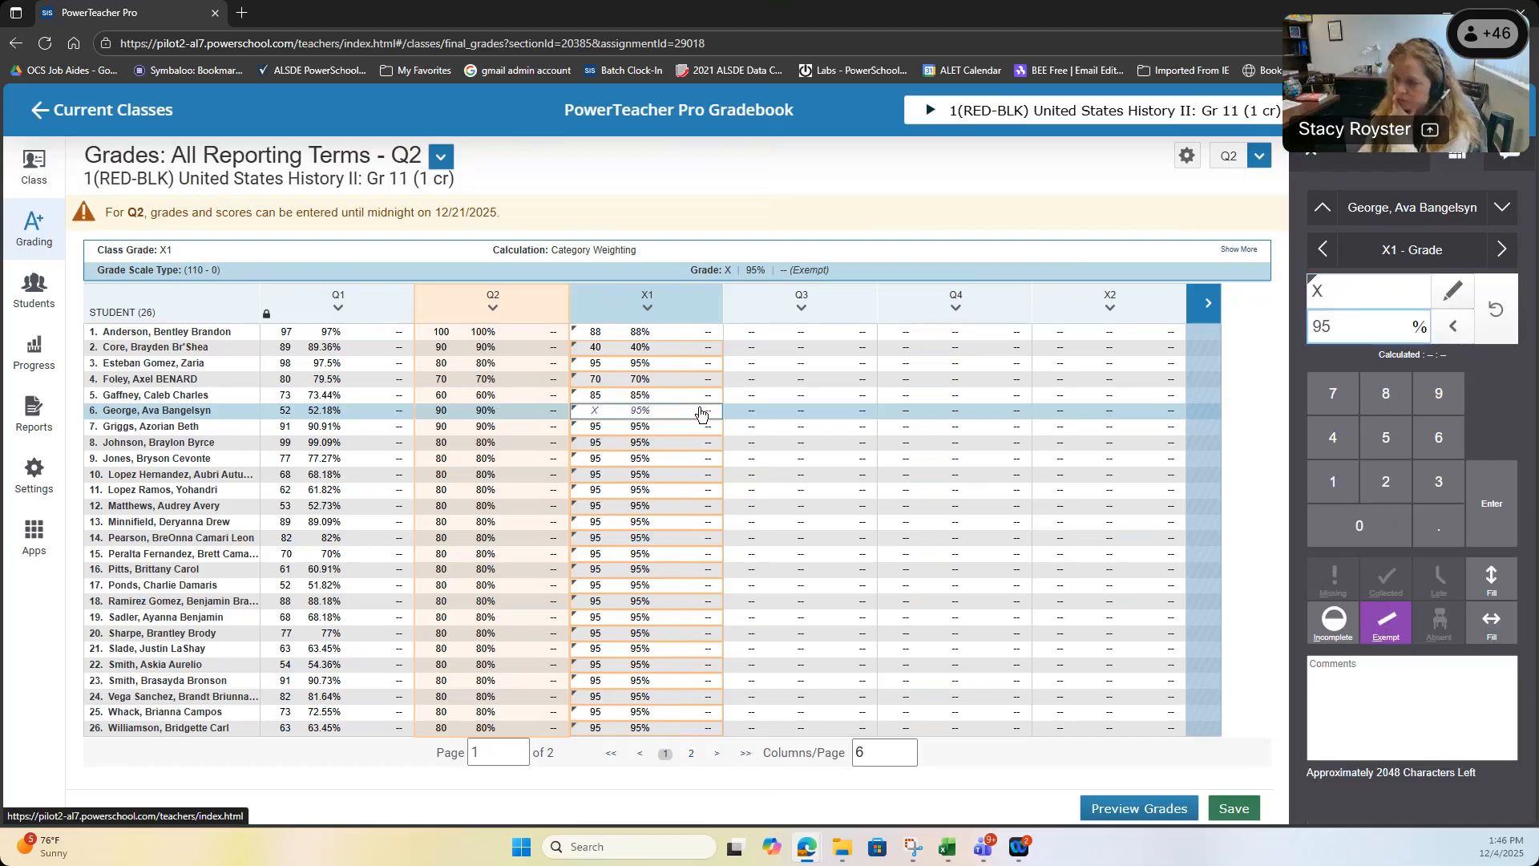
click(1497, 320)
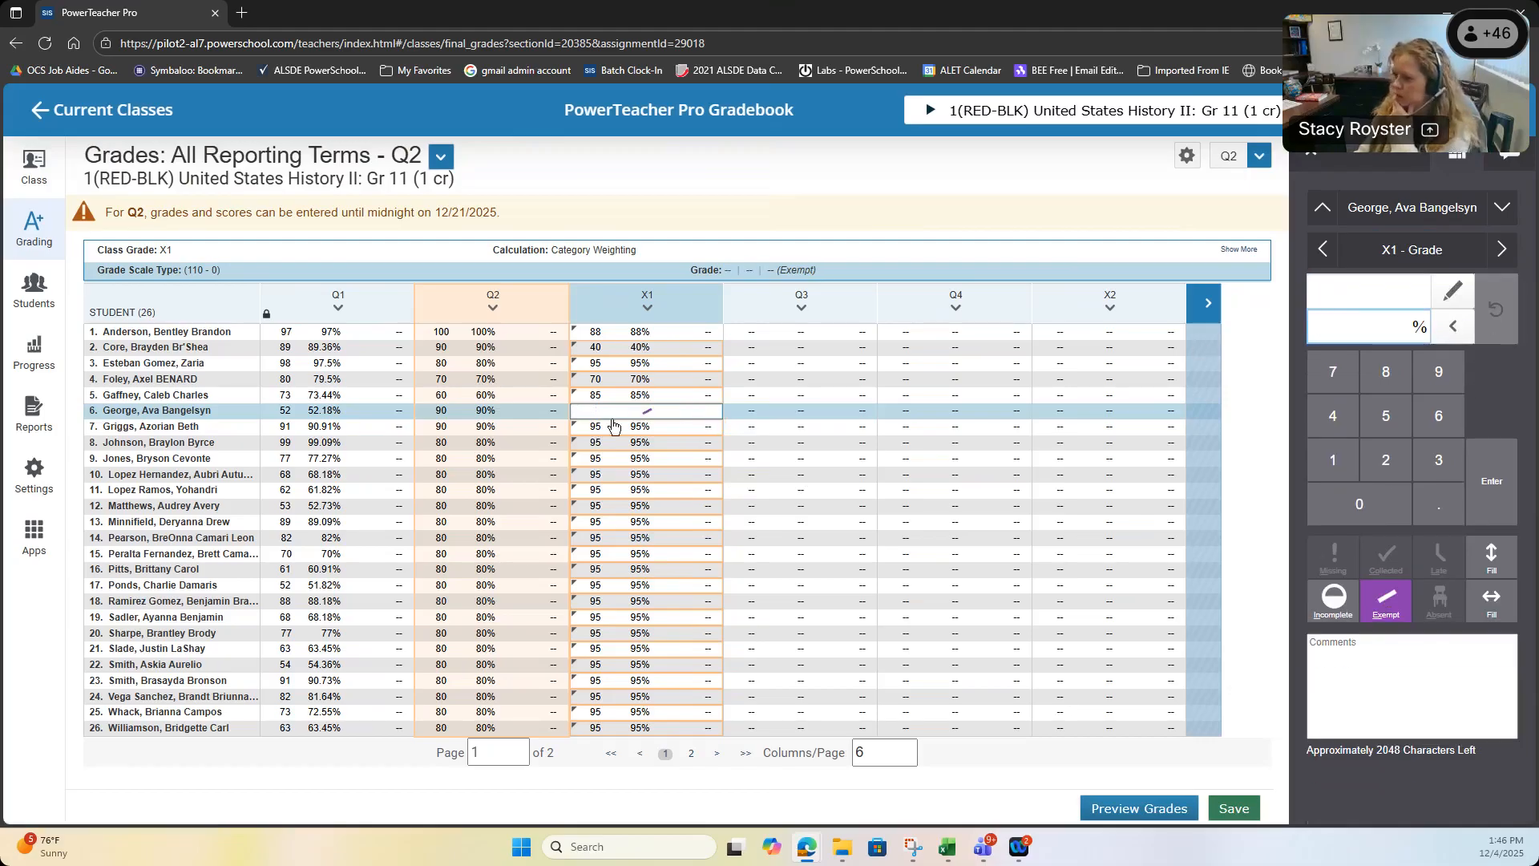
click(1385, 597)
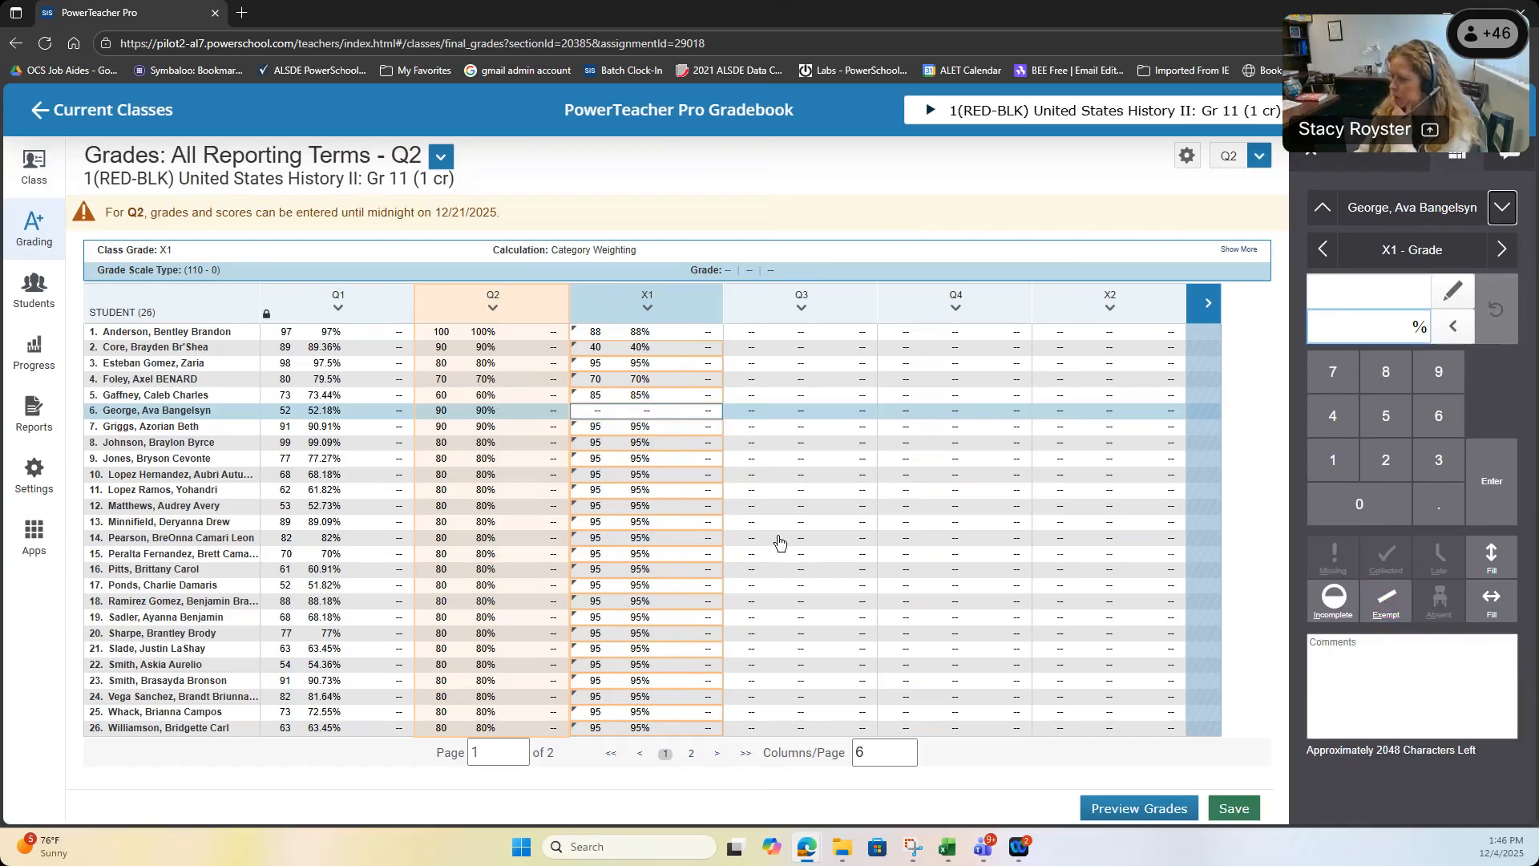
click(1325, 250)
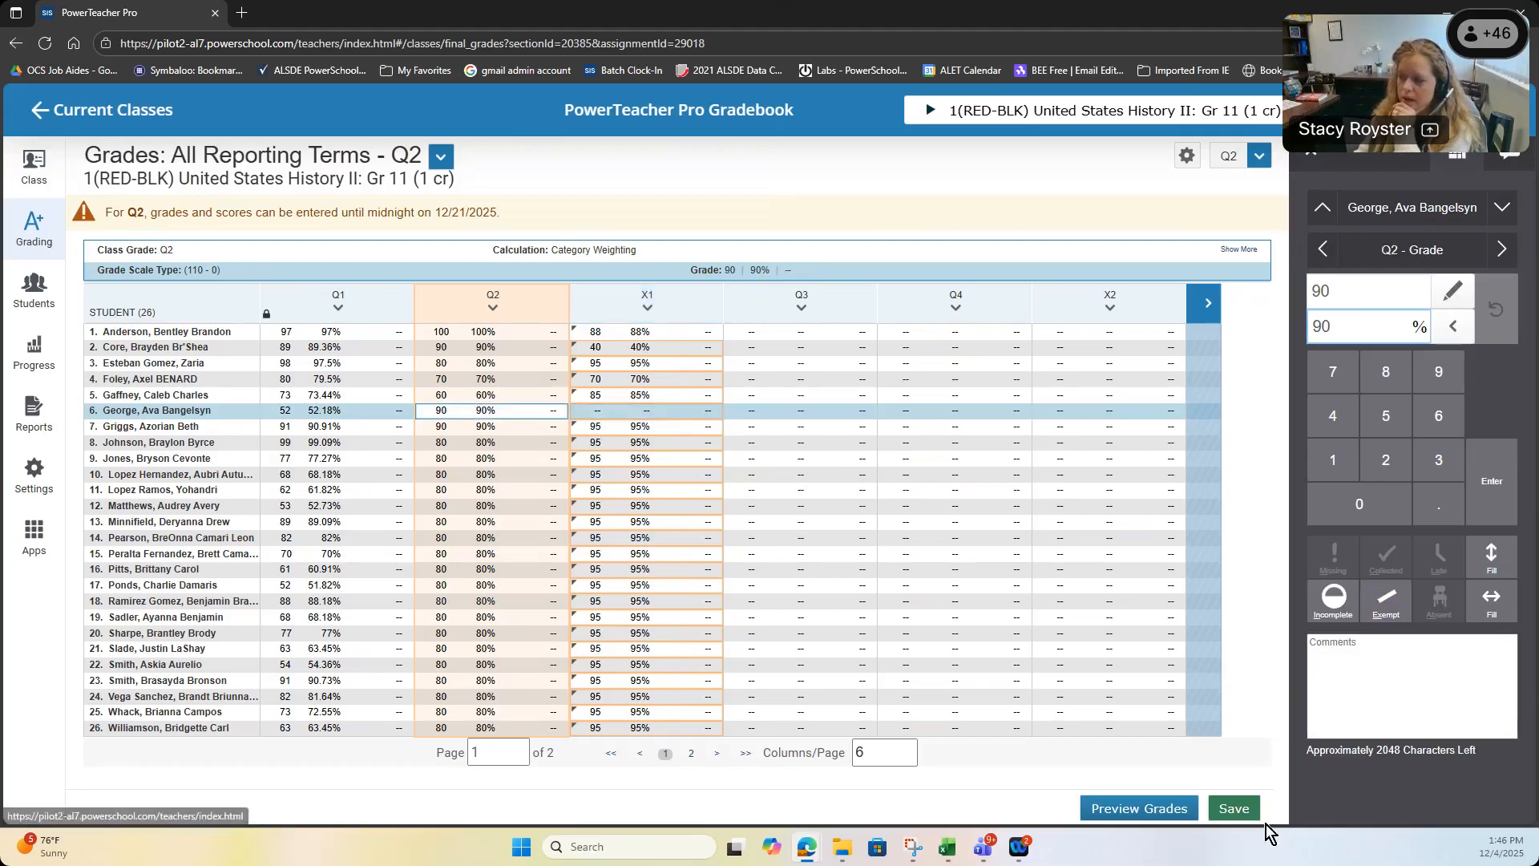
click(1232, 809)
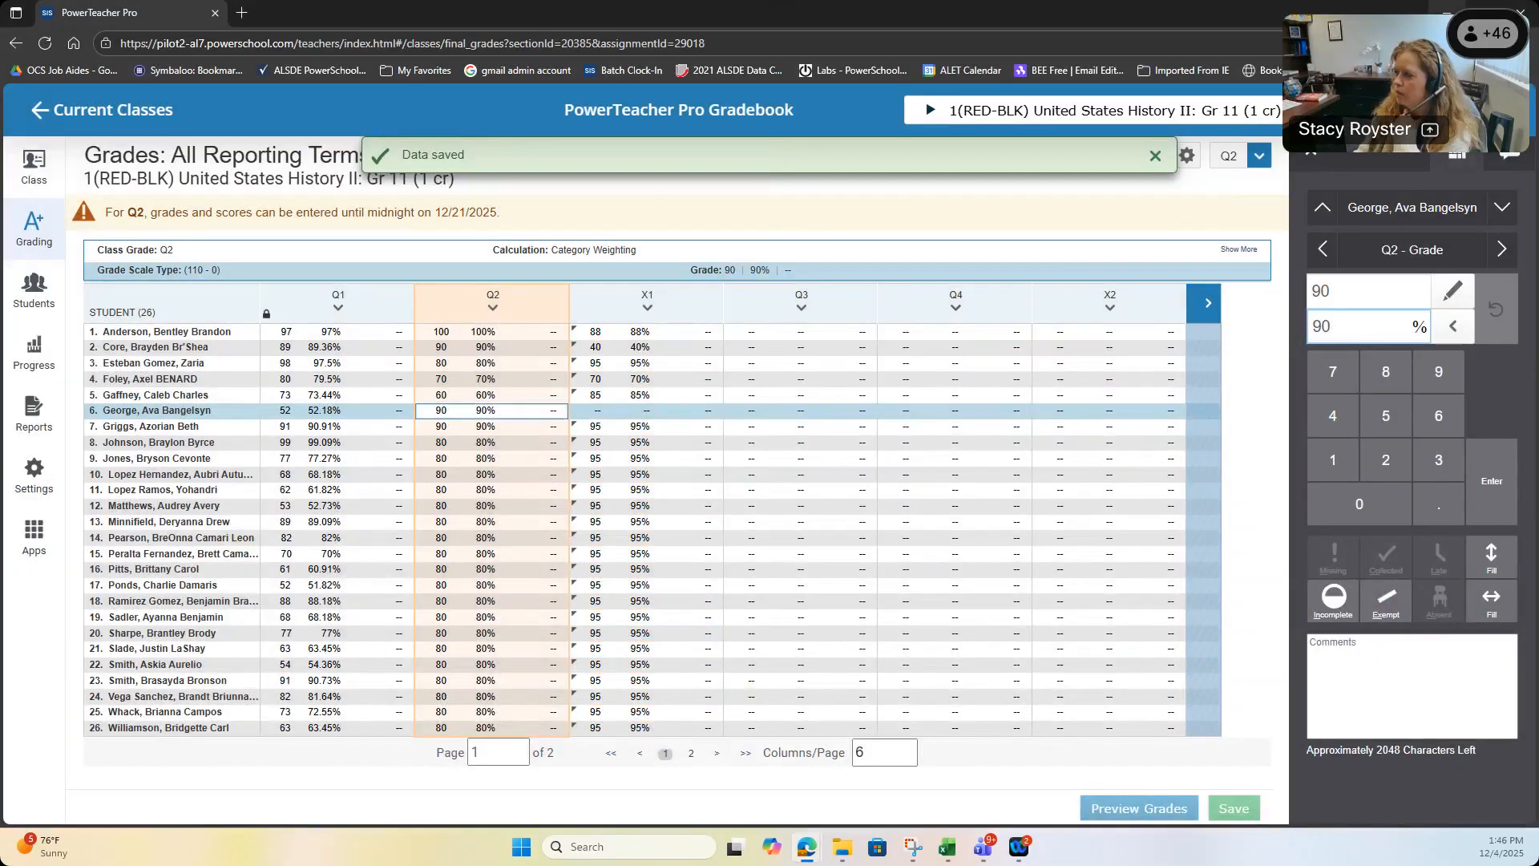
- Check the gradebook's grading areas and class list in PowerTeacher Pro, and return to the teacher's Current Classes page
click(1447, 13)
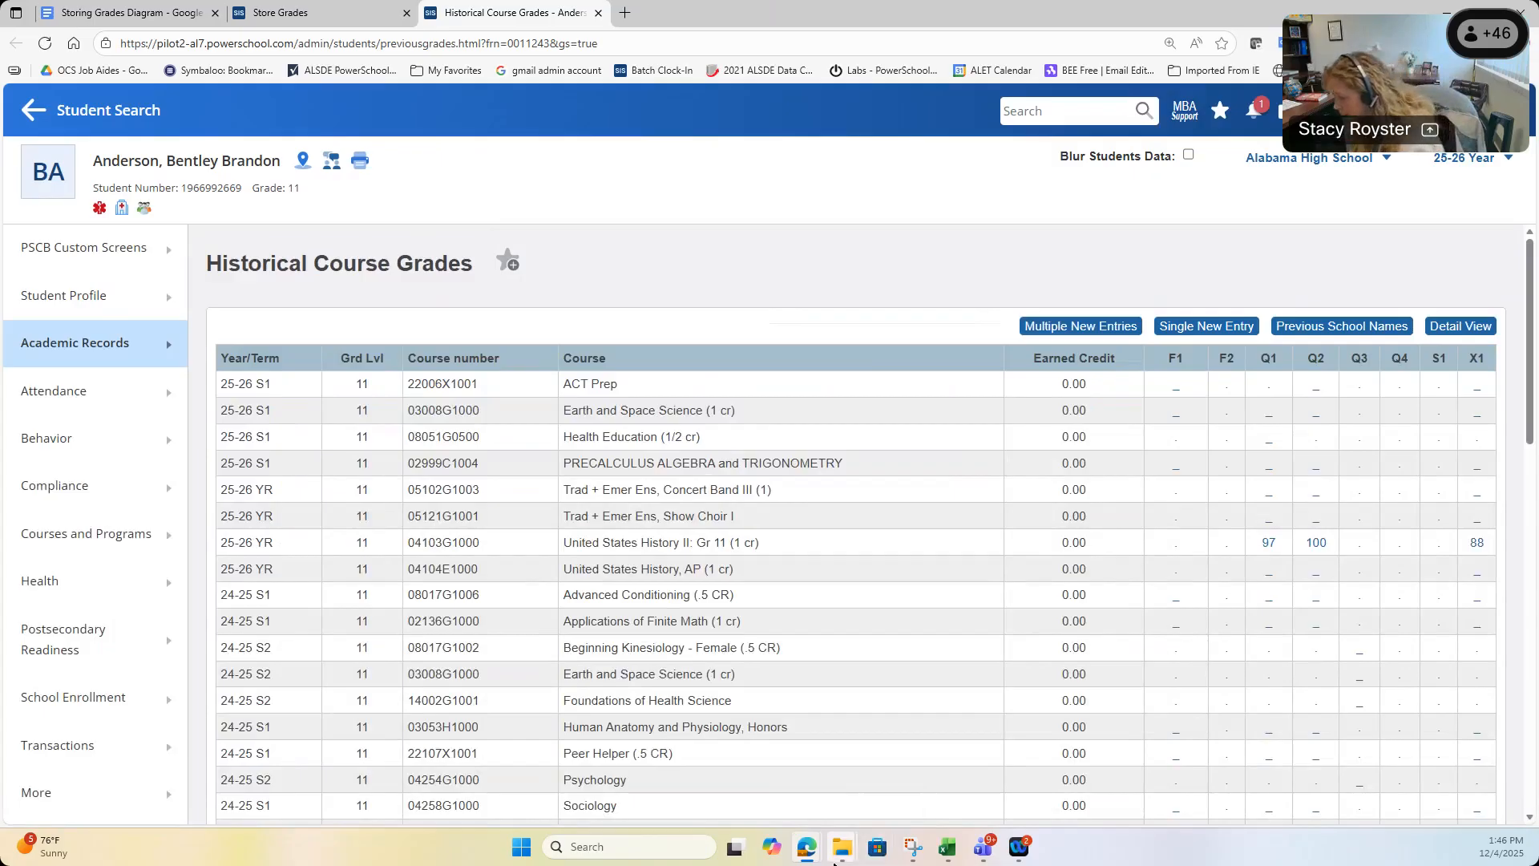
mouse_move(810, 849)
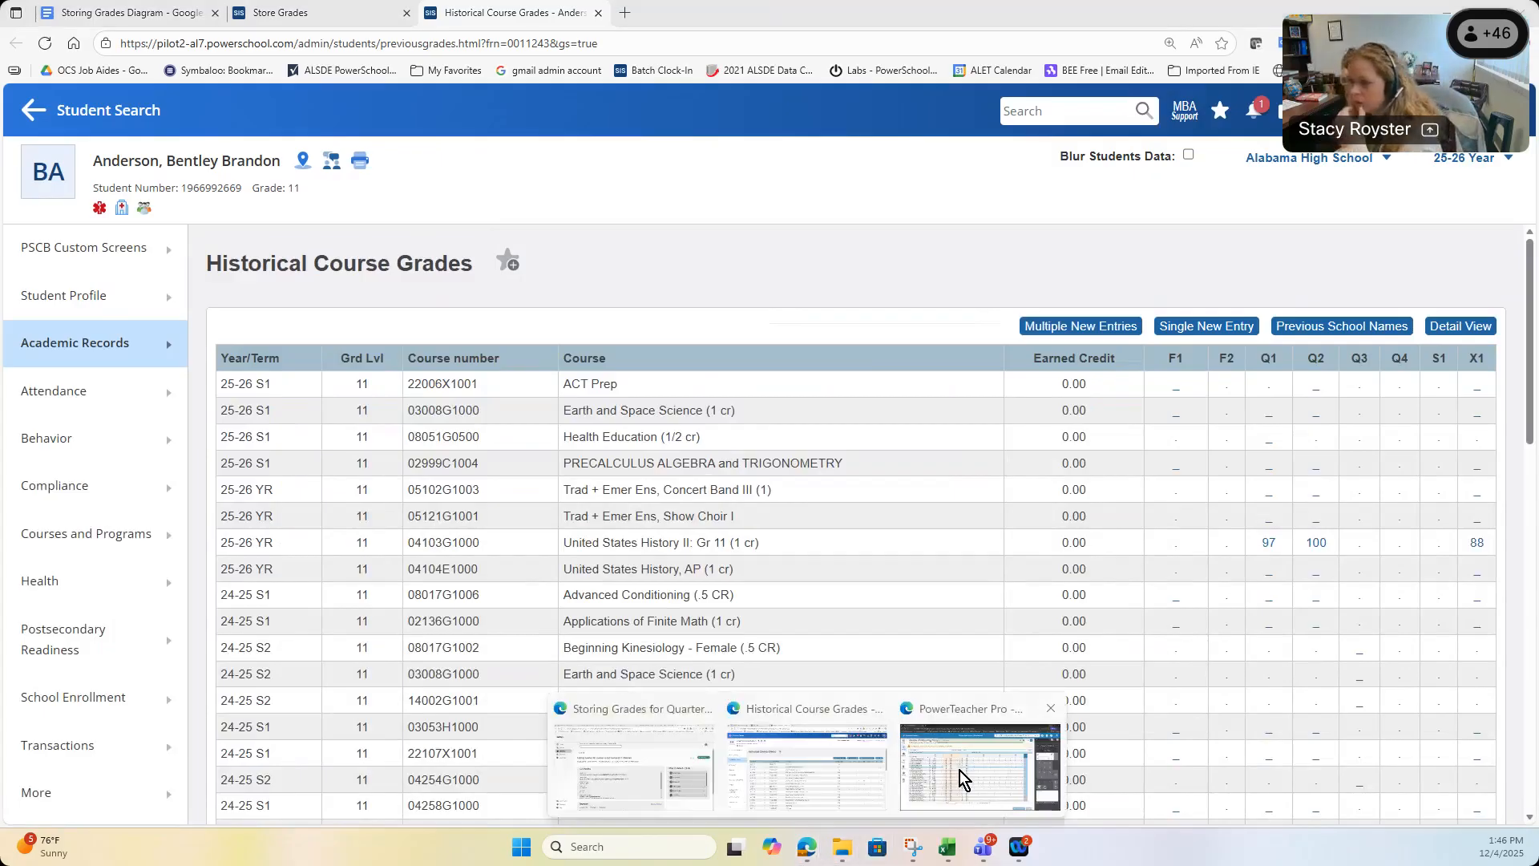
click(959, 771)
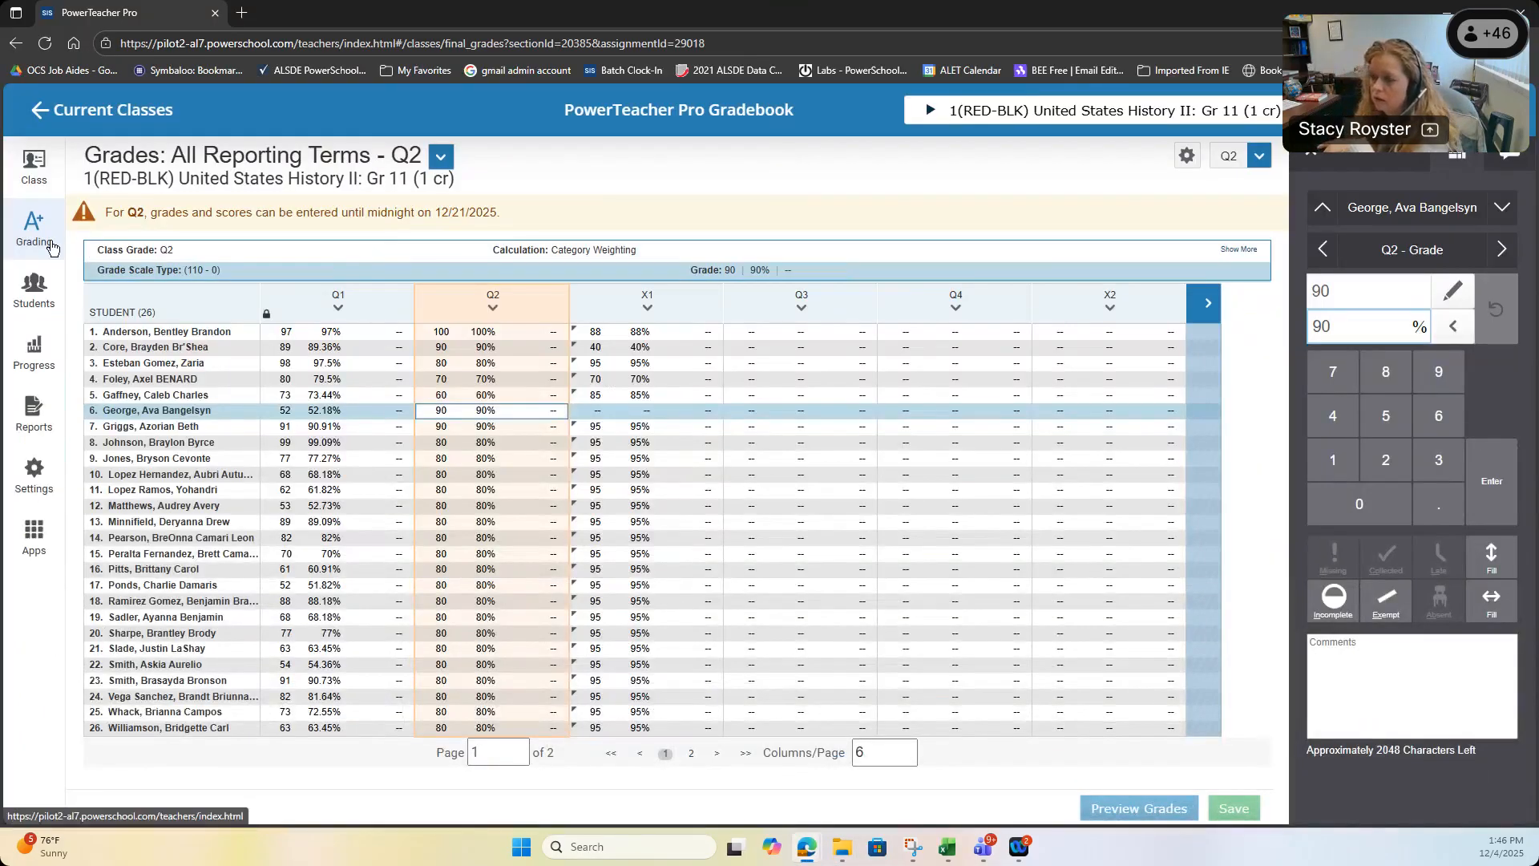
click(440, 159)
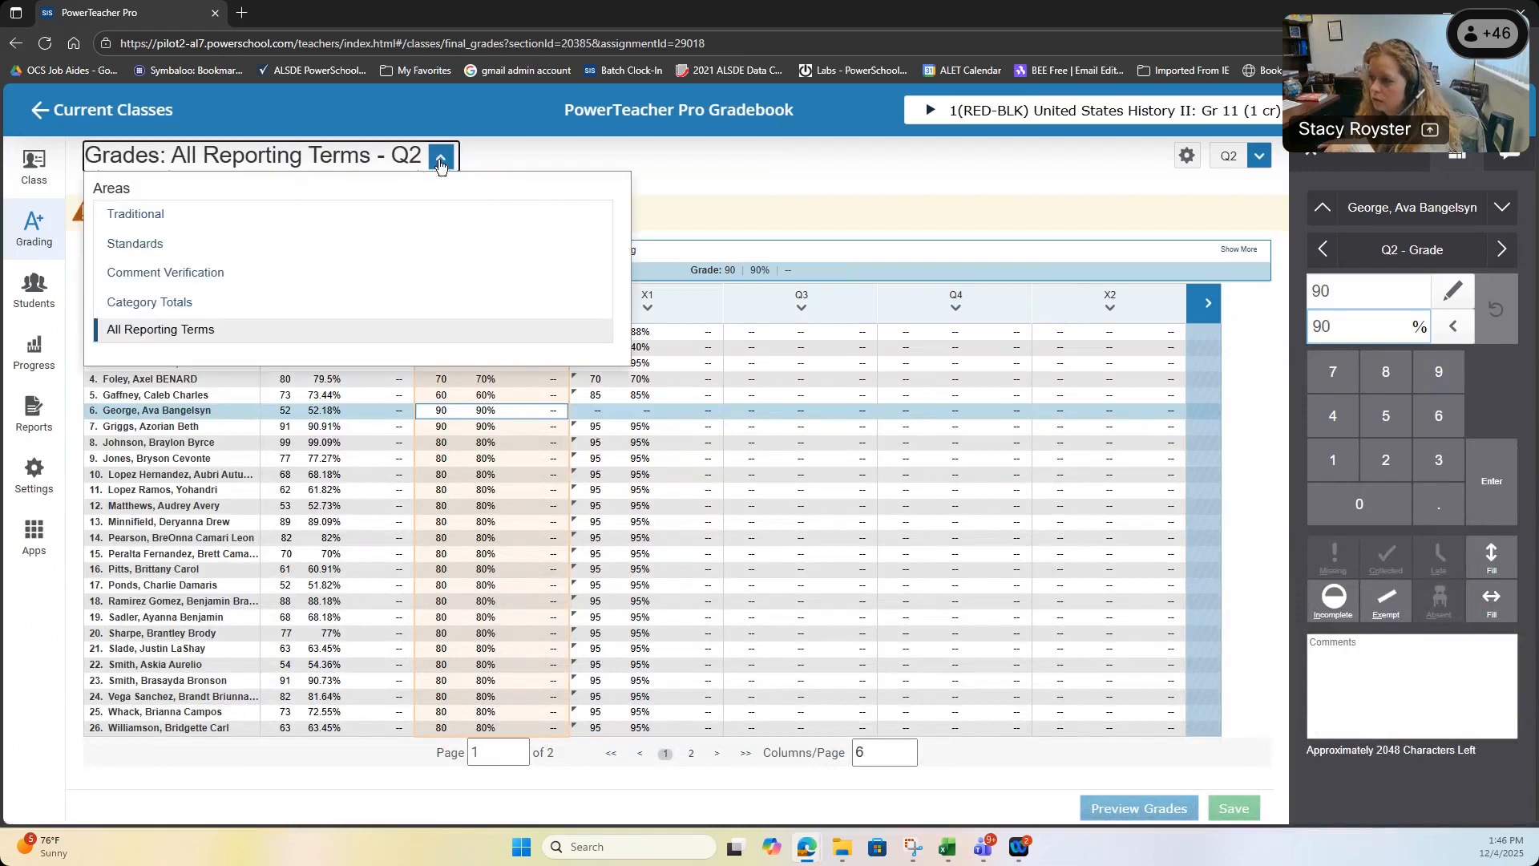
click(1042, 111)
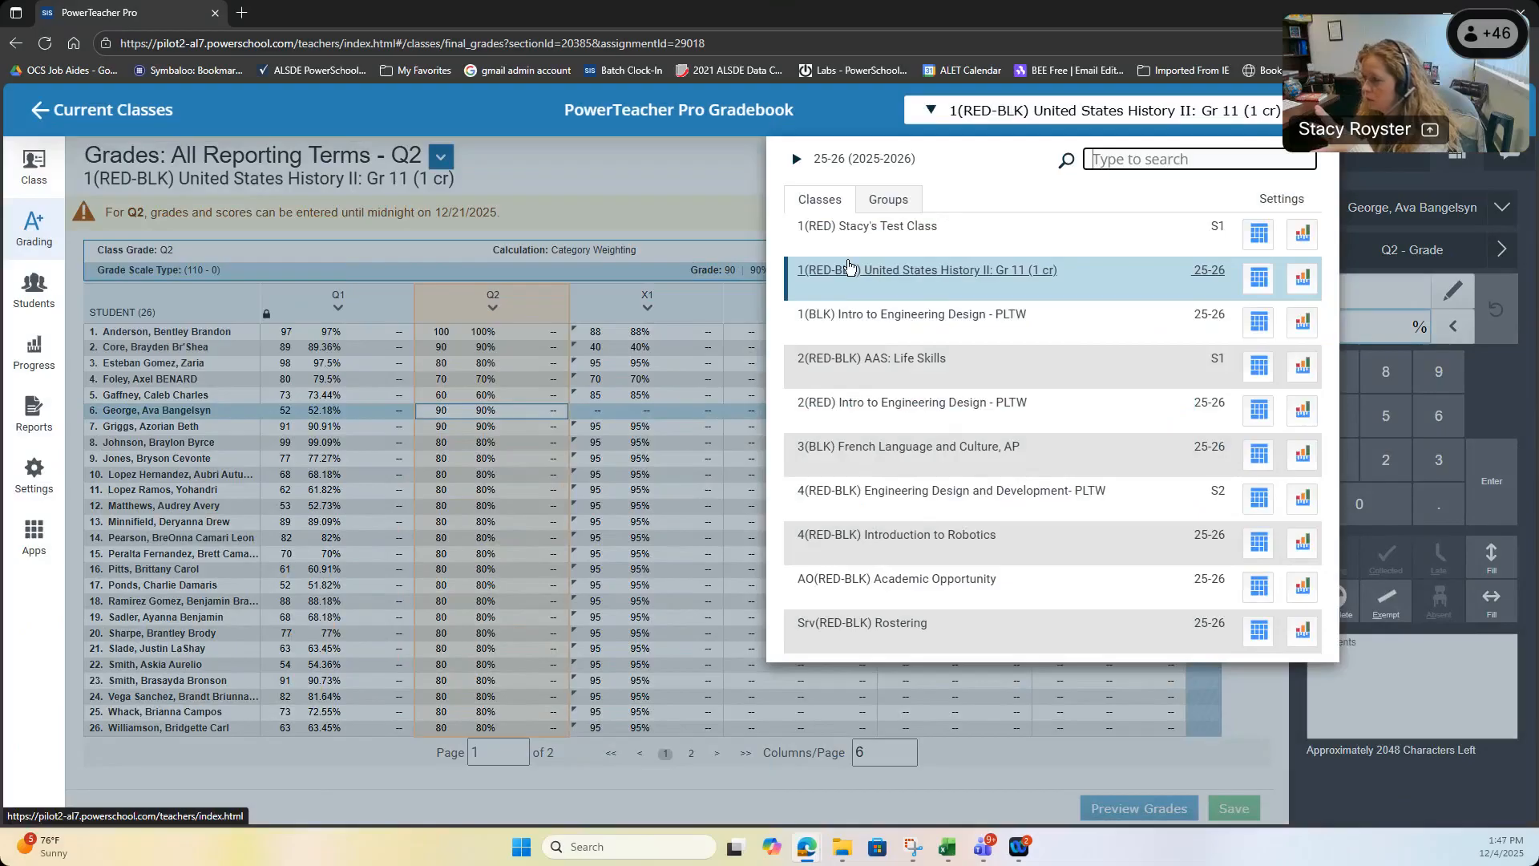
click(60, 105)
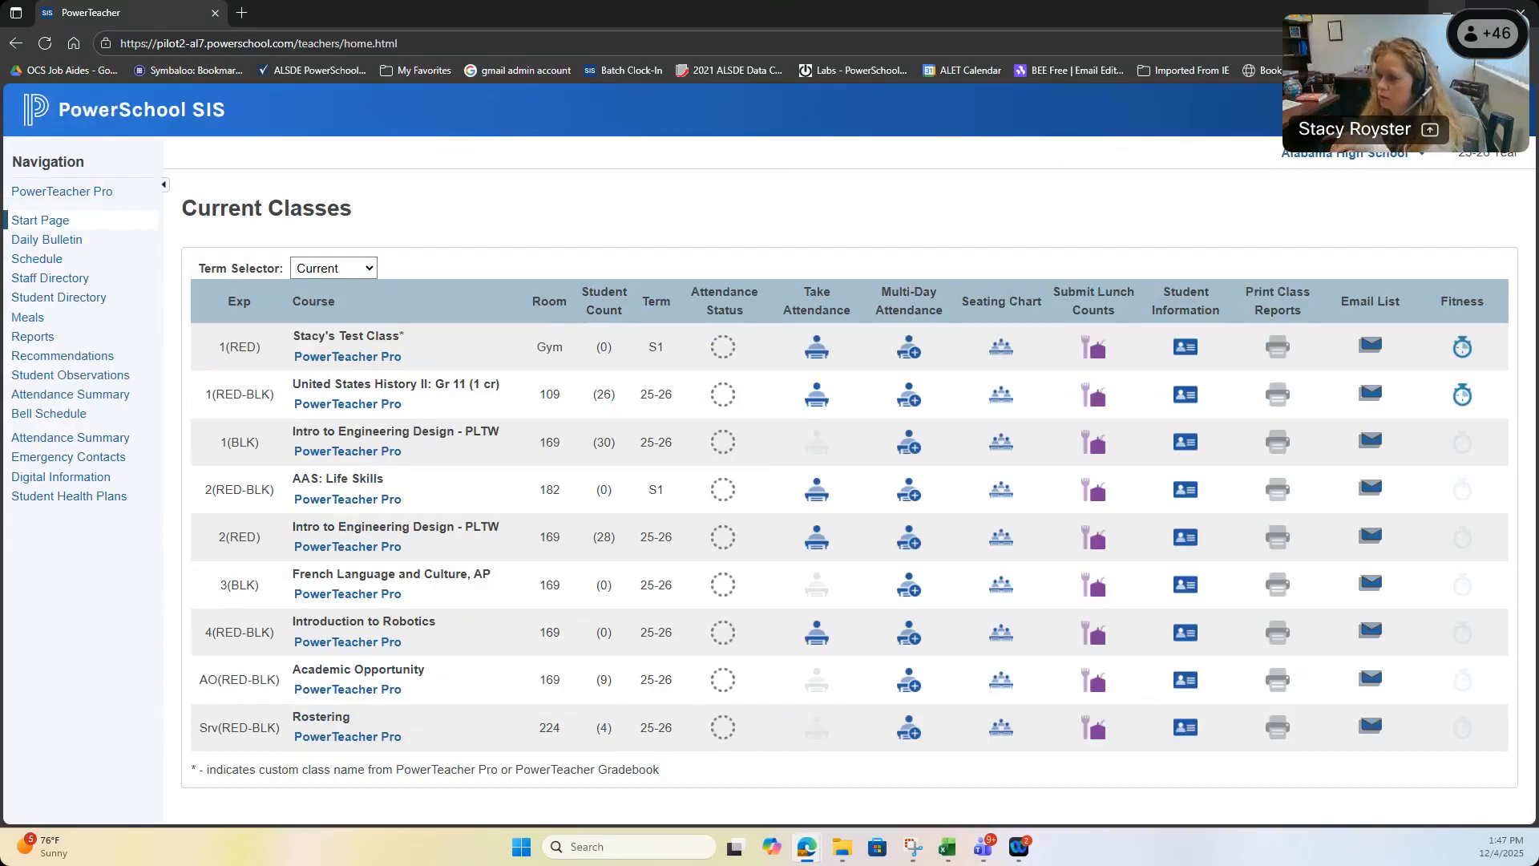
- Switch back to PowerSchool SIS, search staff for the History teacher by last name, and open that teacher's Current Schedule
click(1447, 12)
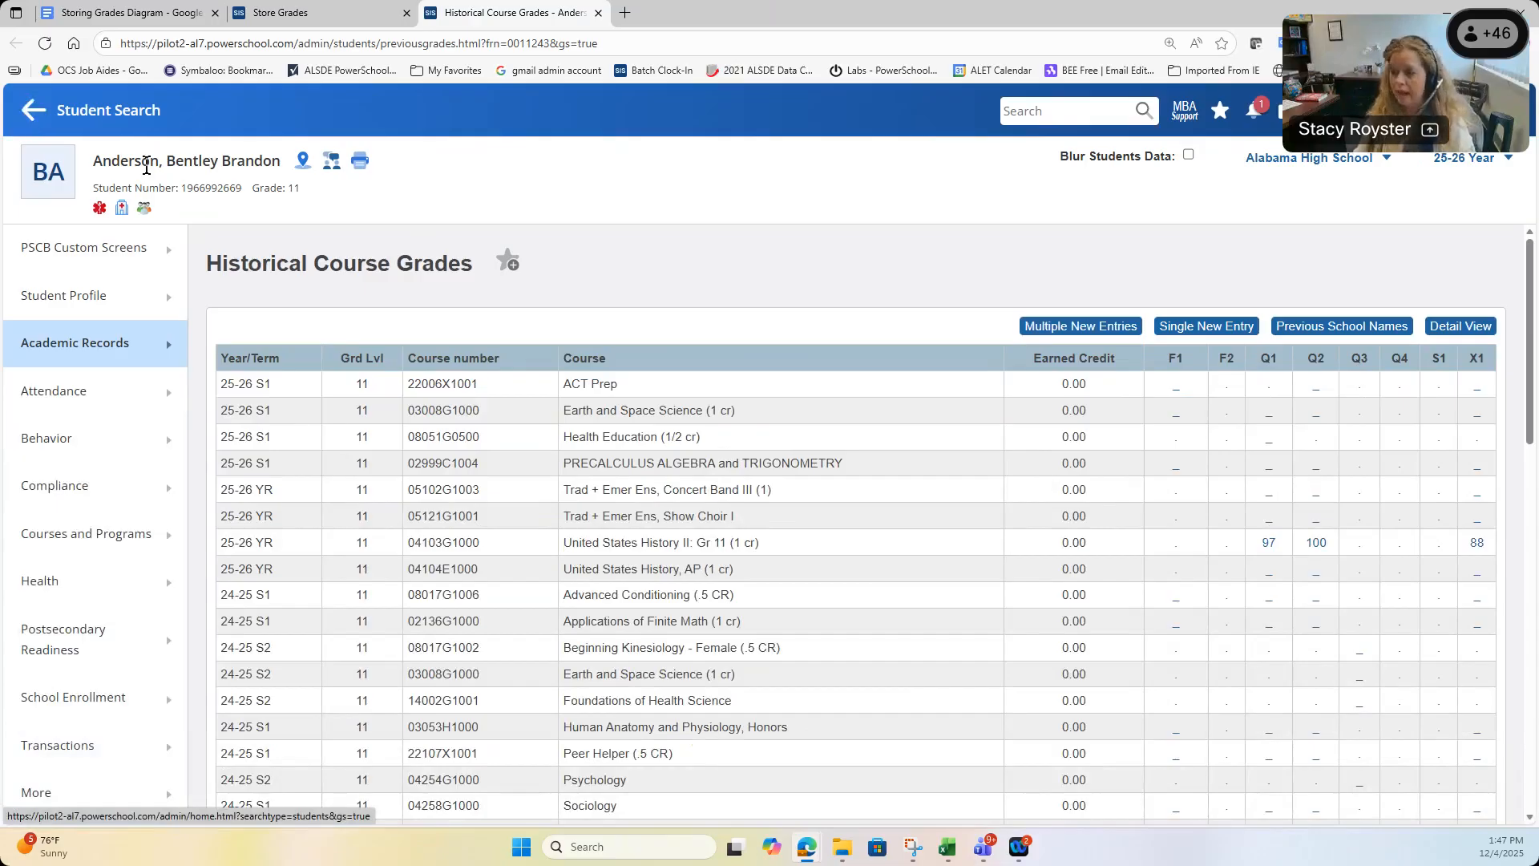
click(80, 110)
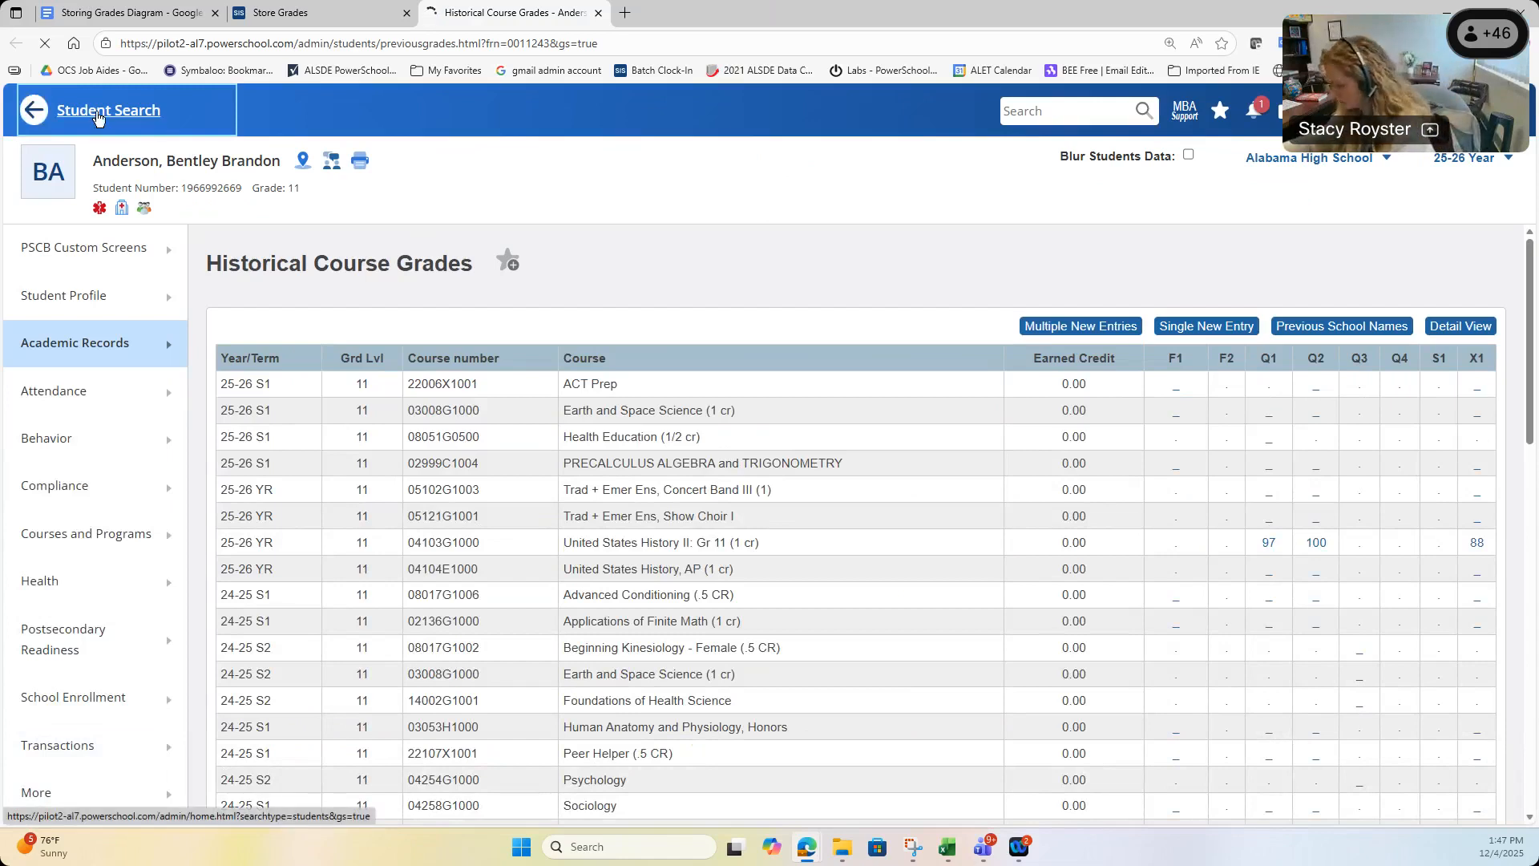
click(97, 116)
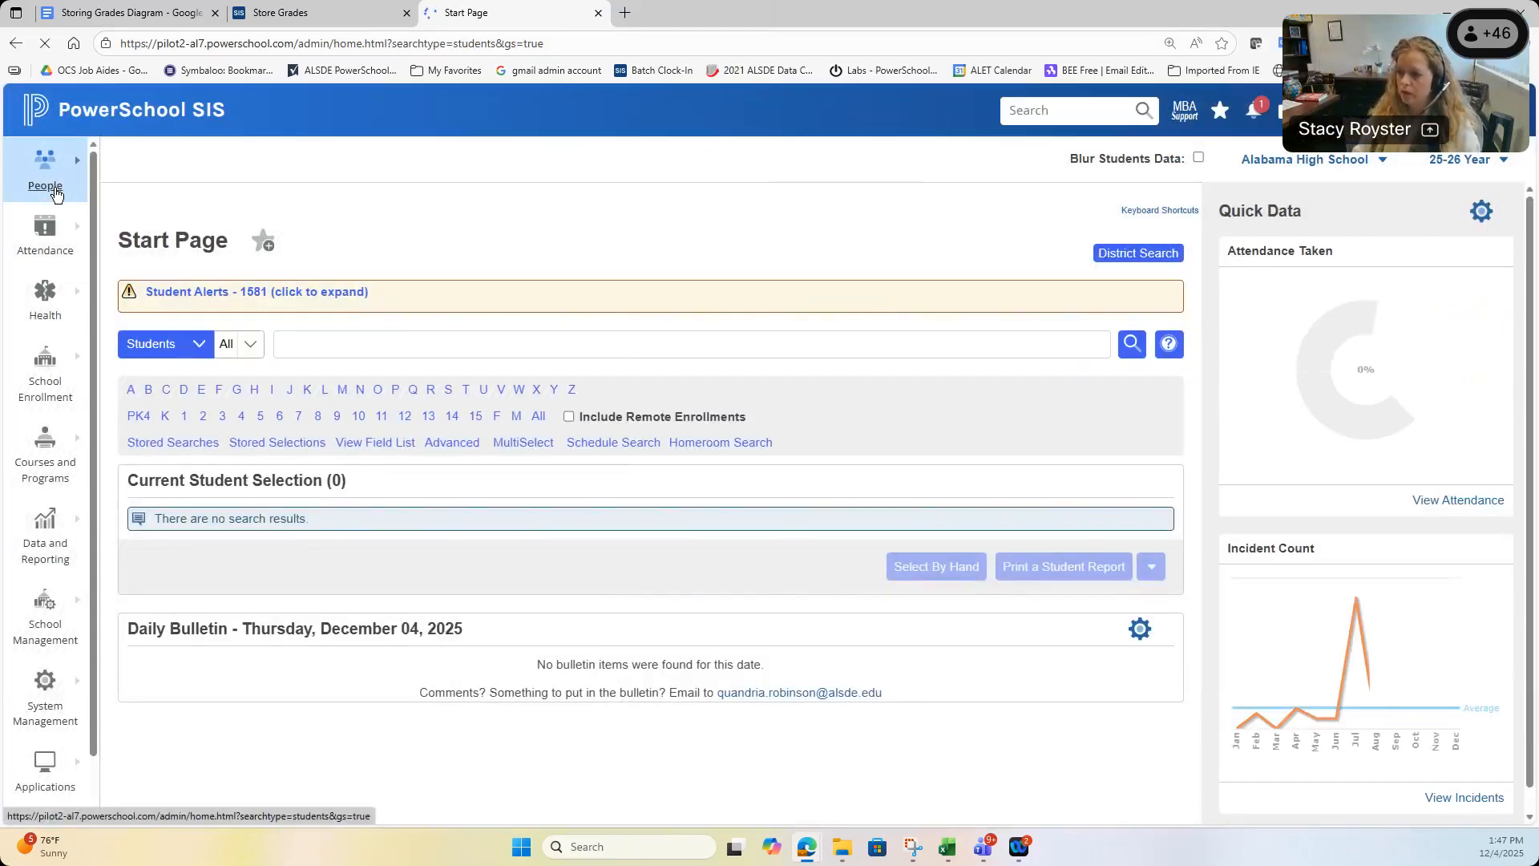
click(44, 165)
mouse_move(197, 235)
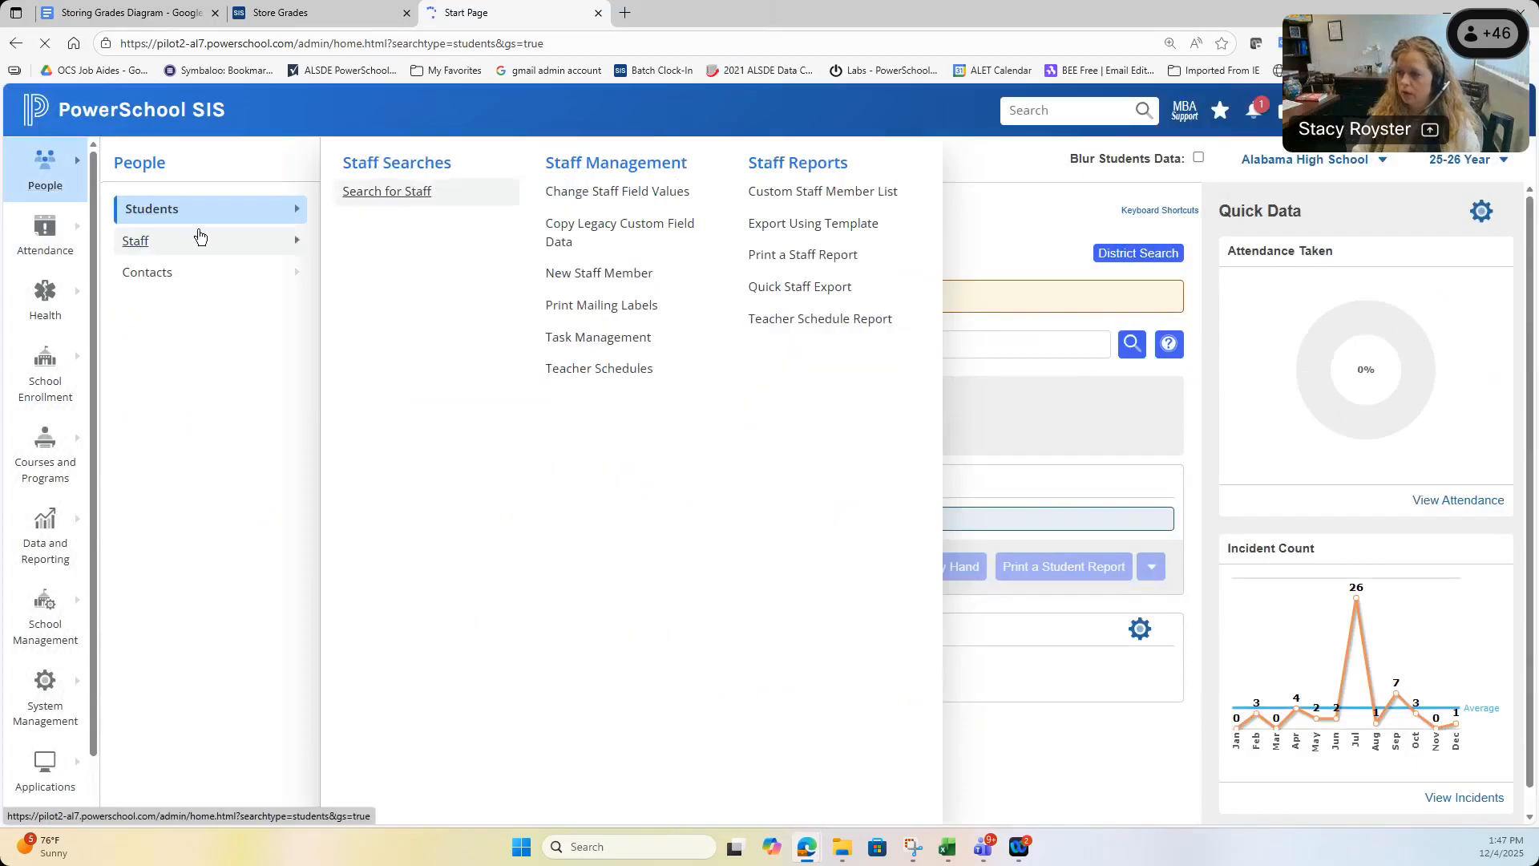
click(402, 199)
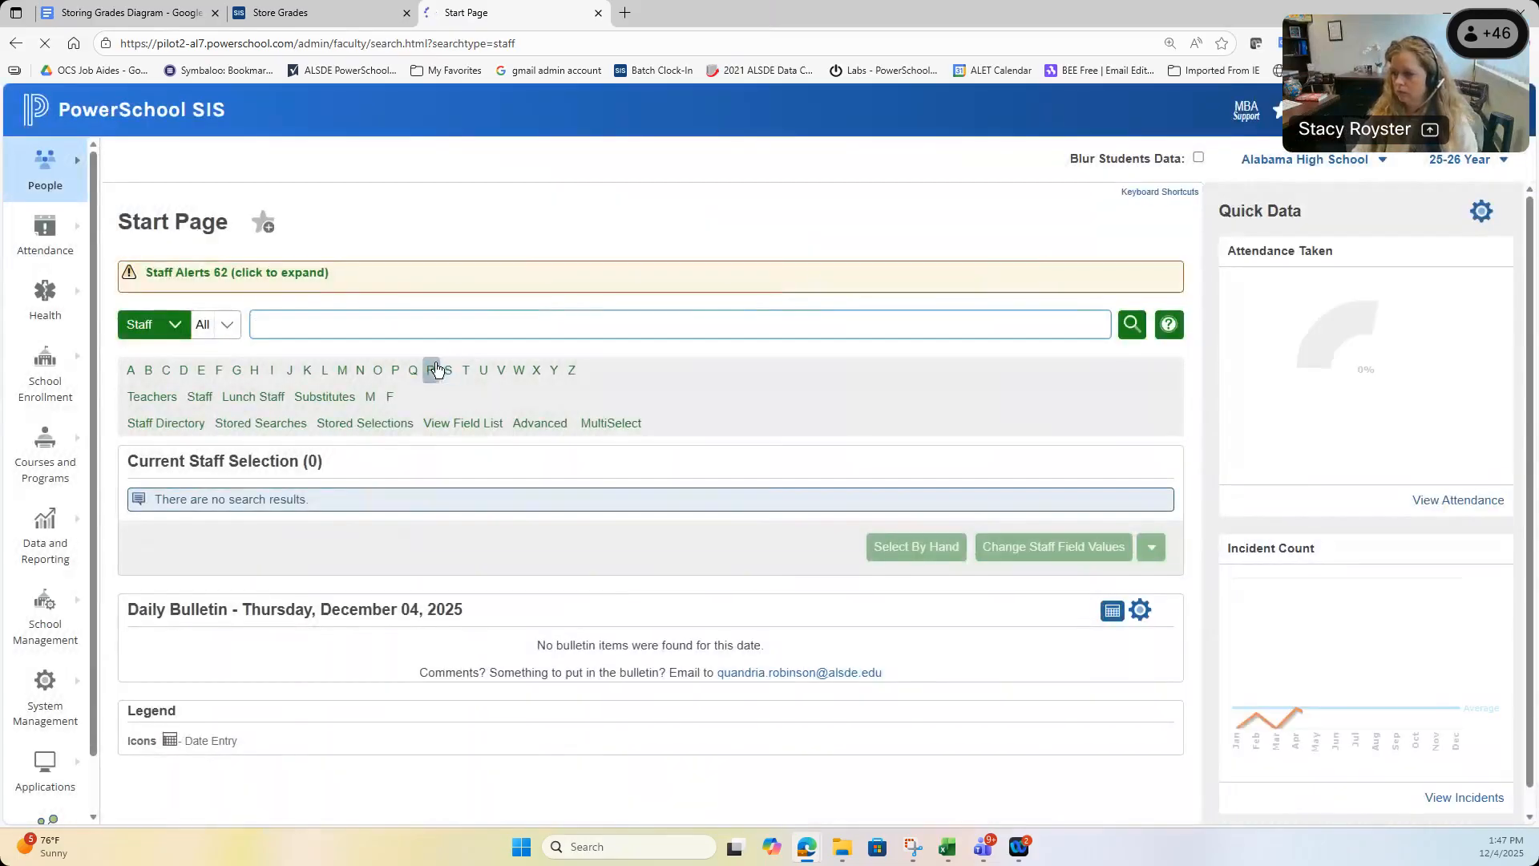
text(howell)
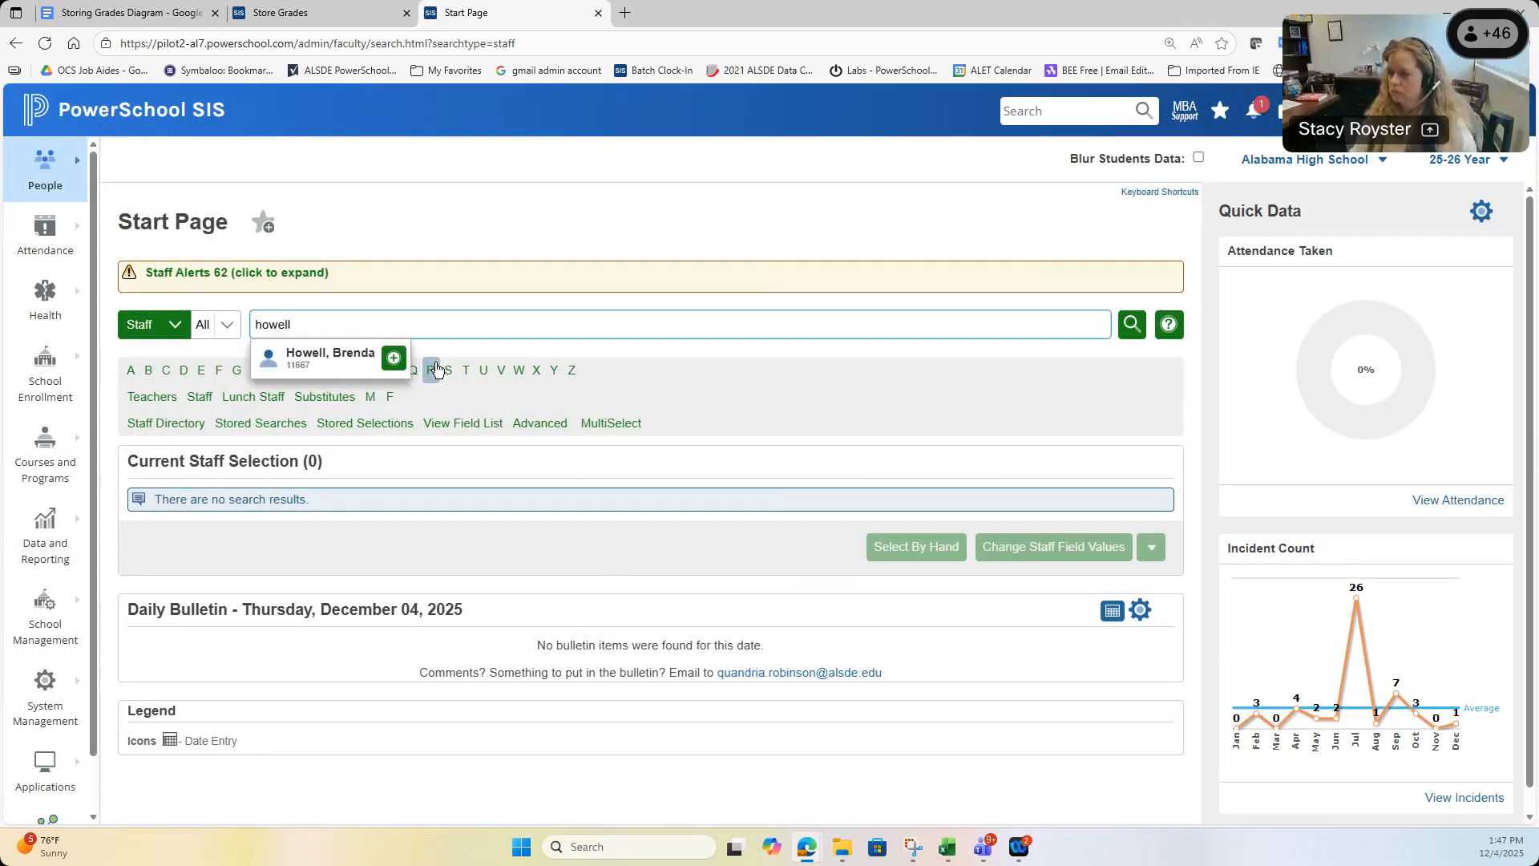
click(325, 359)
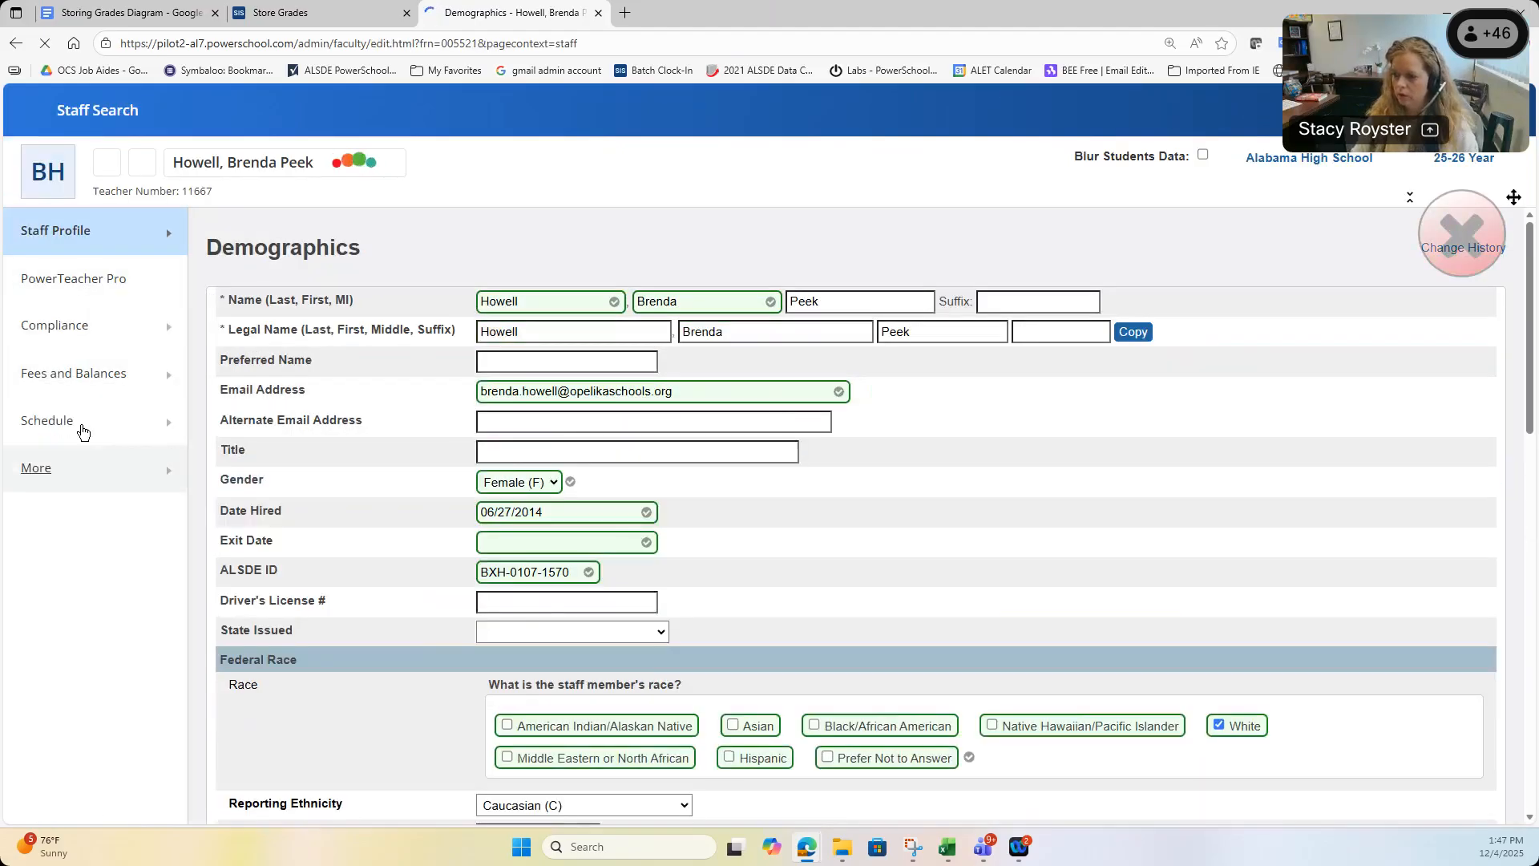
mouse_move(116, 434)
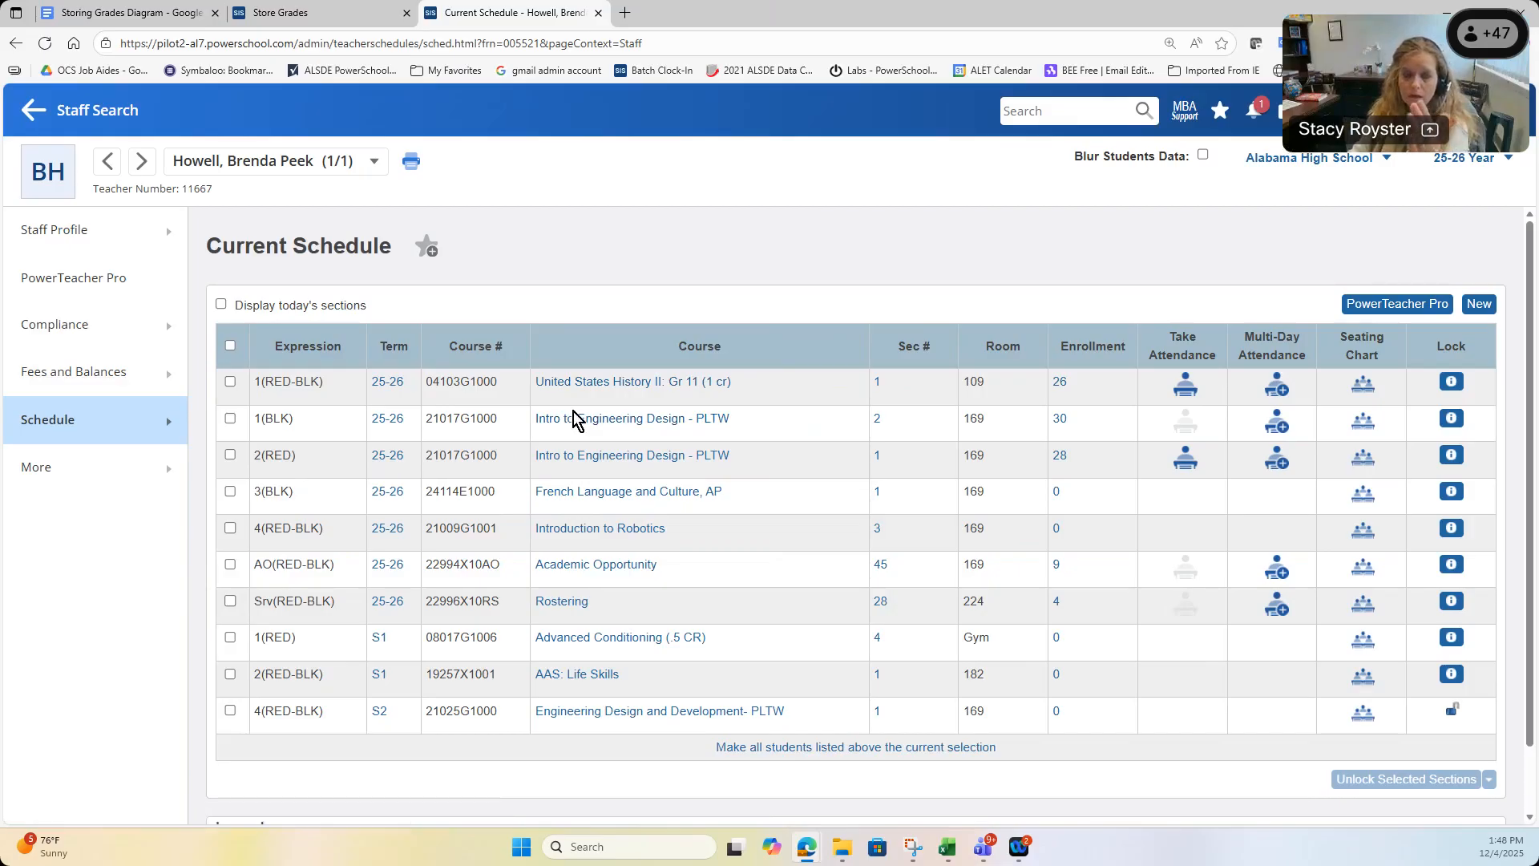
- Set Store Grades to use reporting term X1 with store code X1, including only enrollments active on 12/16/2025
click(353, 14)
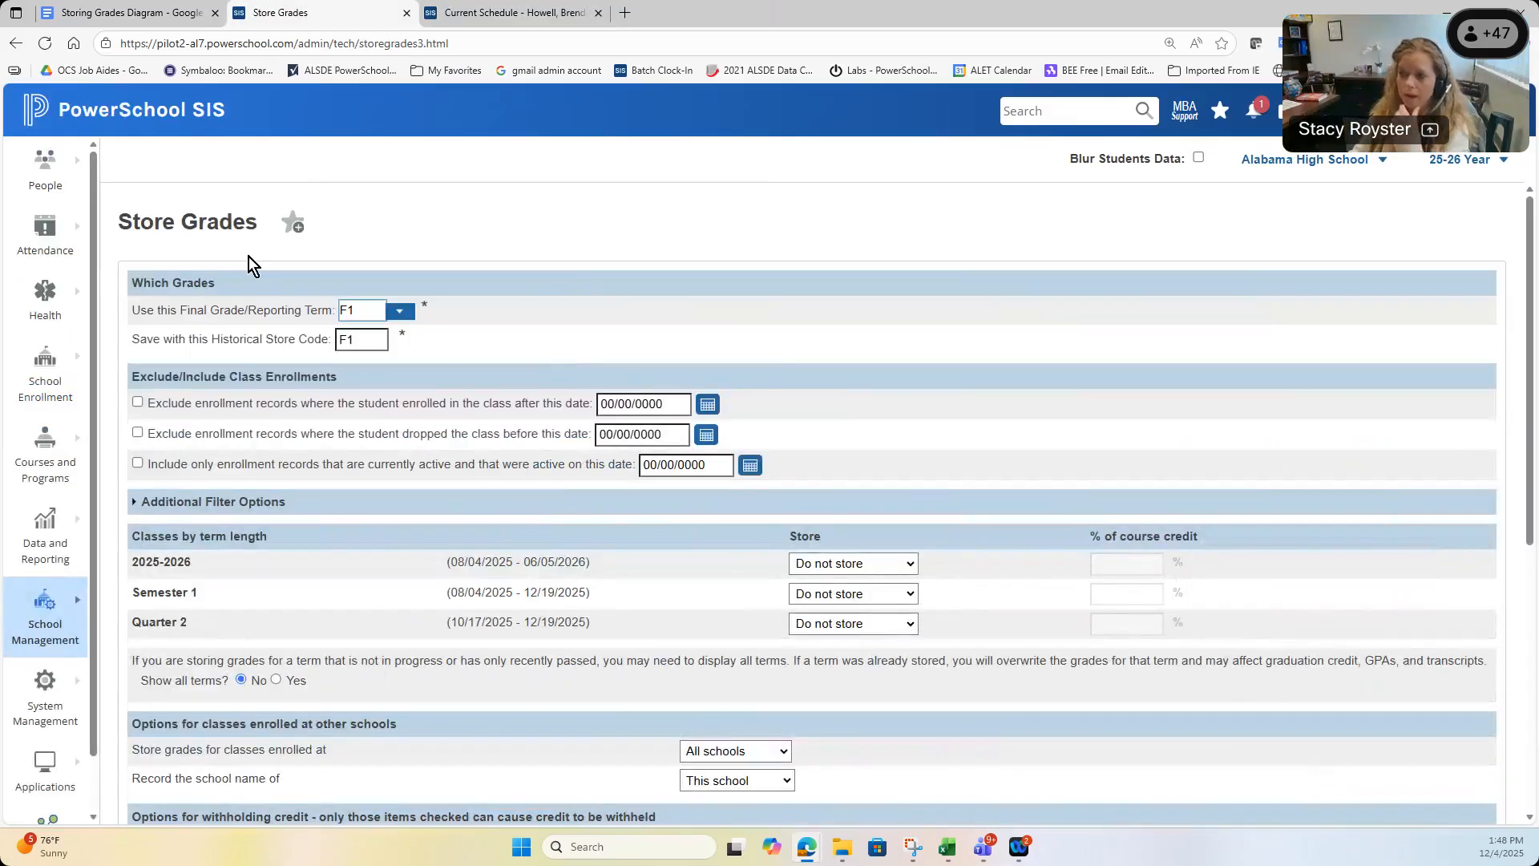
click(402, 316)
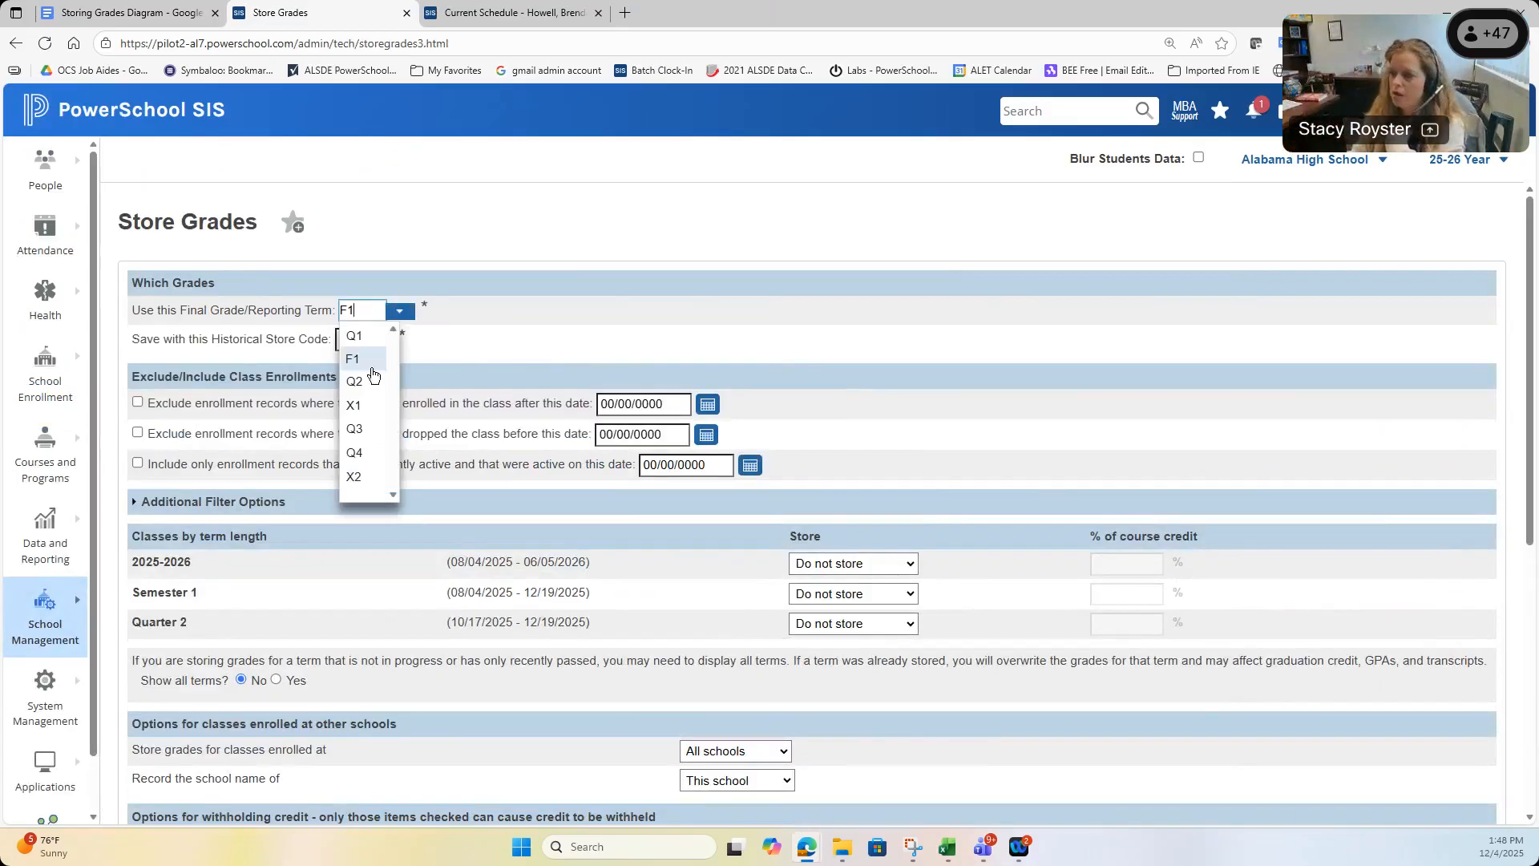
click(362, 405)
key(Tab)
text(X1)
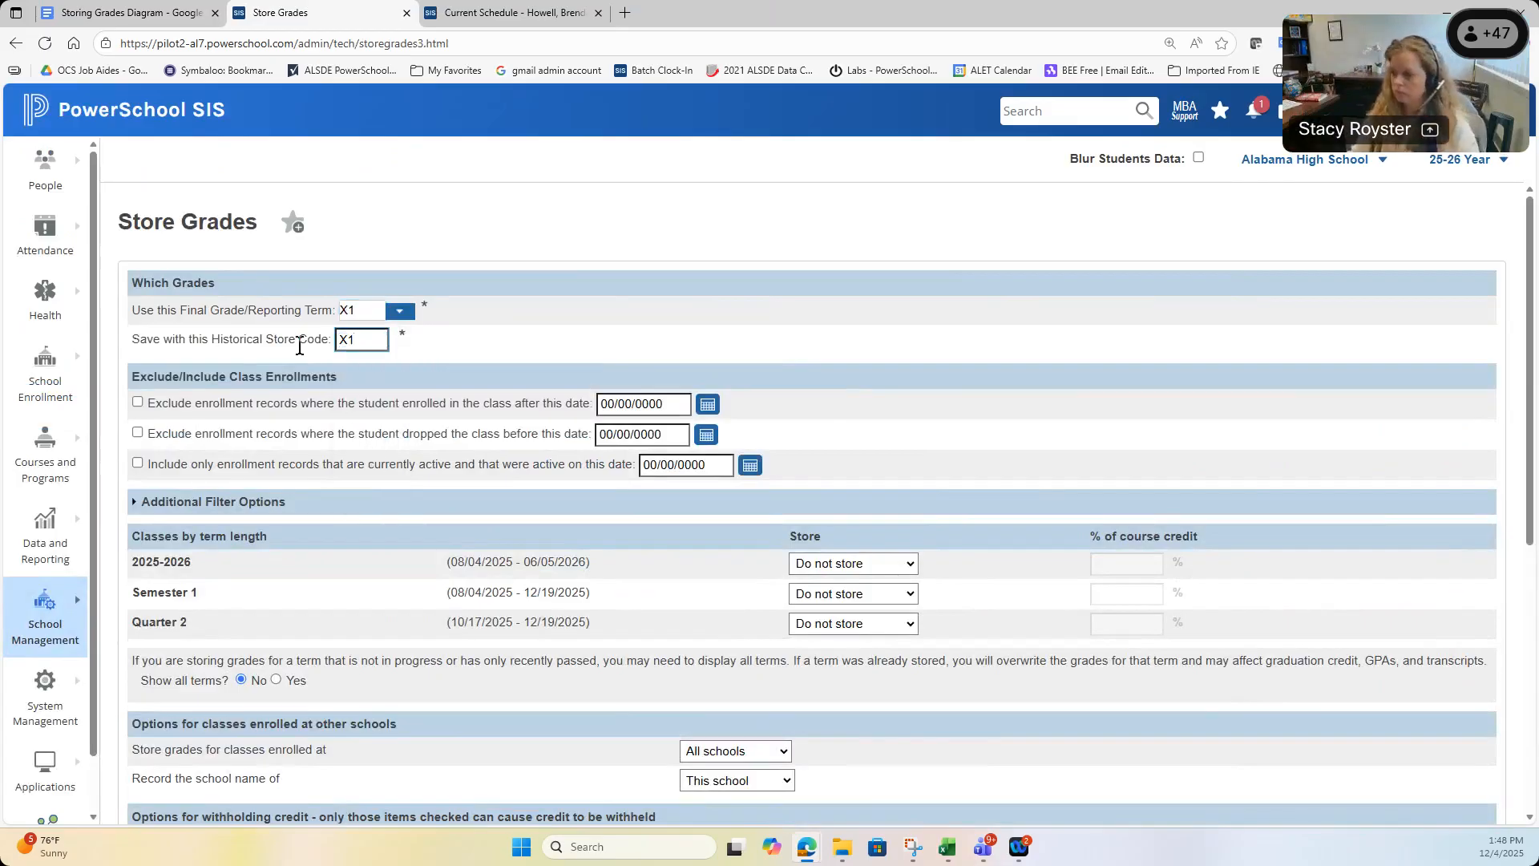
click(138, 465)
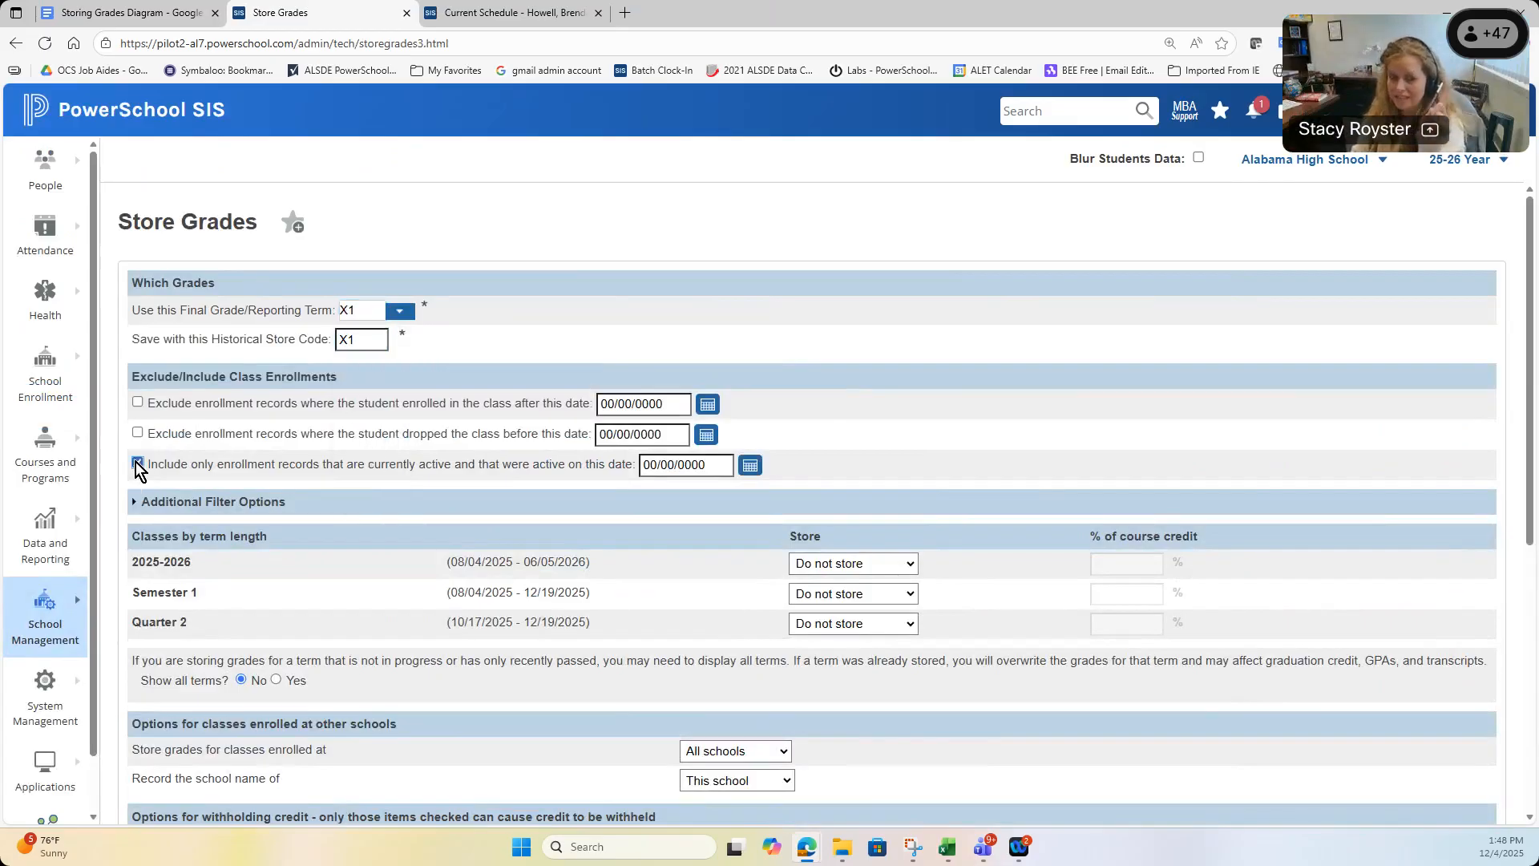
click(750, 466)
click(714, 601)
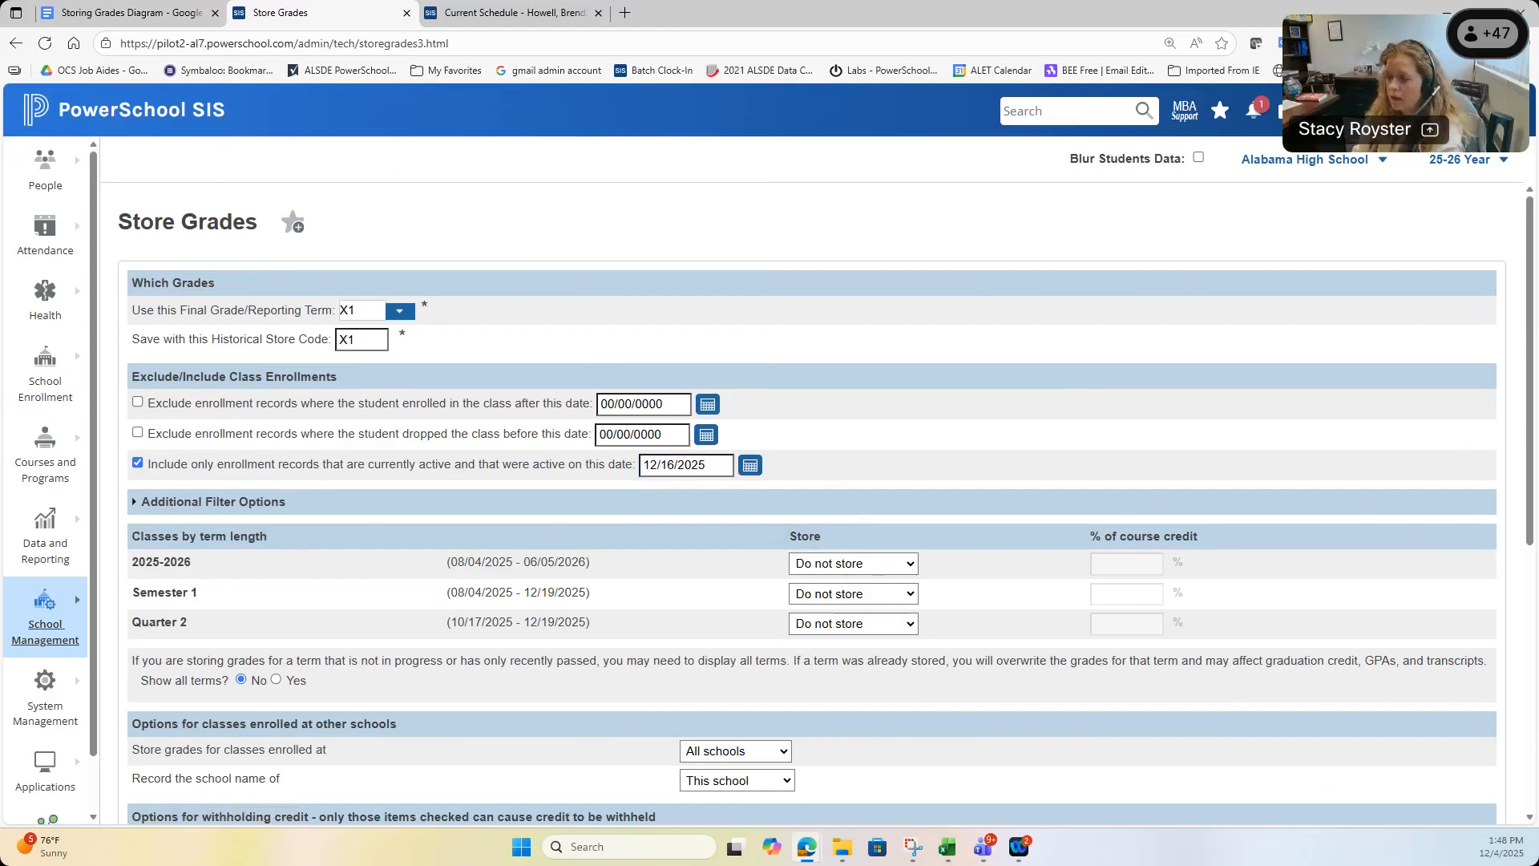
- Restrict the storing to section 04103G1000.1, copying the United States History II course number from the teacher's schedule
click(135, 505)
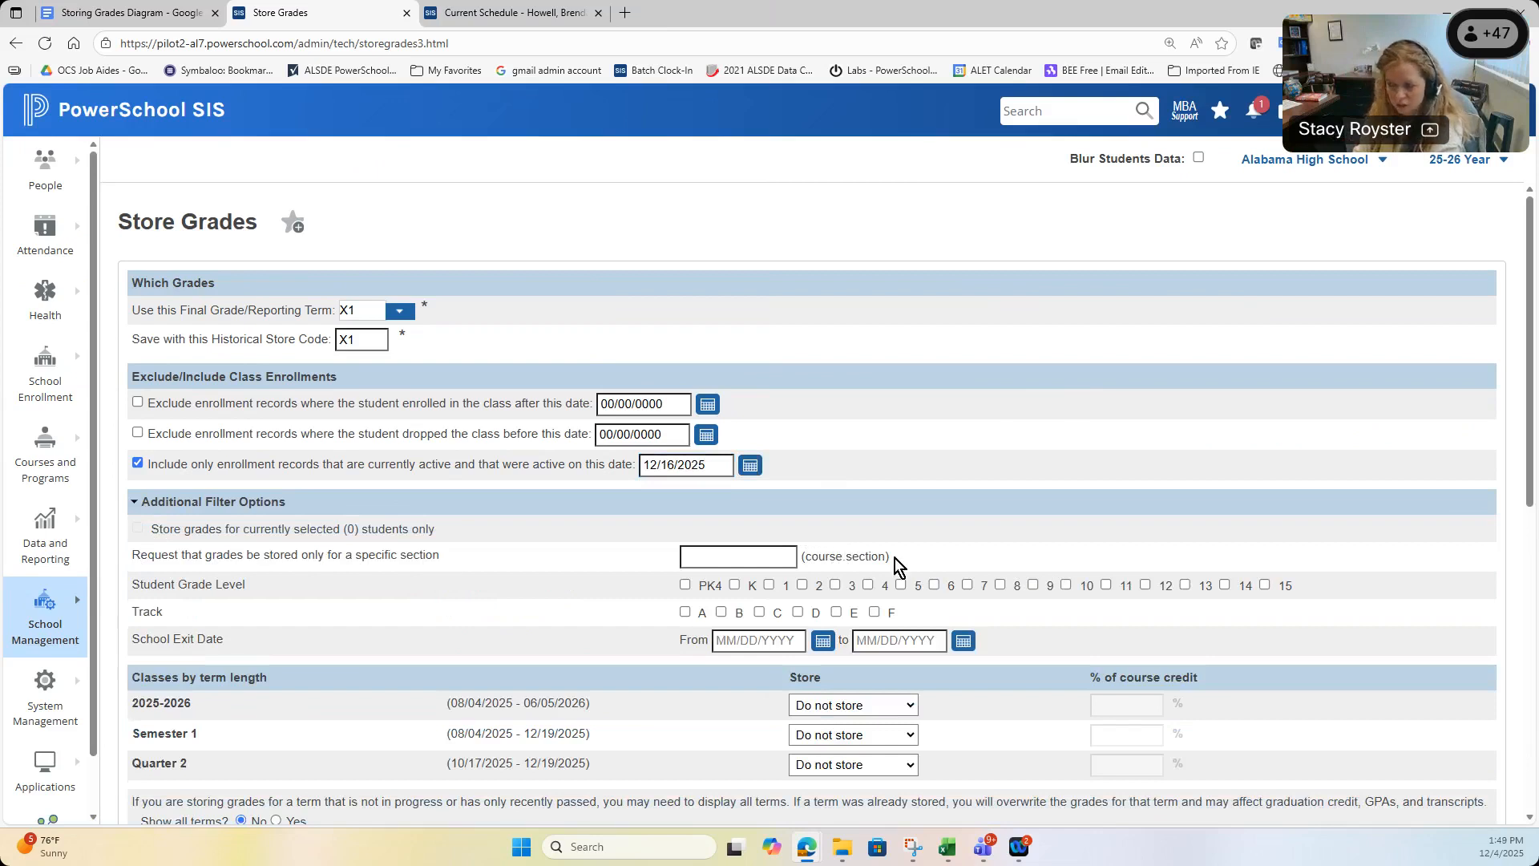
click(498, 13)
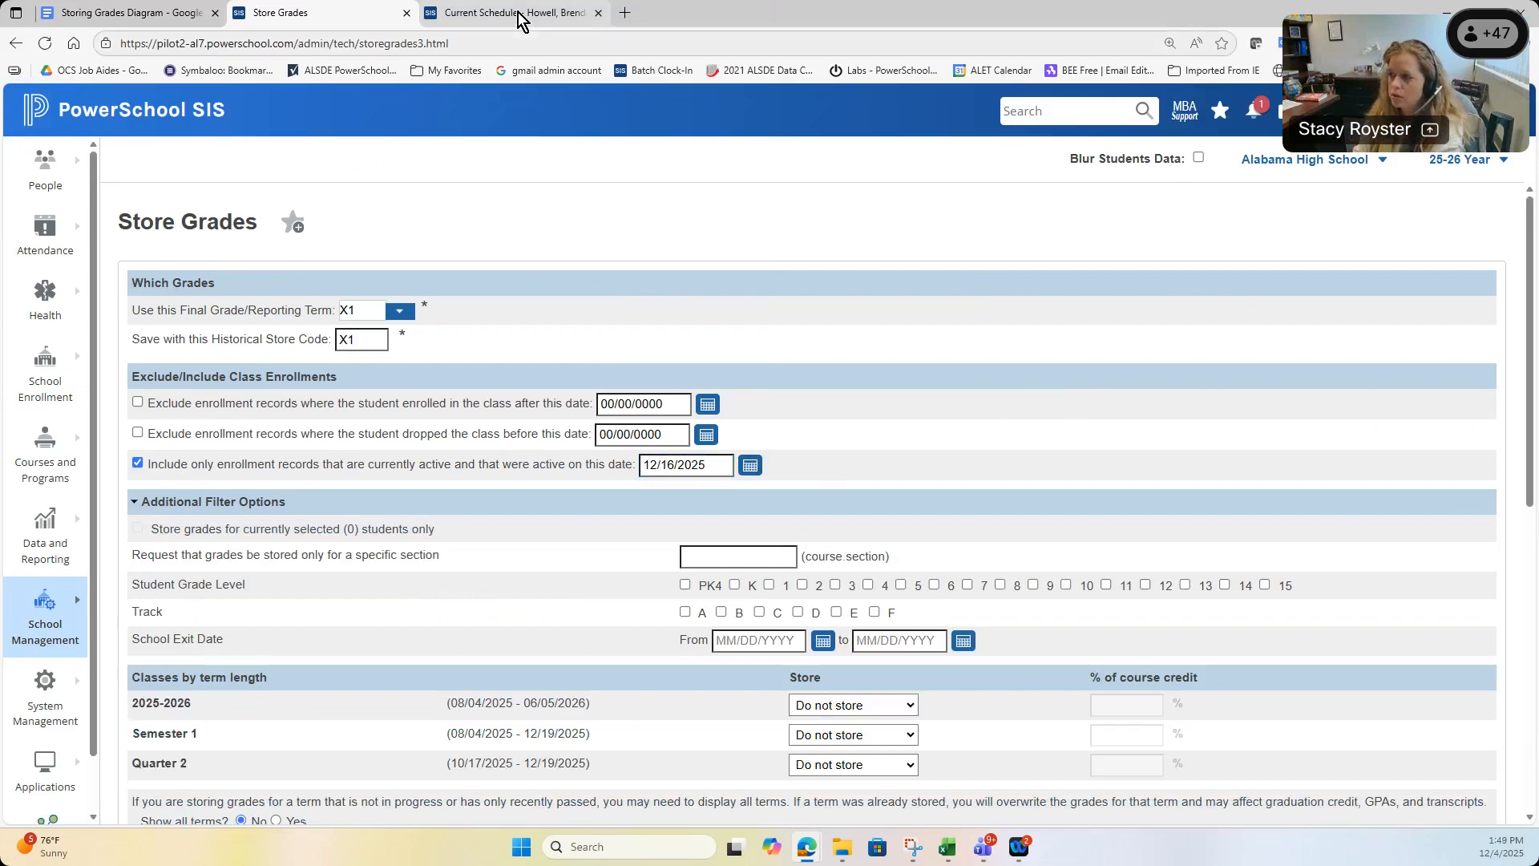
drag(498, 383, 426, 391)
key(ctrl+c)
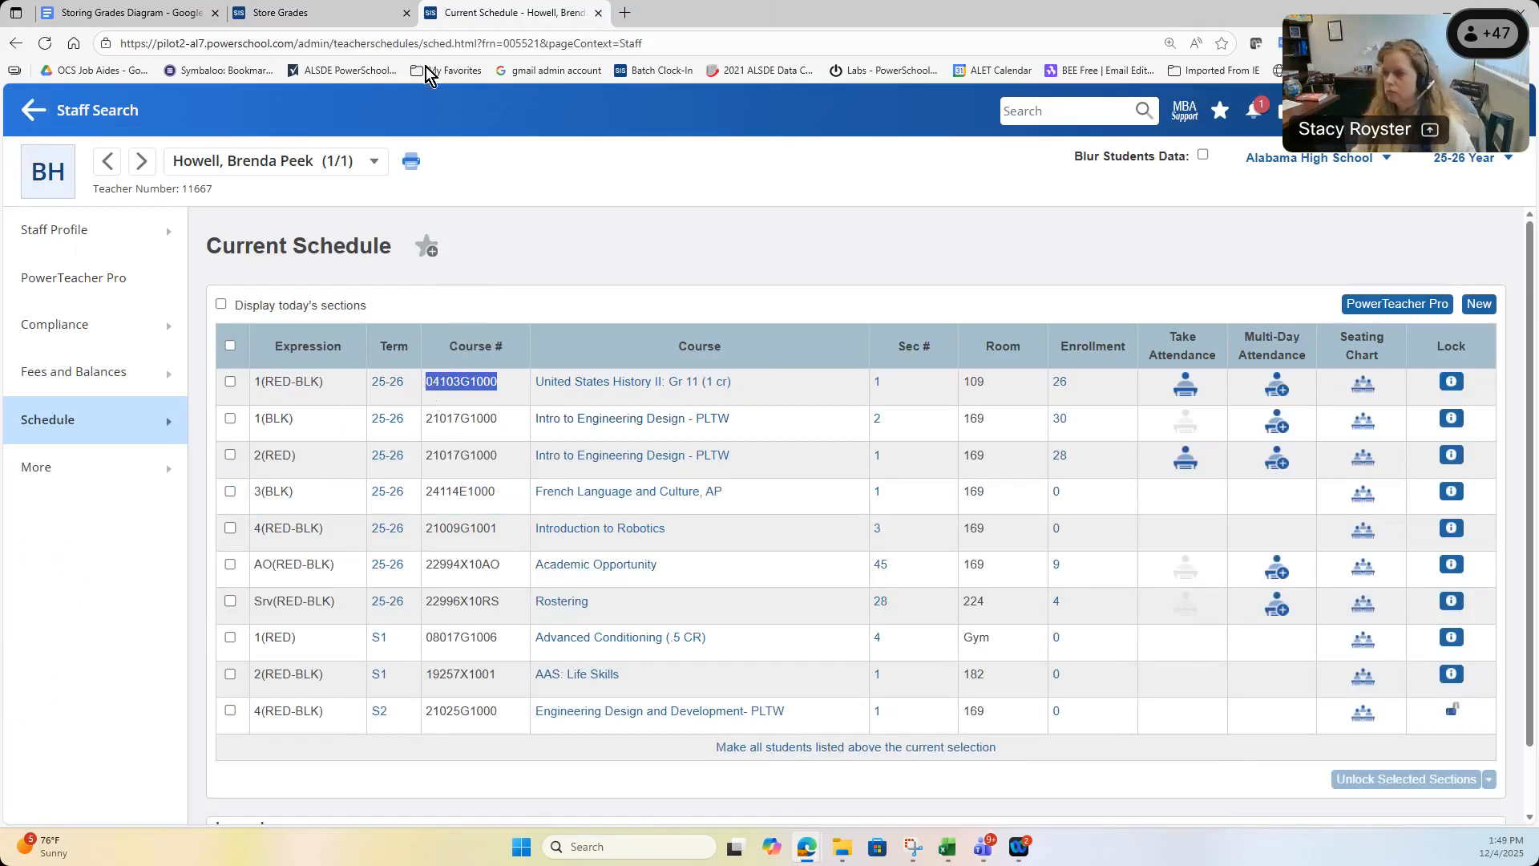
click(313, 13)
click(770, 552)
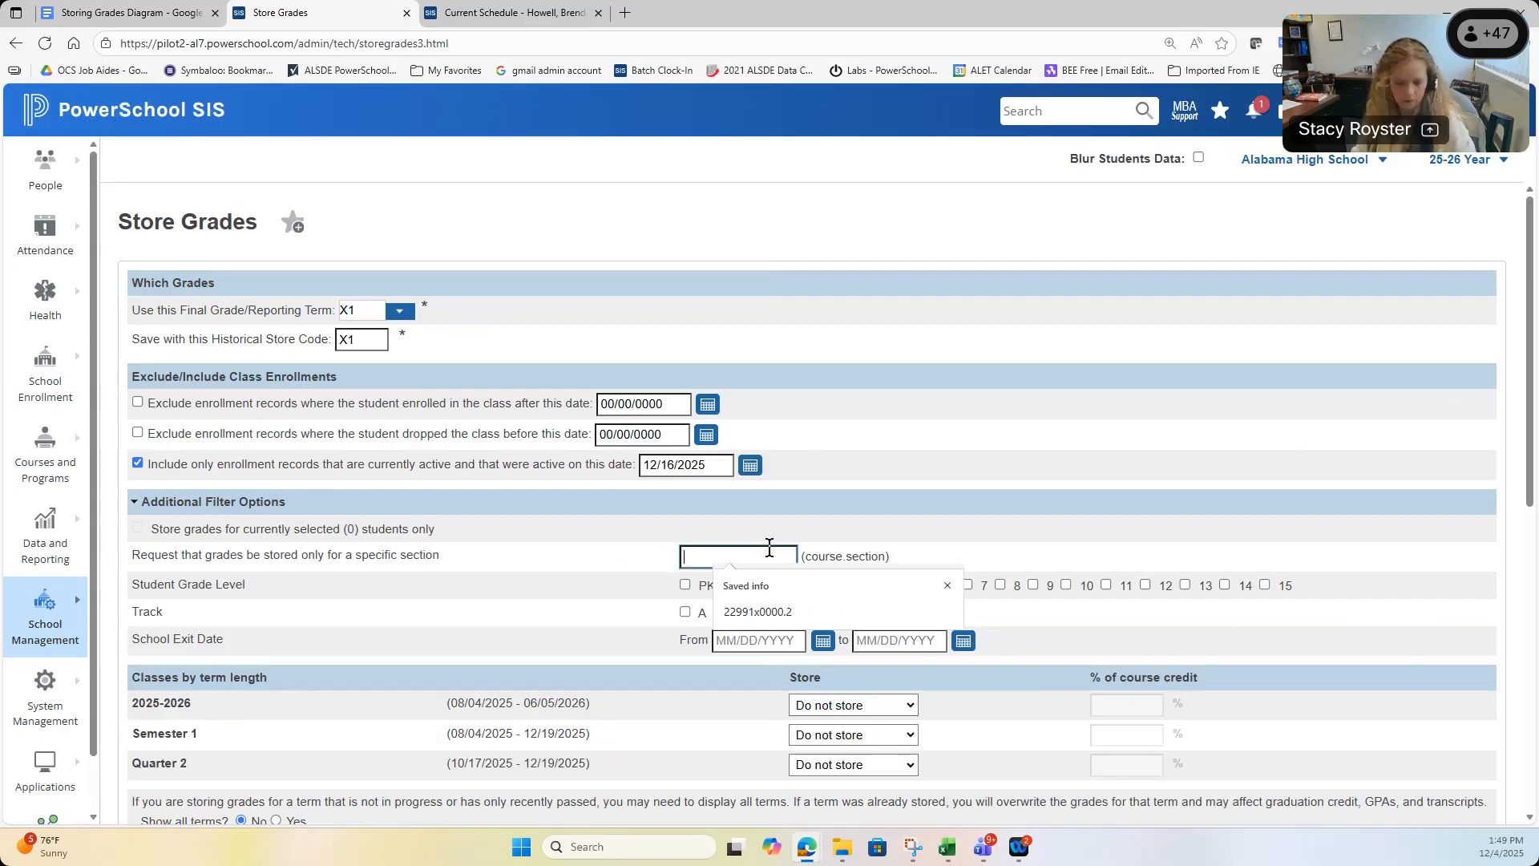
key(ctrl+v)
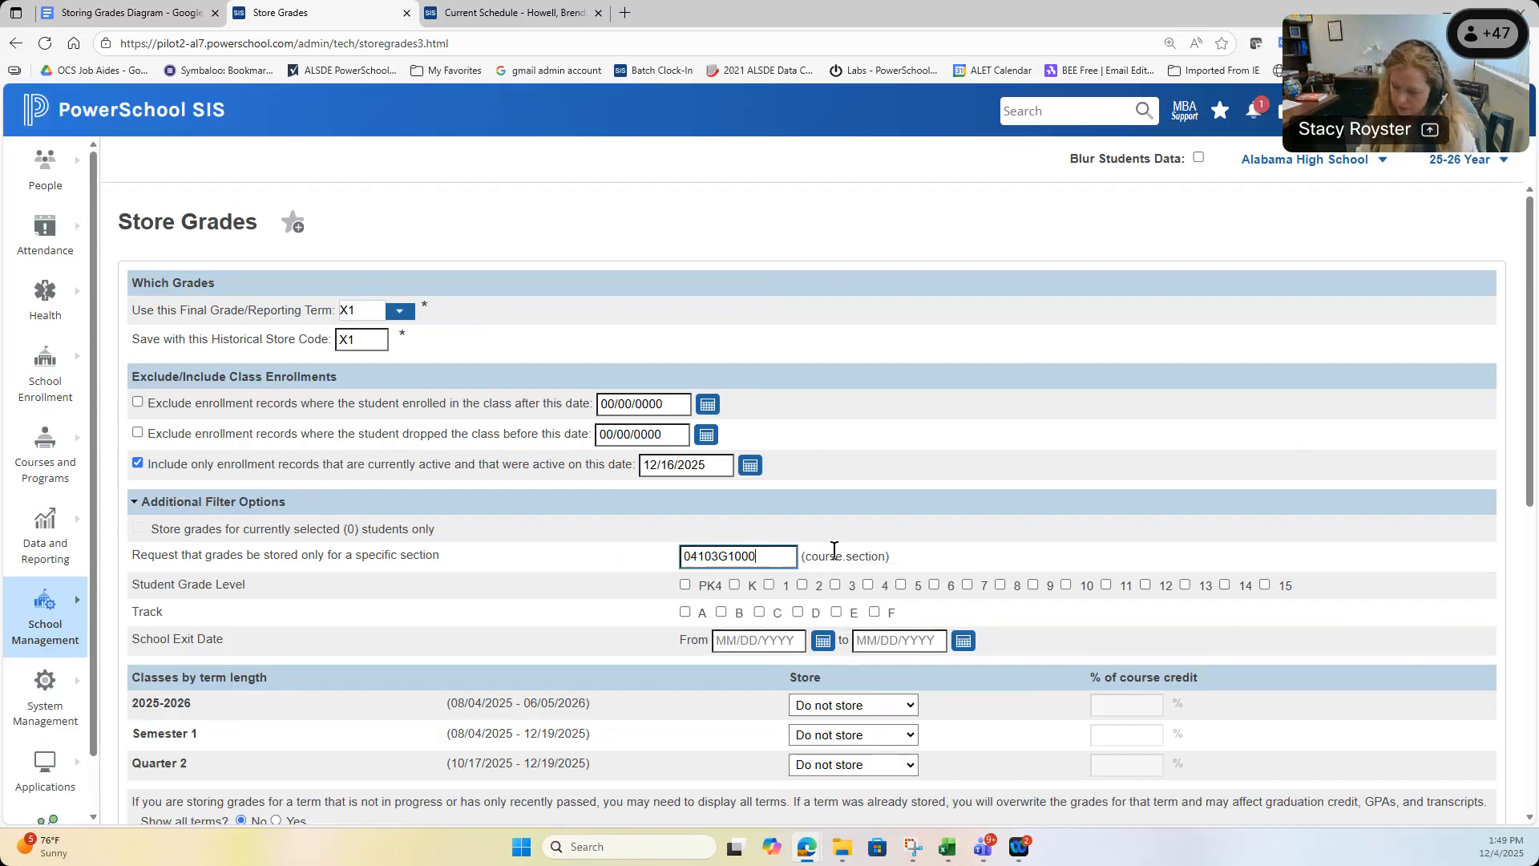
text(.1)
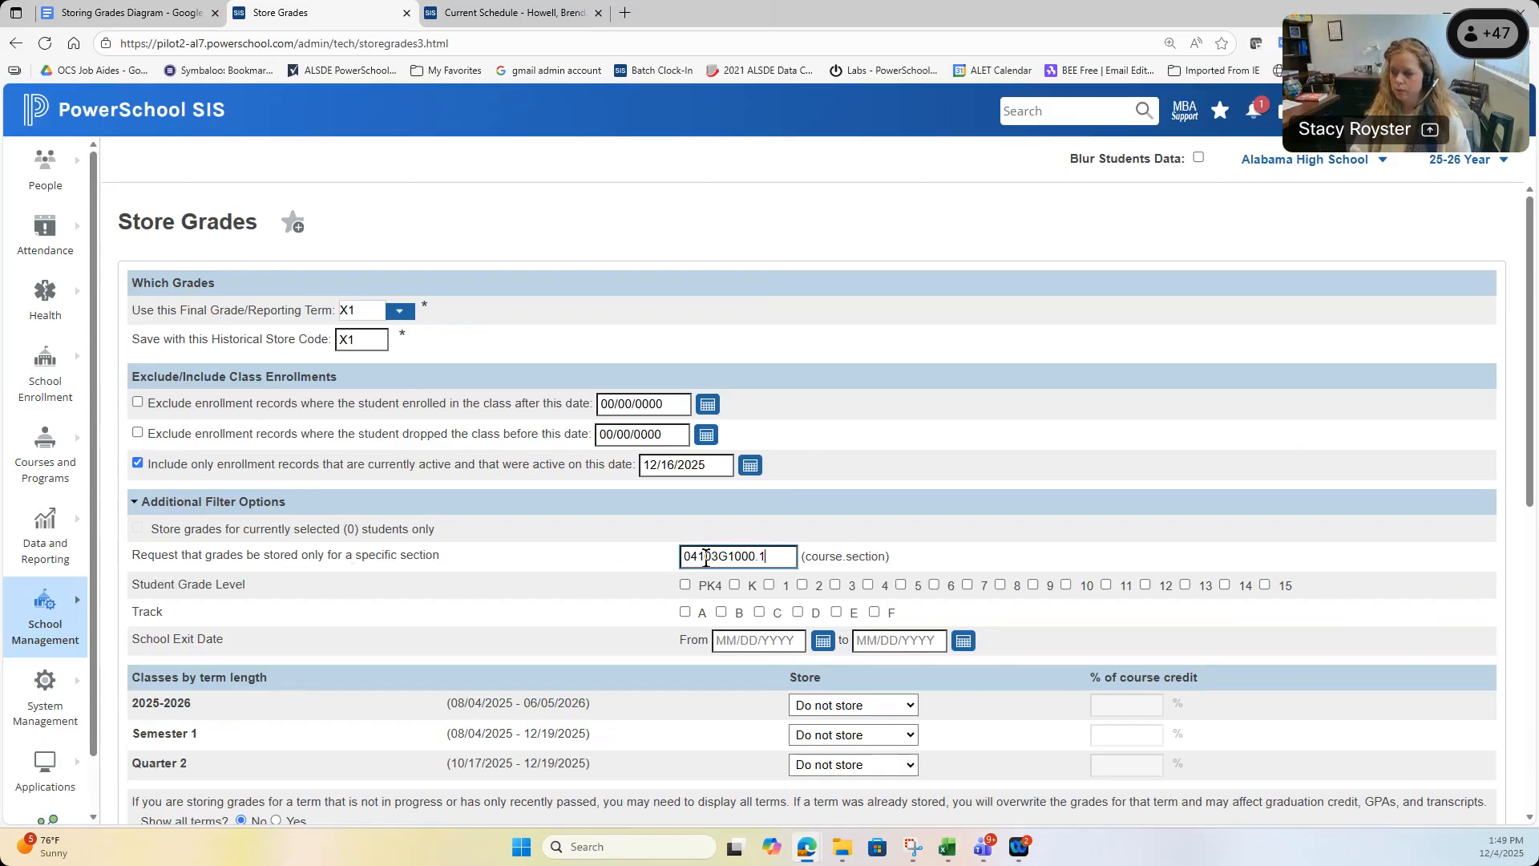
scroll(563, 563, down, 1)
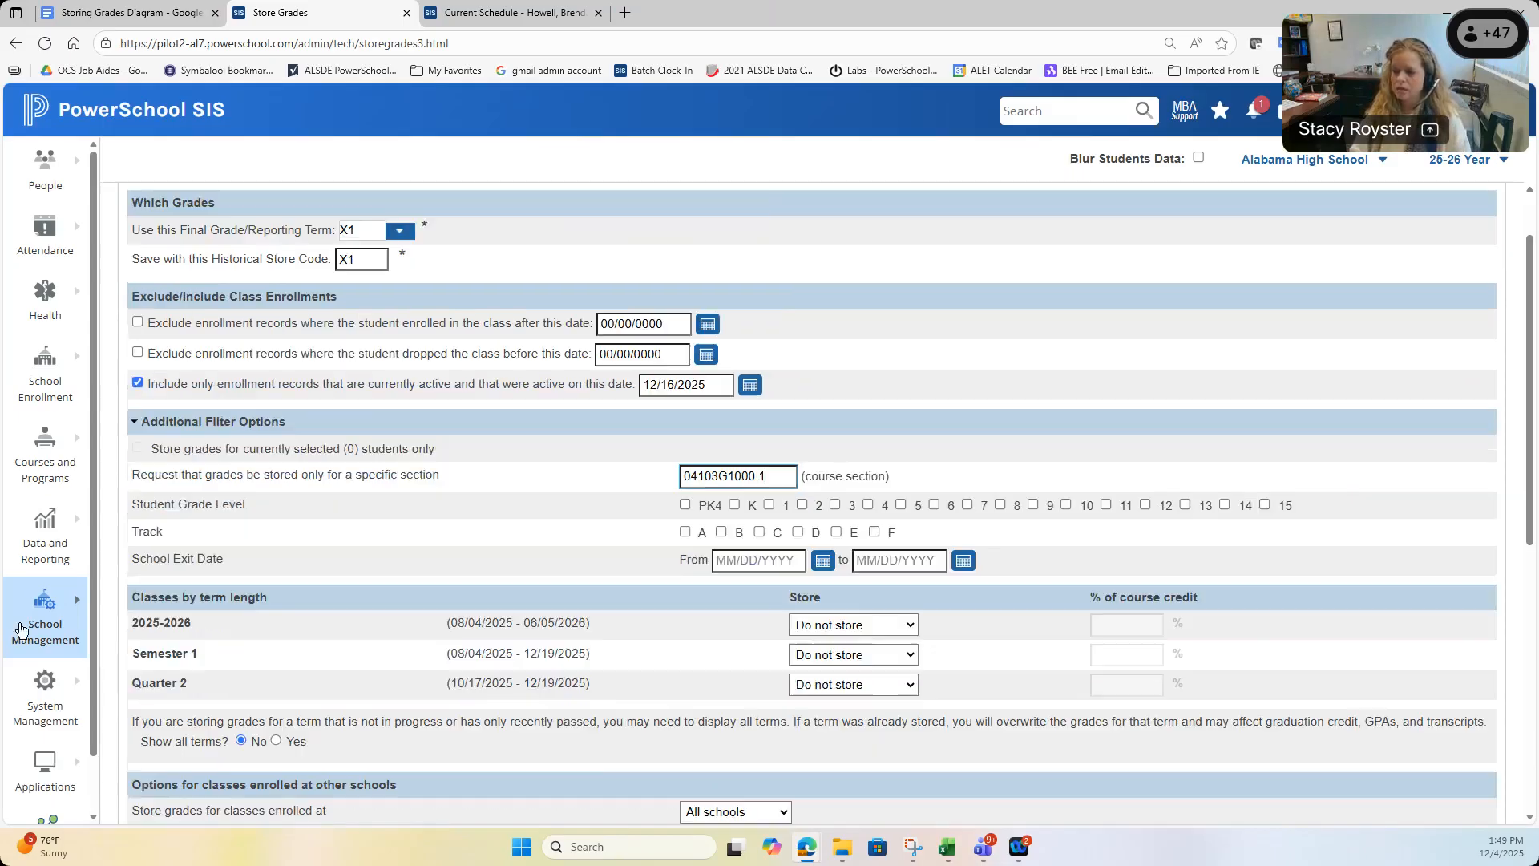
- Set the 2025-2026 classes to store with no credit, and limit storing to classes enrolled at this school only
click(853, 628)
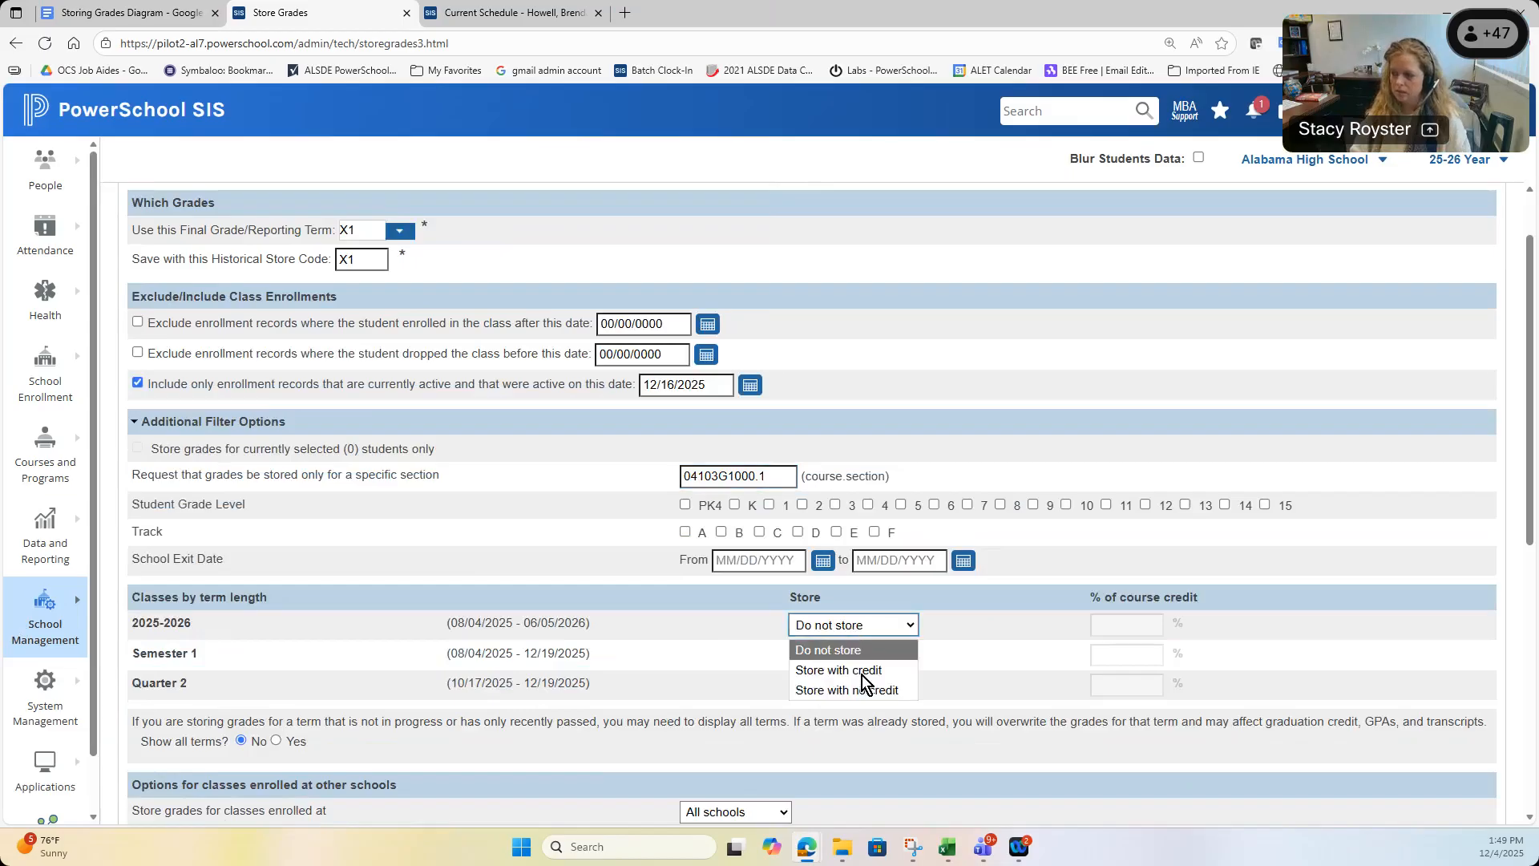
click(864, 691)
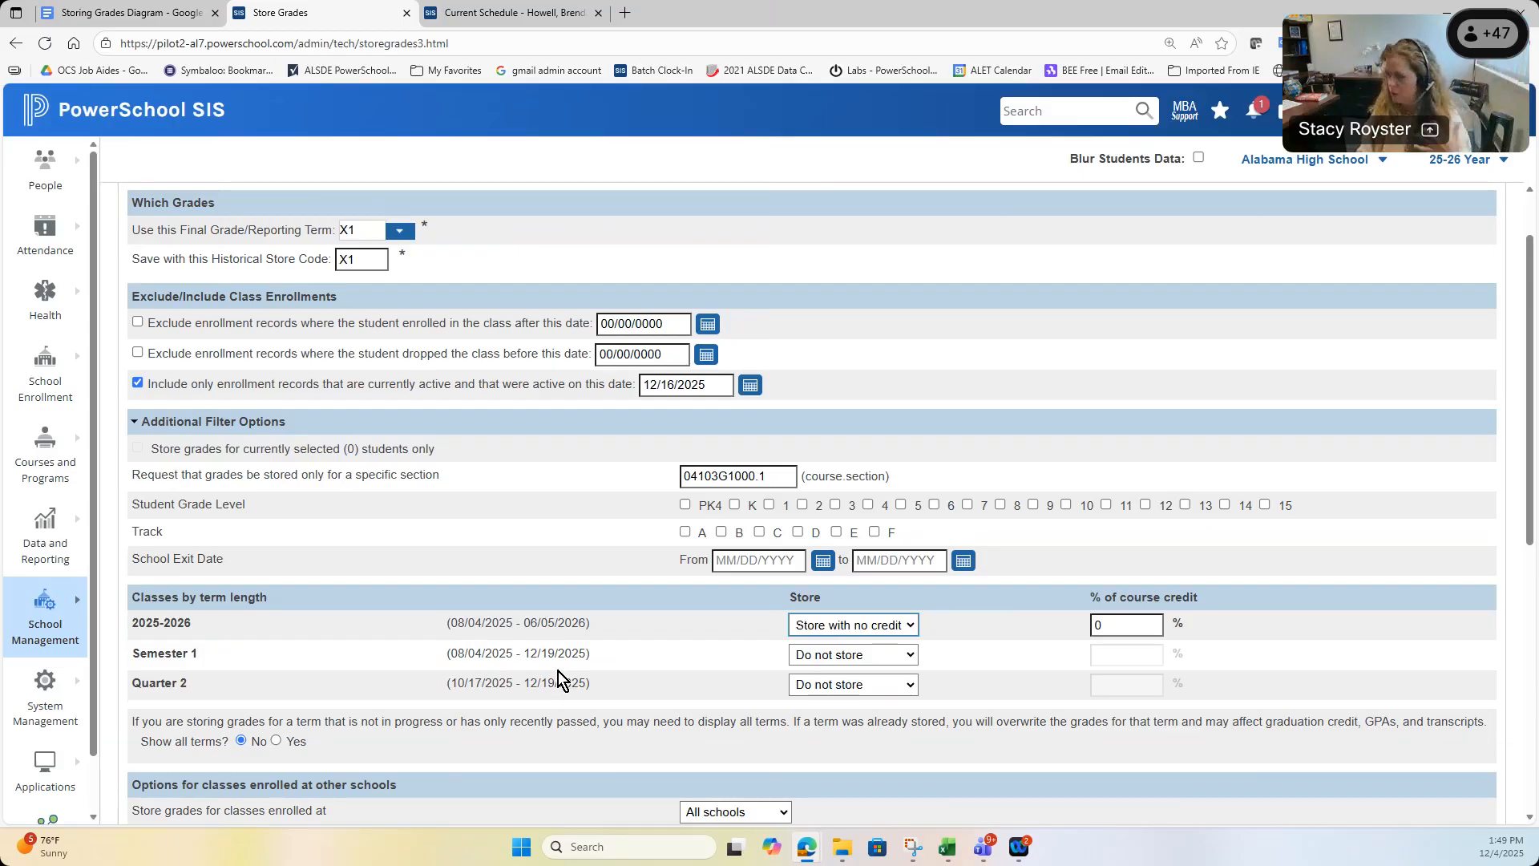
scroll(604, 439, down, 7)
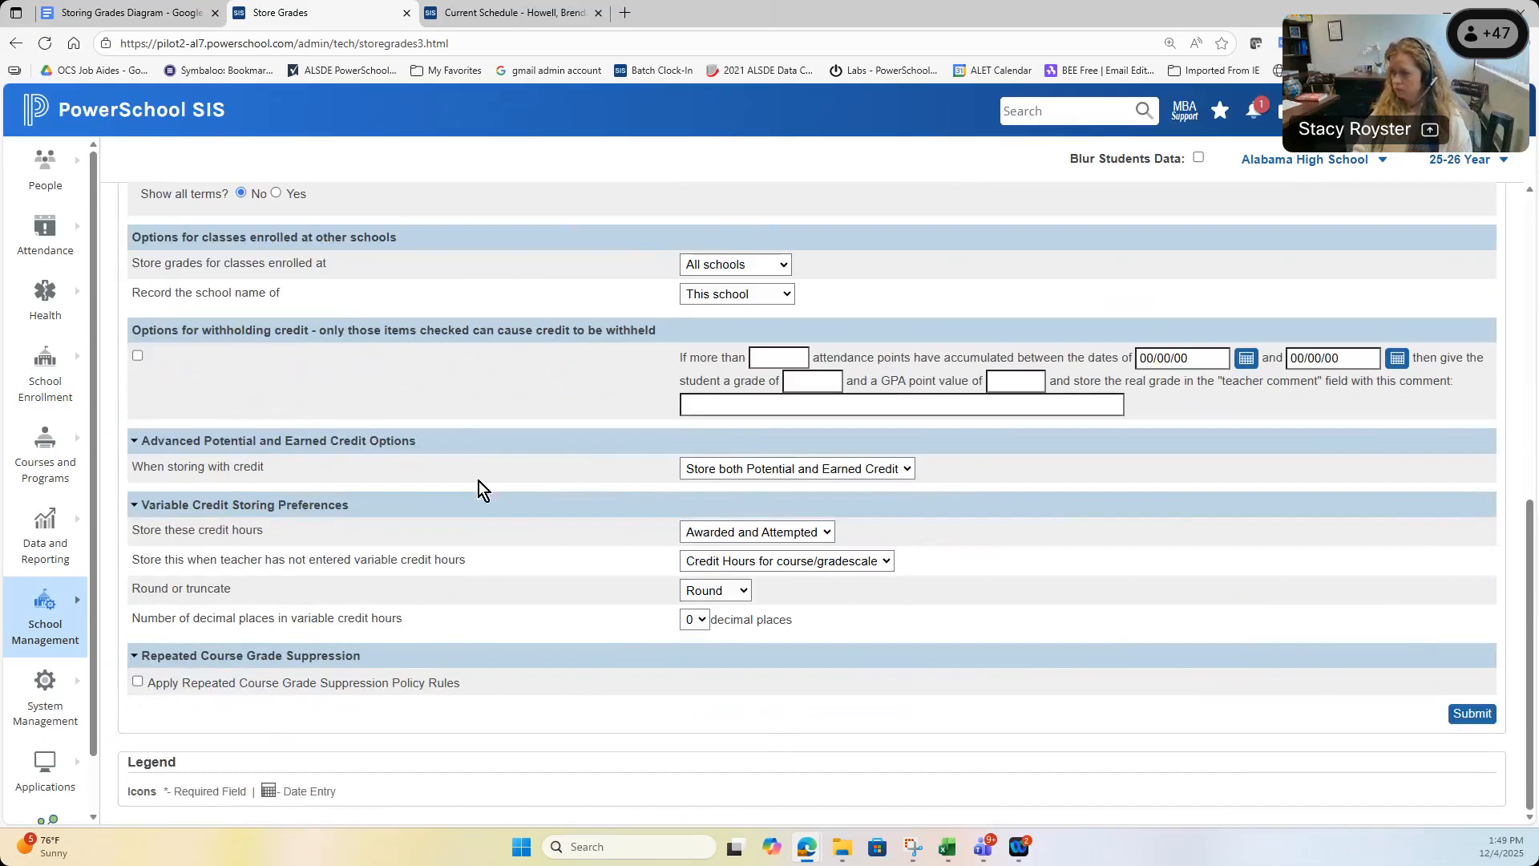
scroll(479, 481, up, 4)
click(783, 589)
click(781, 625)
- Review the Store Grades settings and submit them to store X1 for the single section
scroll(901, 574, up, 3)
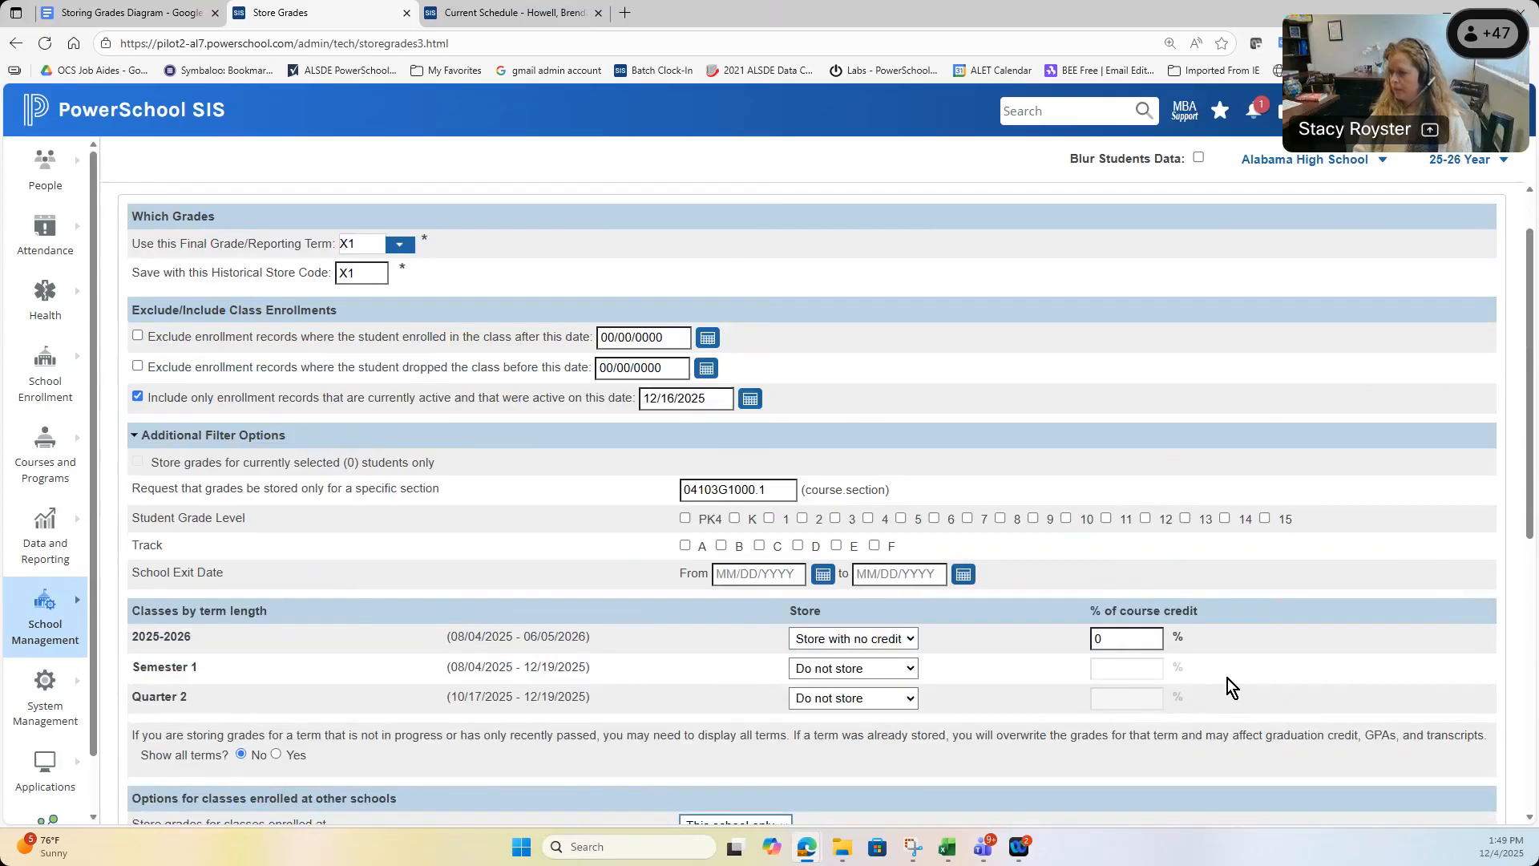
scroll(1228, 678, down, 1)
scroll(928, 416, down, 6)
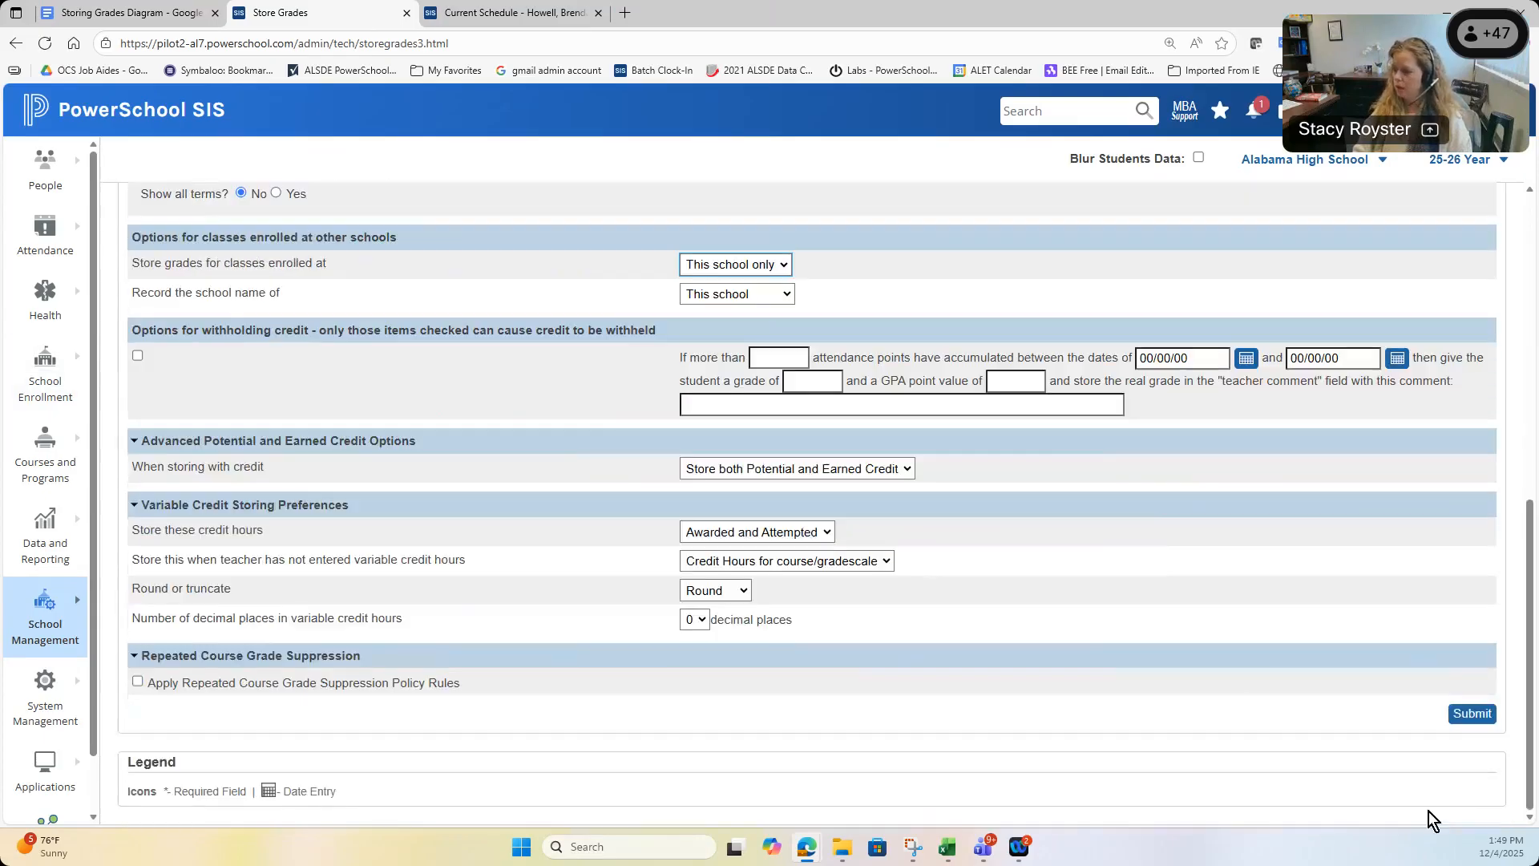
click(1482, 716)
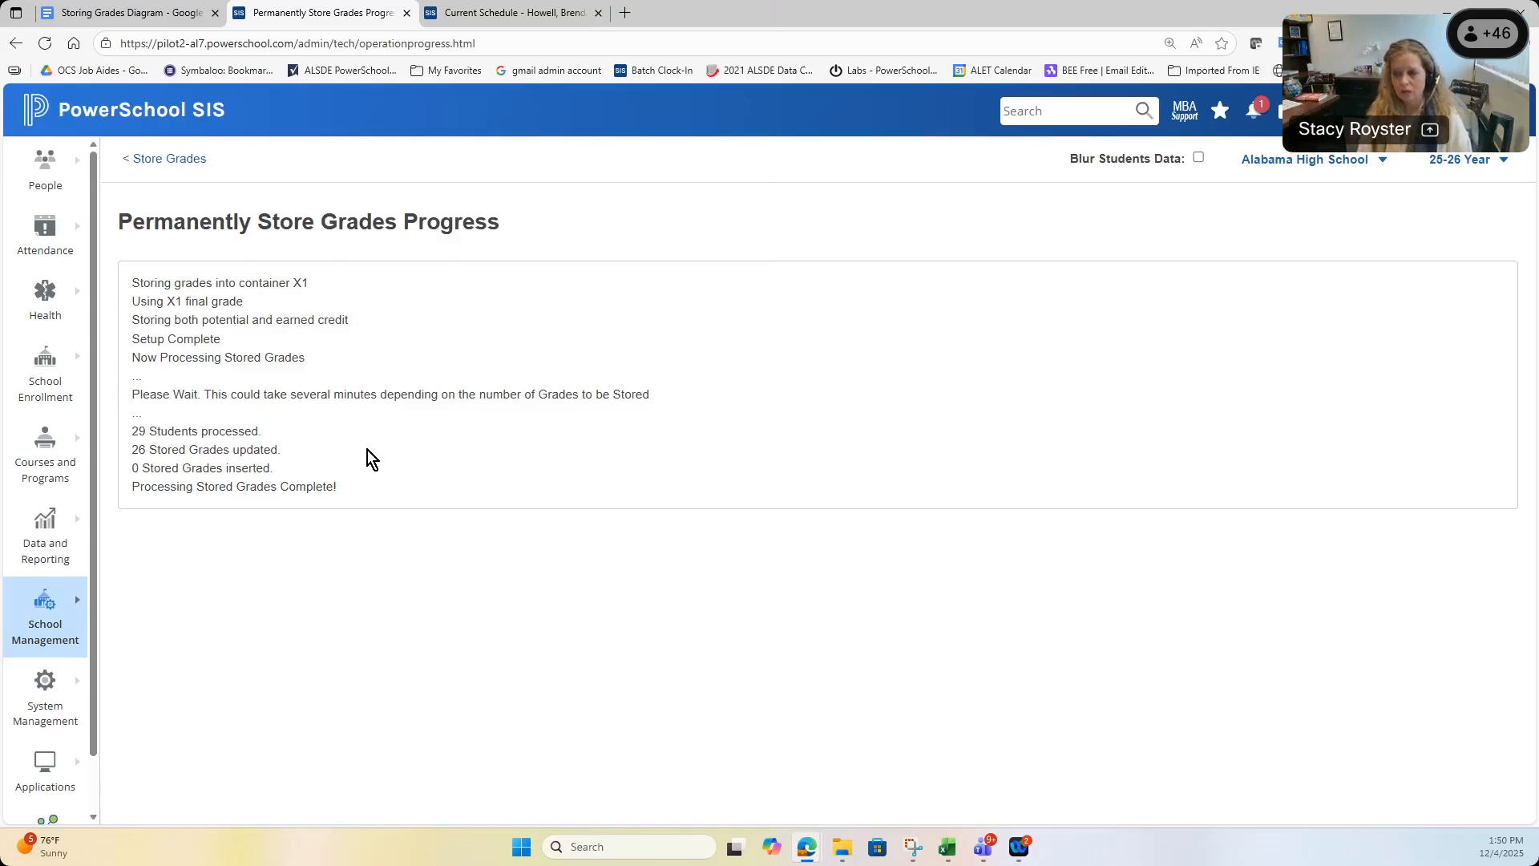
- On the teacher's Current Schedule, unlock the United States History II section until 12/05/2025
click(445, 12)
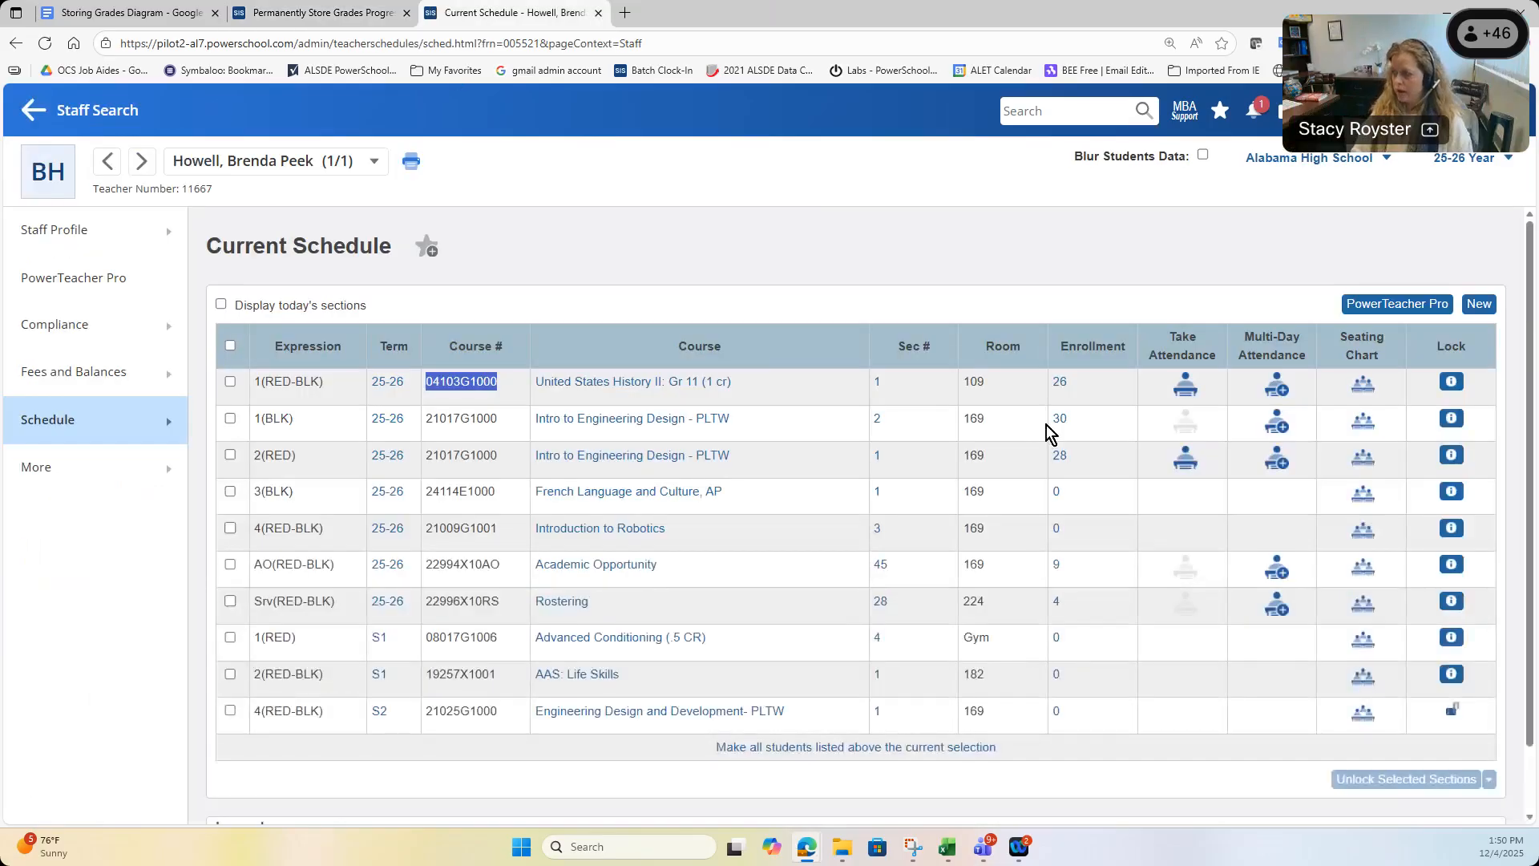
scroll(1012, 429, down, 1)
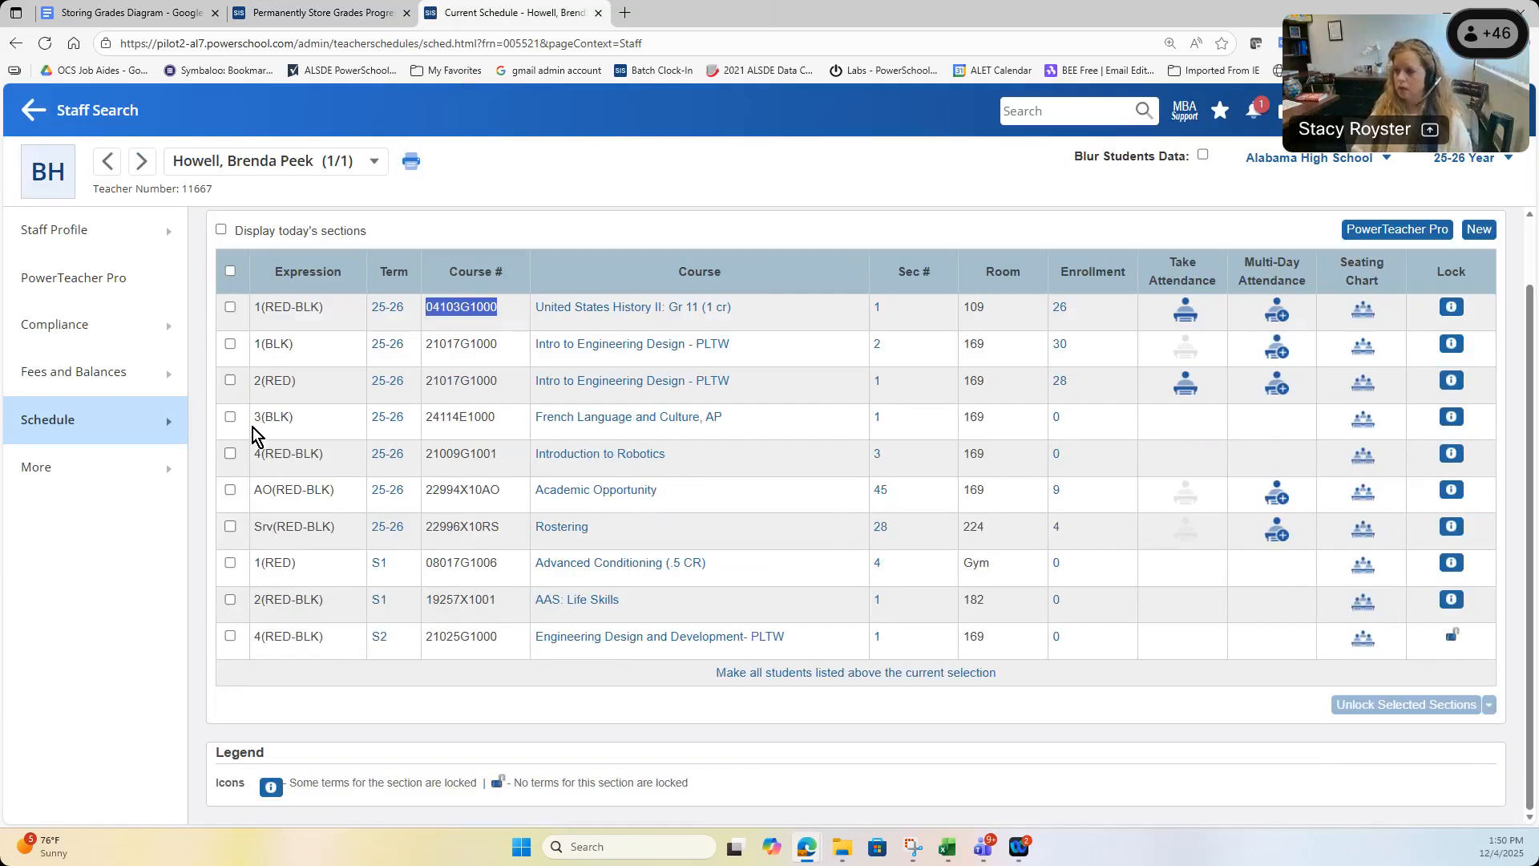
click(230, 307)
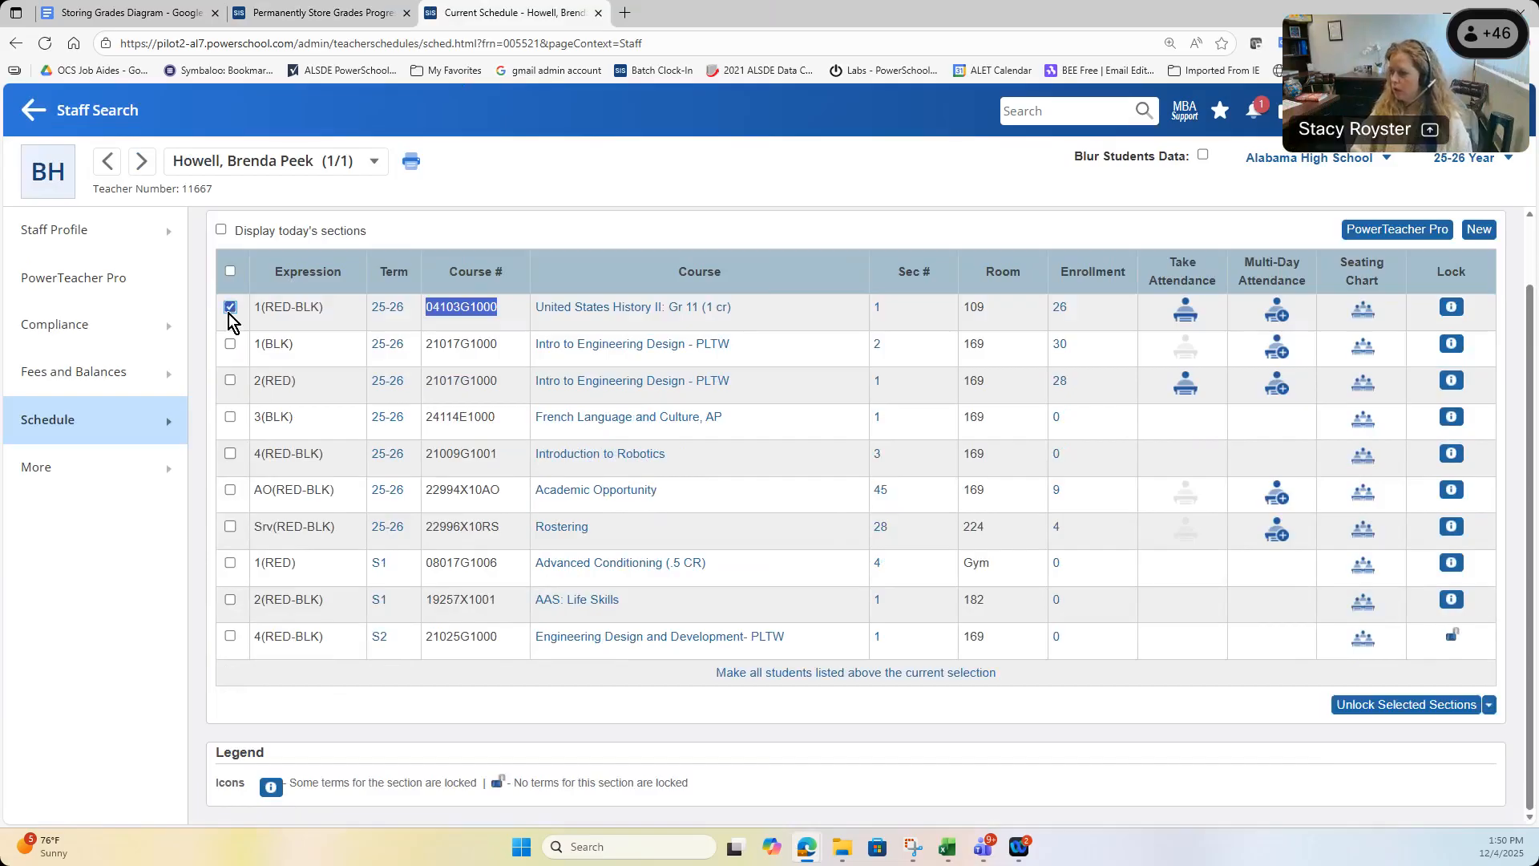
click(1389, 706)
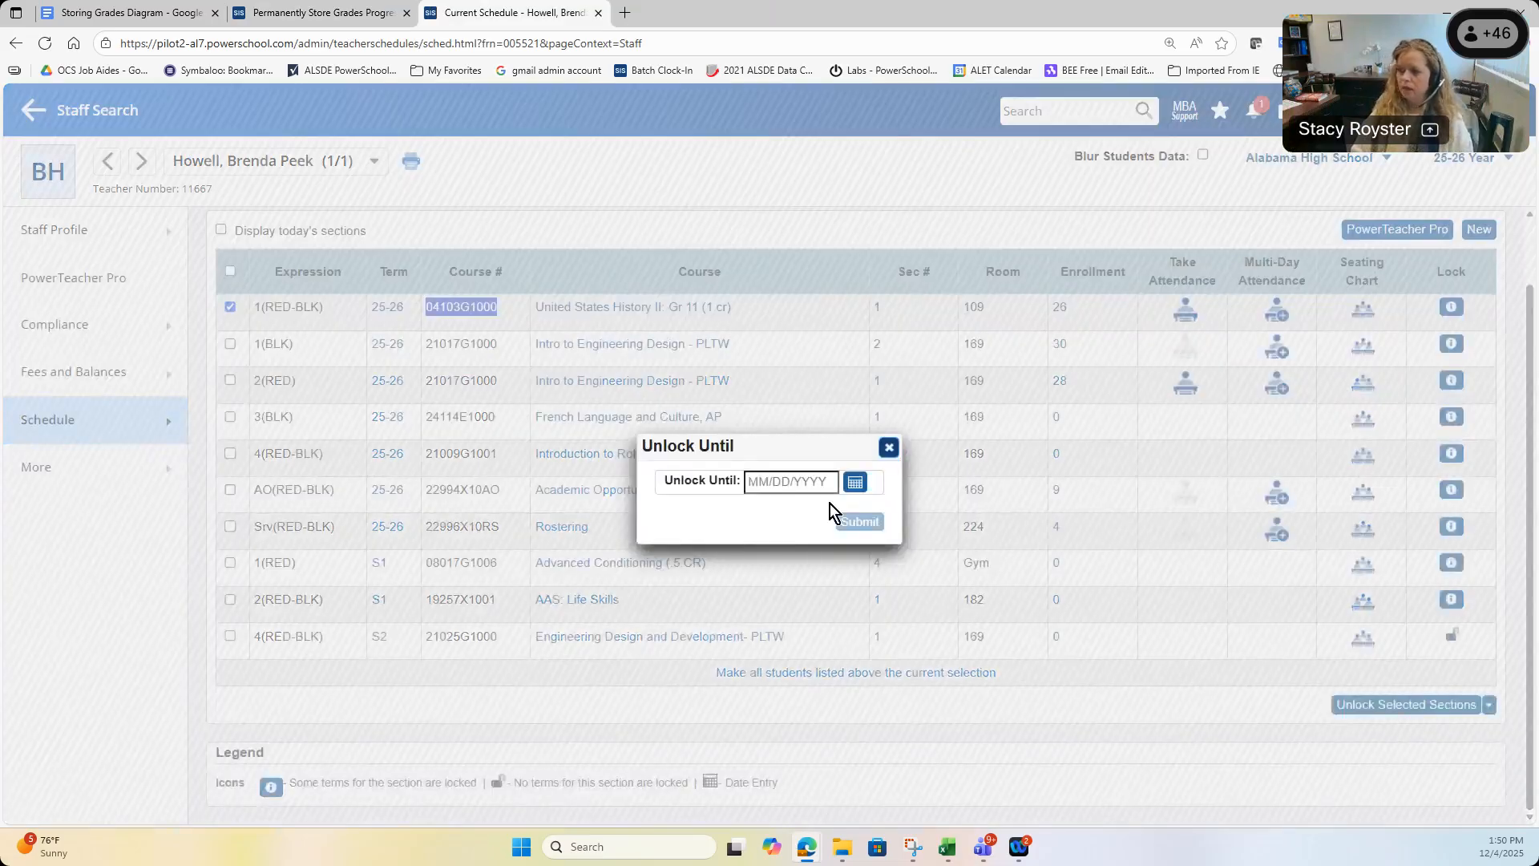
click(856, 482)
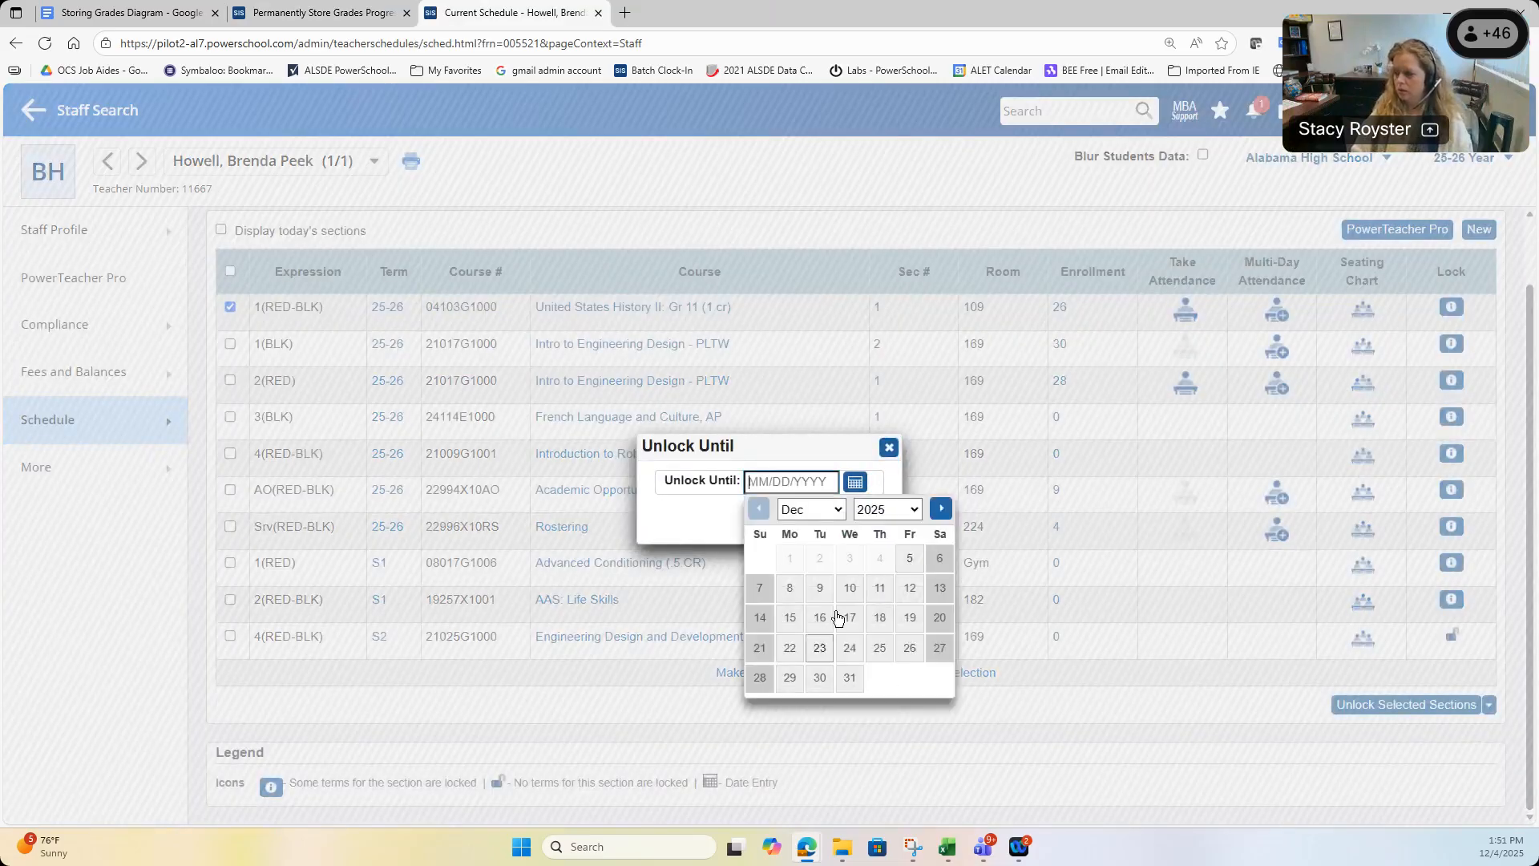
click(909, 557)
click(859, 522)
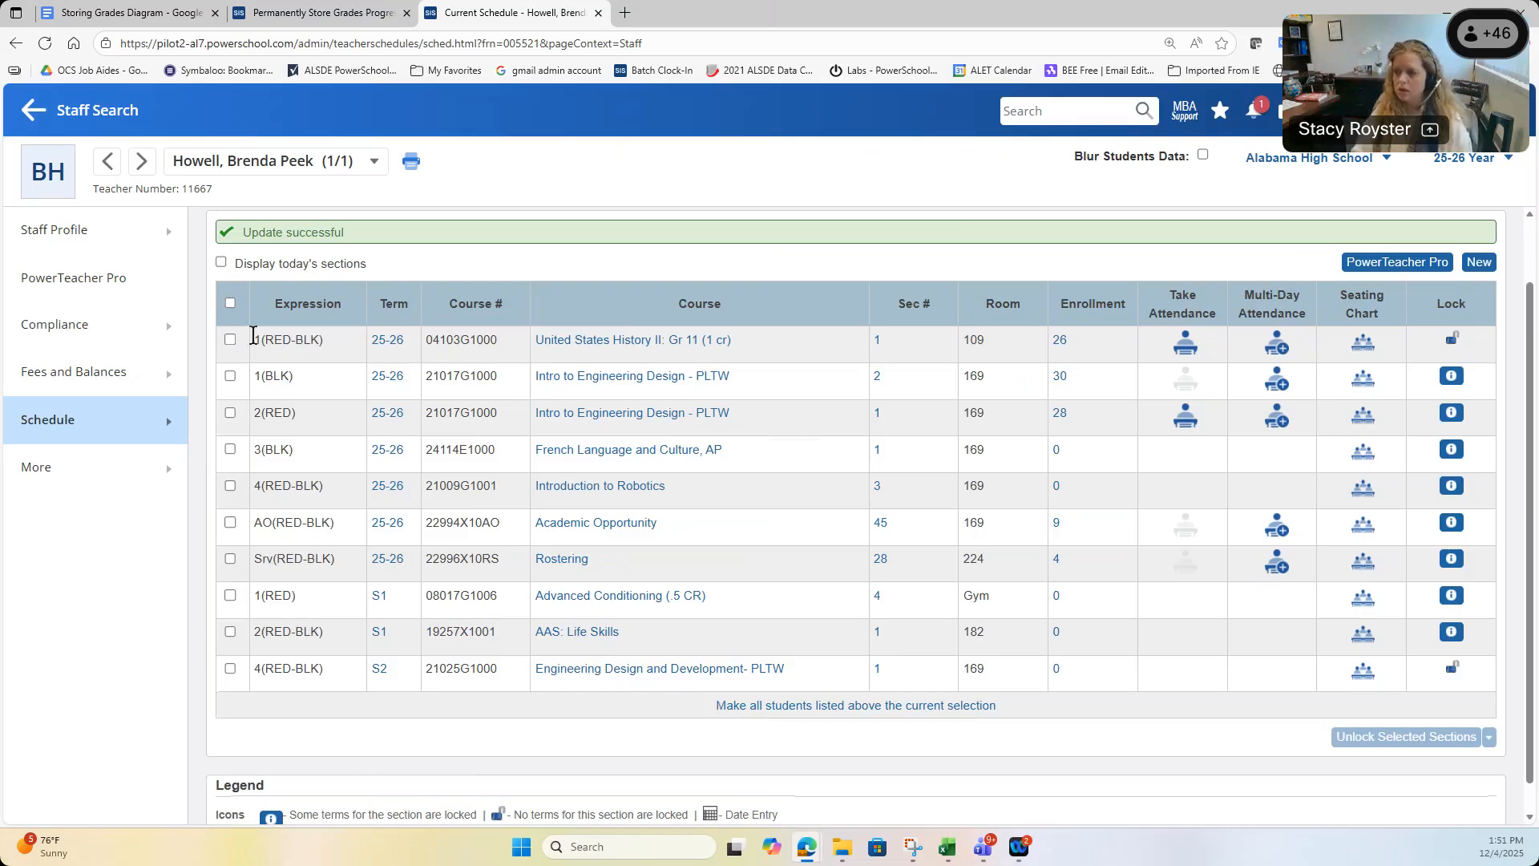
- Lock the reporting terms of the United States History II section until 12/5/2025
click(230, 340)
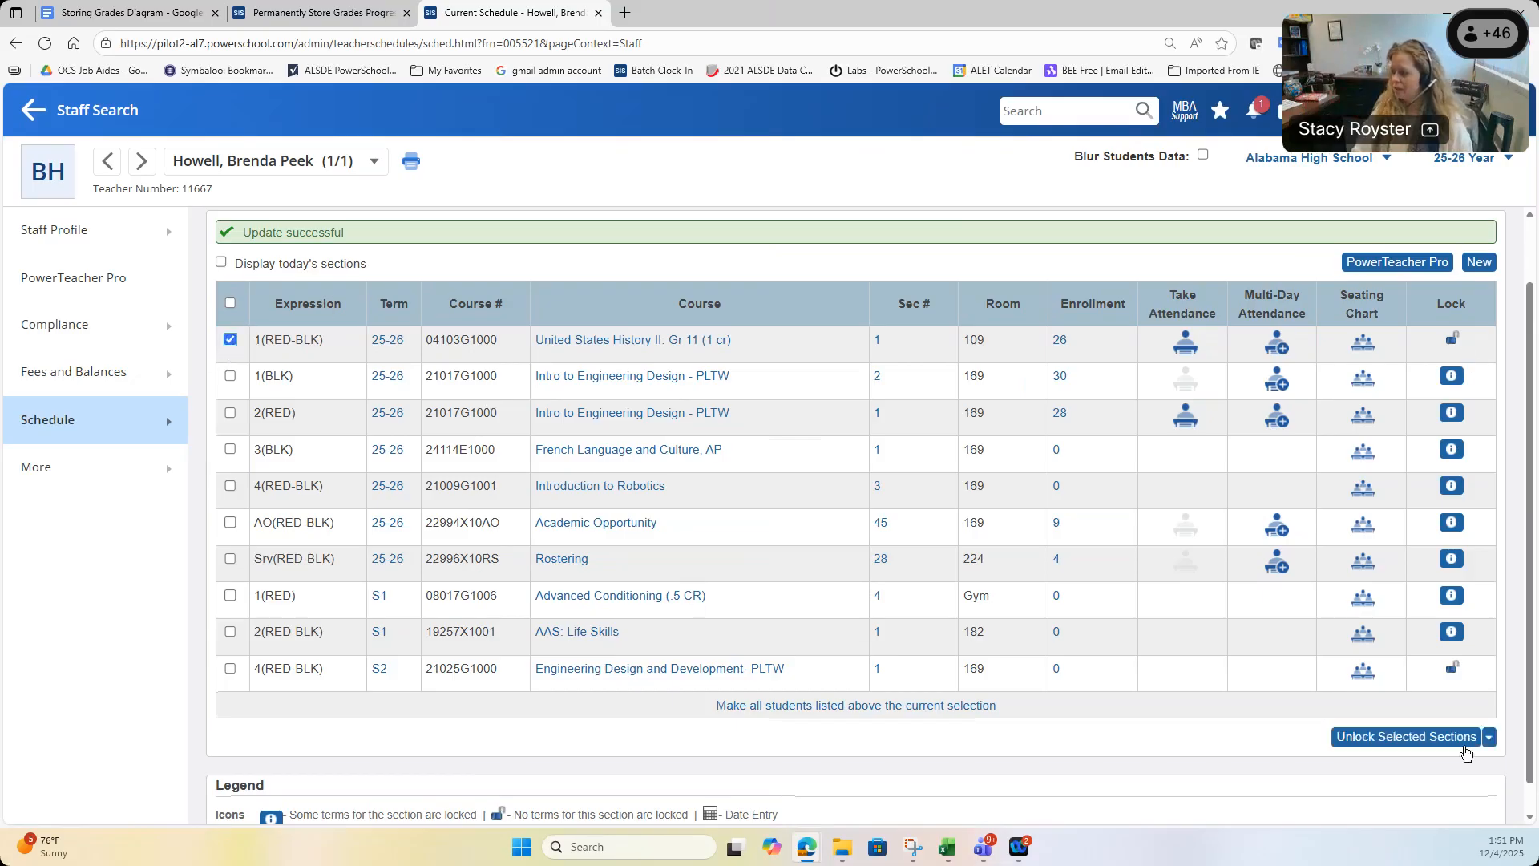
click(1489, 738)
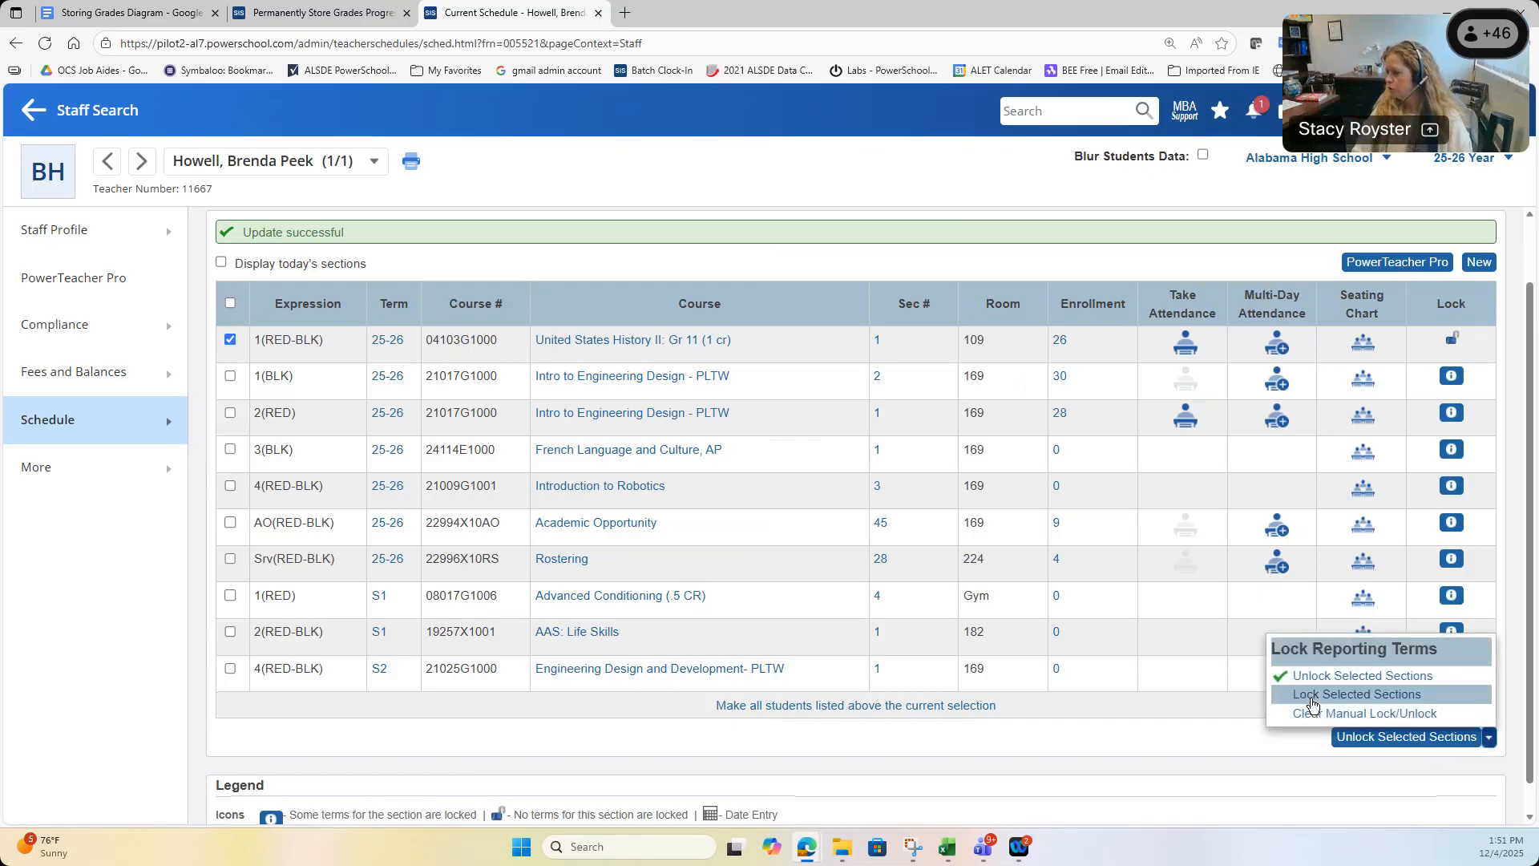
click(1312, 704)
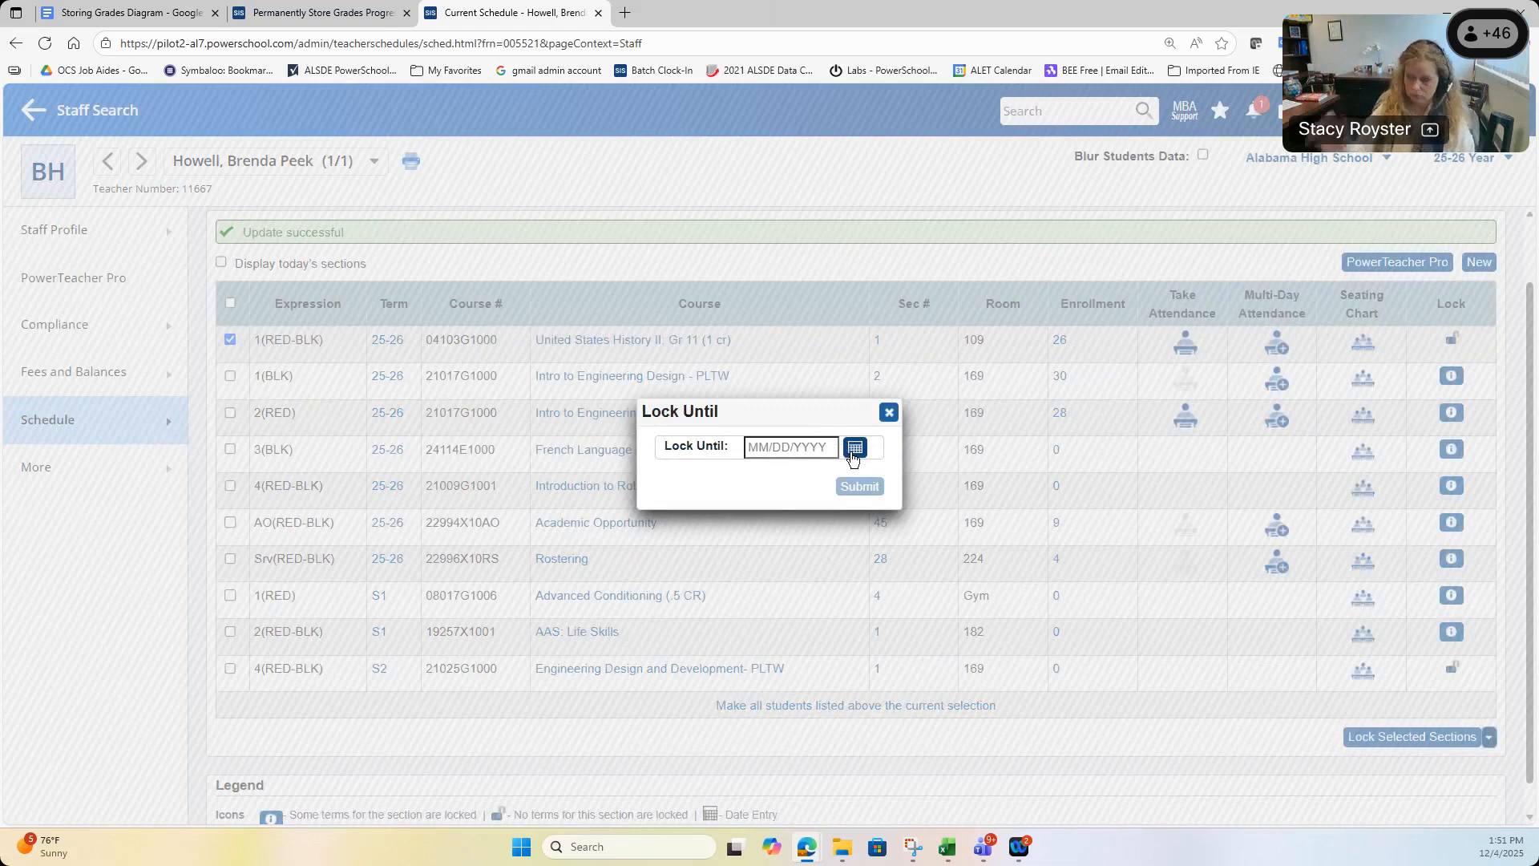
click(852, 449)
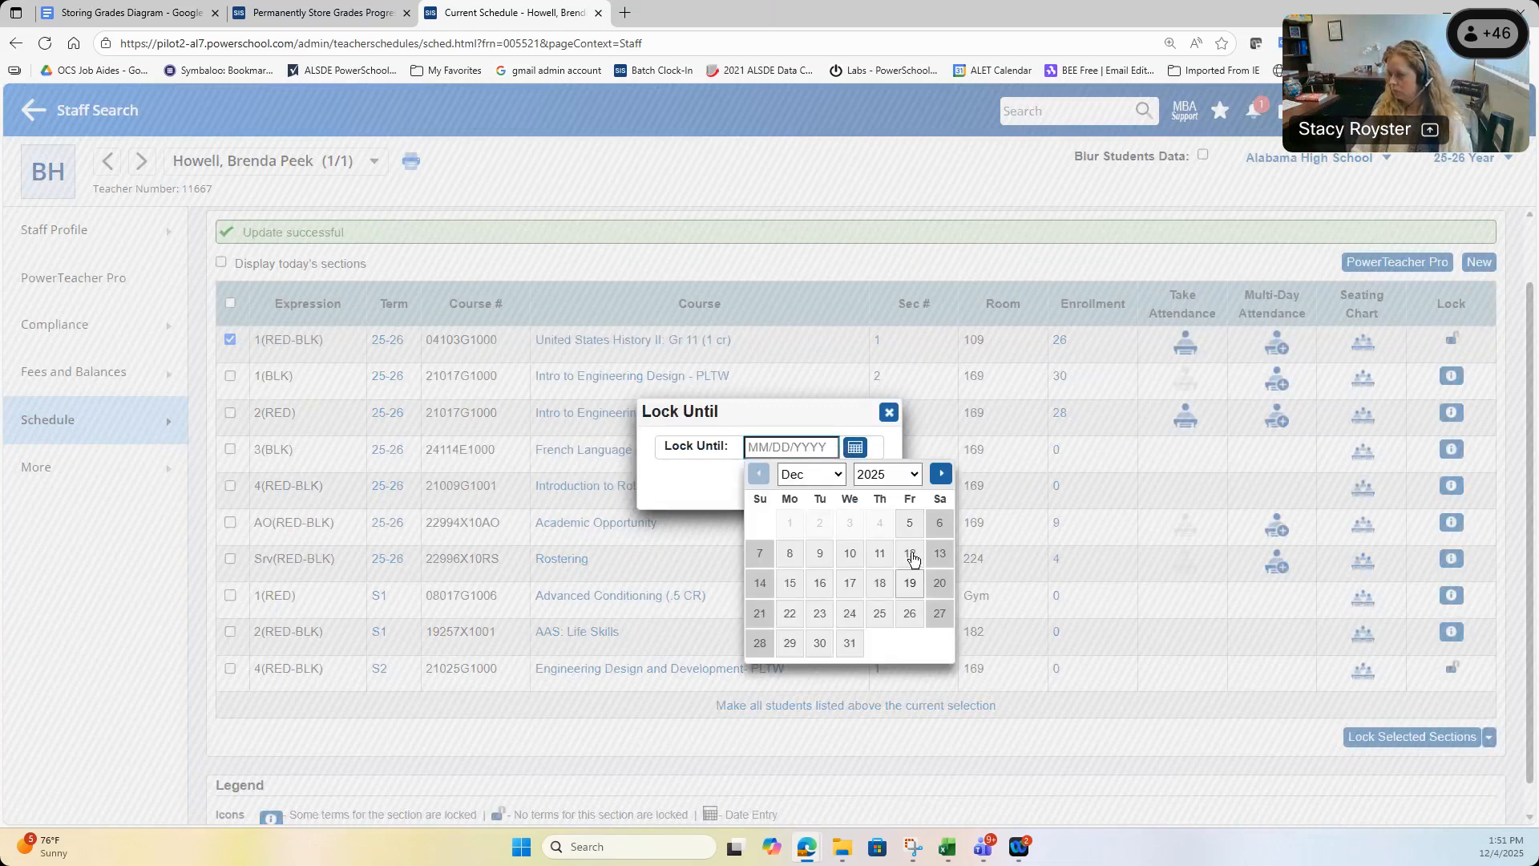
click(911, 583)
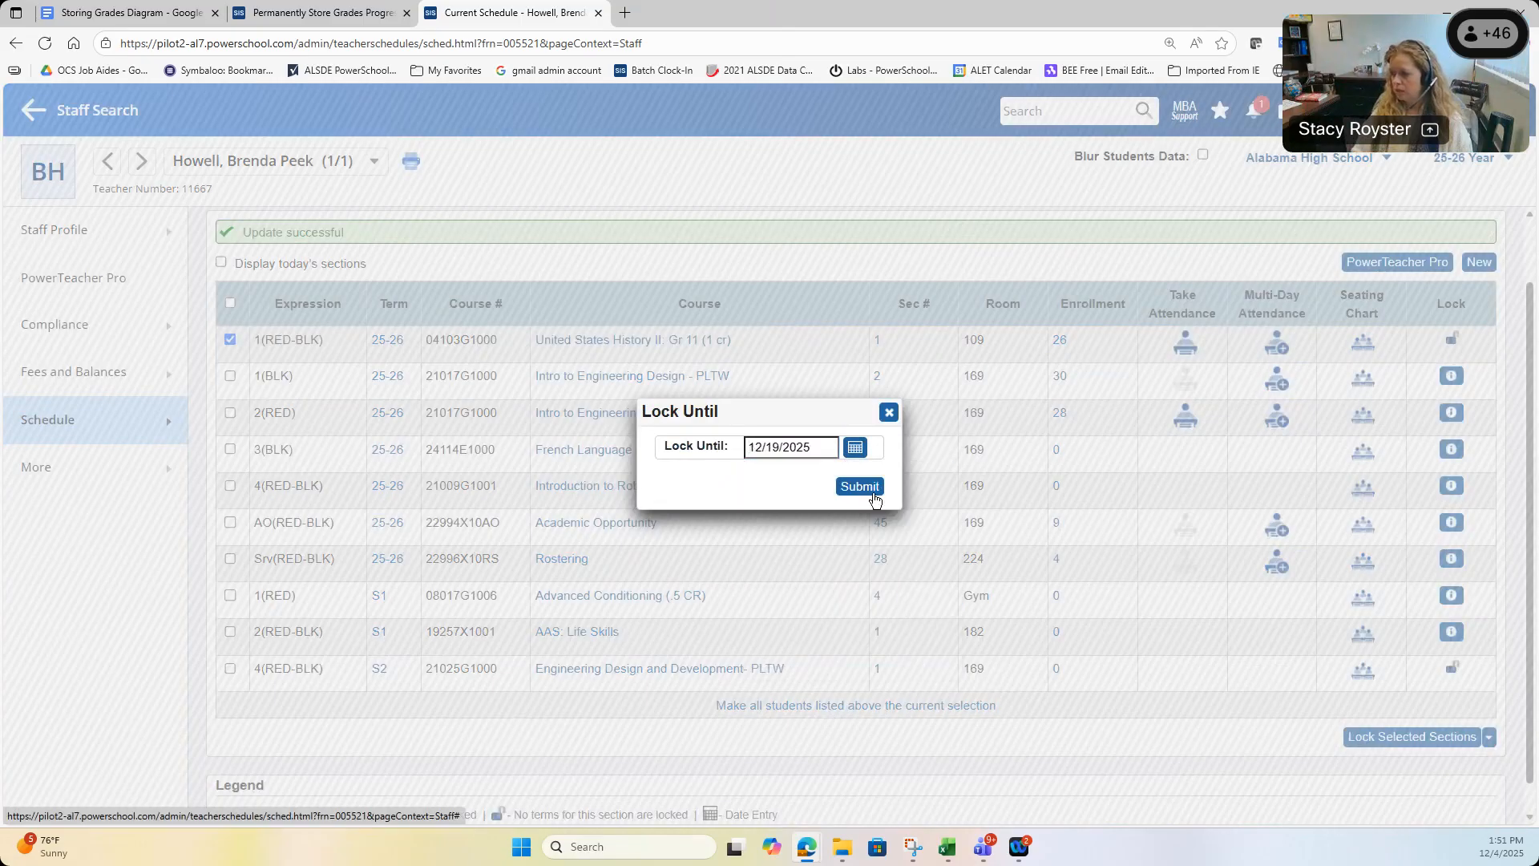
click(855, 447)
click(910, 551)
click(869, 492)
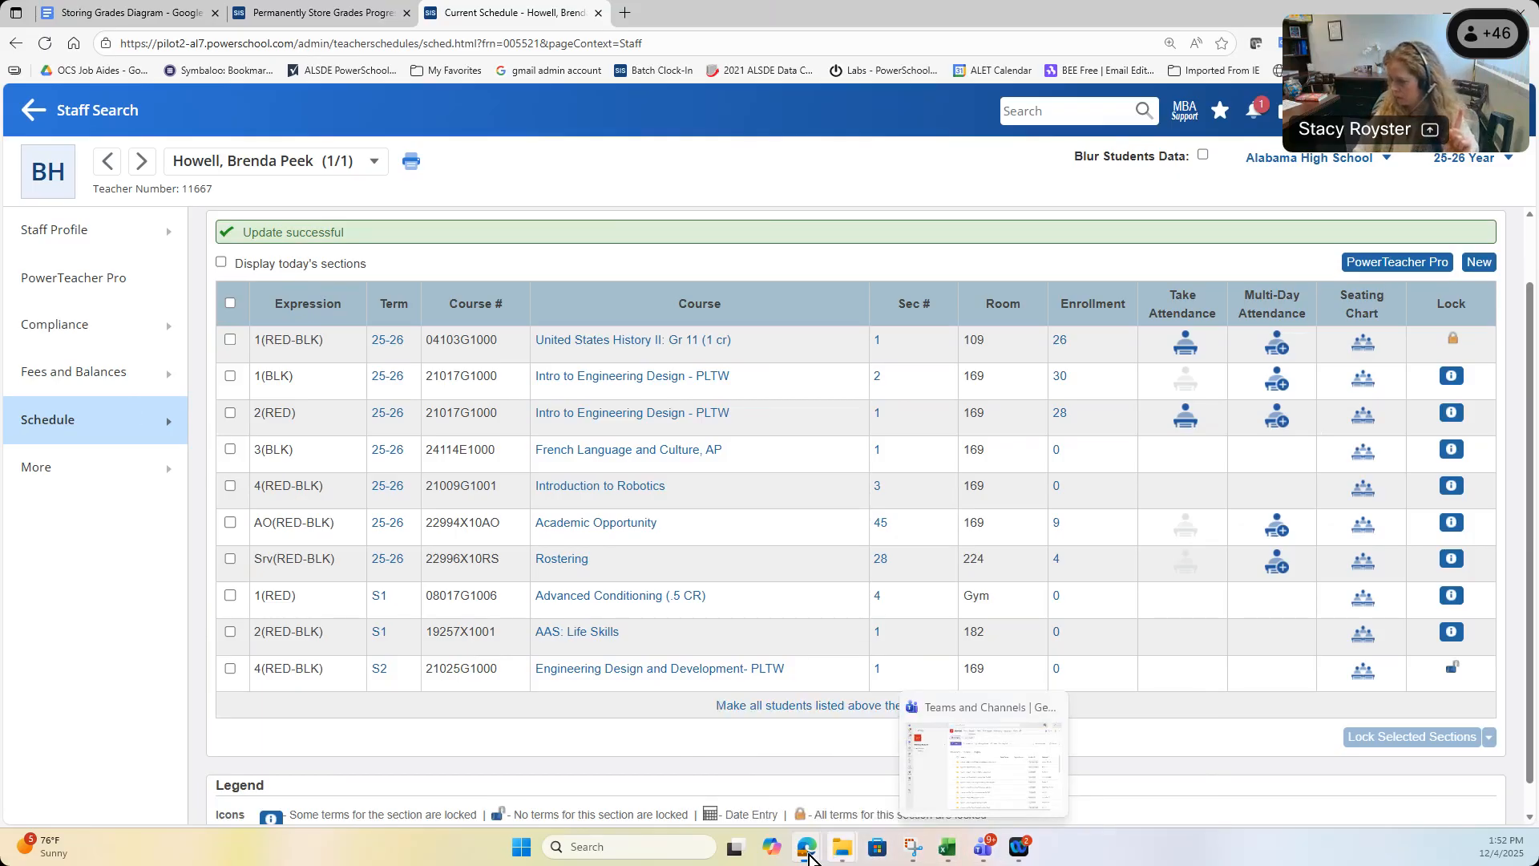
- Check the United States History II gradebook's lock notice in PowerTeacher Pro, and return to the teacher's schedule in PowerSchool SIS
mouse_move(808, 856)
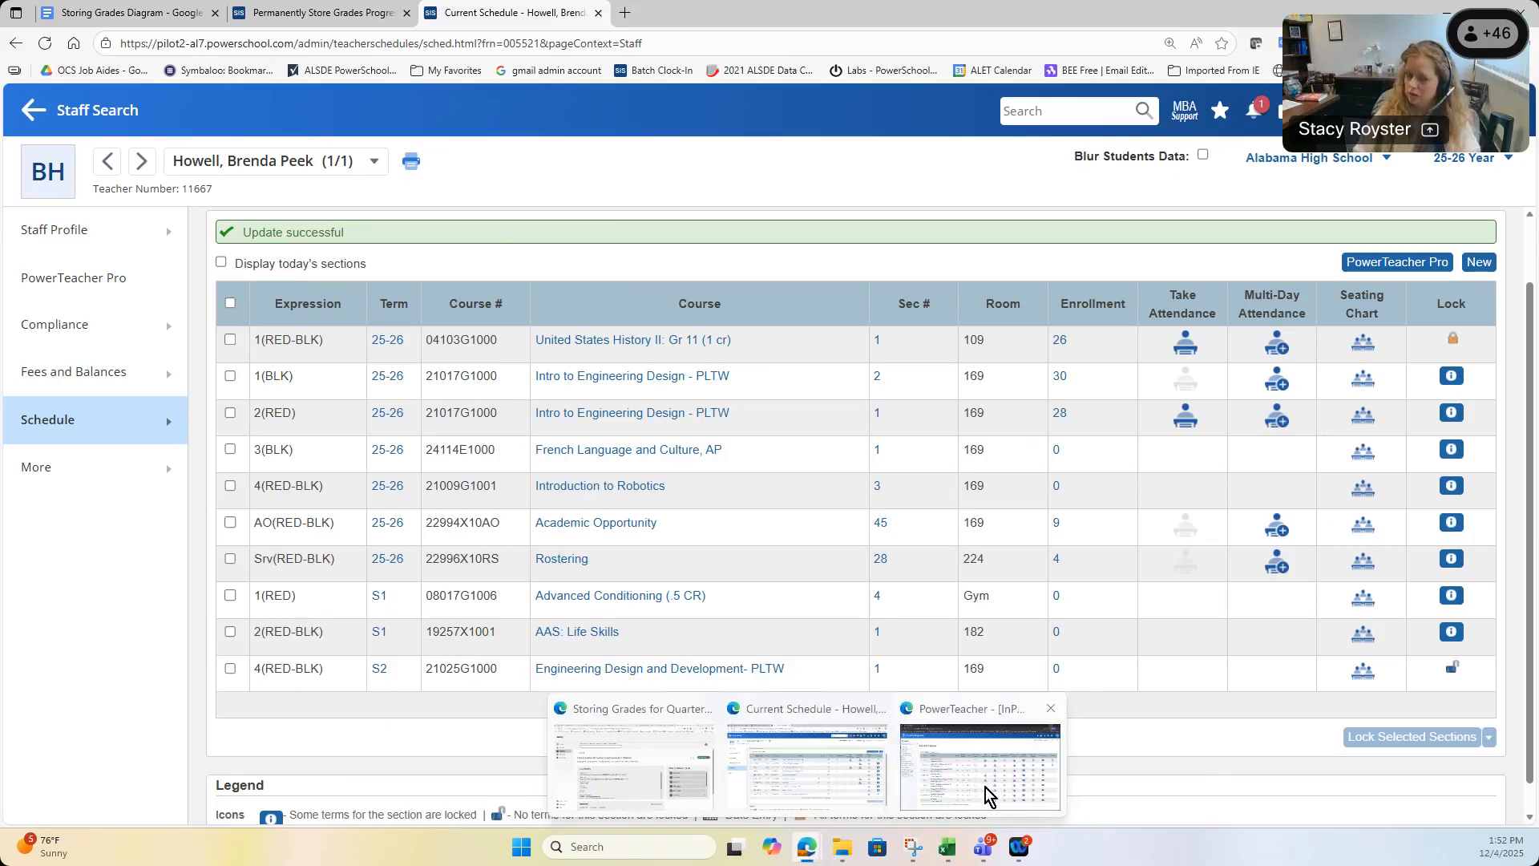
click(979, 767)
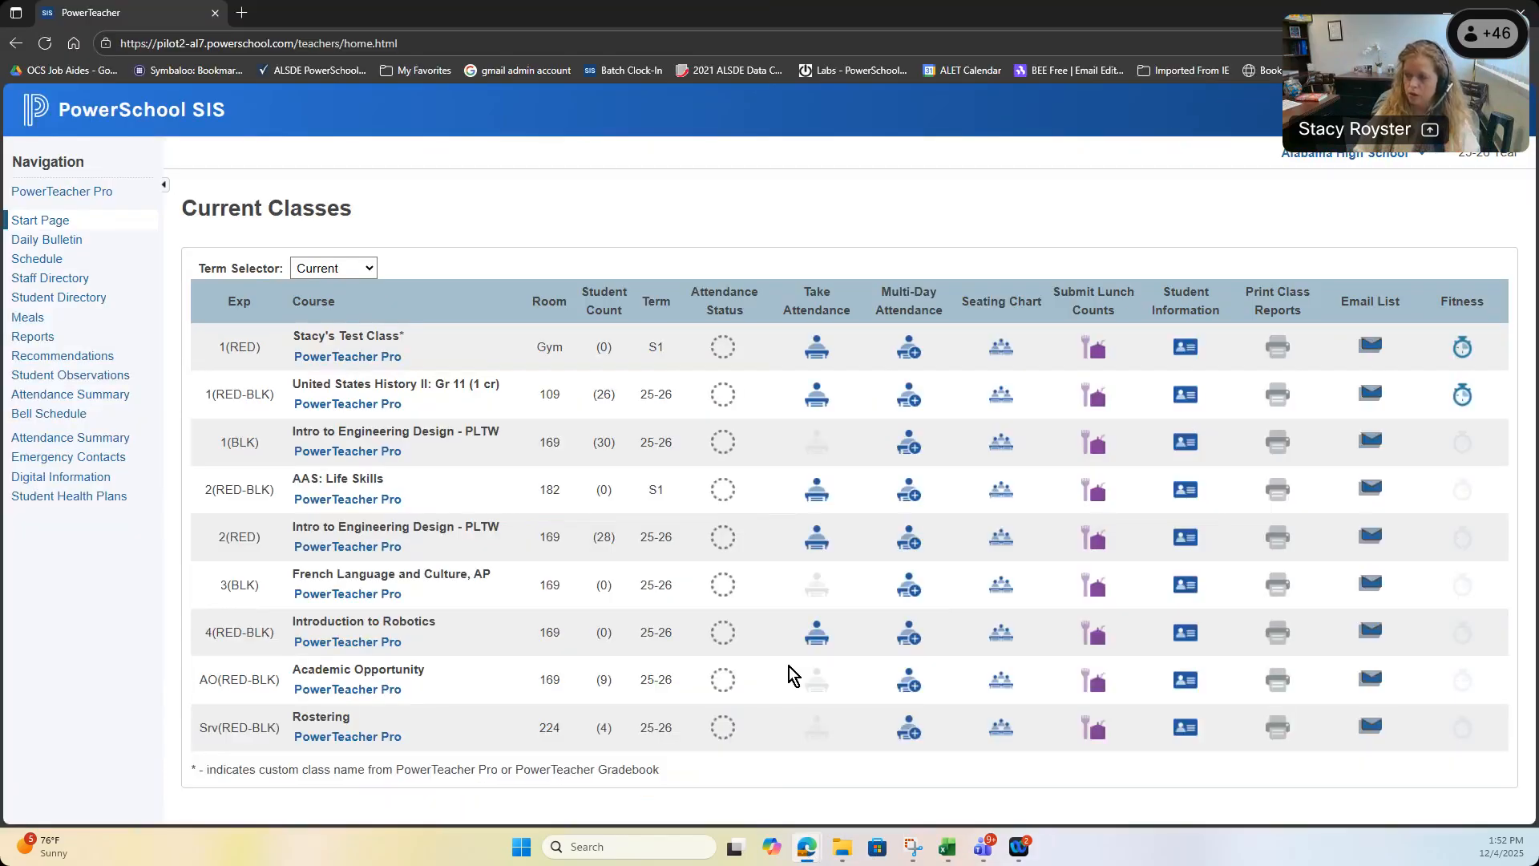
click(317, 406)
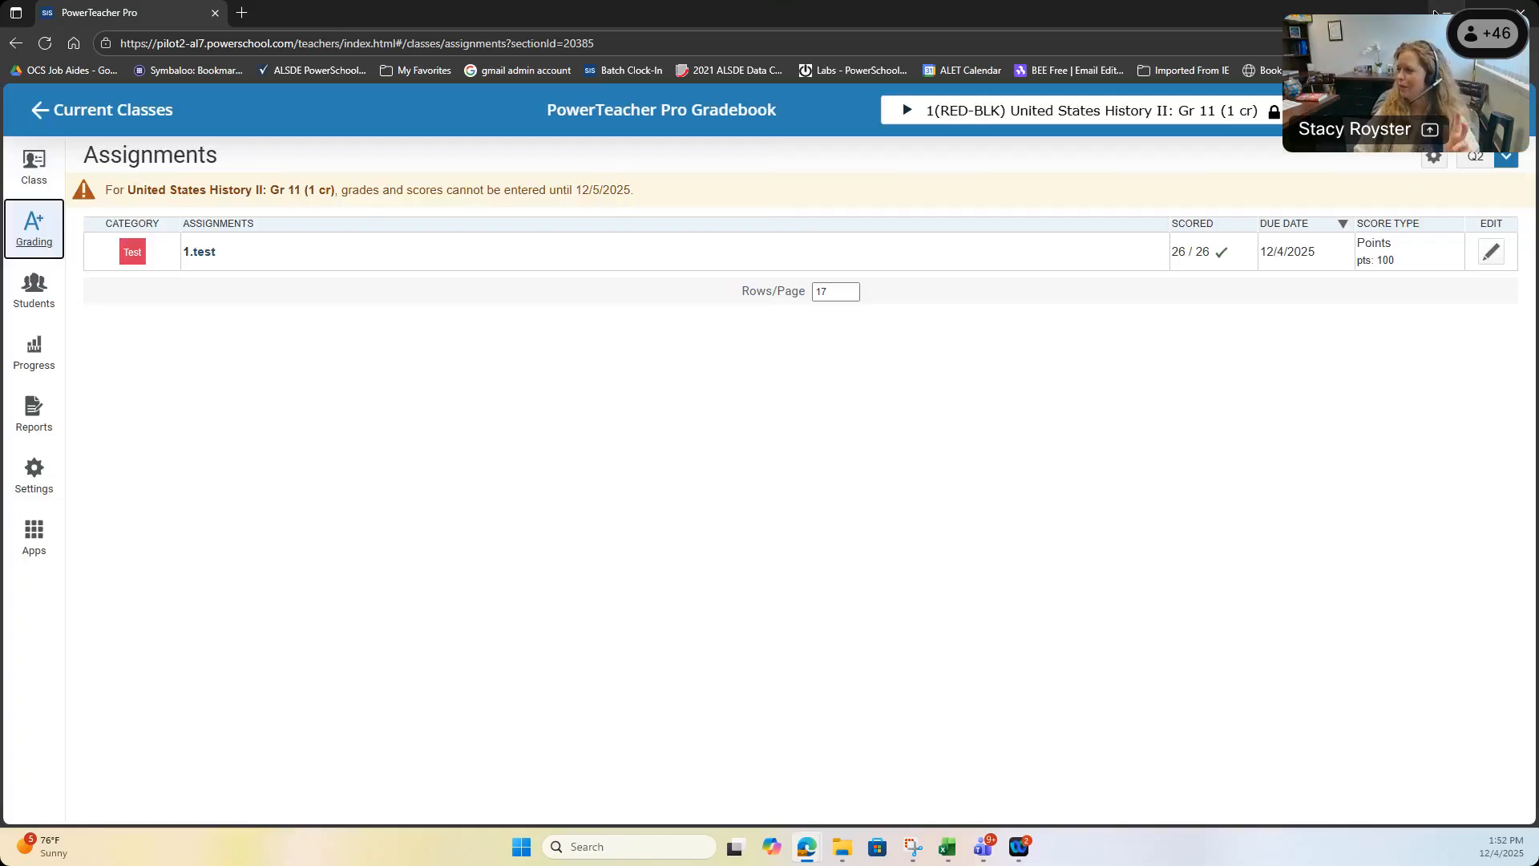
click(1432, 13)
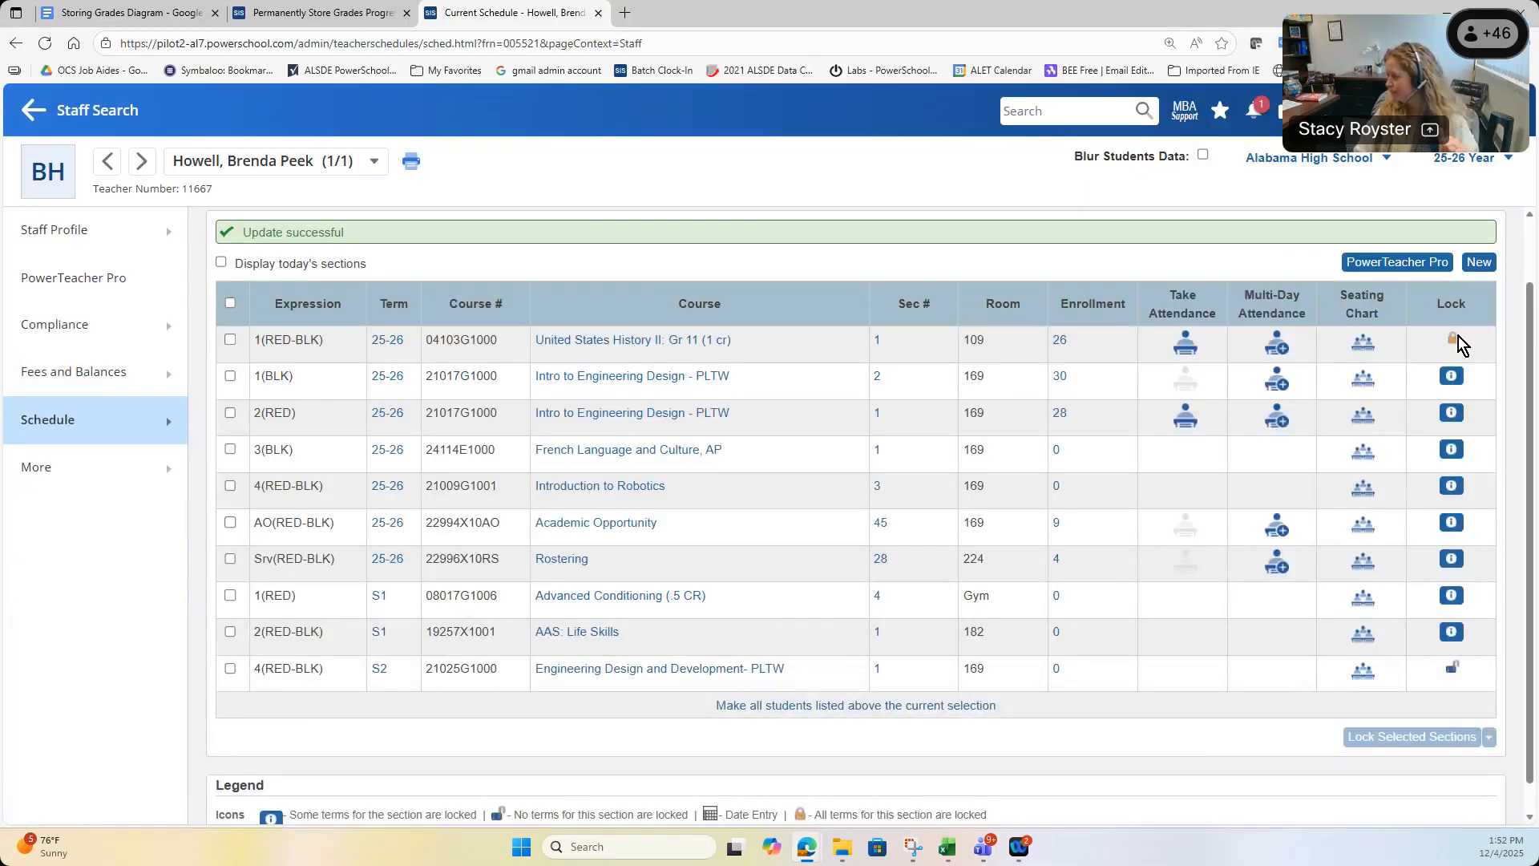
- Select the locked United States History II section again and unlock it until 12/05/2025
click(230, 340)
click(1488, 737)
click(1393, 672)
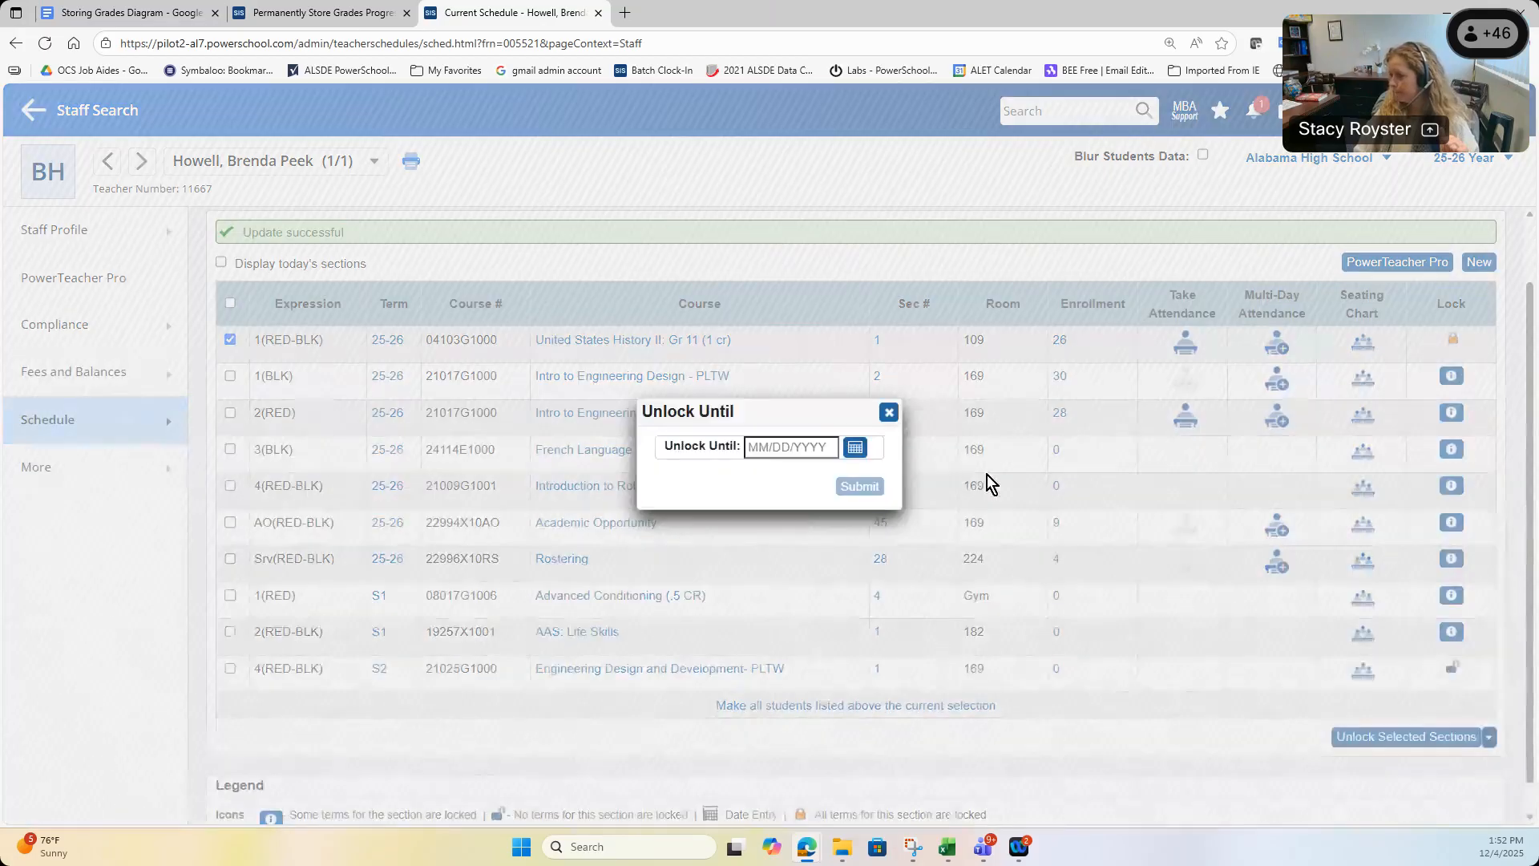
click(855, 448)
click(909, 523)
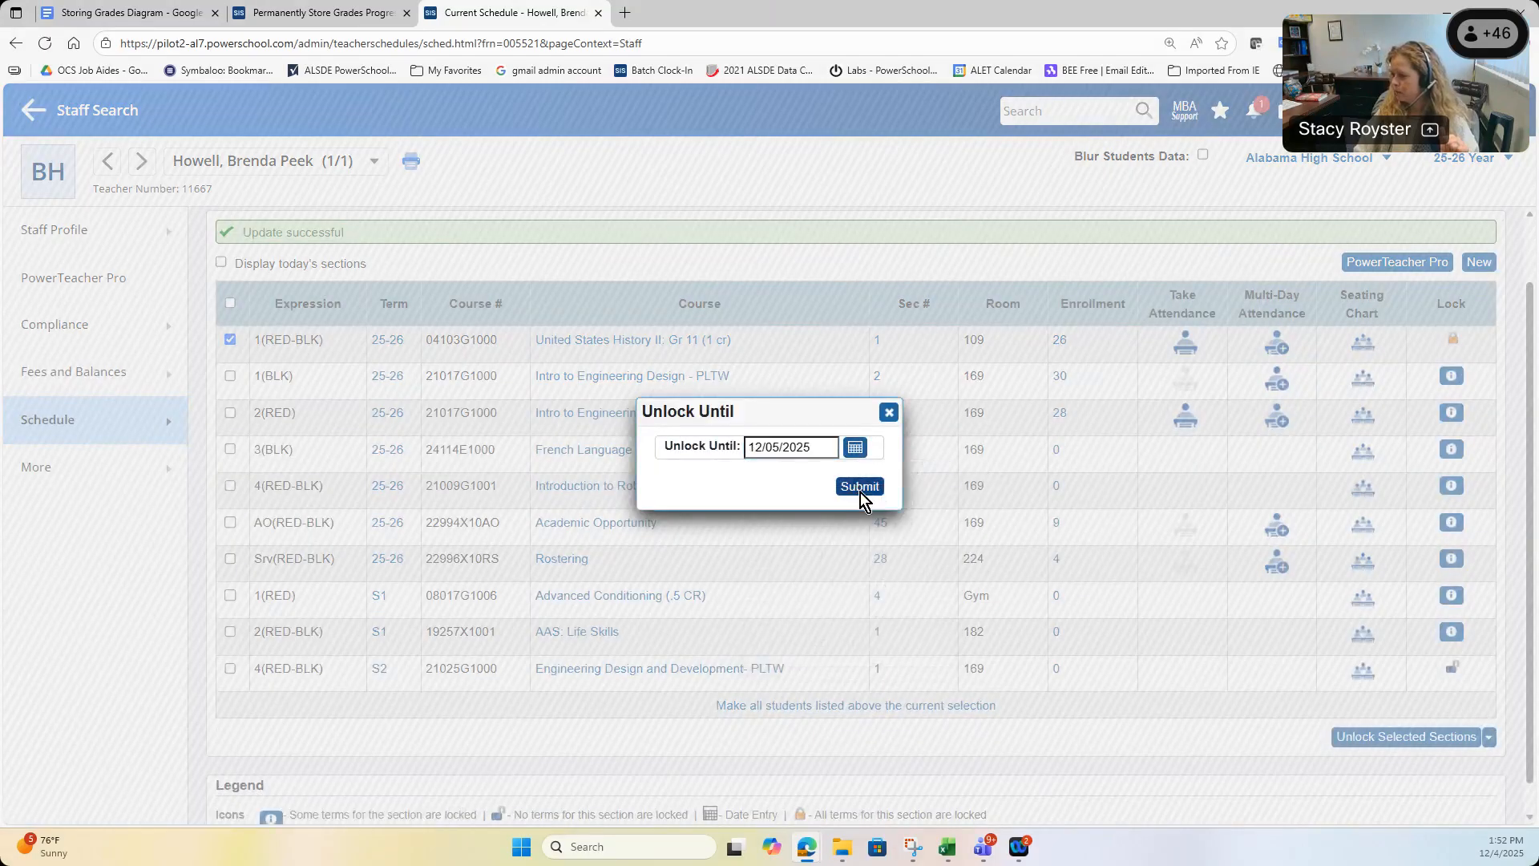
click(859, 487)
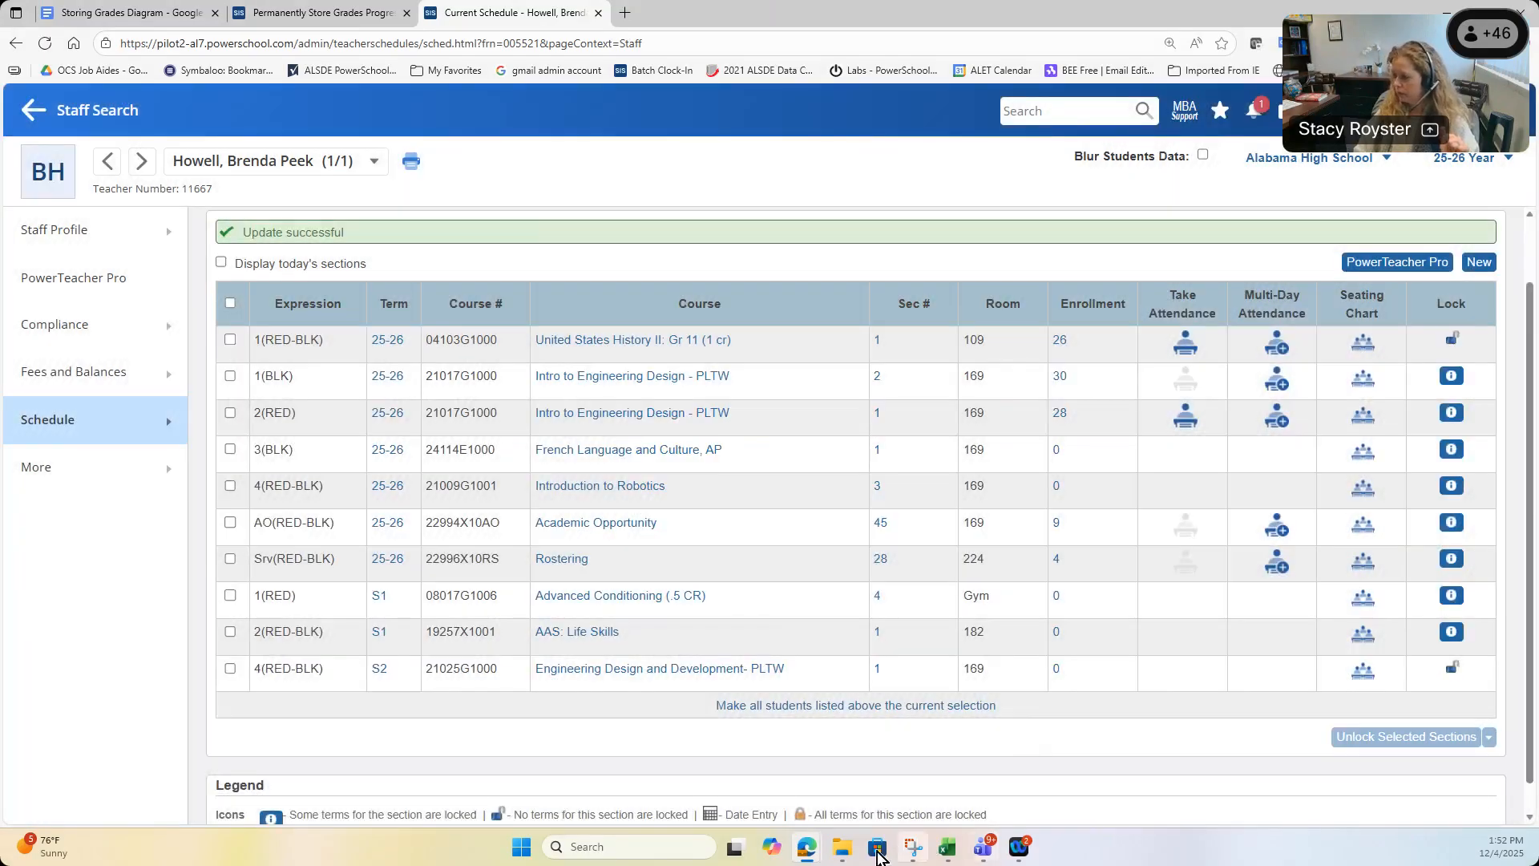
- Switch to PowerTeacher Pro and show the United States History II grades for all reporting terms
mouse_move(806, 848)
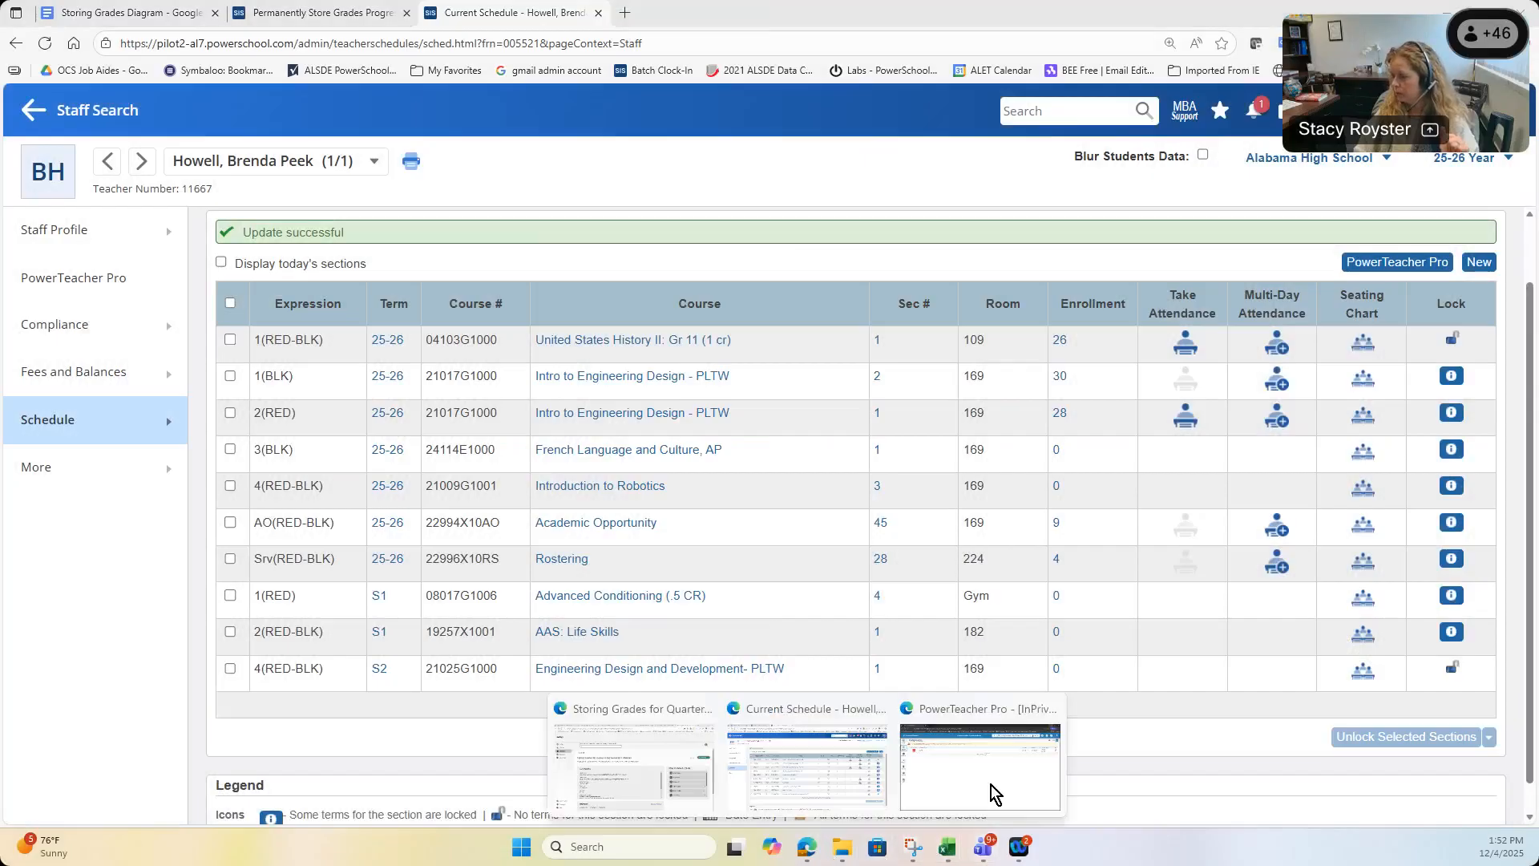
click(997, 792)
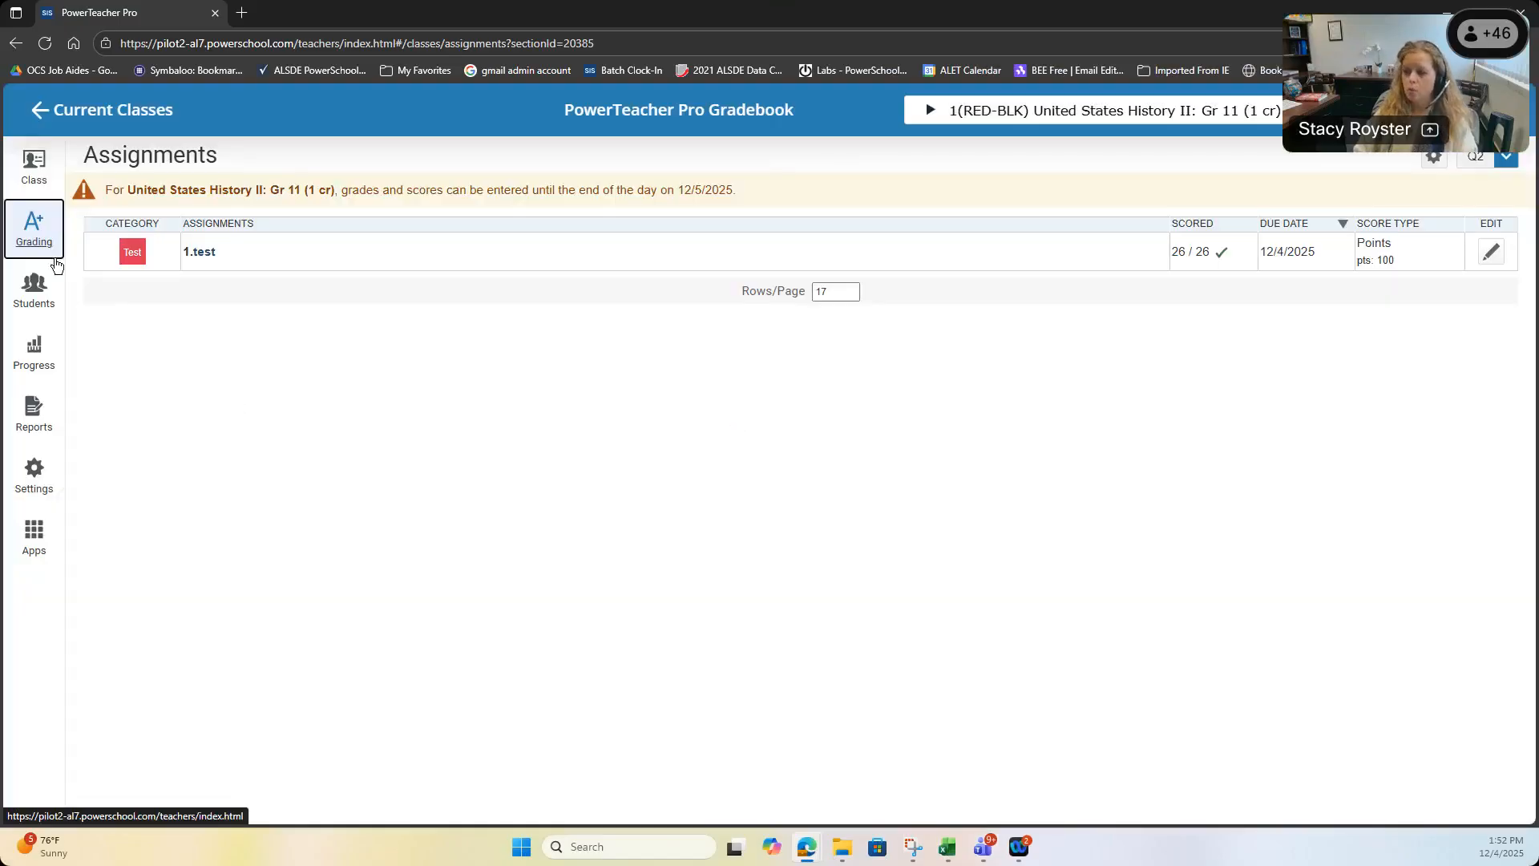
click(30, 253)
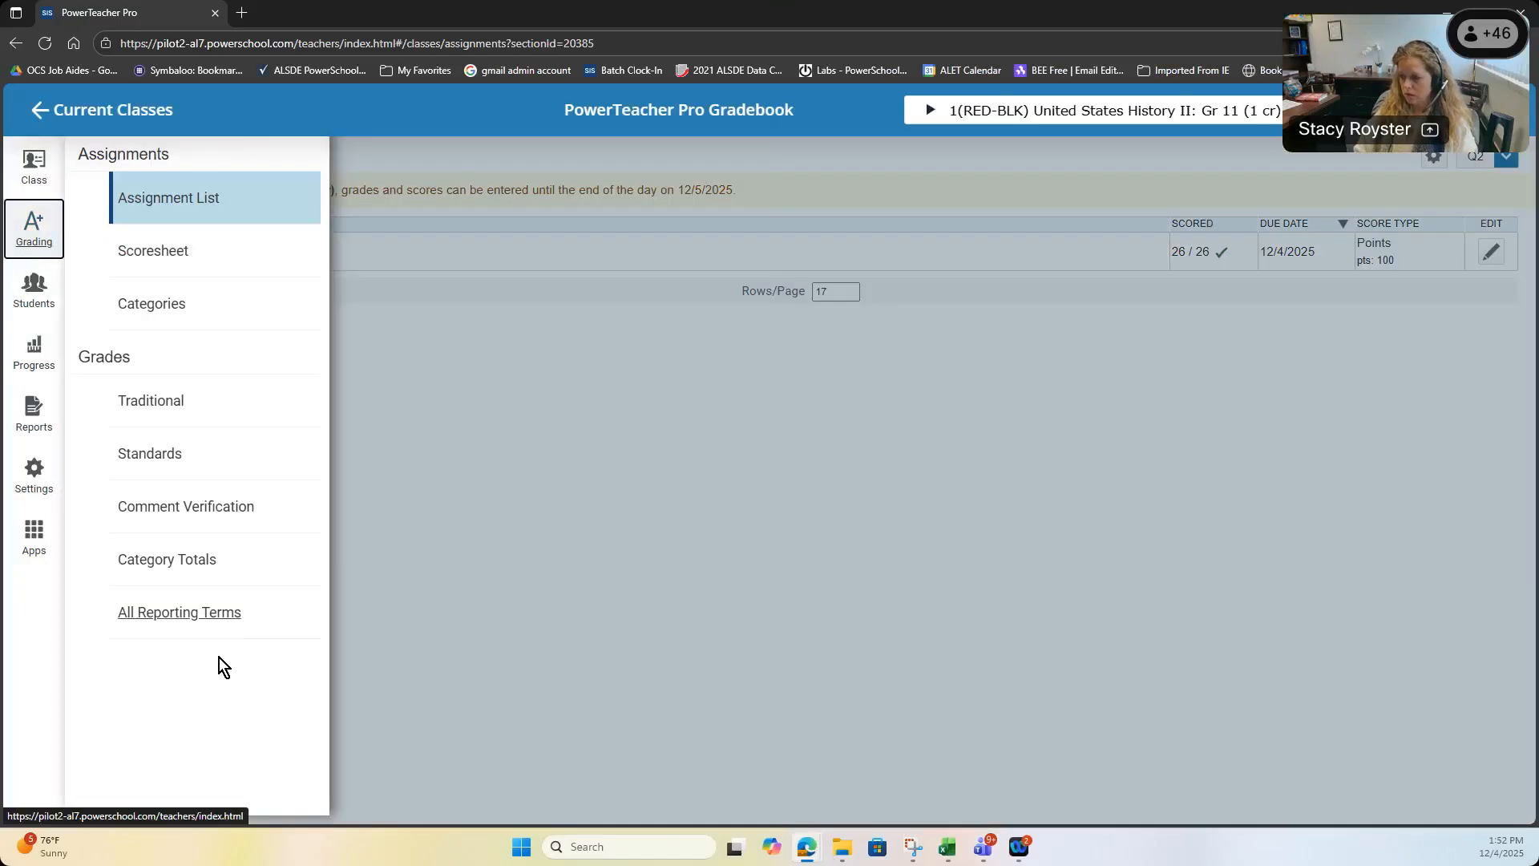
click(223, 613)
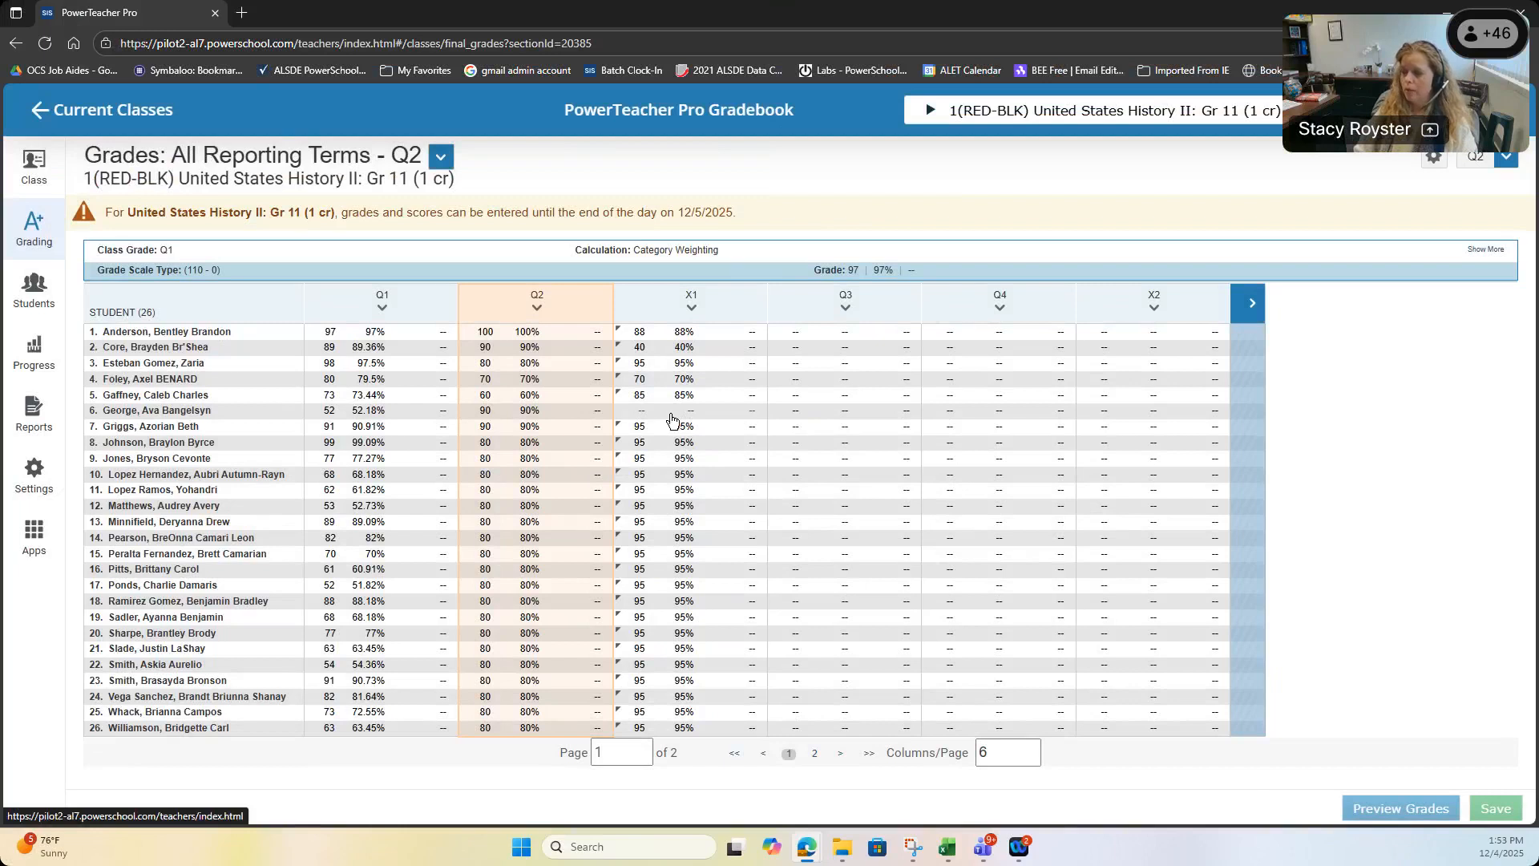
- Mark the X1 grade of the sixth student in the list as Exempt
click(672, 410)
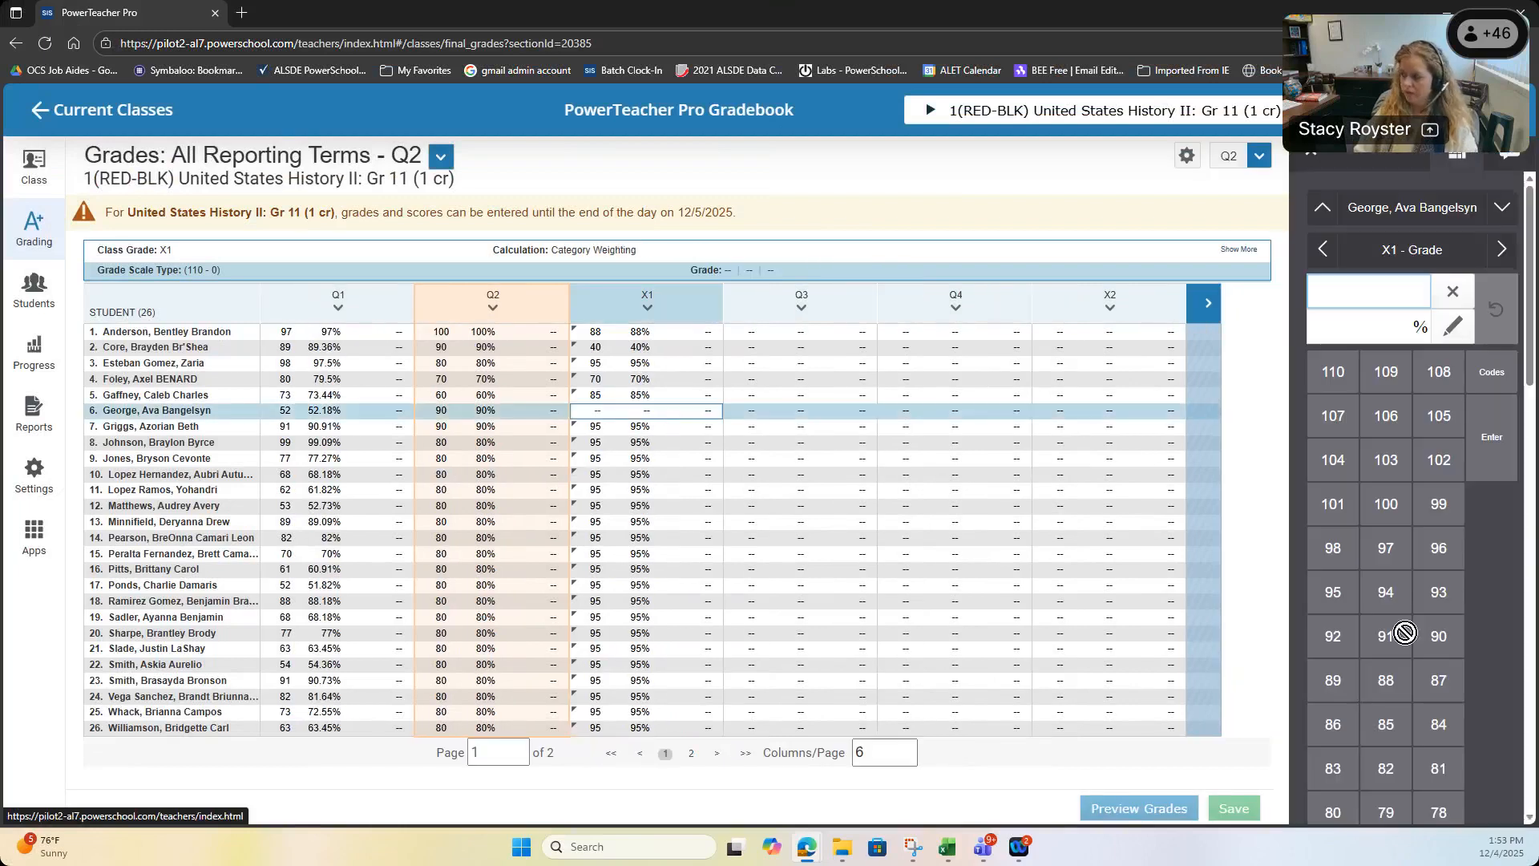
scroll(1402, 633, down, 15)
click(1376, 680)
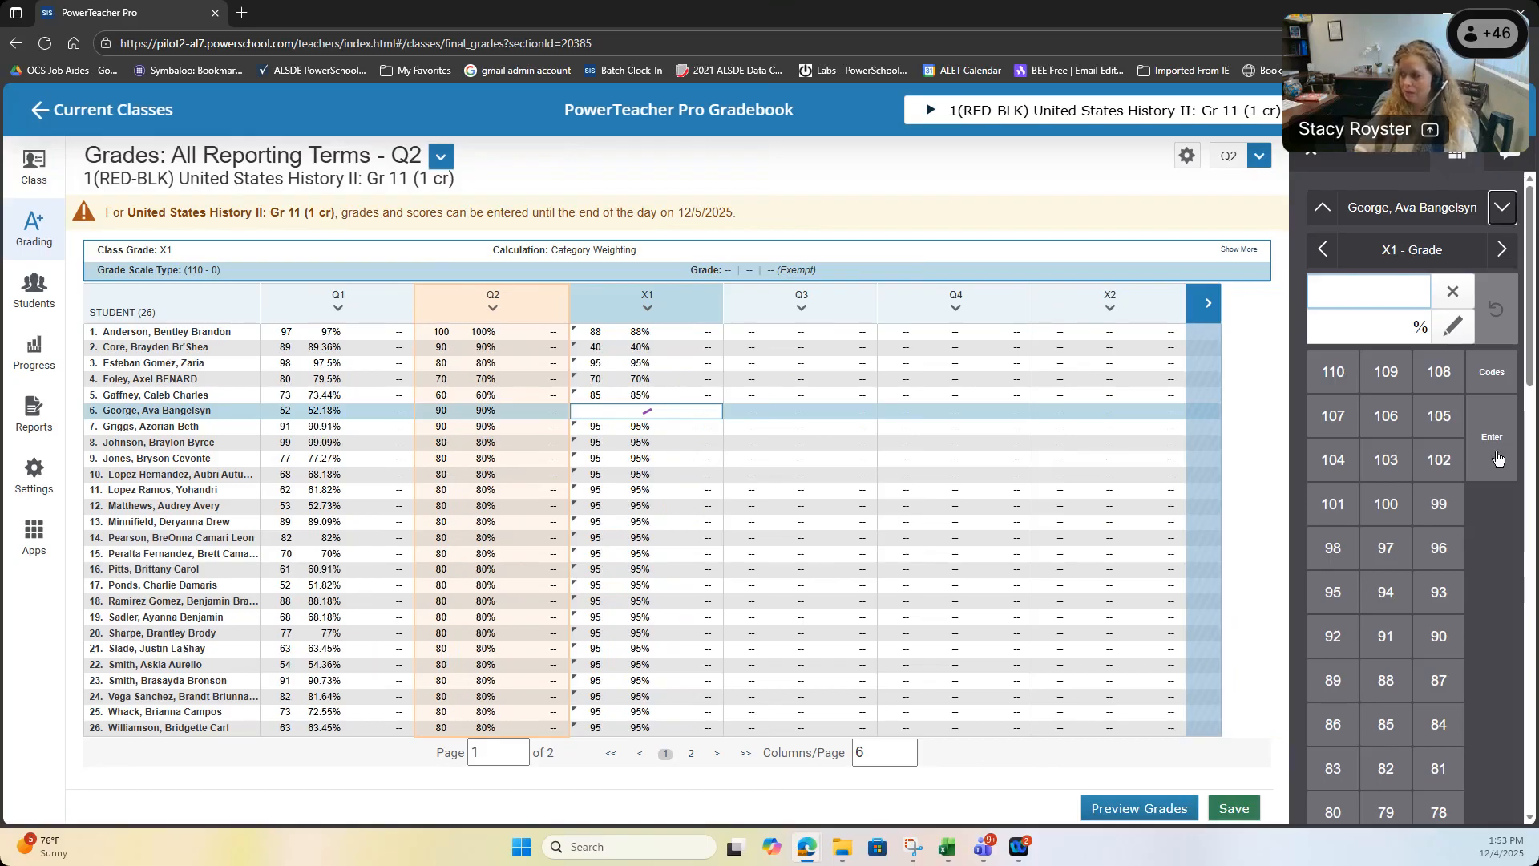
- Give the sixth student the grade code X for X1 and remove the Exempt mark
click(1499, 372)
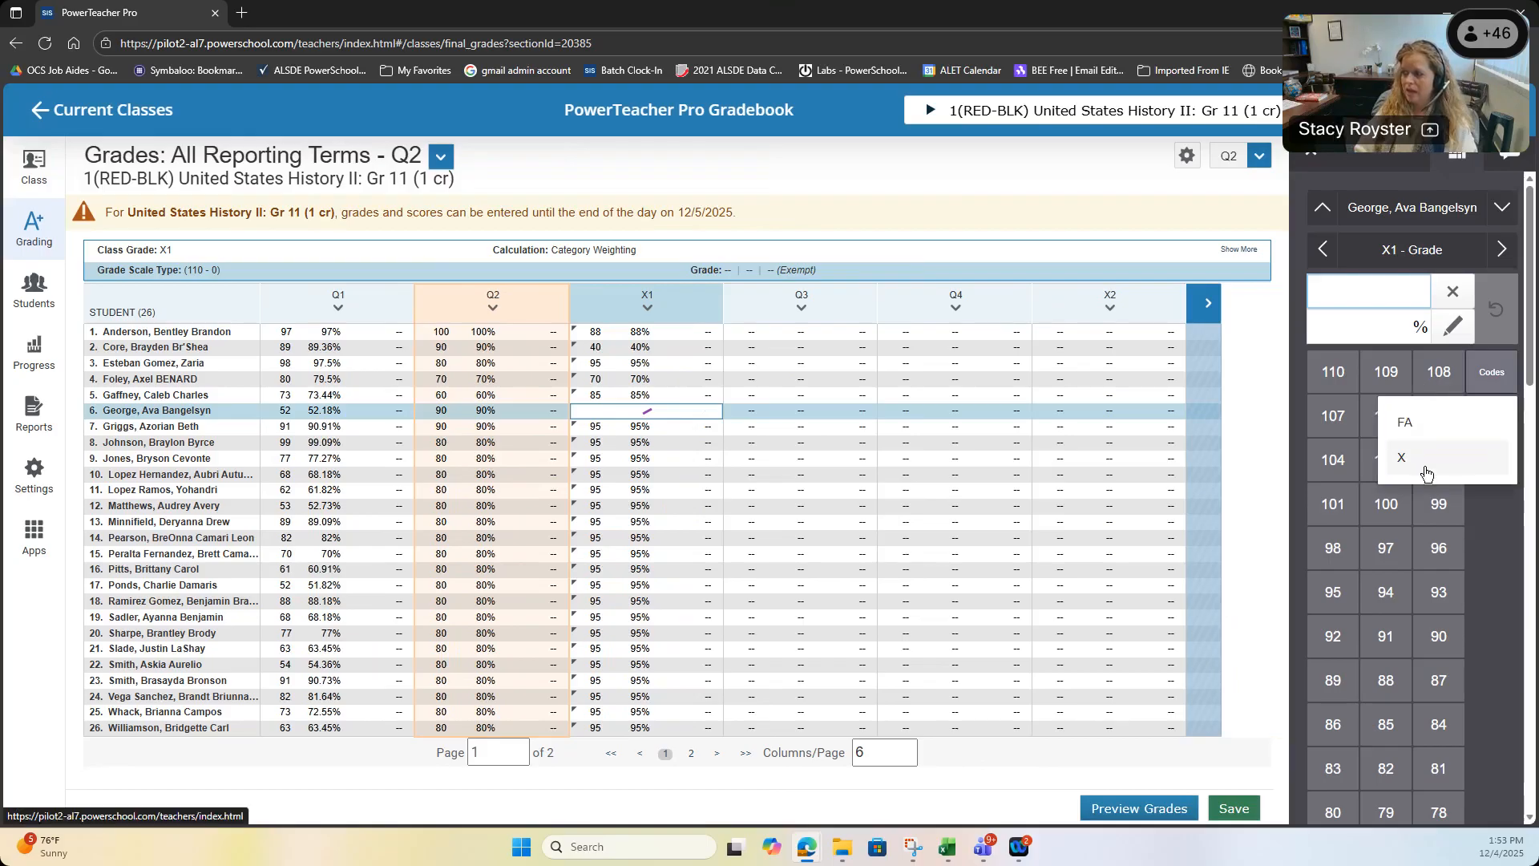
click(1426, 474)
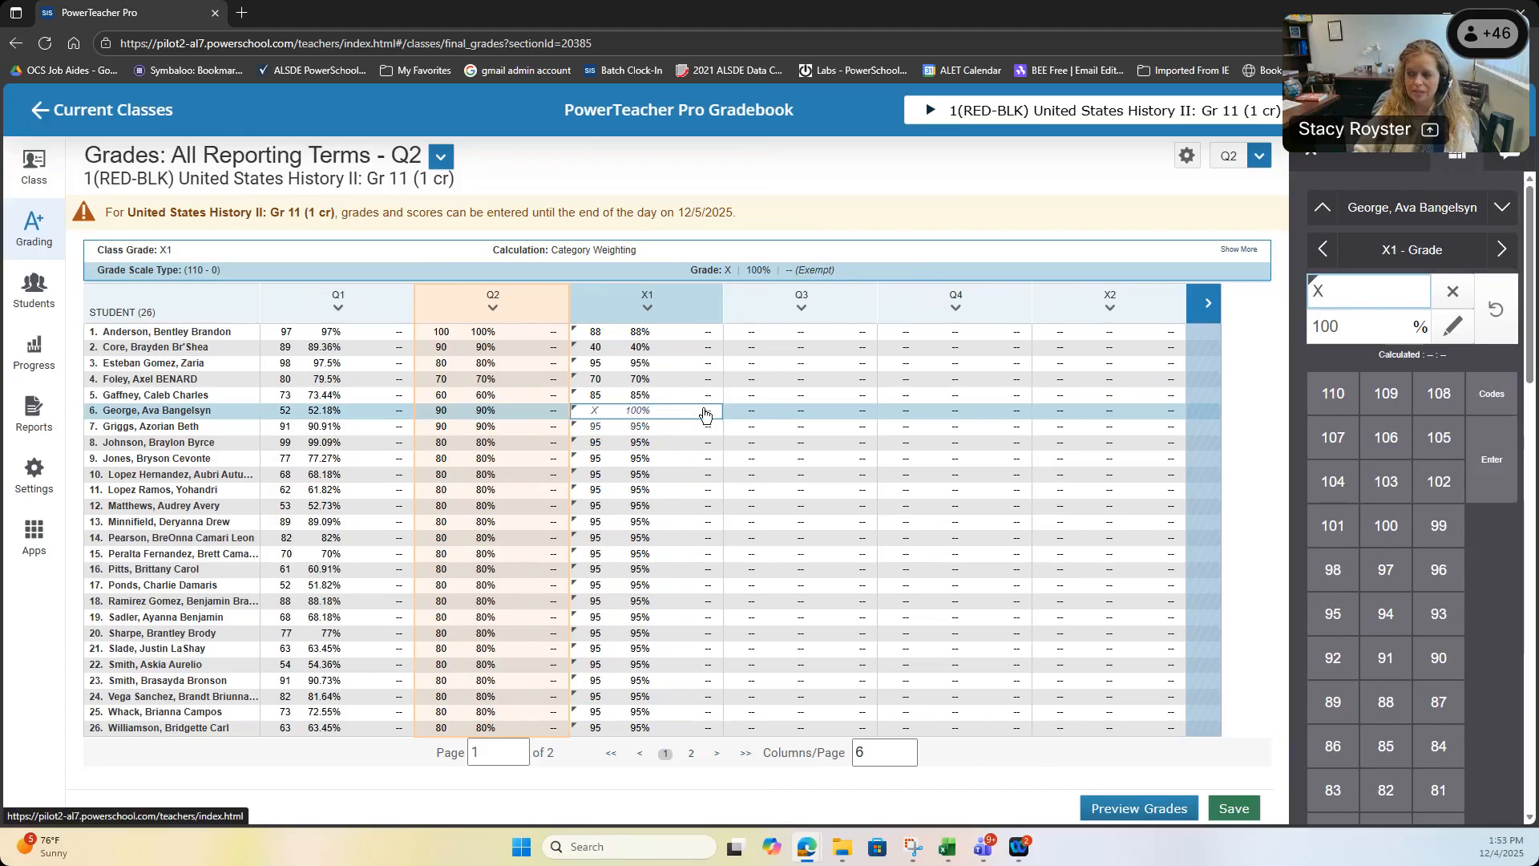
scroll(1465, 757, down, 15)
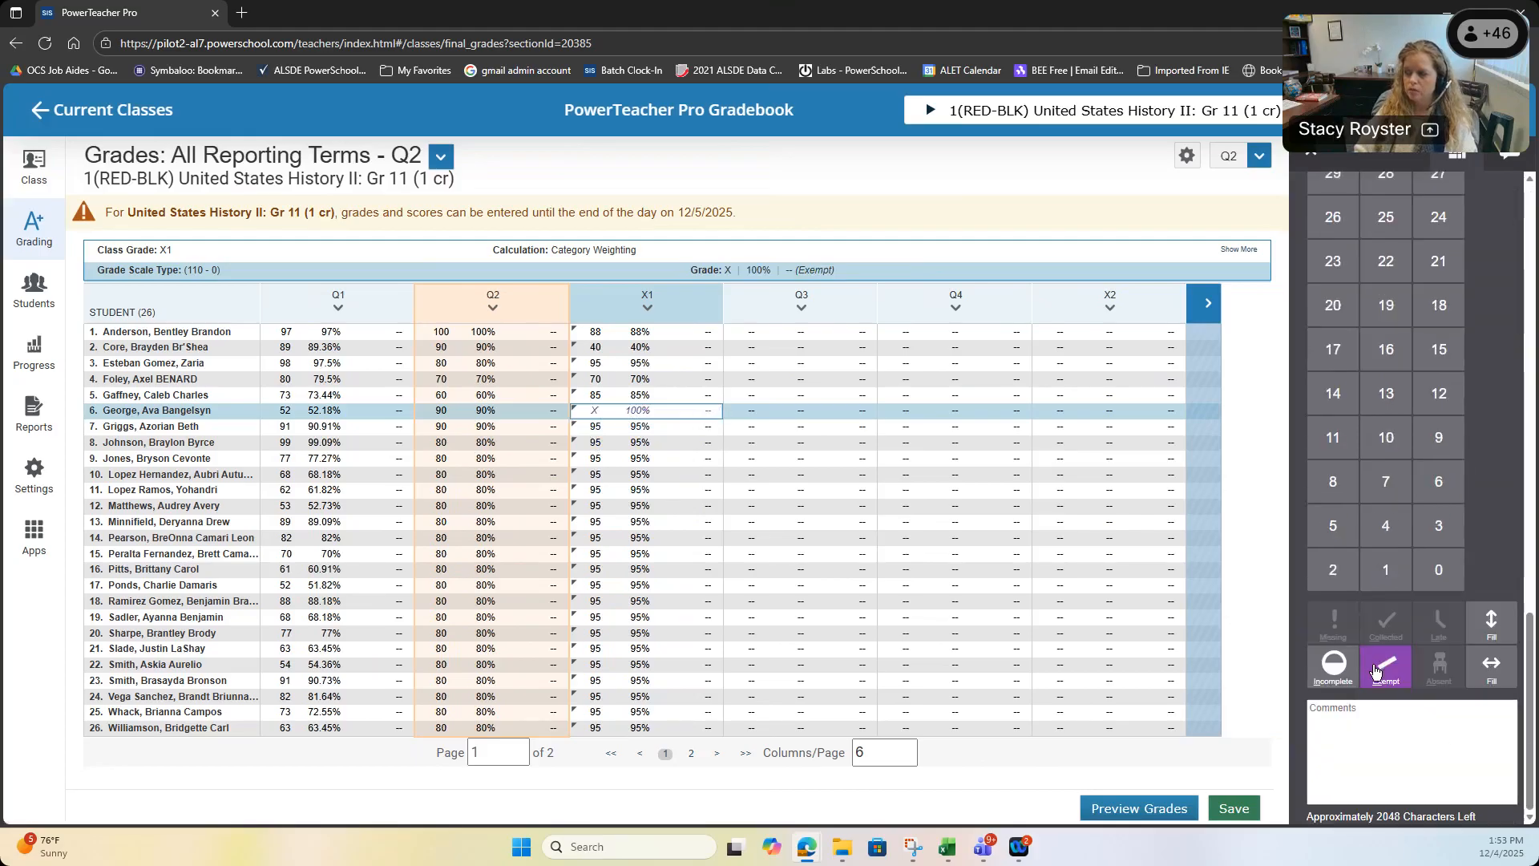
click(1376, 672)
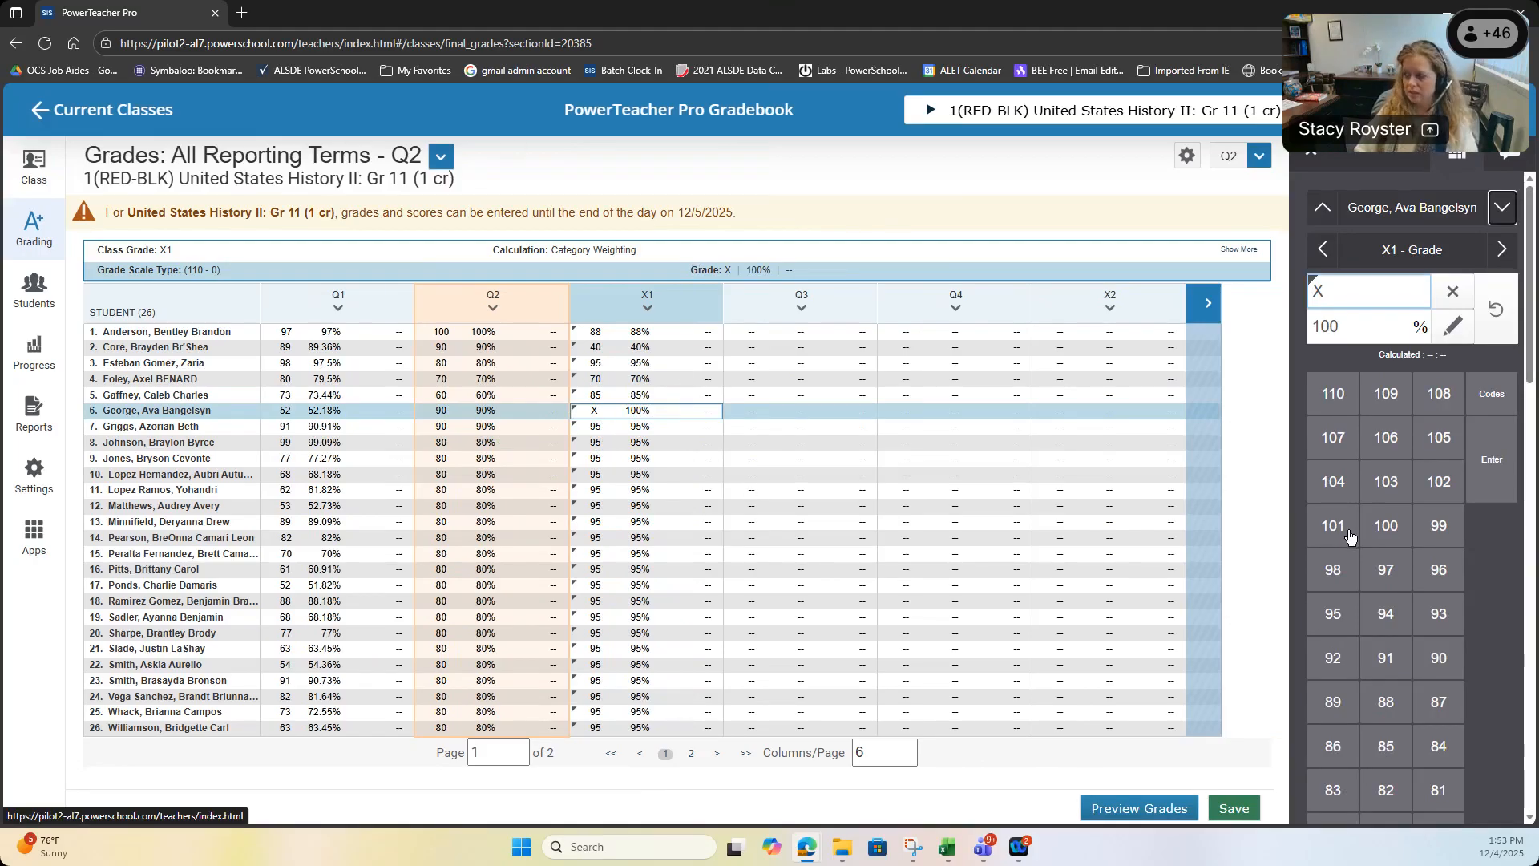
- Show the grade codes available for the sixth student's X1 grade, then return to the teacher's schedule in PowerSchool SIS
scroll(1411, 689, down, 10)
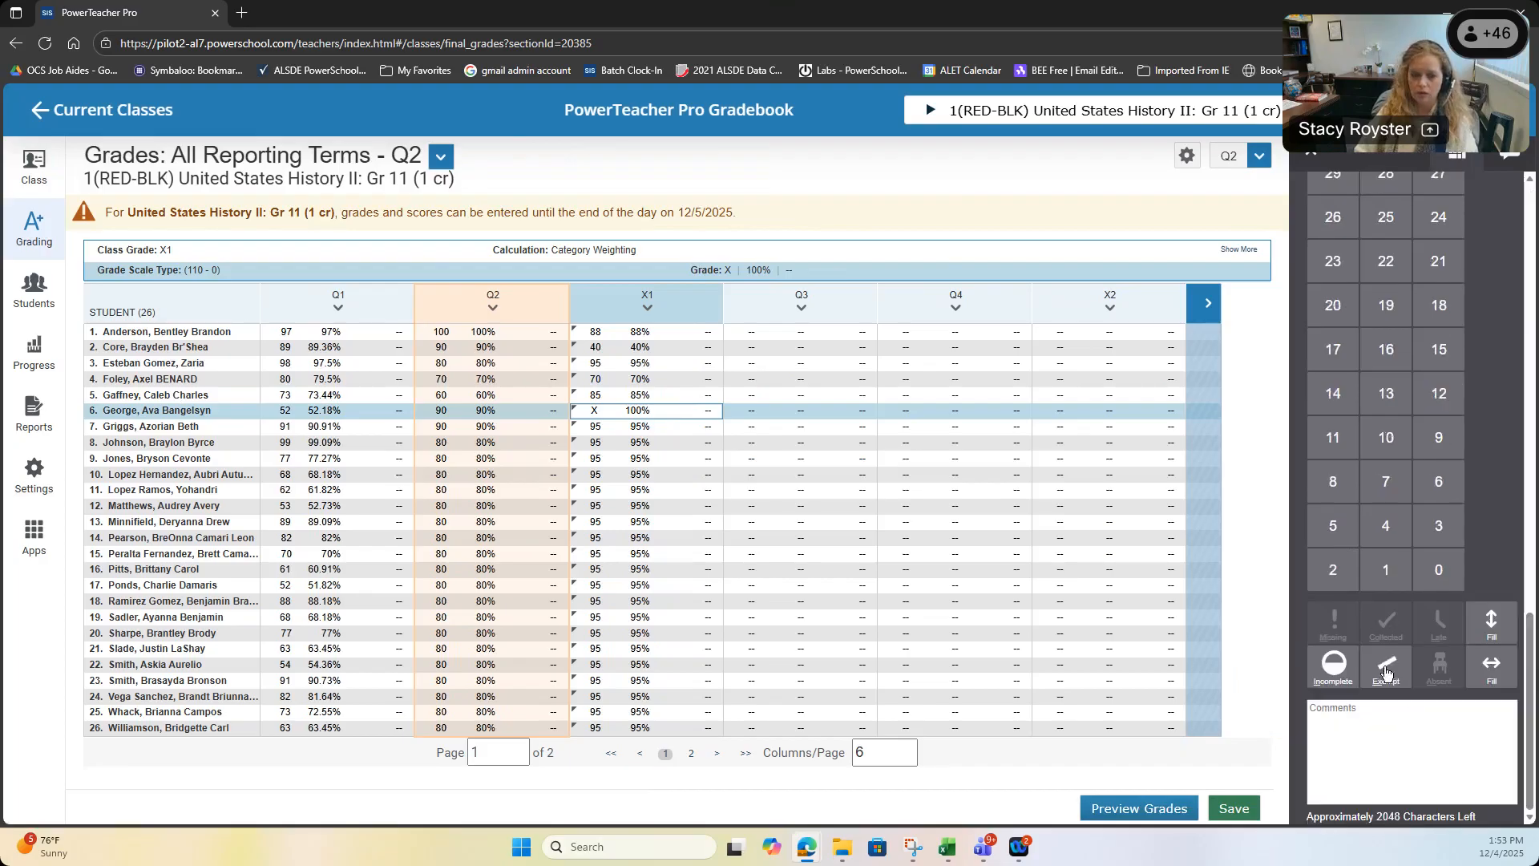
scroll(1385, 671, up, 10)
click(1491, 394)
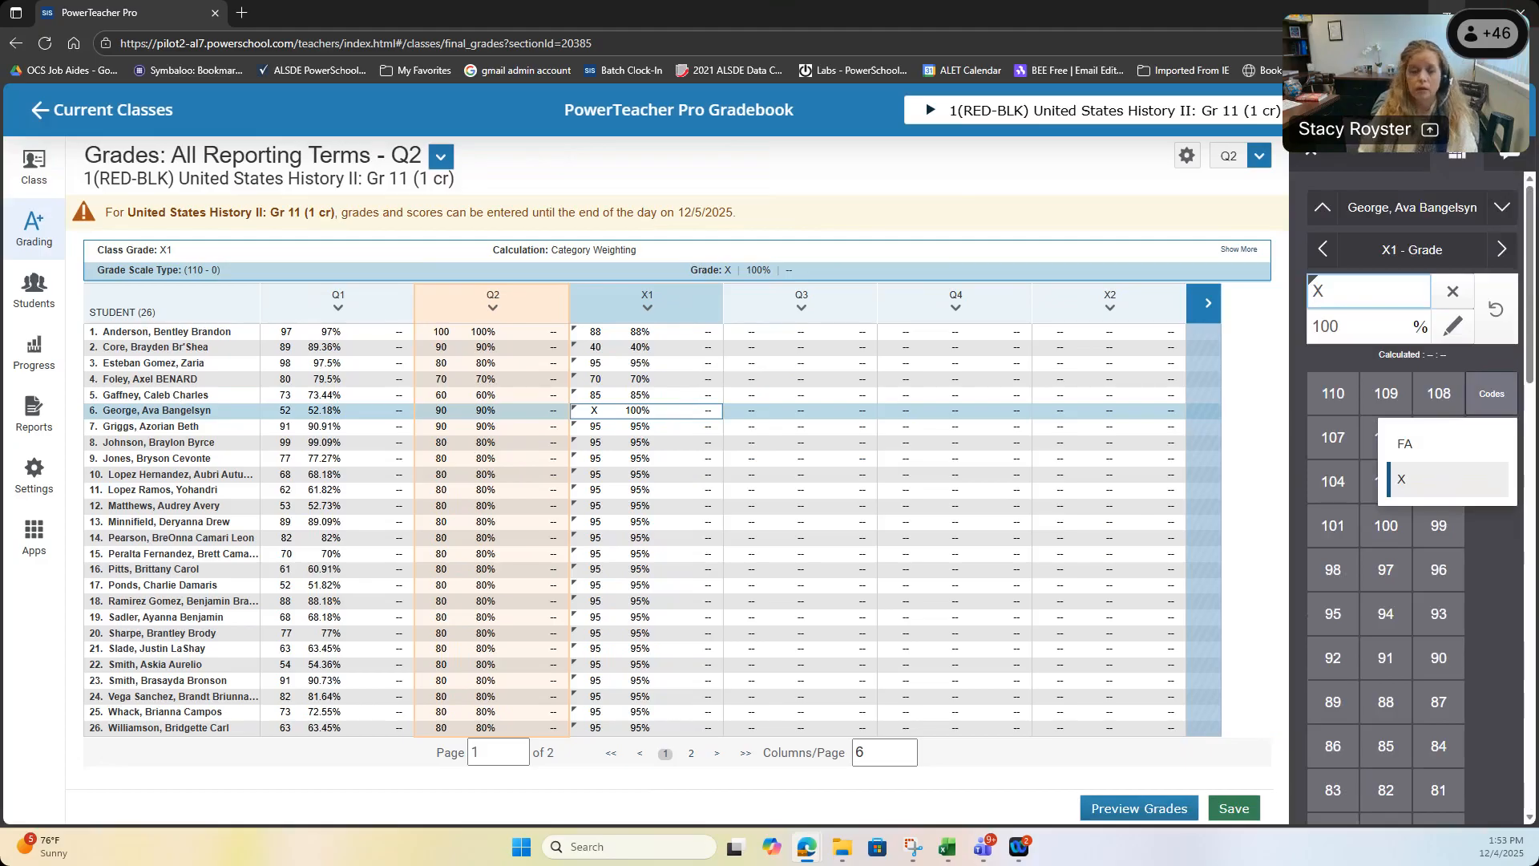
click(1447, 12)
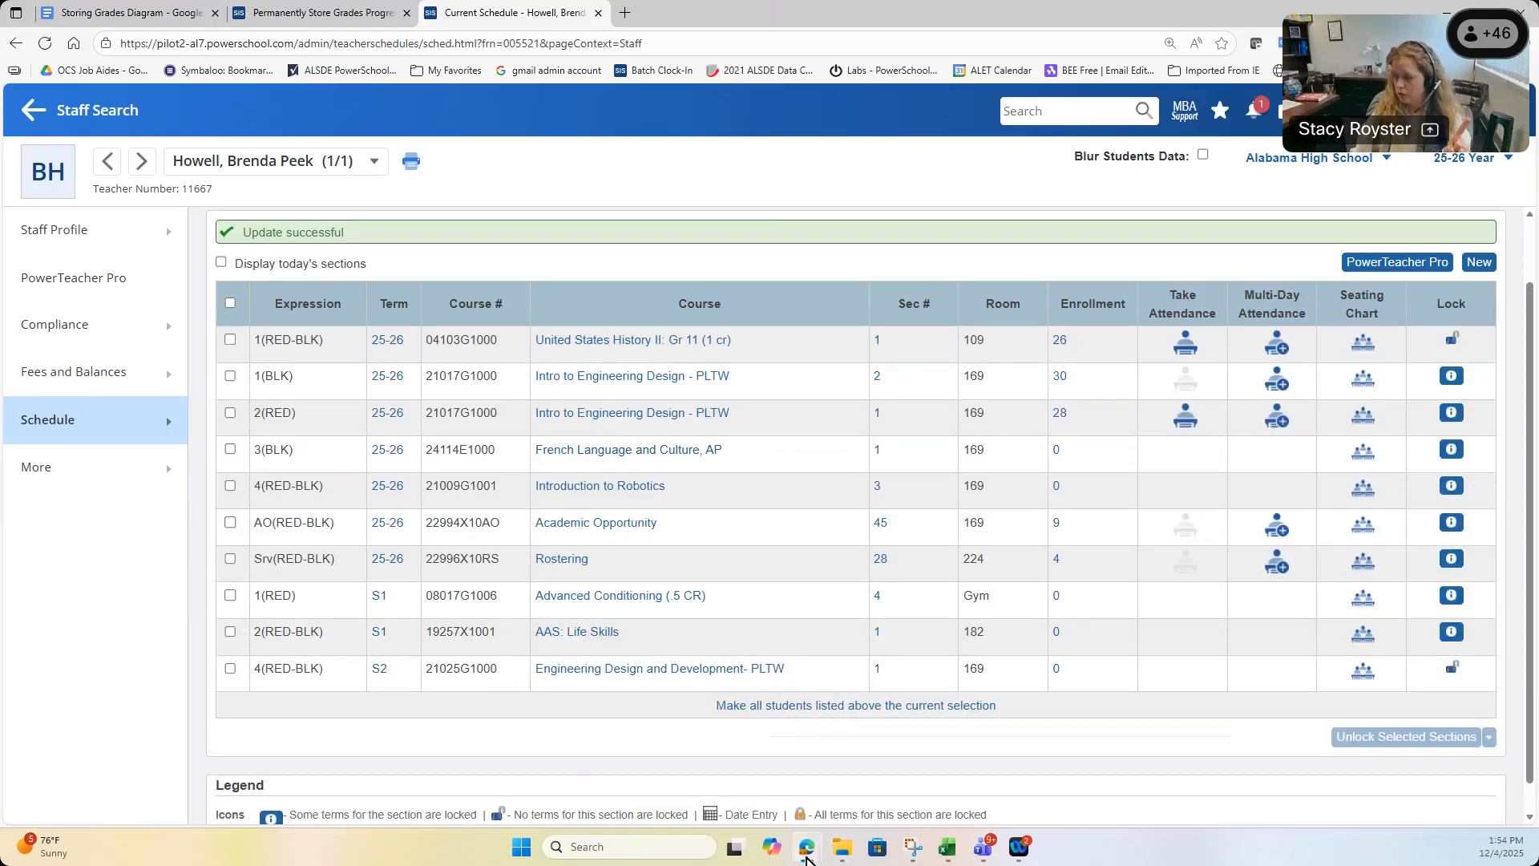
- Switch to PowerTeacher Pro, save the gradebook changes, and return to PowerSchool SIS
mouse_move(809, 850)
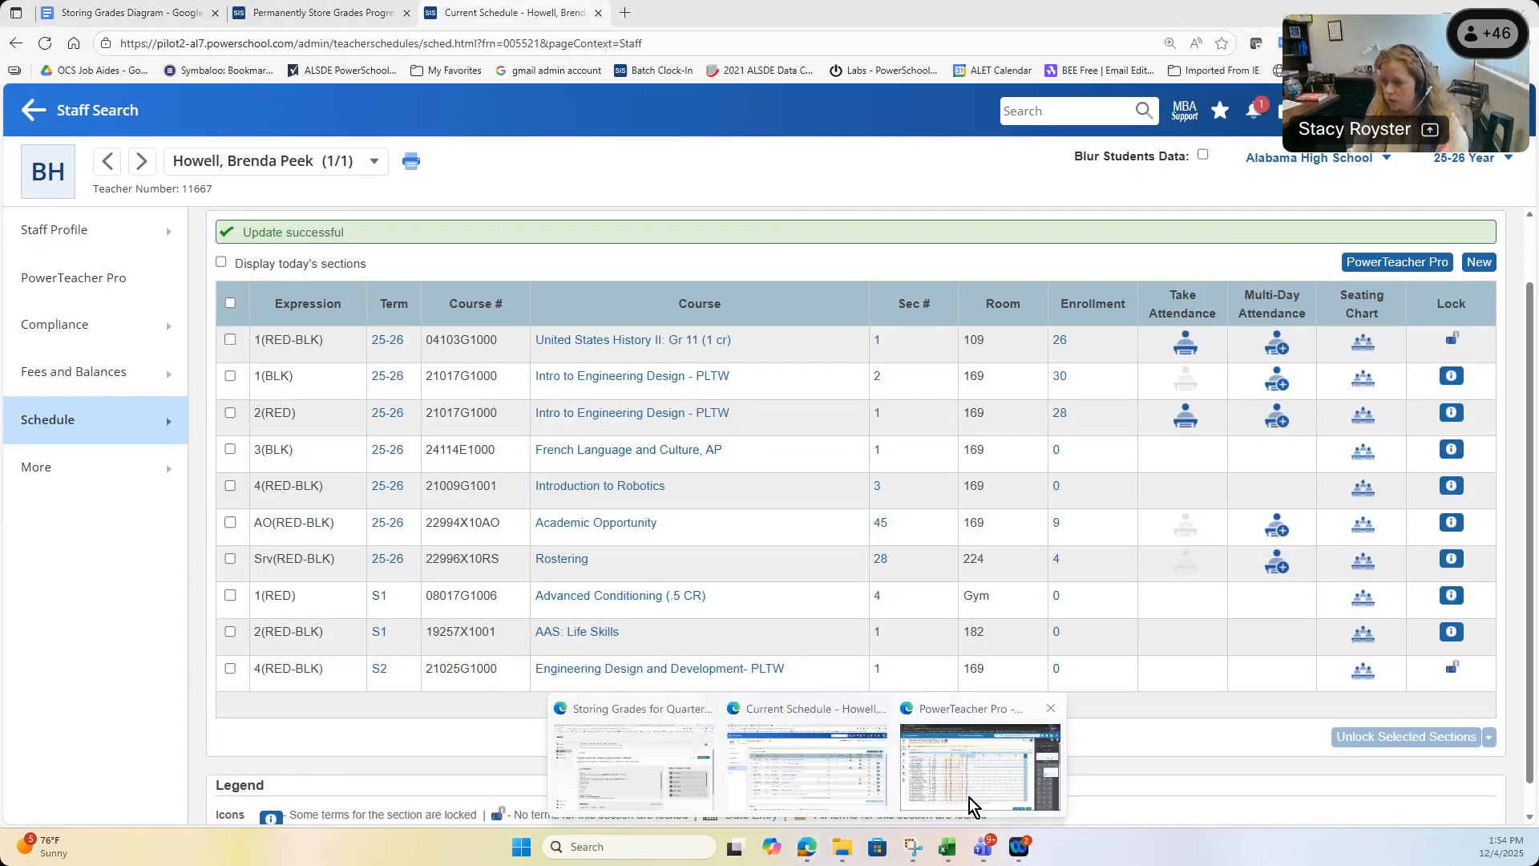
click(971, 804)
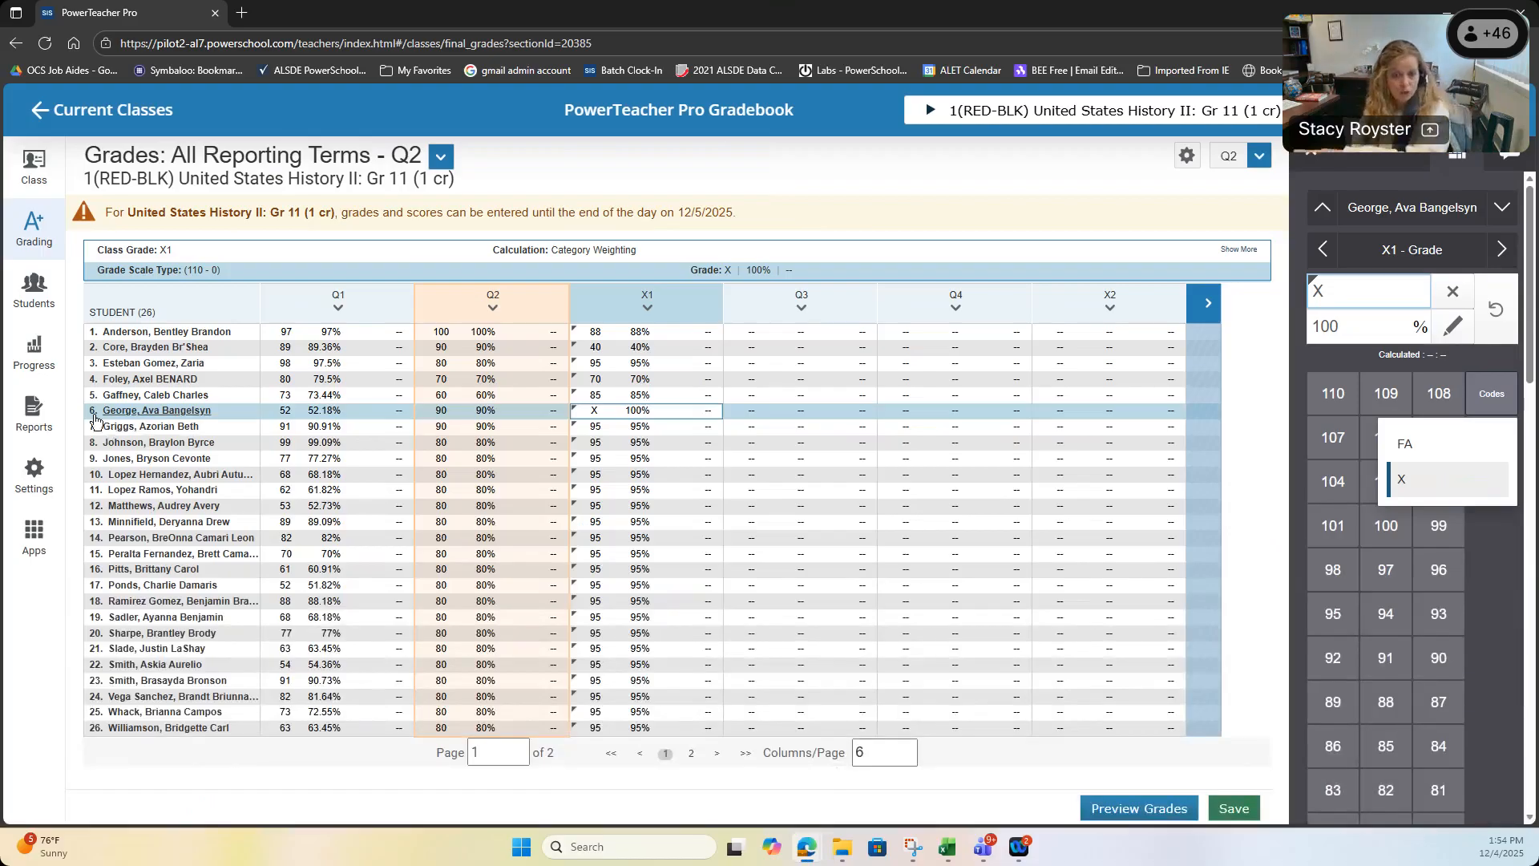
click(1232, 810)
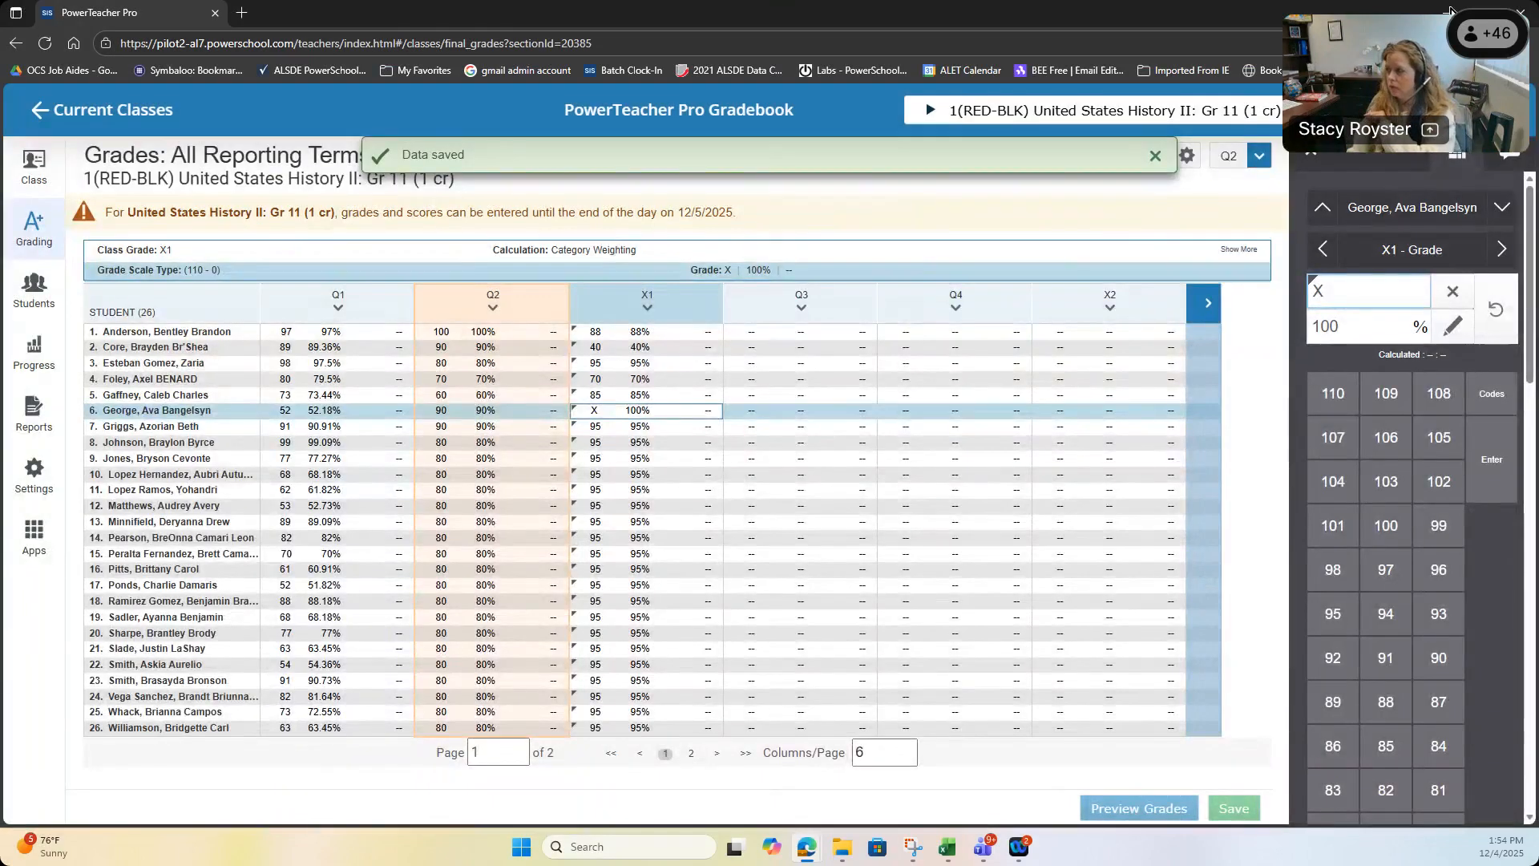
click(1447, 12)
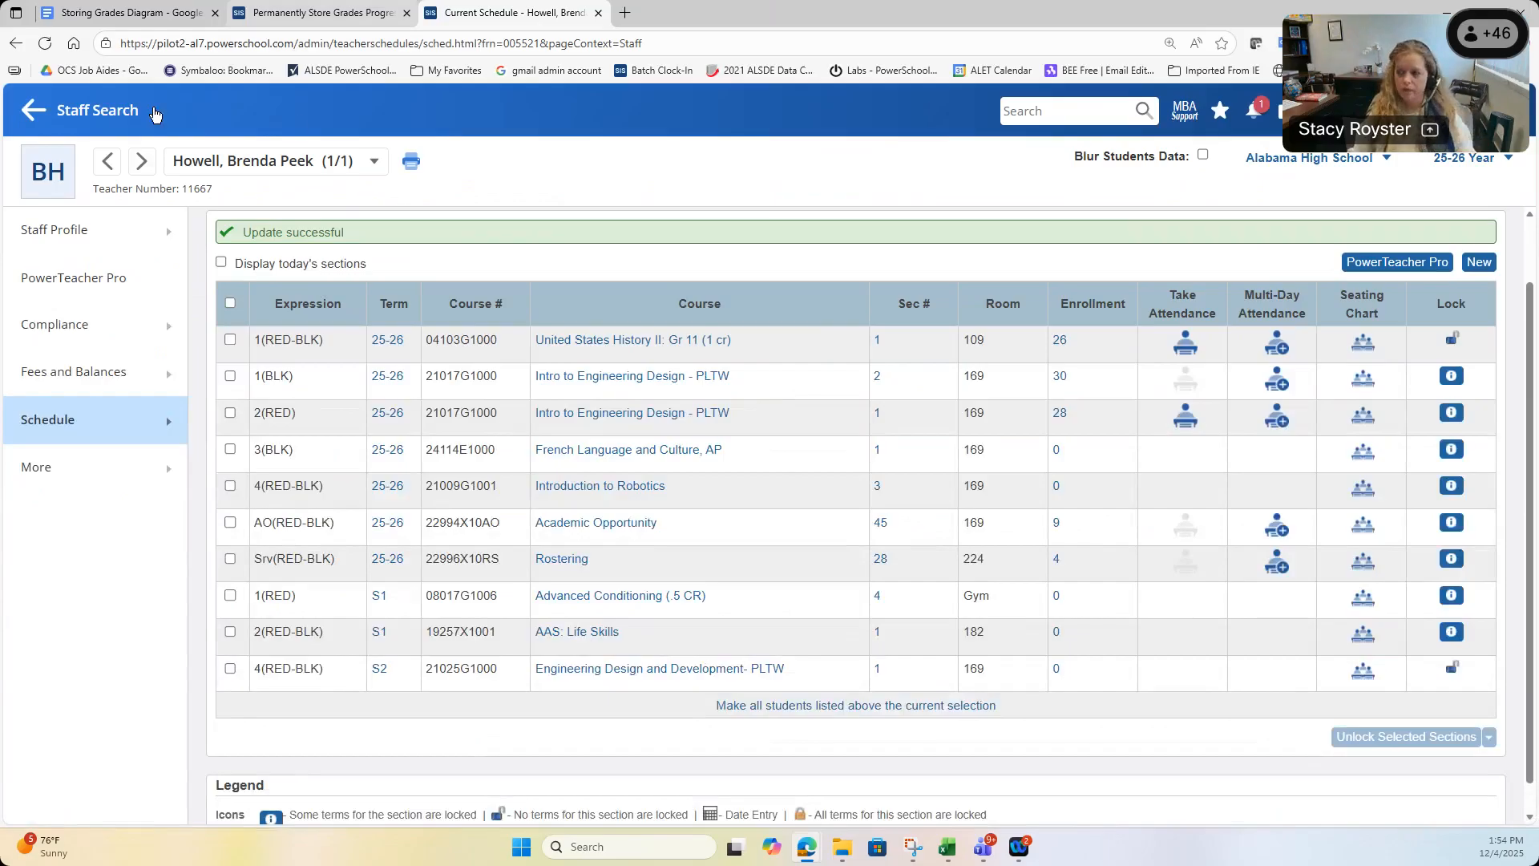
- From the start page, search students by the sixth student's last name and add the match to the current selection
click(81, 110)
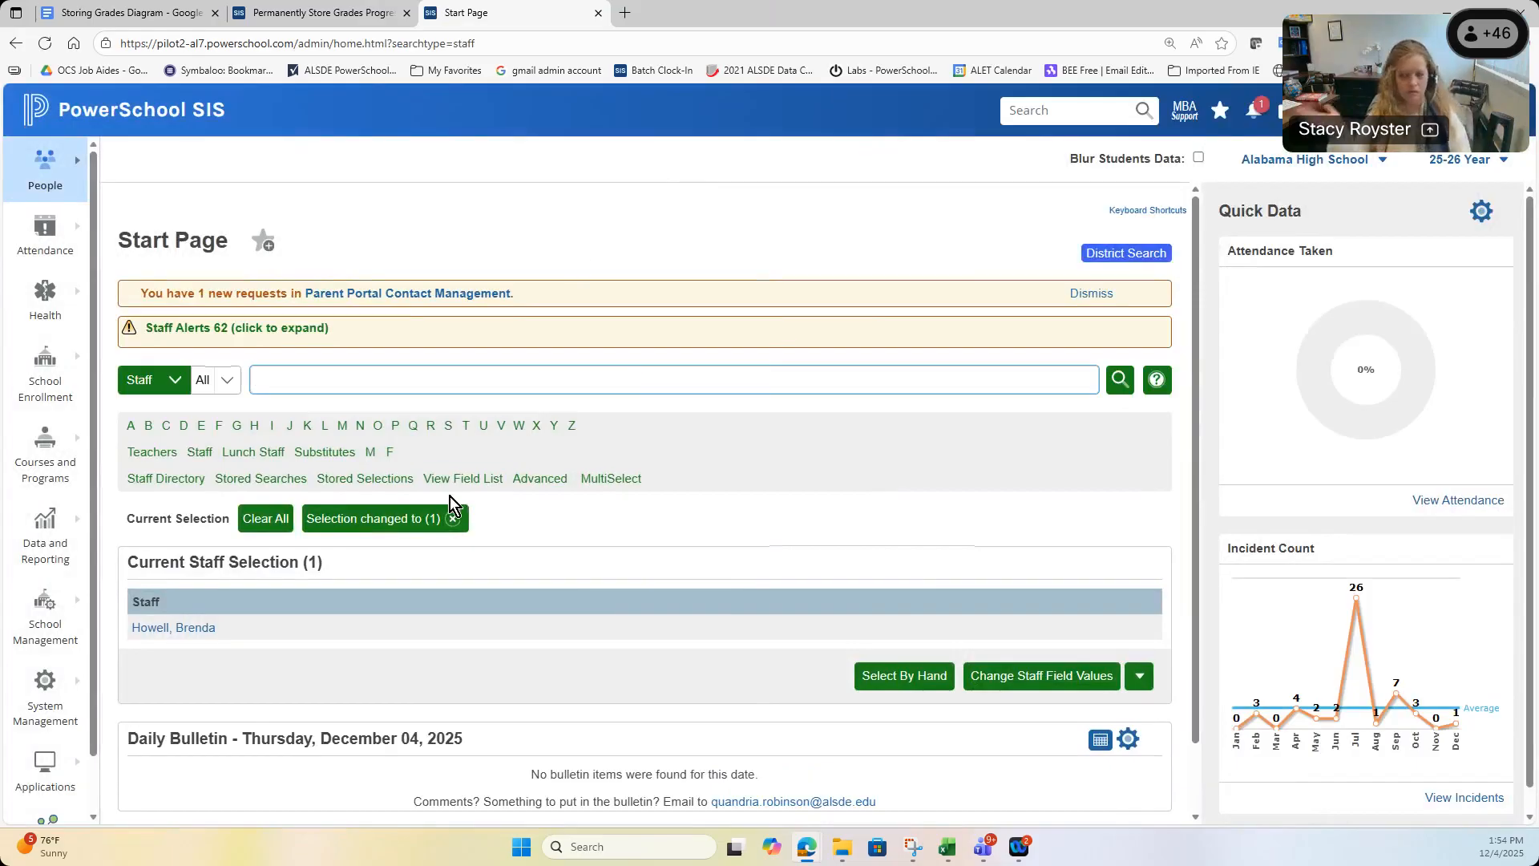
click(170, 380)
click(161, 409)
click(542, 382)
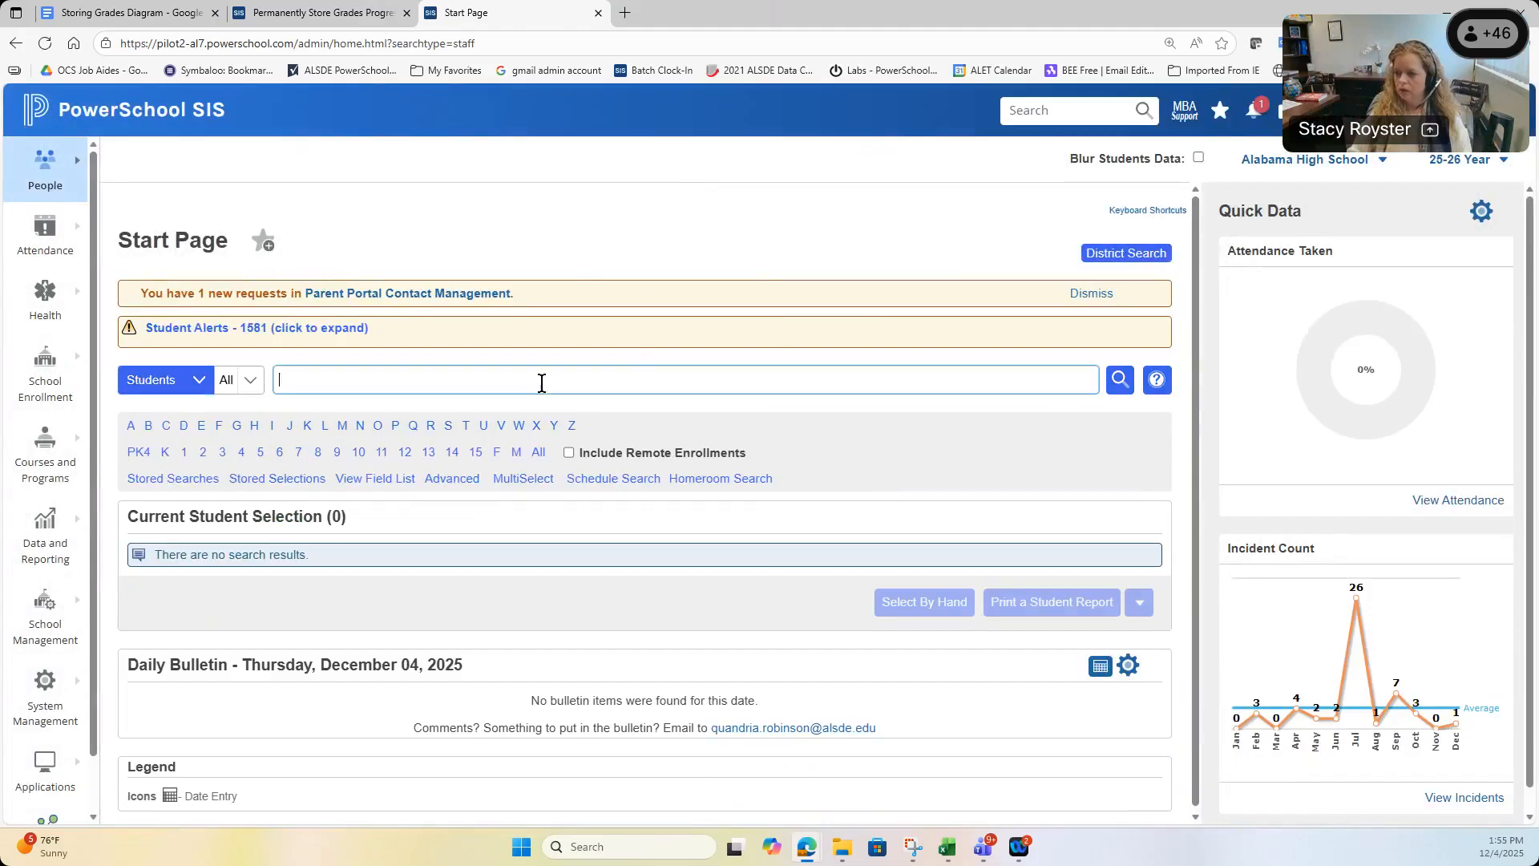
text(ge)
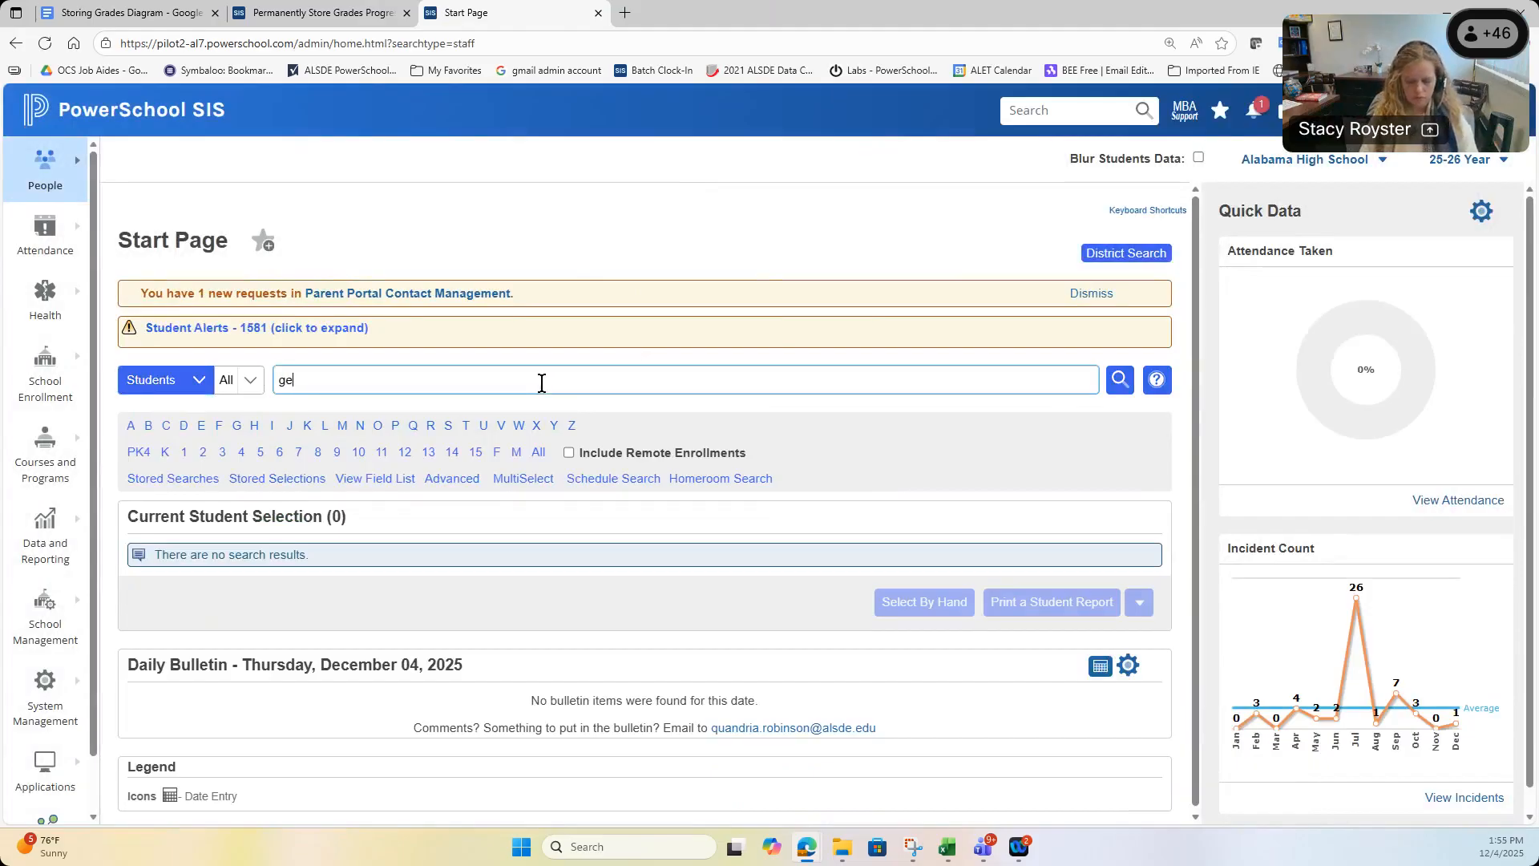
text(orge)
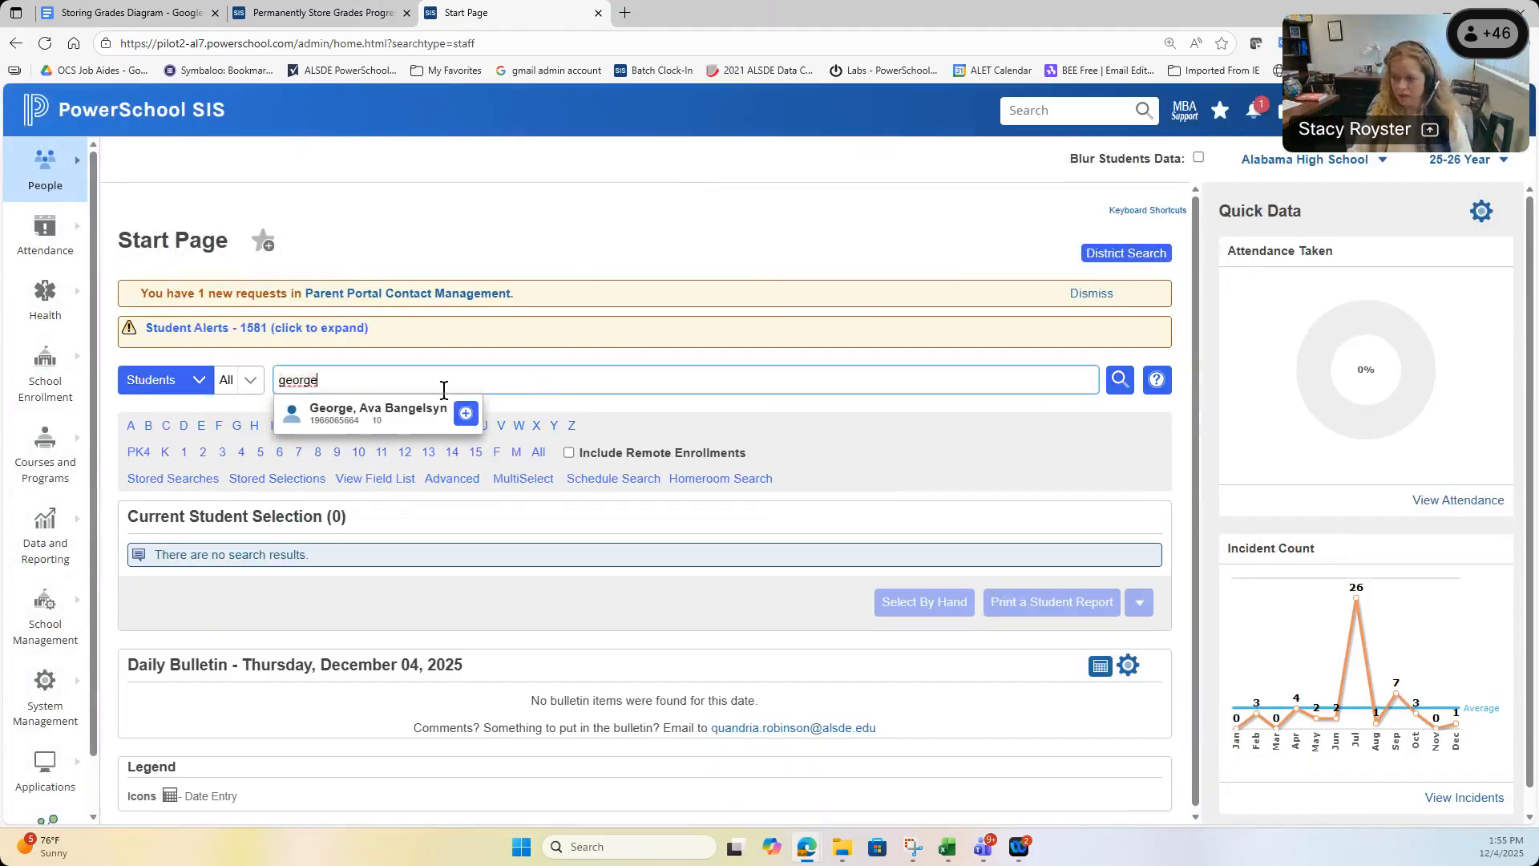
click(464, 413)
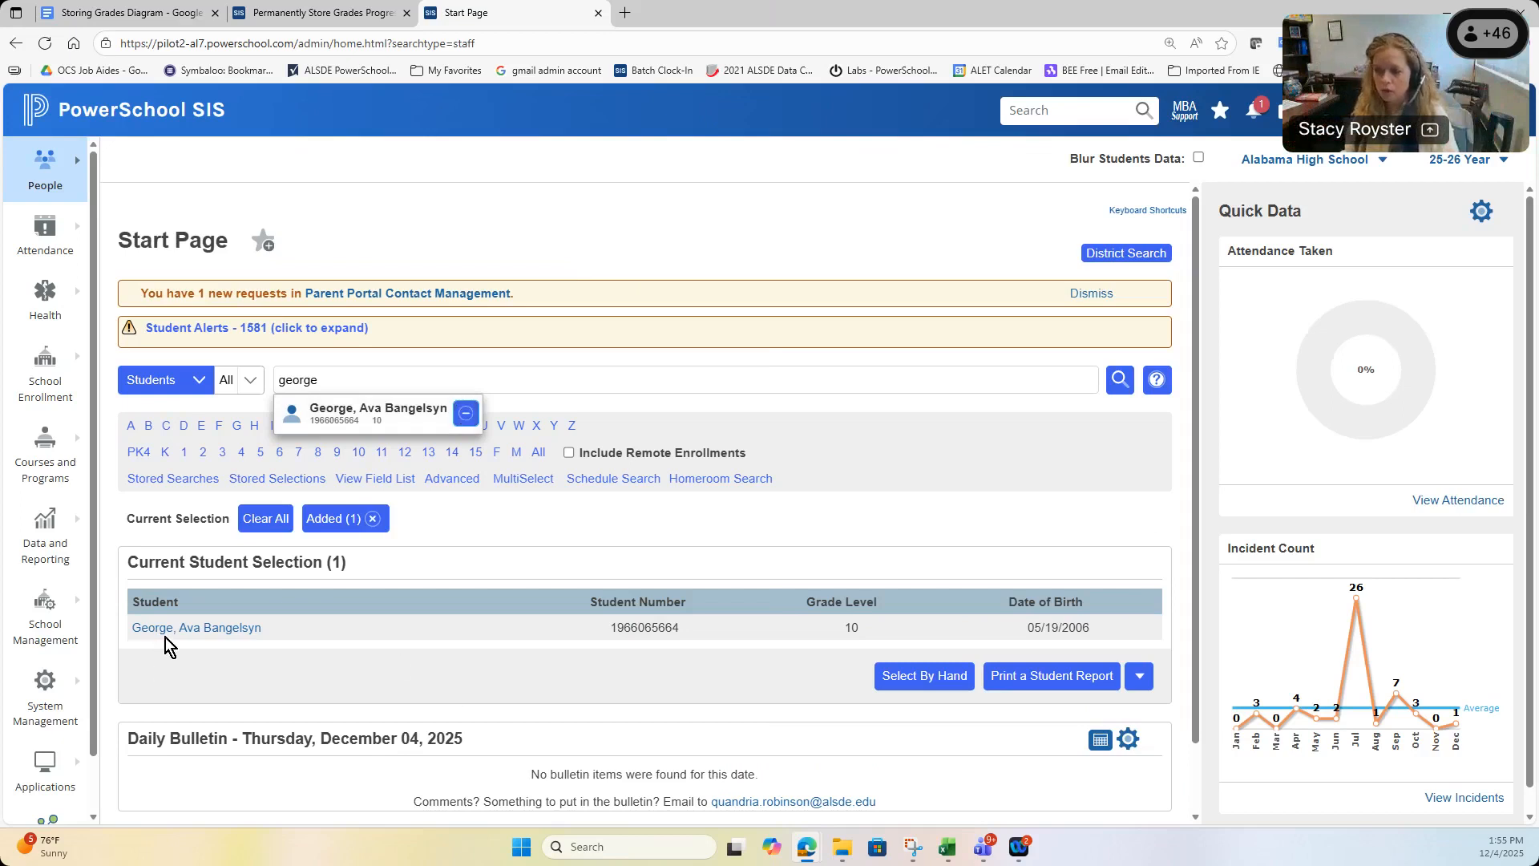
- Open the Store Grades page and close the older browser tab showing the grade-storing progress
click(51, 623)
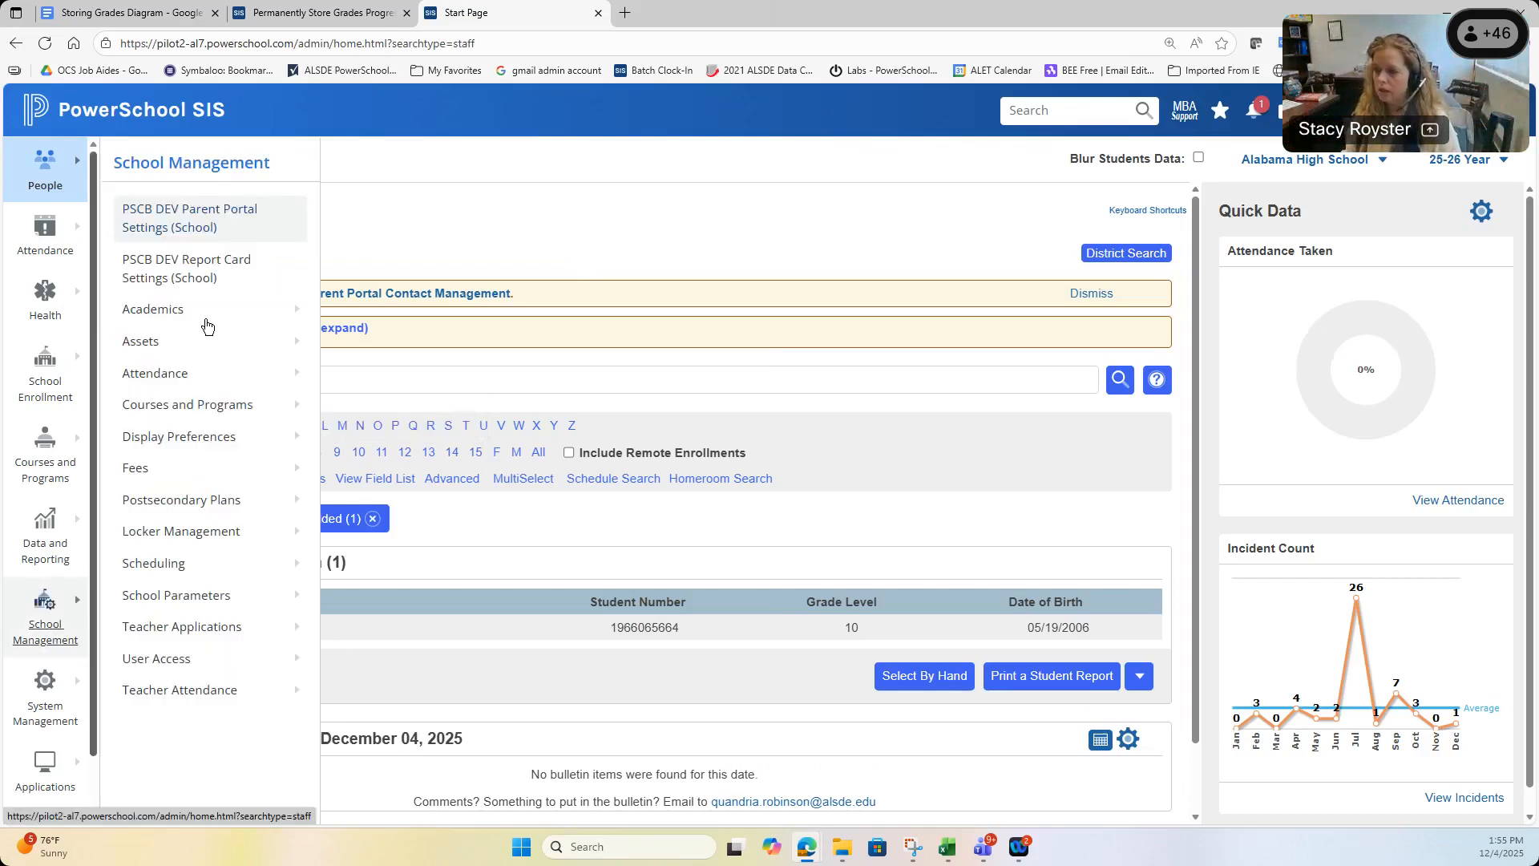
click(204, 308)
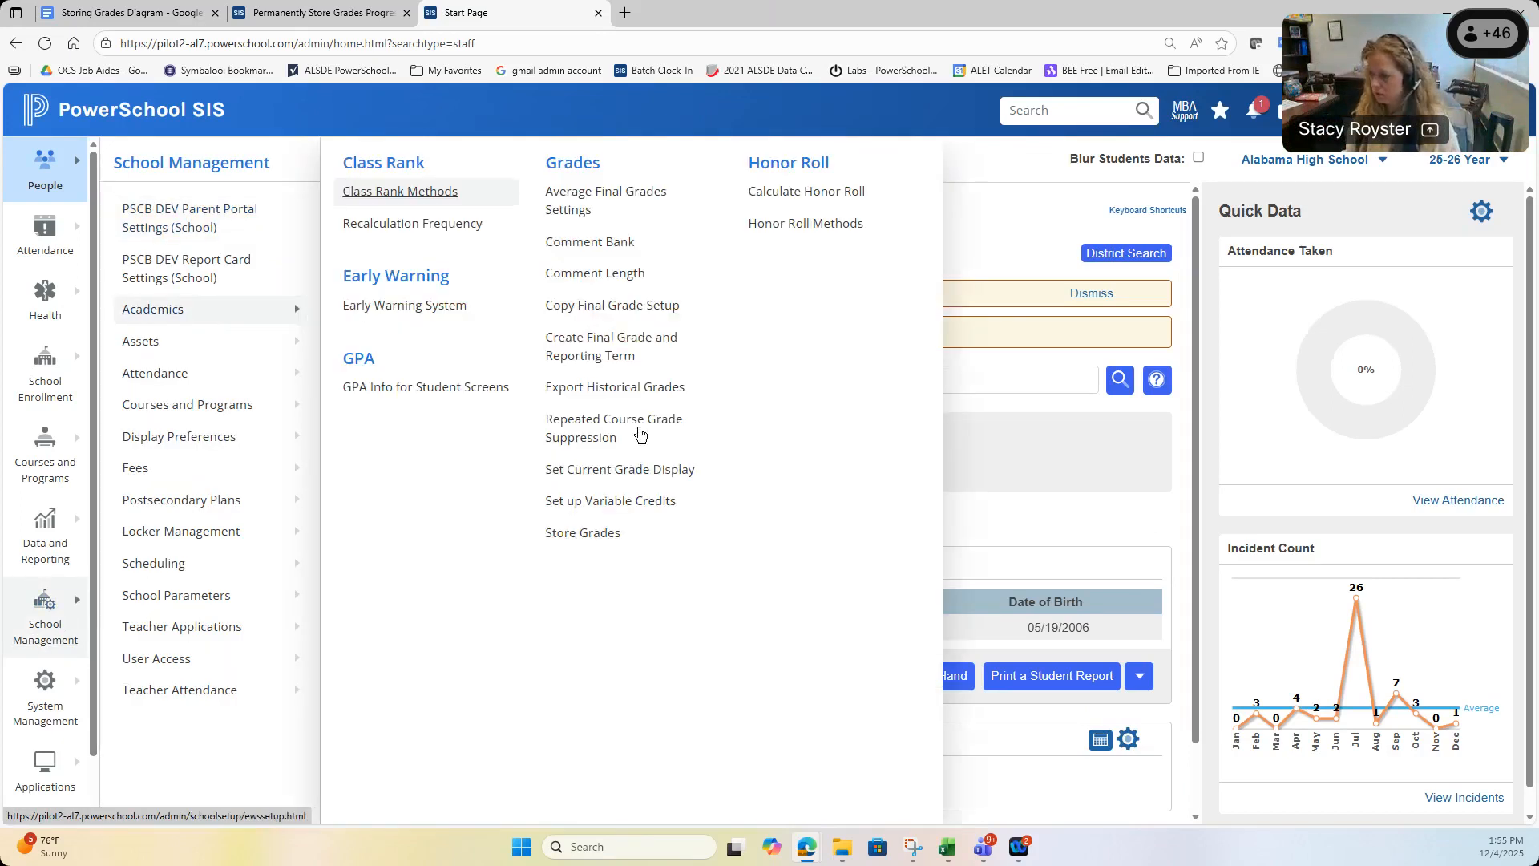
click(628, 535)
click(406, 13)
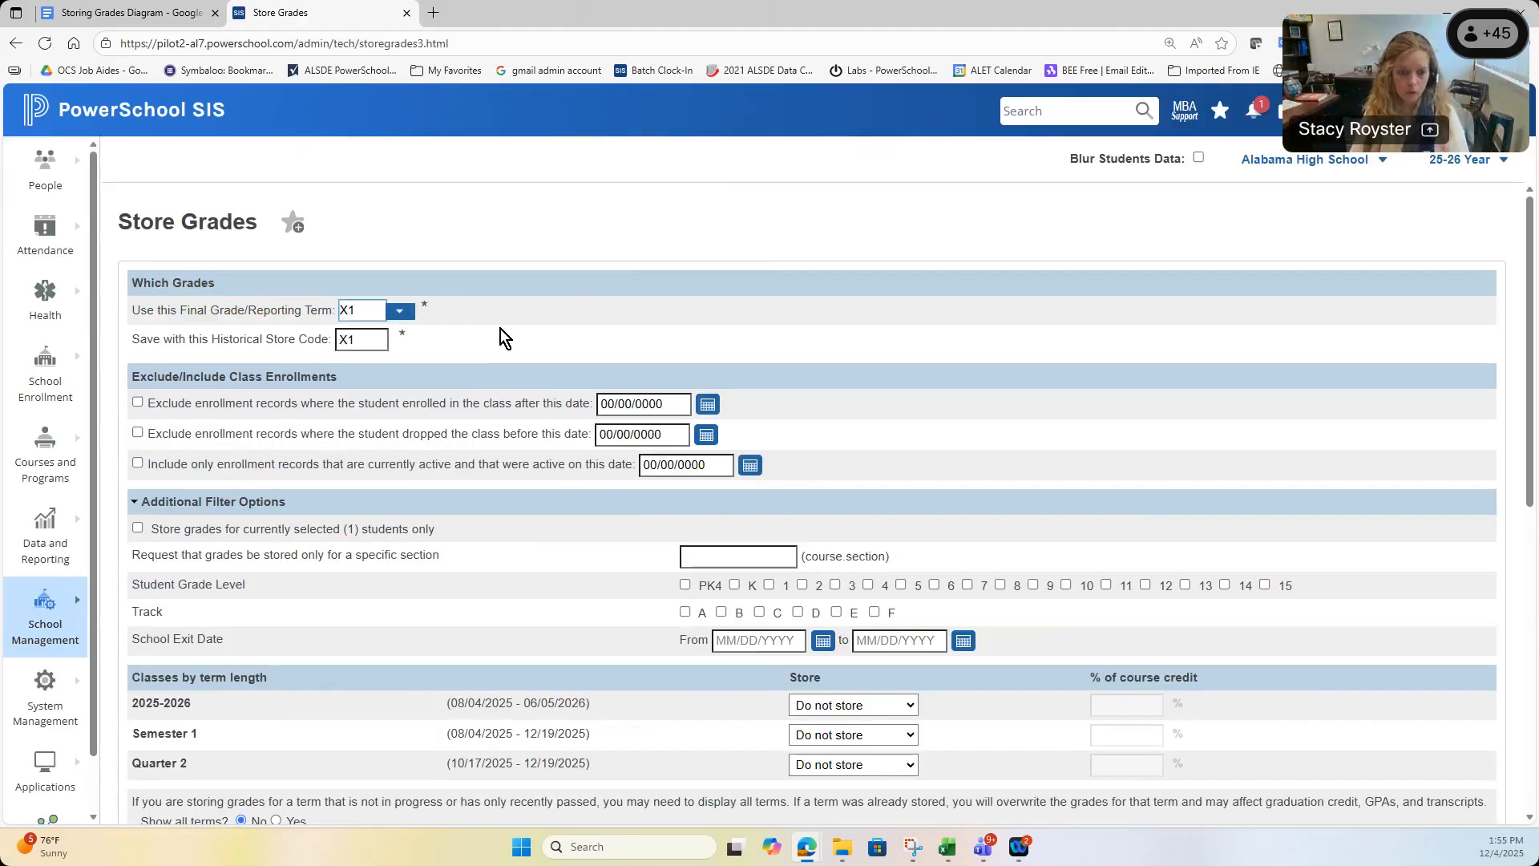
- Include only enrollment records that are currently active and were active on 12/16/2025
click(138, 464)
click(749, 466)
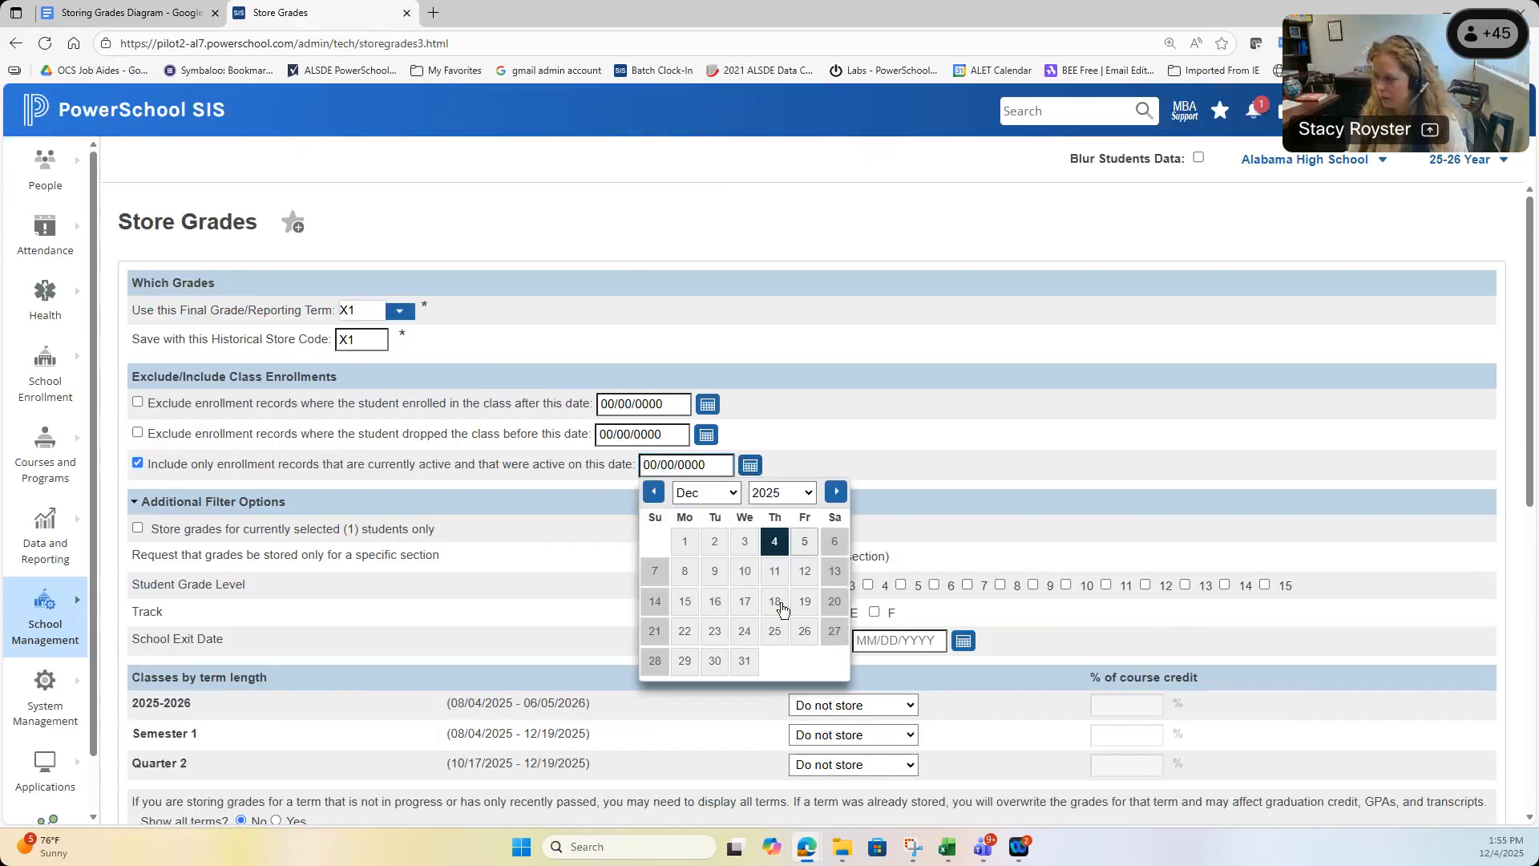
click(731, 598)
- Limit the X1 grade storing to the currently selected student only
scroll(922, 369, down, 3)
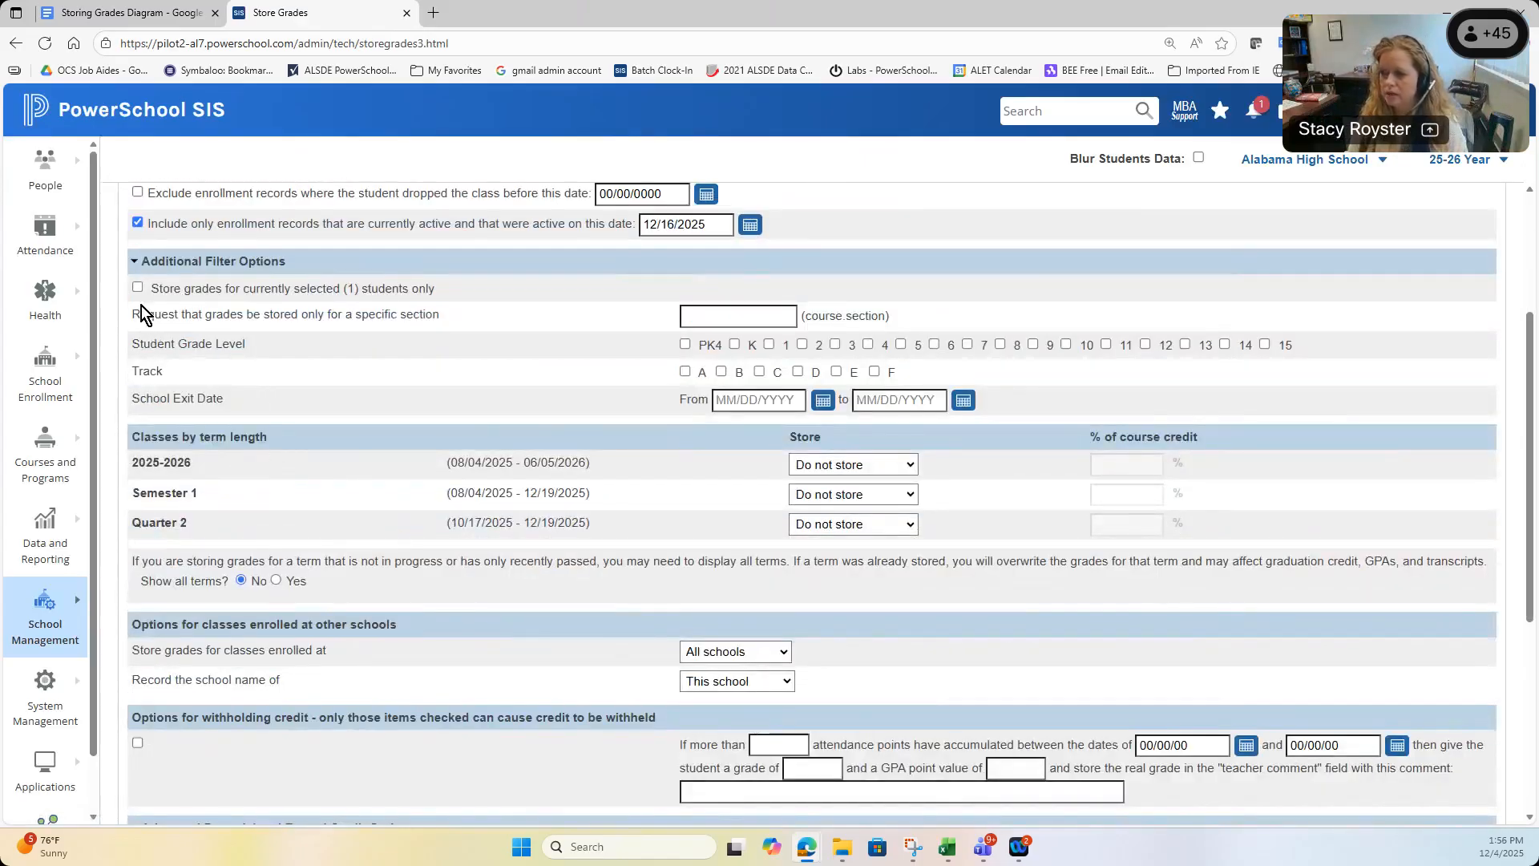
drag(439, 292, 152, 300)
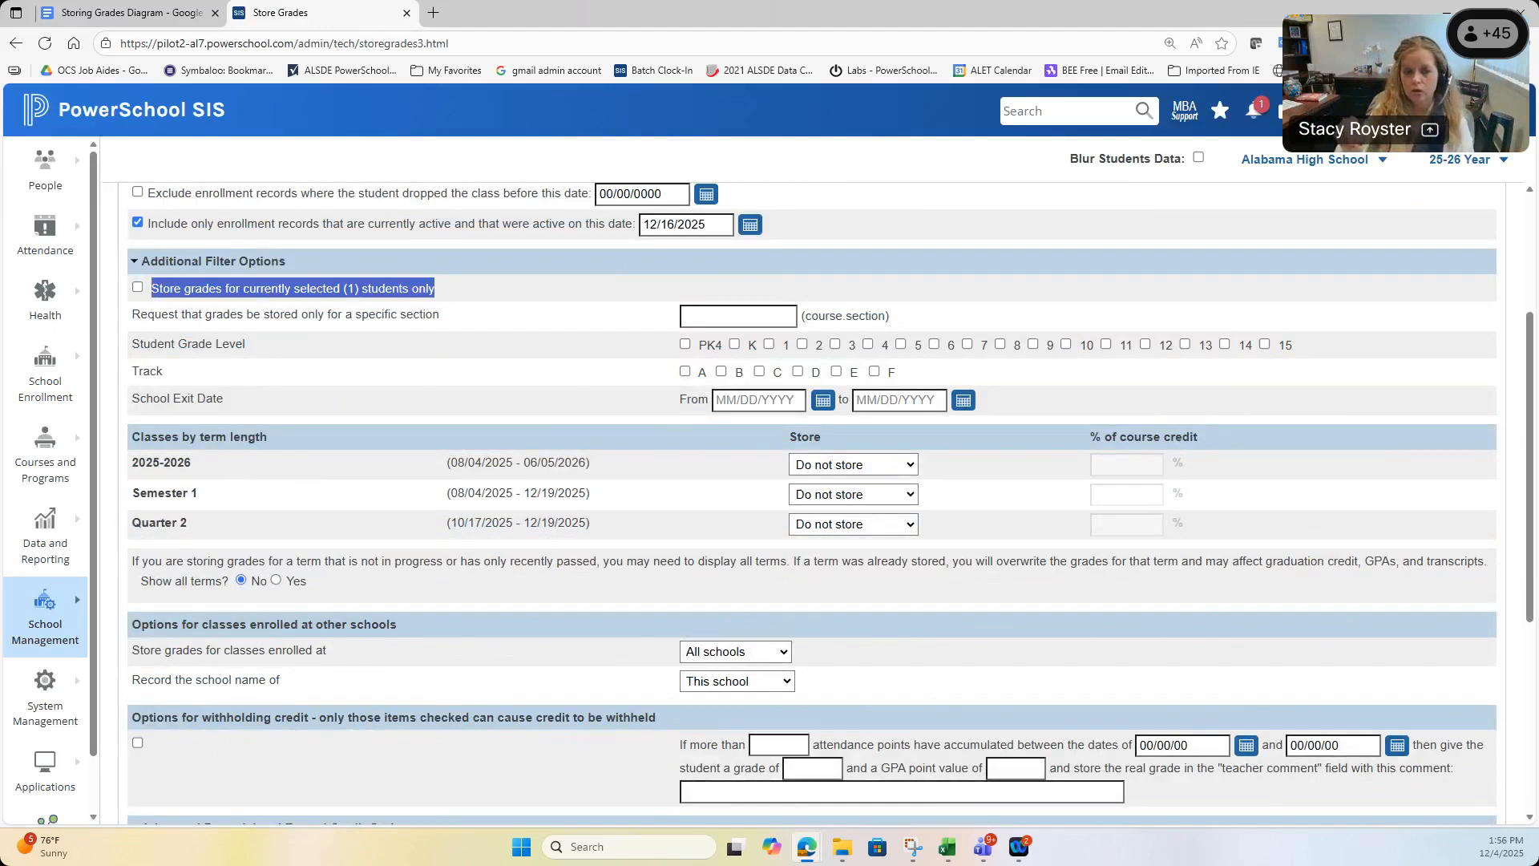
click(146, 290)
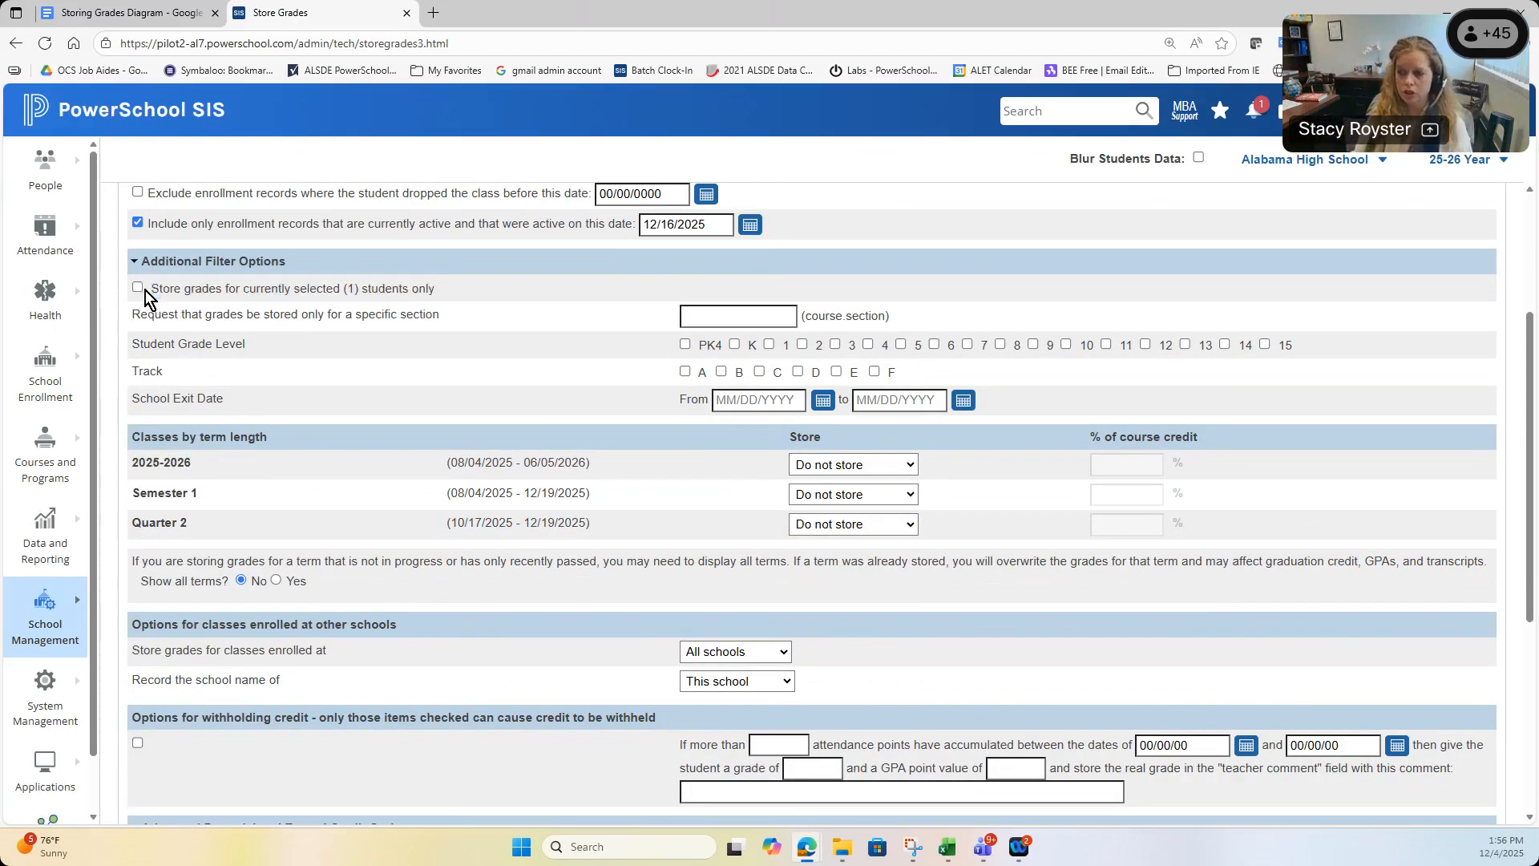
click(140, 290)
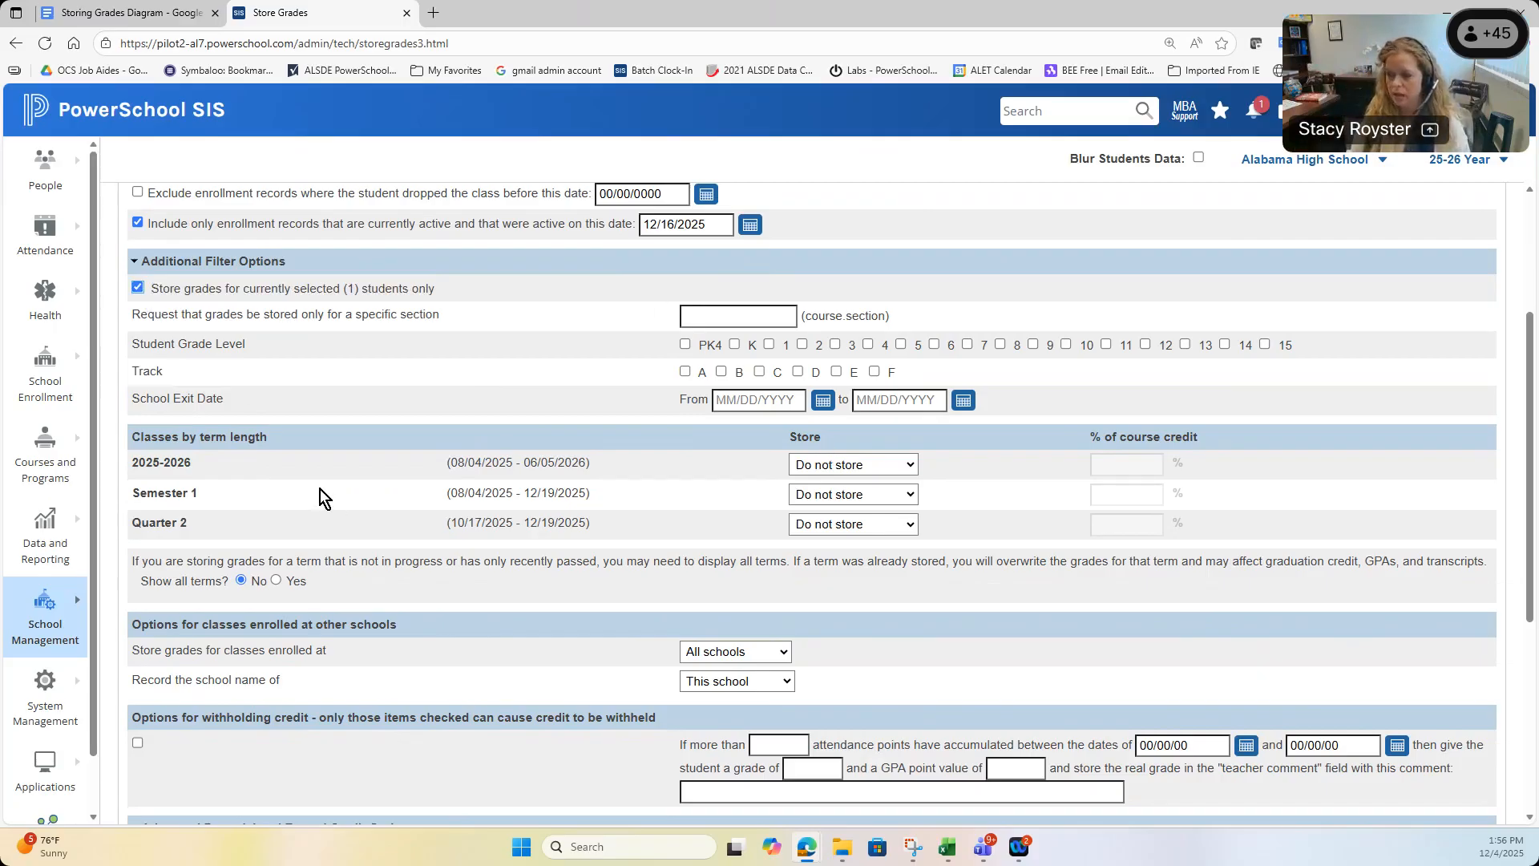
- Set the 2025-2026 classes to Store with no credit and store grades for classes enrolled at This school only
click(906, 471)
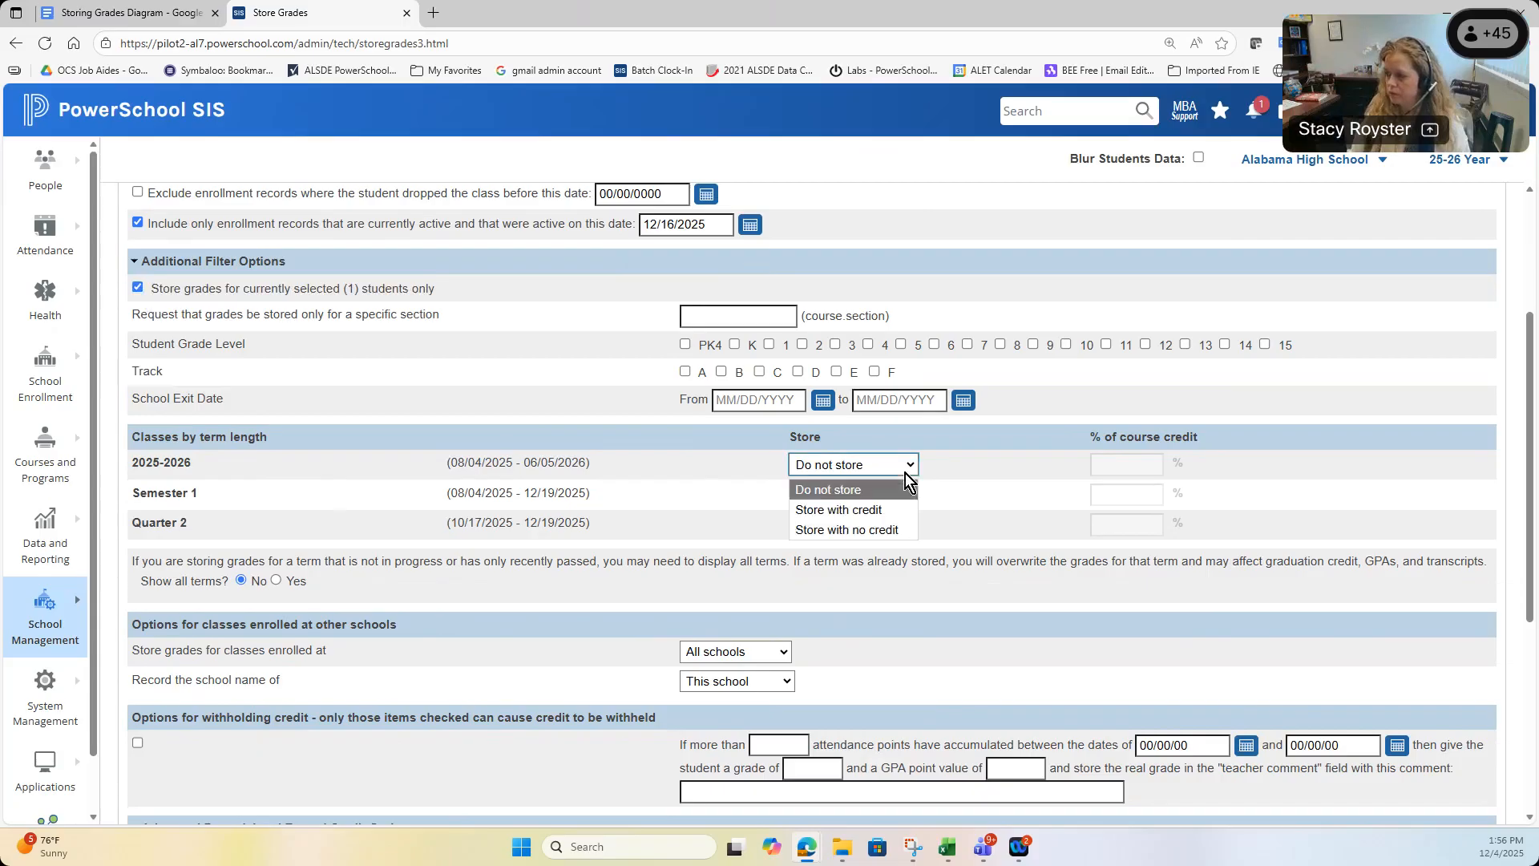
click(899, 530)
click(732, 653)
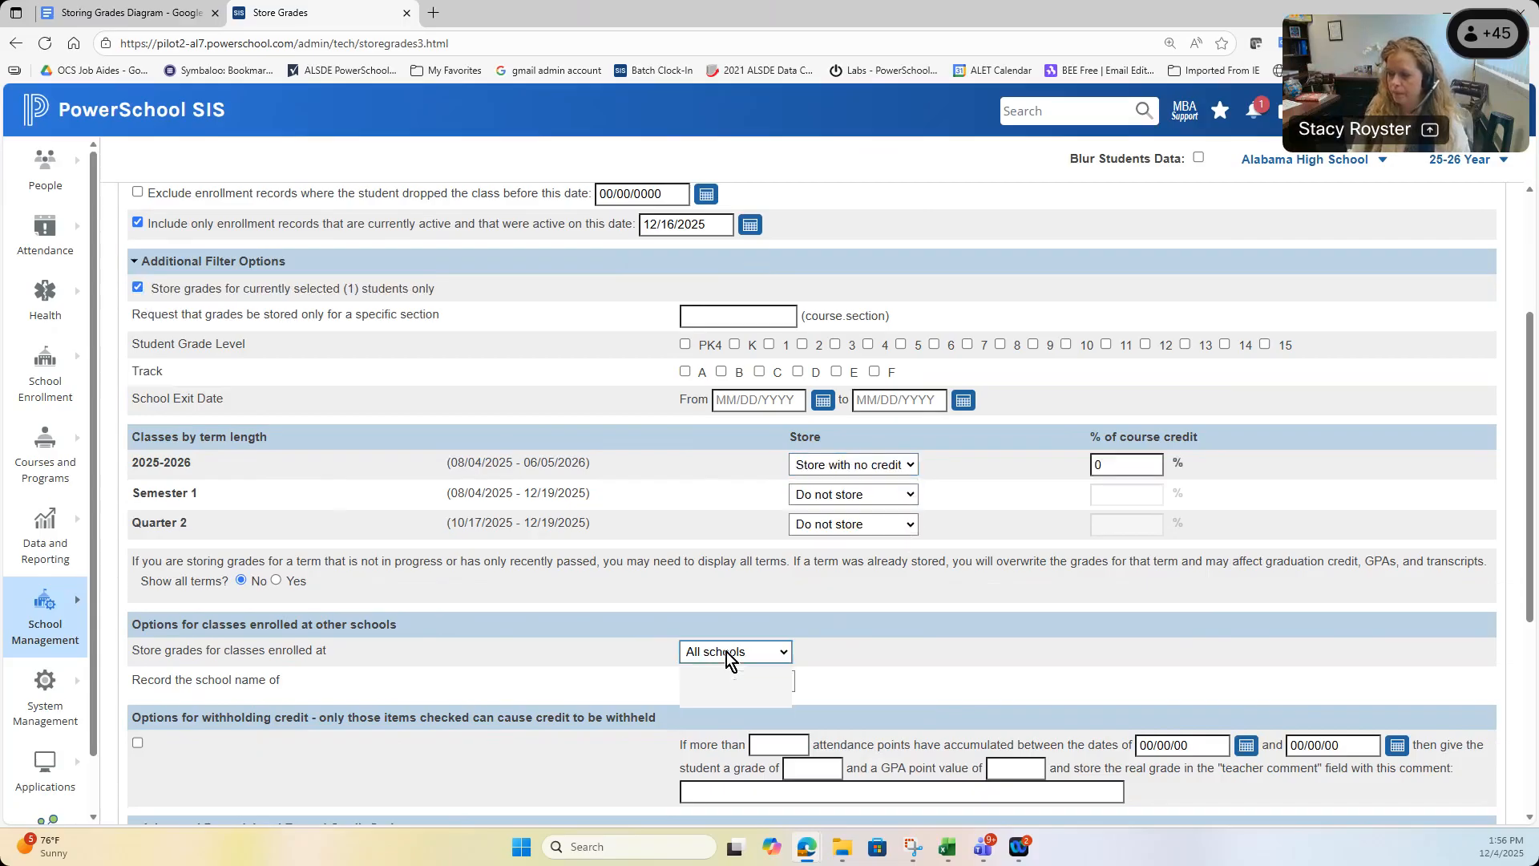
click(732, 702)
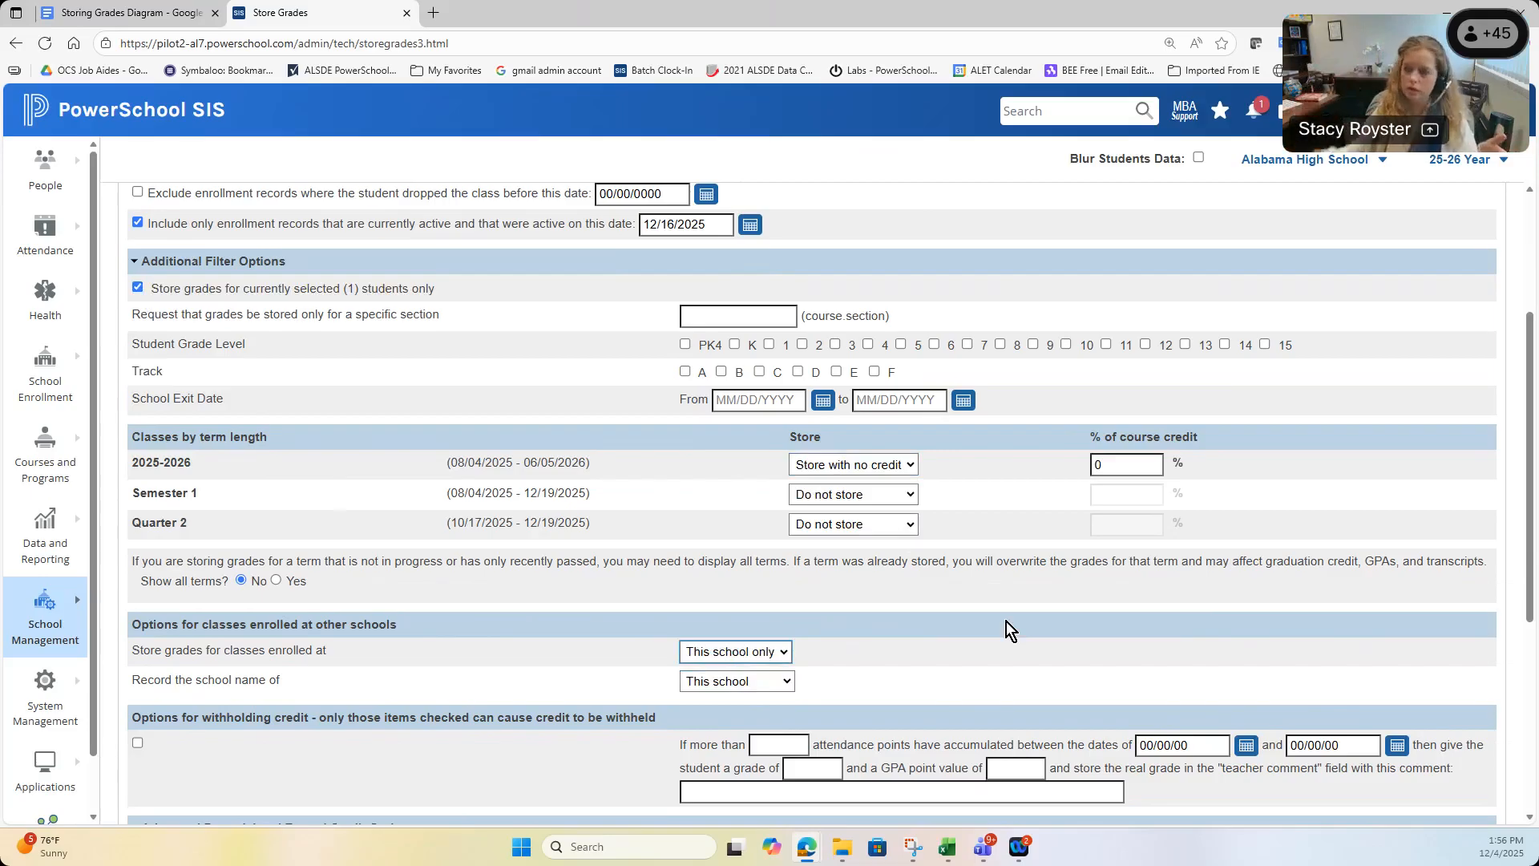
- Check the Store Grades settings and submit the X1 storing for the selected student
scroll(964, 570, up, 3)
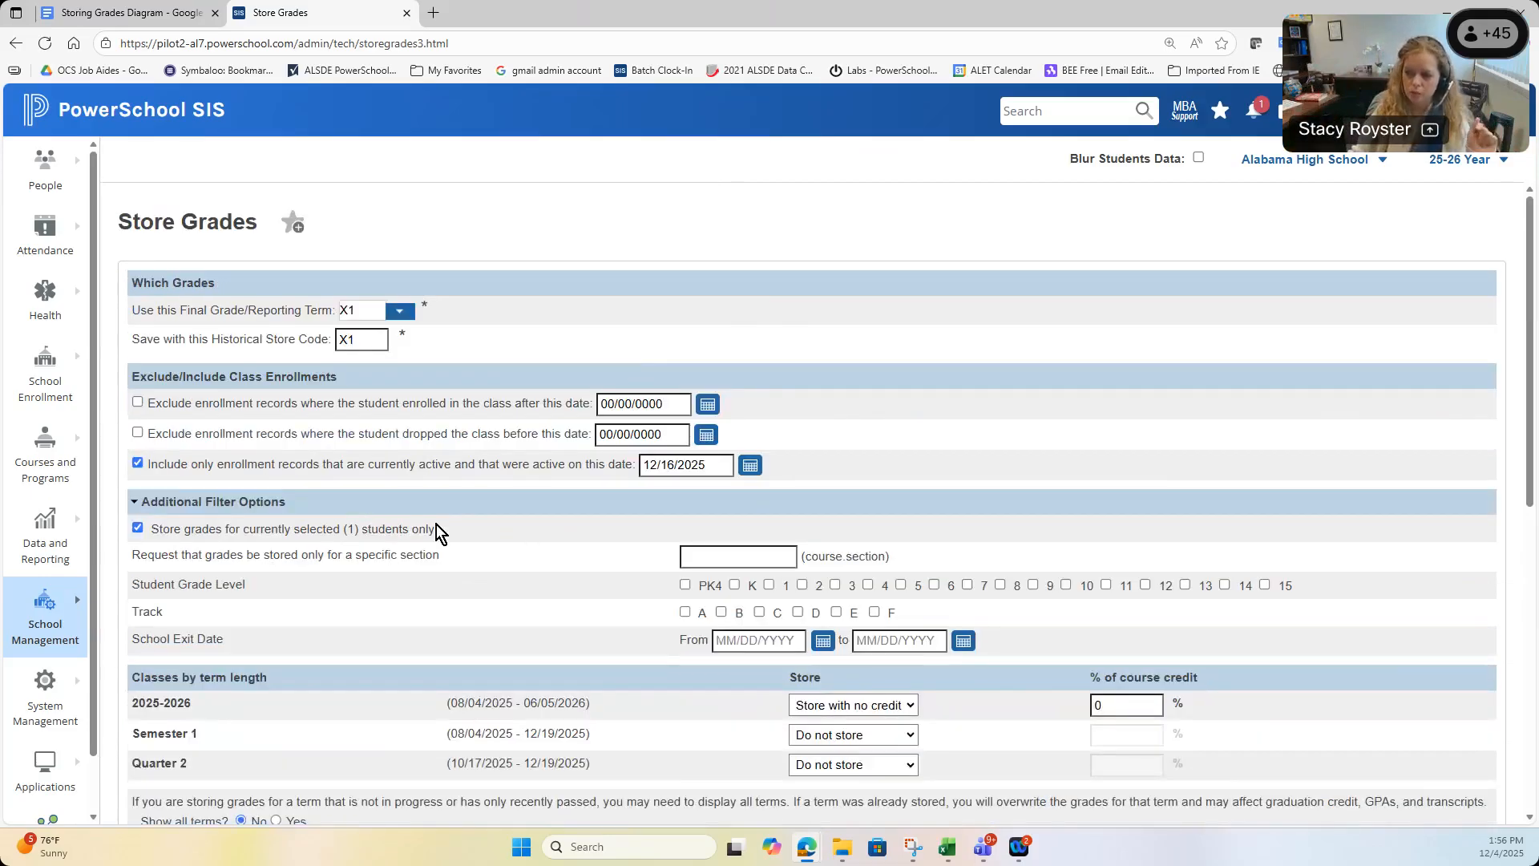
scroll(445, 522, down, 8)
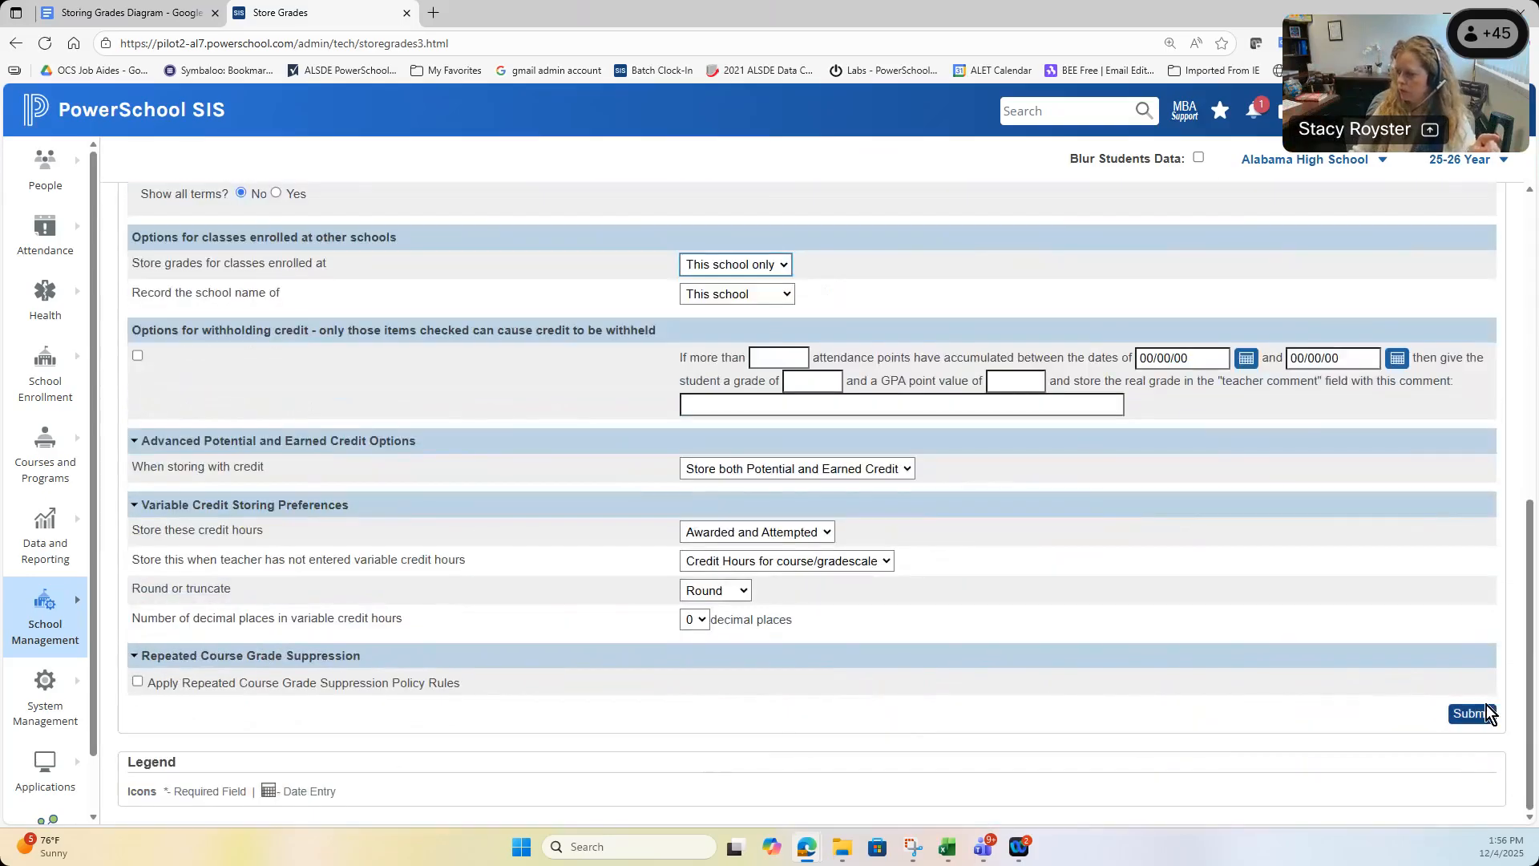
click(1487, 709)
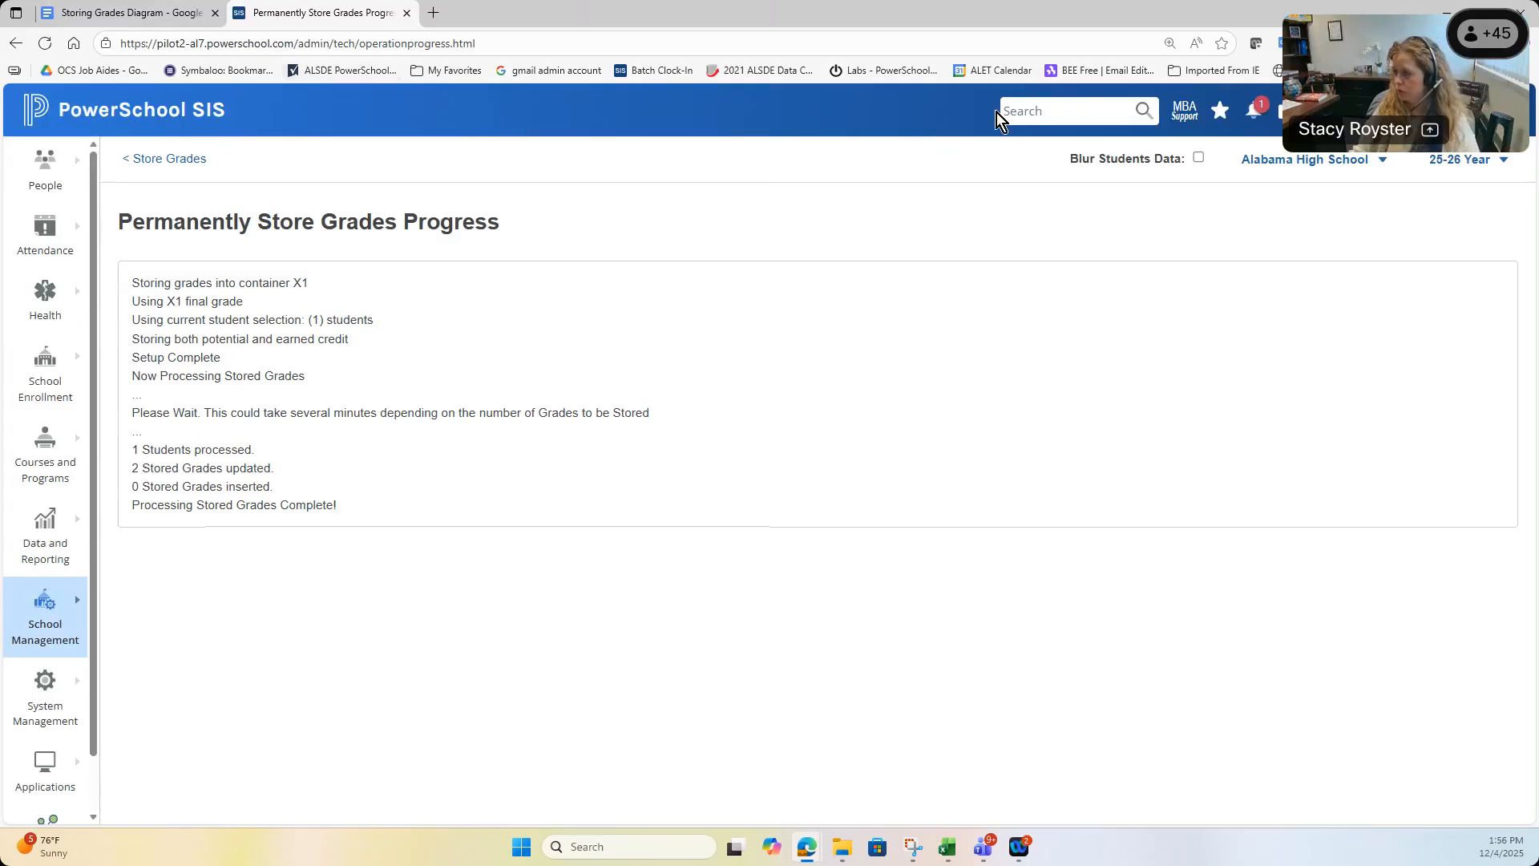
- Search for the same student by last name and open the student's Historical Course Grades
click(1053, 112)
text(george)
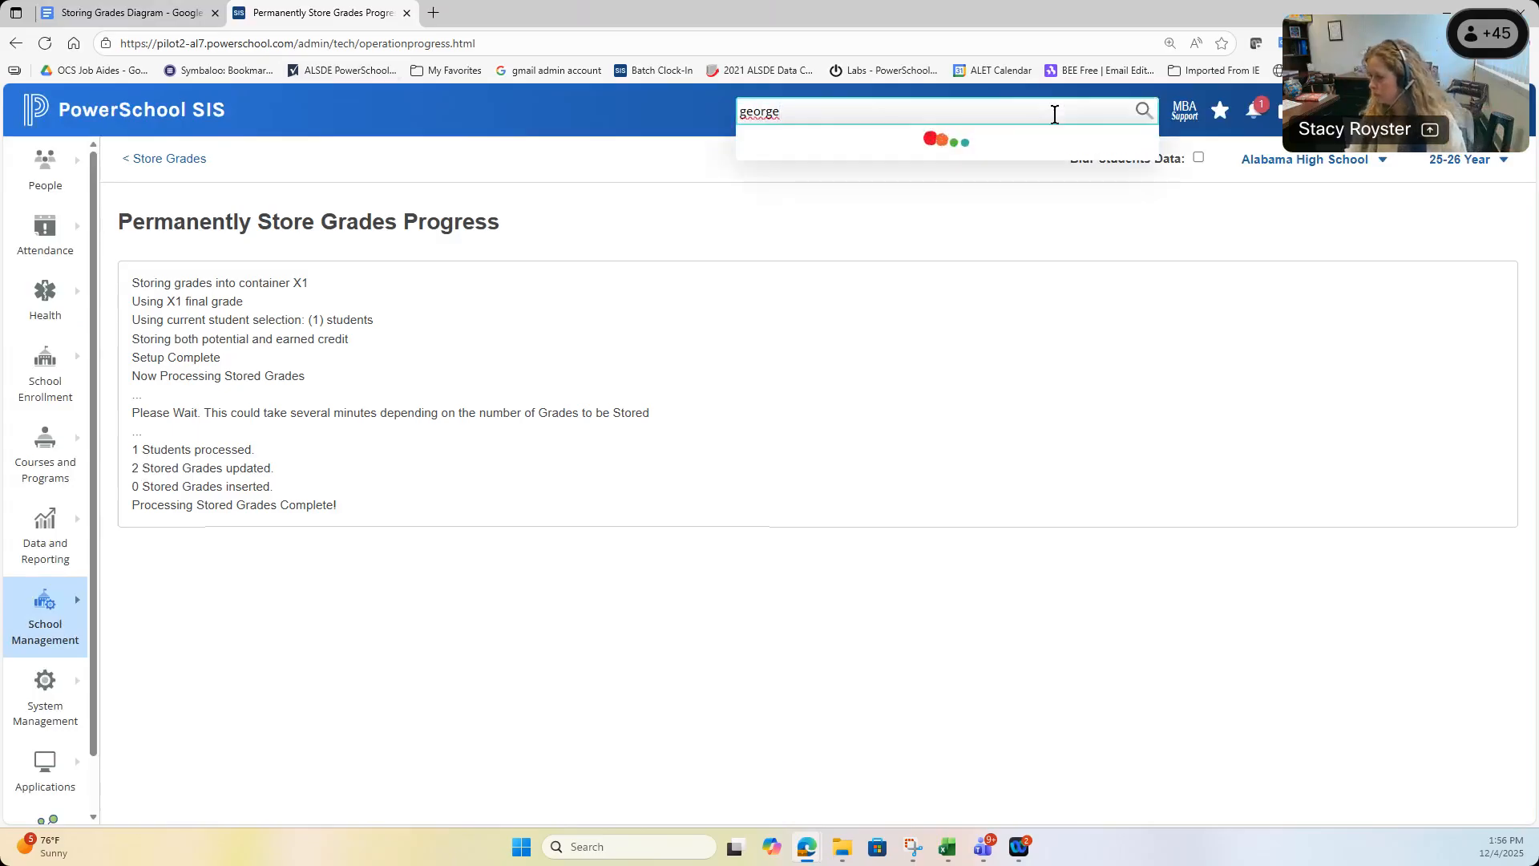
click(841, 187)
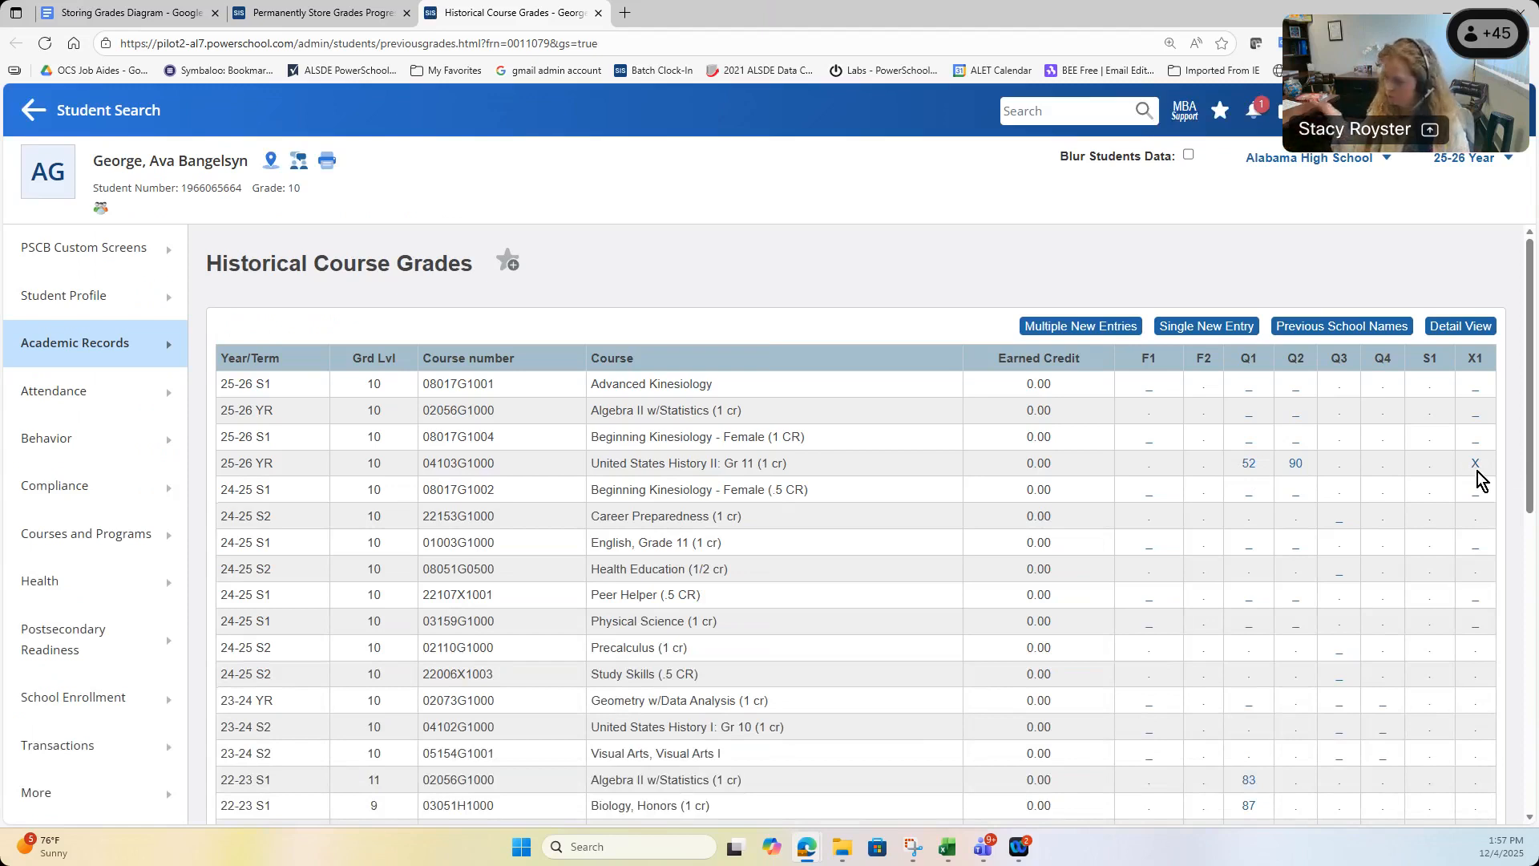
- Open the stored X1 grade for United States History II and examine its grade, credit and calculation settings
key(F5)
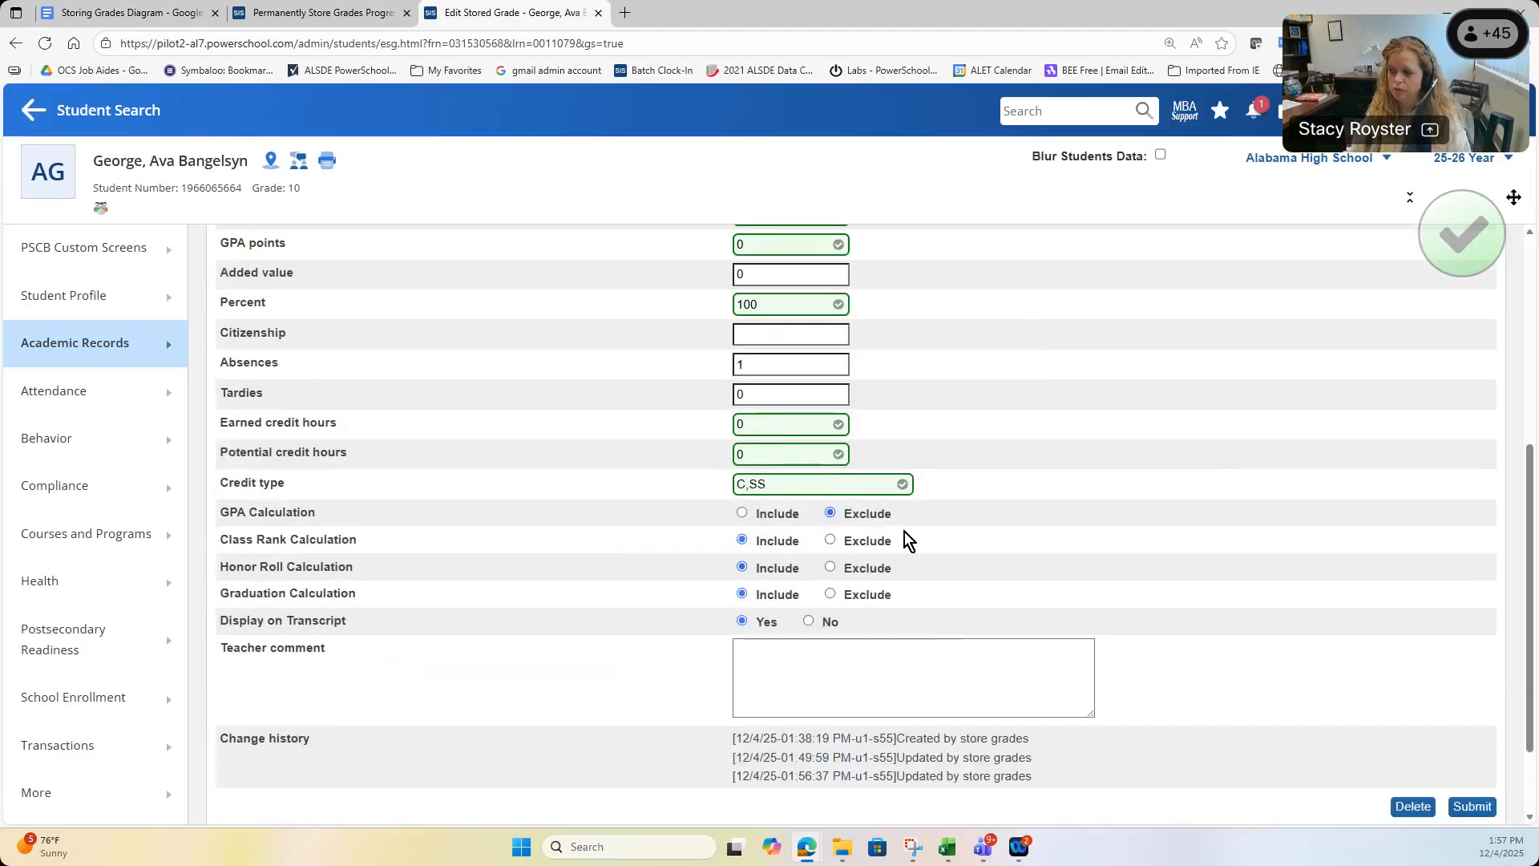
scroll(954, 560, up, 4)
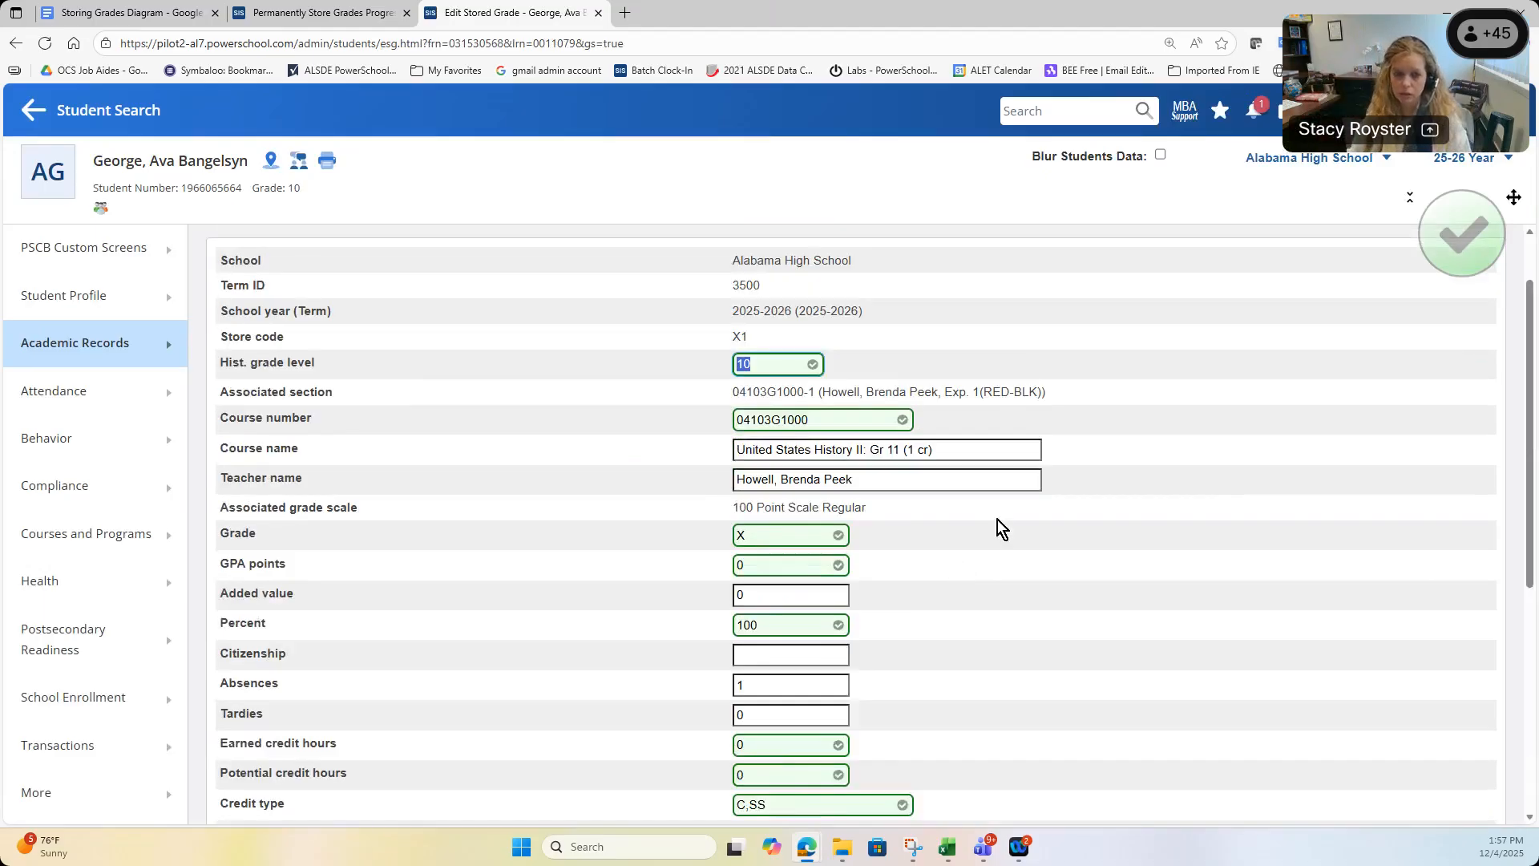
scroll(1002, 518, up, 1)
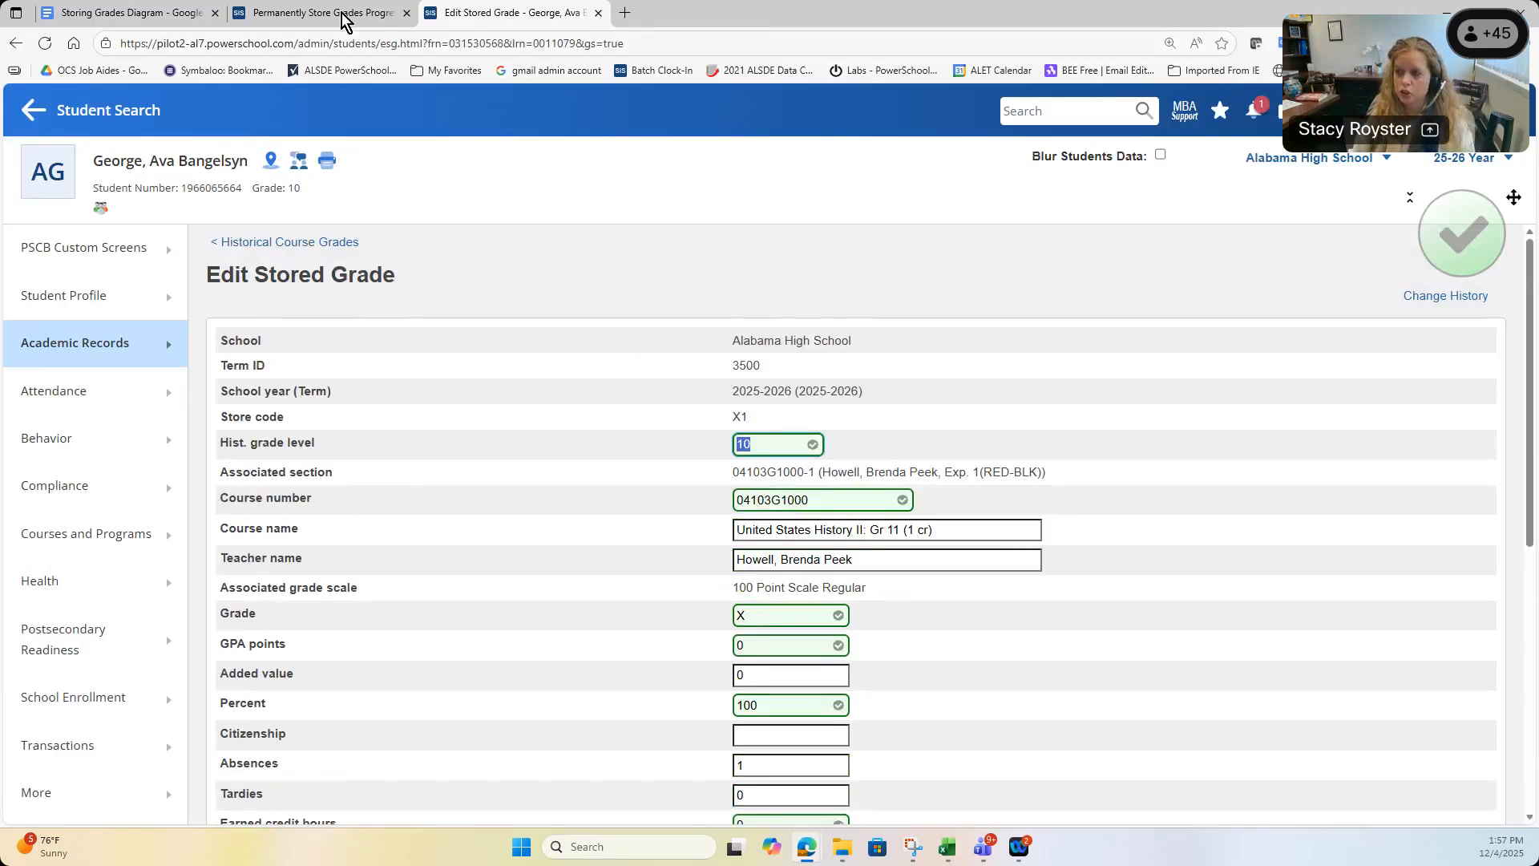
- Return to Store Grades and set both the final grade/reporting term and the historical store code to Q2
click(280, 14)
click(164, 159)
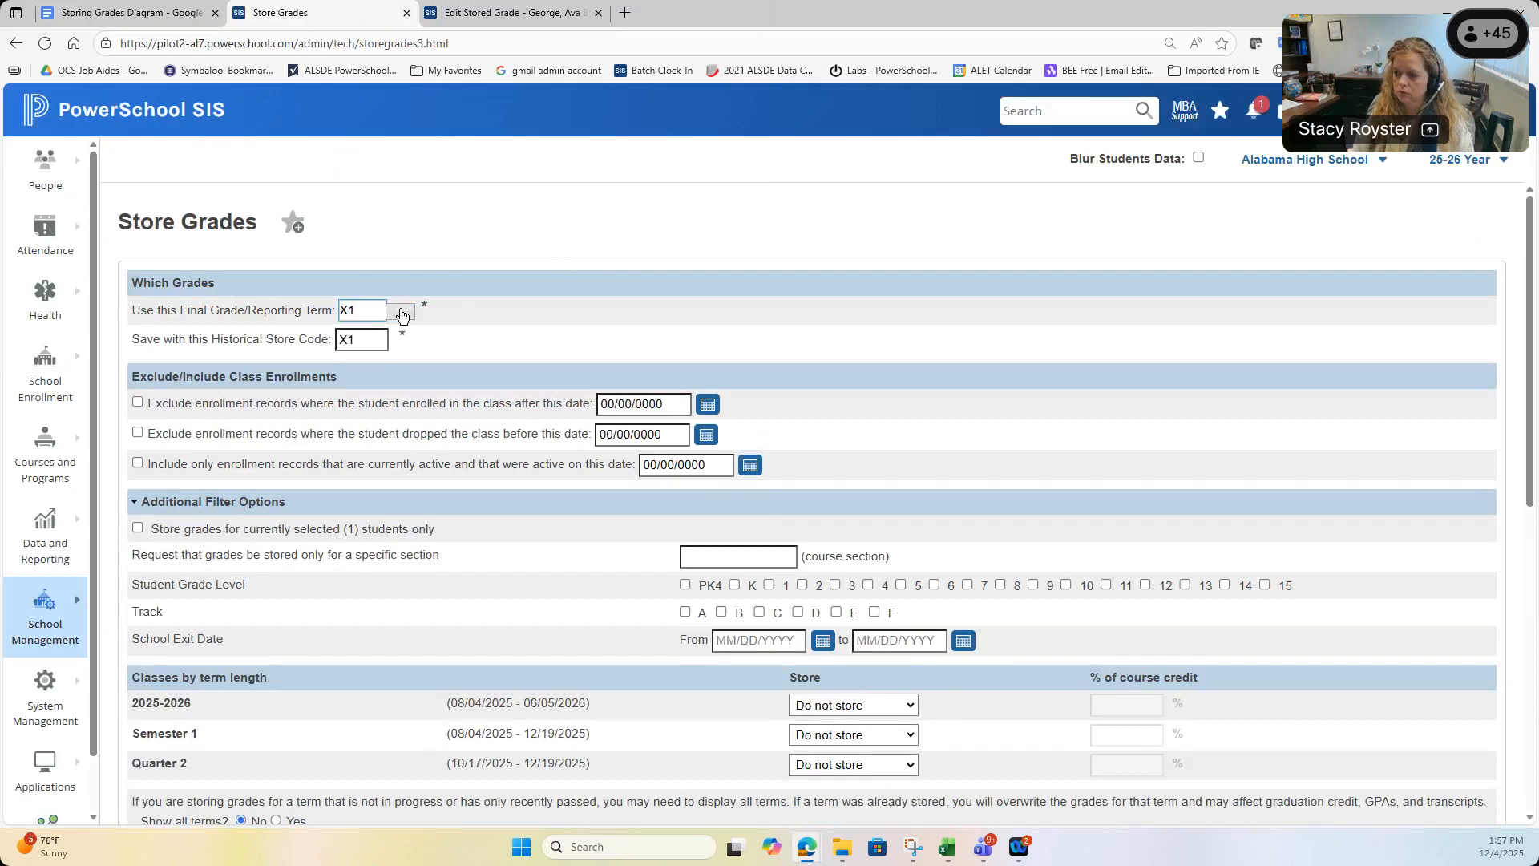
click(399, 311)
click(354, 382)
key(Tab)
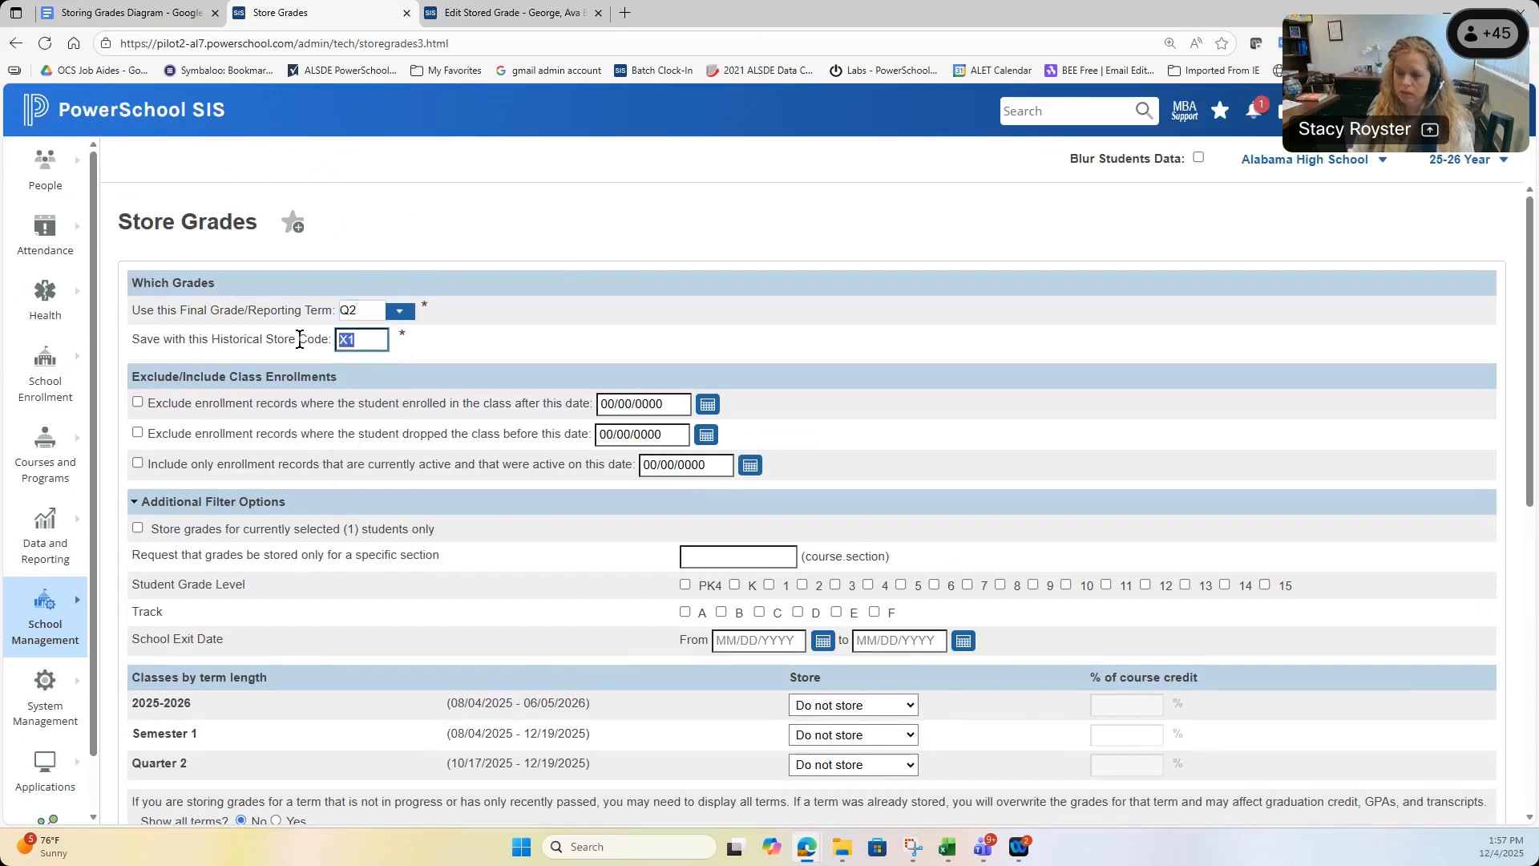
text(Q2)
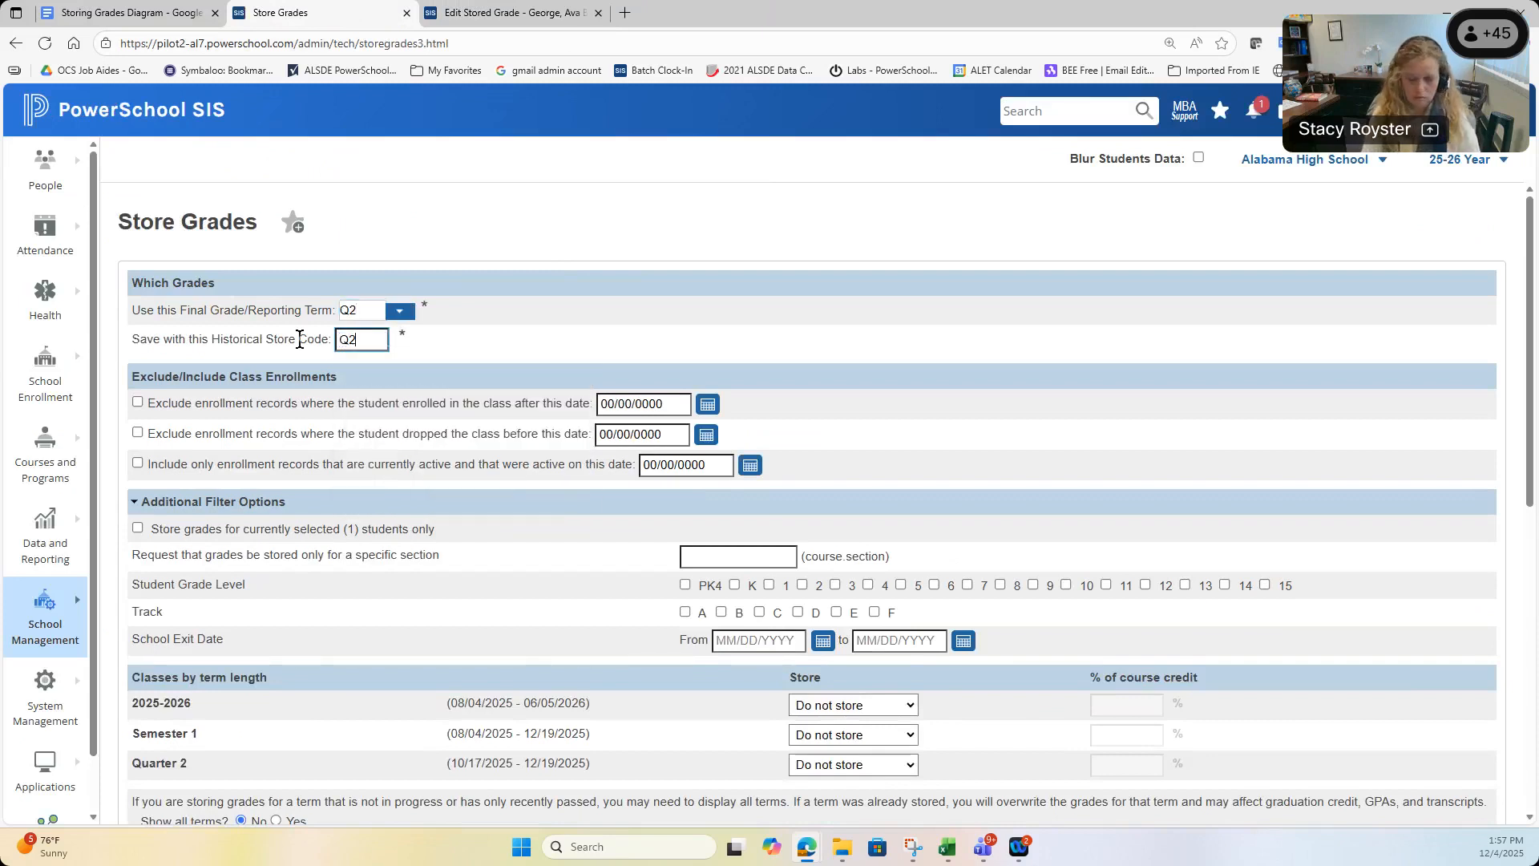
- Include only enrollment records active on 12/16/2025 and limit grade storing to the currently selected student
click(139, 463)
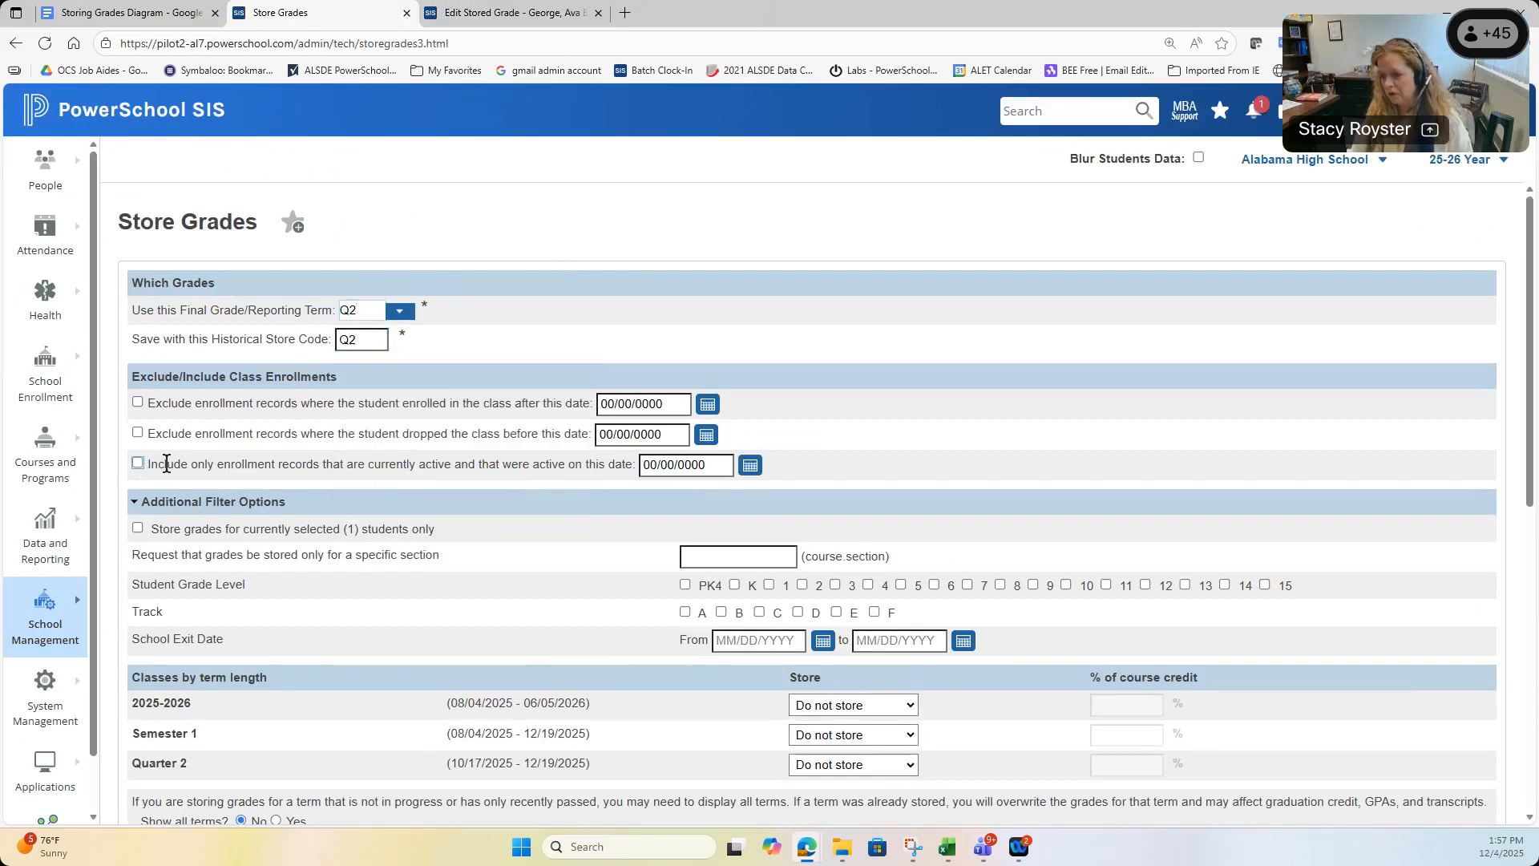
click(750, 465)
click(715, 601)
scroll(942, 431, down, 2)
click(138, 368)
- Set the 2025-2026, Semester 1 and Quarter 2 classes all to Store with no credit
click(882, 550)
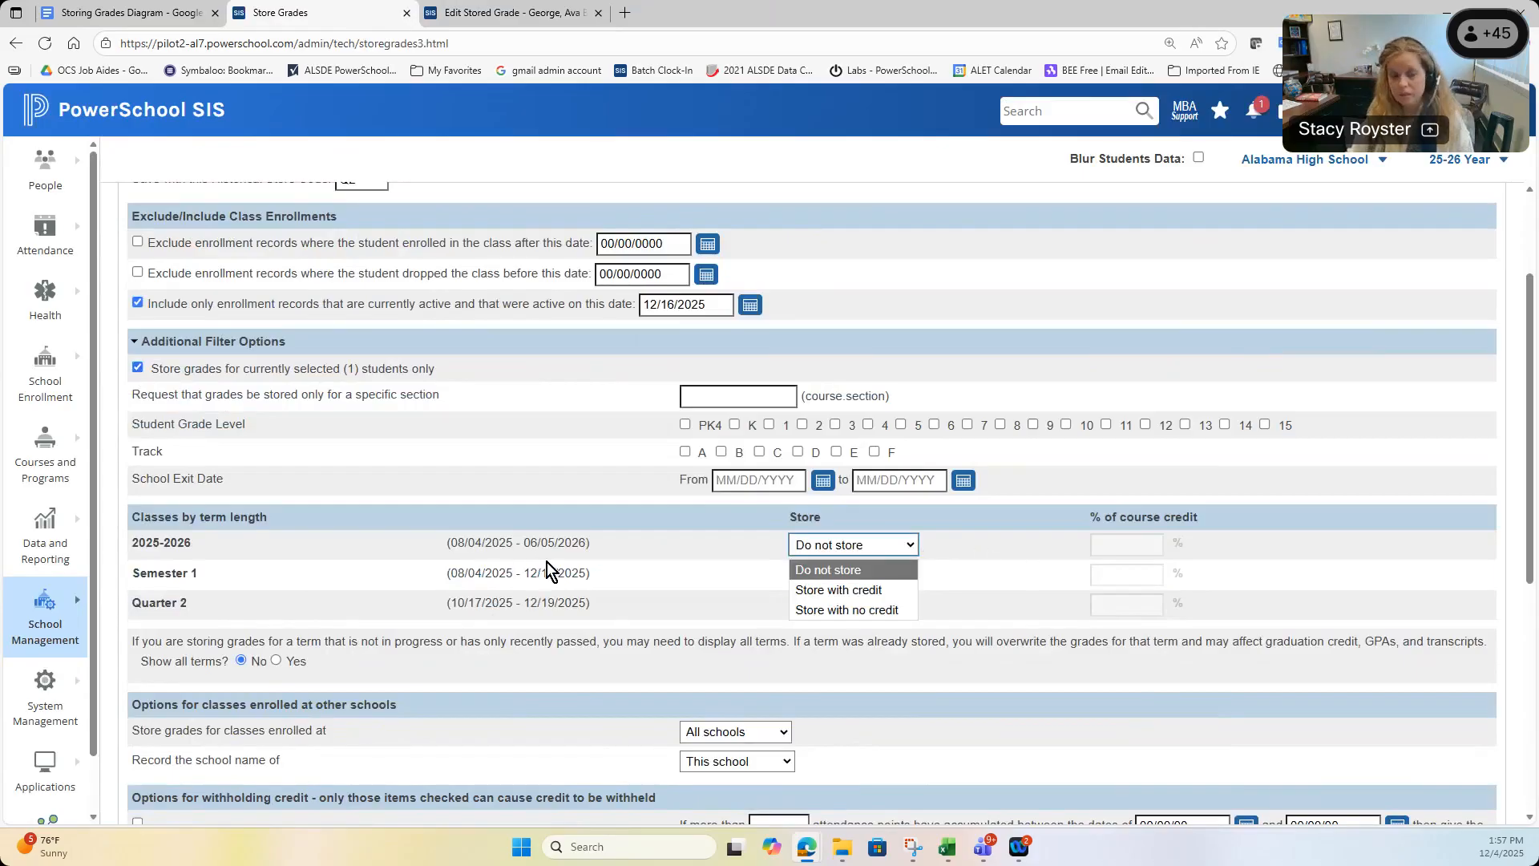
click(838, 609)
click(830, 576)
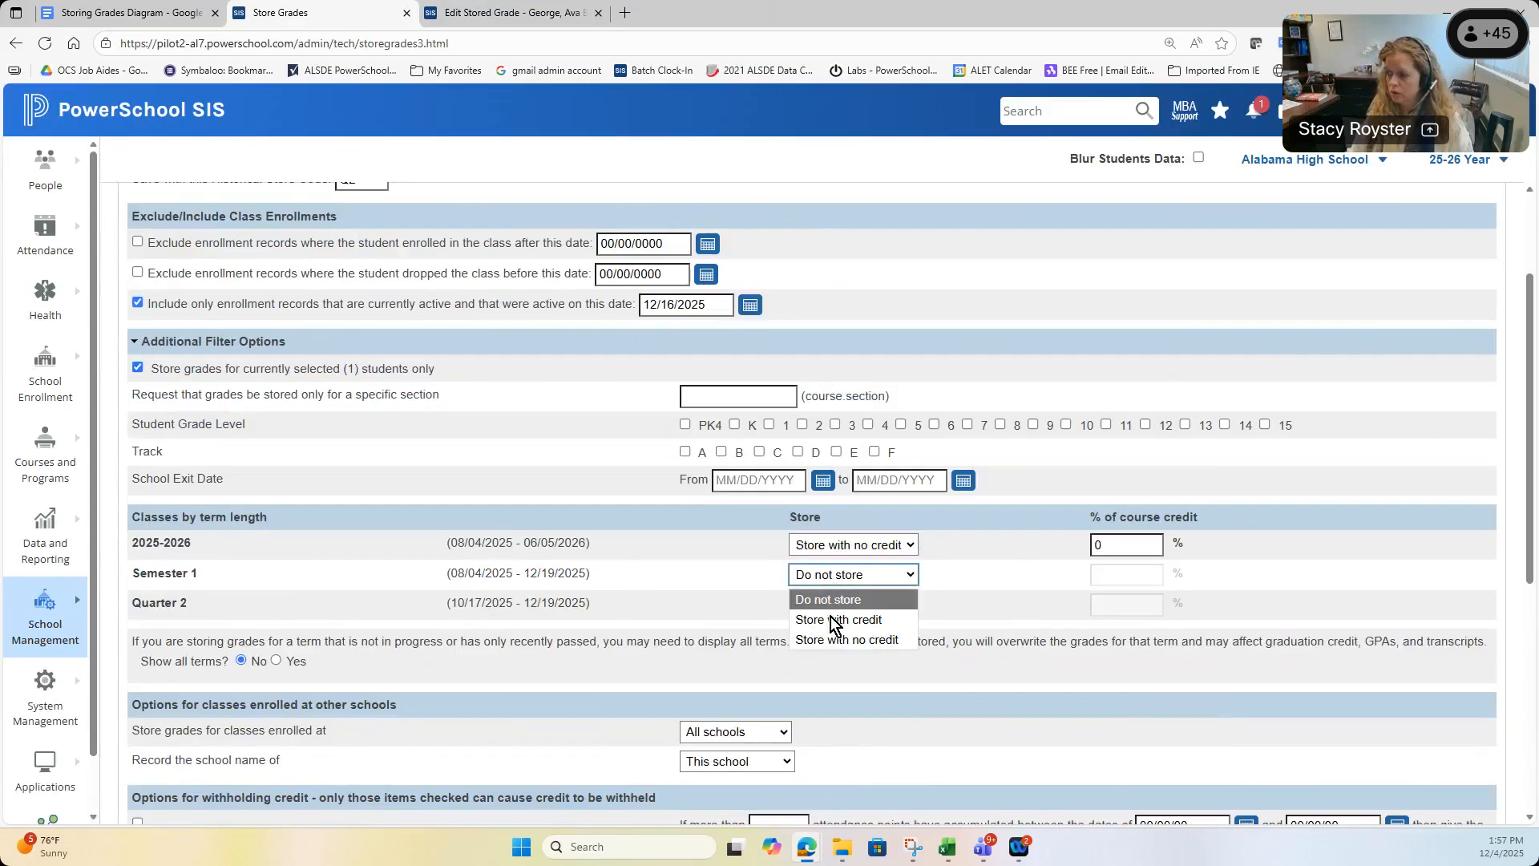
click(833, 619)
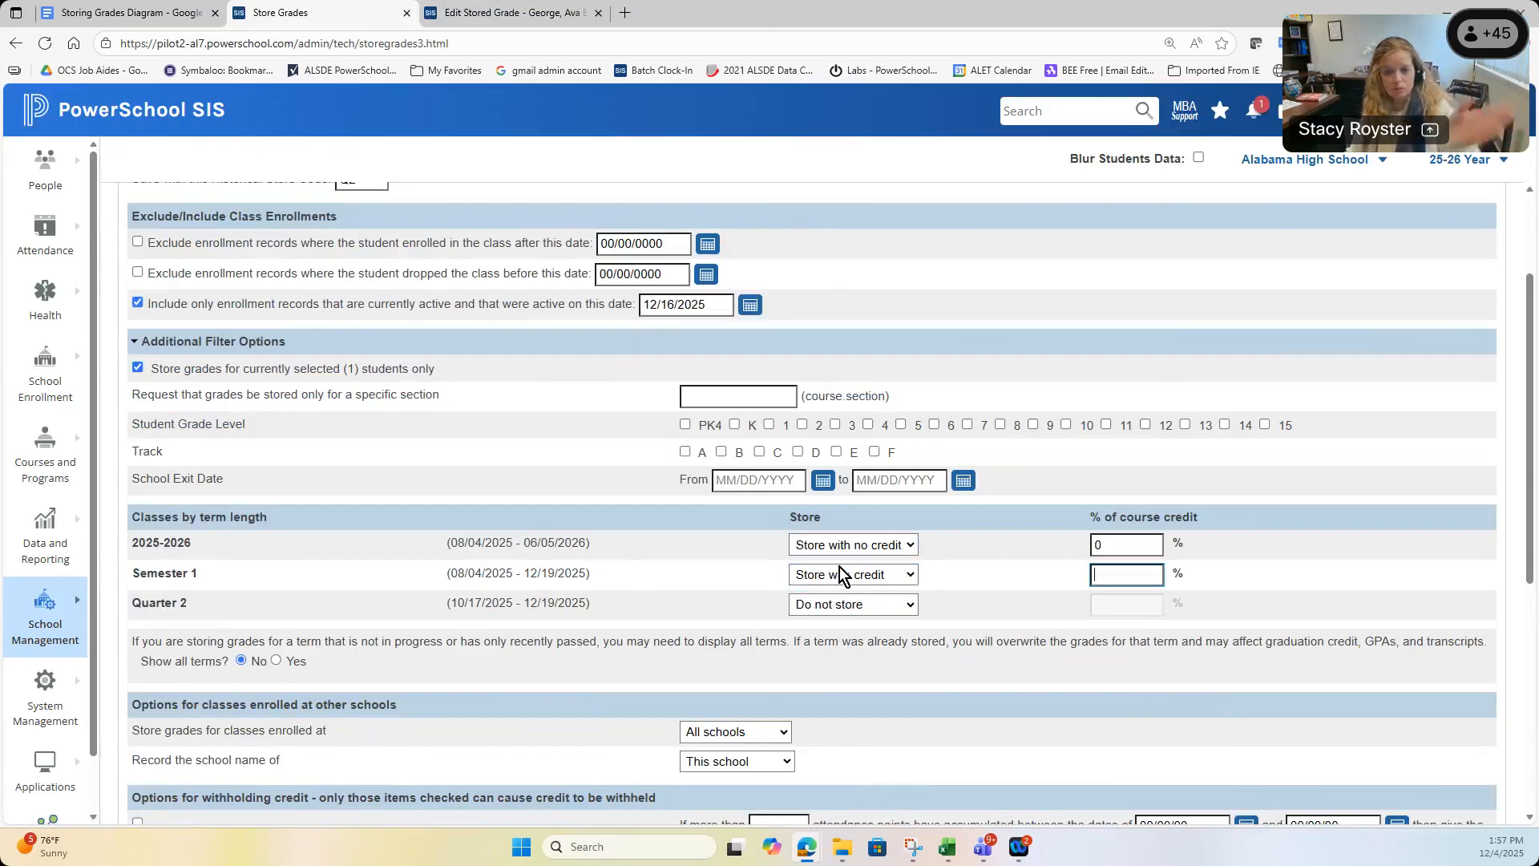
click(851, 611)
click(856, 689)
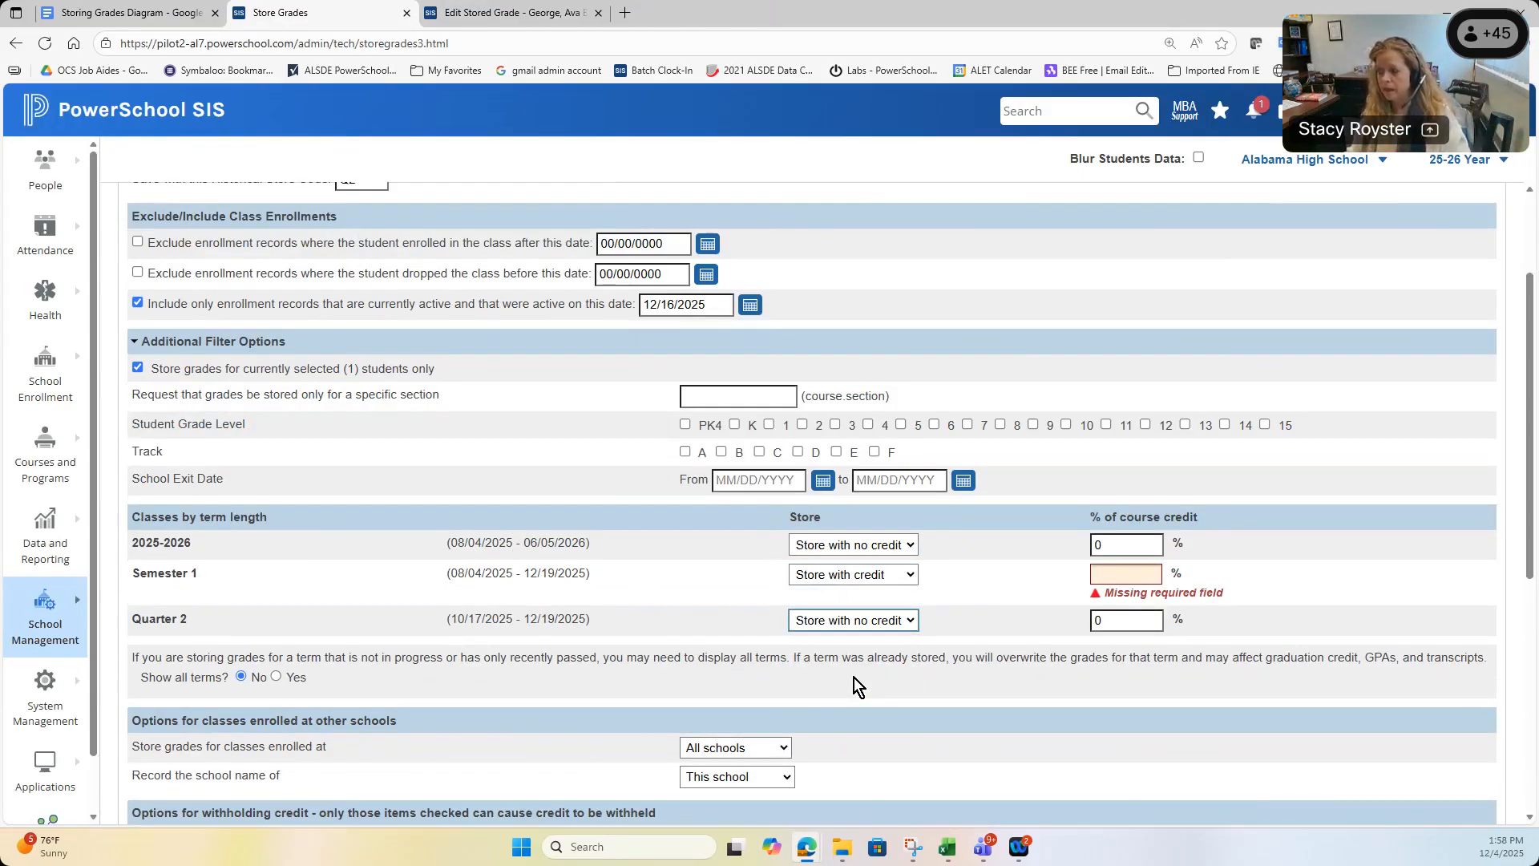
click(906, 587)
click(890, 644)
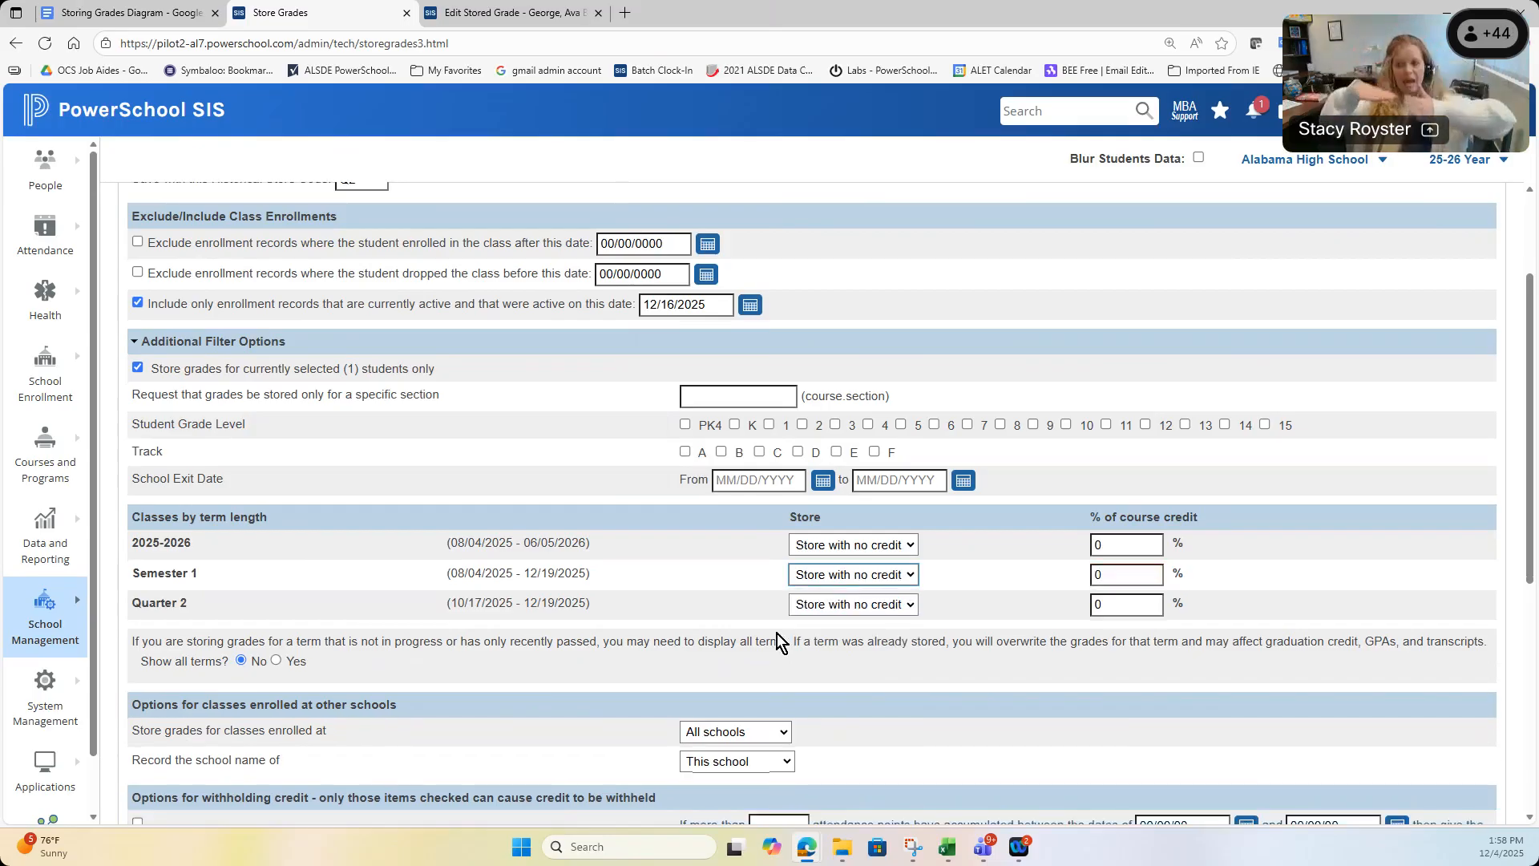
- Store grades for classes enrolled at This school only and submit the Q2 storing
scroll(776, 634, down, 2)
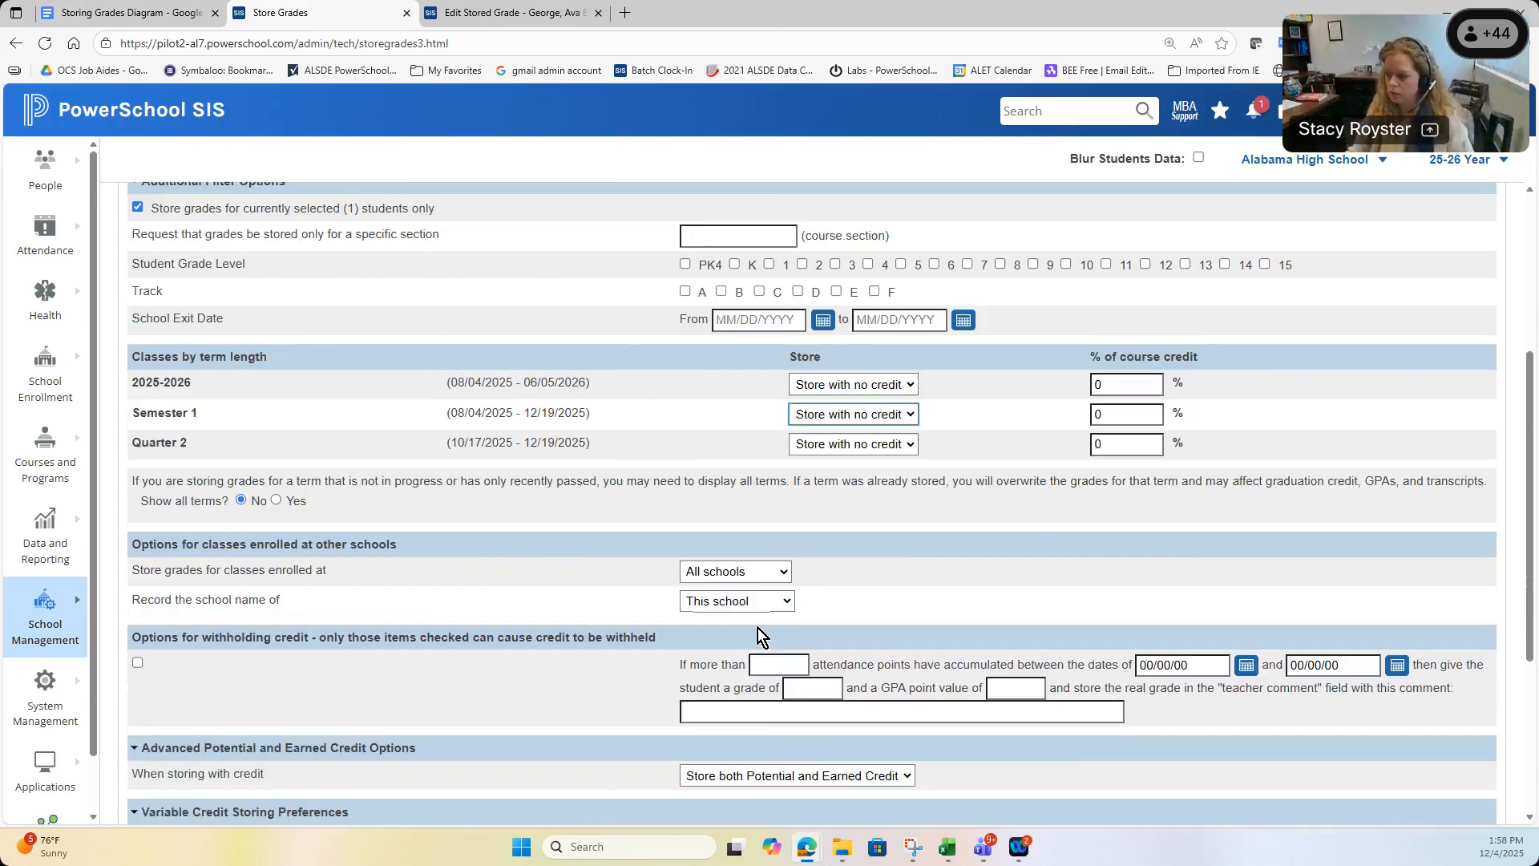
click(735, 572)
click(734, 617)
scroll(927, 628, down, 4)
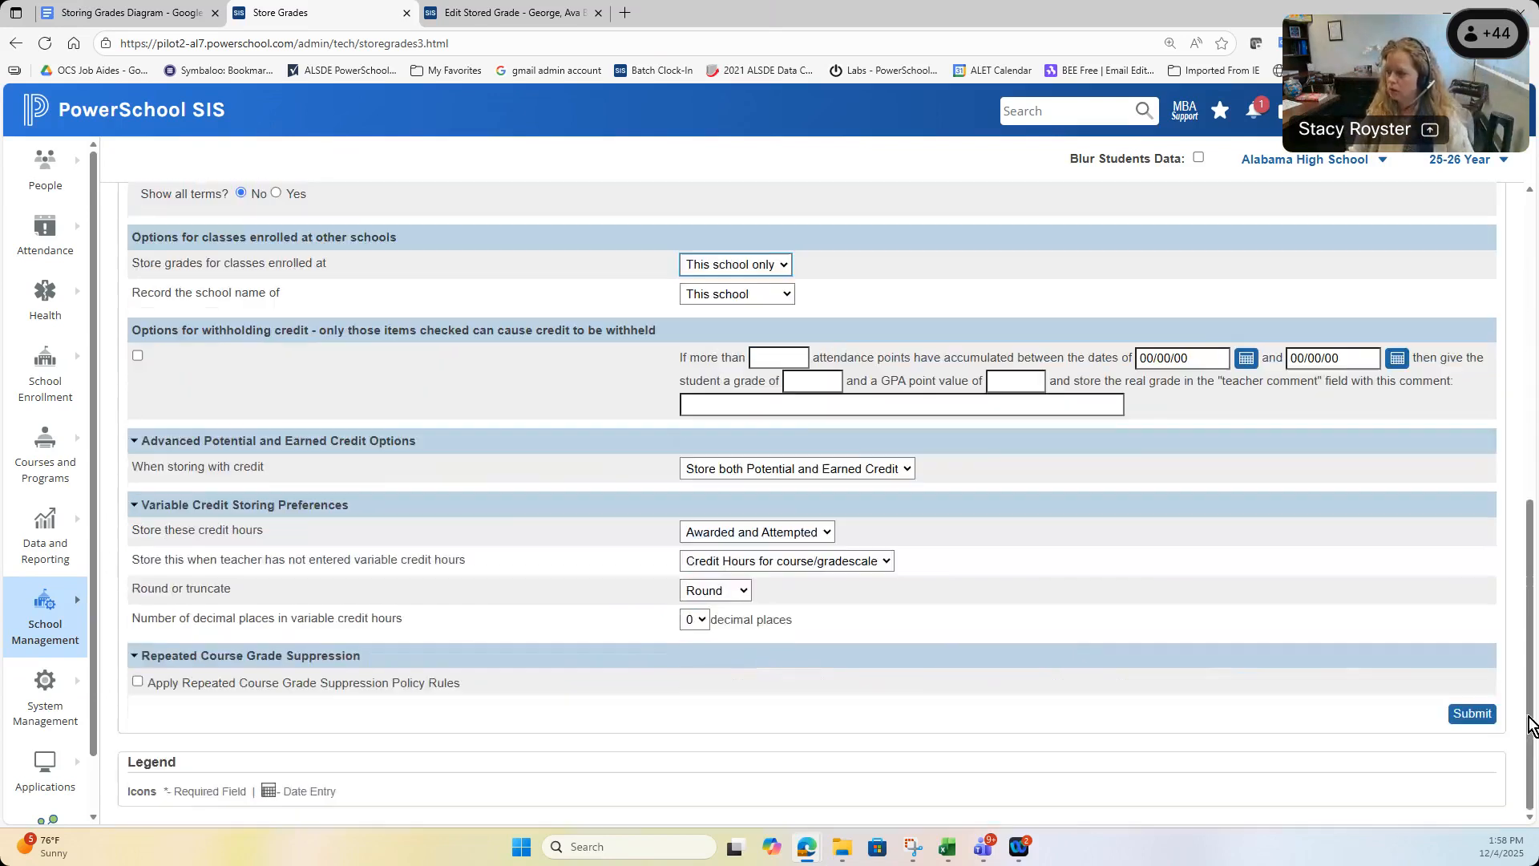
click(1471, 714)
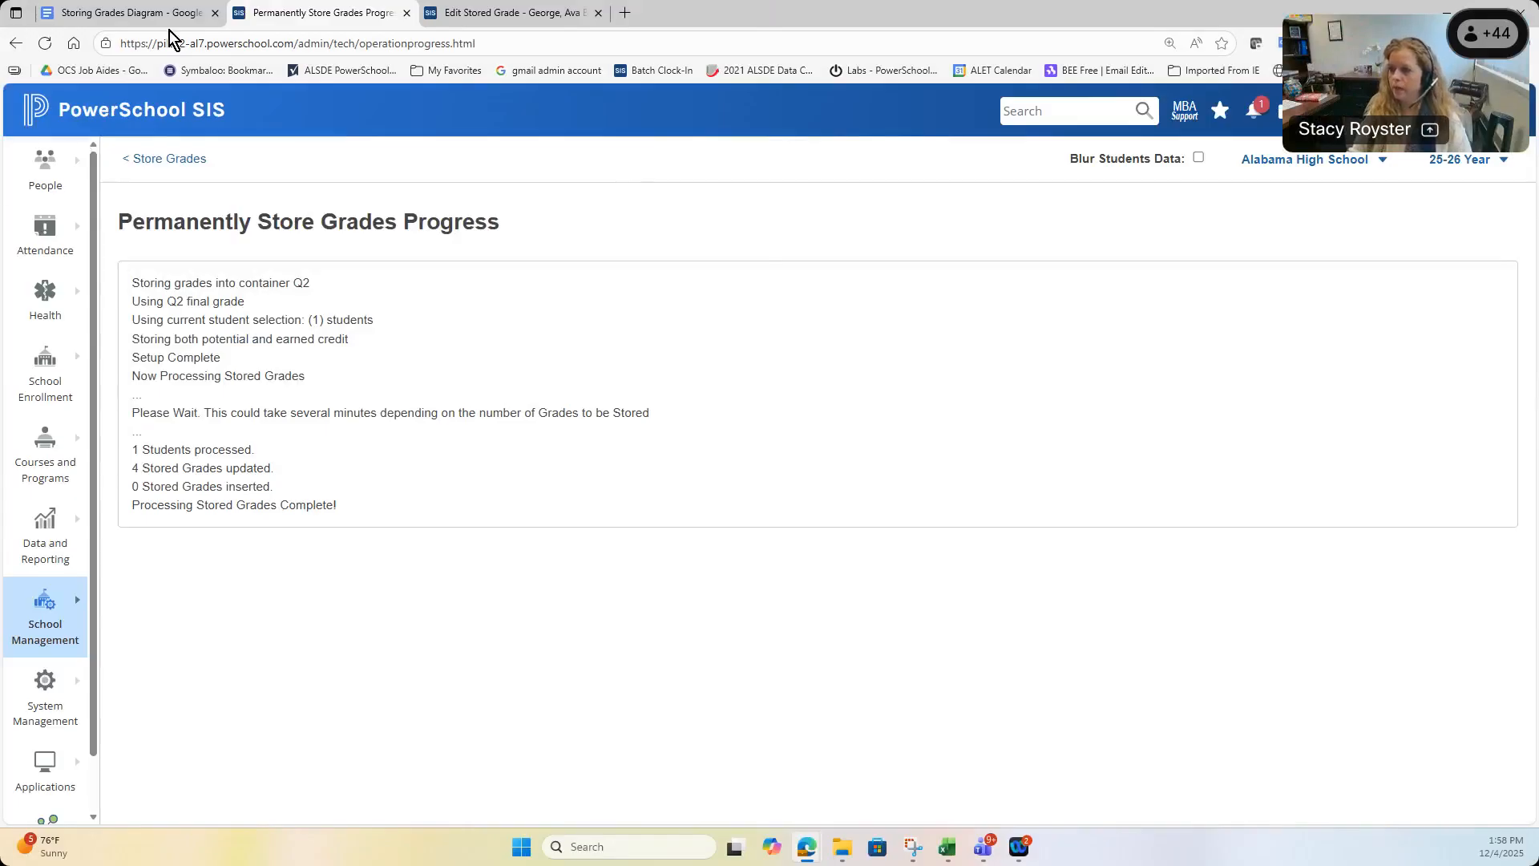
- Return to the start page and switch the school from Alabama High School to District Office
click(152, 109)
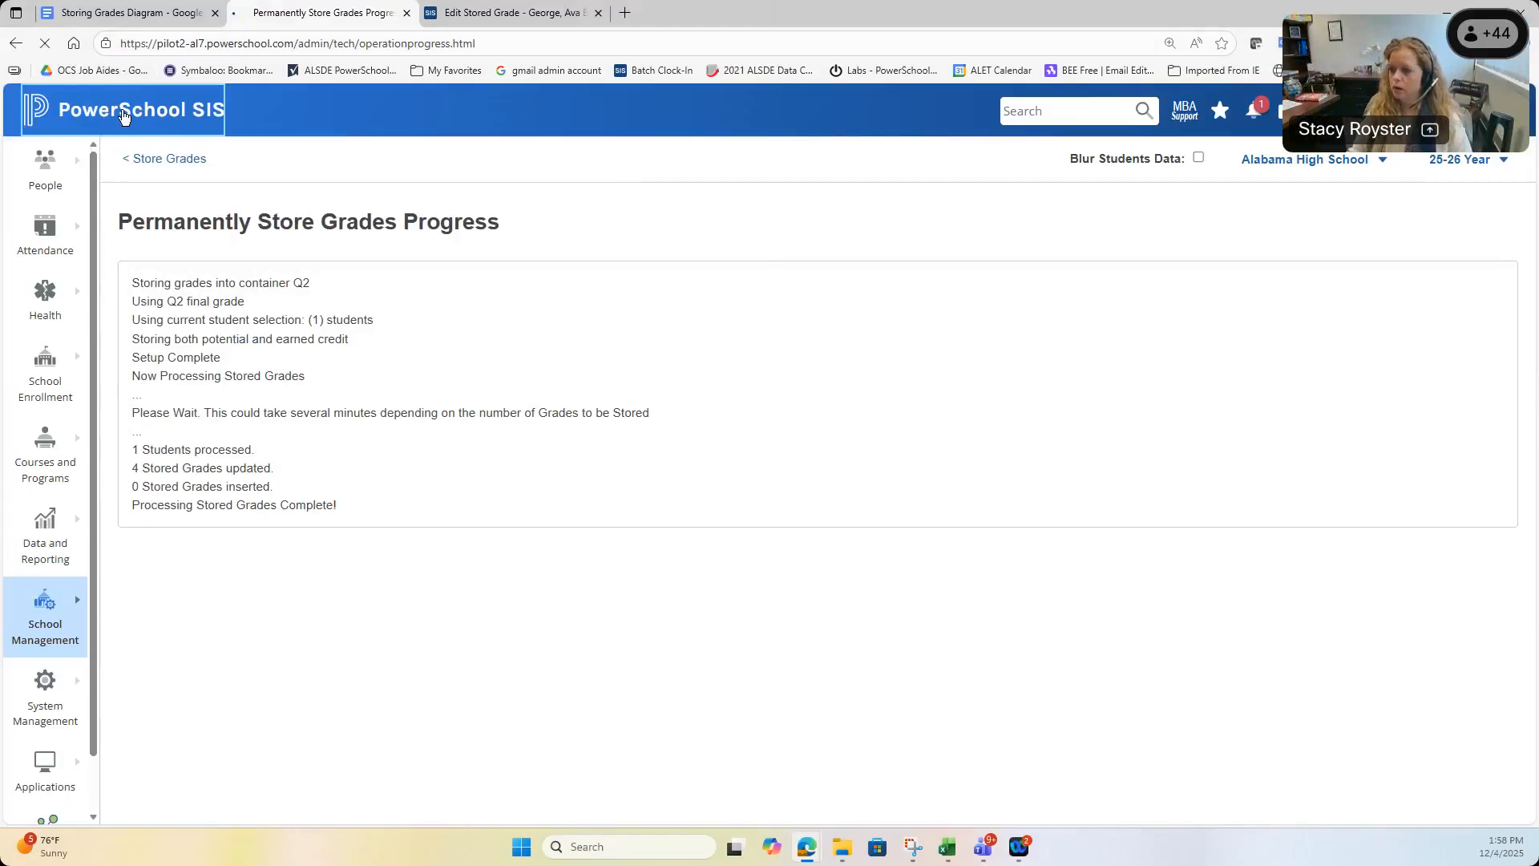
click(40, 629)
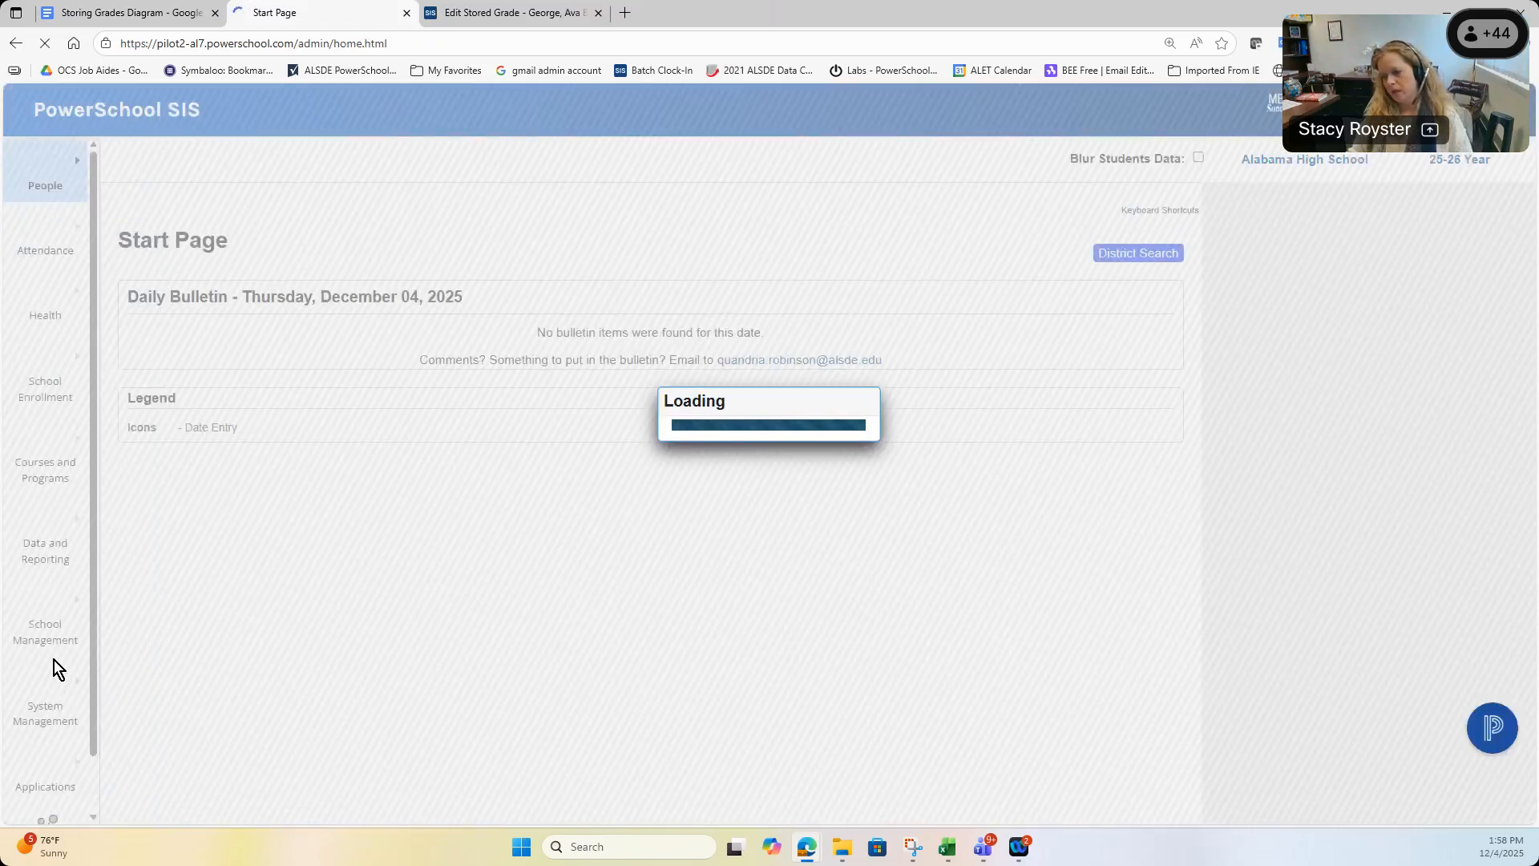
click(55, 660)
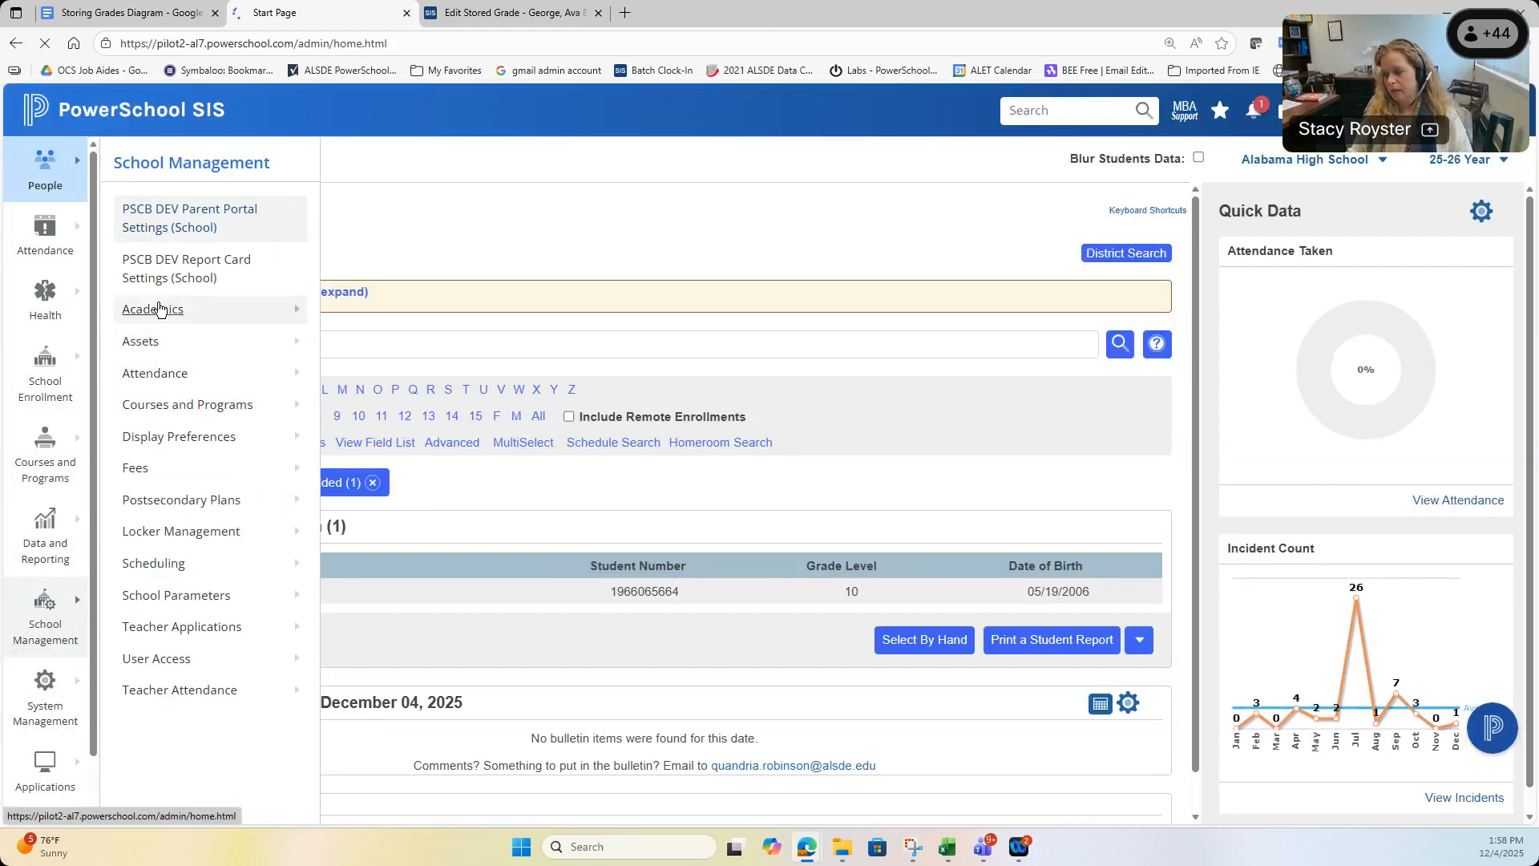
mouse_move(158, 309)
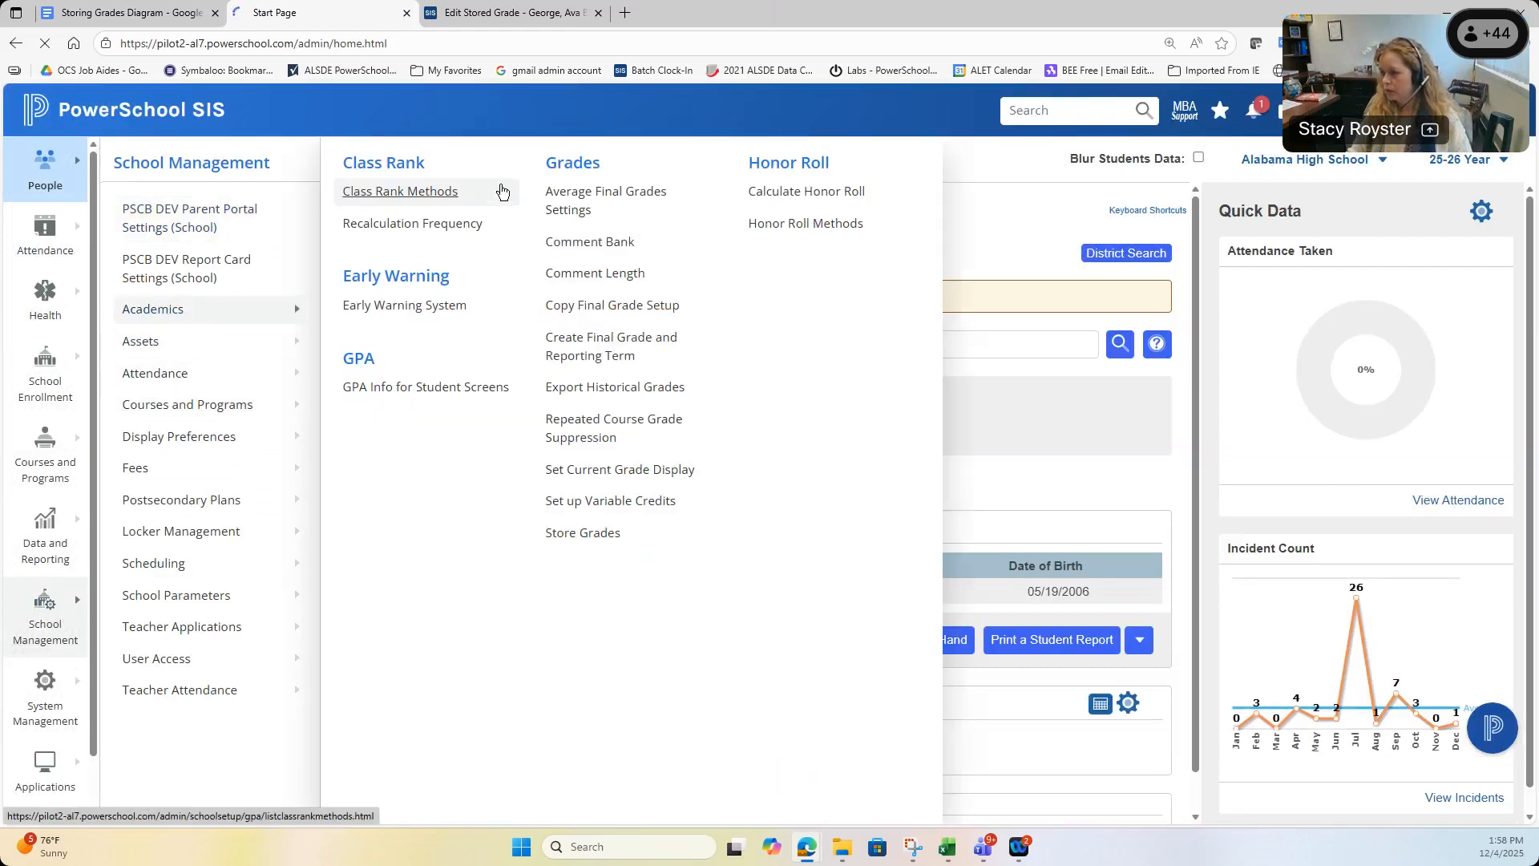
click(1336, 170)
scroll(1192, 671, down, 2)
click(1192, 667)
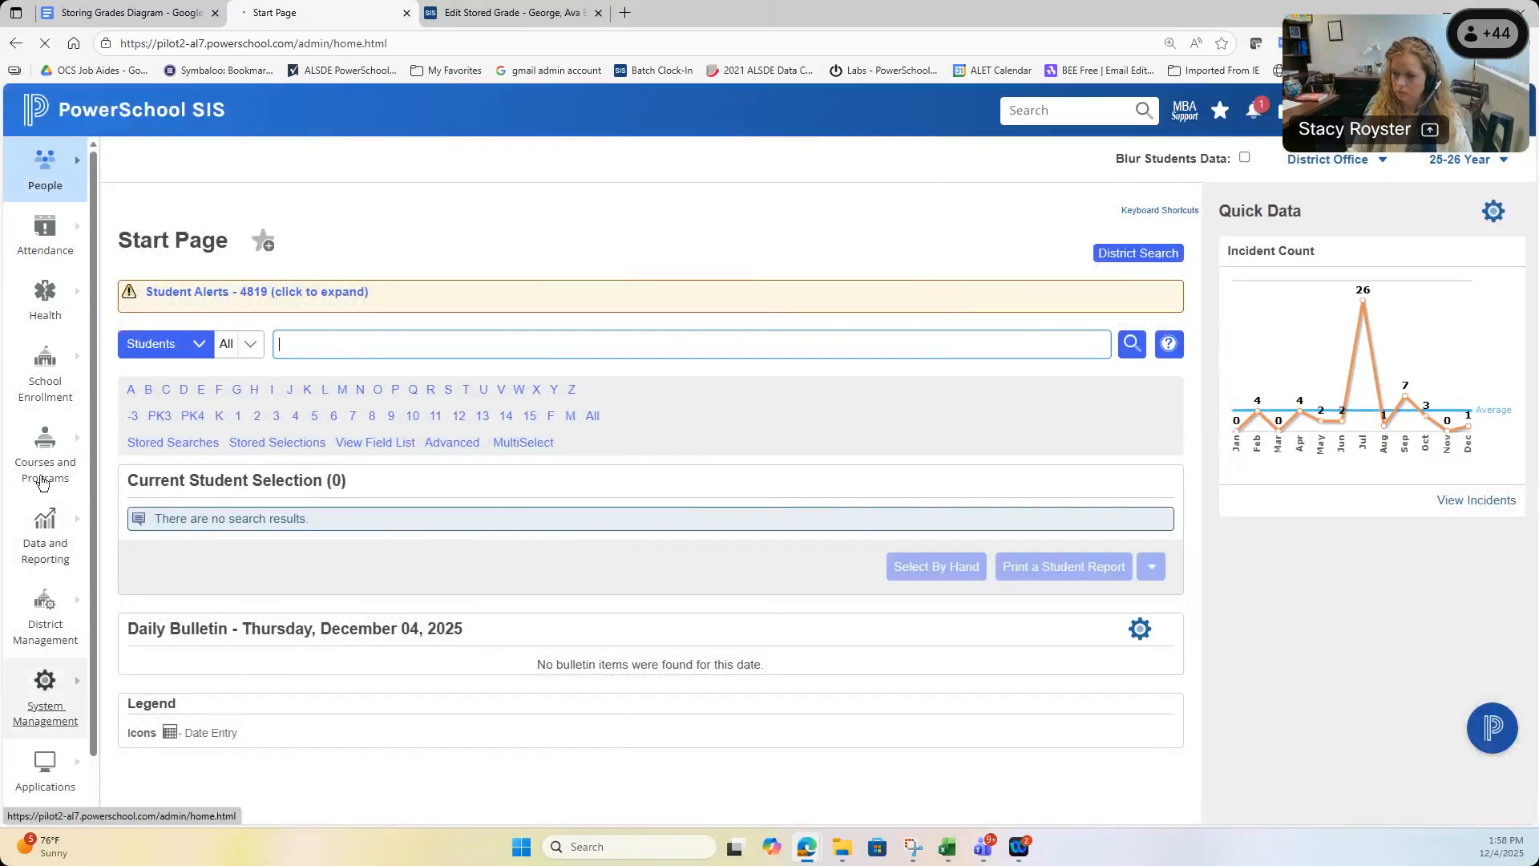
- Open the district's Academic Grade Scales and check which special codes the 100 Point Scale Regular uses
click(44, 653)
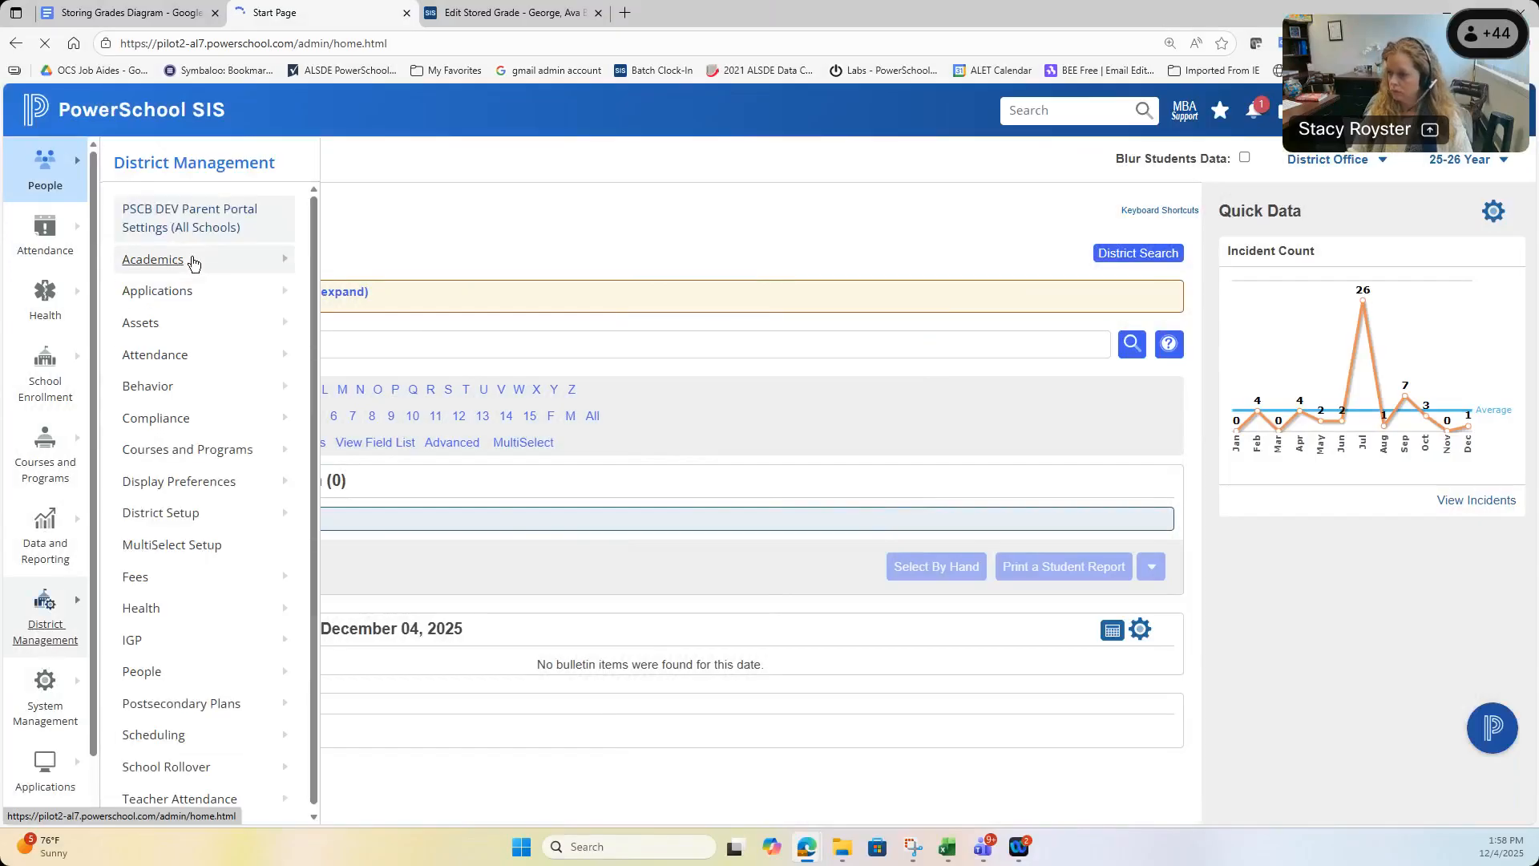
mouse_move(193, 263)
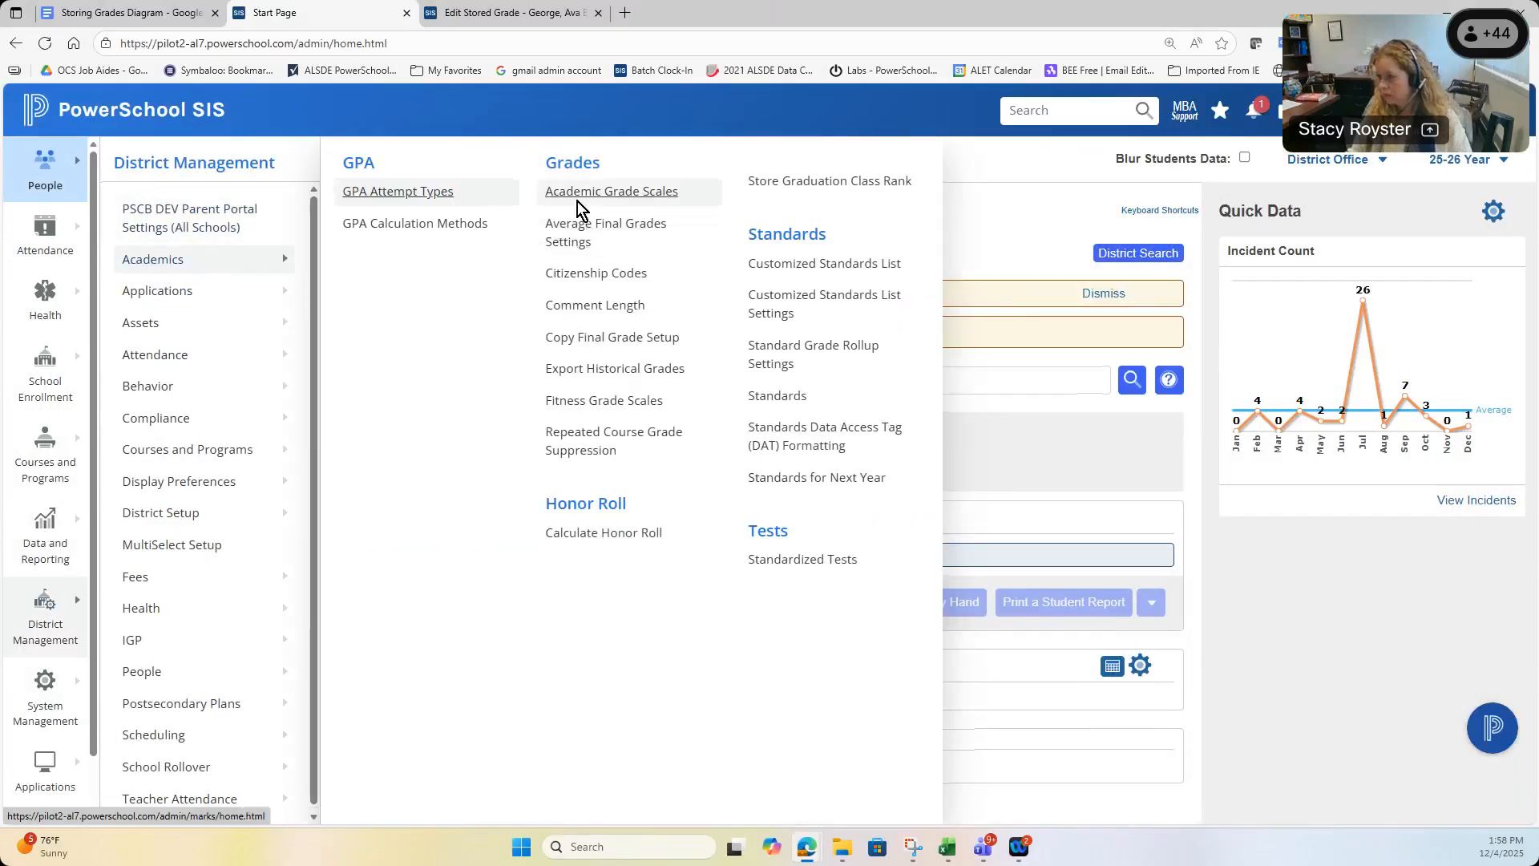
click(577, 199)
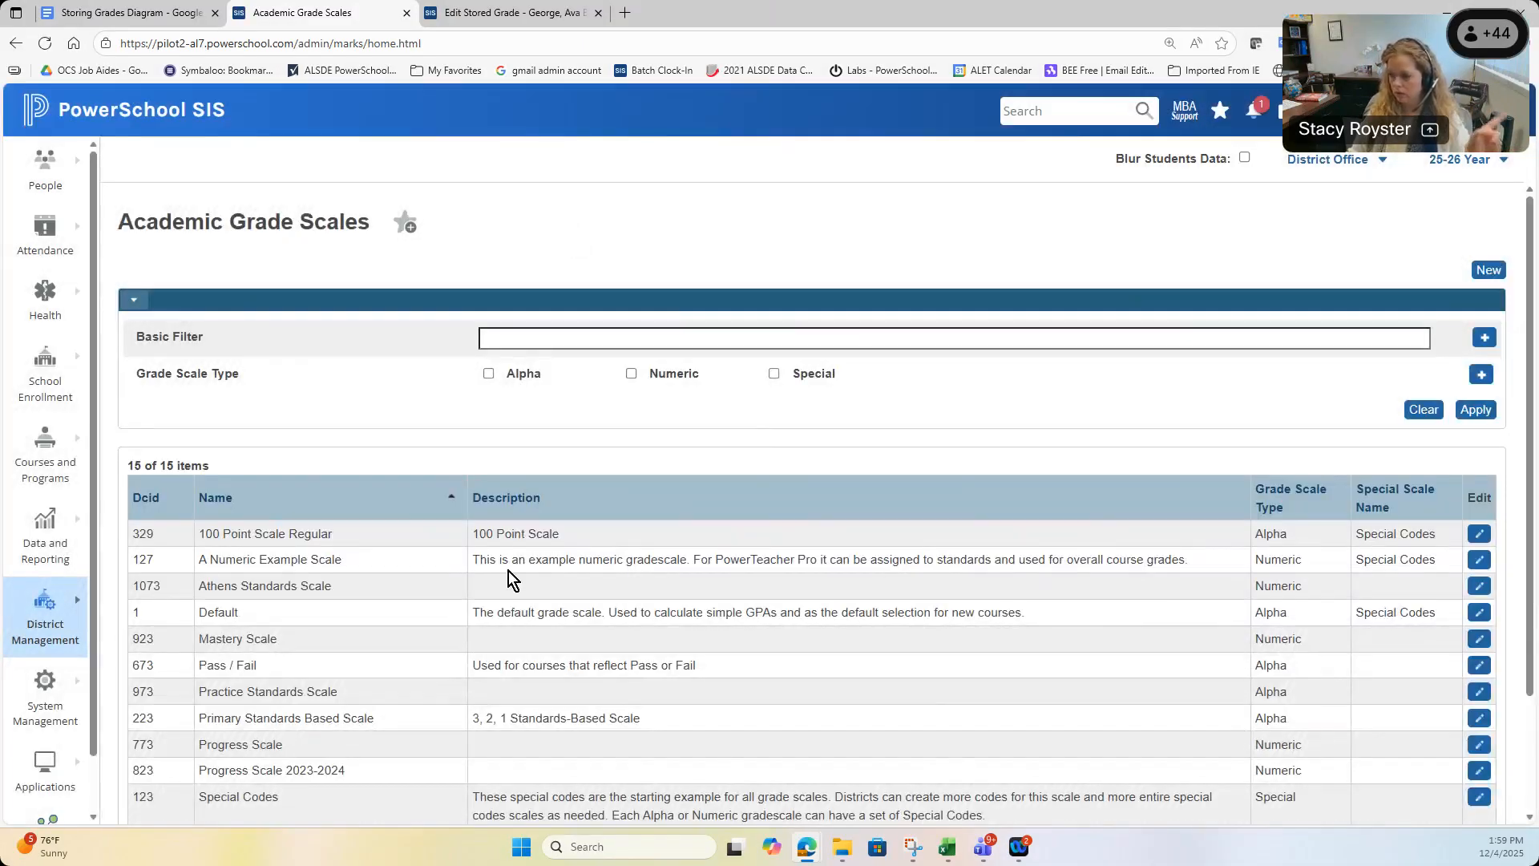
click(1479, 534)
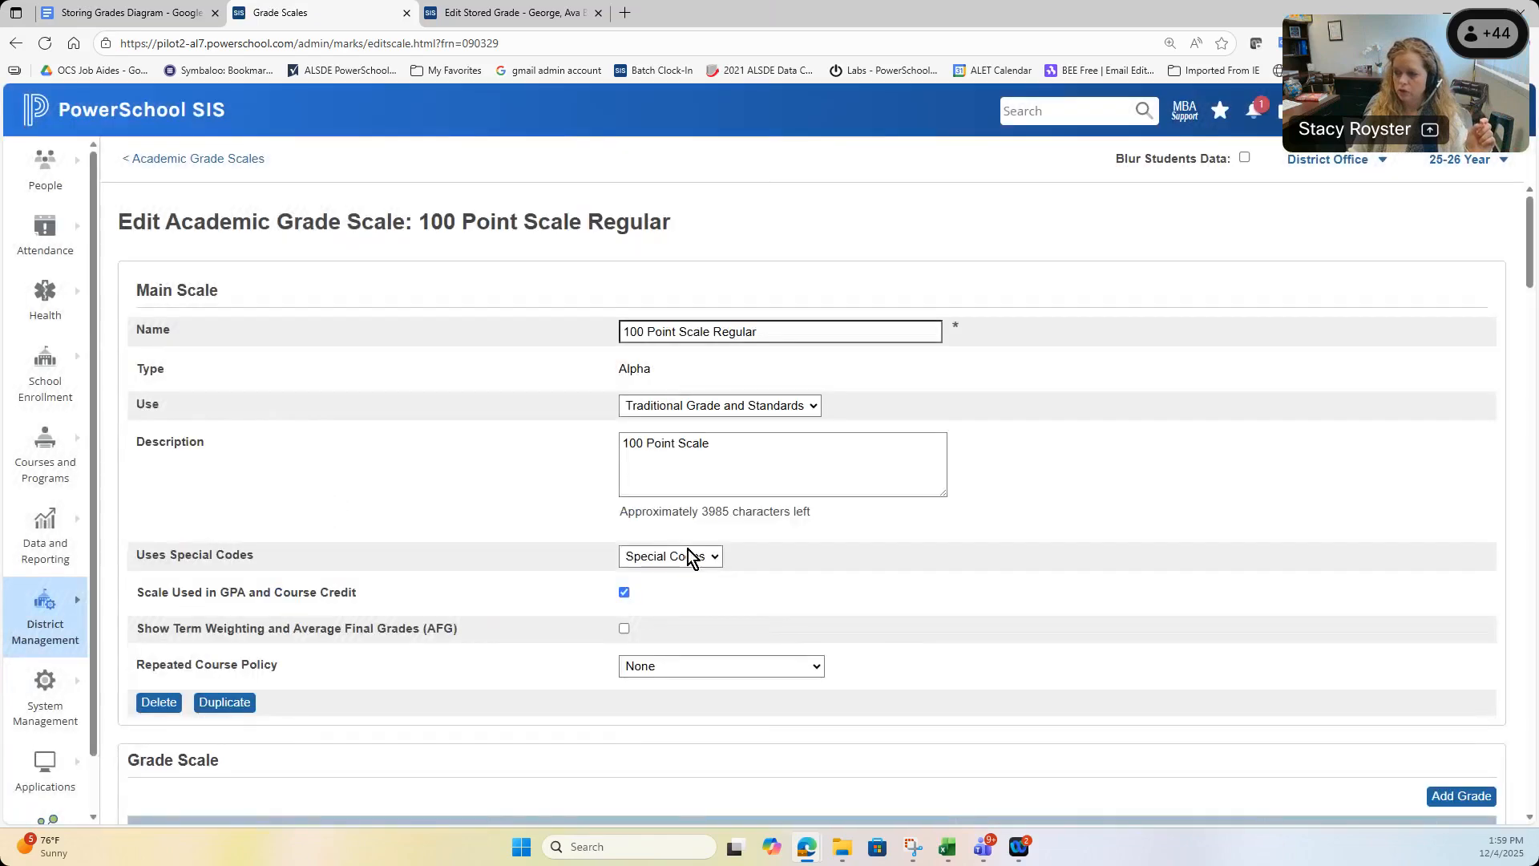
click(688, 554)
click(685, 559)
click(184, 159)
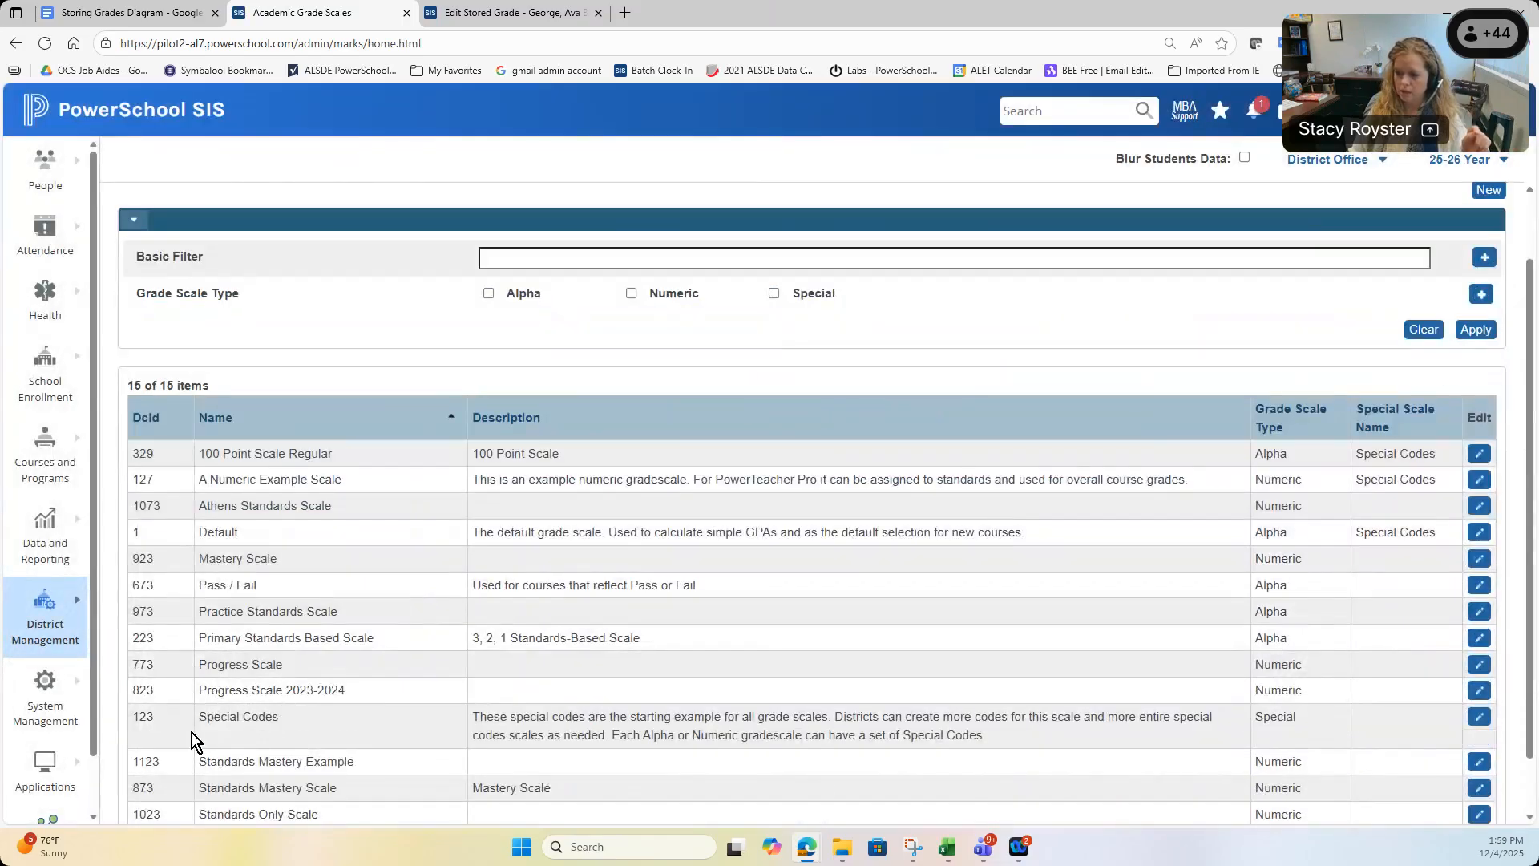
- Open the Special Codes grade scale and examine the final grade, GPA and exempt settings of its codes
click(1479, 715)
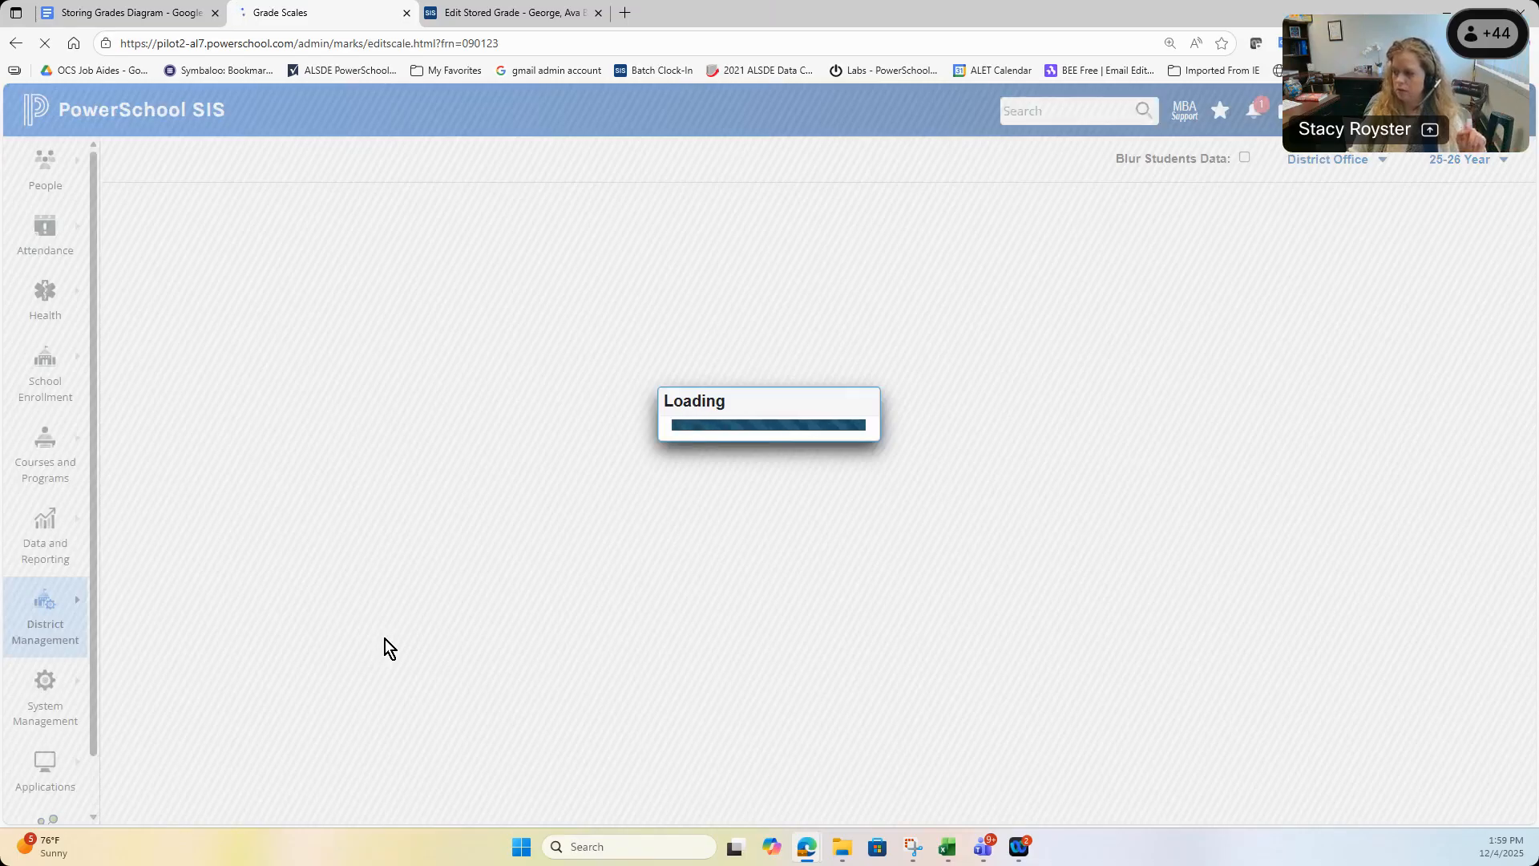
scroll(386, 642, down, 5)
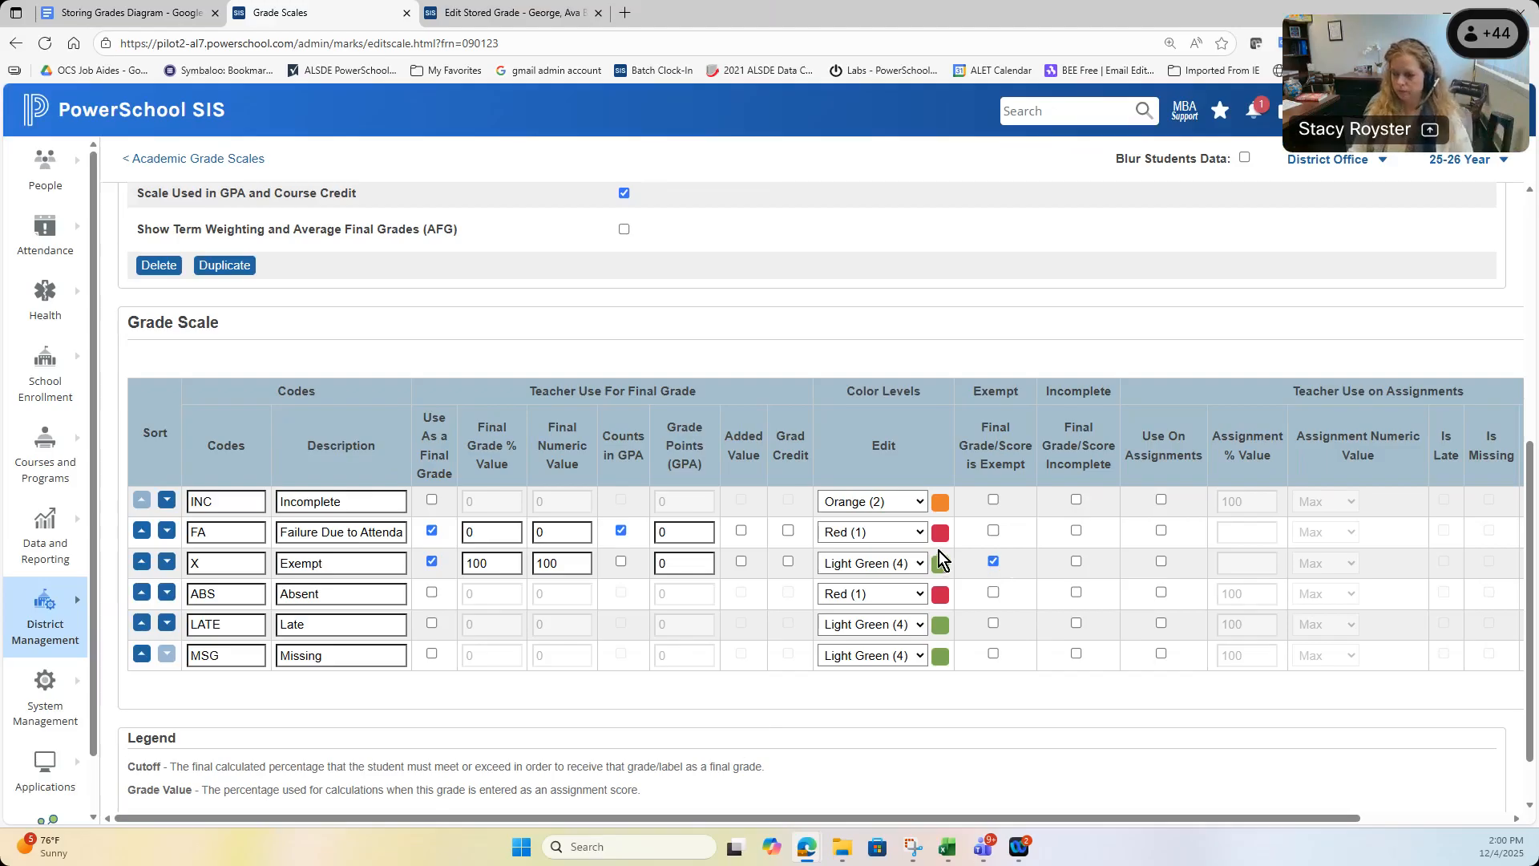
scroll(939, 551, down, 1)
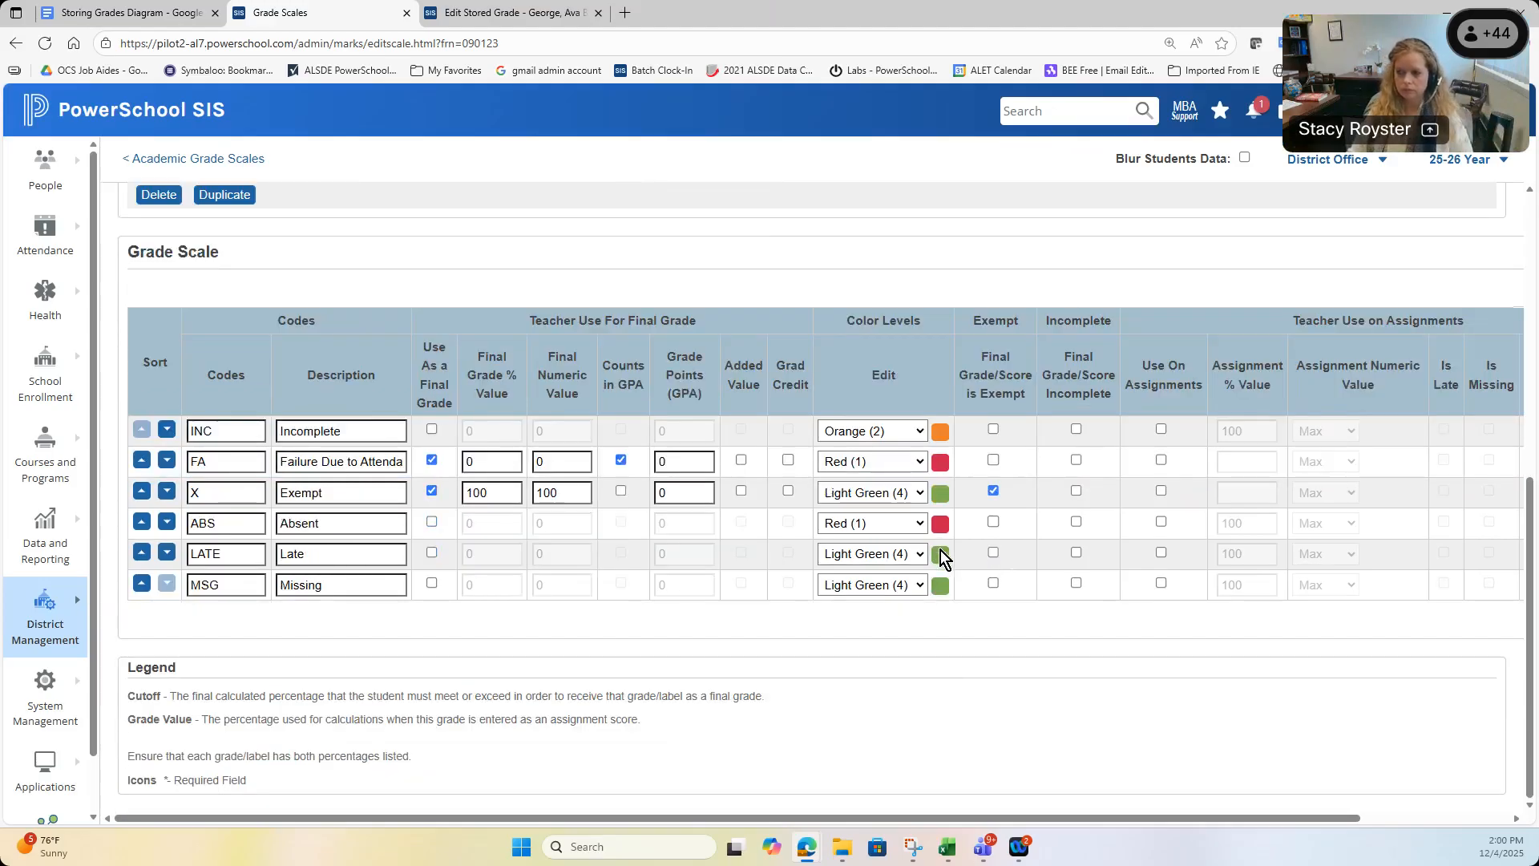
- Leave the grade scale and open the Student Information Systems Data Calendar from the PowerSchool - The Alabama Edition site in new tabs
click(126, 122)
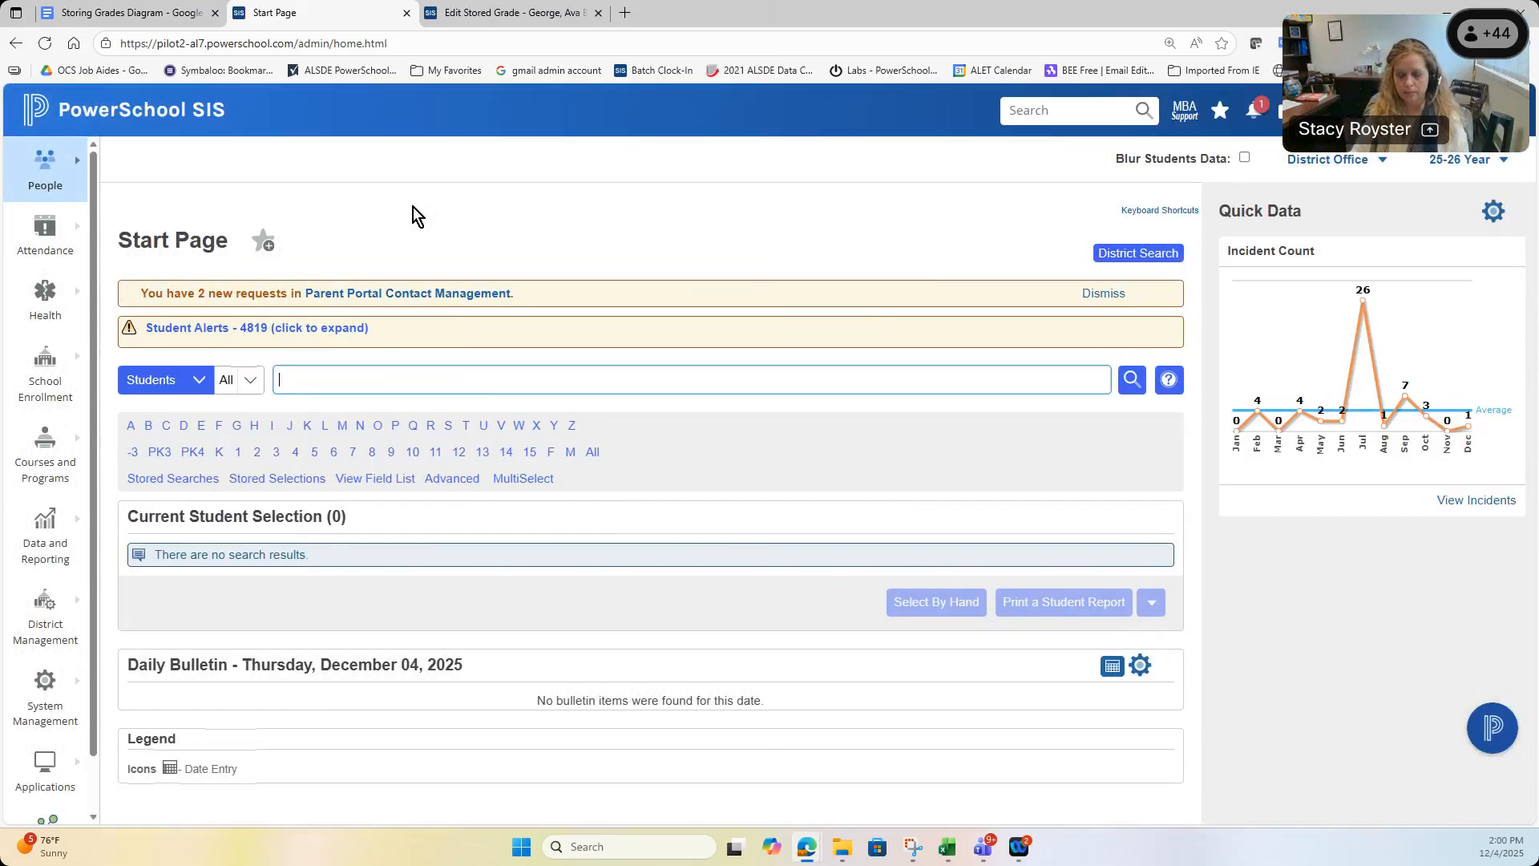
click(623, 13)
text(ites)
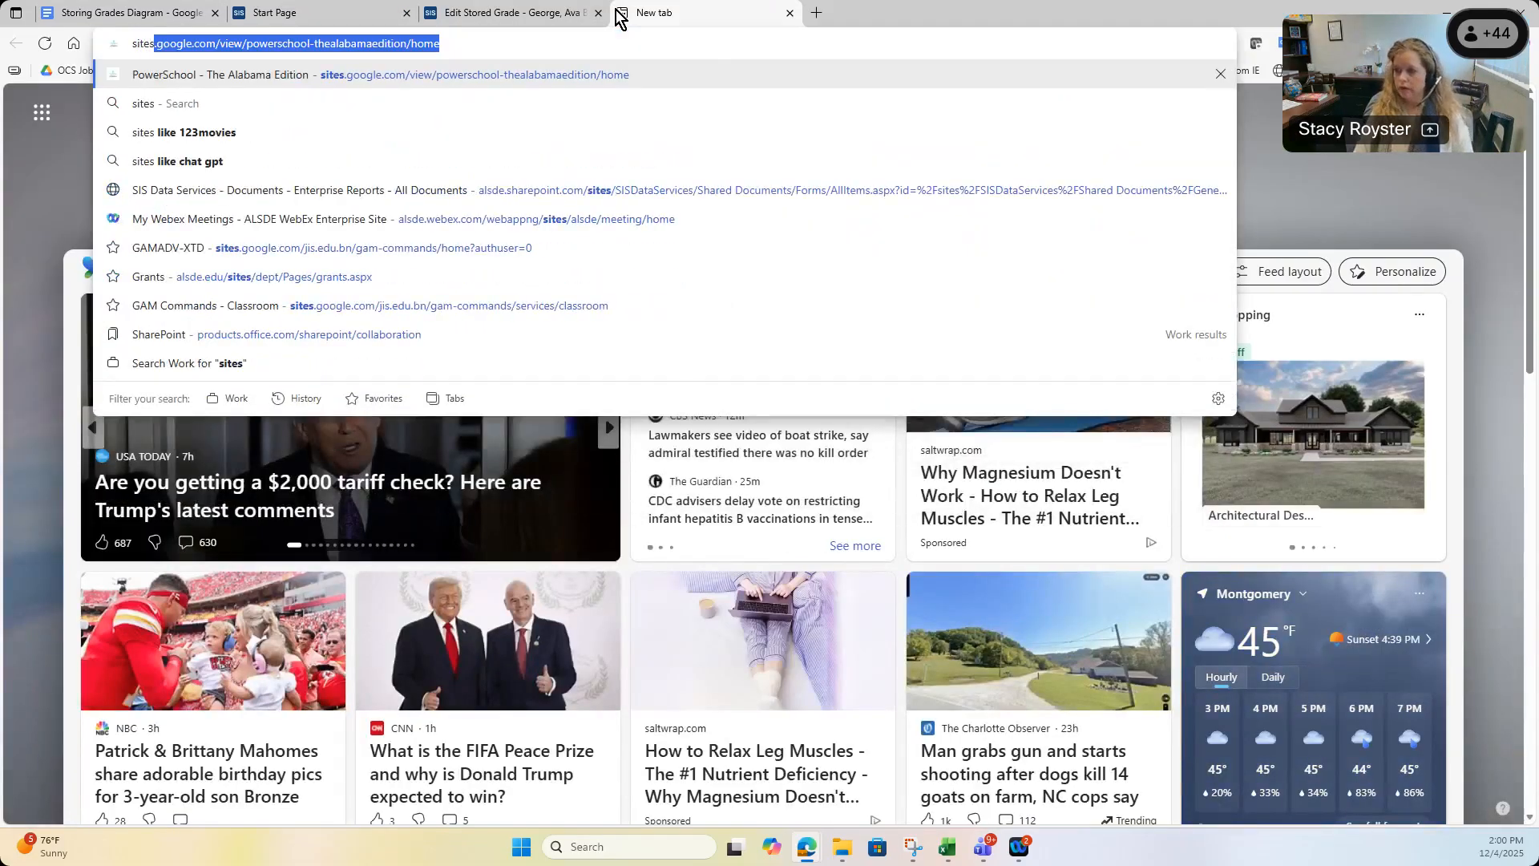
key(Return)
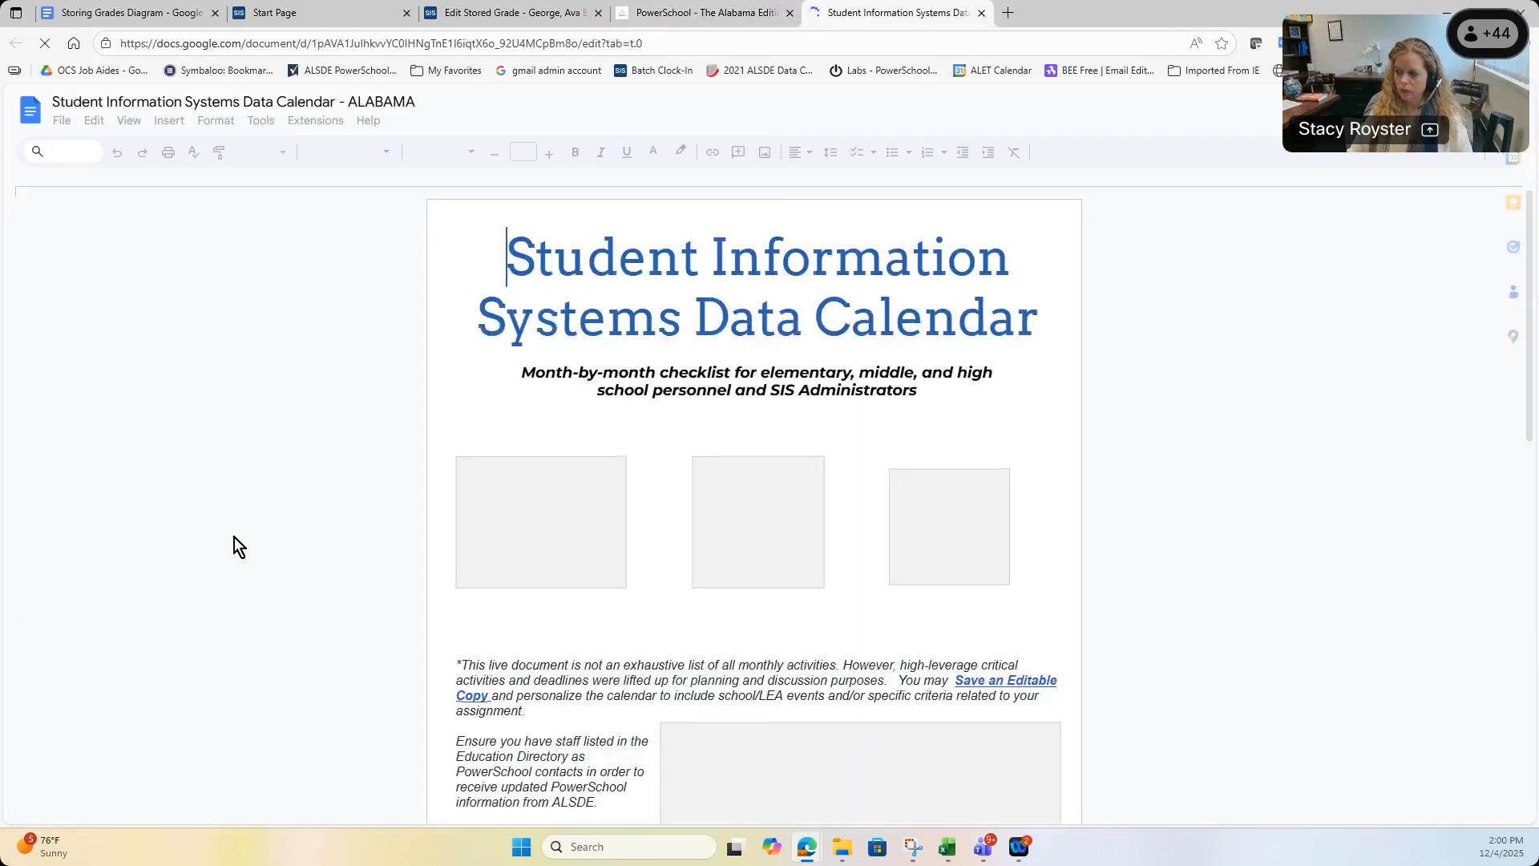
- Review the calendar's December checklist for storing 2nd Nine Weeks grades and the notes for school administrators
scroll(234, 536, down, 15)
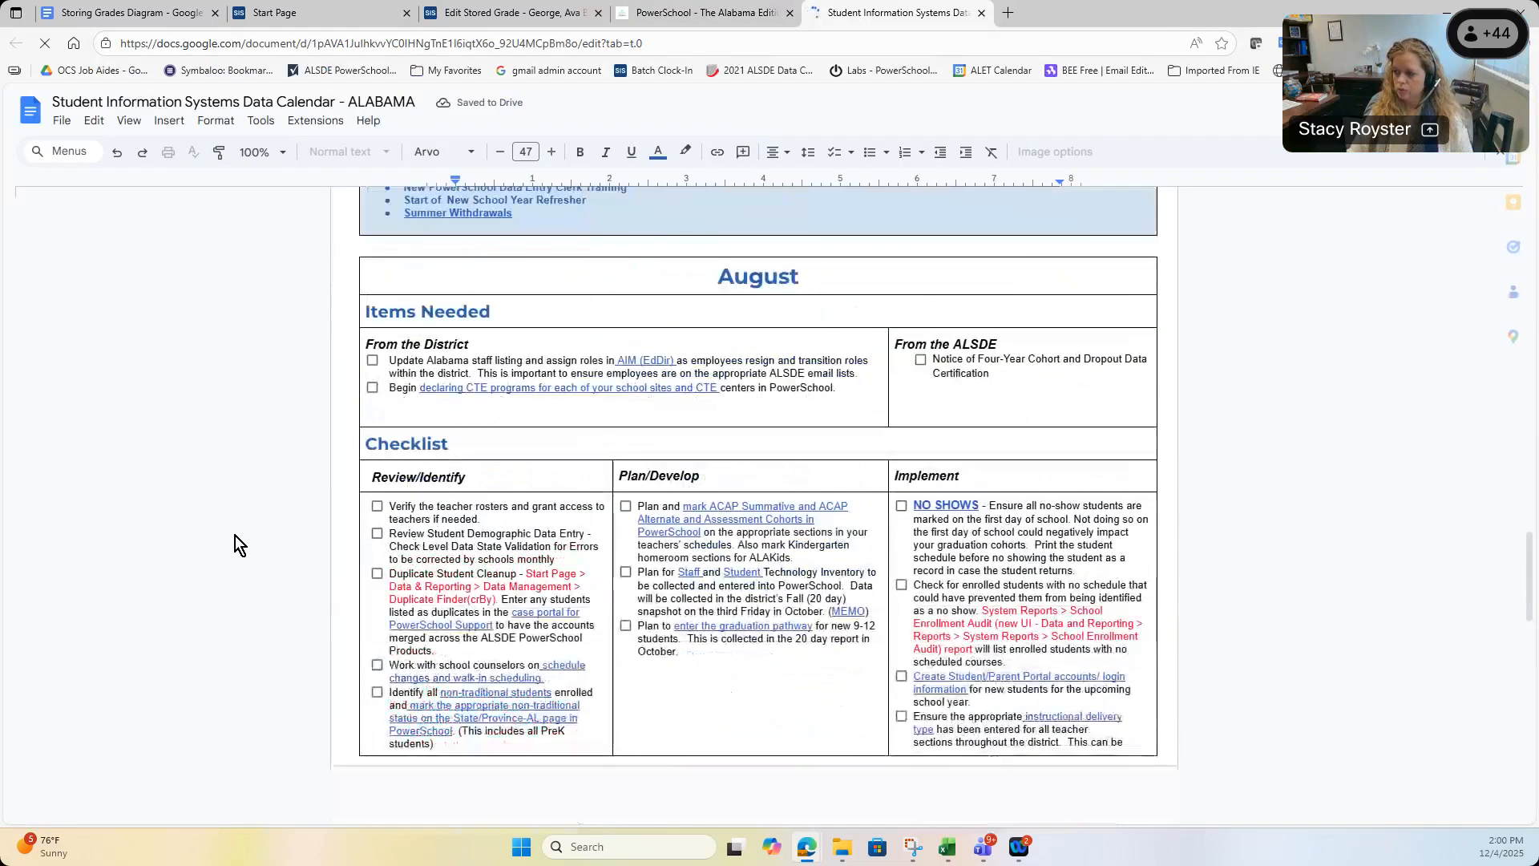
scroll(234, 535, down, 20)
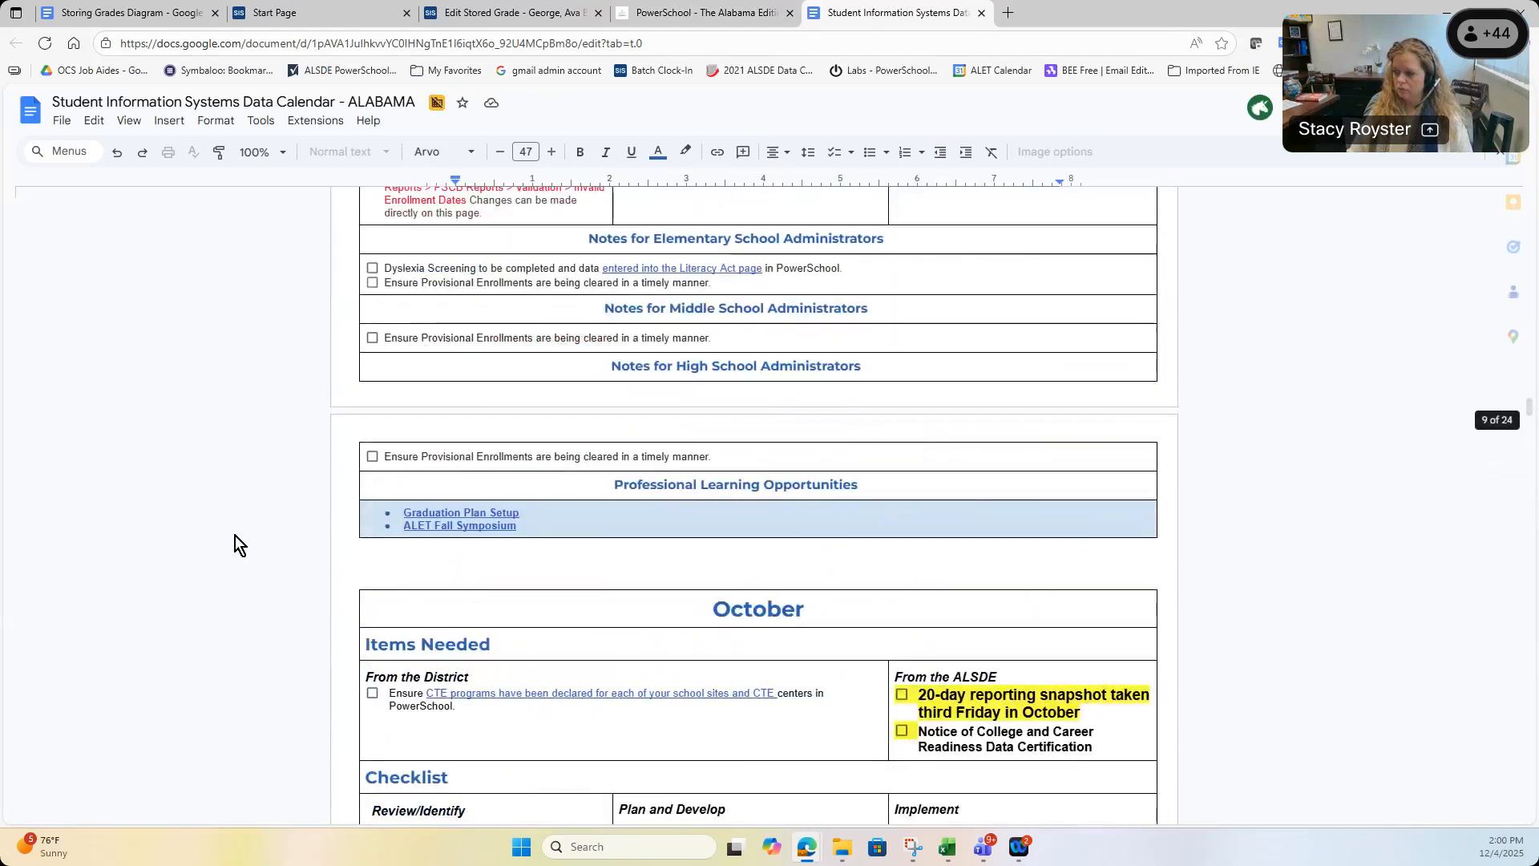
scroll(343, 556, down, 20)
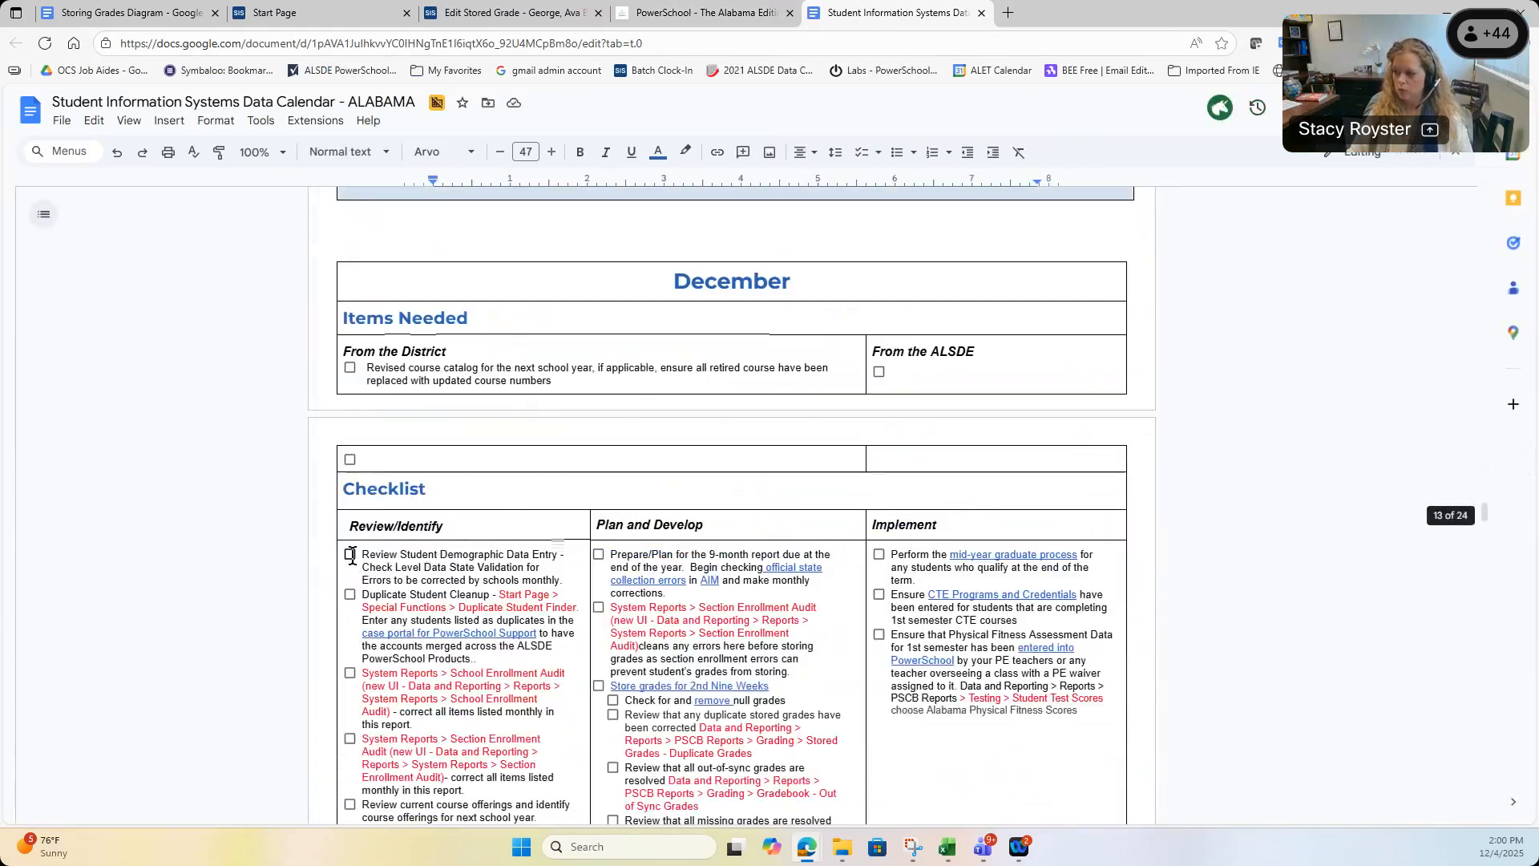
scroll(352, 554, down, 1)
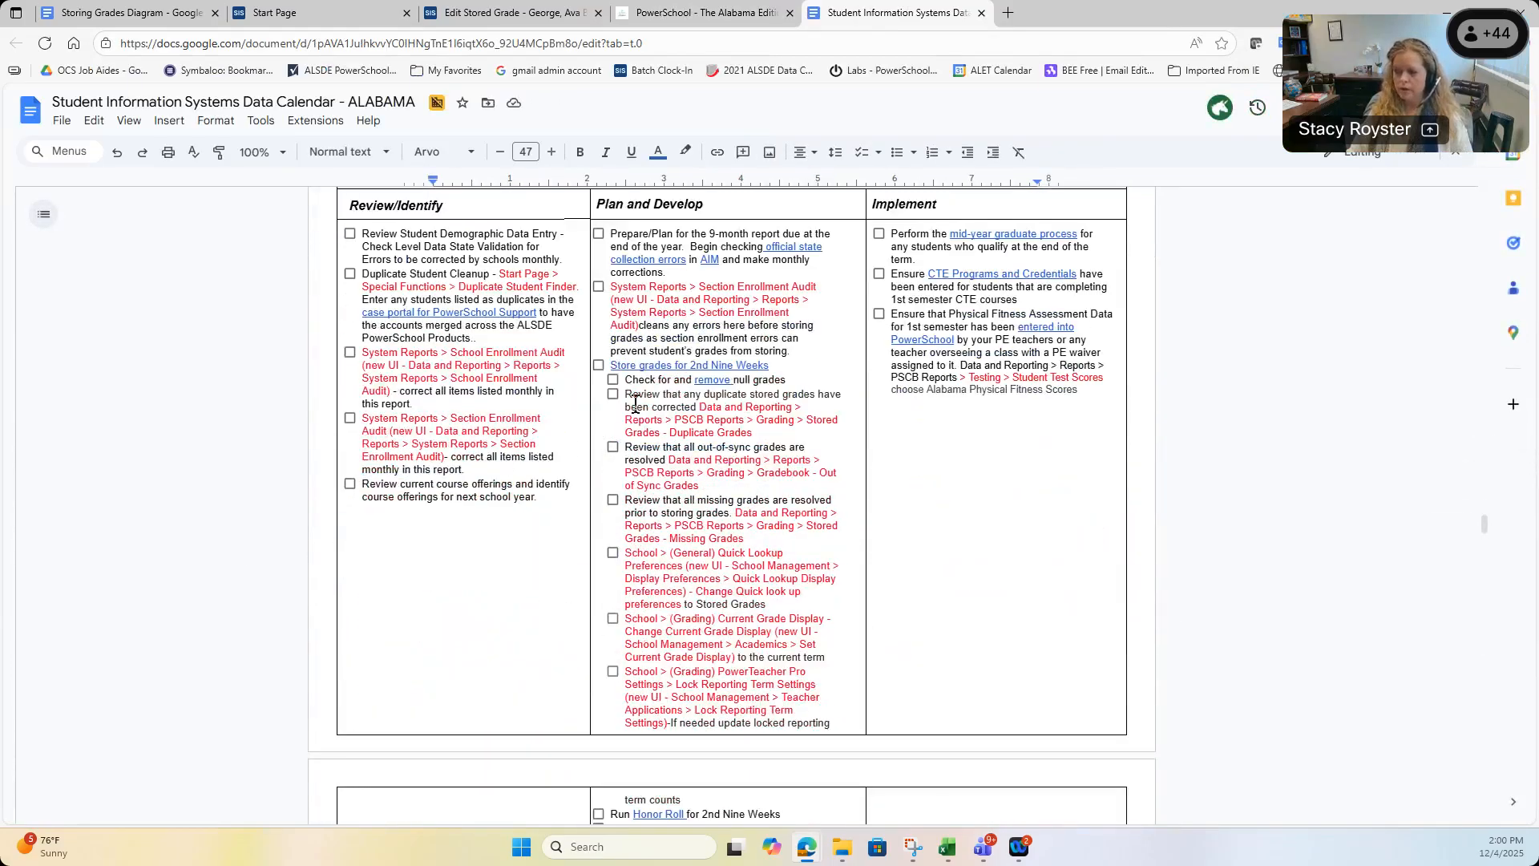
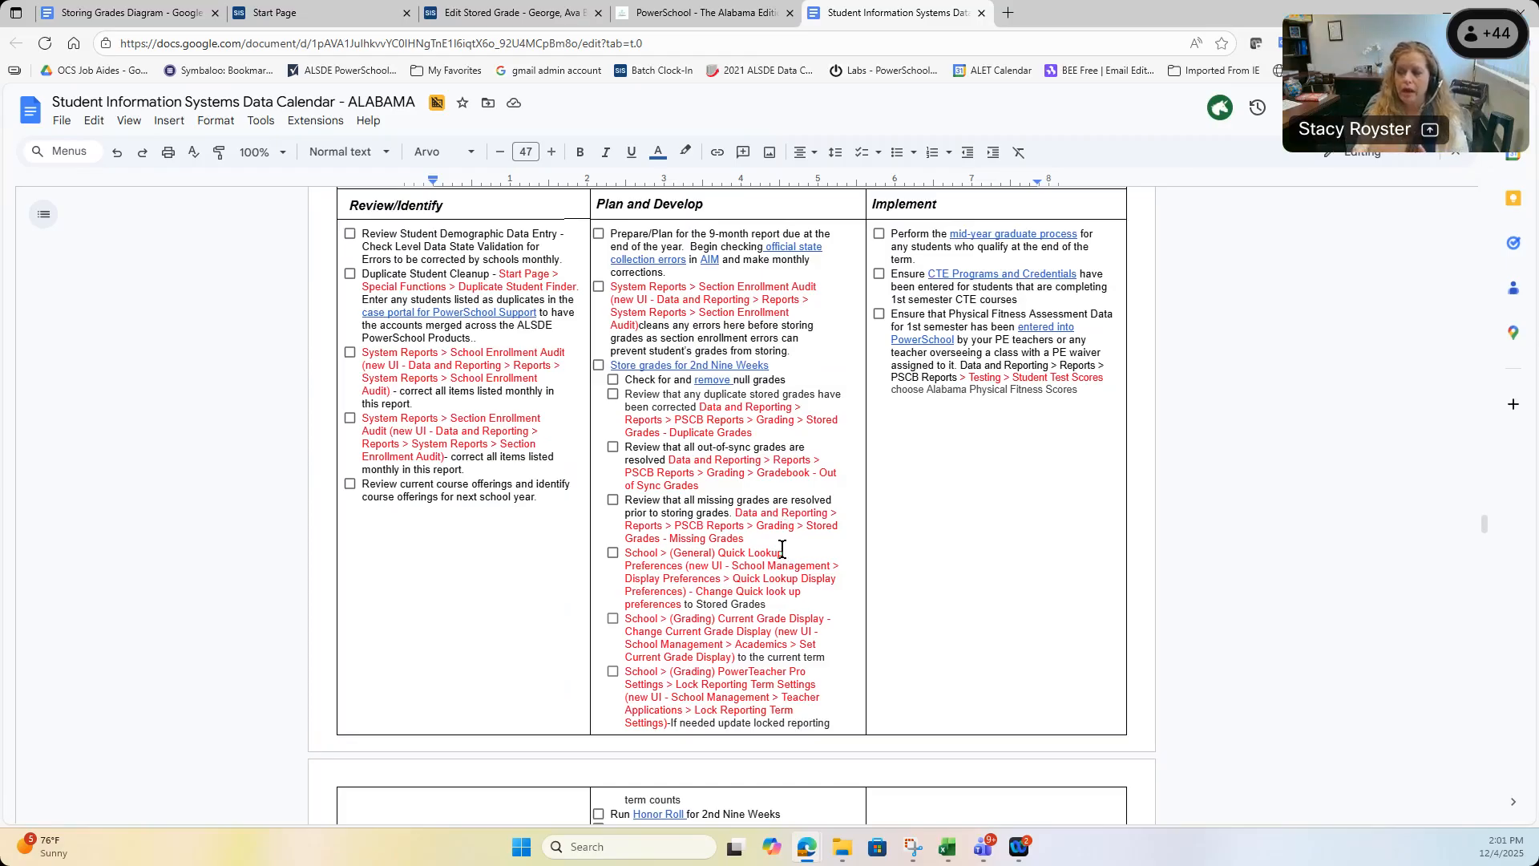
scroll(782, 548, down, 2)
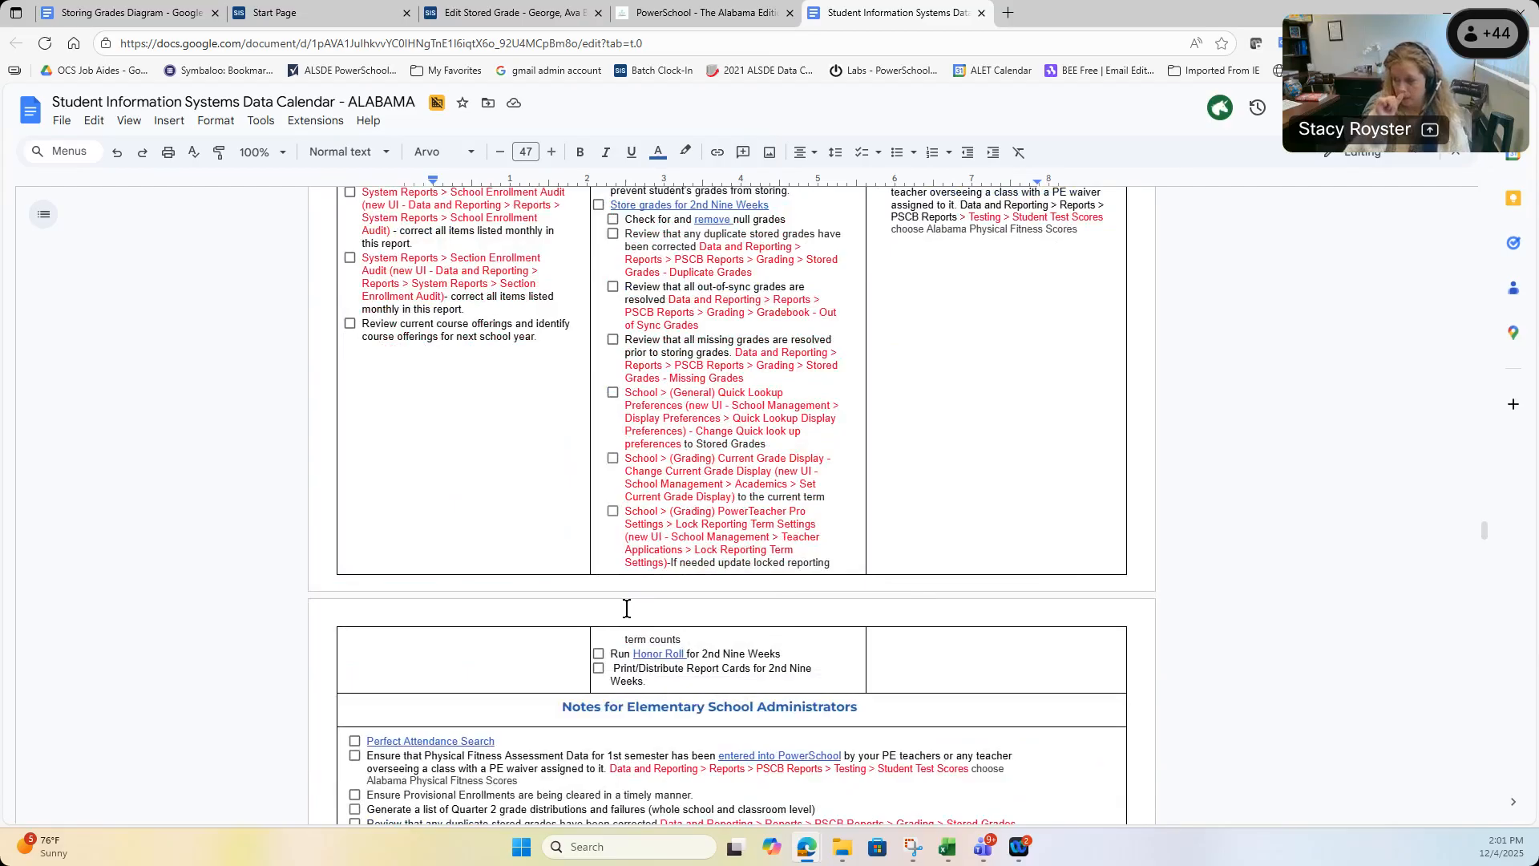
scroll(626, 608, down, 3)
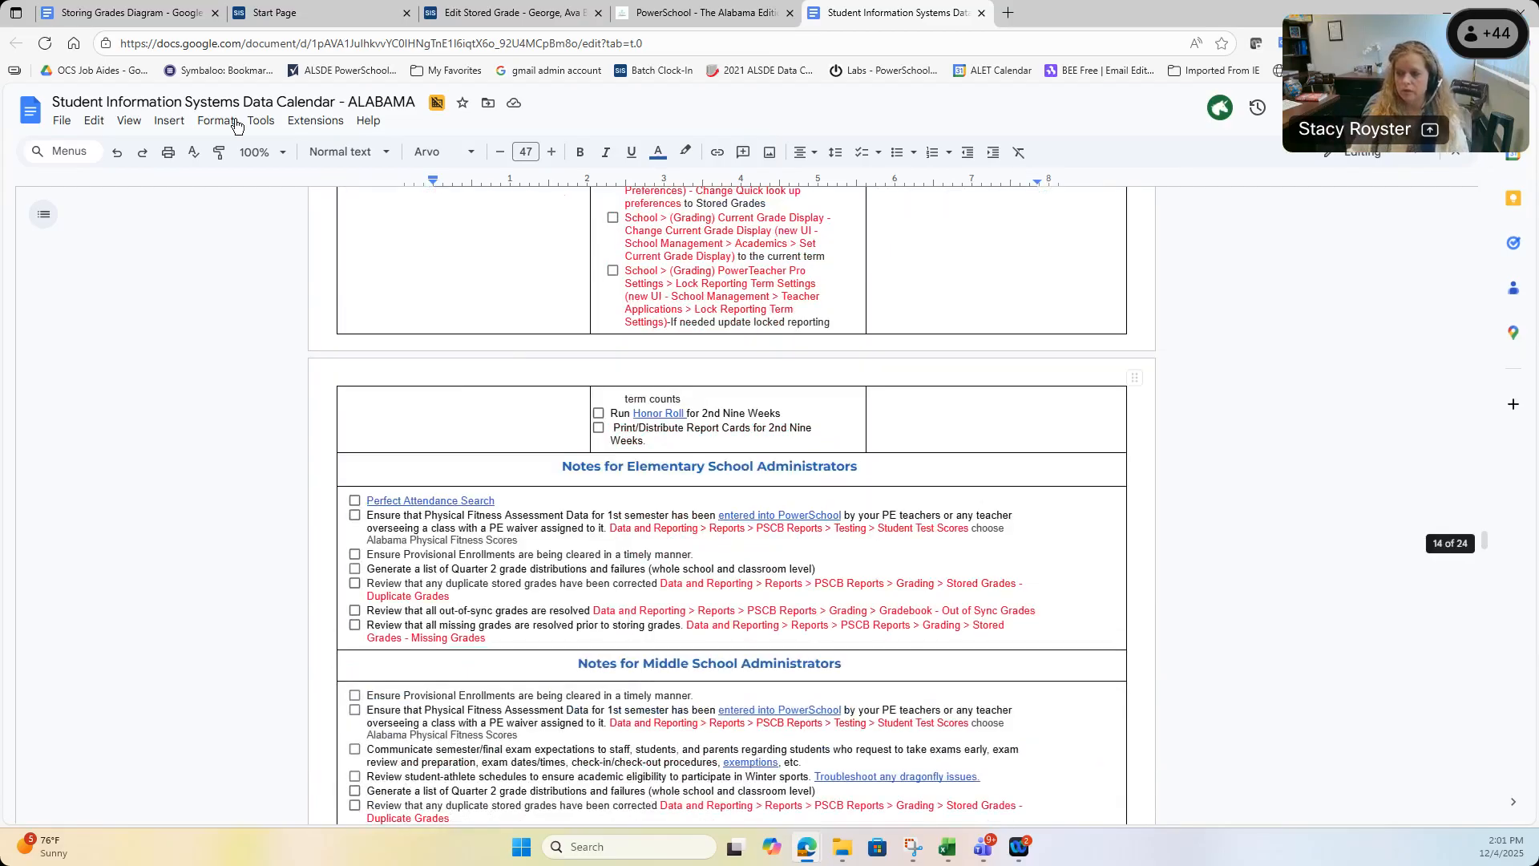
- Switch back to the Storing Grades Diagram document to review the end-of-quarter storing tables
click(311, 16)
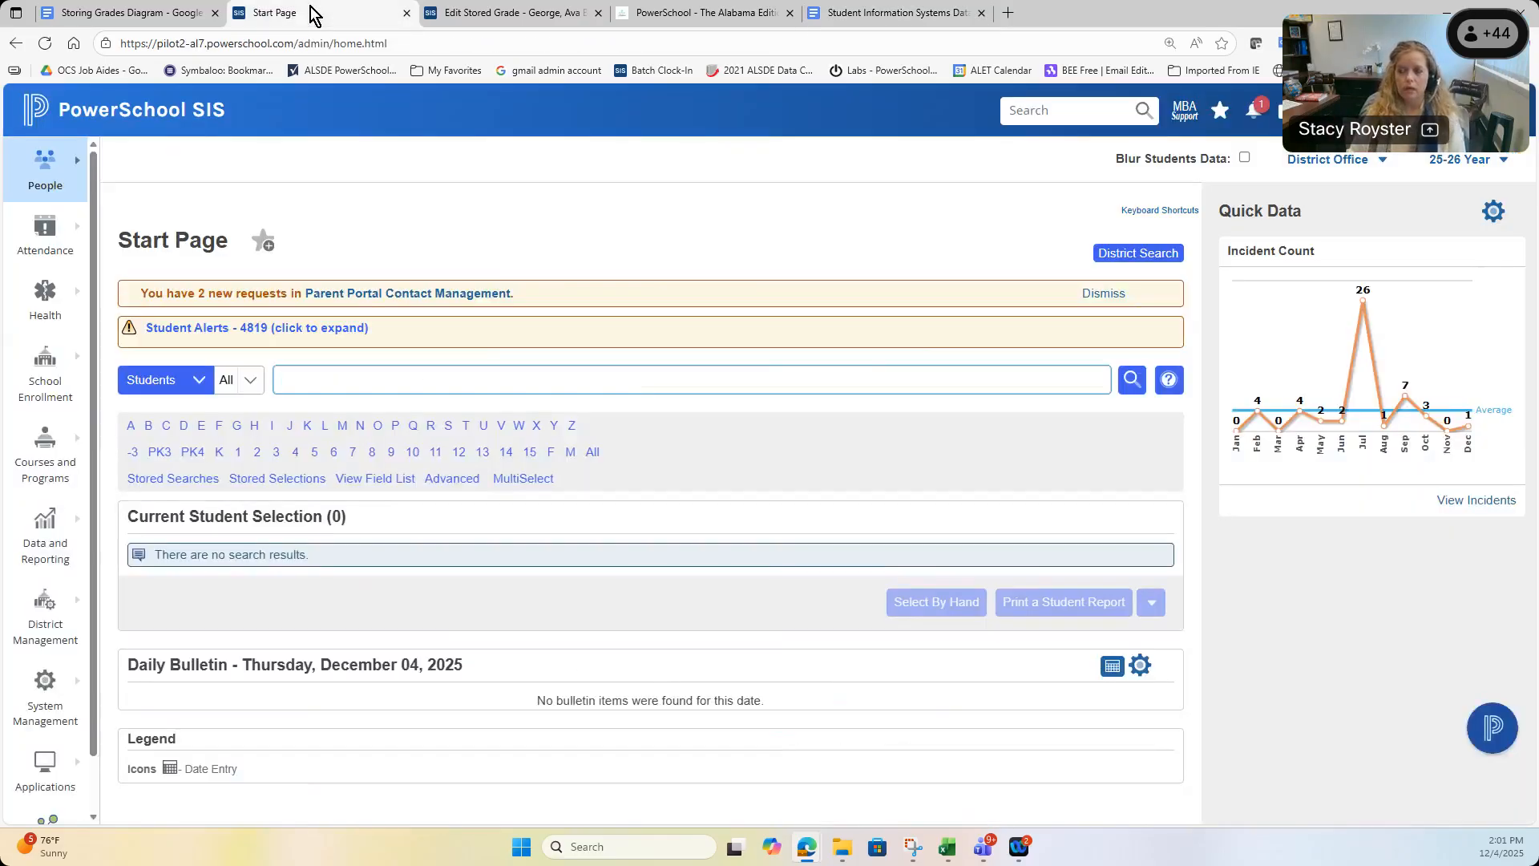
click(172, 12)
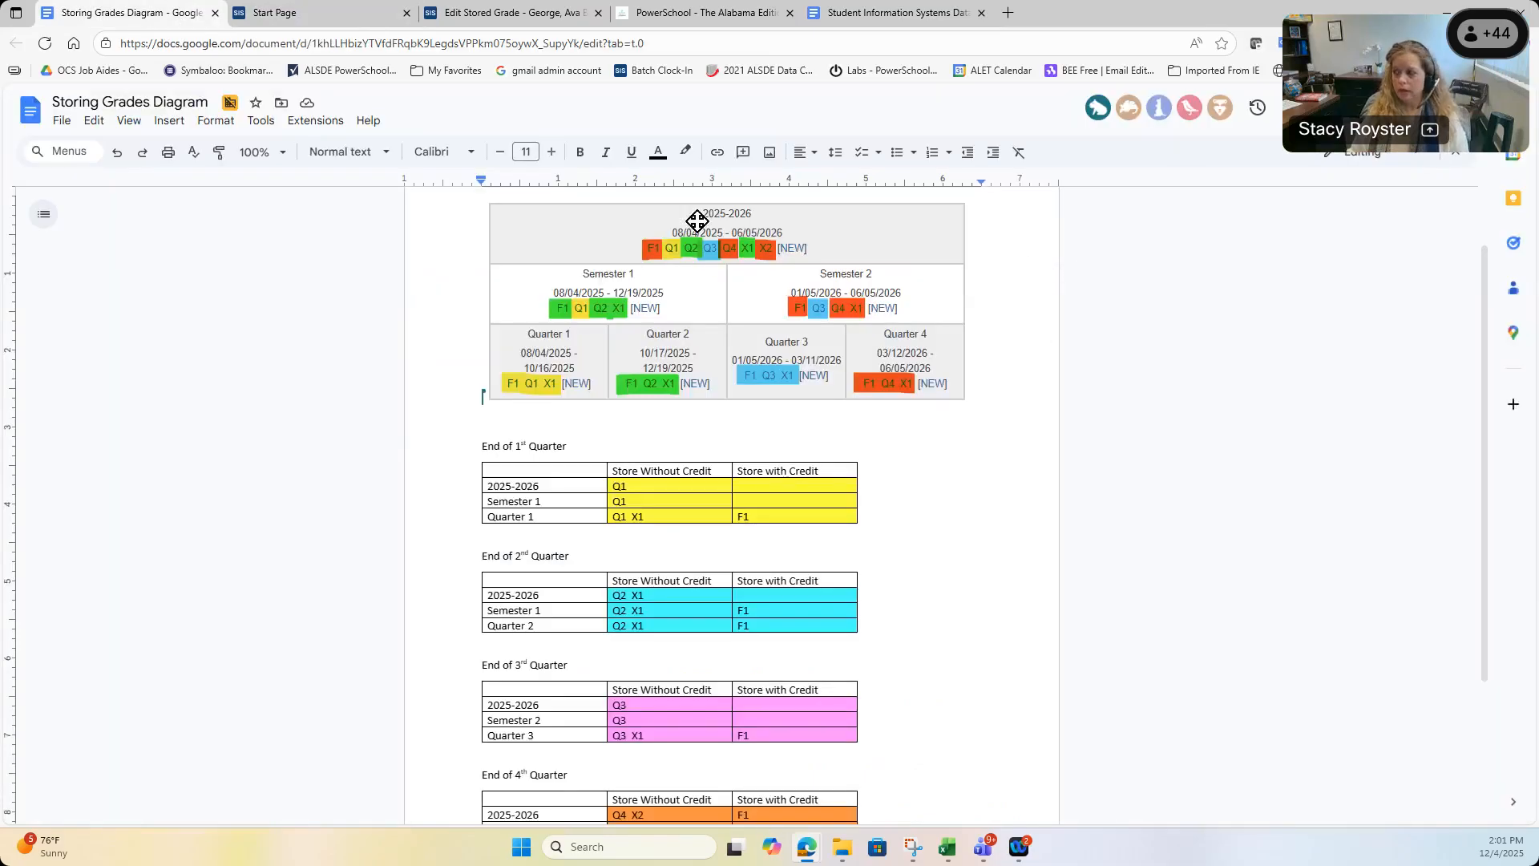
mouse_move(1064, 459)
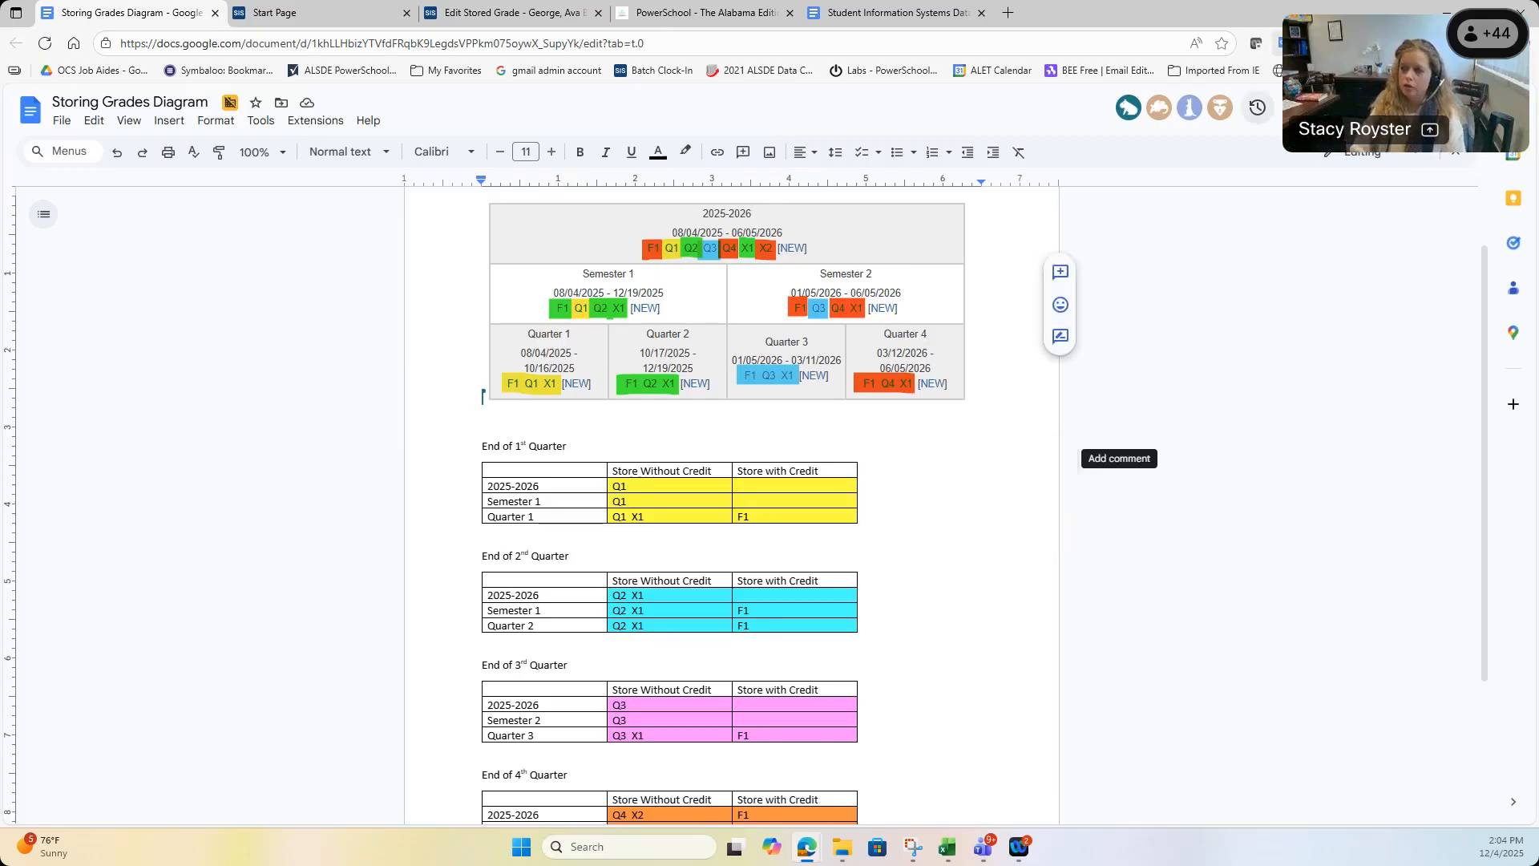
- Switch back to the student's United States History II X1 stored grade in PowerSchool and review its settings and change history entries
click(529, 13)
scroll(867, 553, down, 6)
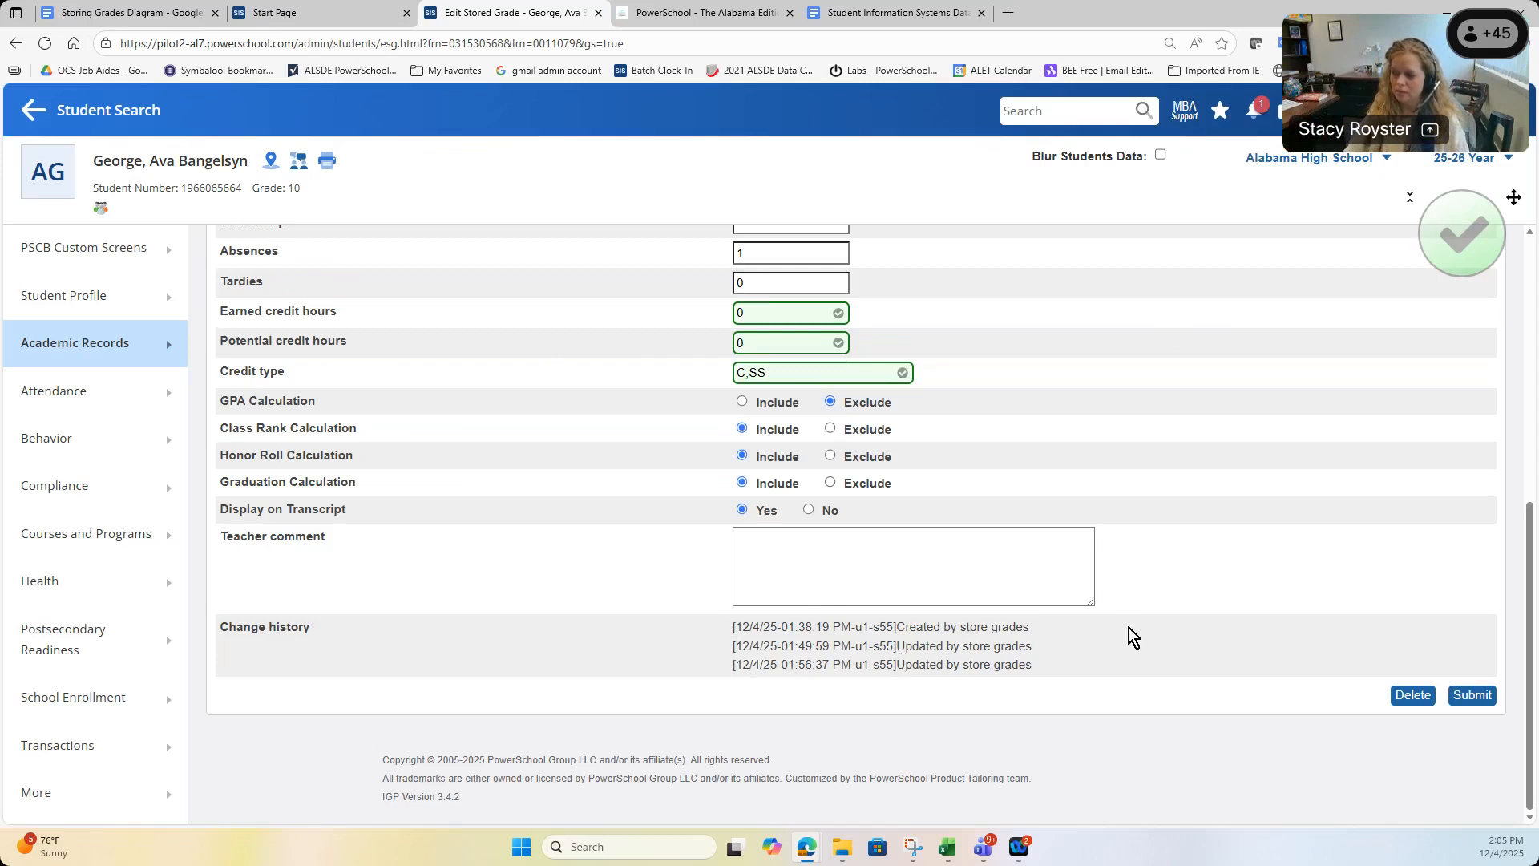
scroll(966, 538, up, 6)
- Examine the update and add records in the X1 stored grade's detailed change history, and return to the student's Historical Course Grades
click(1461, 297)
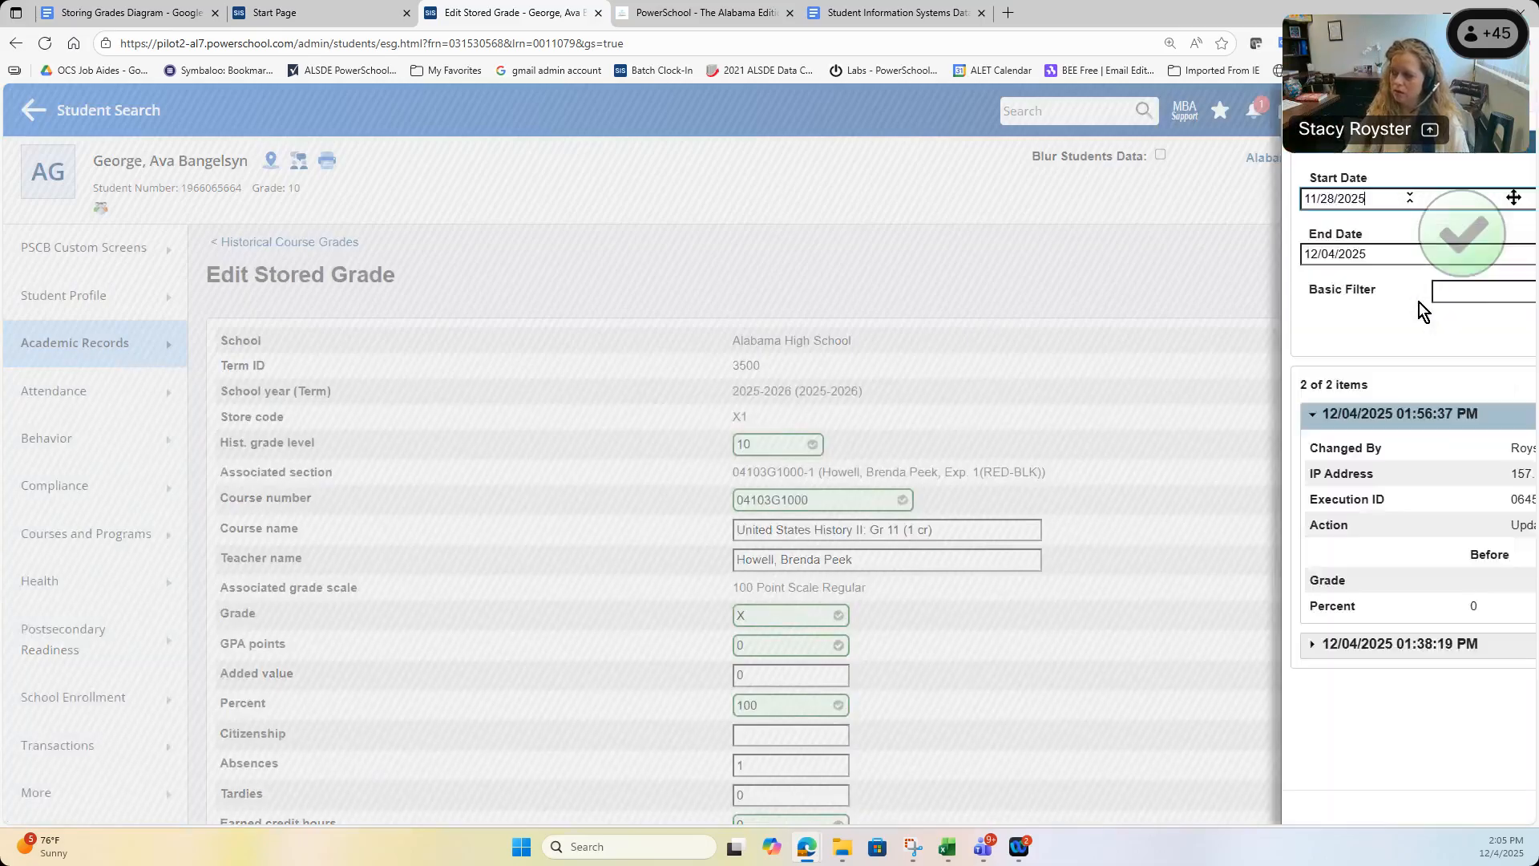
click(1035, 611)
scroll(1098, 594, down, 7)
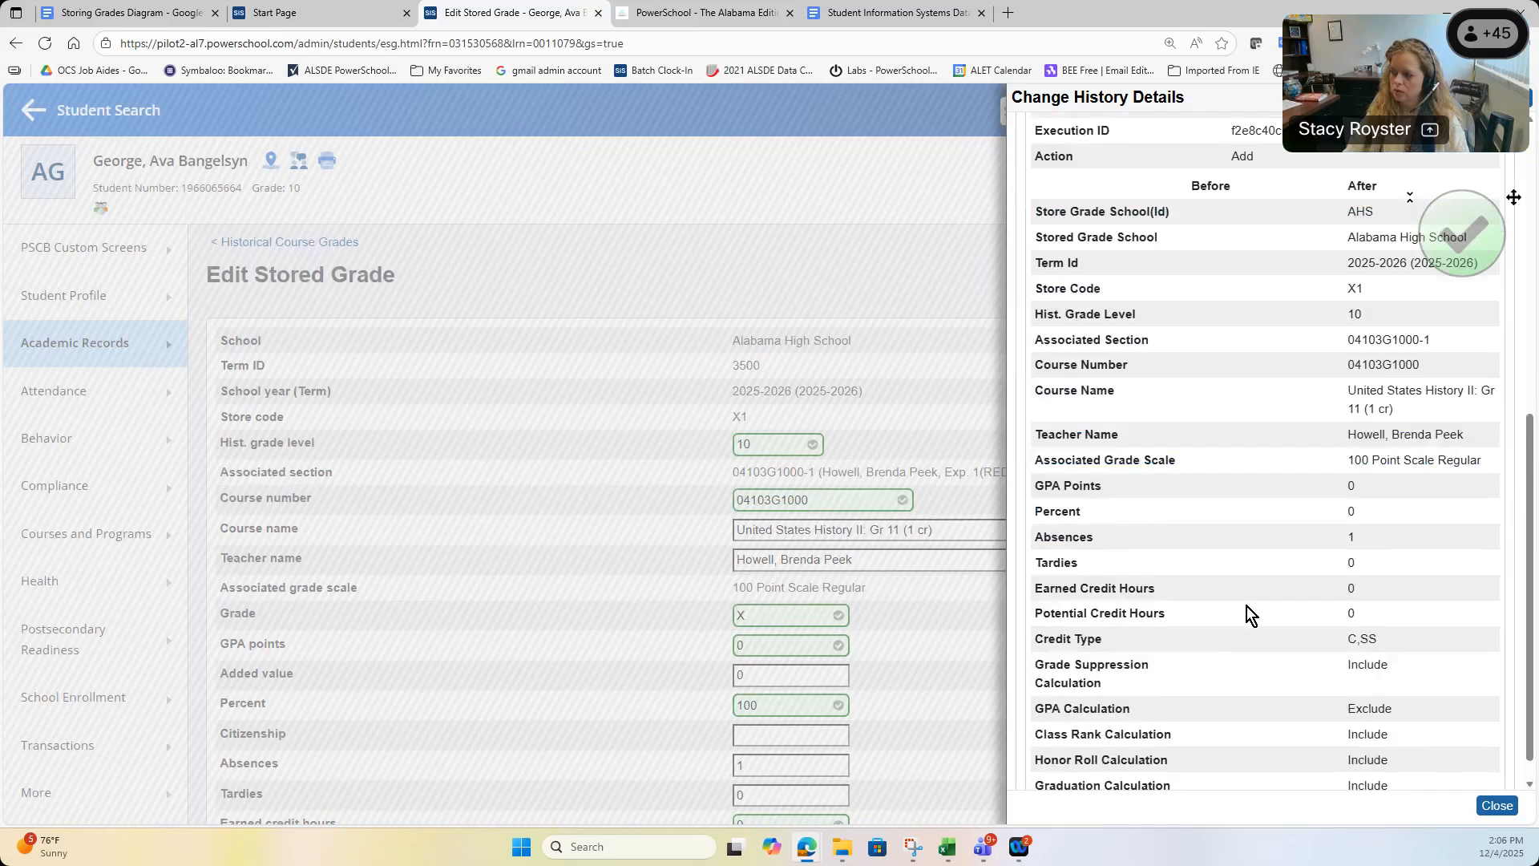
scroll(1247, 606, up, 5)
scroll(1247, 612, down, 5)
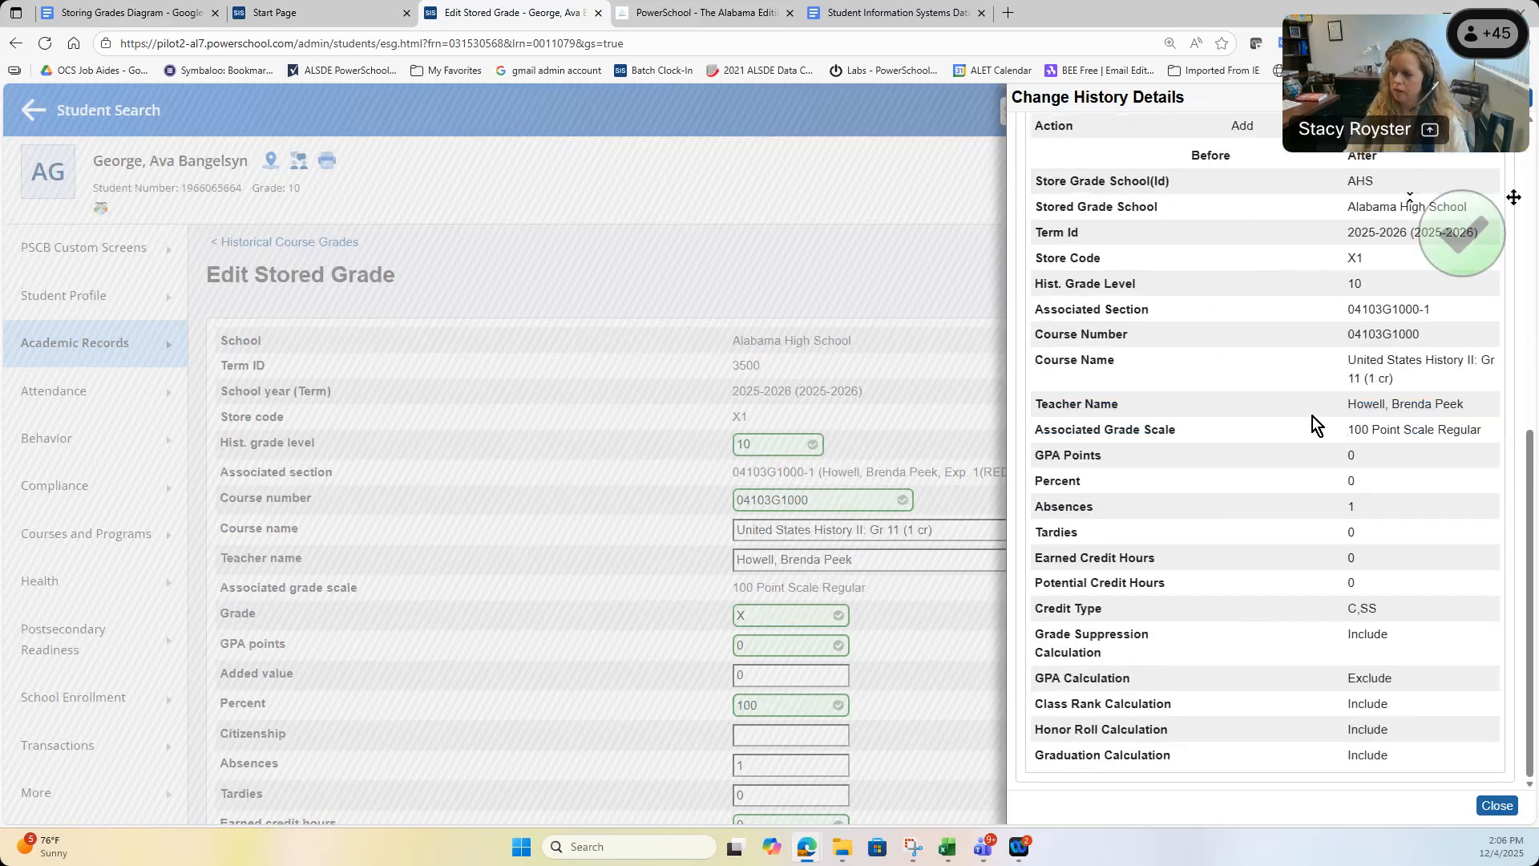
scroll(1311, 416, up, 7)
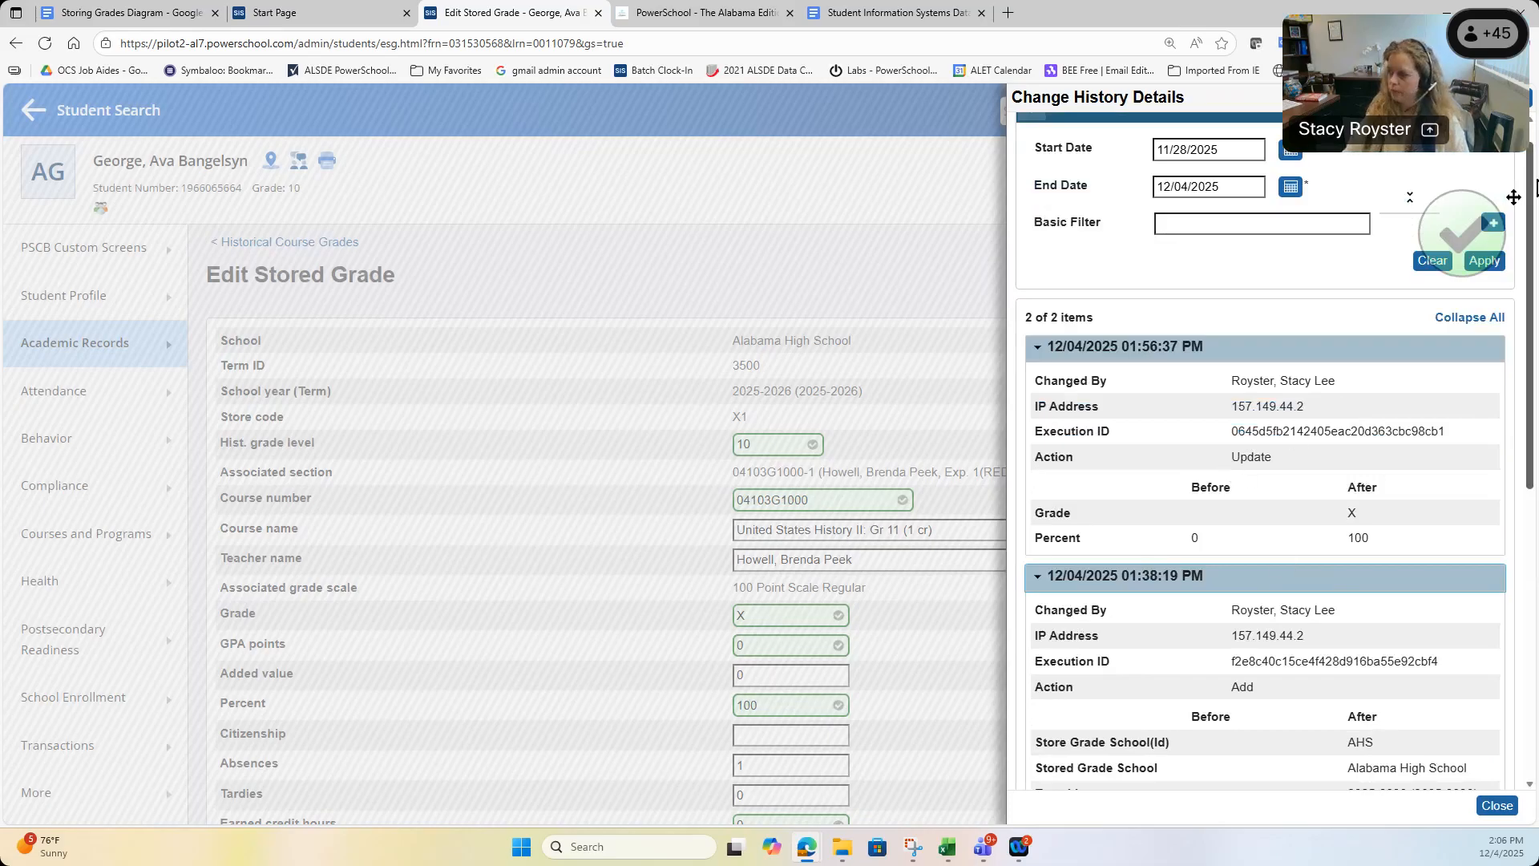
click(1531, 104)
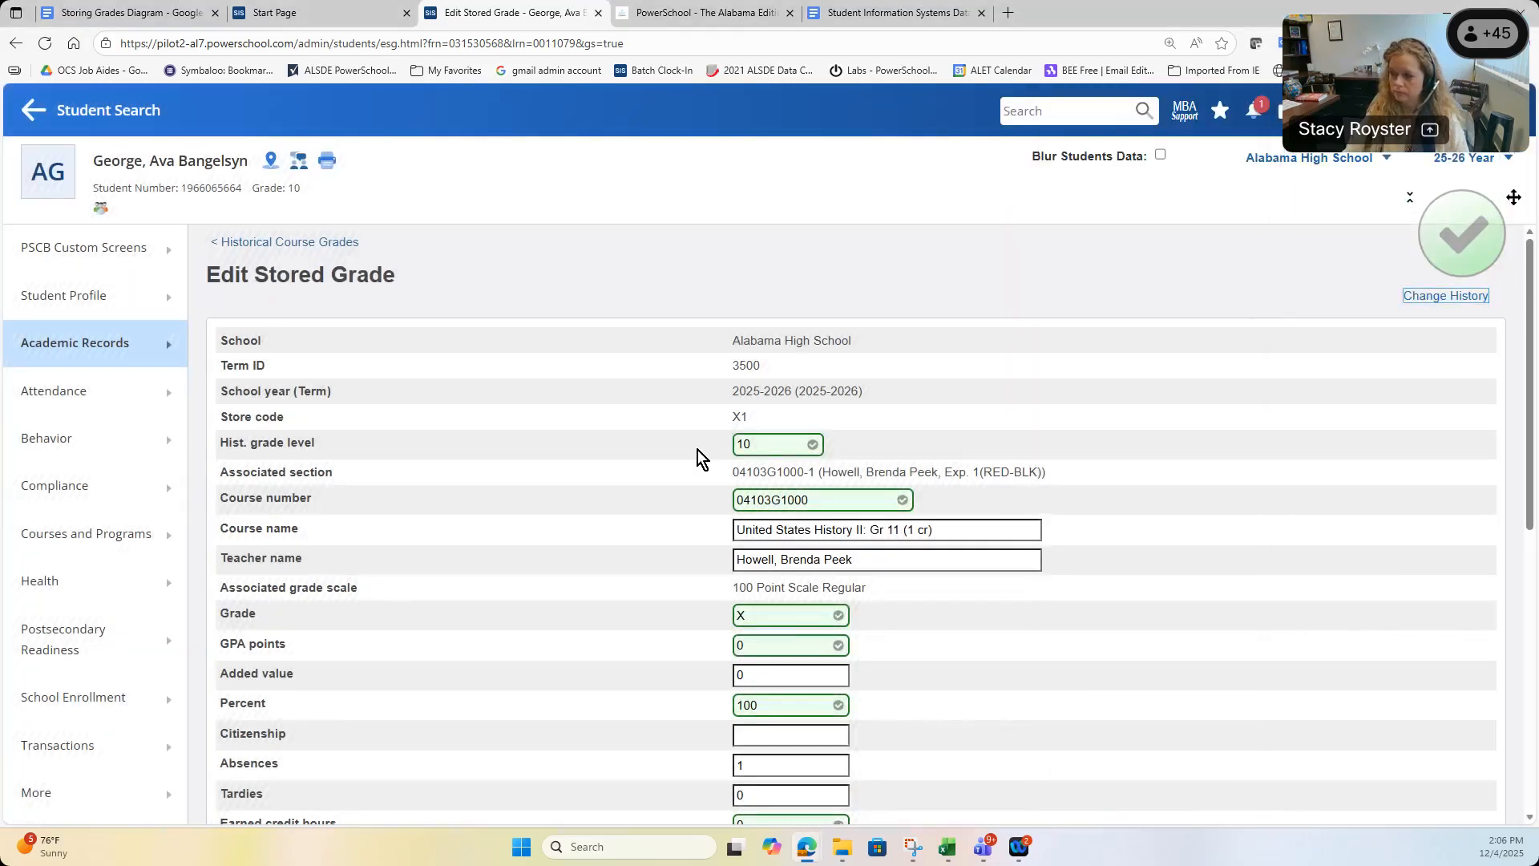
click(311, 247)
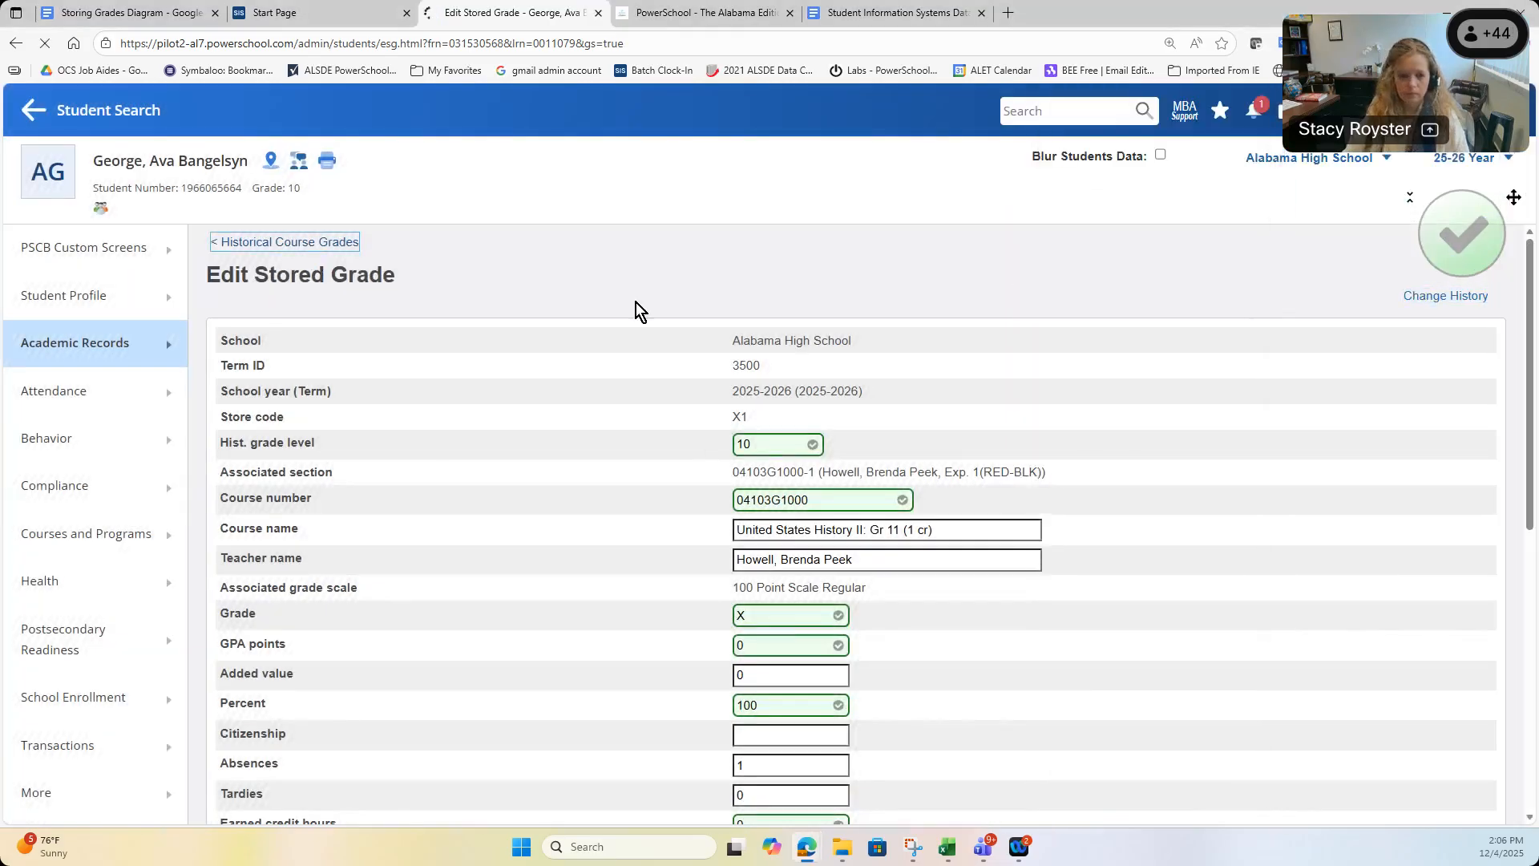